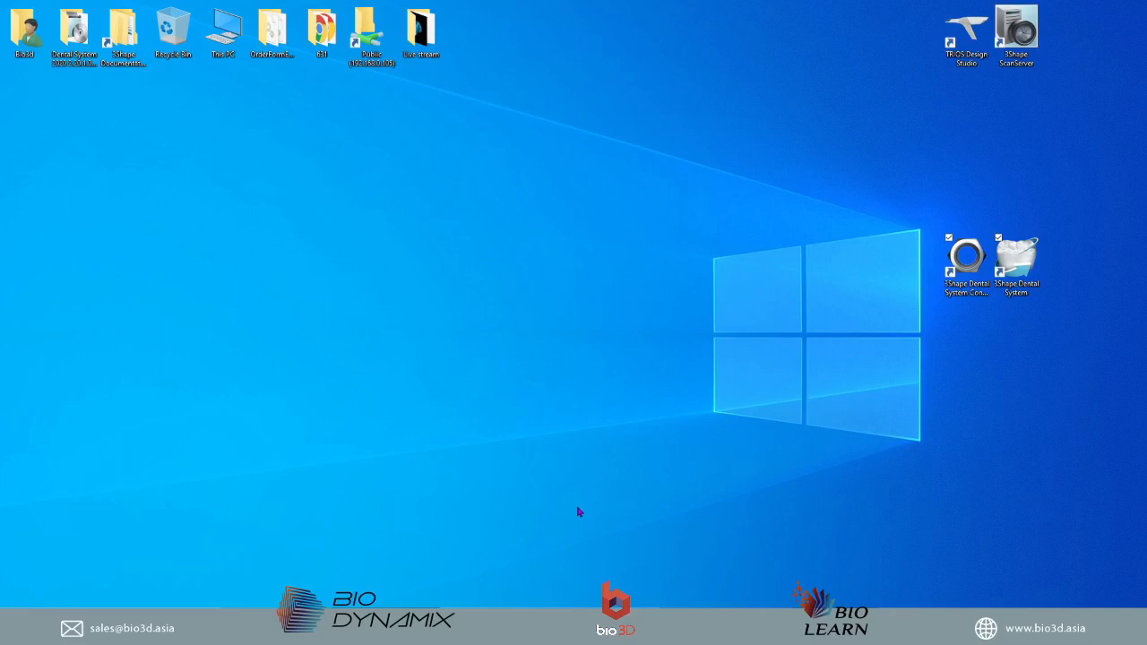
# - Move the two 3Shape Dental System shortcuts, including the control panel one, to the middle of the desktop
pyautogui.moveTo(886, 224); pyautogui.dragTo(1039, 318)
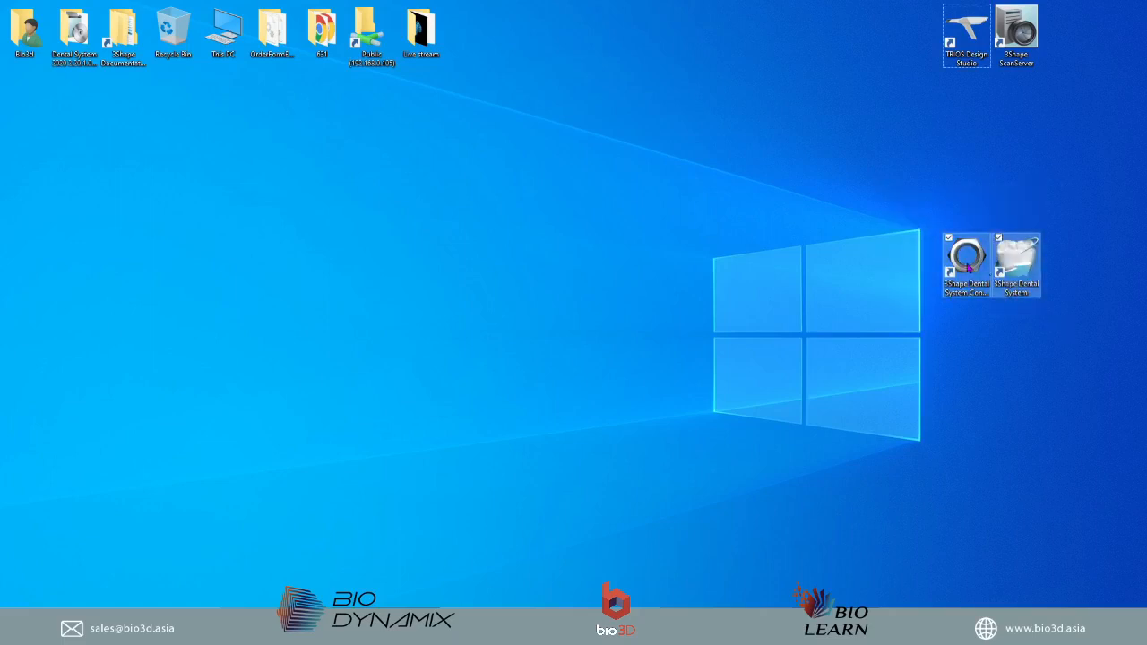
pyautogui.moveTo(967, 260); pyautogui.dragTo(669, 338)
pyautogui.click(610, 411)
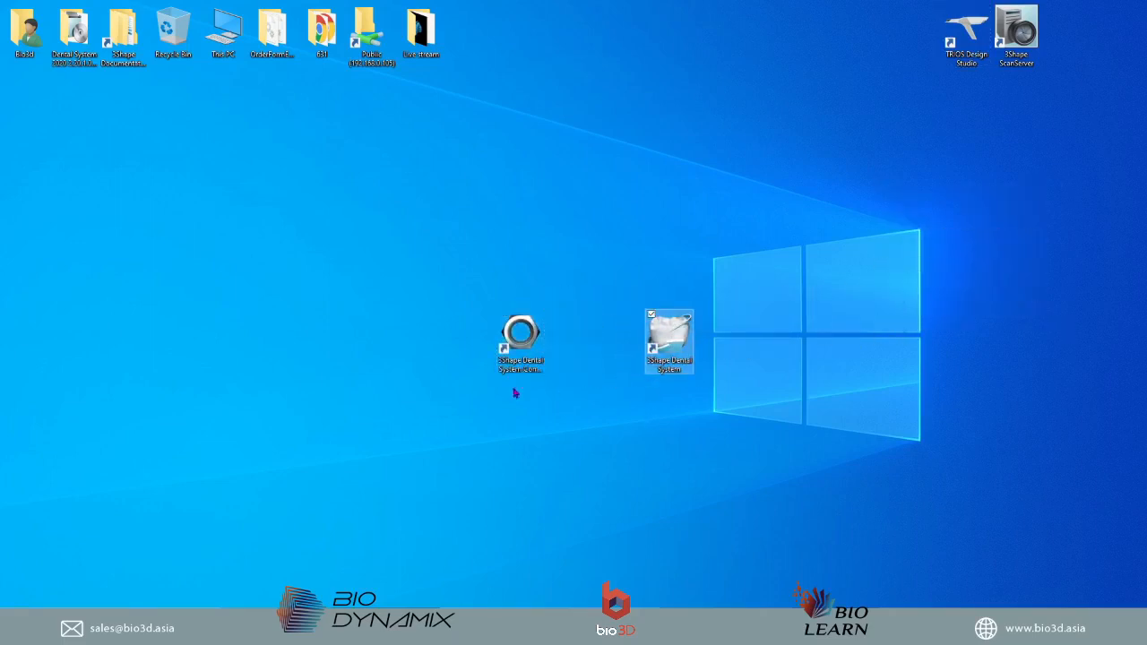
pyautogui.moveTo(452, 283); pyautogui.dragTo(543, 414)
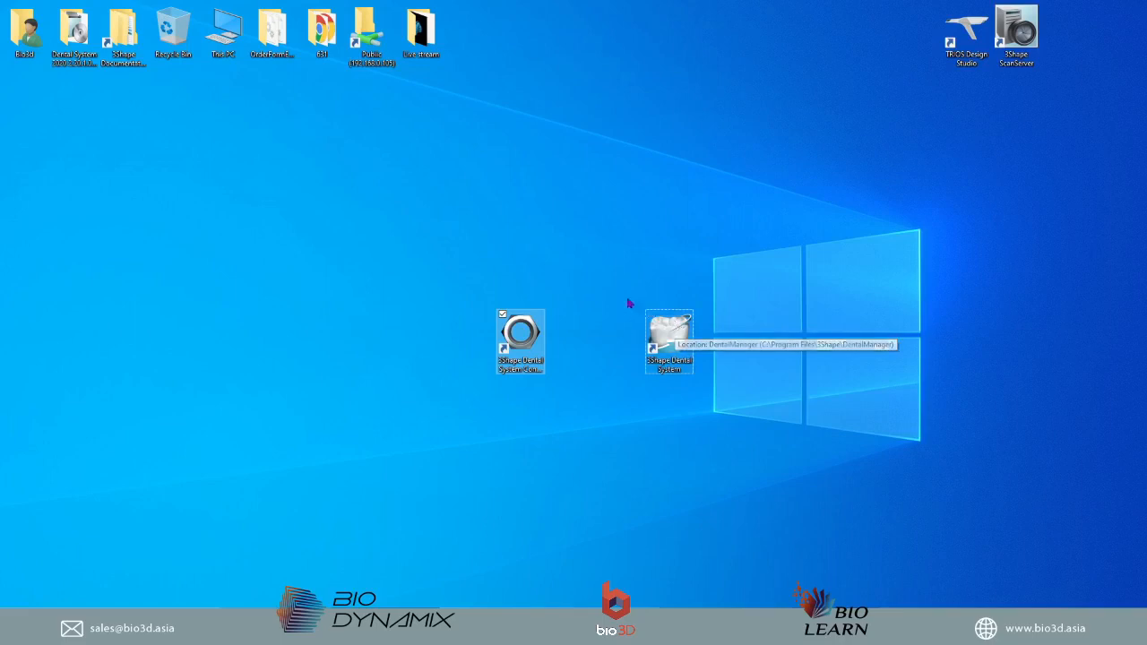
pyautogui.moveTo(615, 242); pyautogui.dragTo(793, 443)
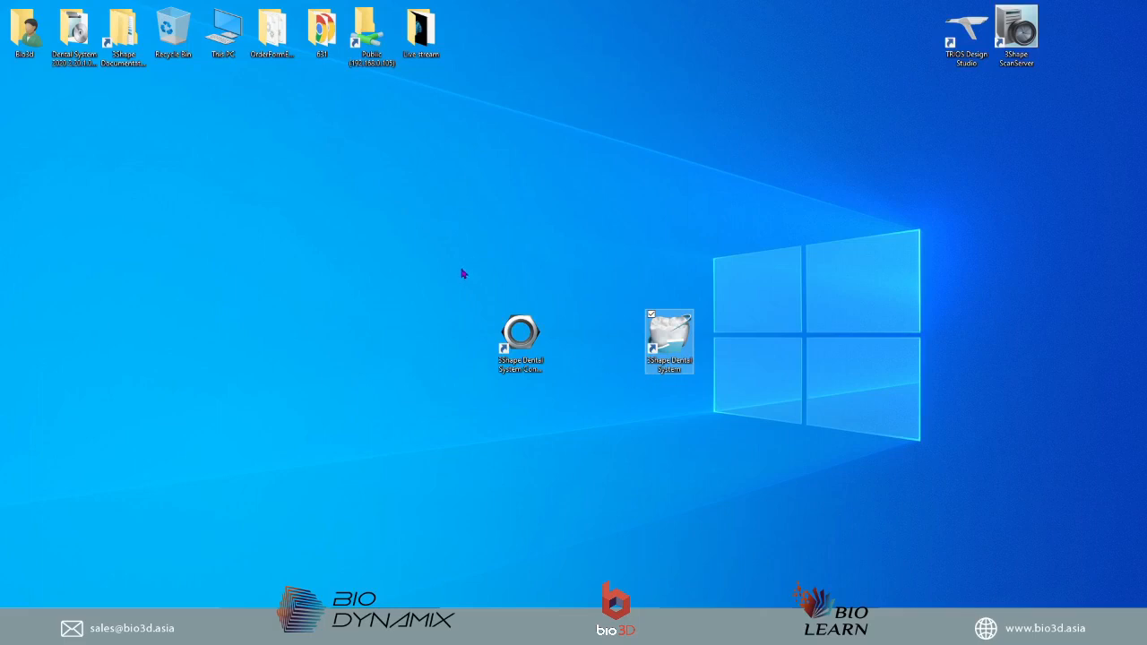
pyautogui.moveTo(457, 276); pyautogui.dragTo(594, 427)
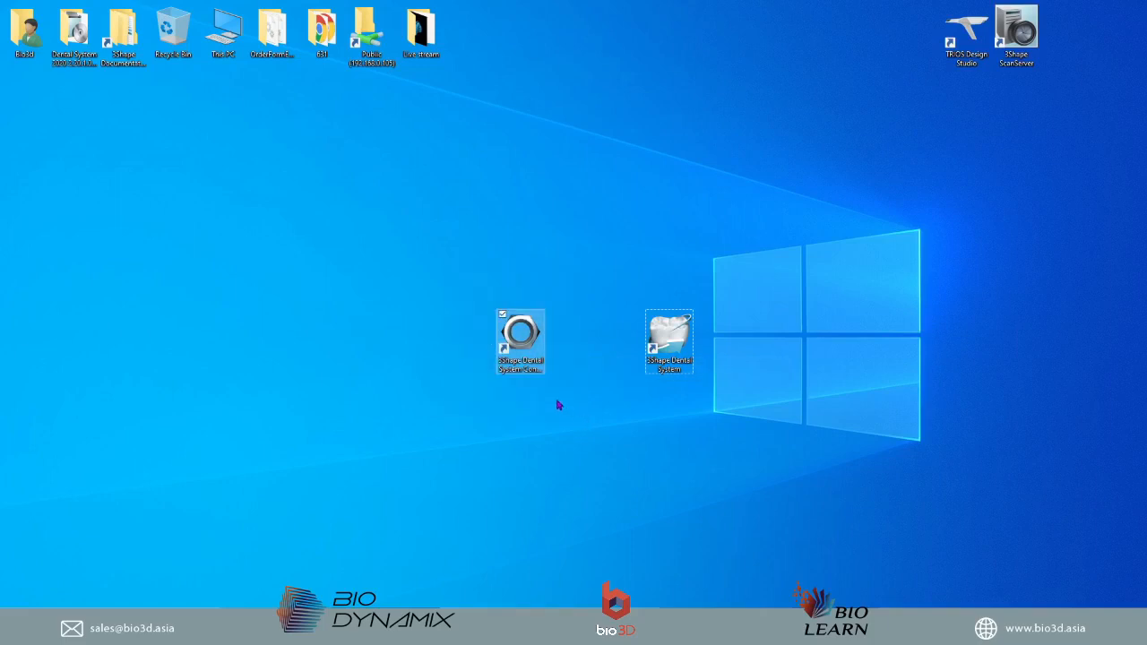
# - Move the OrderFormEditor folder next to the 3Shape shortcuts and return it to its original place
pyautogui.moveTo(271, 31); pyautogui.dragTo(372, 340)
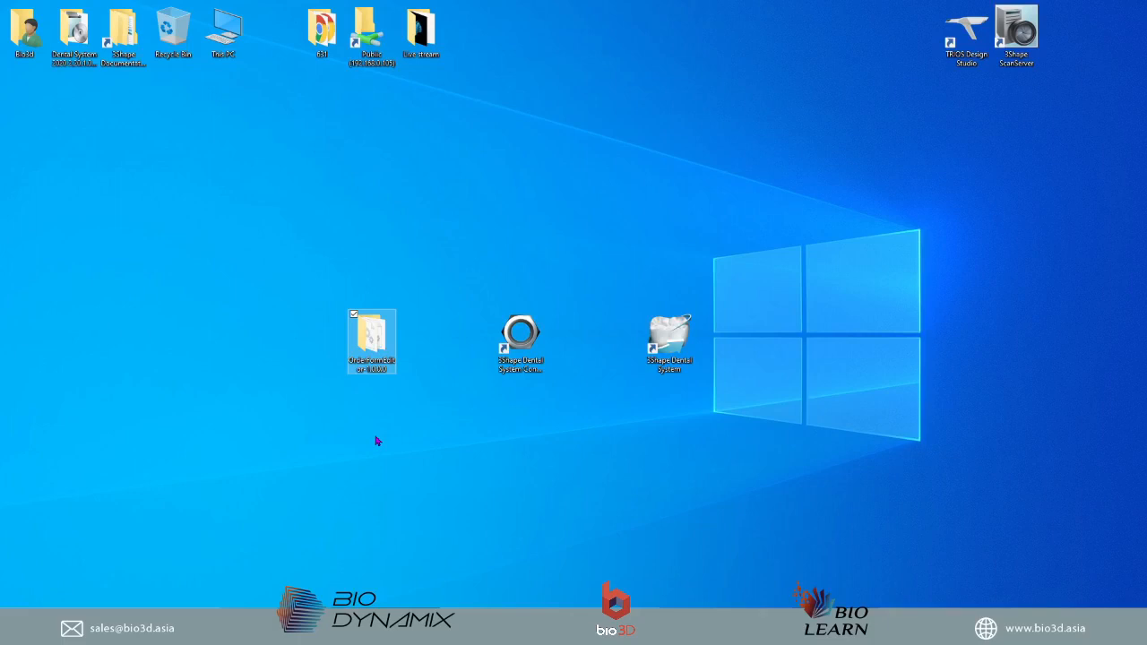
pyautogui.moveTo(374, 339)
pyautogui.mouseDown()
pyautogui.moveTo(279, 128)
pyautogui.moveTo(350, 203)
pyautogui.moveTo(378, 343)
pyautogui.mouseUp()
pyautogui.moveTo(381, 347); pyautogui.dragTo(278, 41)
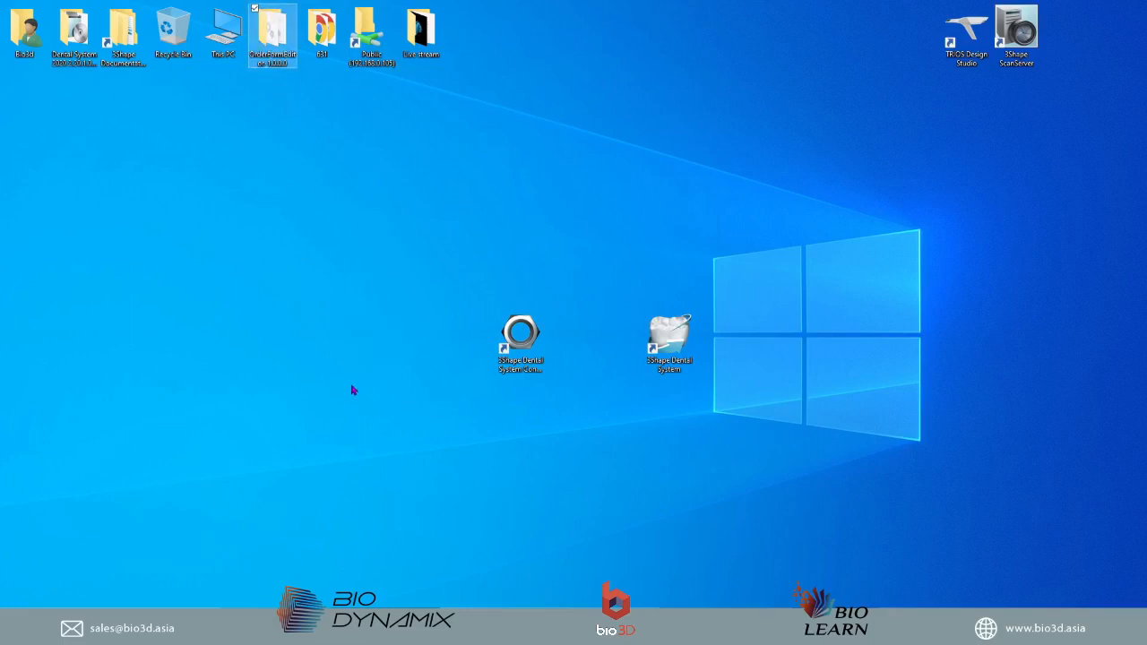
# - Launch 3Shape Dental System, dismissing the Academy videos message, and show Dental Manager in a maximized window
pyautogui.click(670, 334)
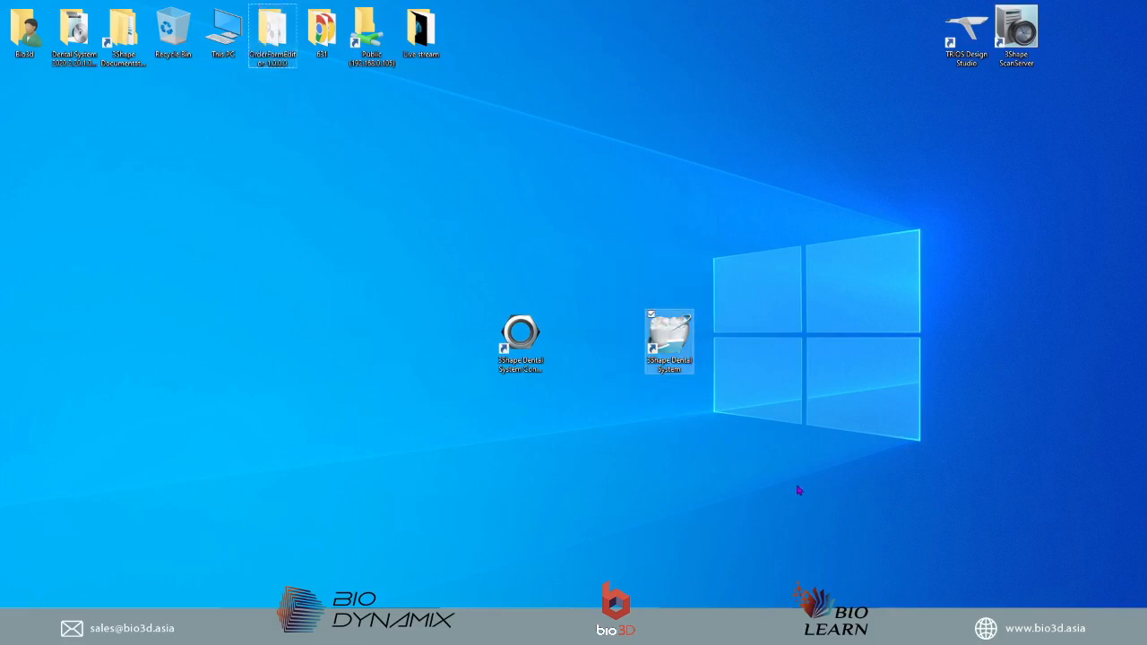
pyautogui.doubleClick(676, 348)
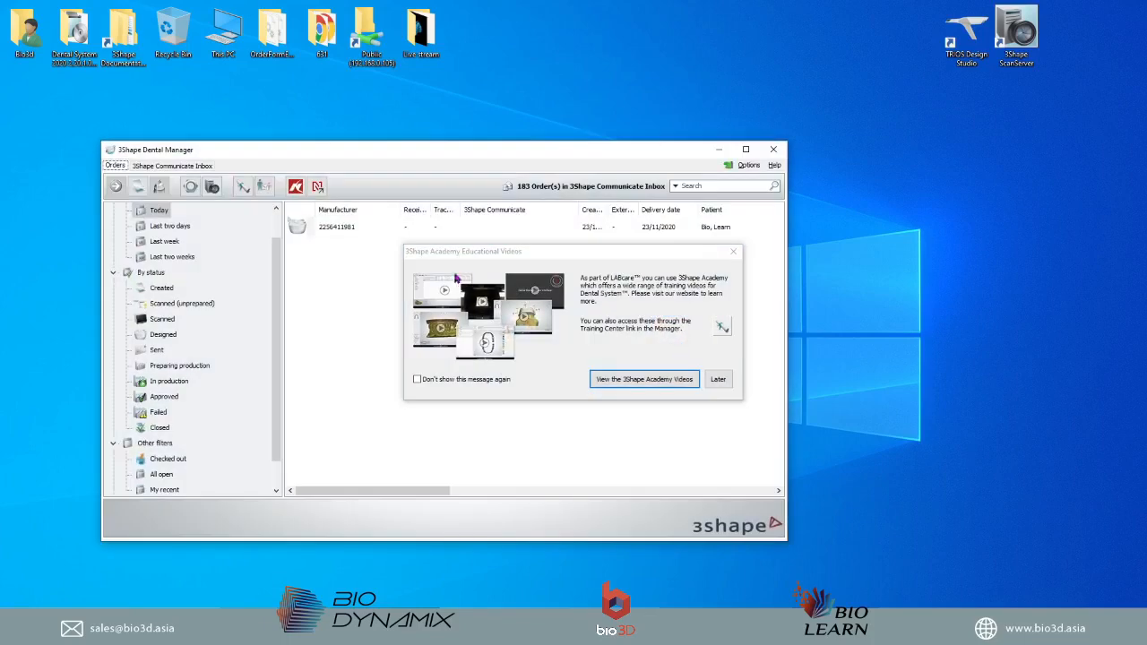
pyautogui.moveTo(550, 263); pyautogui.dragTo(479, 291)
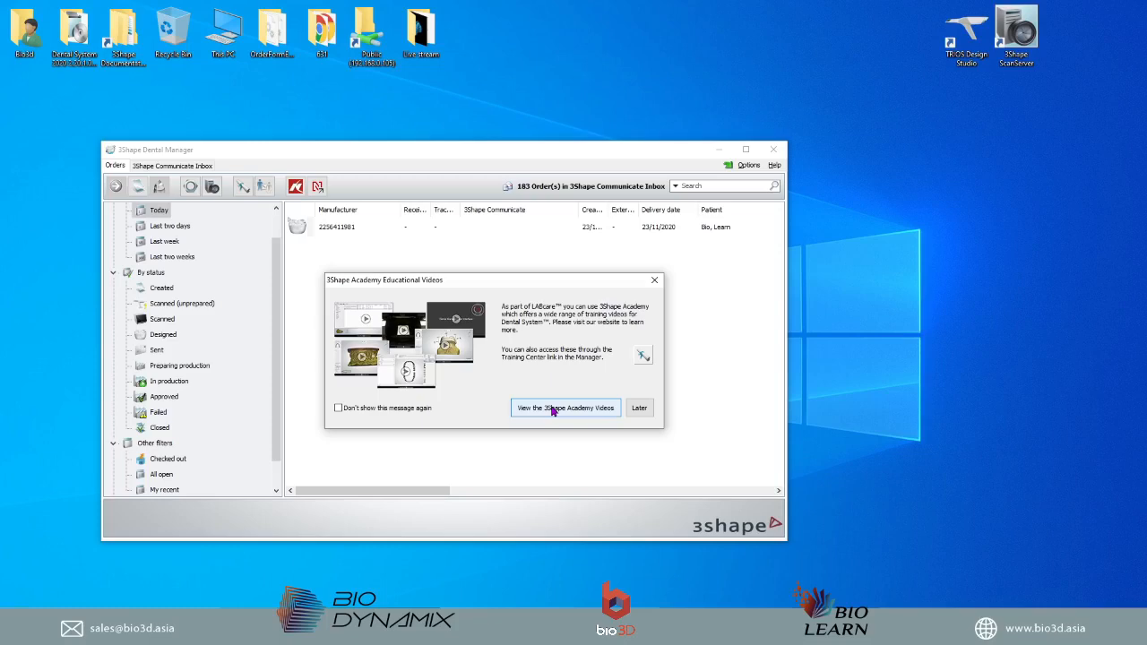
pyautogui.click(653, 281)
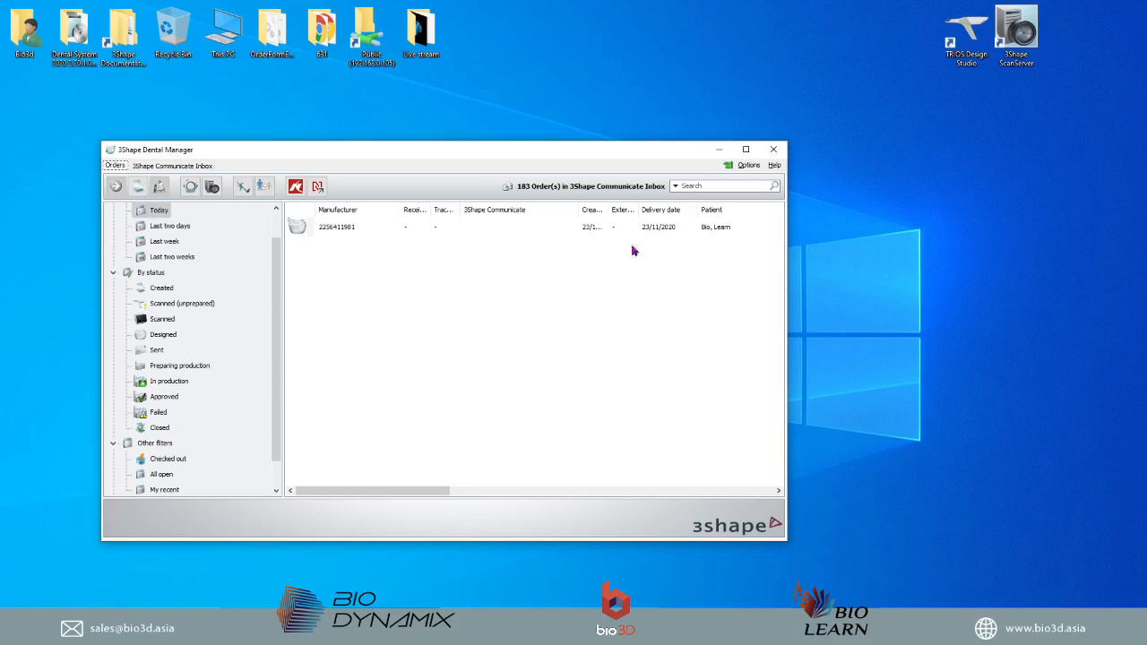
pyautogui.click(746, 149)
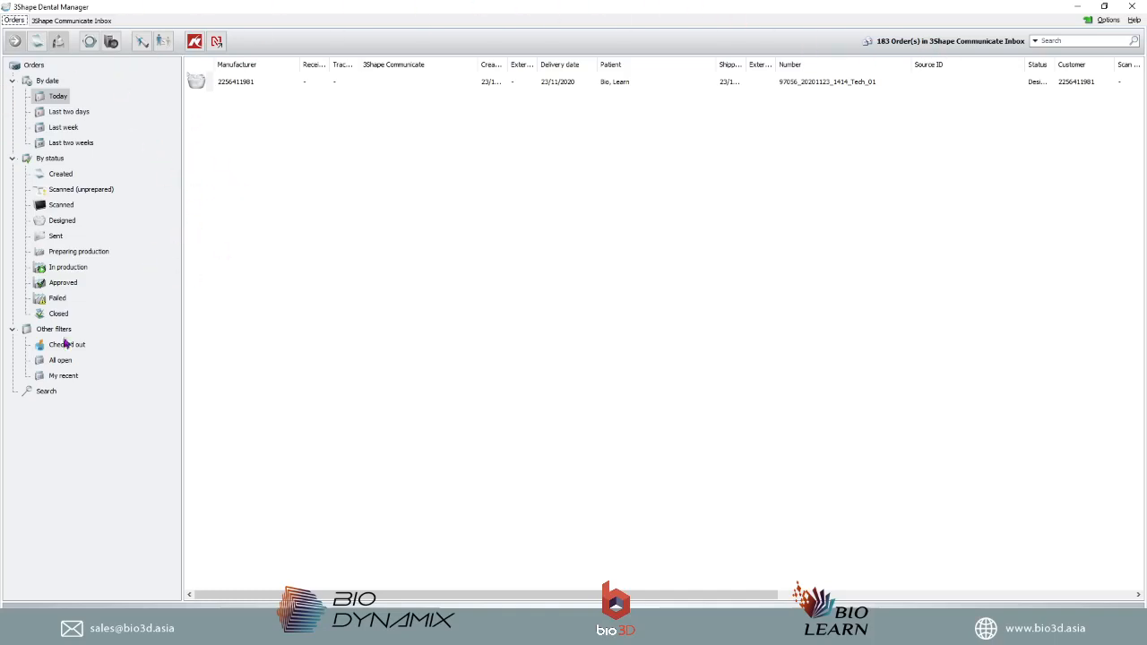
# - Filter the orders to today's date and select the order with delivery date 23/11/2020
pyautogui.click(33, 66)
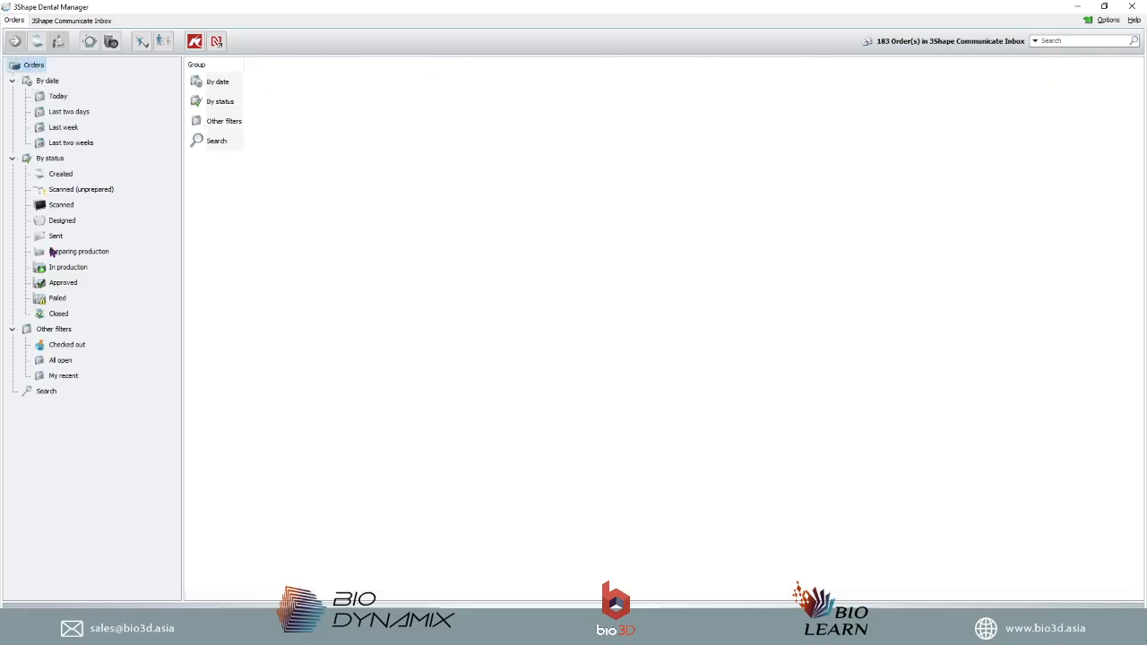
pyautogui.click(58, 96)
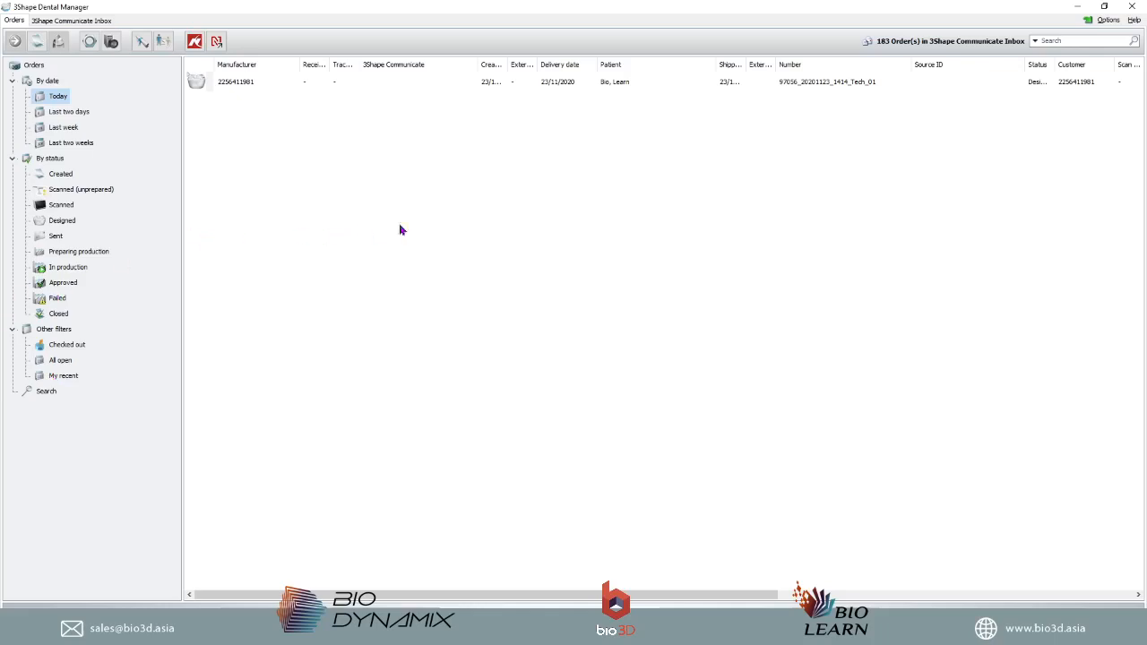
pyautogui.click(1079, 41)
pyautogui.click(252, 87)
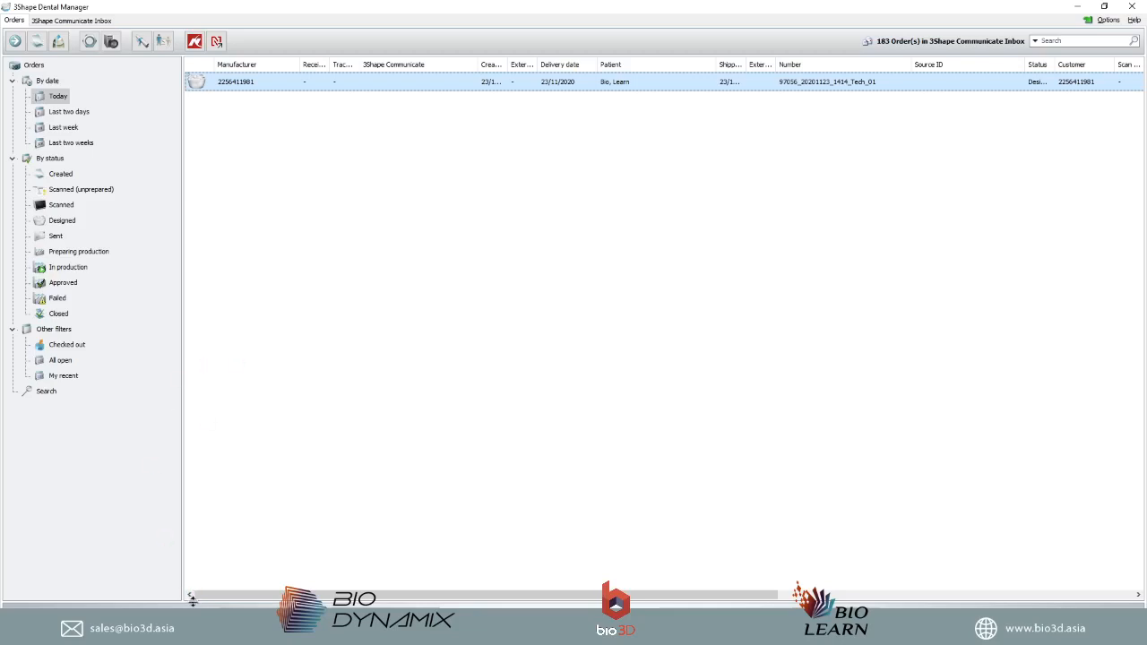
# - Enlarge the selected order's preview area and examine the scanned jaw models from several sides
pyautogui.moveTo(192, 602); pyautogui.dragTo(324, 363)
pyautogui.moveTo(59, 544); pyautogui.dragTo(161, 499, button='right')
pyautogui.moveTo(161, 499); pyautogui.dragTo(179, 510, button='middle')
pyautogui.scroll(3, 119, 516)
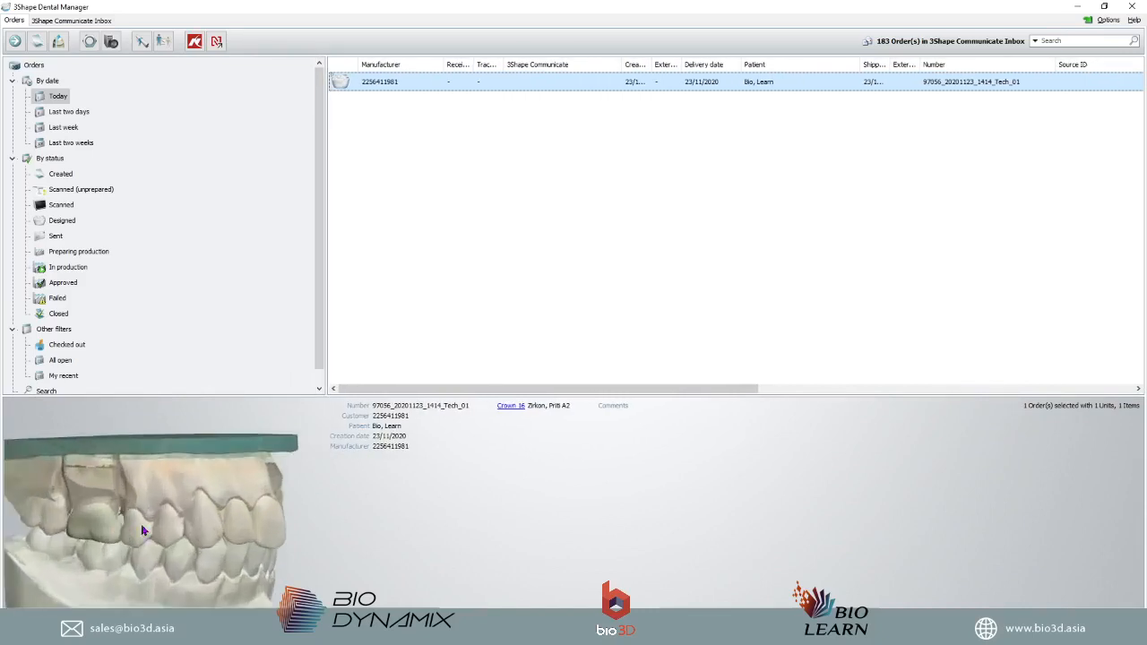
pyautogui.scroll(-1, 181, 519)
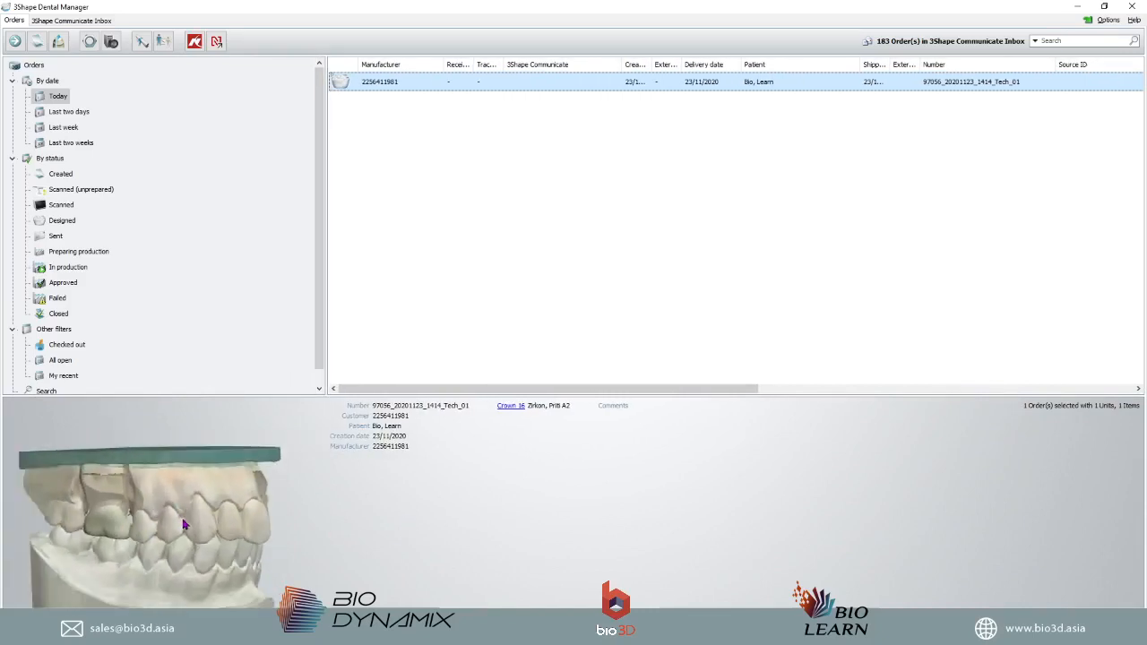
pyautogui.moveTo(176, 553); pyautogui.dragTo(87, 562, button='right')
pyautogui.moveTo(45, 549); pyautogui.dragTo(147, 552)
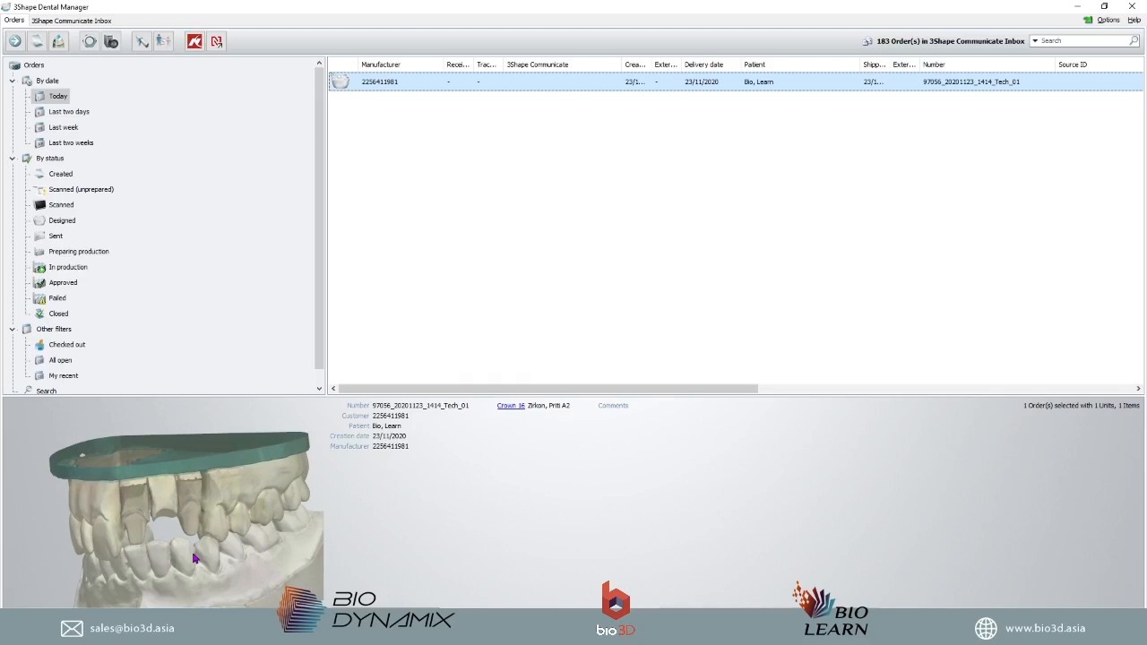
pyautogui.moveTo(157, 561)
pyautogui.mouseDown()
pyautogui.moveTo(152, 484)
pyautogui.moveTo(177, 523)
pyautogui.moveTo(139, 491)
pyautogui.moveTo(146, 443)
pyautogui.moveTo(166, 545)
pyautogui.moveTo(149, 563)
pyautogui.mouseUp()
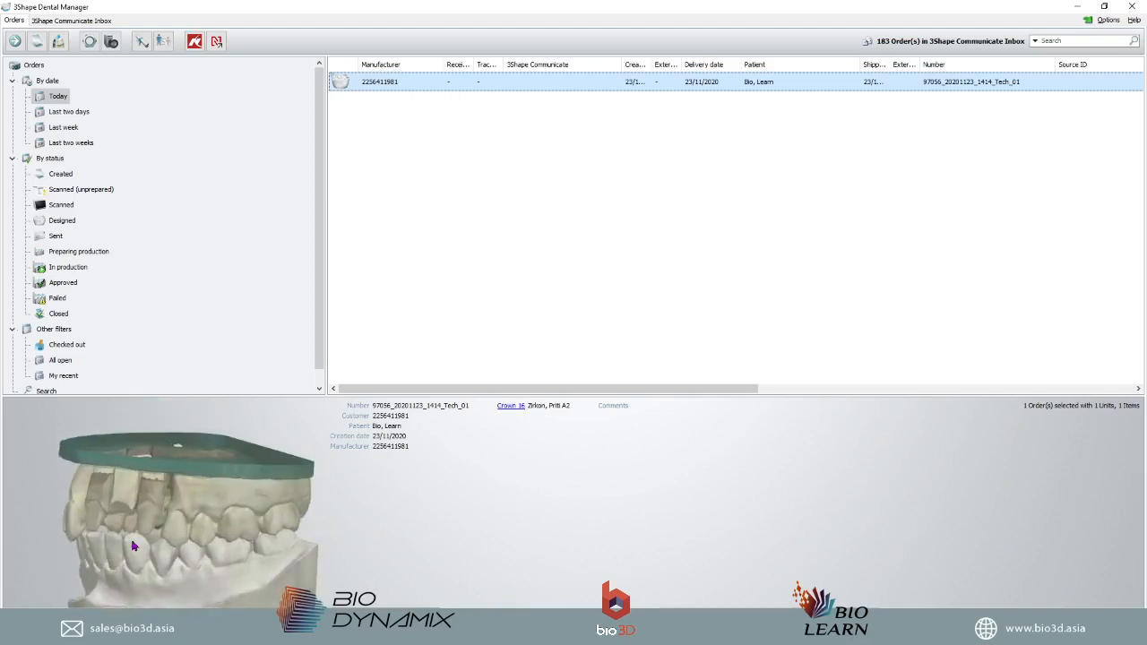
pyautogui.moveTo(130, 538); pyautogui.dragTo(193, 532)
# - Open the order's full-size 3D preview, hide the jaw models and inspect the designed crown up close
pyautogui.doubleClick(171, 511)
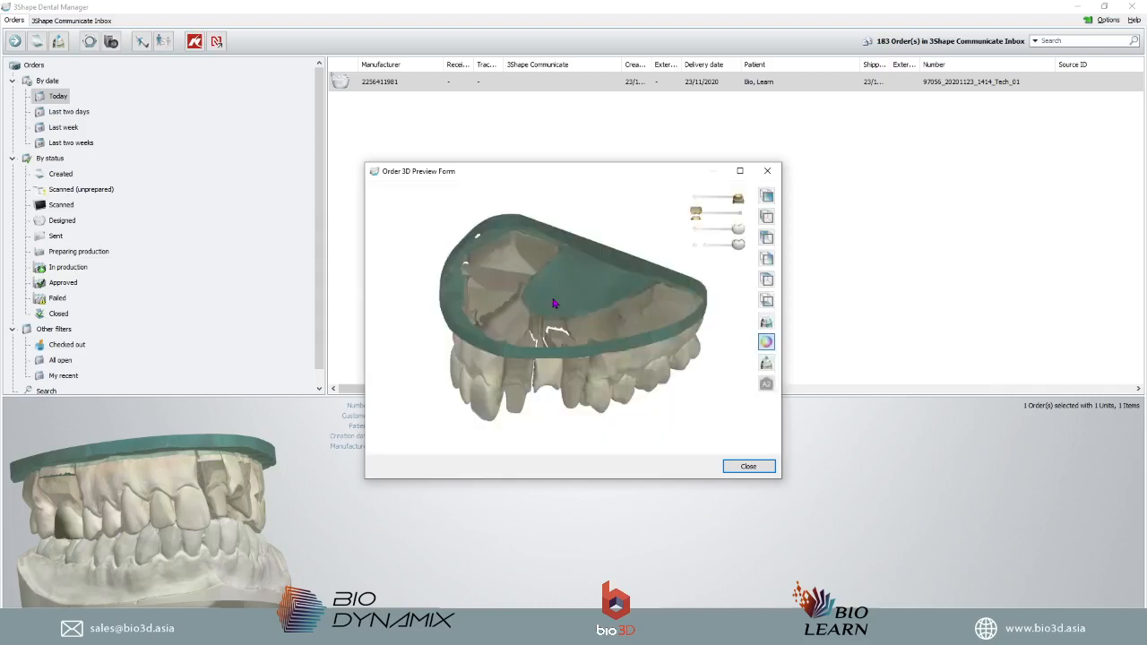
pyautogui.moveTo(578, 334); pyautogui.dragTo(585, 254, button='right')
pyautogui.moveTo(738, 199); pyautogui.dragTo(695, 200)
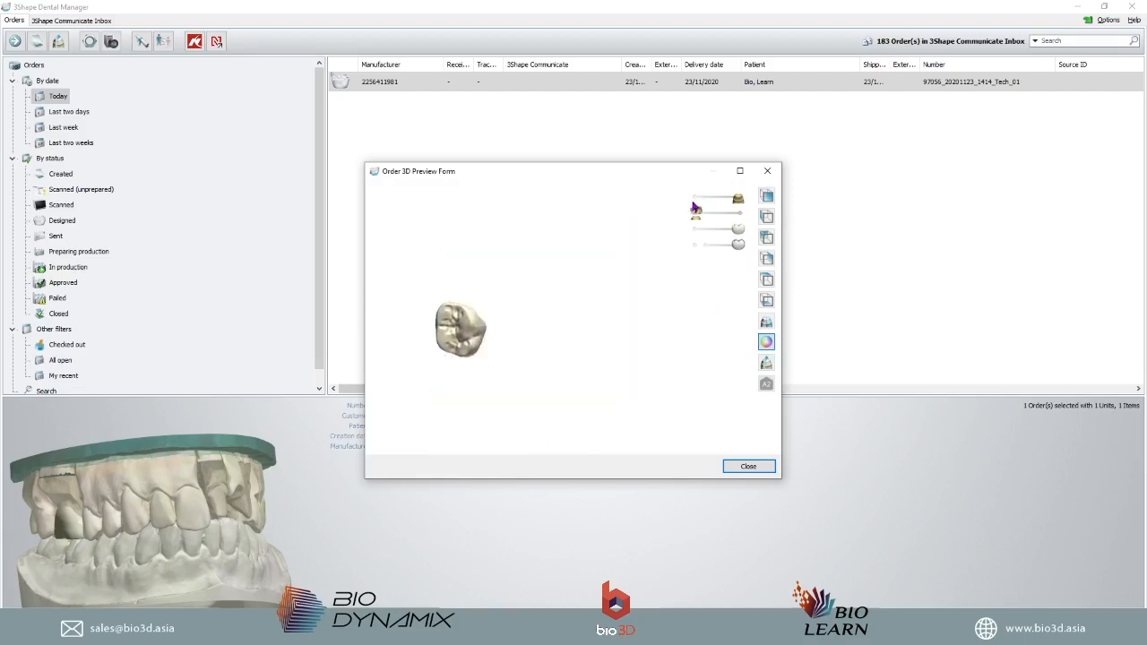
pyautogui.moveTo(475, 361); pyautogui.dragTo(575, 354, button='middle')
pyautogui.click(740, 171)
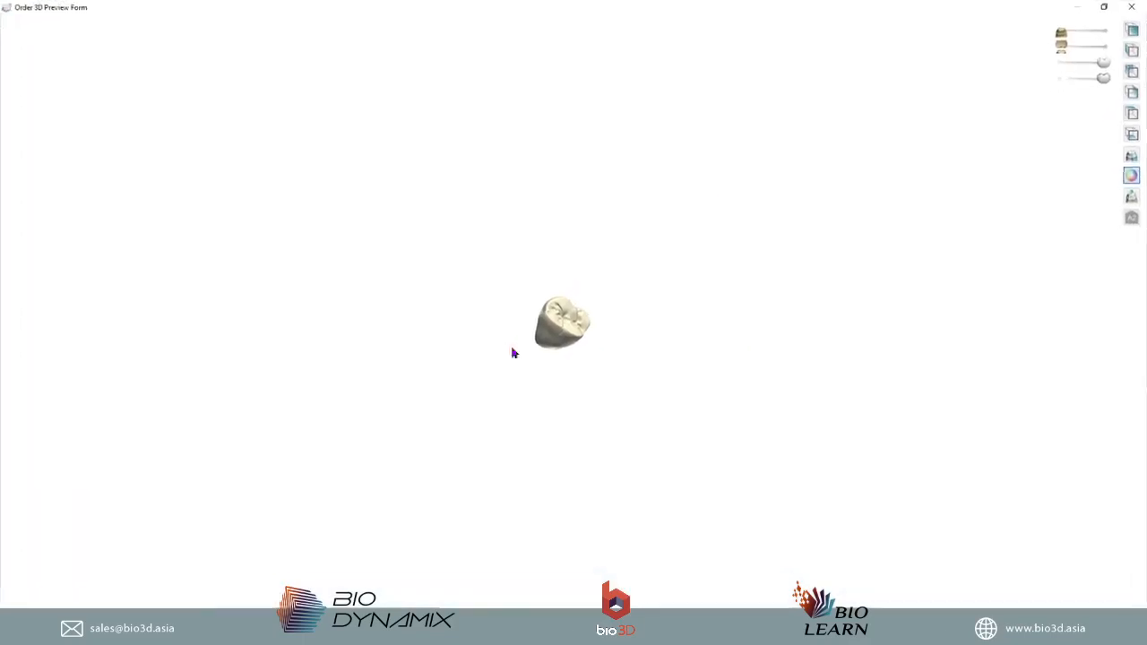
pyautogui.scroll(5, 538, 327)
pyautogui.moveTo(565, 302); pyautogui.dragTo(537, 484, button='right')
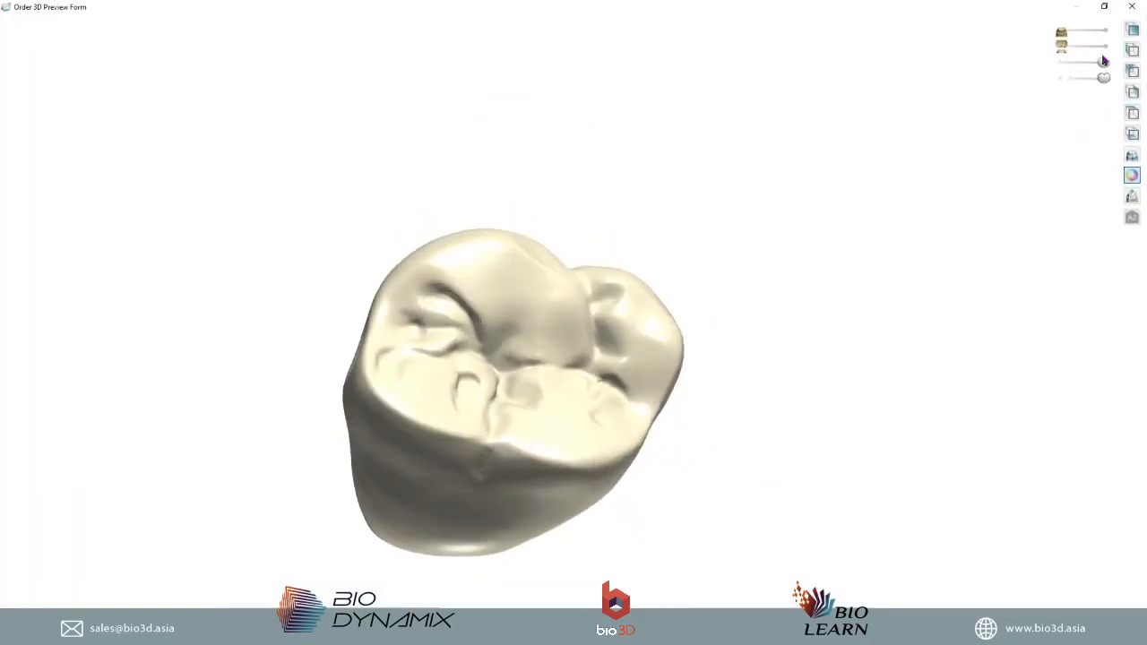
# - Hide the crown, show only the antagonist model in the 3D preview and inspect it from different angles
pyautogui.moveTo(1103, 62); pyautogui.dragTo(1102, 31)
pyautogui.scroll(-5, 661, 353)
pyautogui.moveTo(660, 353); pyautogui.dragTo(645, 322, button='right')
pyautogui.moveTo(1061, 45)
pyautogui.mouseDown()
pyautogui.moveTo(1103, 47)
pyautogui.moveTo(1061, 32)
pyautogui.mouseUp()
pyautogui.moveTo(806, 466); pyautogui.dragTo(699, 384, button='right')
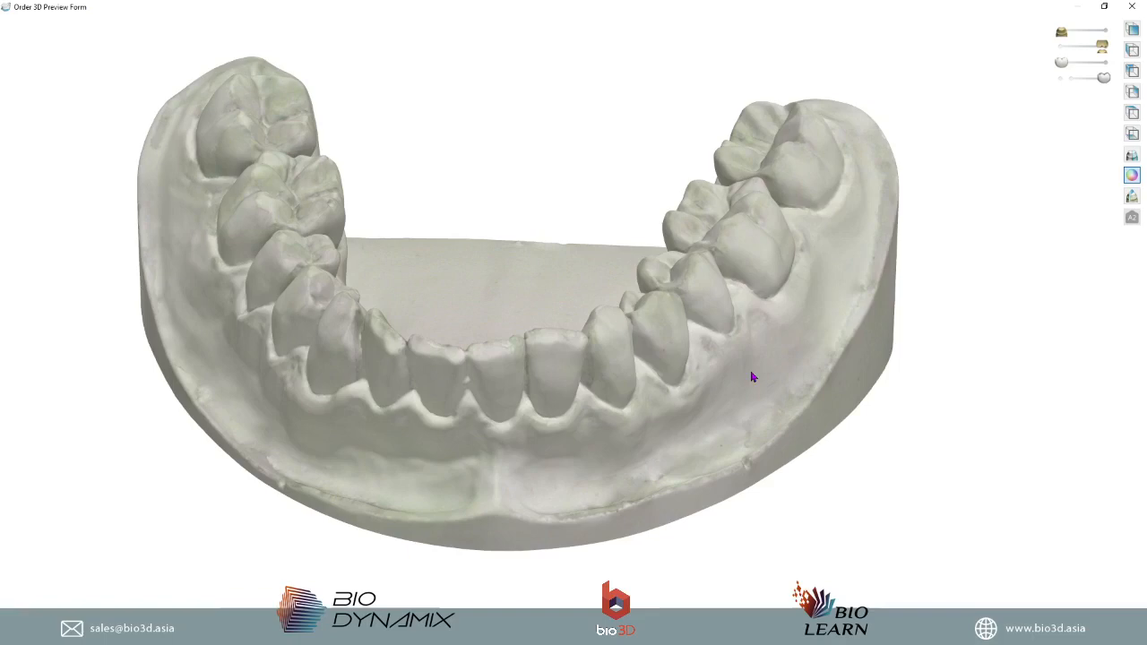
pyautogui.moveTo(451, 274); pyautogui.dragTo(740, 283, button='right')
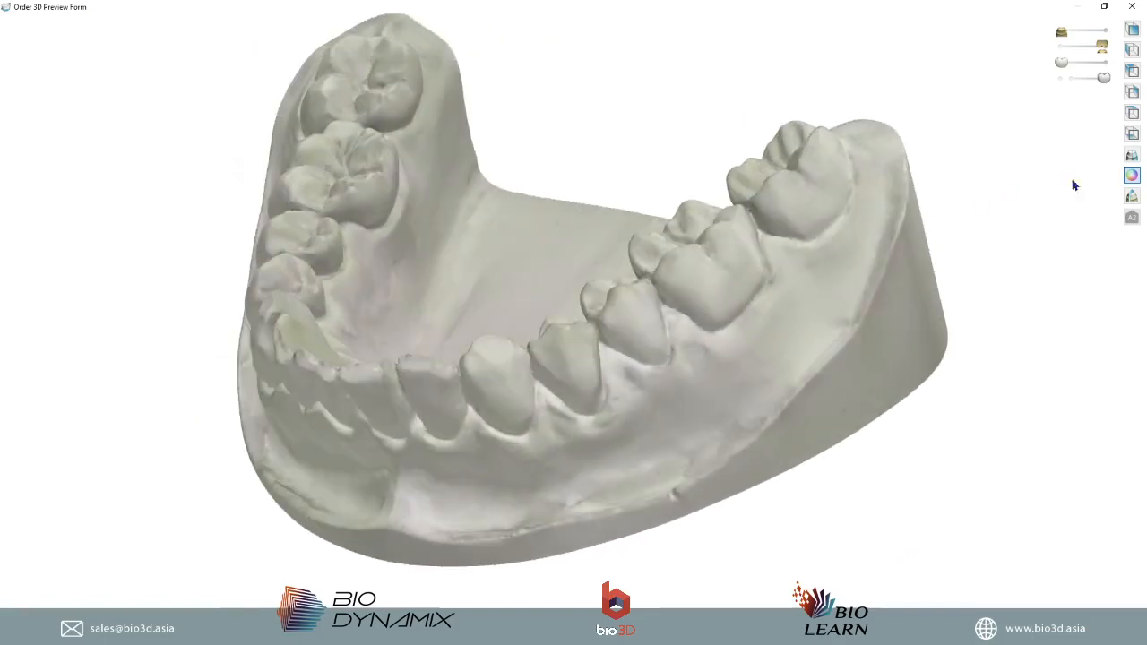
# - Turn off the scan's colour texture and show the preparation model instead of the antagonist
pyautogui.click(1132, 176)
pyautogui.moveTo(525, 330); pyautogui.dragTo(741, 349, button='right')
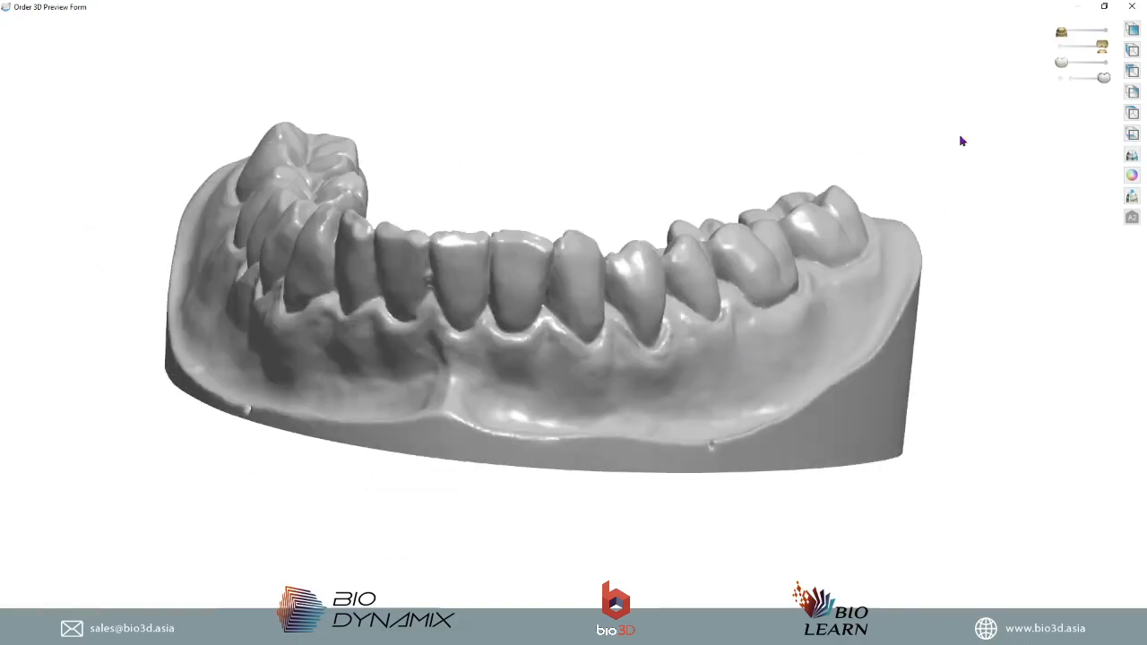
pyautogui.click(1103, 32)
pyautogui.moveTo(574, 269); pyautogui.dragTo(660, 339, button='right')
pyautogui.click(1060, 46)
pyautogui.moveTo(860, 240); pyautogui.dragTo(672, 279, button='right')
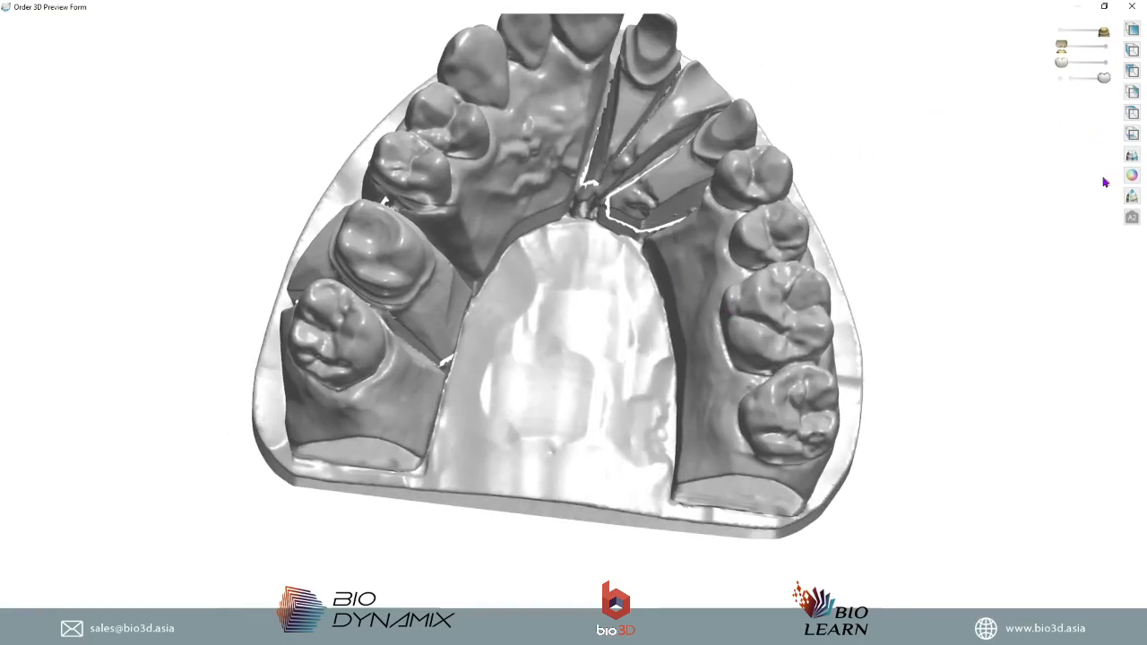
# - Turn the scan's colour texture back on and examine the prepared anterior dies up close
pyautogui.click(1131, 177)
pyautogui.moveTo(574, 421); pyautogui.dragTo(730, 308, button='right')
pyautogui.scroll(5, 584, 303)
pyautogui.scroll(-2, 568, 262)
pyautogui.moveTo(568, 261); pyautogui.dragTo(355, 349, button='right')
pyautogui.scroll(5, 356, 349)
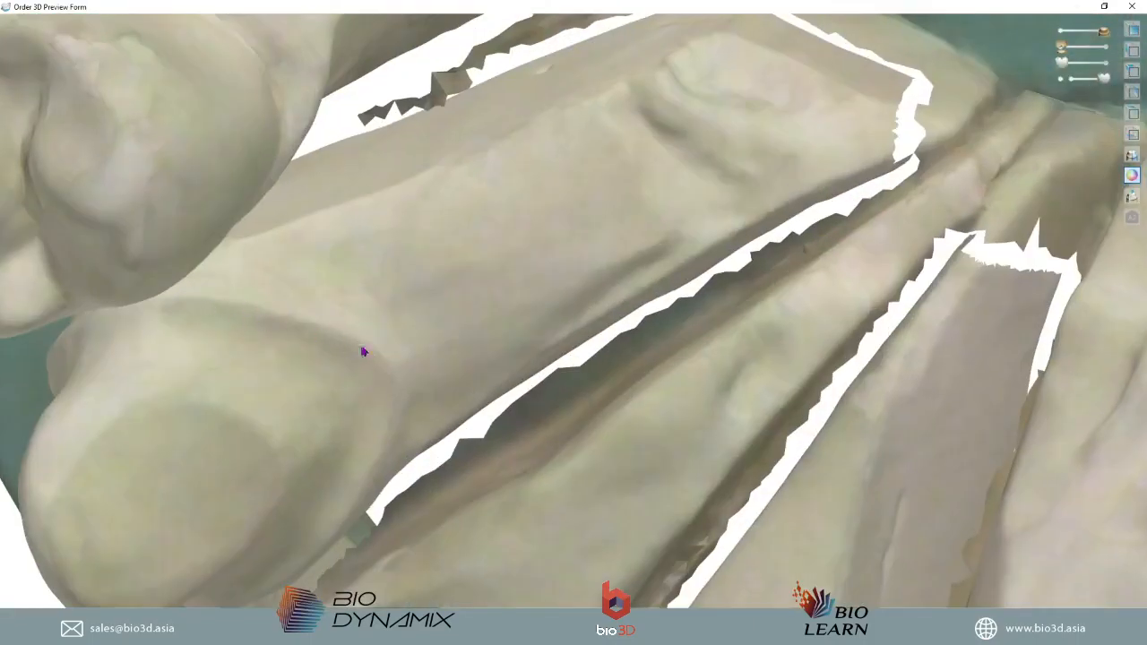
pyautogui.moveTo(303, 322); pyautogui.dragTo(384, 273, button='right')
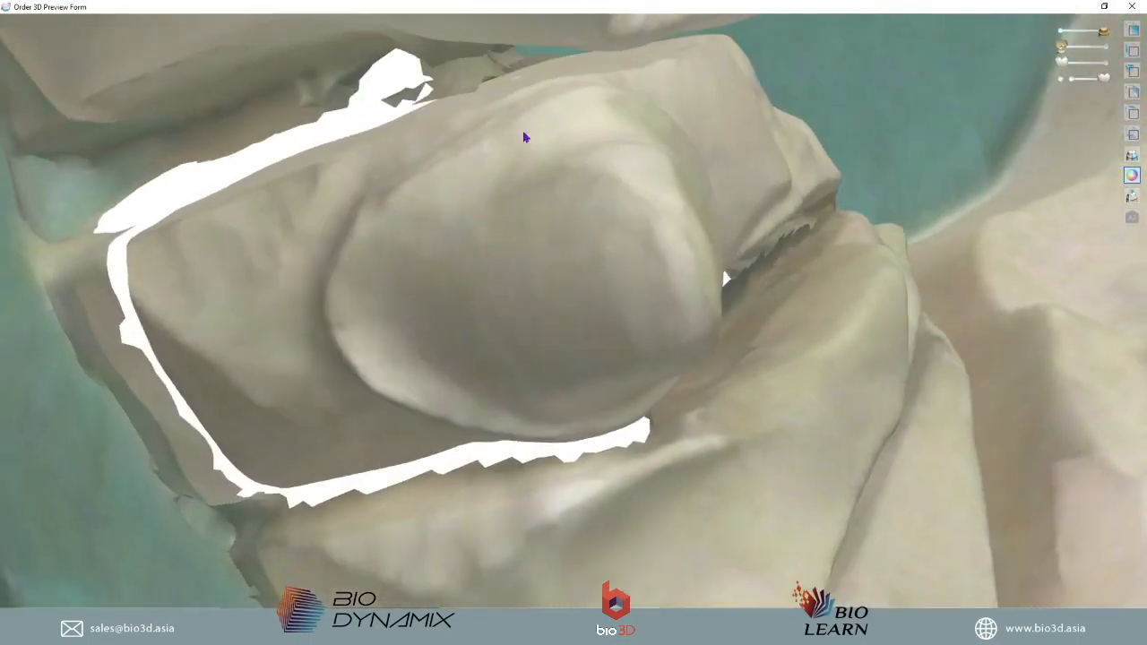
pyautogui.moveTo(395, 351); pyautogui.dragTo(294, 220, button='right')
pyautogui.moveTo(313, 130); pyautogui.dragTo(456, 215, button='right')
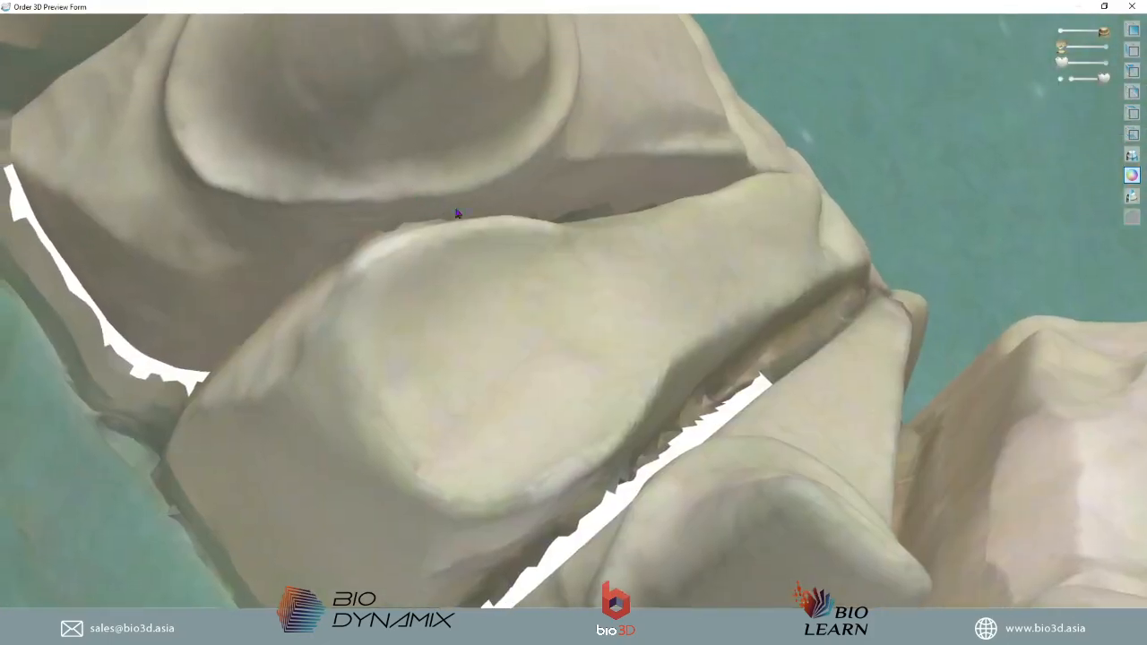
pyautogui.moveTo(388, 179); pyautogui.dragTo(242, 182, button='right')
pyautogui.scroll(-5, 319, 215)
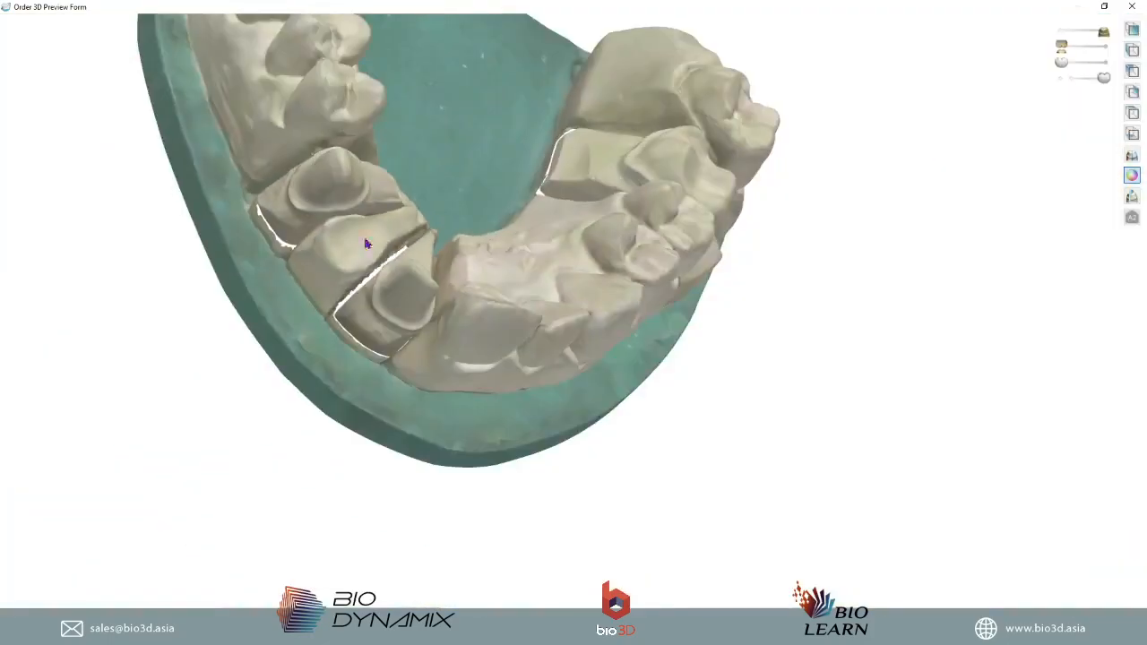
# - Examine the whole preparation model from all sides, ending with the prepared molar die
pyautogui.moveTo(537, 368); pyautogui.dragTo(604, 388, button='right')
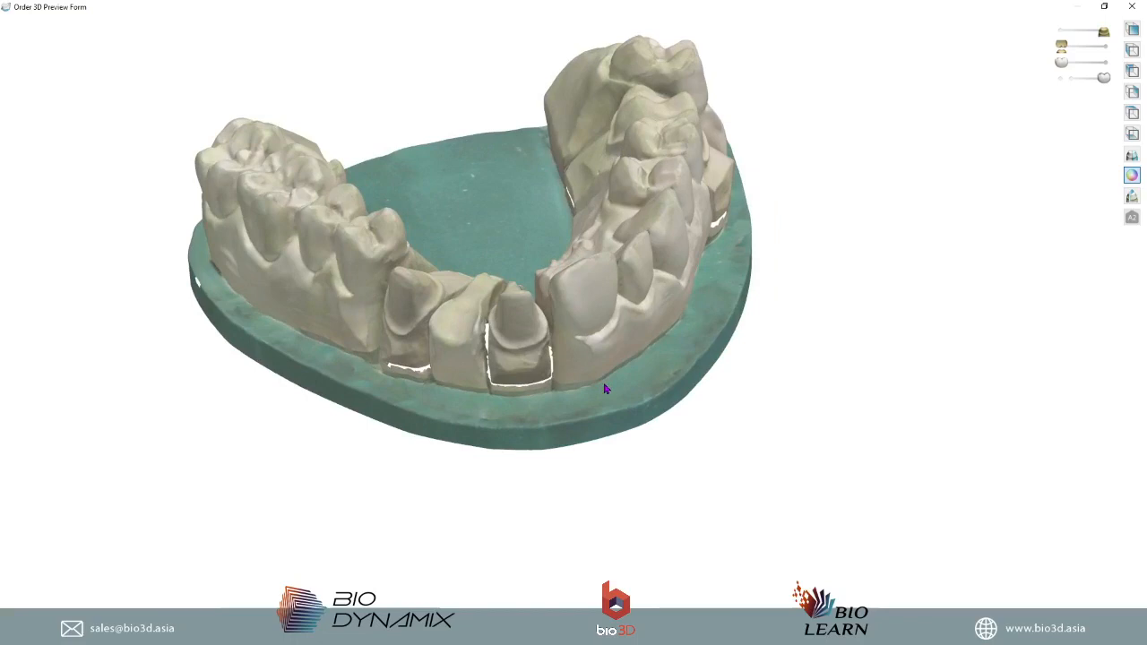
pyautogui.moveTo(605, 388); pyautogui.dragTo(469, 385, button='right')
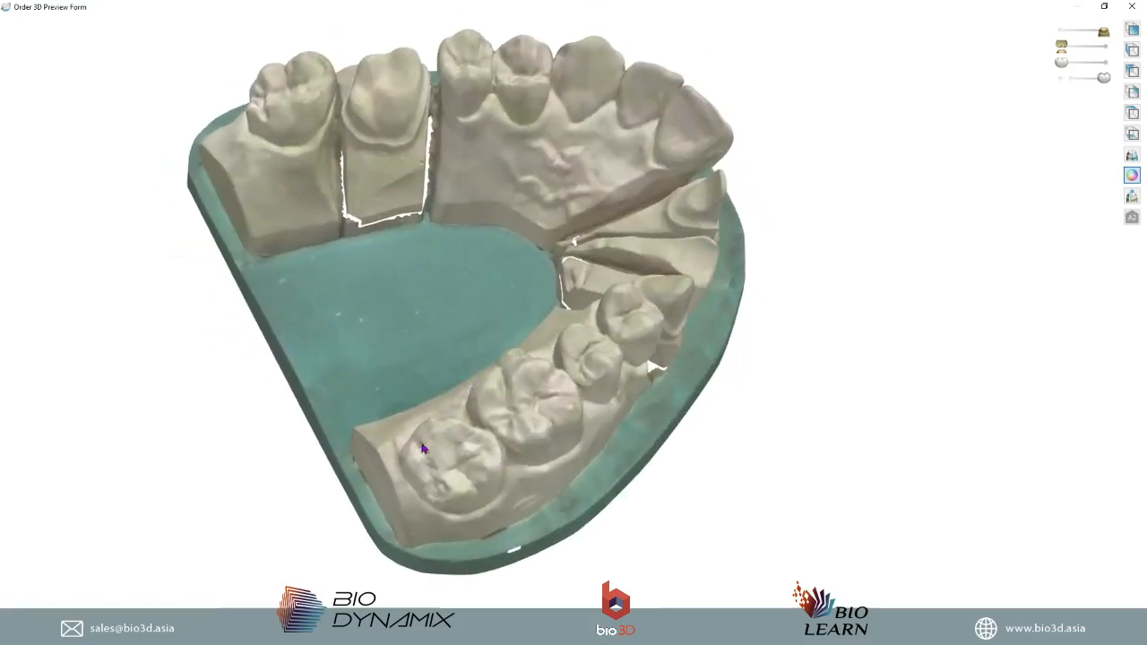
pyautogui.moveTo(420, 448); pyautogui.dragTo(665, 335, button='right')
pyautogui.moveTo(574, 329); pyautogui.dragTo(571, 361, button='right')
pyautogui.moveTo(317, 359); pyautogui.dragTo(691, 280, button='right')
pyautogui.scroll(3, 337, 302)
pyautogui.scroll(-3, 594, 297)
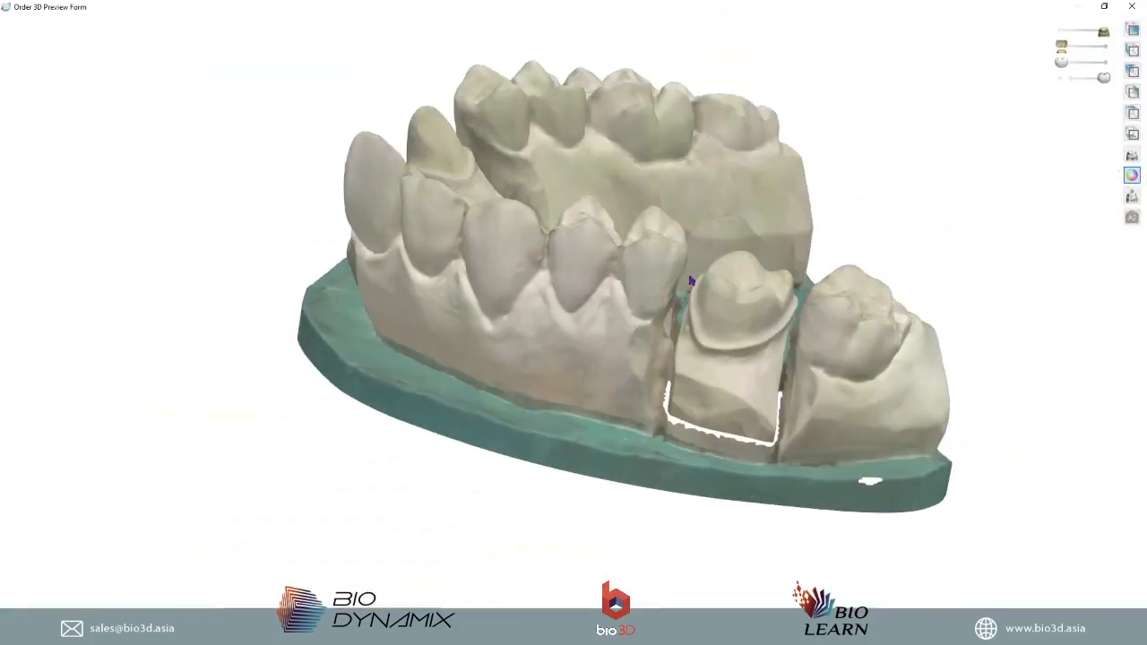
pyautogui.scroll(2, 873, 353)
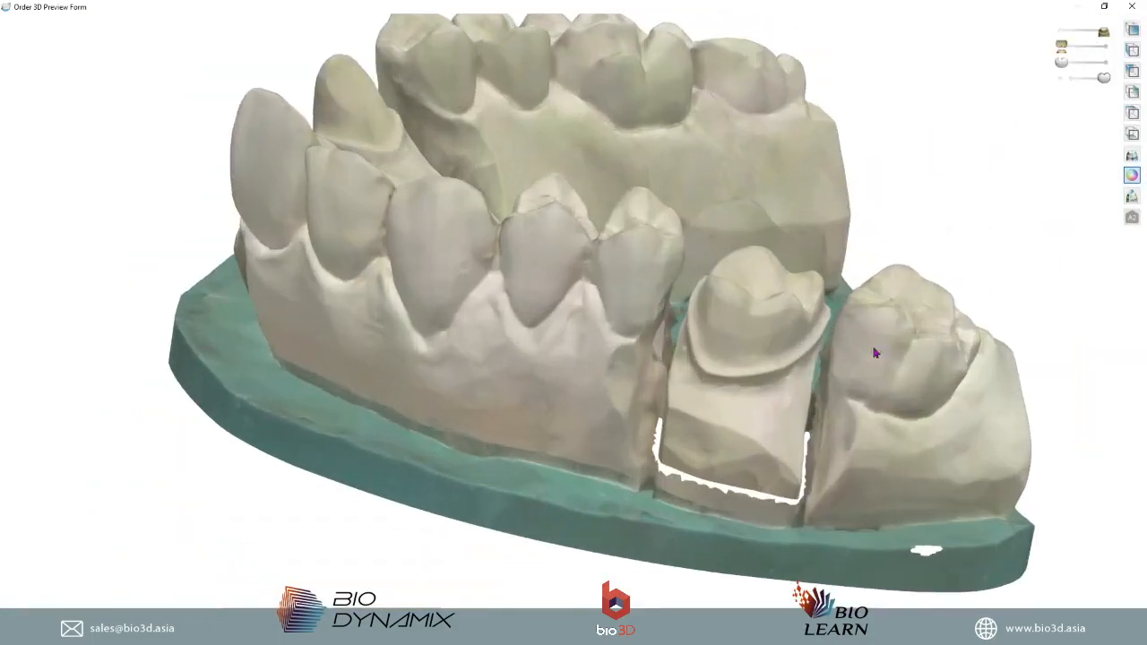
# - Show the crown and the antagonist model again in the 3D preview, view the assembled case, and close the preview
pyautogui.moveTo(873, 353); pyautogui.dragTo(535, 320, button='right')
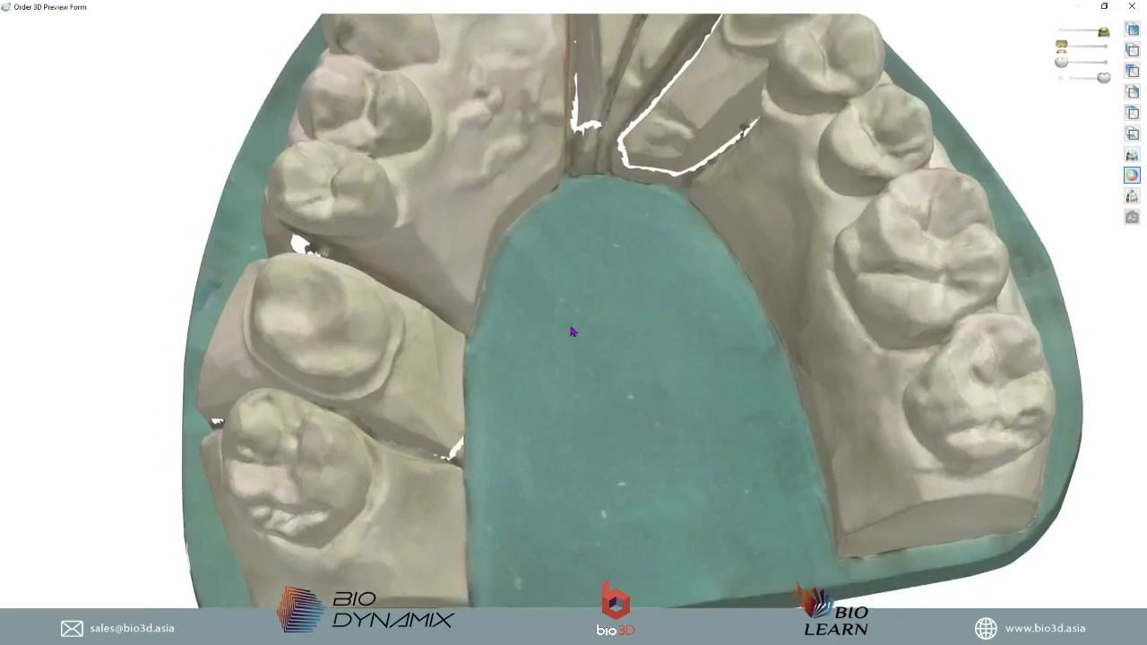
pyautogui.click(1104, 61)
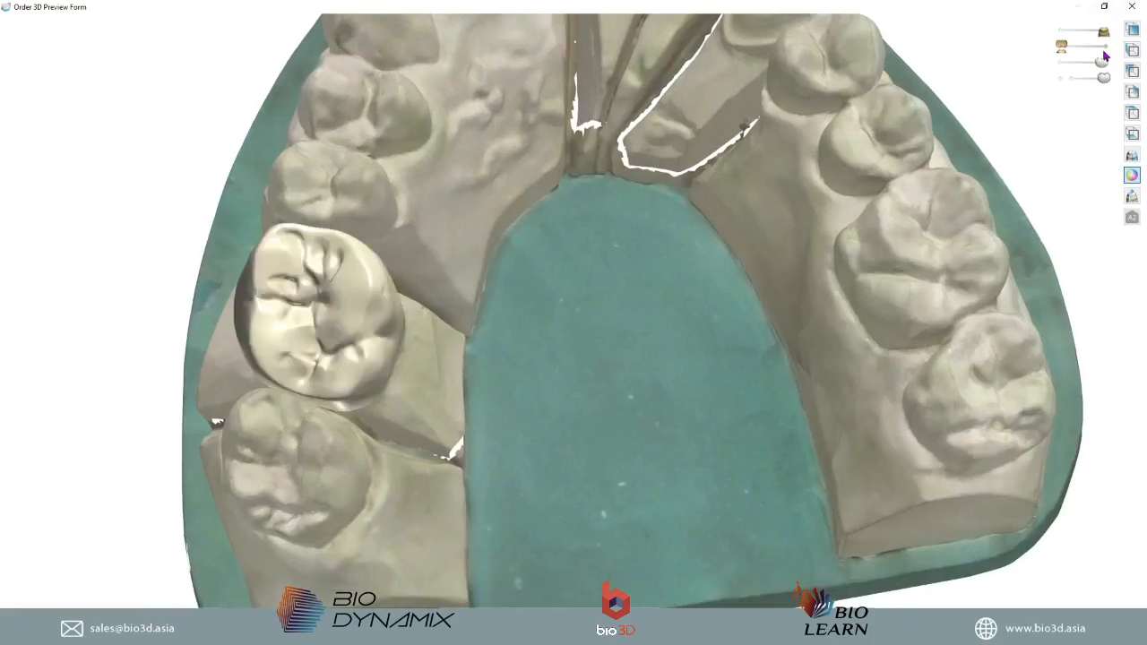
pyautogui.click(1104, 46)
pyautogui.moveTo(772, 107); pyautogui.dragTo(730, 240, button='right')
pyautogui.scroll(-6, 722, 148)
pyautogui.click(1131, 6)
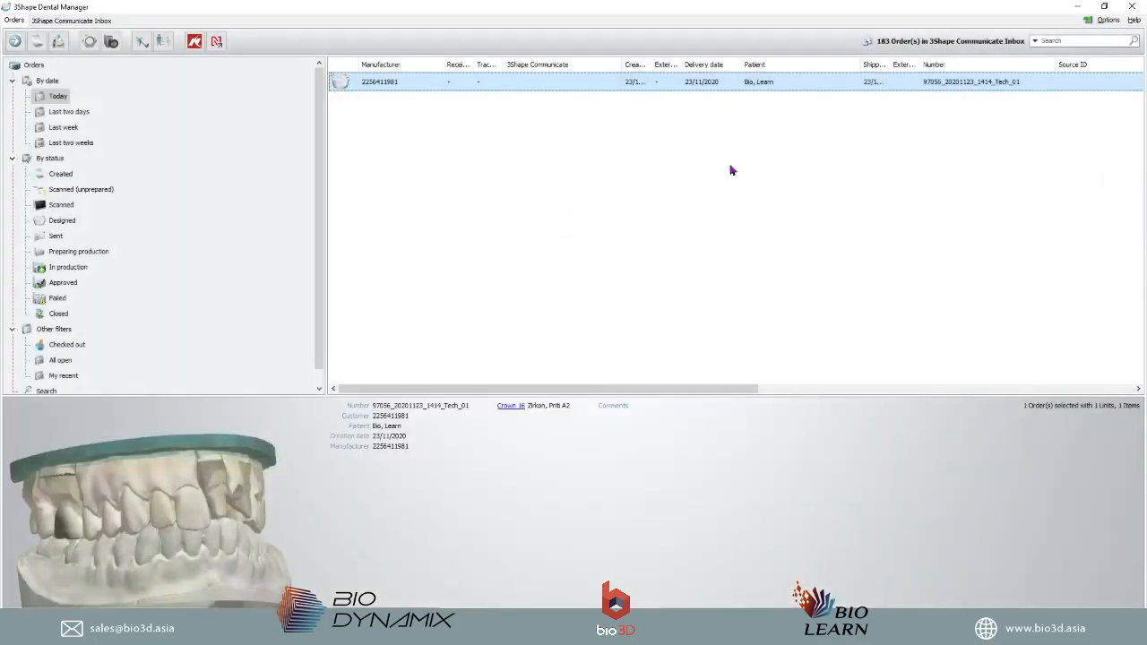
# - Create a new order and enter the patient's last name and first name
pyautogui.rightClick(410, 140)
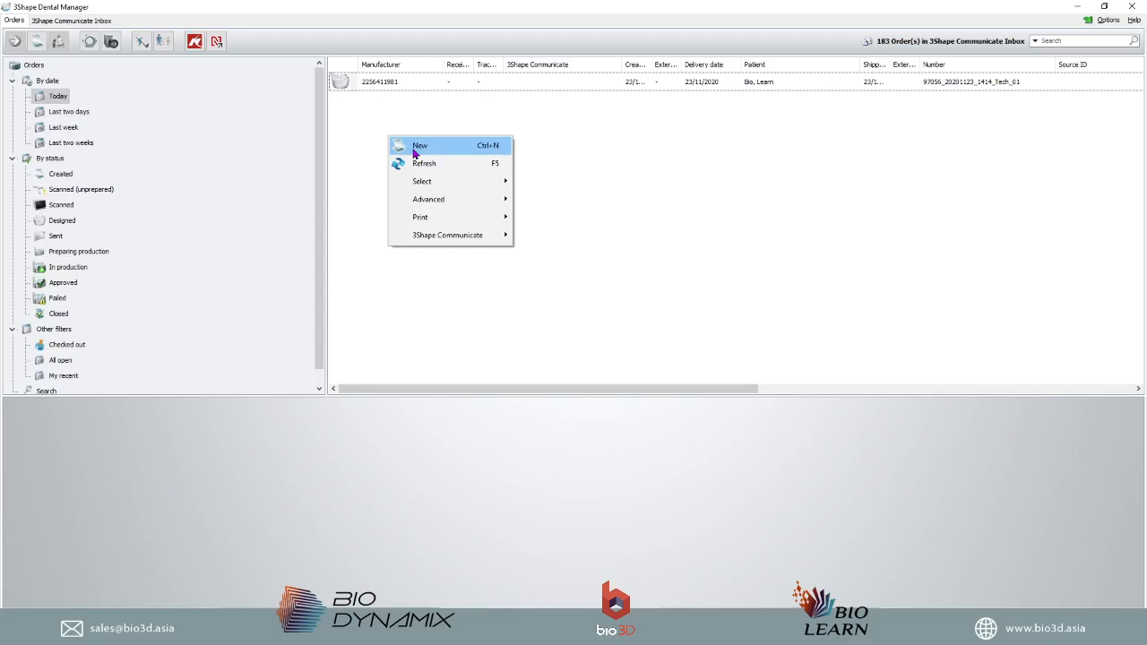
pyautogui.click(388, 120)
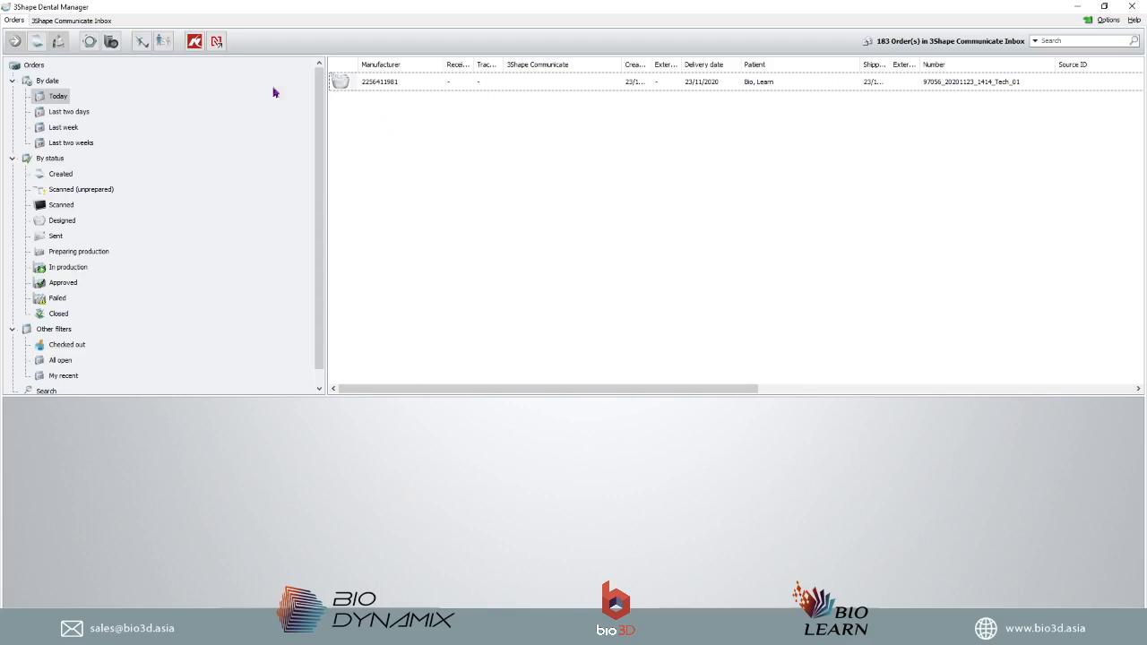
pyautogui.click(38, 44)
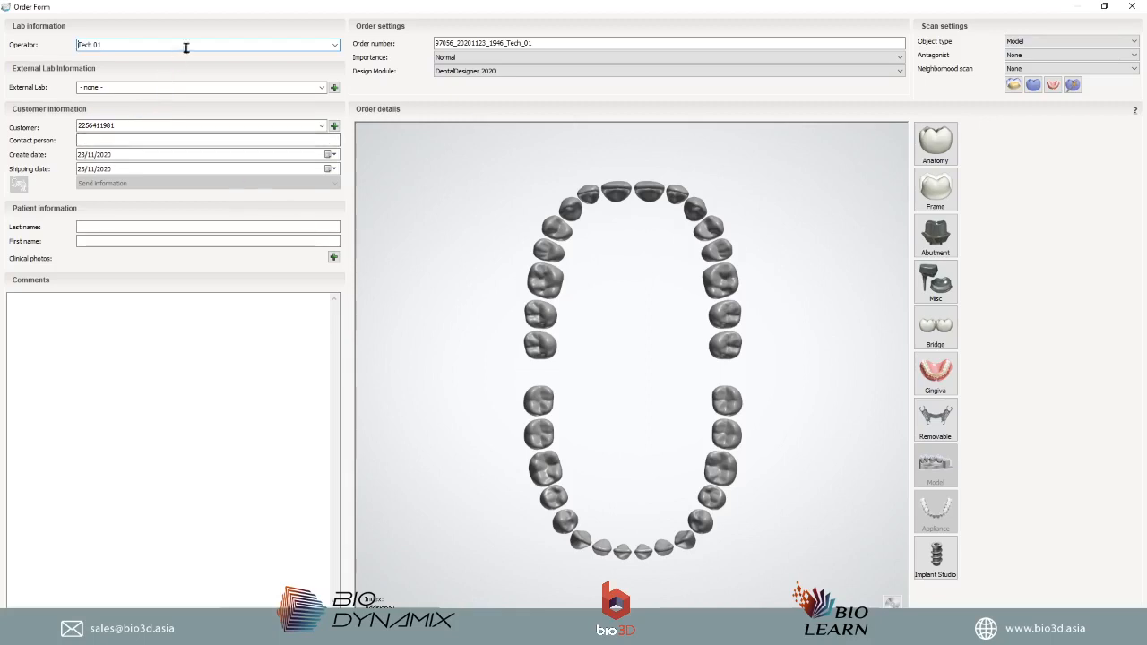
pyautogui.click(103, 229)
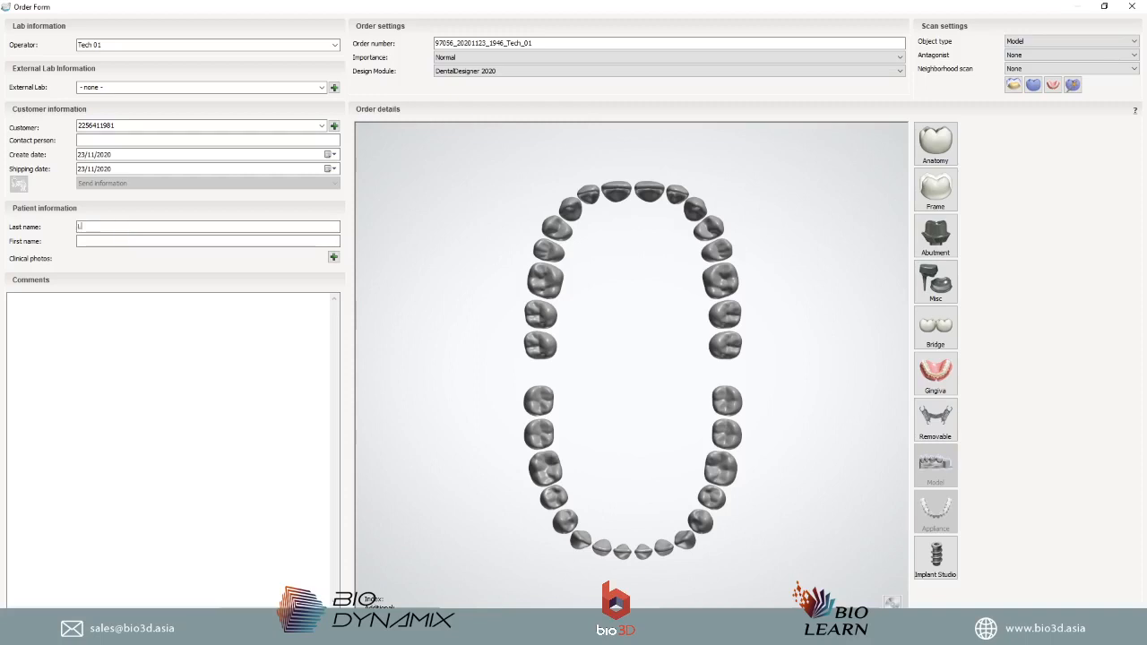
pyautogui.press('Tab')
pyautogui.write('Bi')
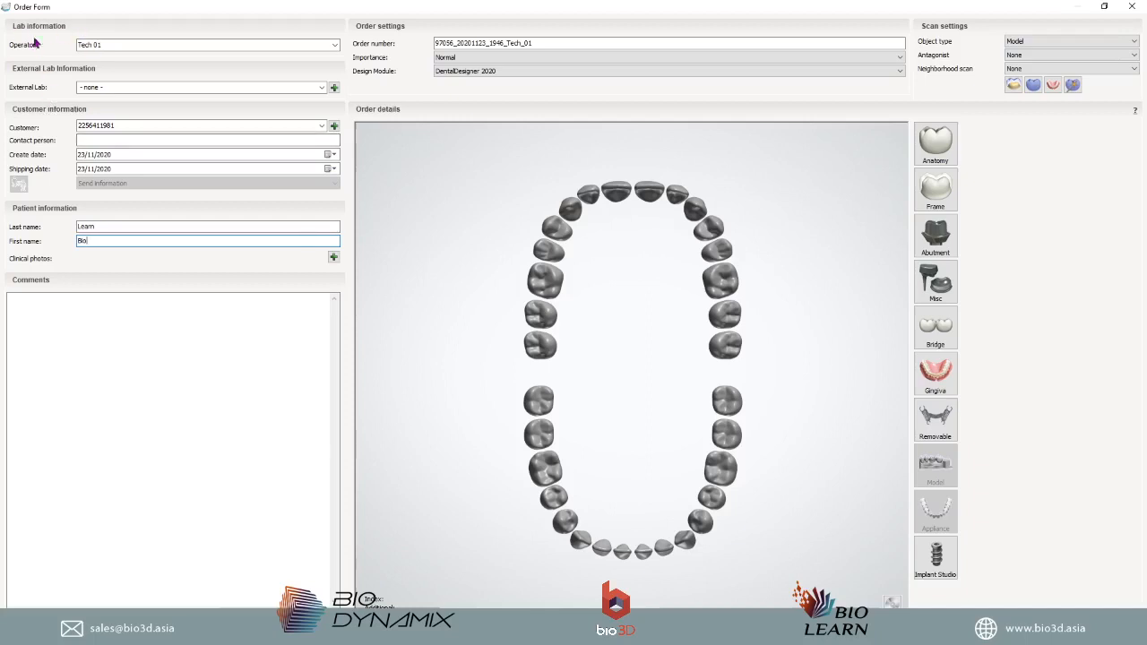
# - Look through the available operators and customers in the order form, leaving both selections as they are
pyautogui.click(334, 45)
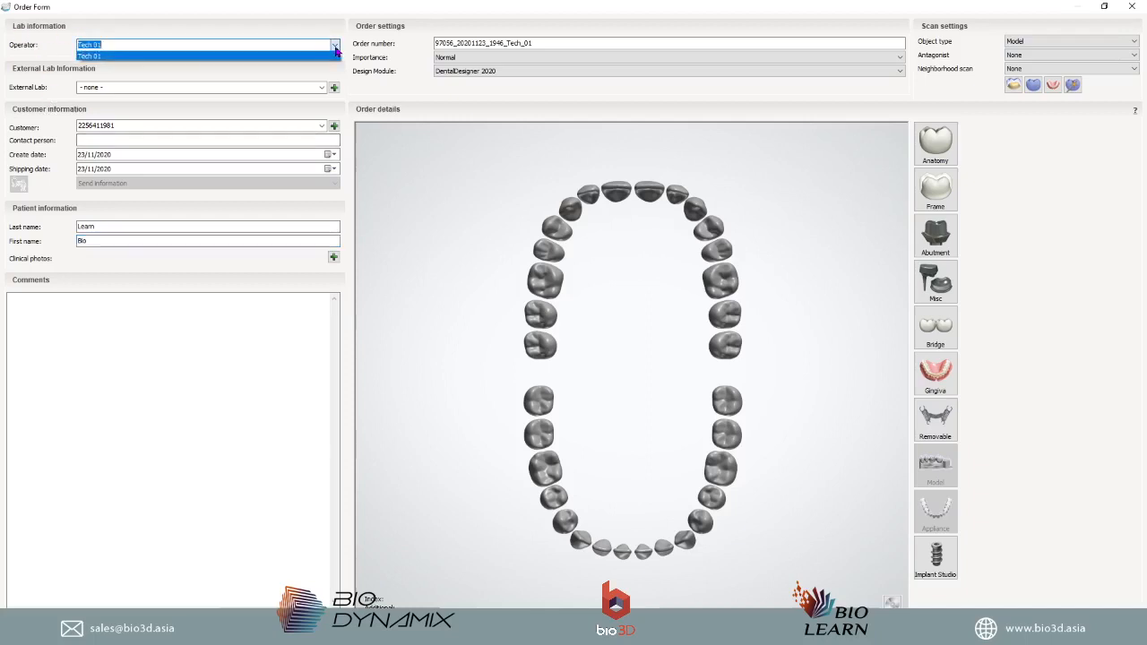
pyautogui.click(141, 73)
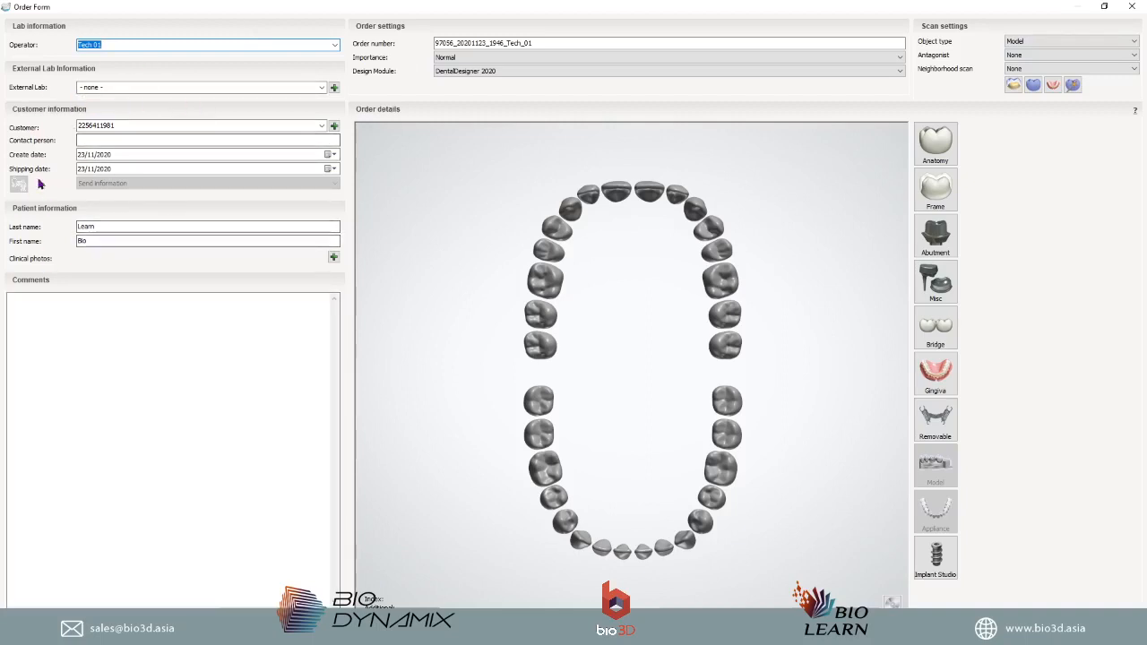
pyautogui.click(202, 126)
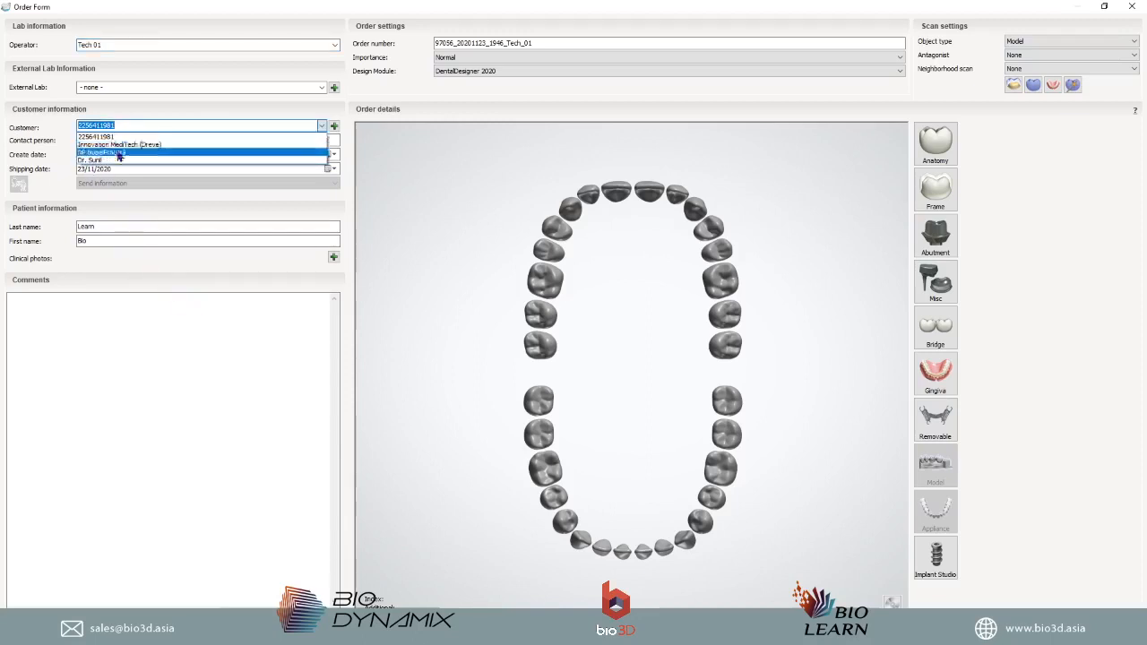
pyautogui.click(163, 324)
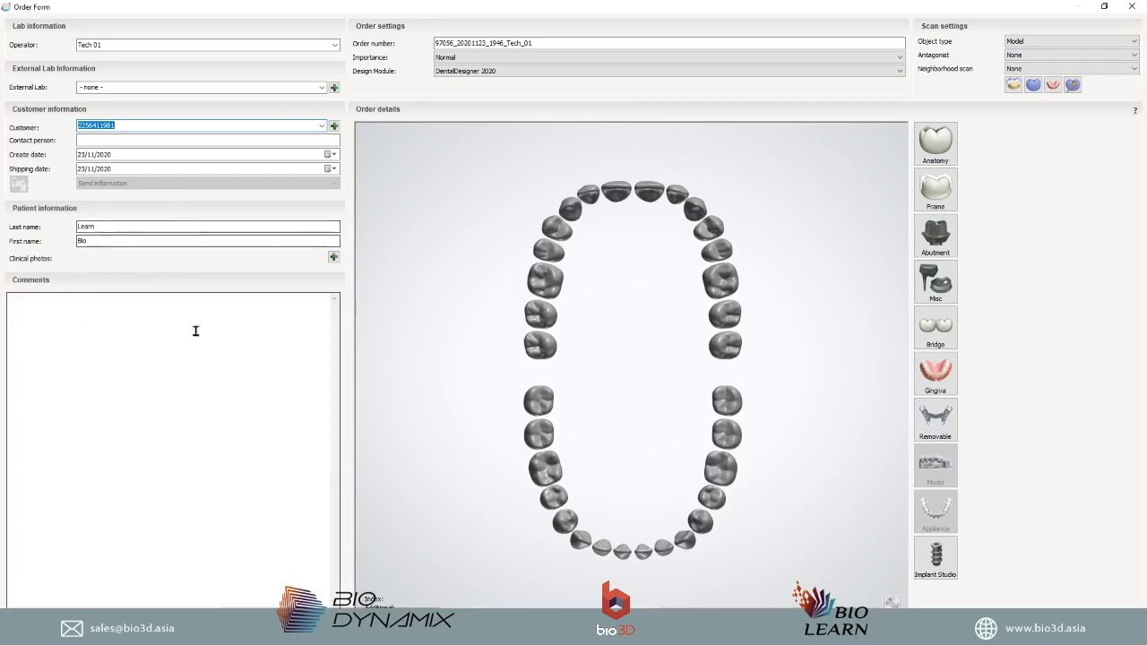
# - Add the order comment "please design 16 crown, clear occlusal, no high bite"
pyautogui.click(130, 302)
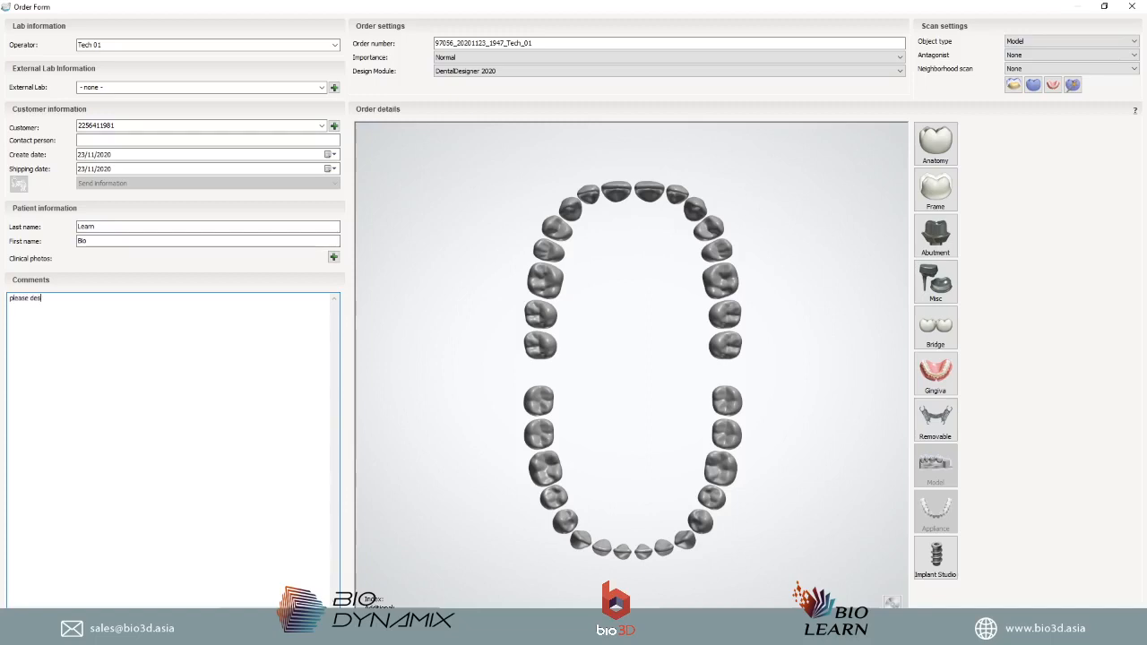
pyautogui.write('ign 16 crown, clear occ')
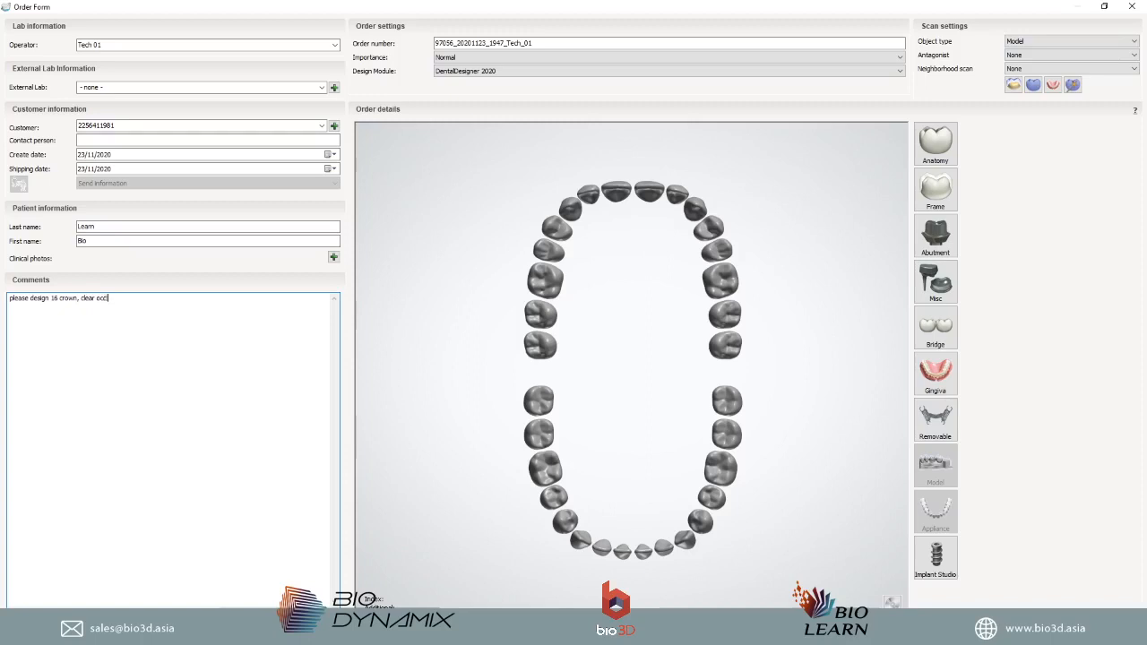
pyautogui.write('lusal, no high bite')
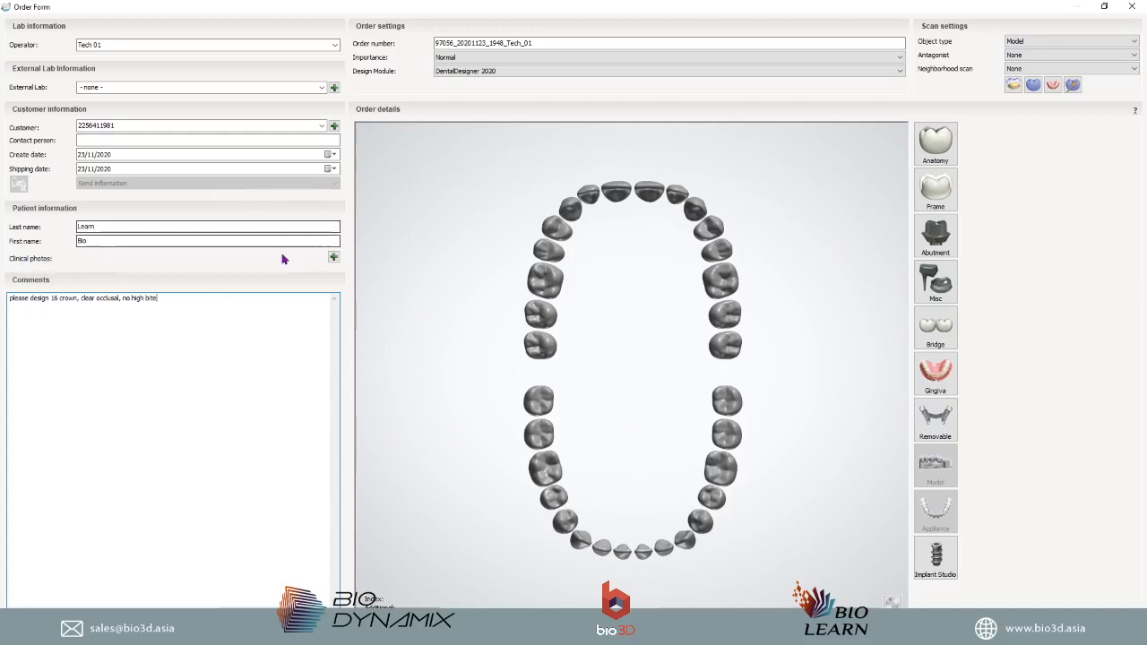
# - Attach the JPEG image 3shape from the Desktop folder Live stream > 3shape to the order as a clinical photo
pyautogui.click(332, 257)
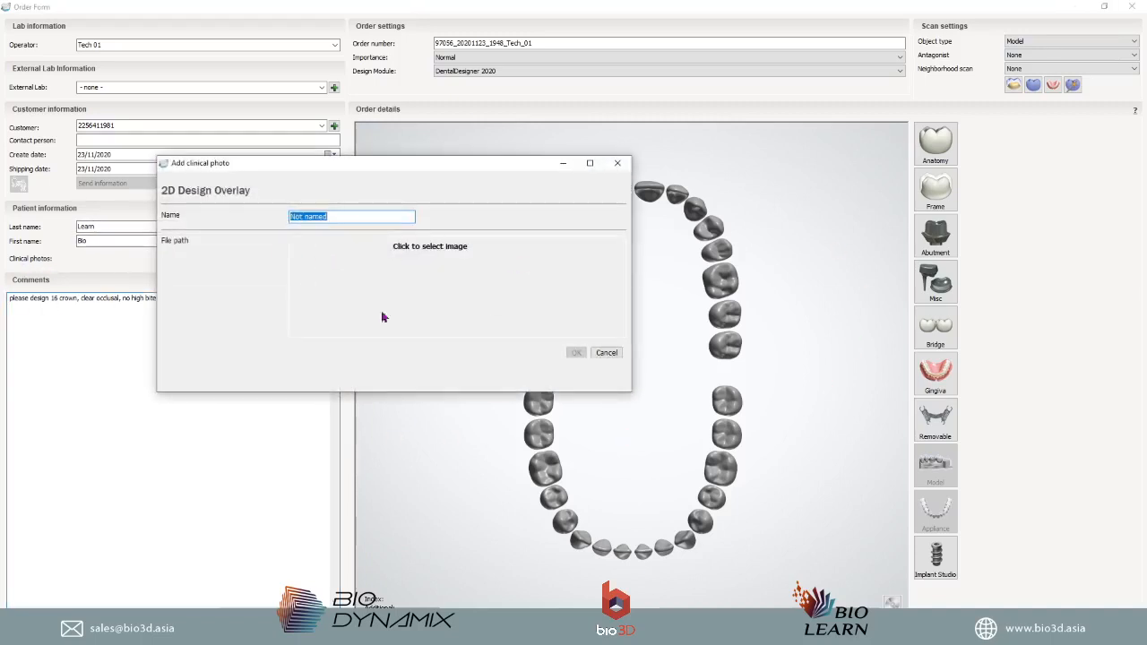
pyautogui.click(609, 296)
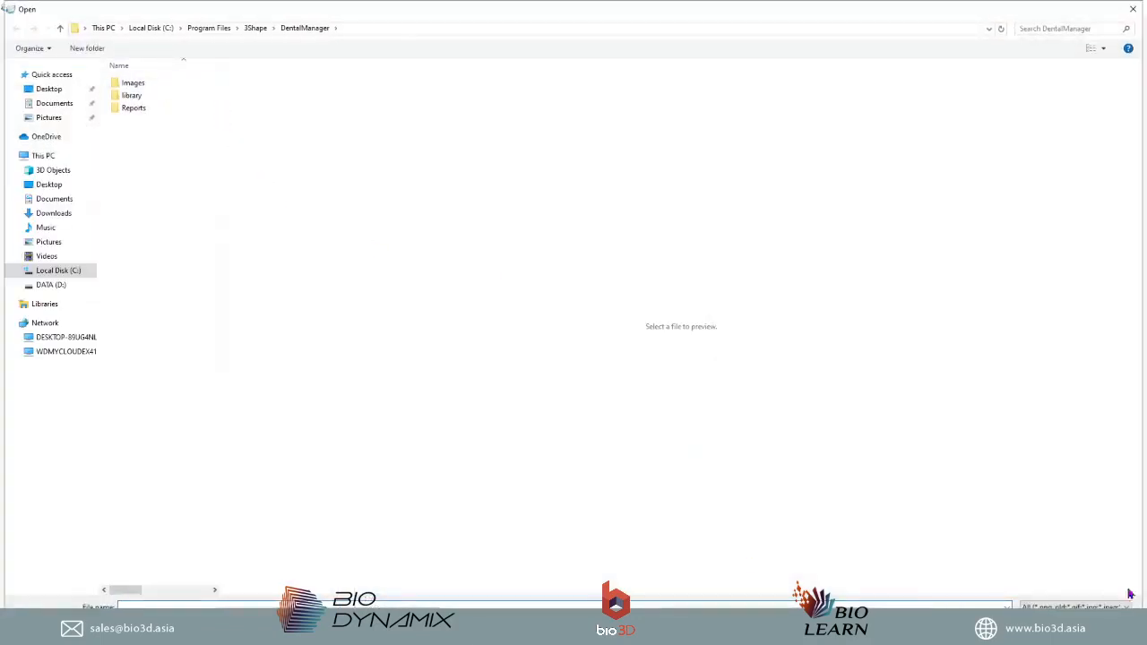
pyautogui.click(1030, 607)
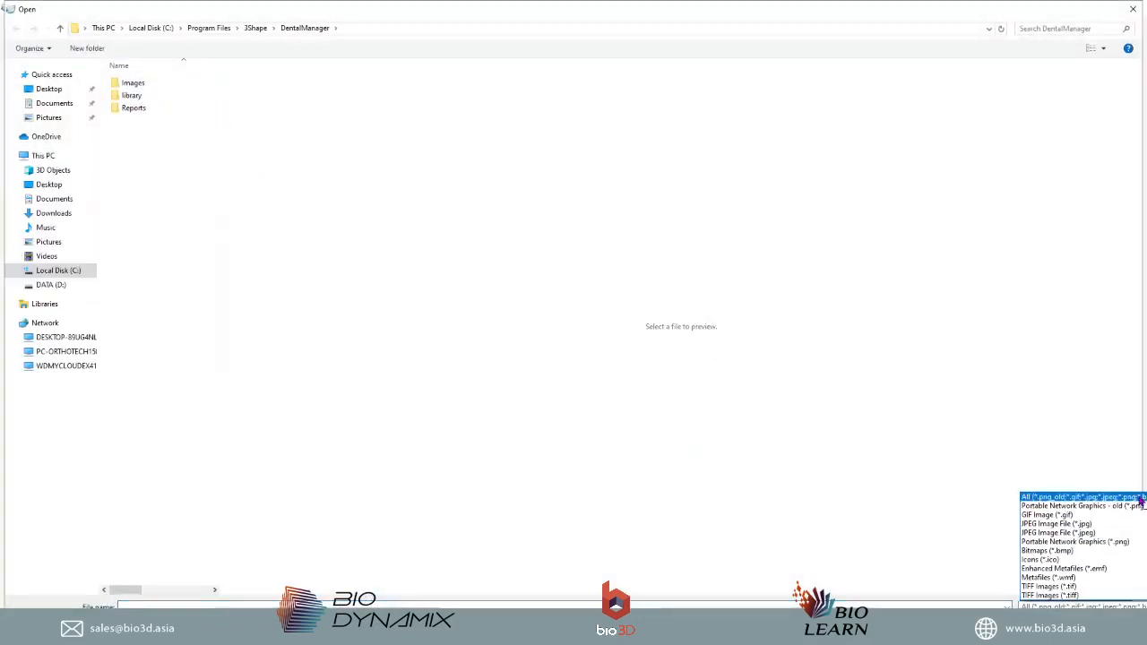
pyautogui.click(1053, 524)
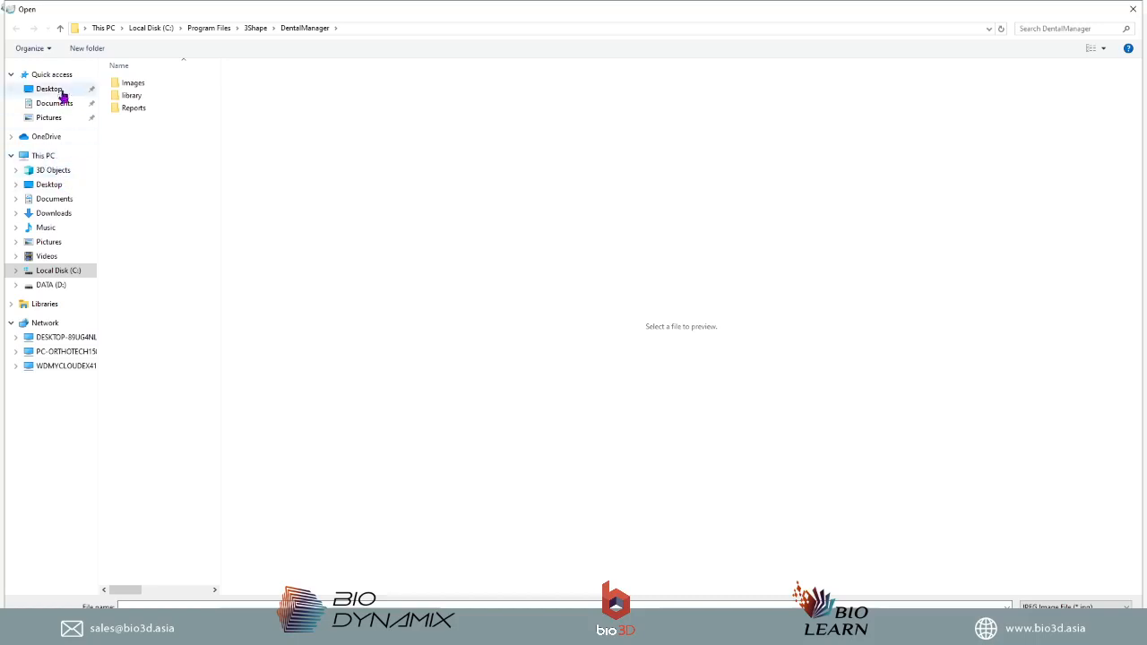
pyautogui.click(50, 186)
pyautogui.doubleClick(141, 100)
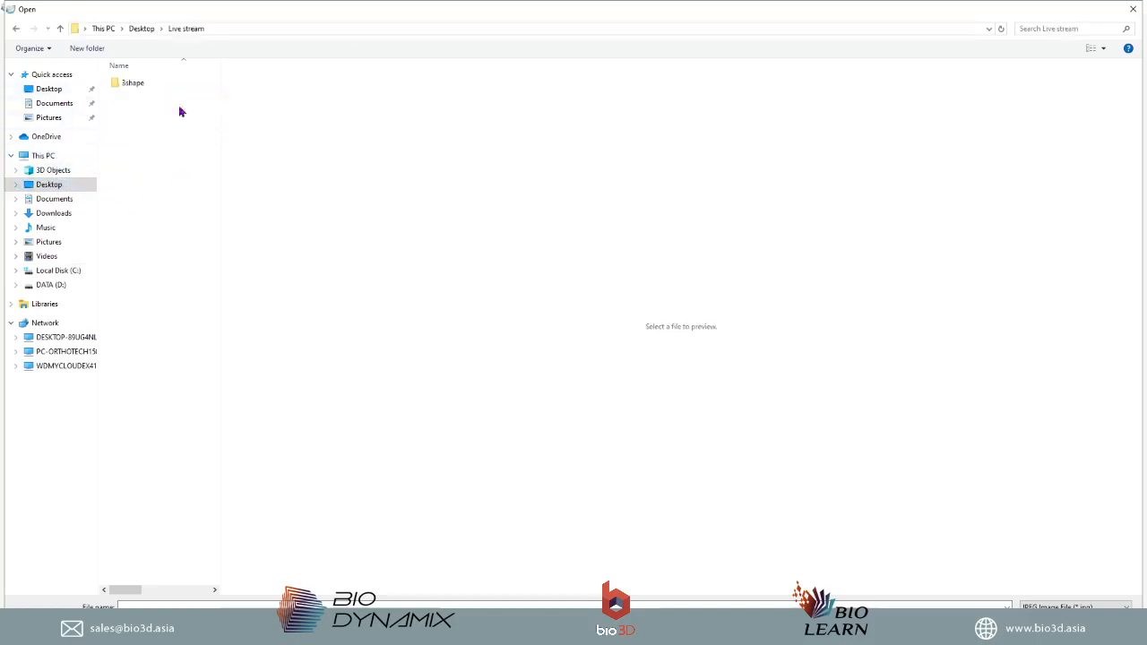
pyautogui.doubleClick(141, 84)
pyautogui.click(144, 106)
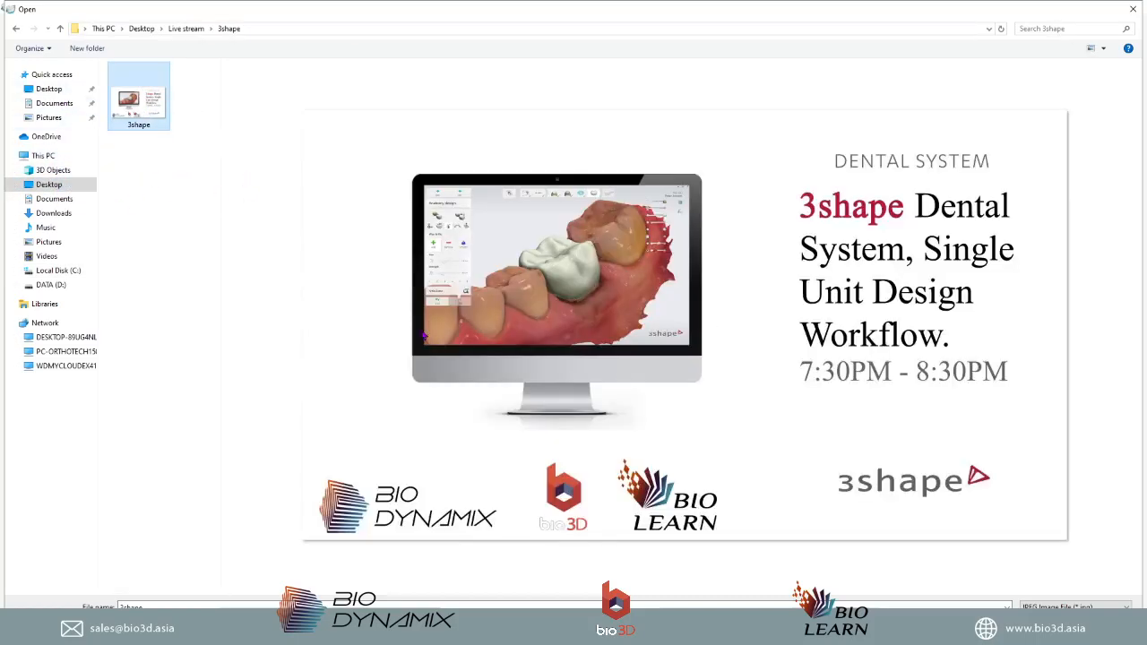
pyautogui.doubleClick(143, 106)
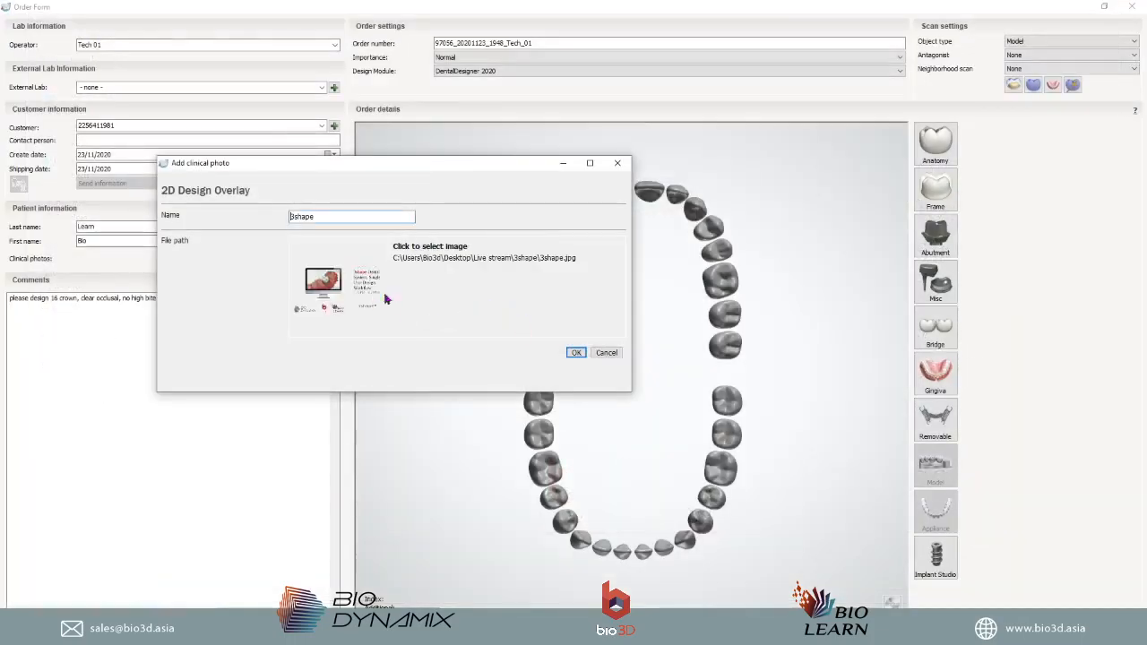
pyautogui.click(576, 353)
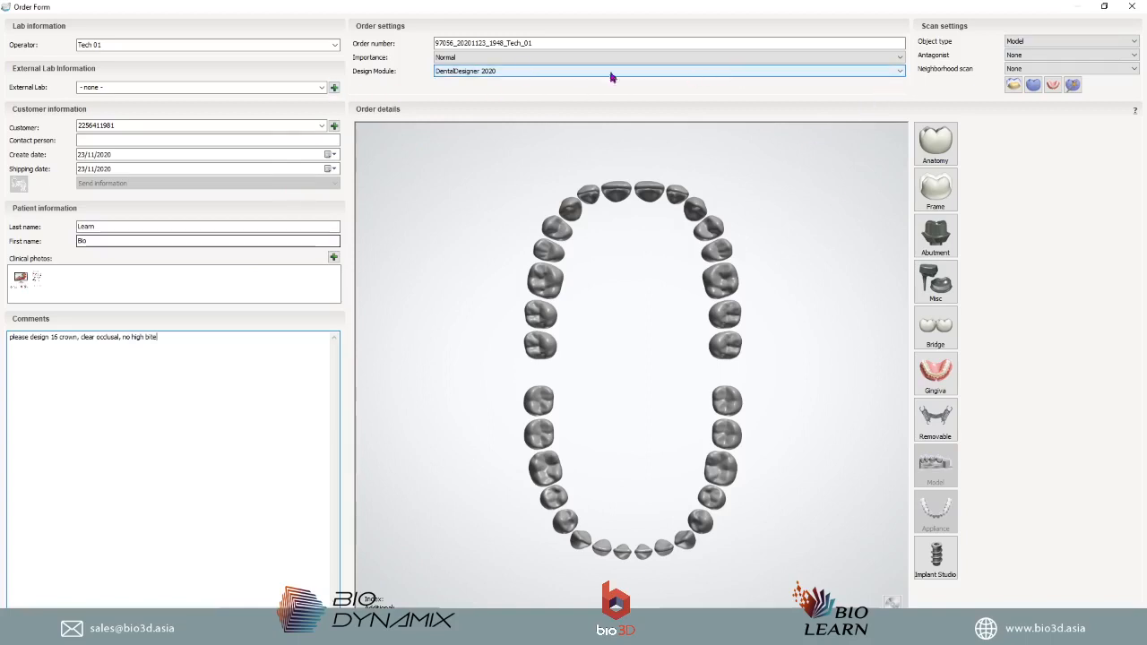
# - Choose DentalDesigner 2020 as the order's design module
pyautogui.click(892, 73)
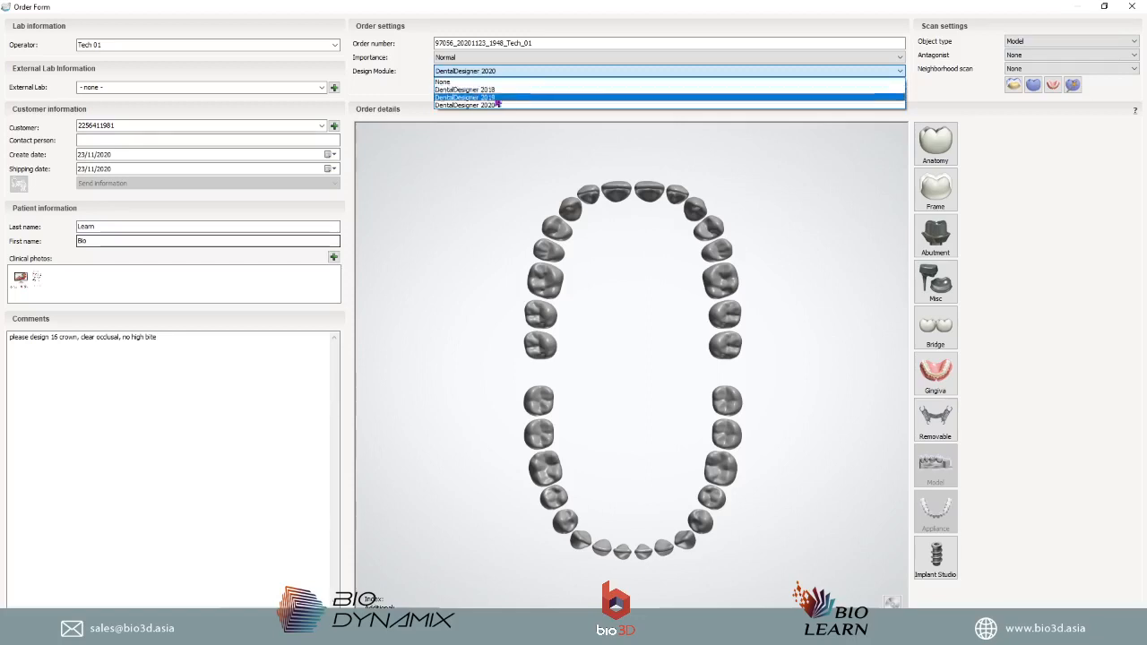
pyautogui.click(477, 106)
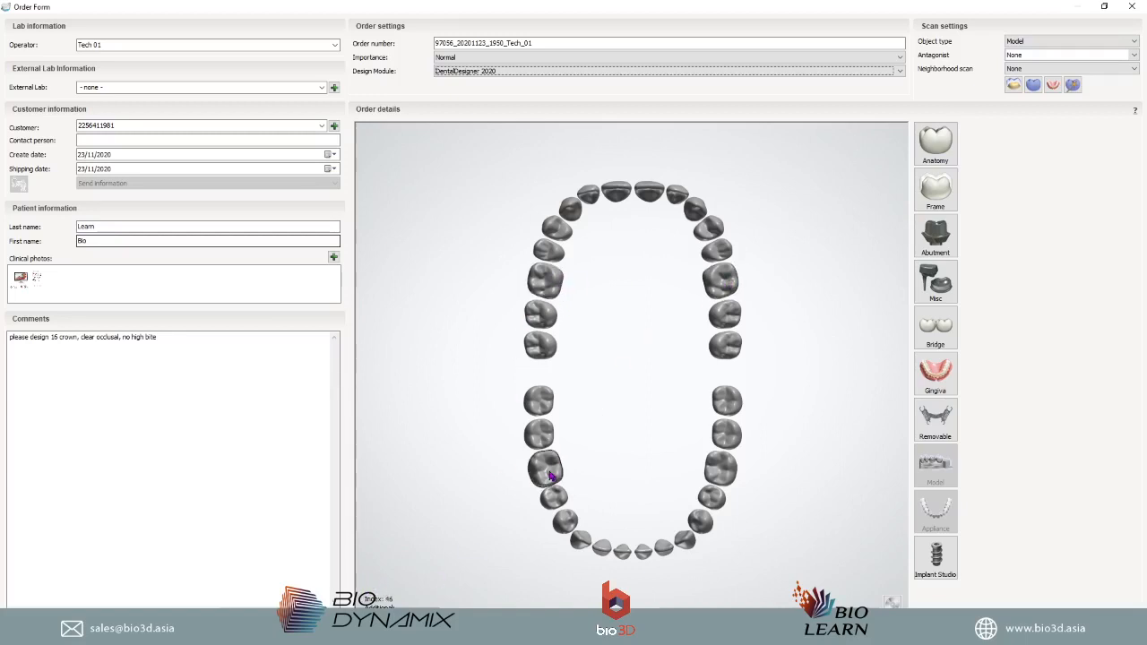
# - Try selecting tooth 16 alone and teeth 13 to 16 together in the tooth chart, and clear the selection
pyautogui.click(548, 283)
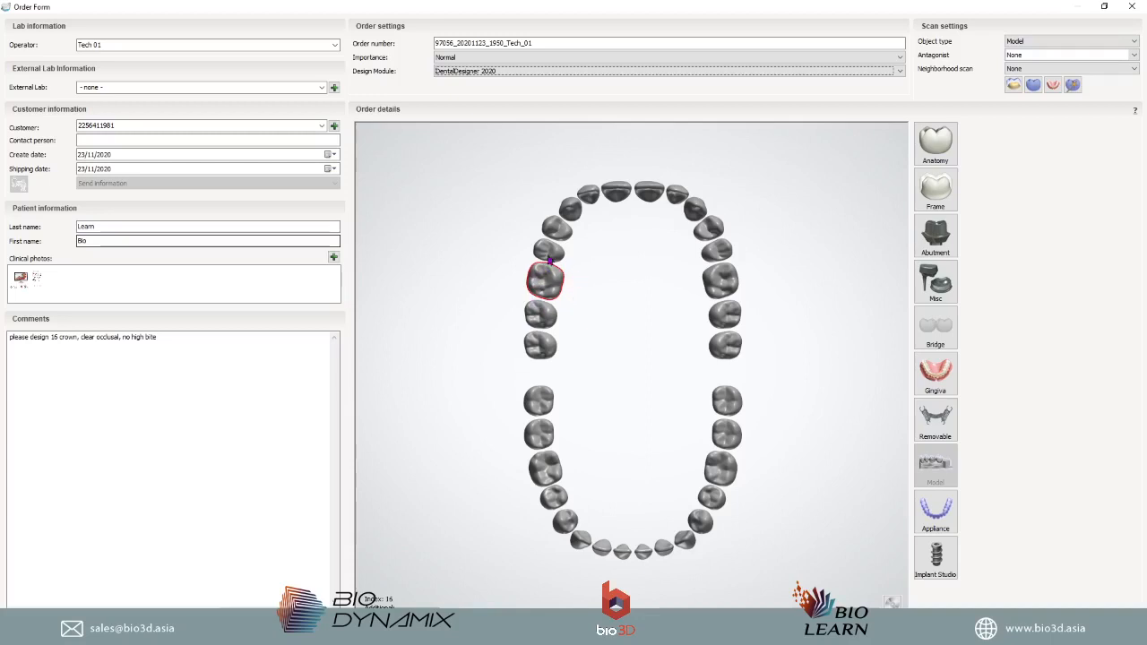
pyautogui.moveTo(550, 260)
pyautogui.mouseDown()
pyautogui.moveTo(556, 229)
pyautogui.moveTo(596, 199)
pyautogui.moveTo(659, 197)
pyautogui.moveTo(583, 208)
pyautogui.moveTo(550, 252)
pyautogui.mouseUp()
pyautogui.click(547, 283)
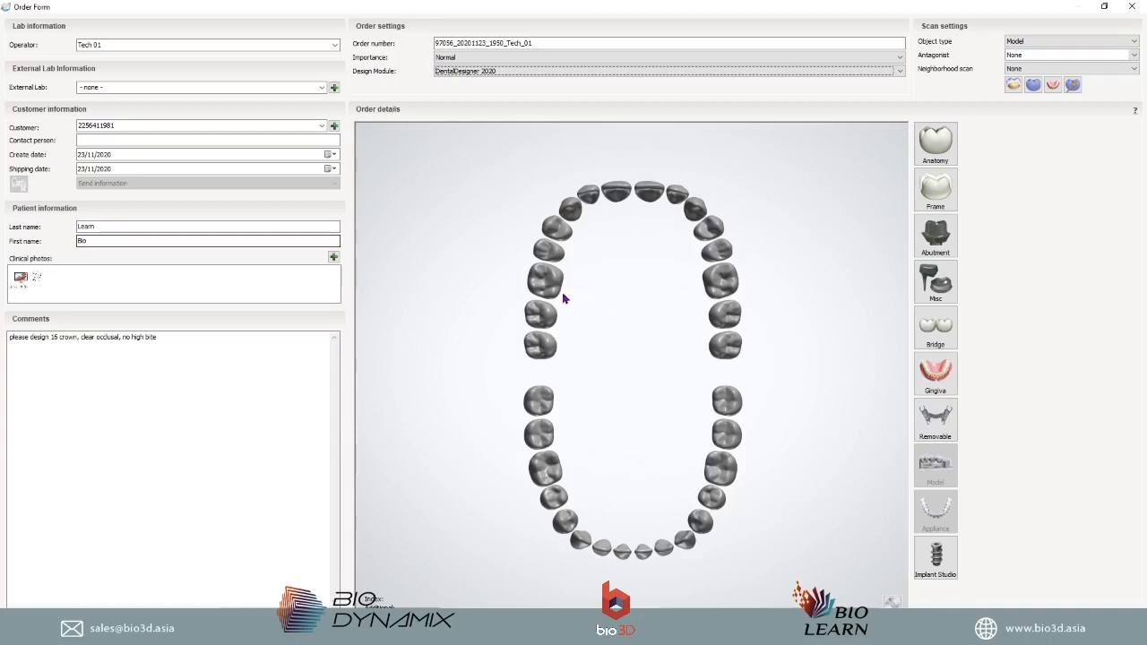
pyautogui.moveTo(564, 298)
pyautogui.mouseDown()
pyautogui.moveTo(545, 287)
pyautogui.moveTo(553, 251)
pyautogui.moveTo(574, 212)
pyautogui.moveTo(602, 215)
pyautogui.mouseUp()
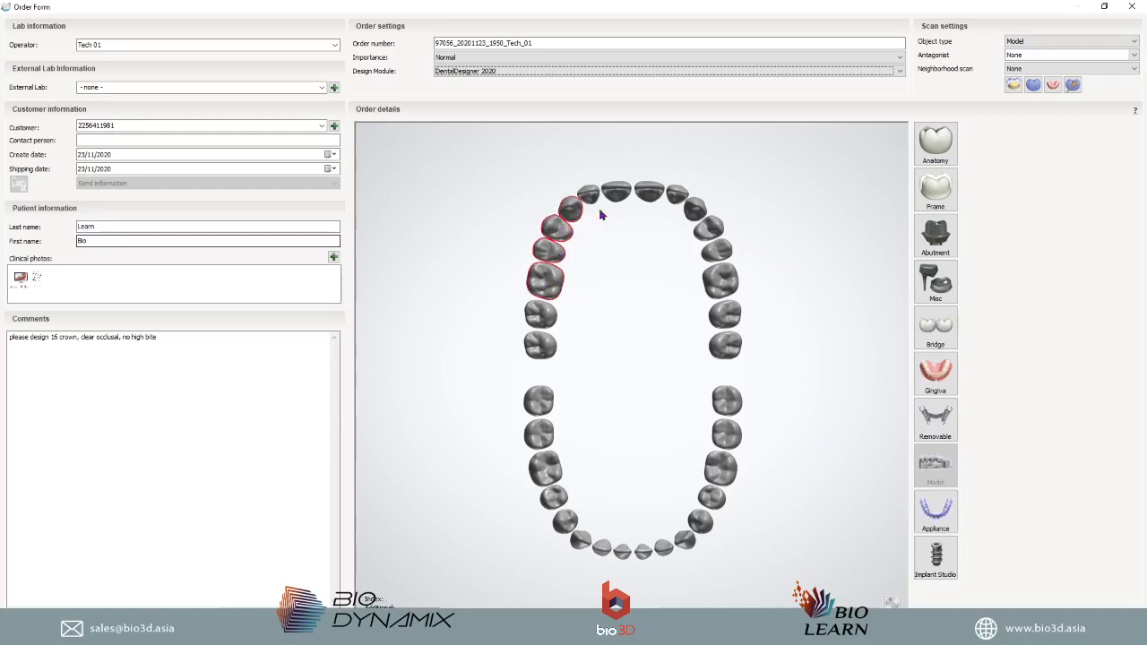
pyautogui.rightClick(581, 214)
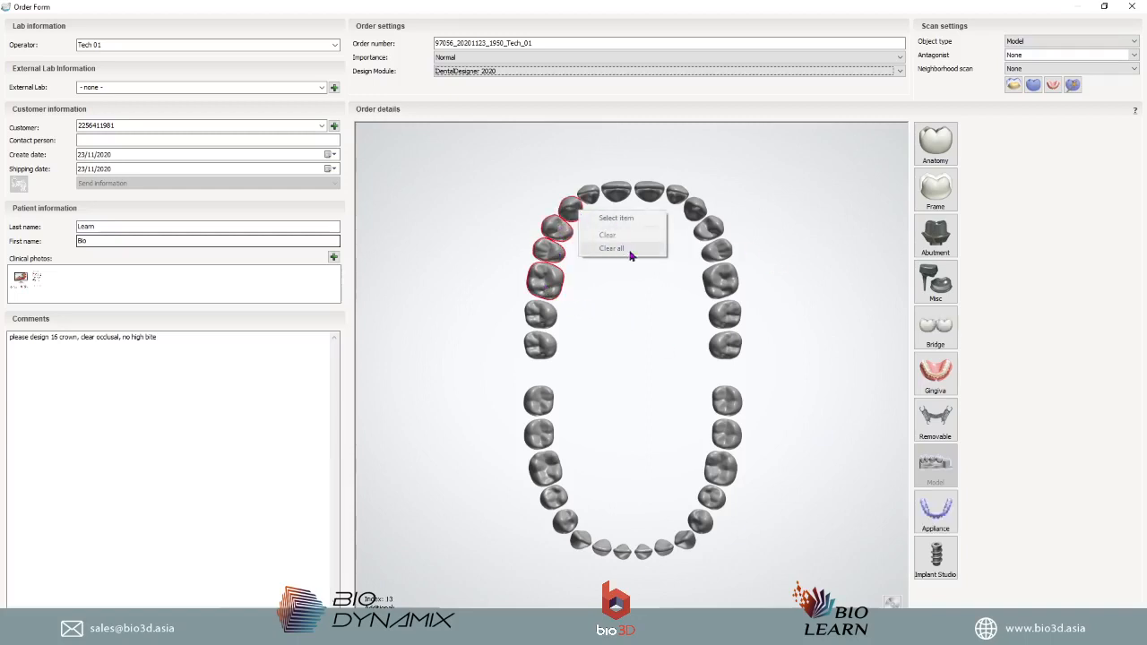
pyautogui.click(630, 256)
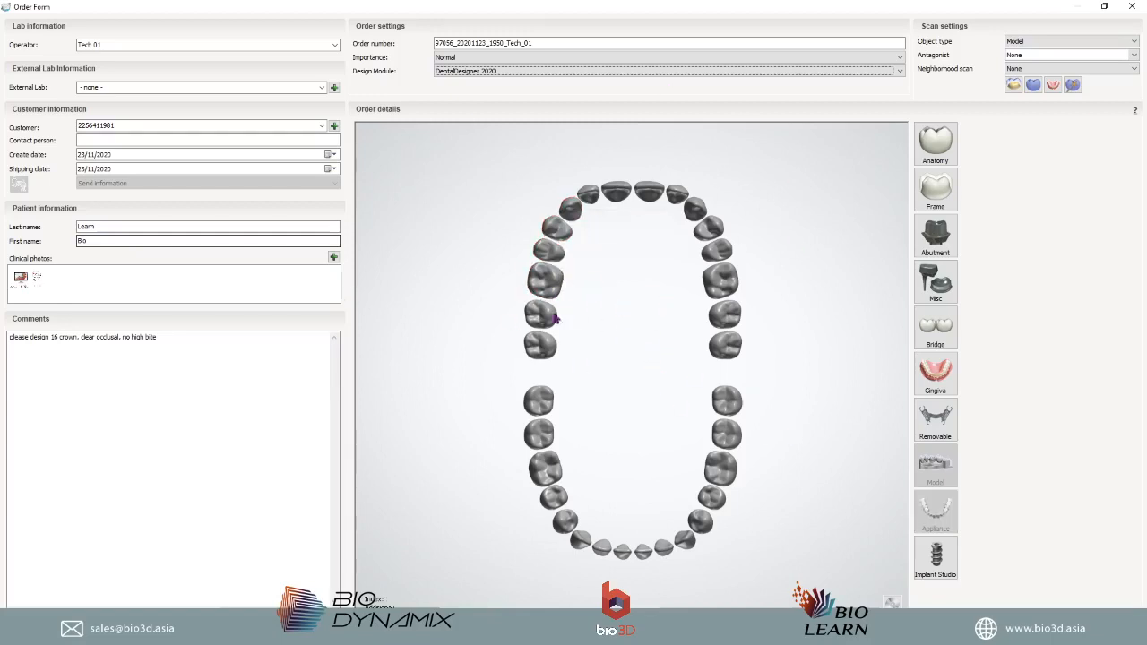
# - Select upper tooth 16 in the tooth chart and assign an anatomy crown to it
pyautogui.click(557, 279)
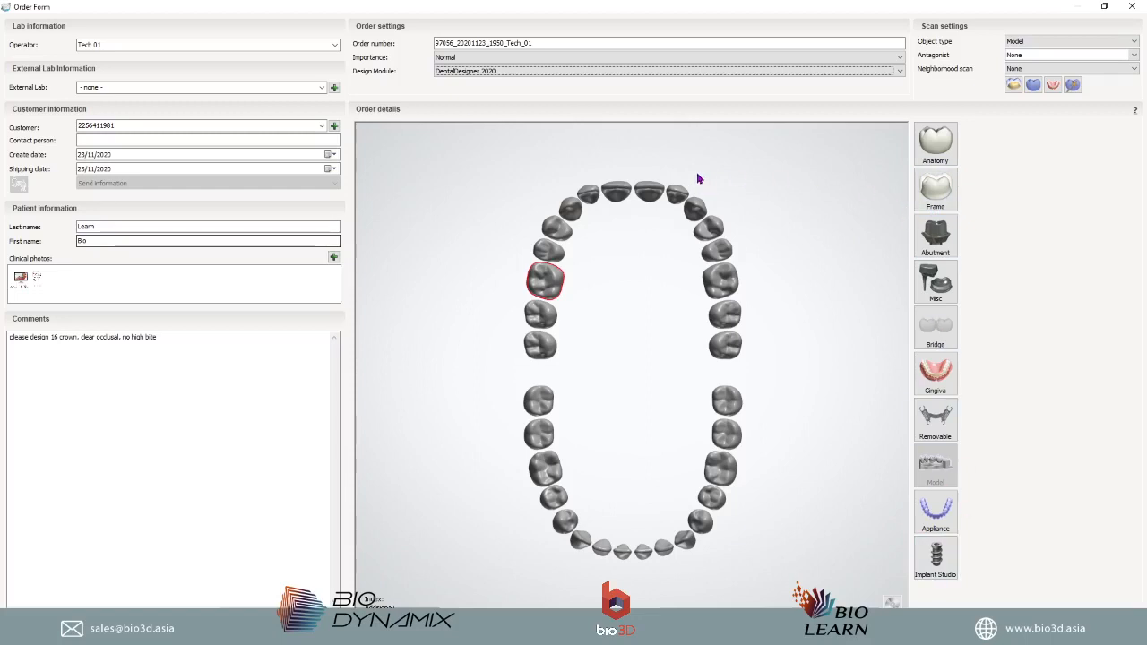
pyautogui.click(935, 144)
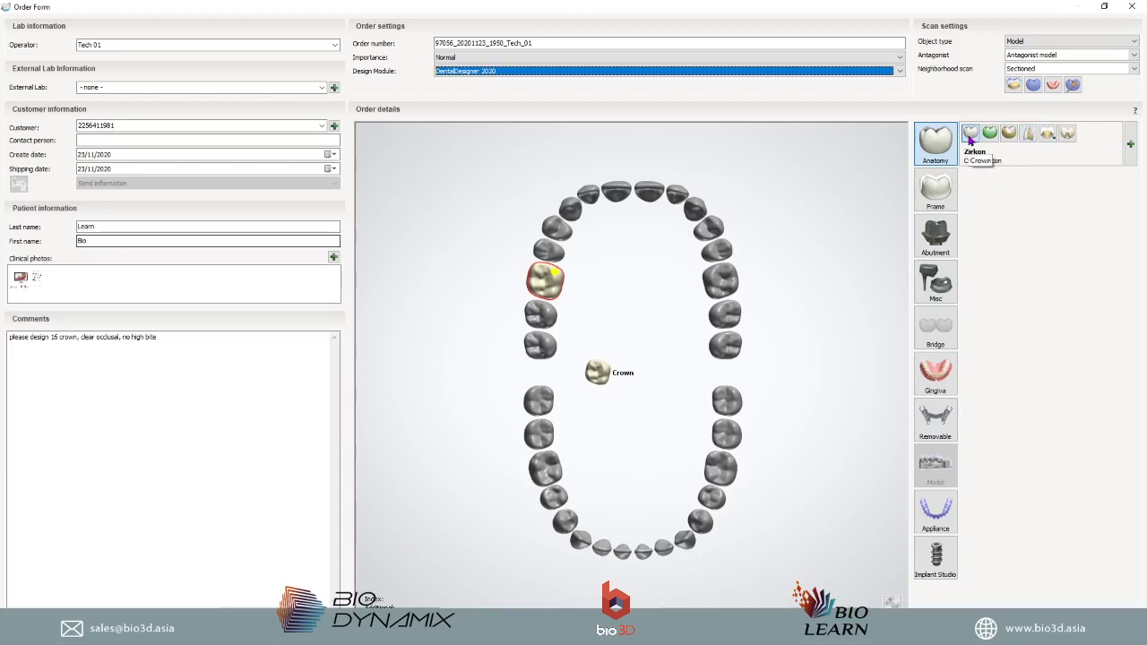
# - Open the tooth 16 crown's material settings, look through the available materials and choose Zirkon
pyautogui.click(1131, 148)
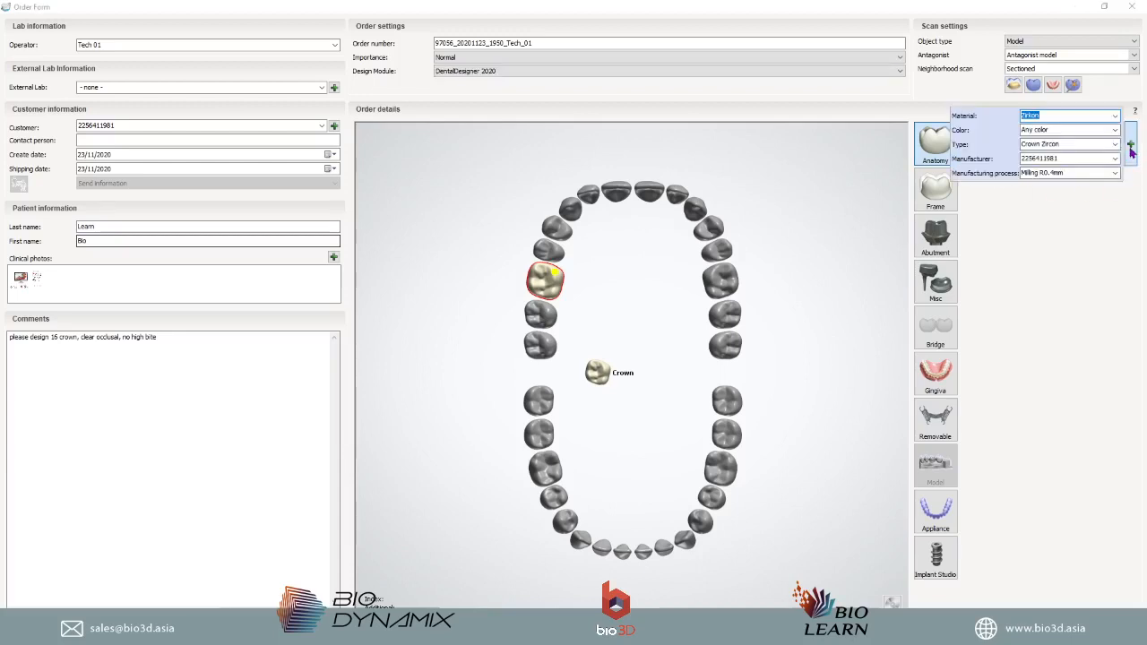
pyautogui.click(1114, 117)
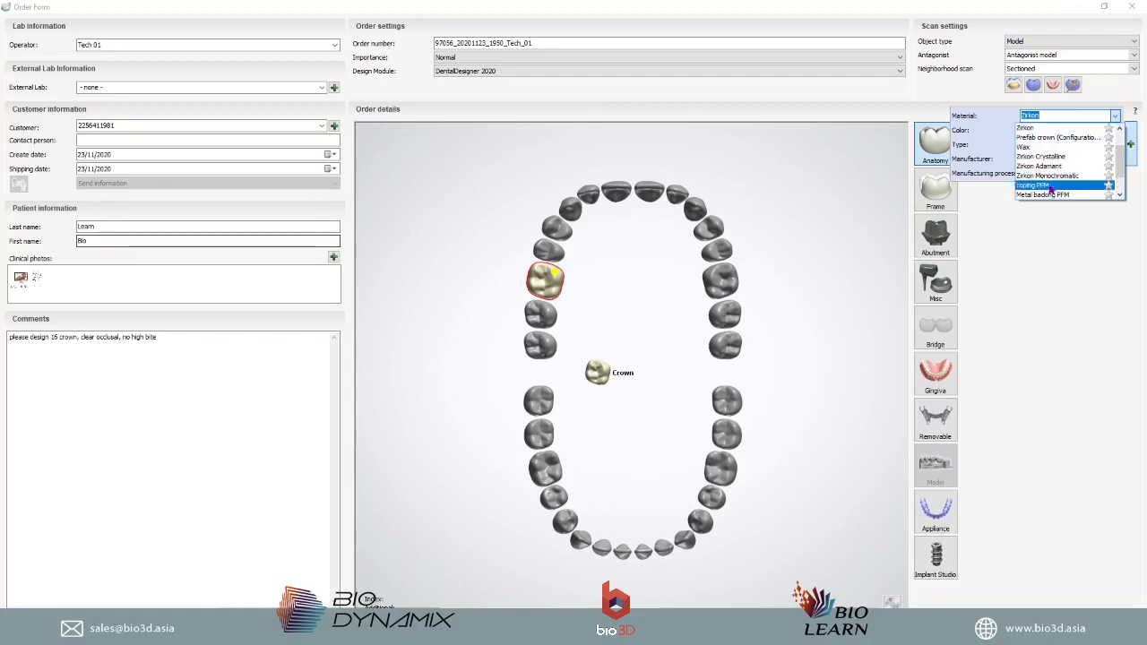
pyautogui.scroll(1, 1053, 176)
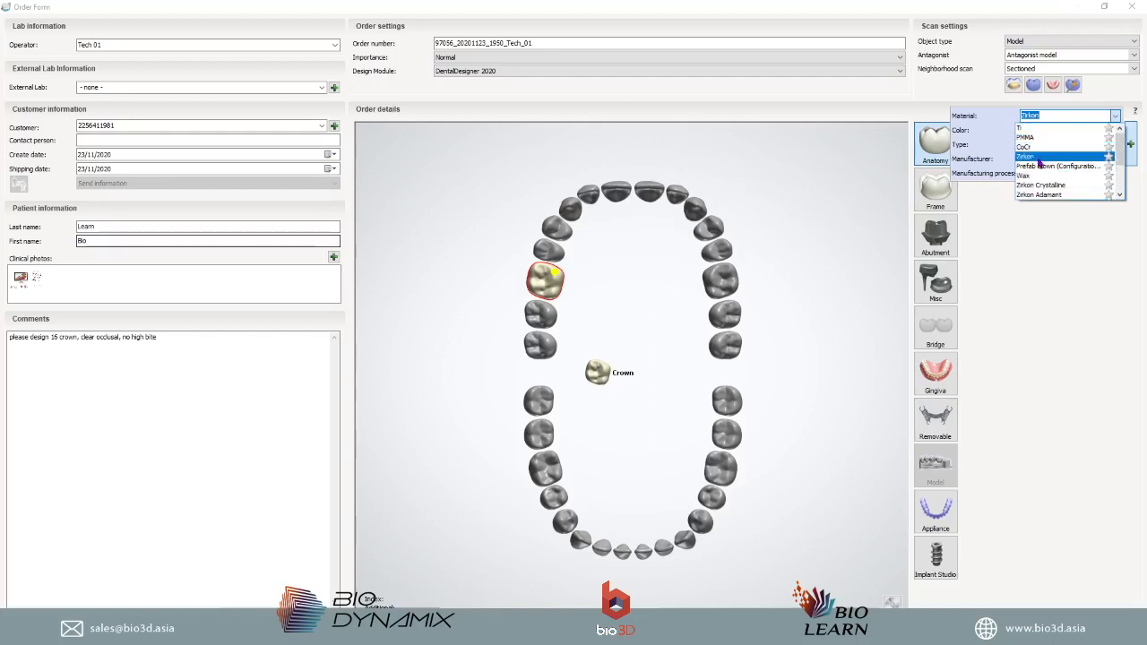
pyautogui.click(1044, 156)
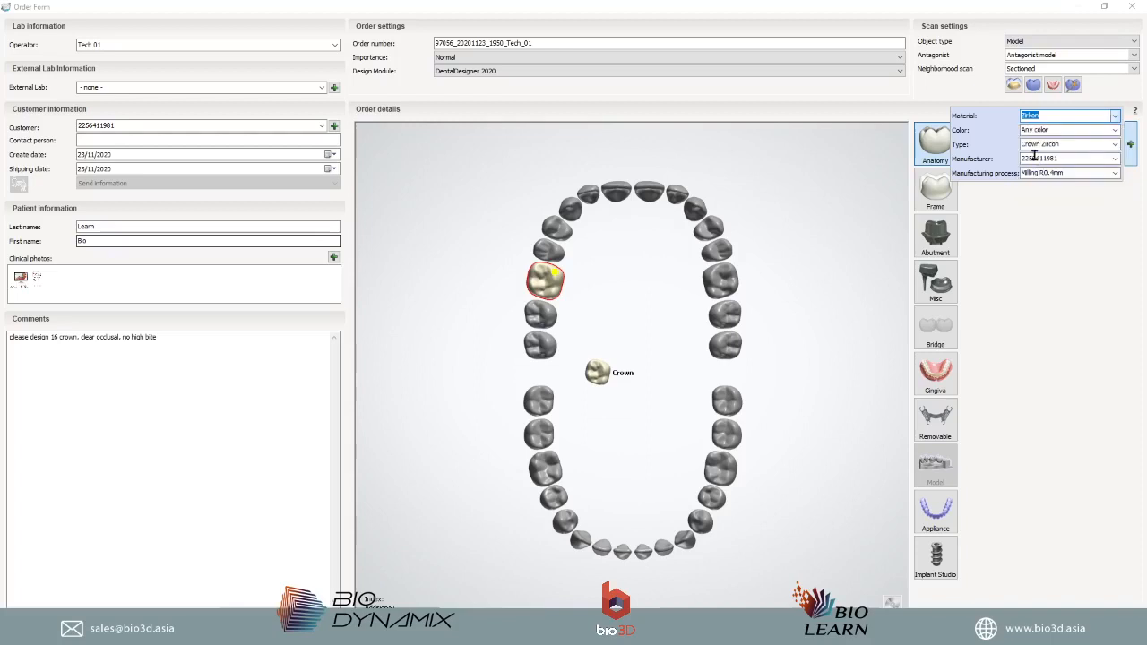
# - Look through the available shades and set the zirconia crown's color to A2
pyautogui.click(1114, 130)
pyautogui.scroll(-5, 1075, 179)
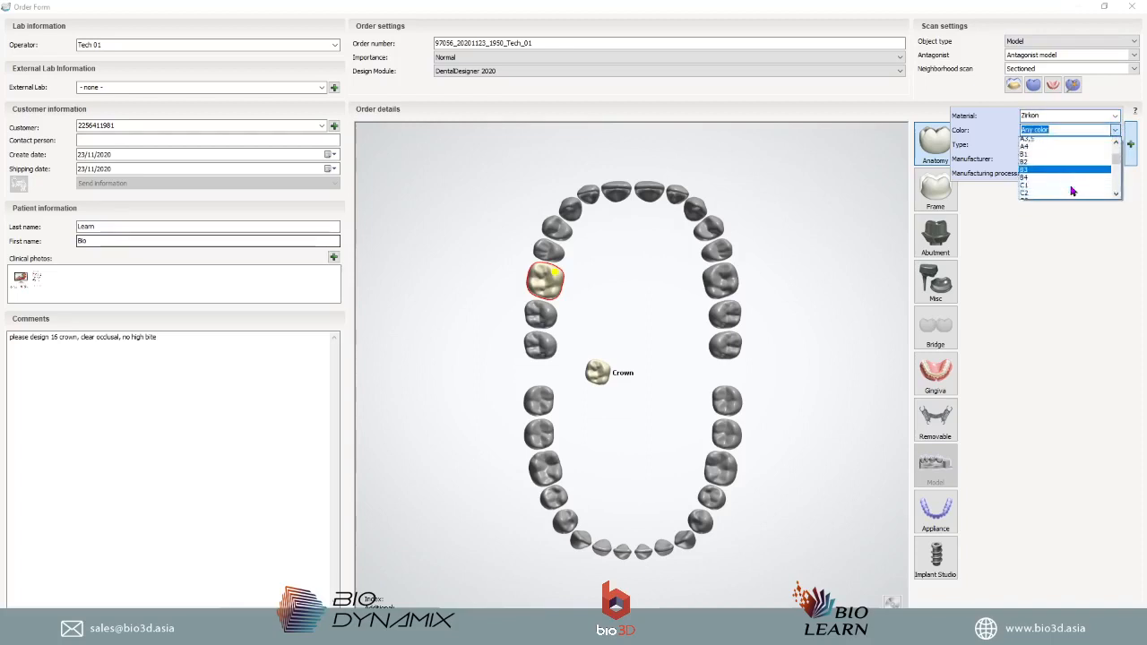
pyautogui.scroll(2, 1048, 184)
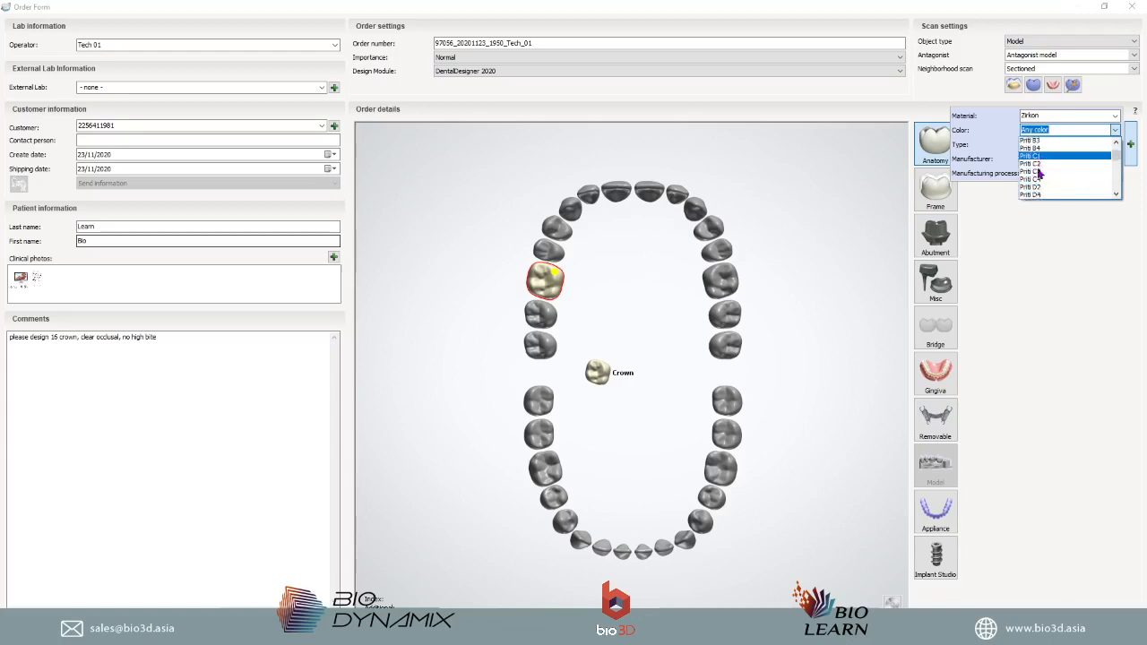
pyautogui.scroll(-10, 1035, 183)
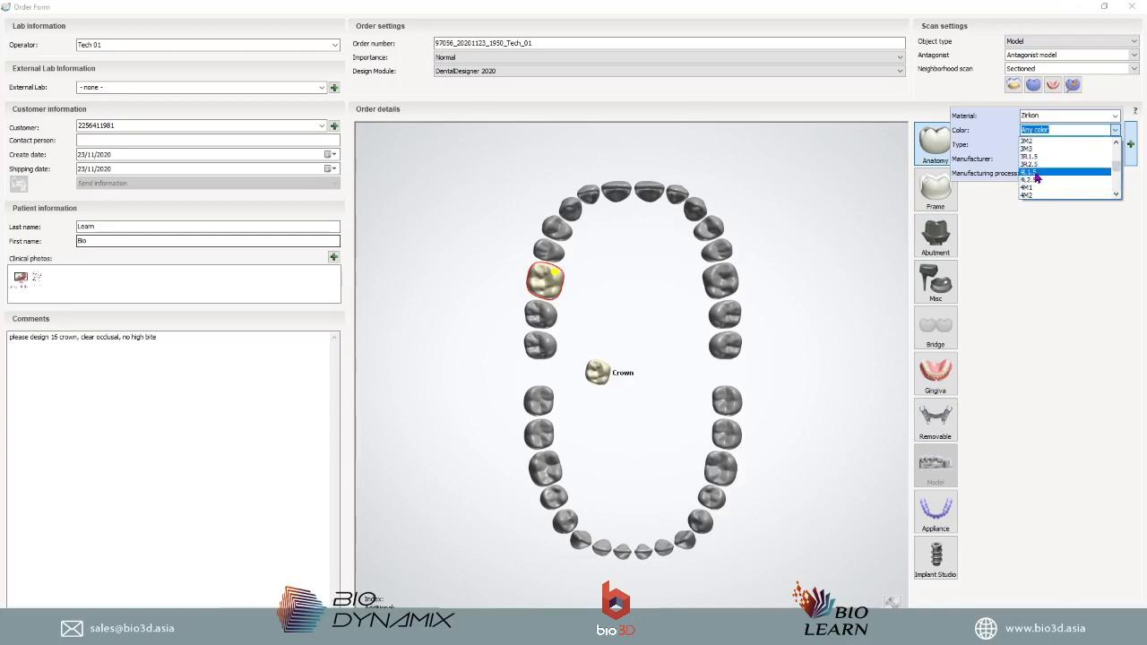
pyautogui.scroll(-10, 1043, 184)
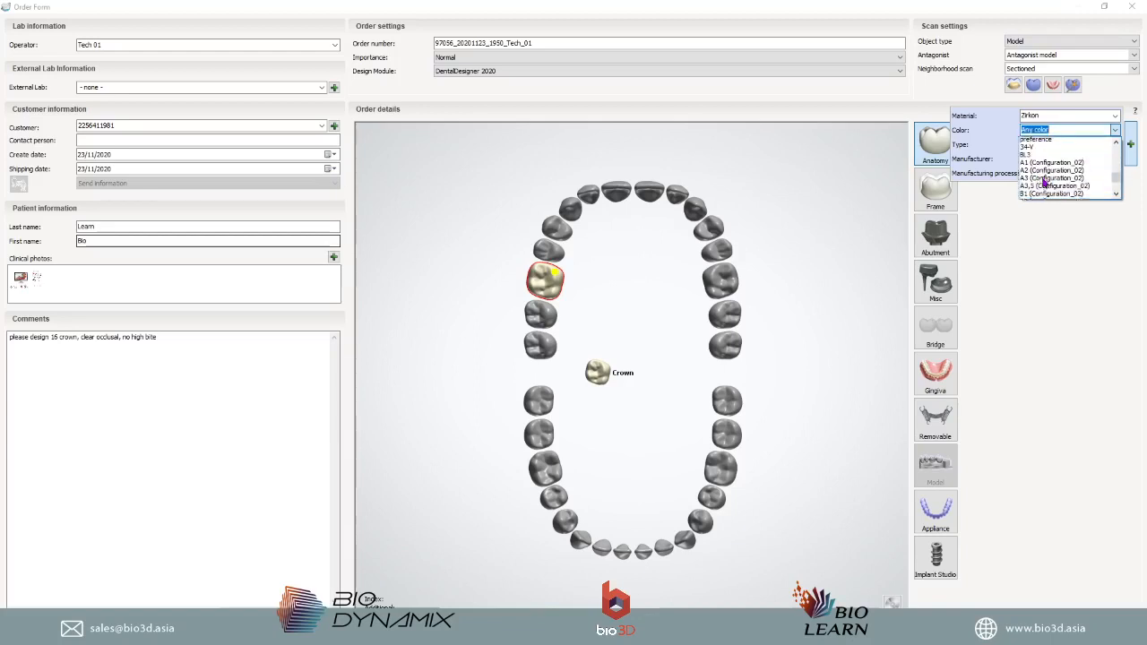
pyautogui.moveTo(1118, 187); pyautogui.dragTo(1116, 145)
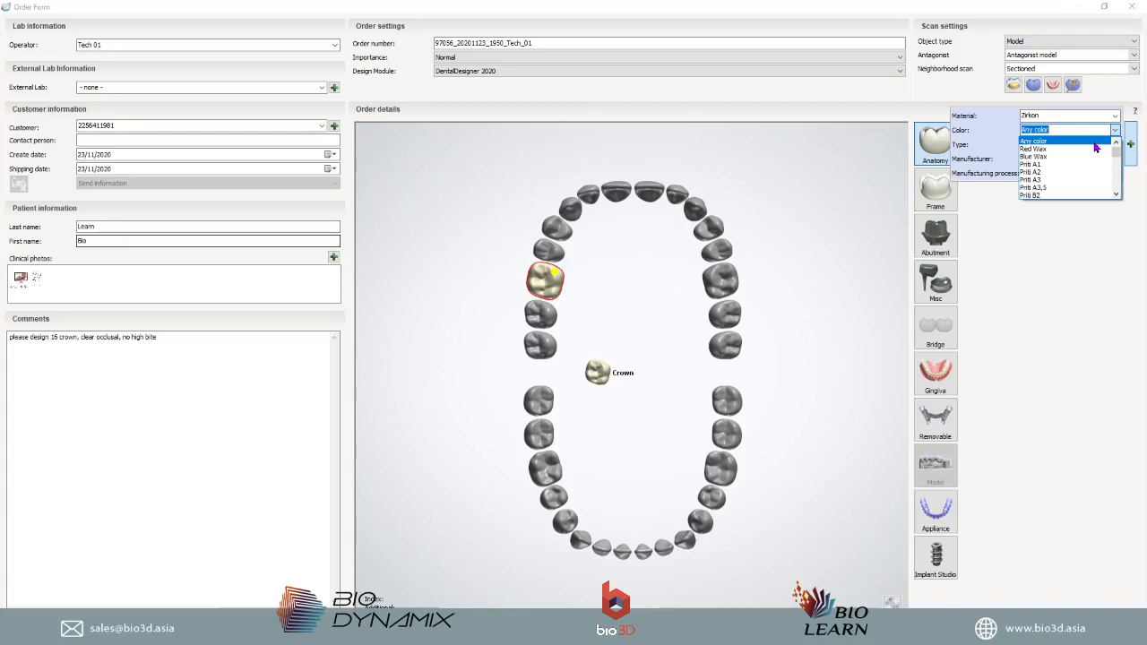
pyautogui.scroll(-5, 1074, 167)
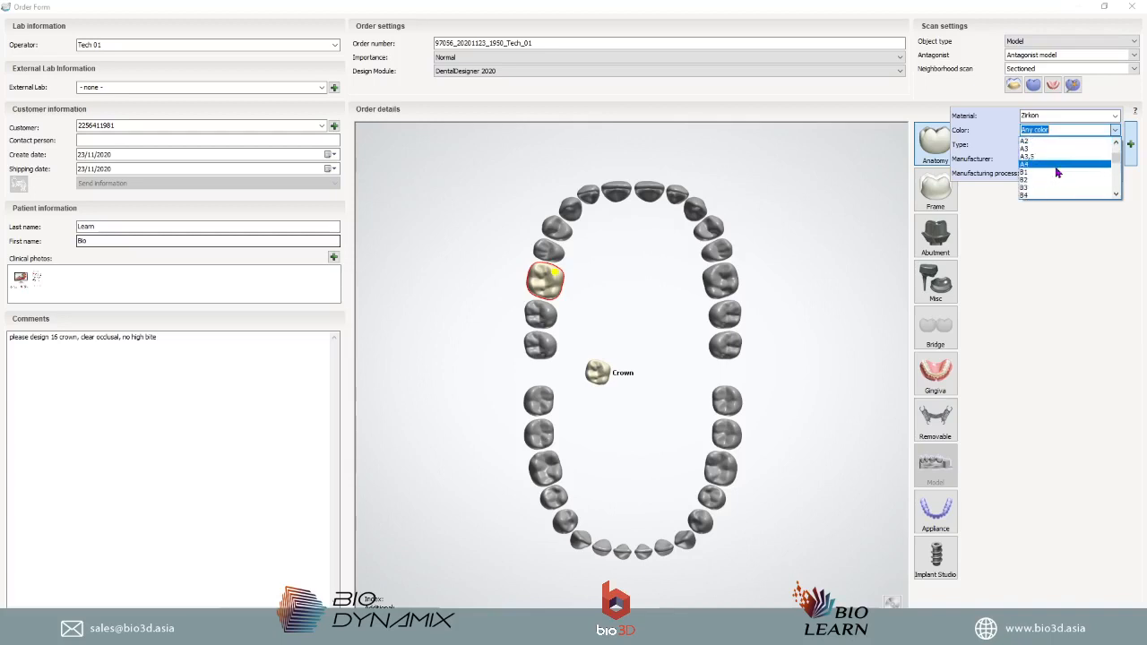
pyautogui.click(1042, 150)
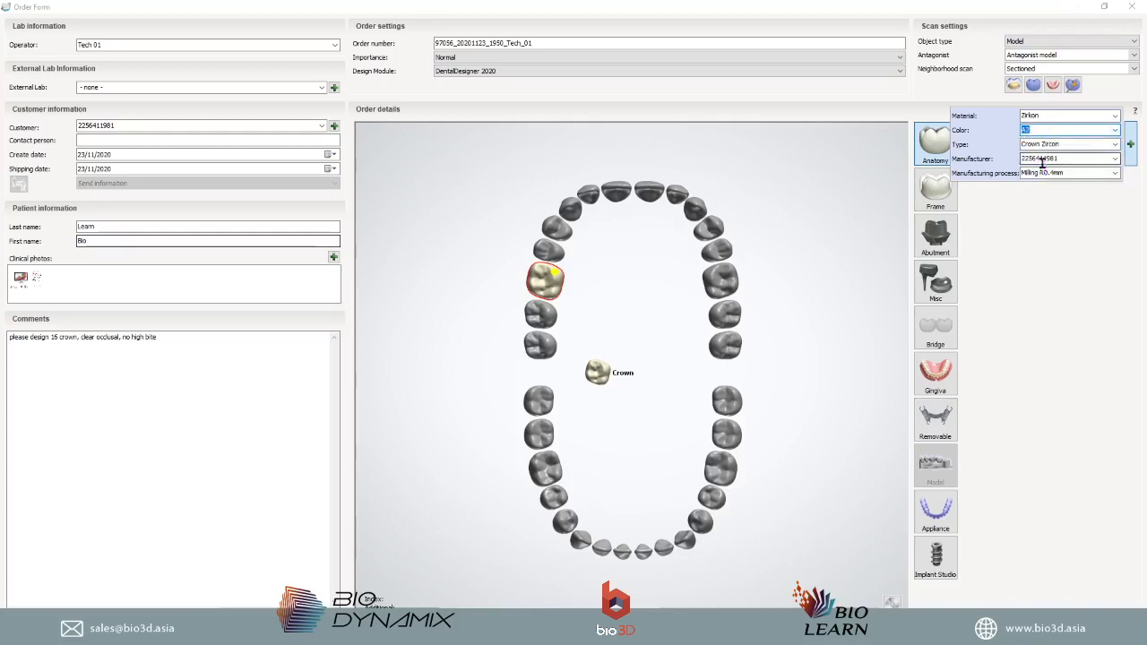
# - Check the crown's type and manufacturer choices, and close the material settings
pyautogui.click(1111, 143)
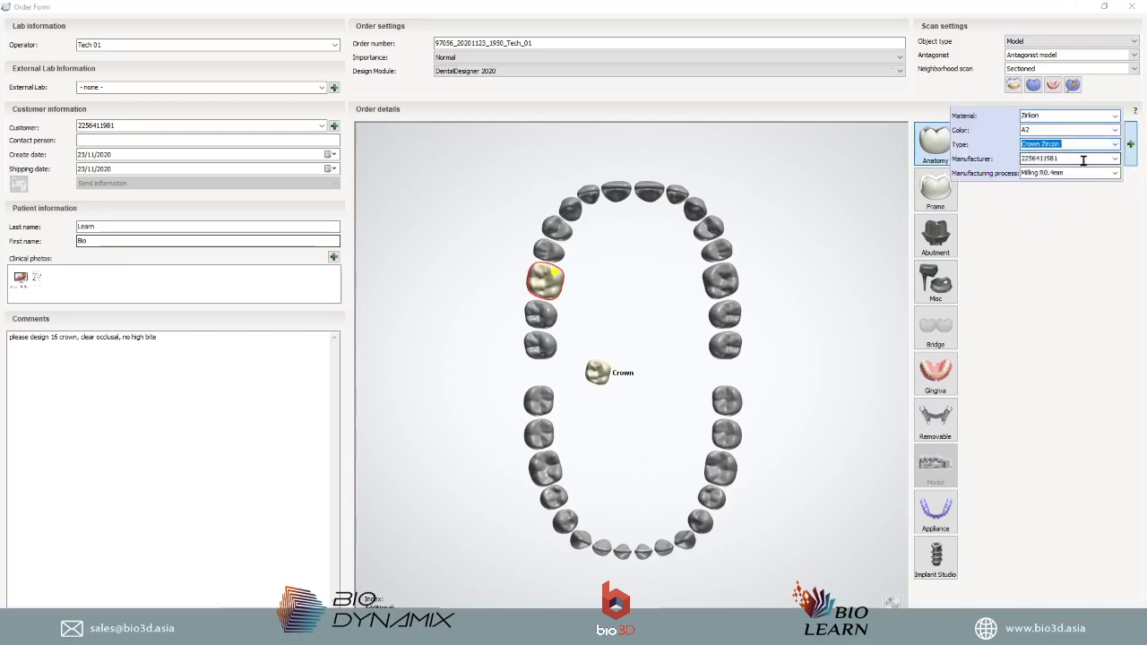
pyautogui.click(1116, 159)
pyautogui.click(980, 167)
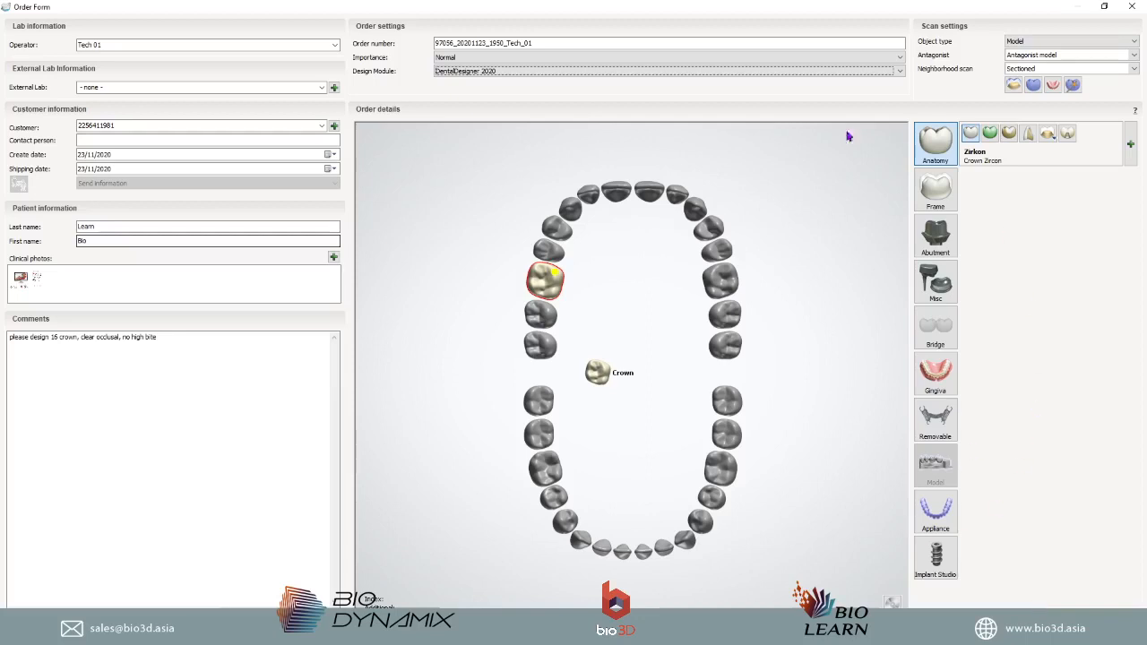
# - Configure the scan settings with object type Model, antagonist set to Antagonist model and neighborhood scan set to Sectioned
pyautogui.click(1055, 41)
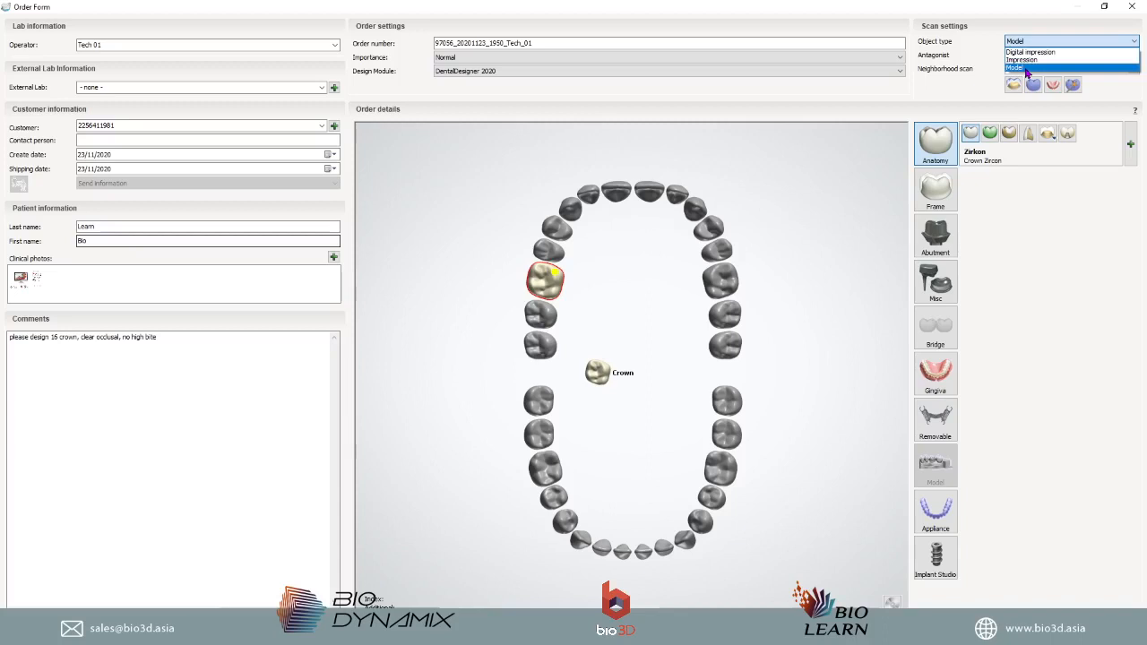
pyautogui.click(1026, 69)
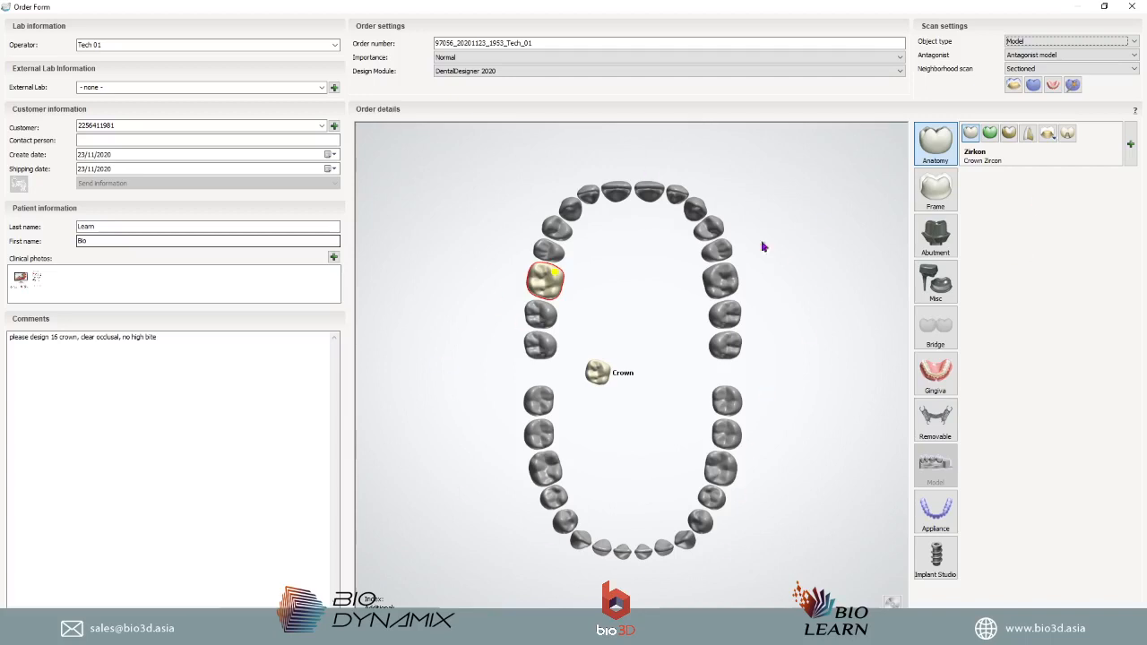
pyautogui.click(1128, 56)
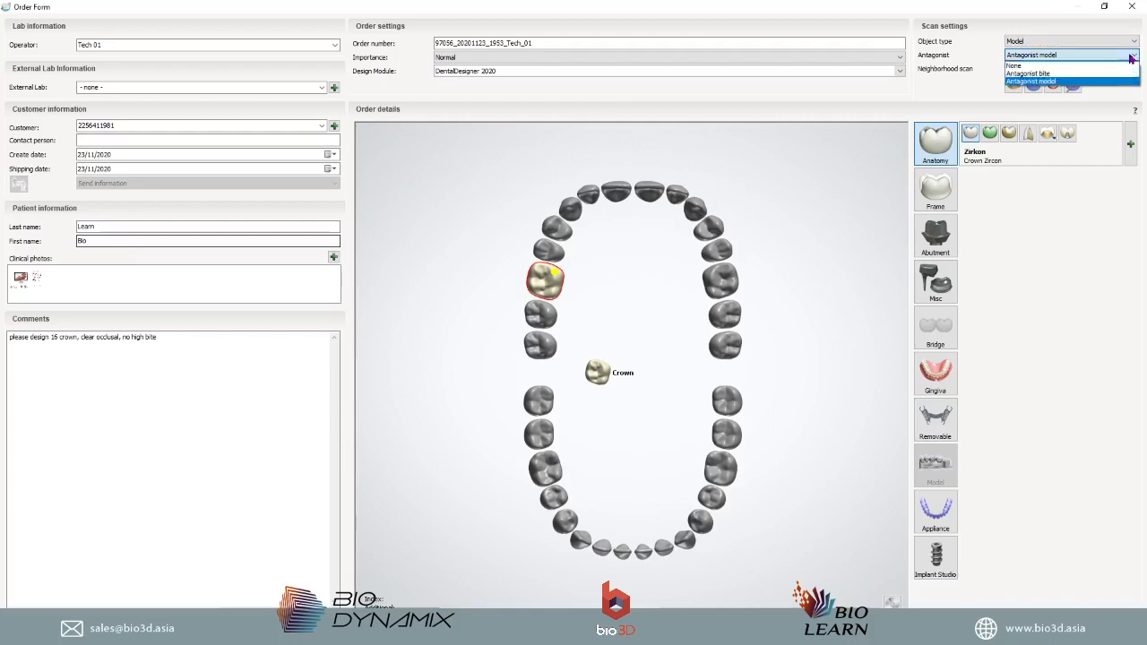
pyautogui.click(1032, 66)
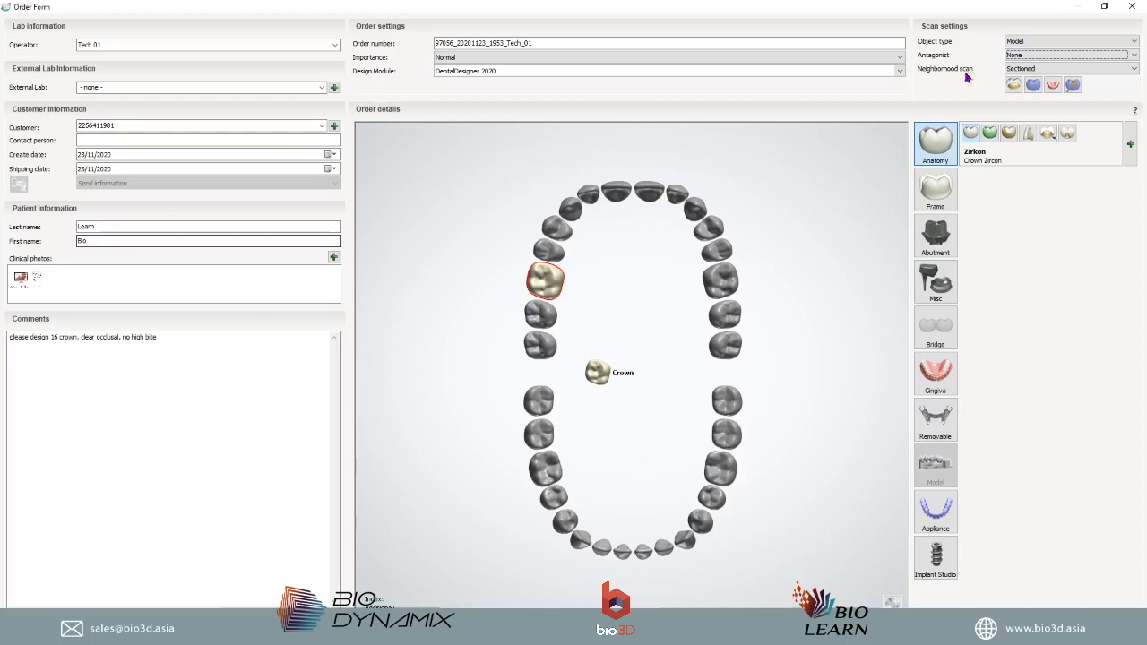
pyautogui.click(1125, 54)
pyautogui.click(1044, 81)
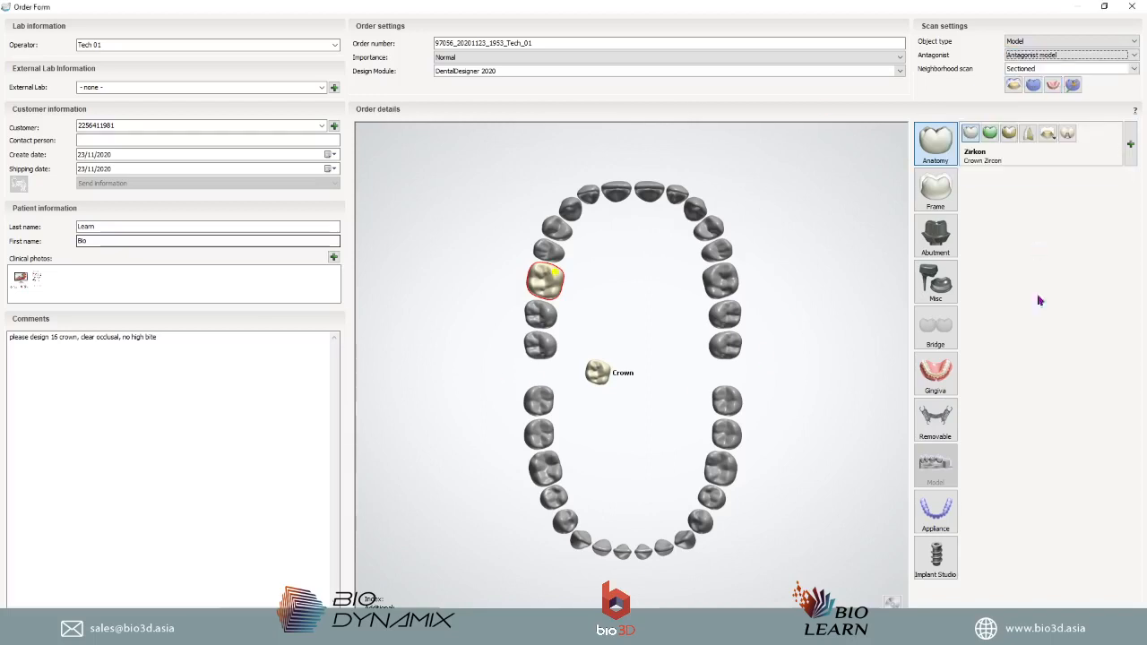
pyautogui.click(1133, 69)
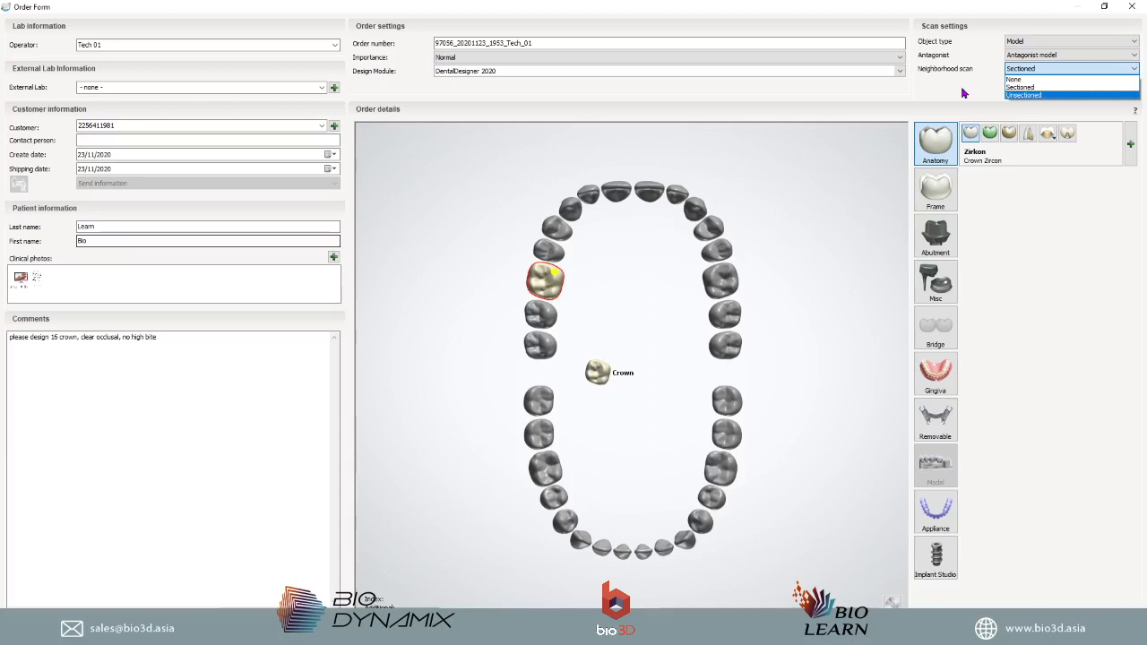
pyautogui.click(1020, 87)
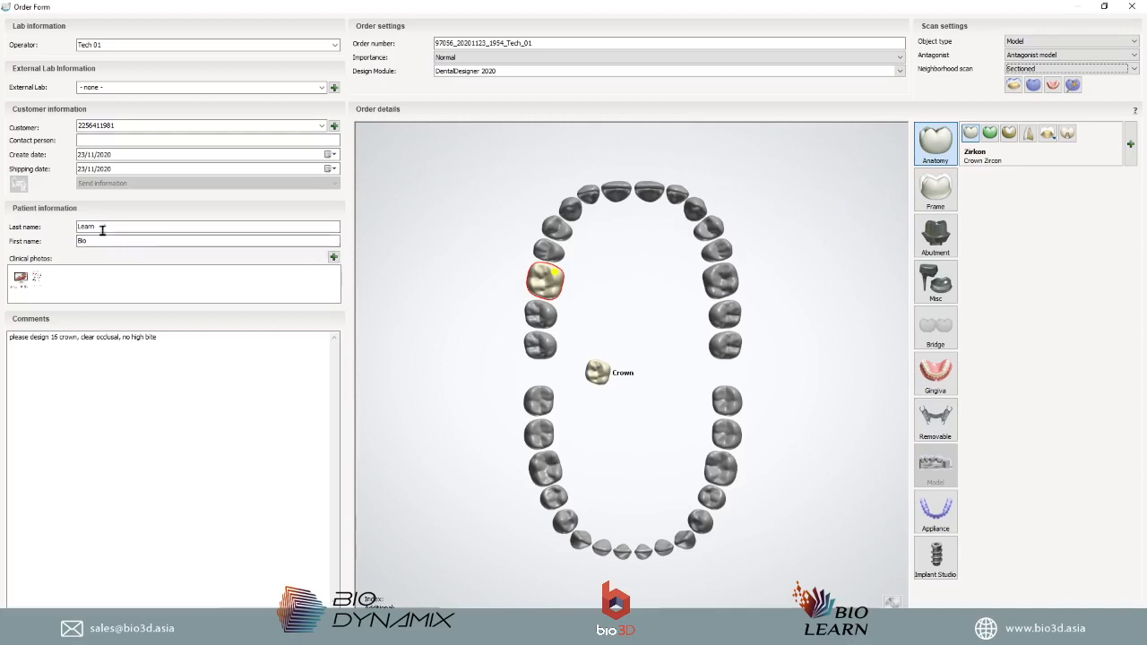
# - Review the patient name fields and the design comment, and save the order
pyautogui.moveTo(113, 226); pyautogui.dragTo(55, 236)
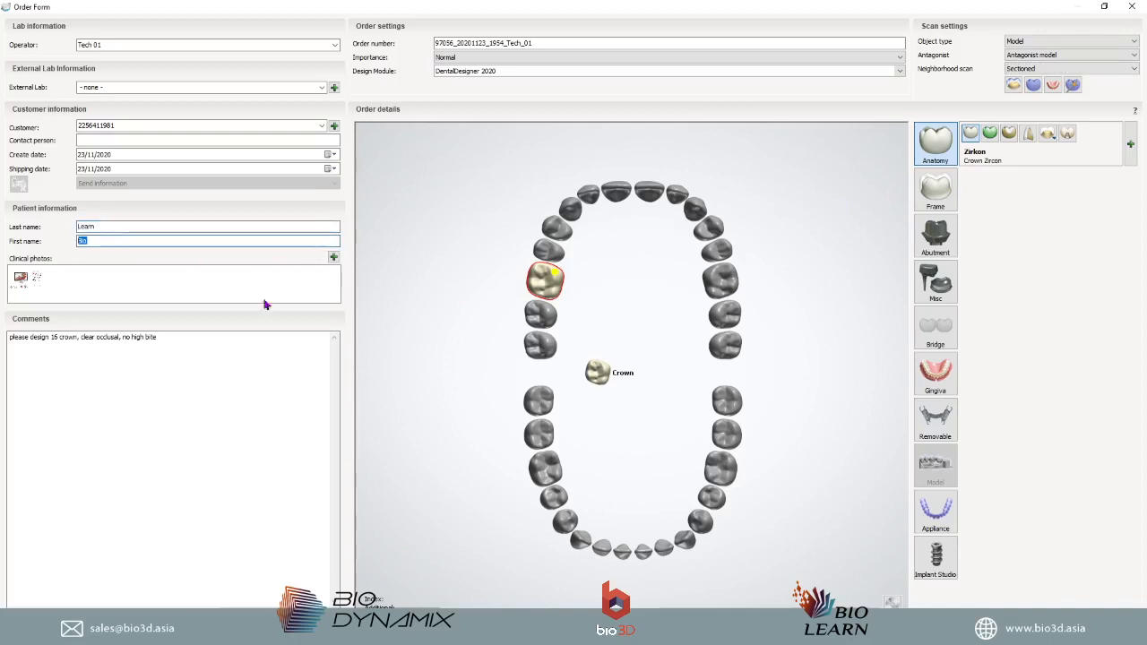
pyautogui.moveTo(158, 338); pyautogui.dragTo(10, 333)
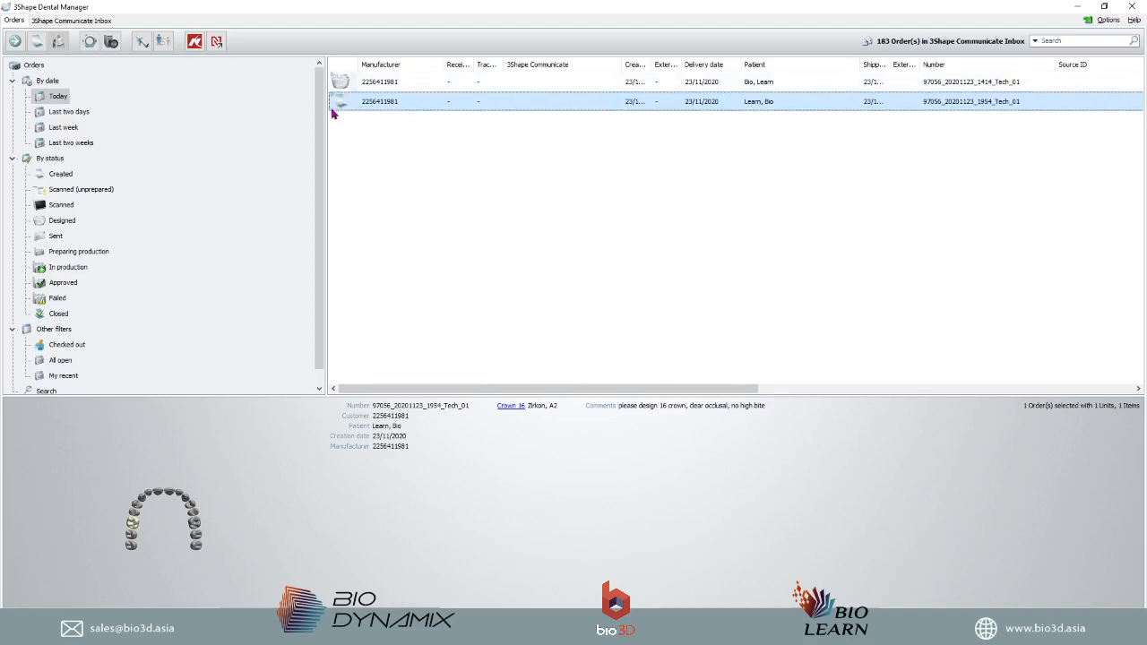
# - Narrow the order filter tree and widen the status icon column in the order list
pyautogui.moveTo(326, 117); pyautogui.dragTo(163, 118)
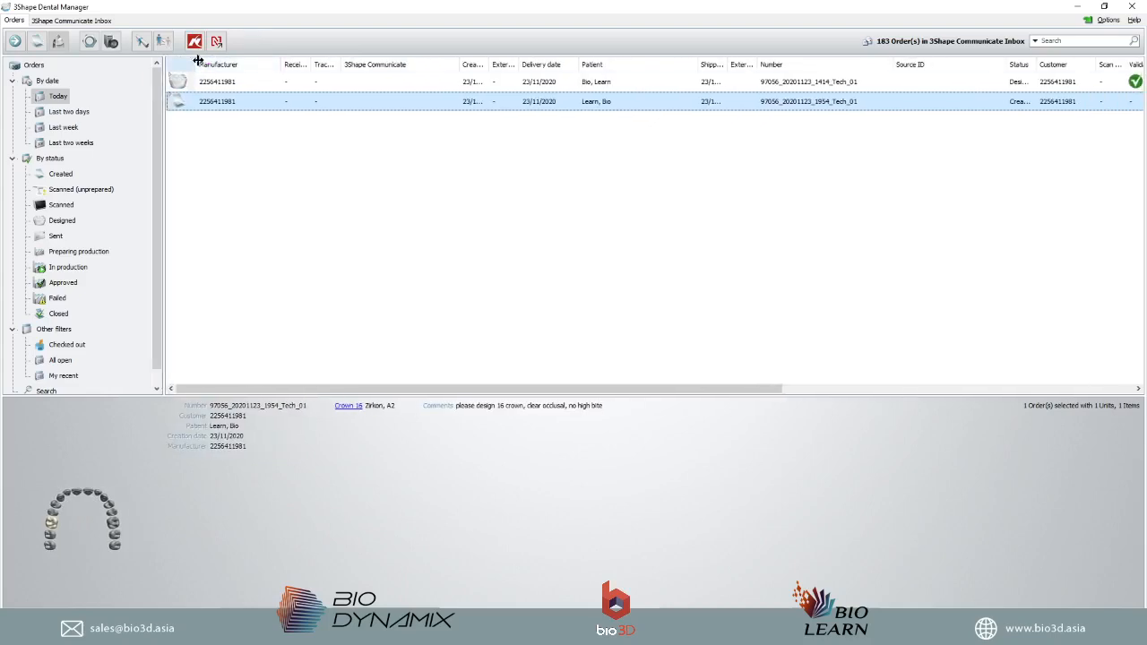
pyautogui.moveTo(278, 64); pyautogui.dragTo(289, 65)
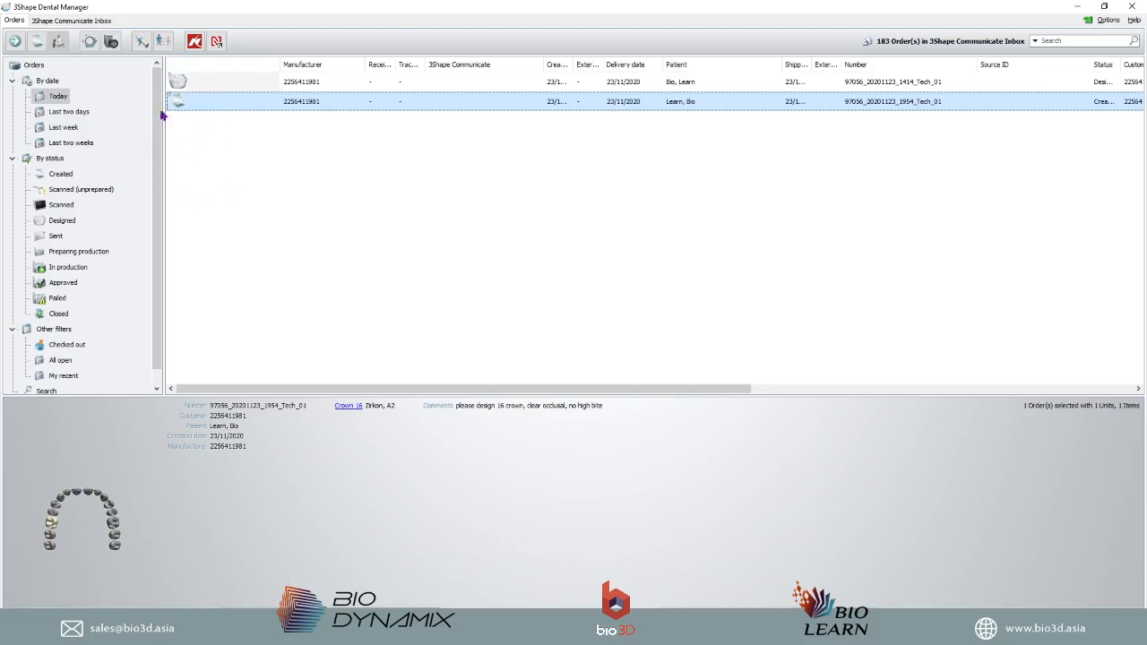
# - Start a scan import for the new tooth 16 order and check the file type of the Lower AntagonistScan 3D Object in its properties
pyautogui.rightClick(229, 108)
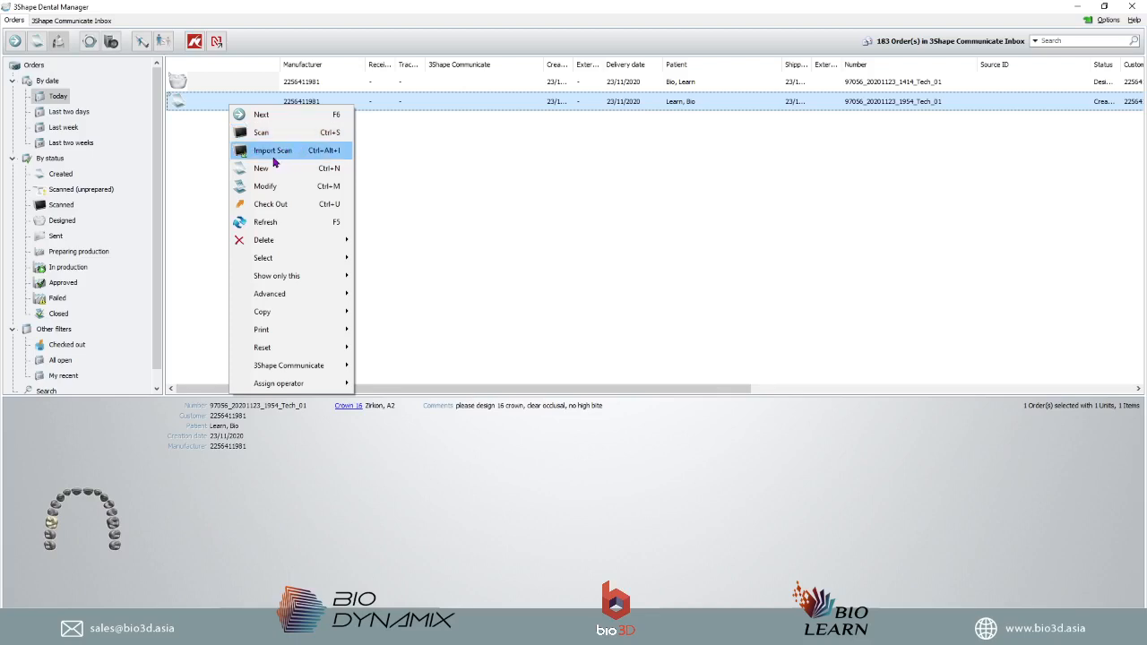
pyautogui.click(270, 155)
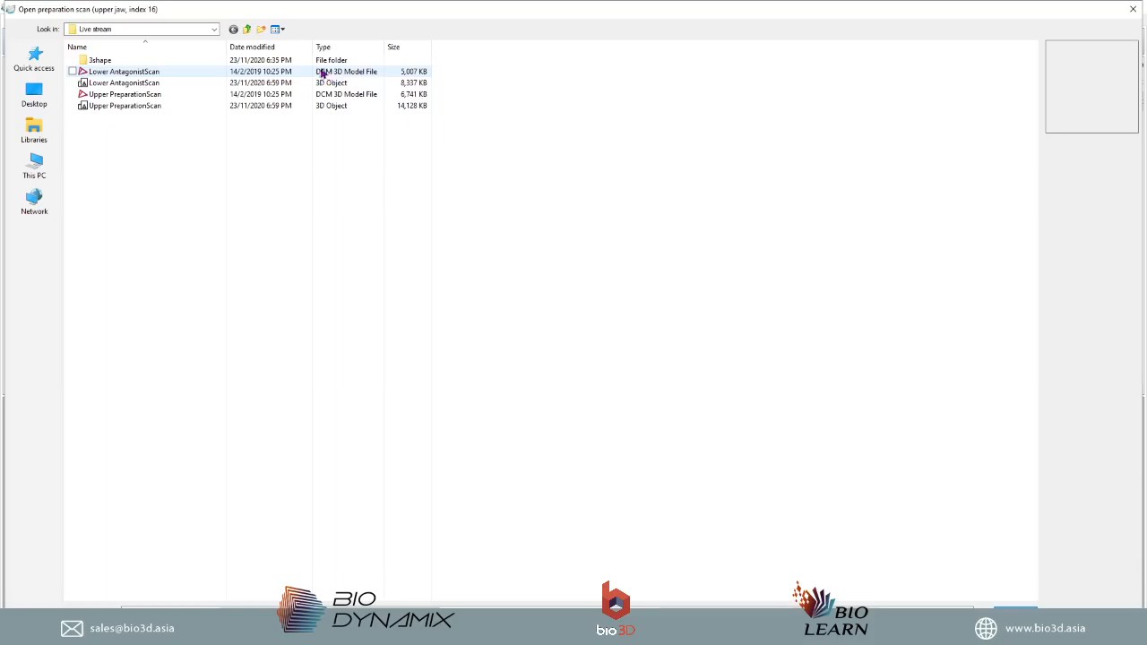
pyautogui.click(122, 83)
pyautogui.rightClick(119, 82)
pyautogui.click(206, 364)
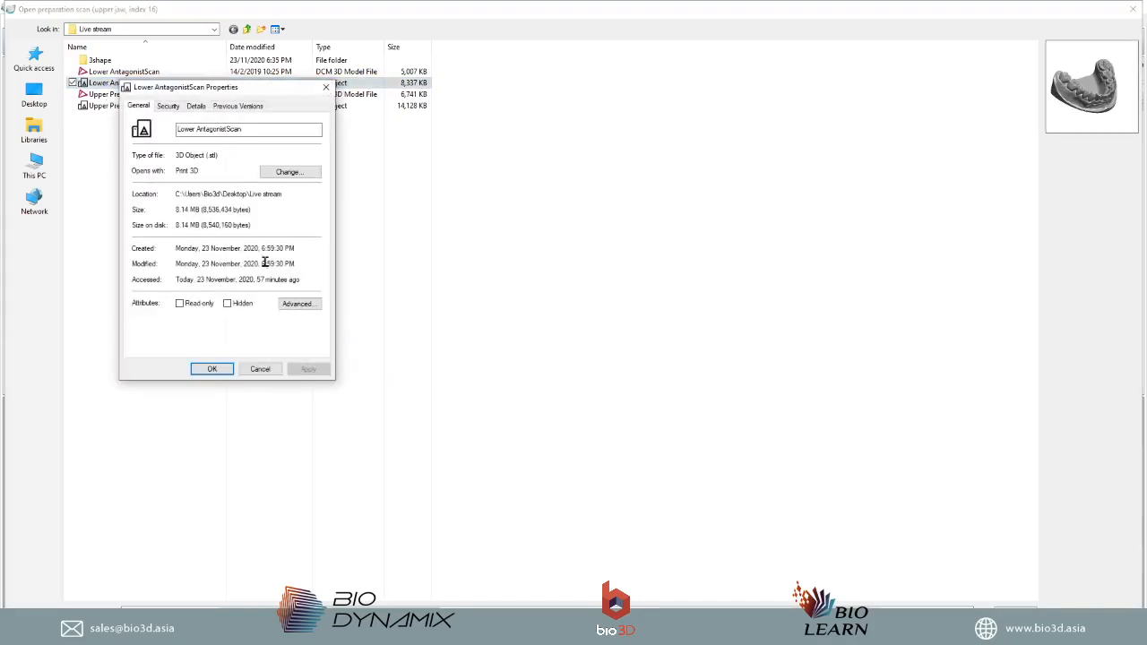
pyautogui.moveTo(242, 89); pyautogui.dragTo(341, 125)
pyautogui.moveTo(305, 185); pyautogui.dragTo(325, 185)
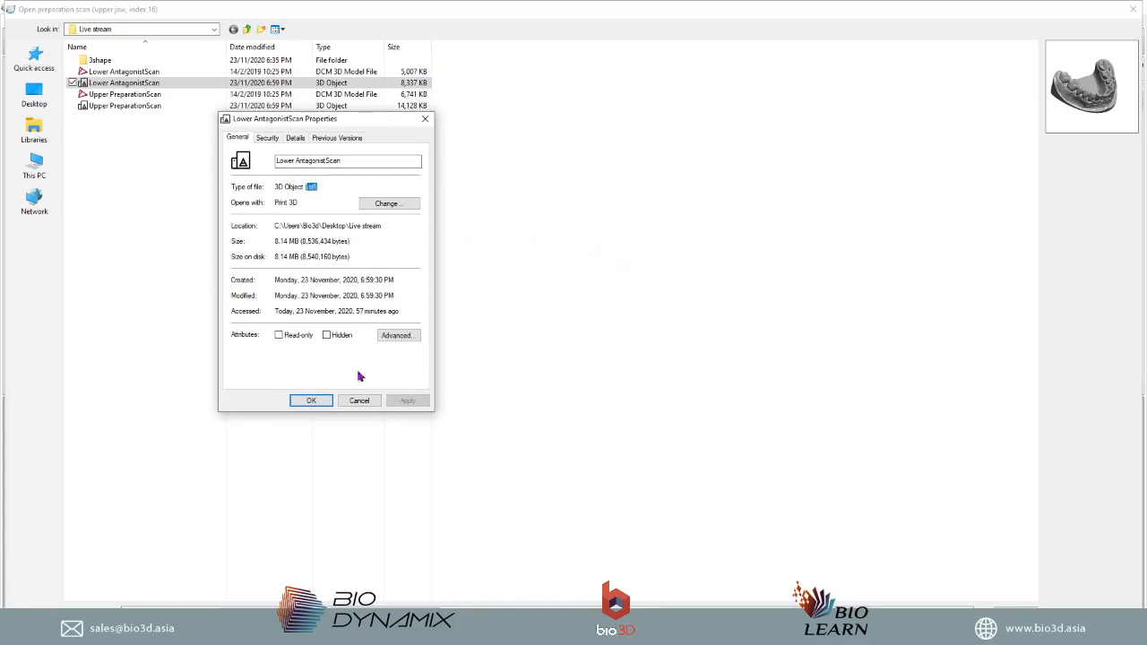
pyautogui.click(310, 402)
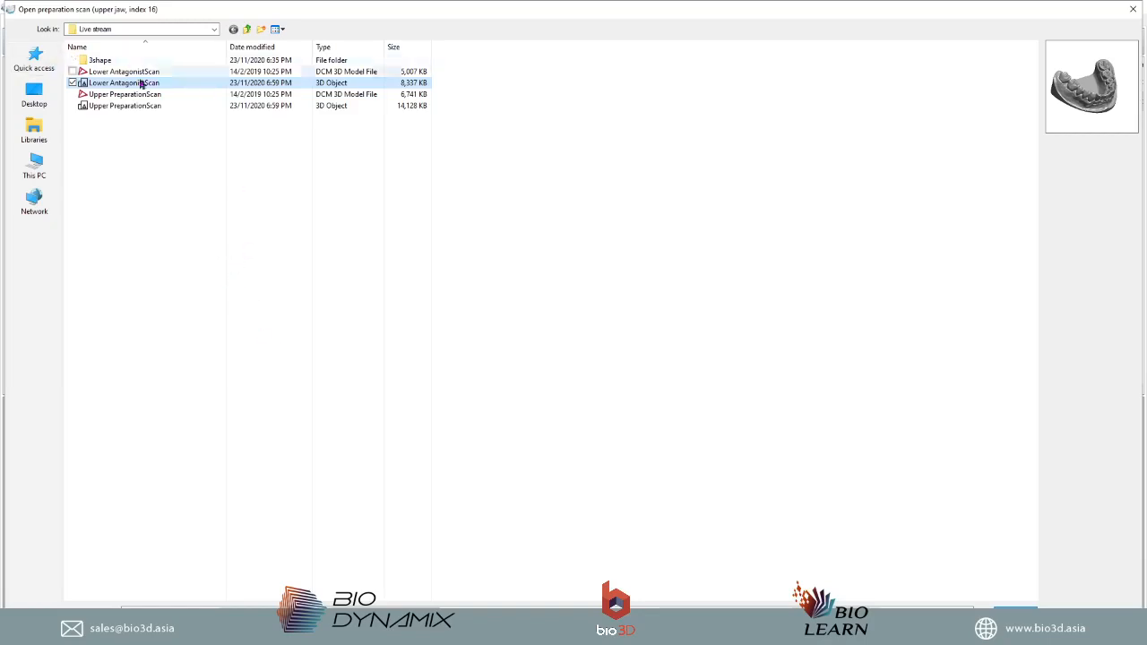
# - Import the DCM files Upper PreparationScan as the preparation scan and Lower AntagonistScan as the antagonist scan
pyautogui.click(171, 96)
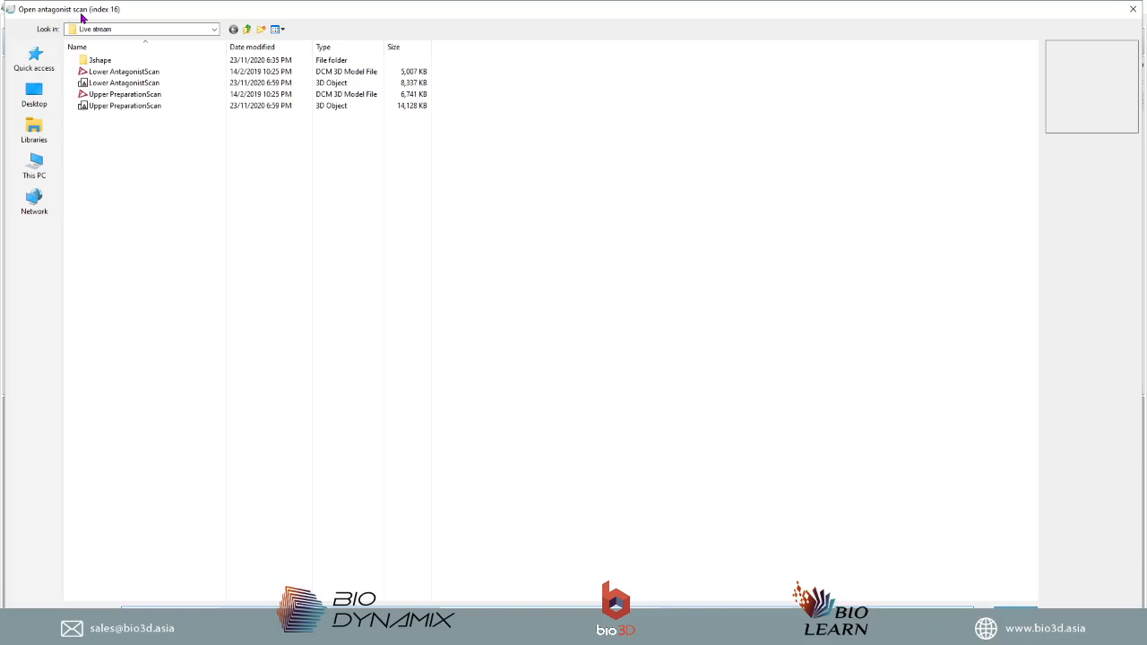
pyautogui.click(139, 72)
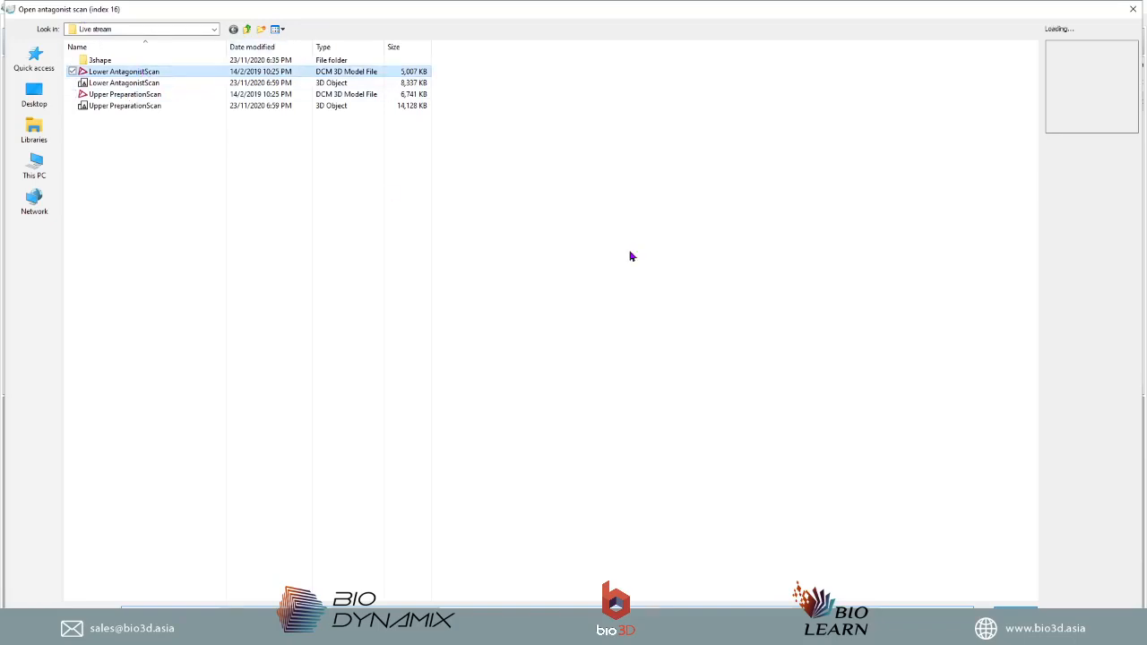
pyautogui.click(1011, 596)
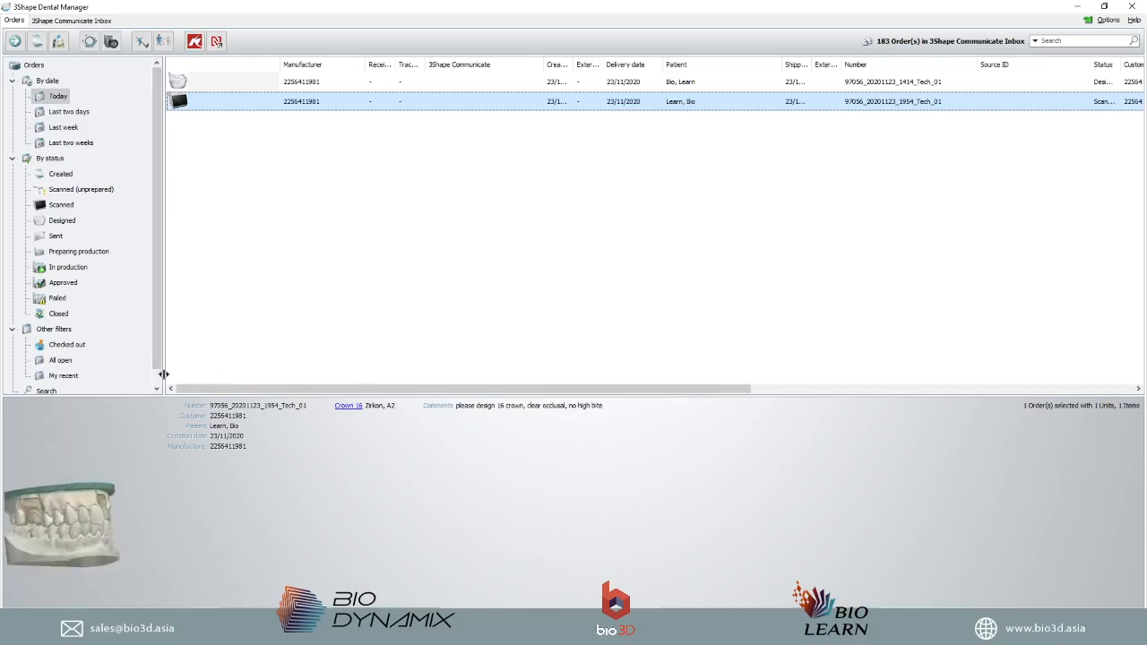
# - Enlarge the order's 3D preview, rotate the imported models to inspect them, and shrink the preview again
pyautogui.moveTo(161, 380); pyautogui.dragTo(366, 381)
pyautogui.moveTo(218, 517); pyautogui.dragTo(220, 435, button='right')
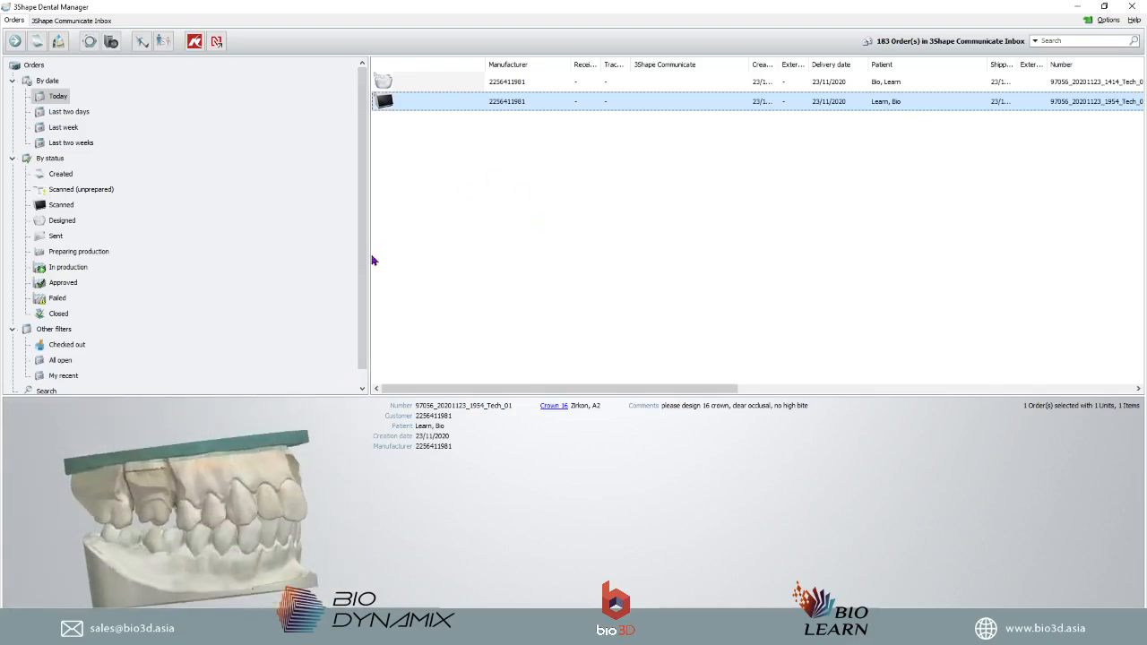
pyautogui.moveTo(366, 256); pyautogui.dragTo(224, 251)
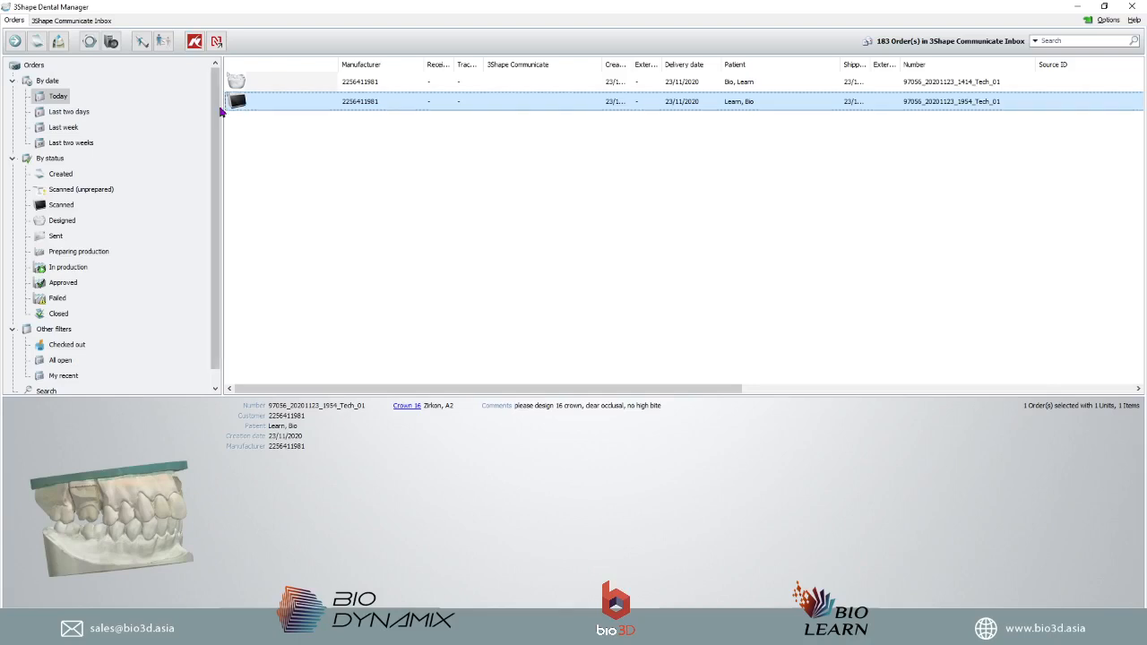
# - Open the scanned crown 16 order for design and view the upper jaw under the occlusal plane
pyautogui.rightClick(260, 107)
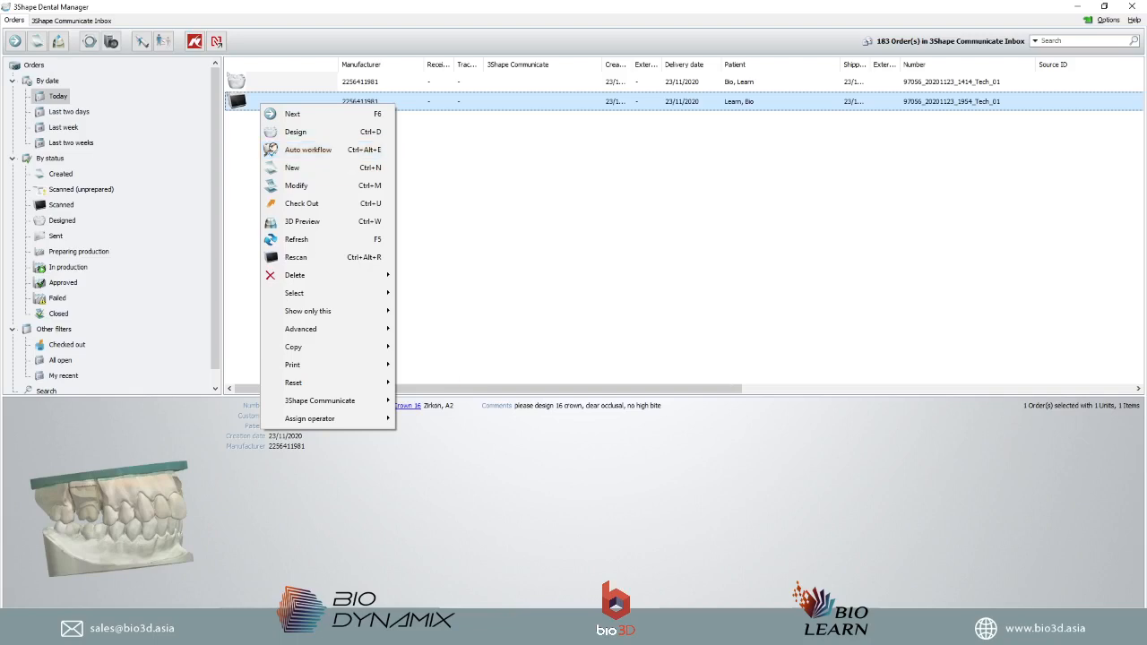
pyautogui.click(311, 136)
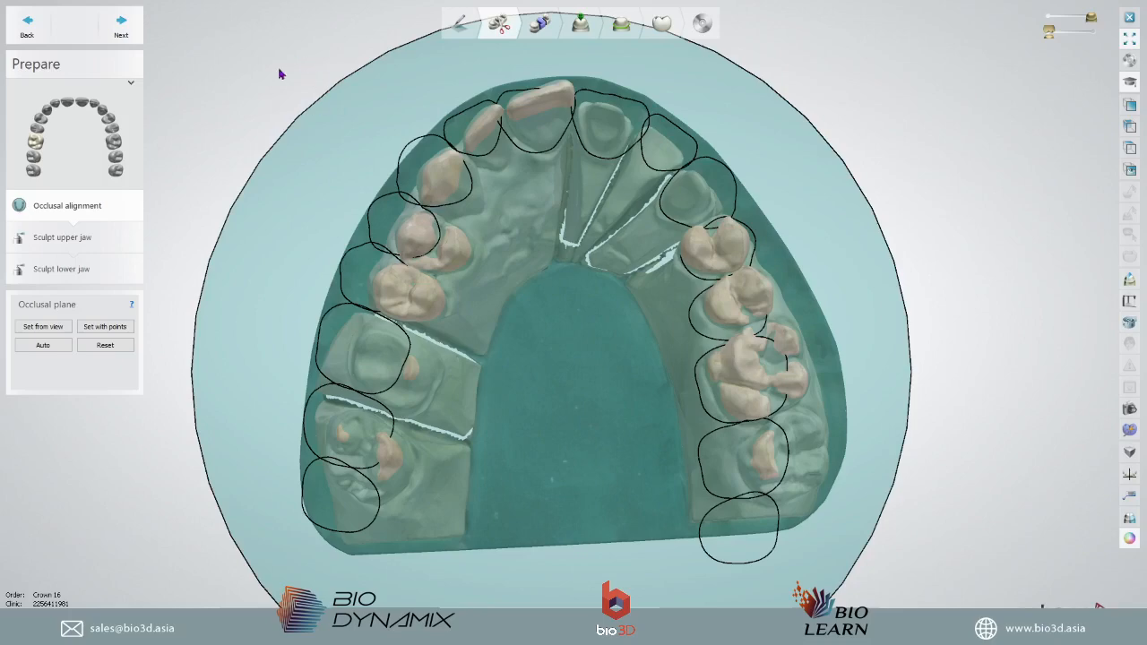
pyautogui.moveTo(604, 202); pyautogui.dragTo(613, 181, button='right')
pyautogui.scroll(-5, 608, 225)
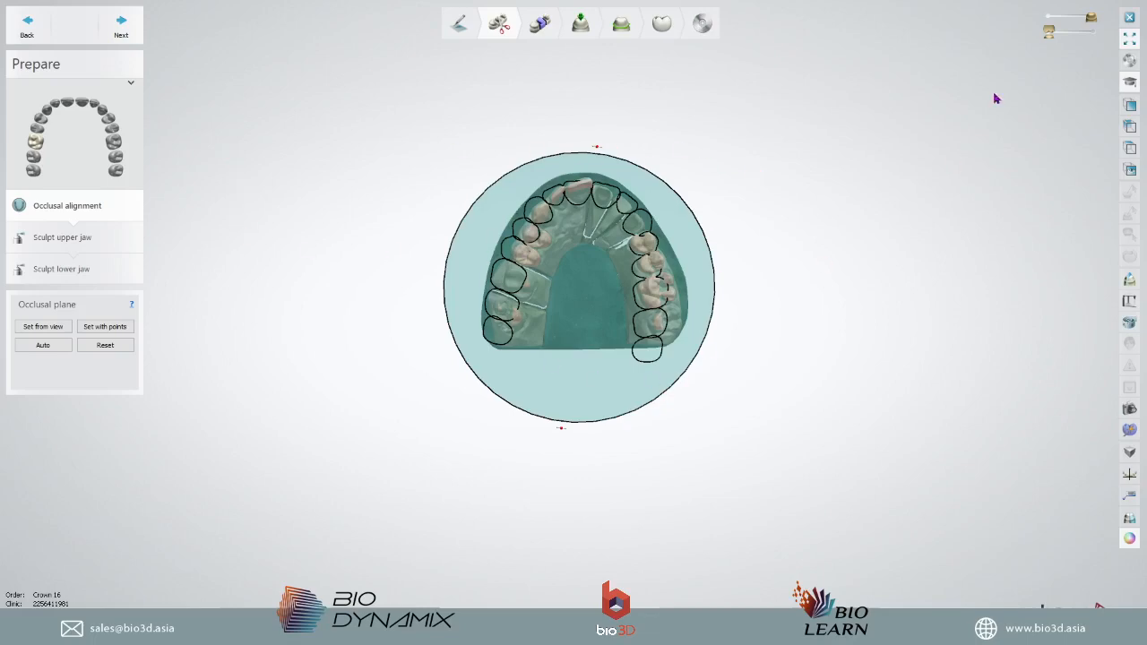
# - Show the lower jaw together with the upper jaw and inspect both models around the occlusal plane
pyautogui.click(1093, 31)
pyautogui.moveTo(674, 183); pyautogui.dragTo(622, 307, button='right')
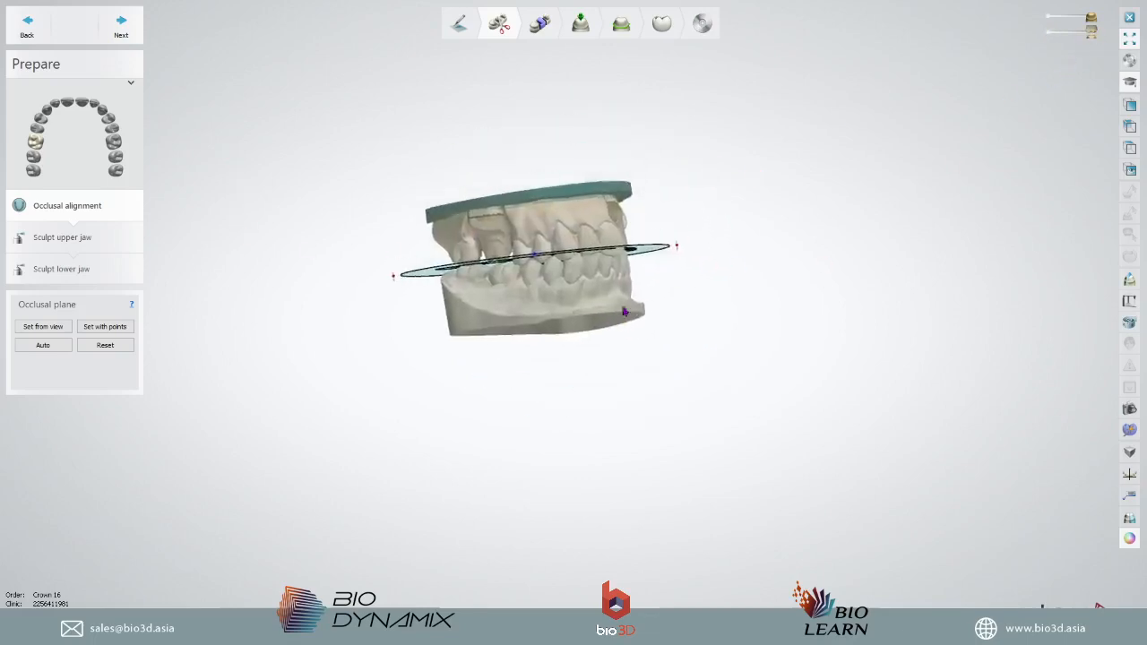
pyautogui.scroll(4, 625, 307)
pyautogui.moveTo(715, 308); pyautogui.dragTo(596, 236, button='right')
pyautogui.scroll(-5, 602, 250)
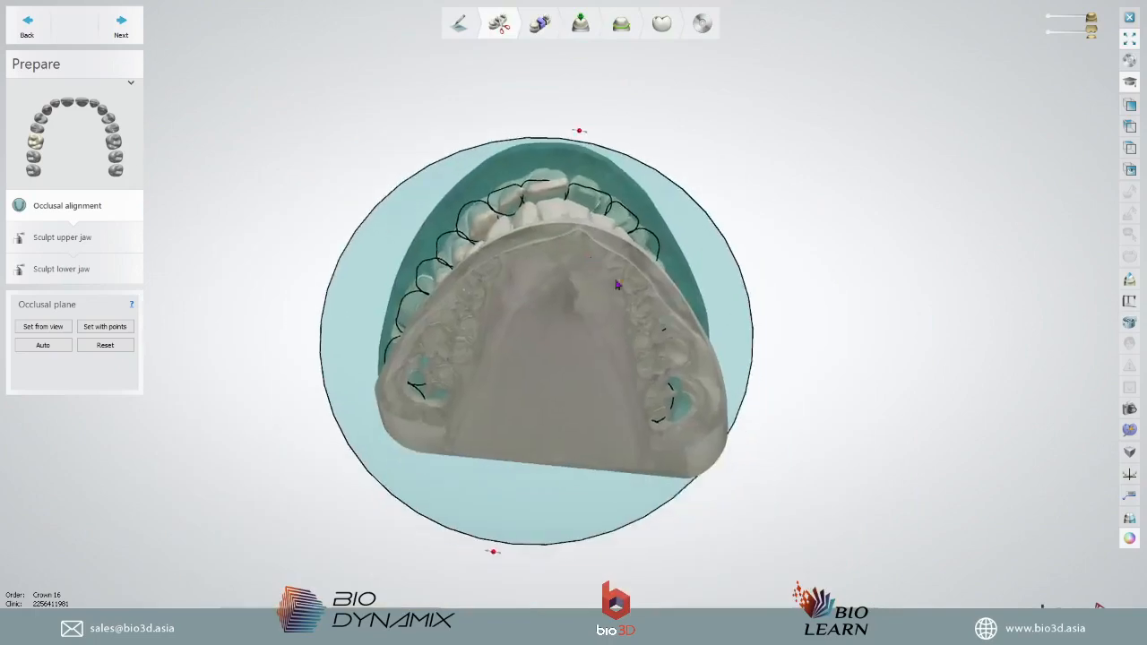
pyautogui.moveTo(617, 284); pyautogui.dragTo(636, 346, button='right')
# - Hide the lower jaw, then rotate and shift the occlusal arch to match the upper teeth
pyautogui.click(1048, 33)
pyautogui.moveTo(912, 164); pyautogui.dragTo(891, 124, button='right')
pyautogui.scroll(4, 487, 298)
pyautogui.moveTo(638, 294); pyautogui.dragTo(672, 301, button='right')
pyautogui.moveTo(610, 60); pyautogui.dragTo(565, 71)
pyautogui.moveTo(593, 241); pyautogui.dragTo(613, 239)
# - Tilt the occlusal plane slightly downward at the front teeth in a side view of both jaws
pyautogui.moveTo(612, 239); pyautogui.dragTo(696, 215, button='right')
pyautogui.scroll(5, 663, 226)
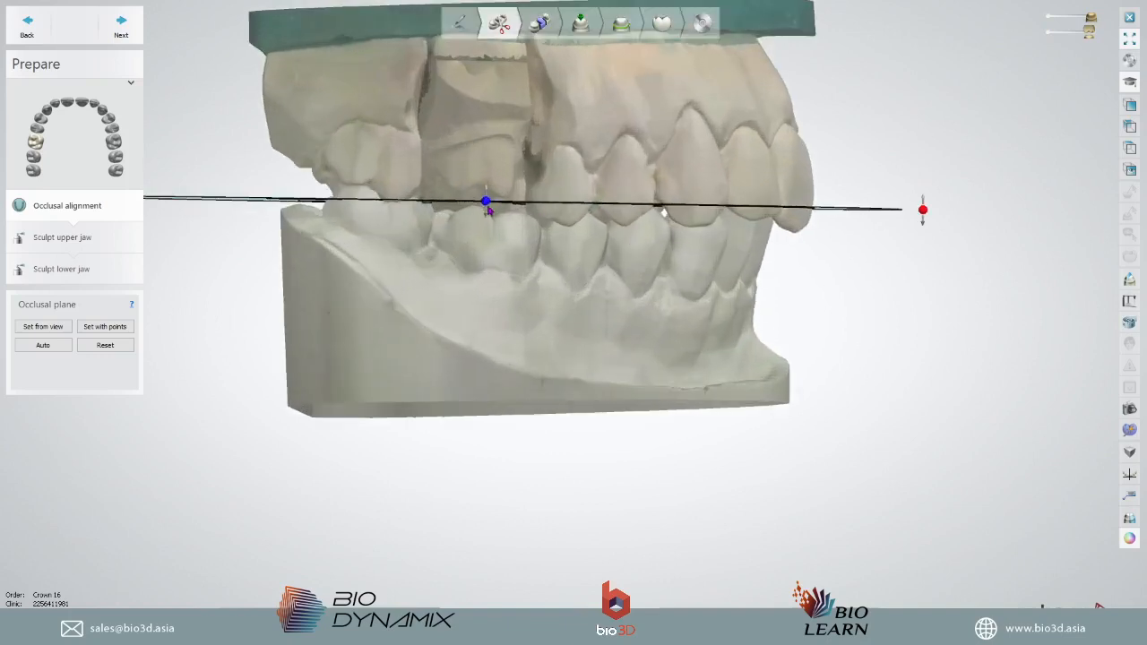
pyautogui.moveTo(923, 213); pyautogui.dragTo(924, 226)
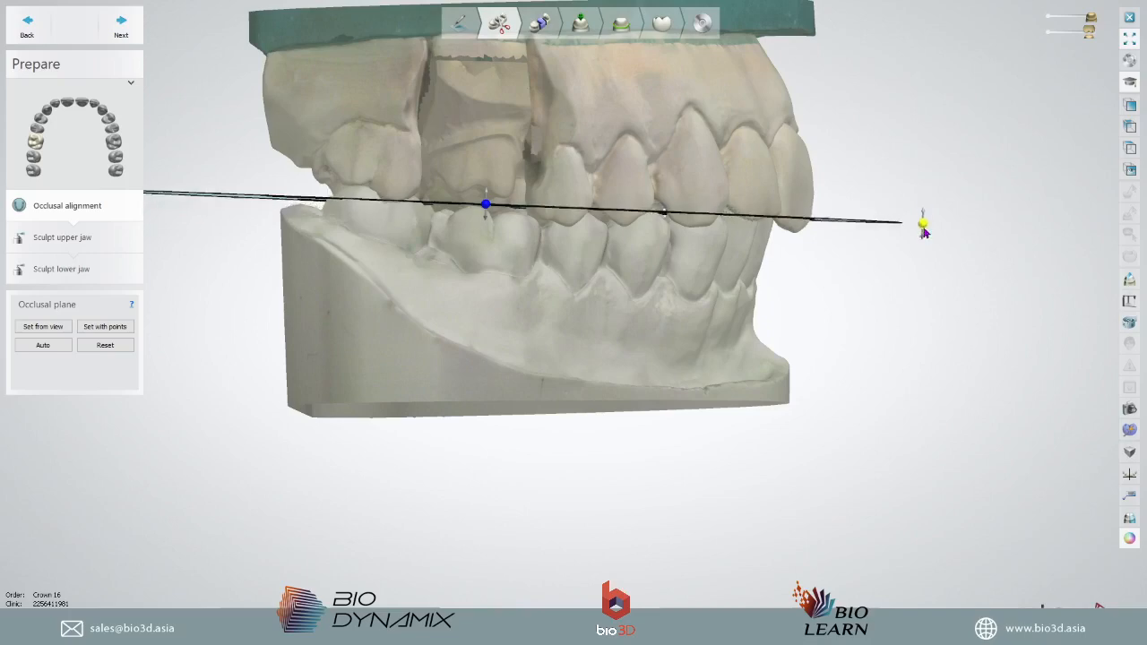
# - Adjust the occlusal arch so its midline sits beside the upper central incisor in the front view
pyautogui.scroll(-6, 811, 264)
pyautogui.moveTo(846, 273); pyautogui.dragTo(763, 325, button='right')
pyautogui.scroll(5, 686, 323)
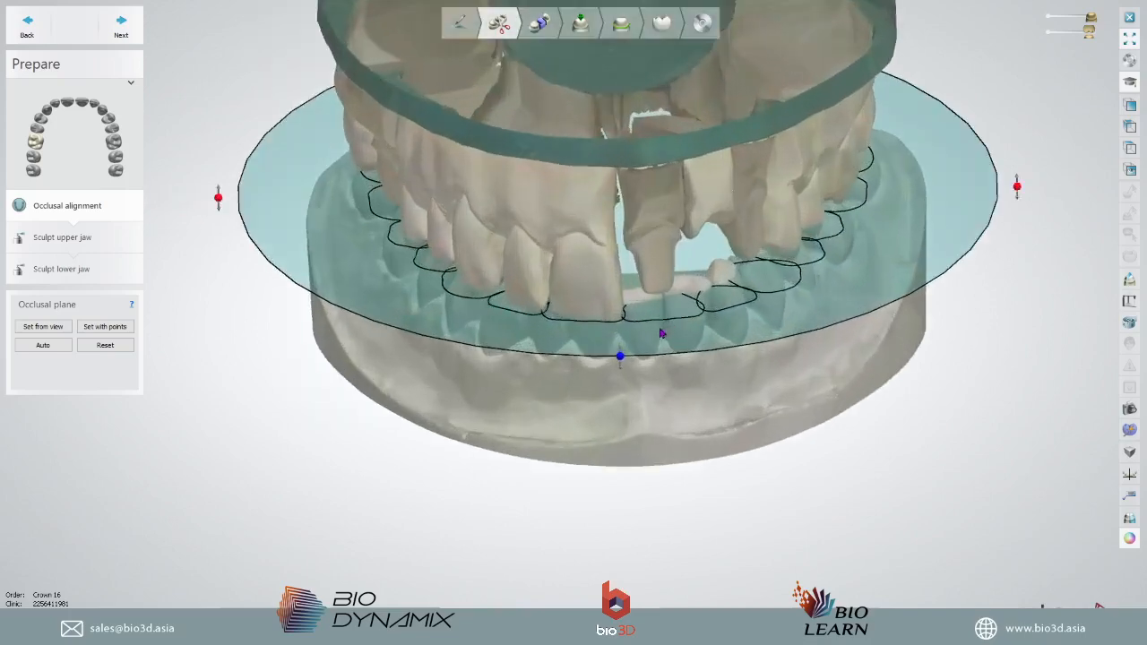
pyautogui.moveTo(681, 292); pyautogui.dragTo(708, 332, button='right')
pyautogui.scroll(-4, 860, 305)
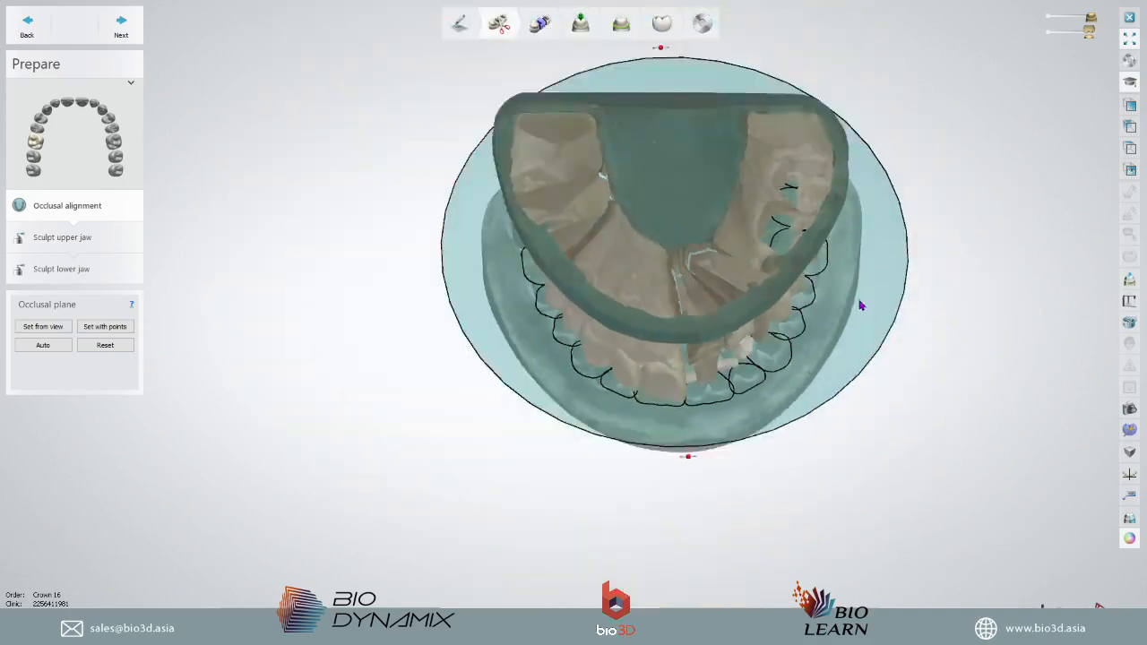
pyautogui.moveTo(860, 305); pyautogui.dragTo(724, 374, button='right')
pyautogui.scroll(5, 676, 382)
pyautogui.moveTo(677, 382); pyautogui.dragTo(709, 344)
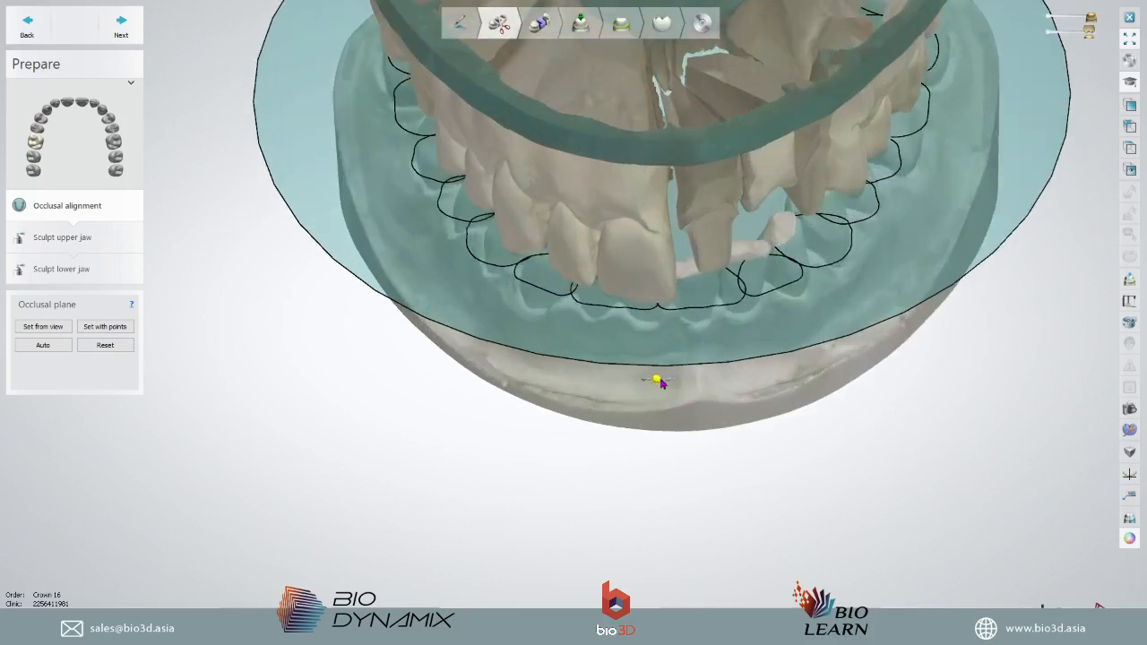
pyautogui.moveTo(662, 379); pyautogui.dragTo(728, 327)
pyautogui.moveTo(678, 371); pyautogui.dragTo(677, 377)
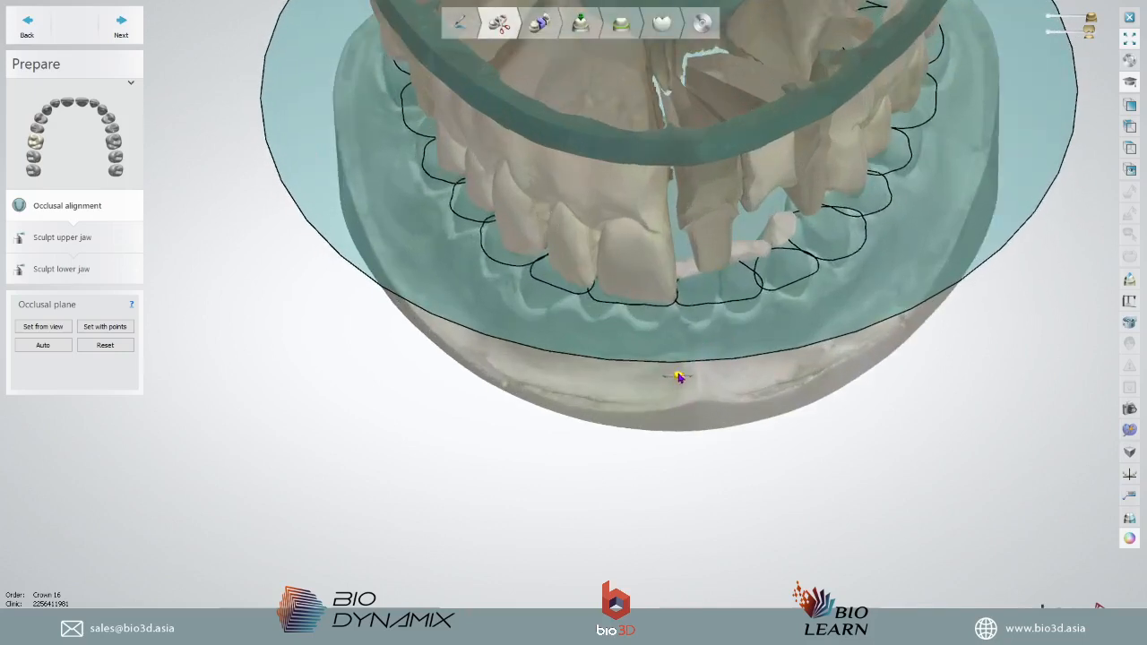
# - Check the occlusal arch against the upper teeth, hiding both jaws and showing them again
pyautogui.scroll(-5, 773, 299)
pyautogui.moveTo(773, 298); pyautogui.dragTo(794, 317, button='right')
pyautogui.scroll(5, 792, 263)
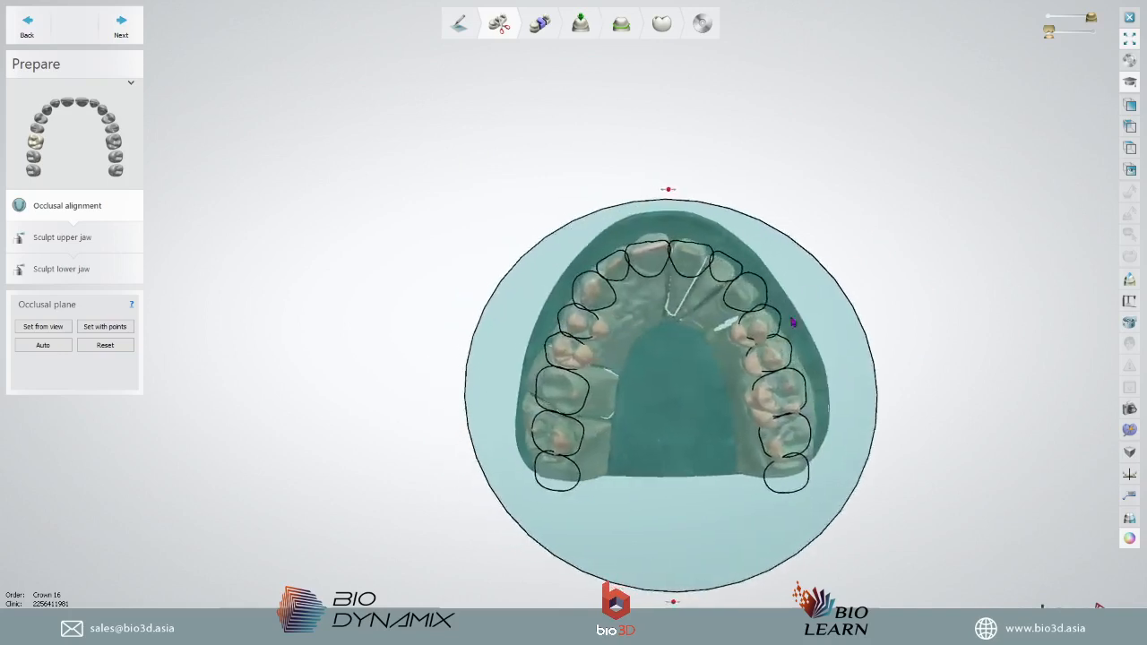
pyautogui.scroll(3, 625, 317)
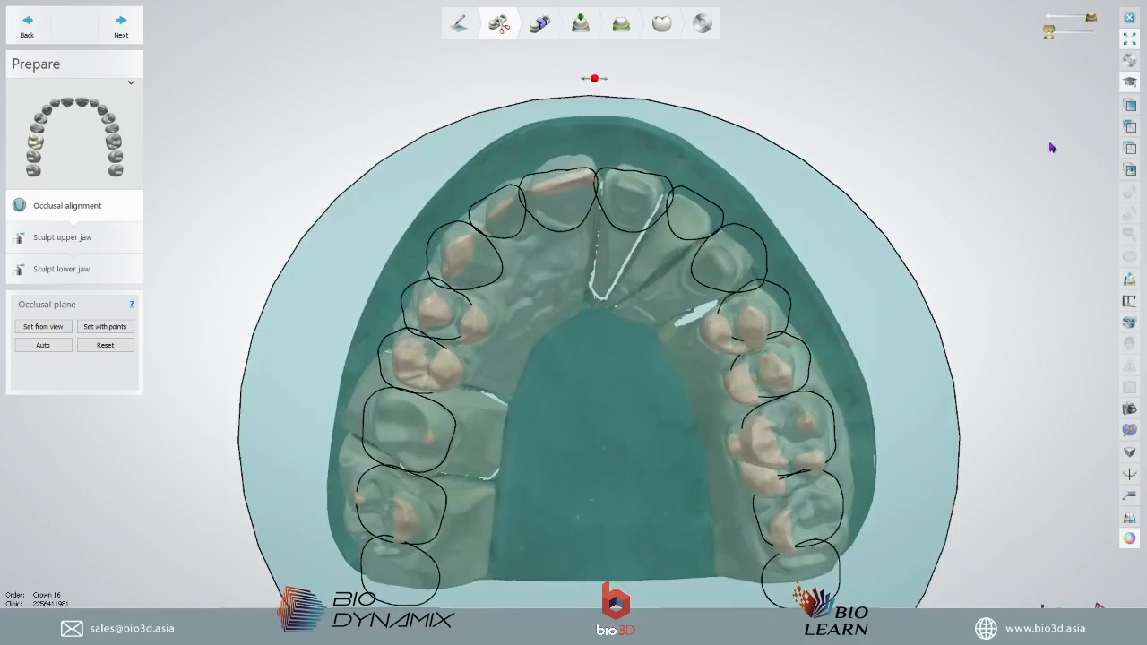
pyautogui.click(1044, 25)
pyautogui.moveTo(464, 356); pyautogui.dragTo(718, 458, button='right')
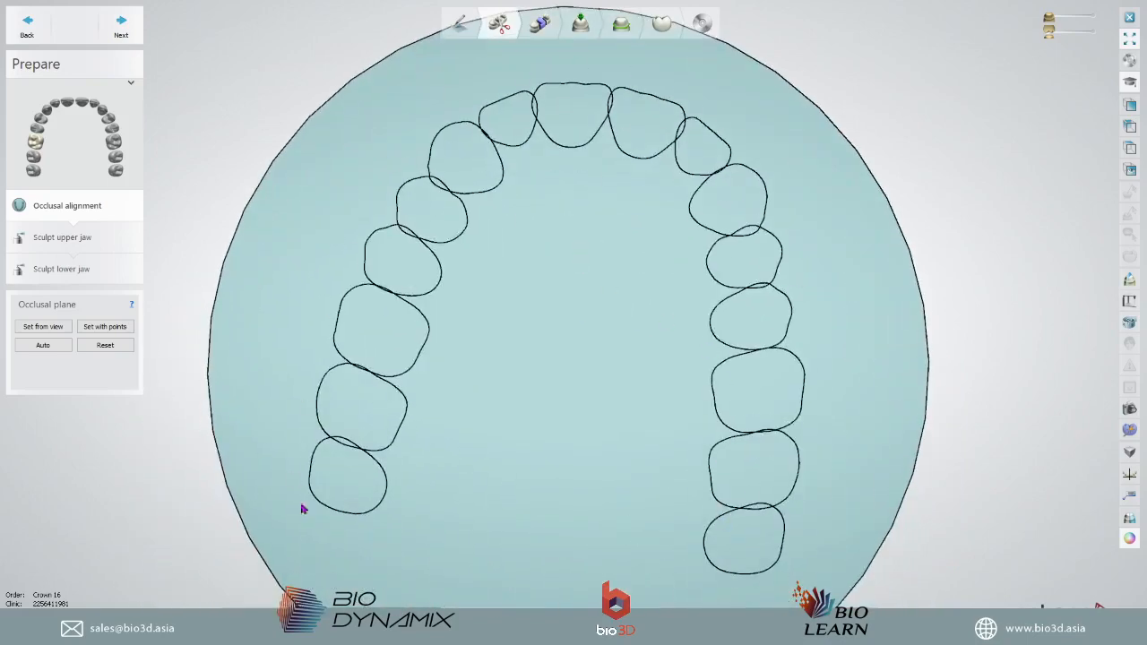
pyautogui.click(1089, 32)
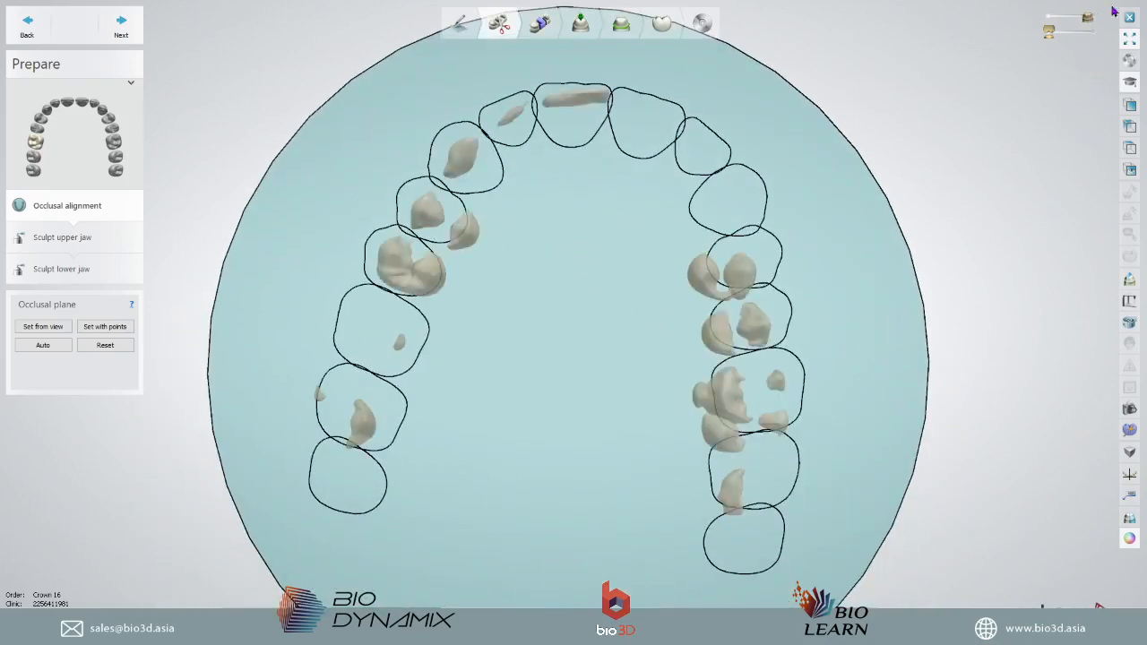
pyautogui.click(1086, 18)
pyautogui.scroll(1, 1, 284)
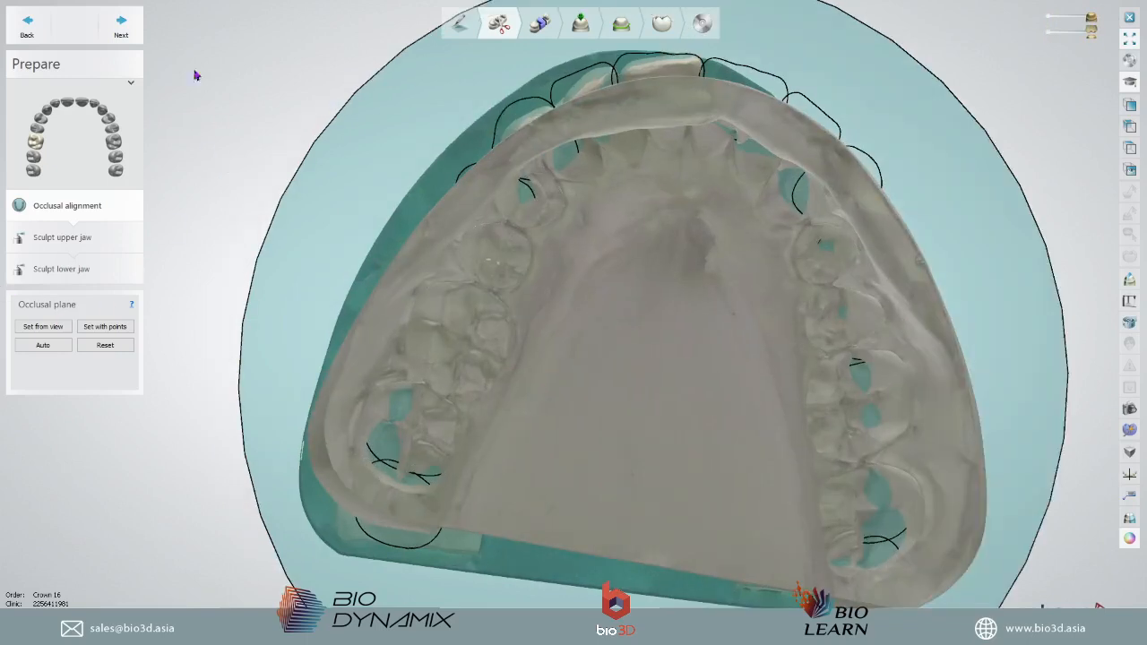
# - Accept the occlusal alignment, inspect the upper jaw in the sculpting stage, and turn off the scan colours
pyautogui.click(122, 27)
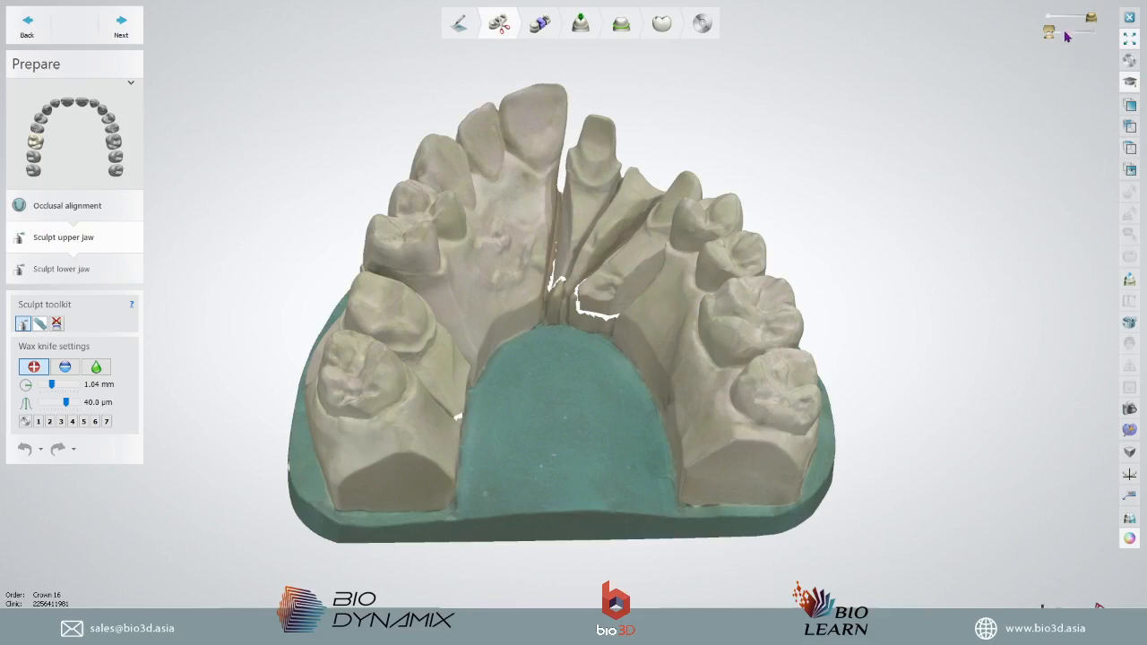
pyautogui.scroll(4, 540, 387)
pyautogui.scroll(-2, 571, 277)
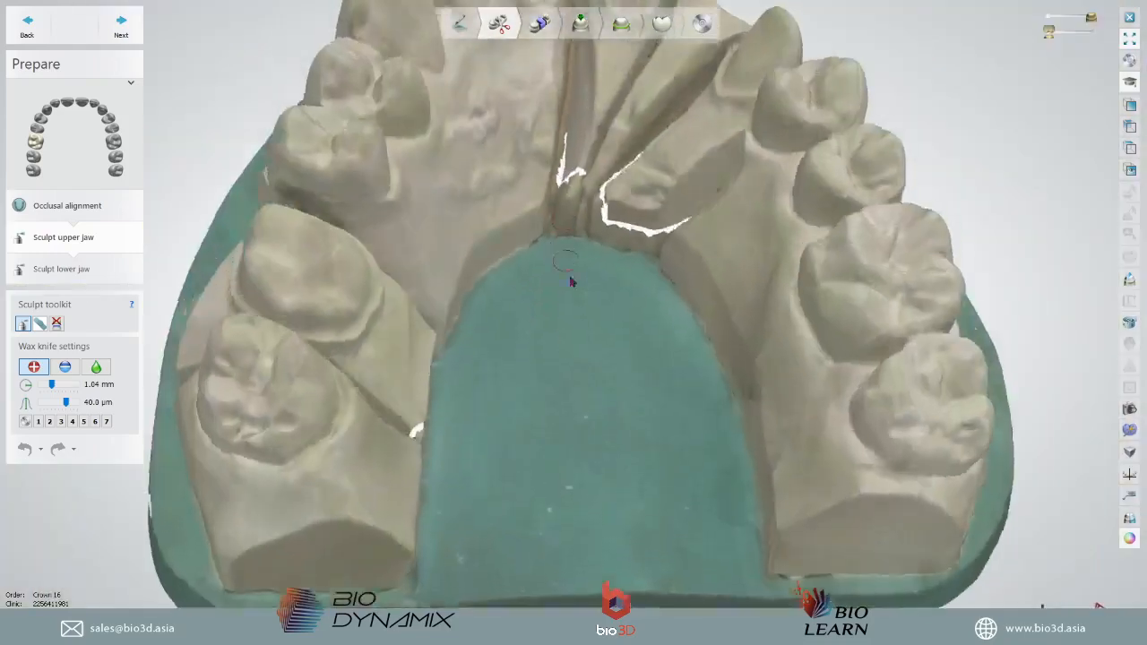
pyautogui.moveTo(571, 277); pyautogui.dragTo(633, 307, button='right')
pyautogui.scroll(1, 462, 232)
pyautogui.scroll(2, 462, 232)
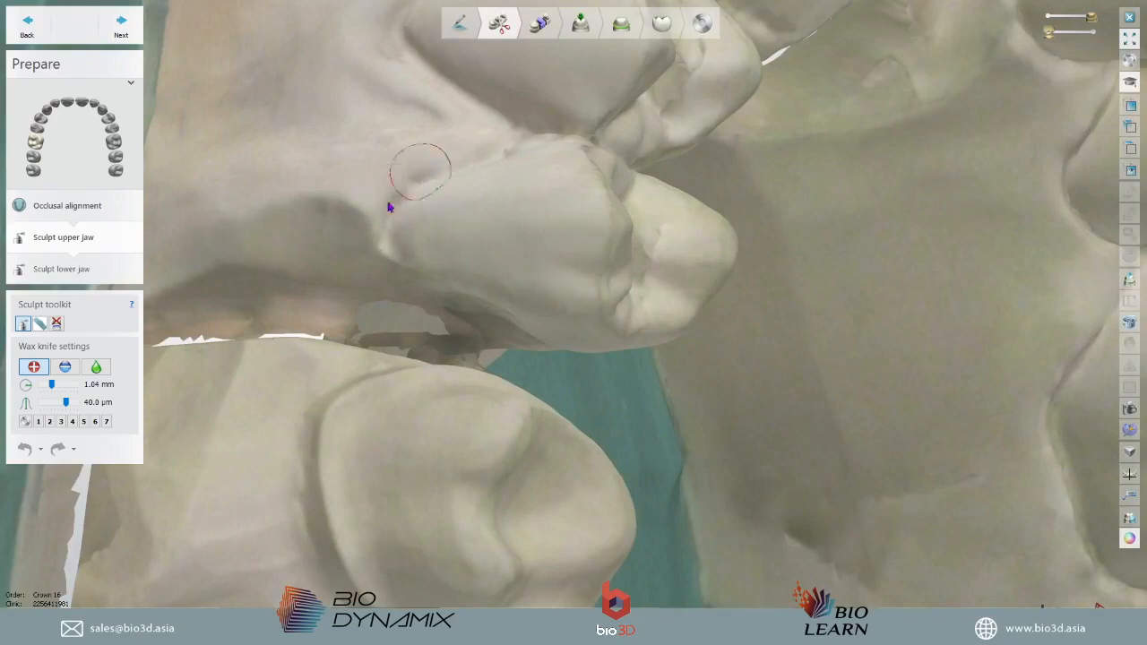
pyautogui.scroll(-5, 691, 278)
pyautogui.moveTo(1019, 366); pyautogui.dragTo(760, 389, button='right')
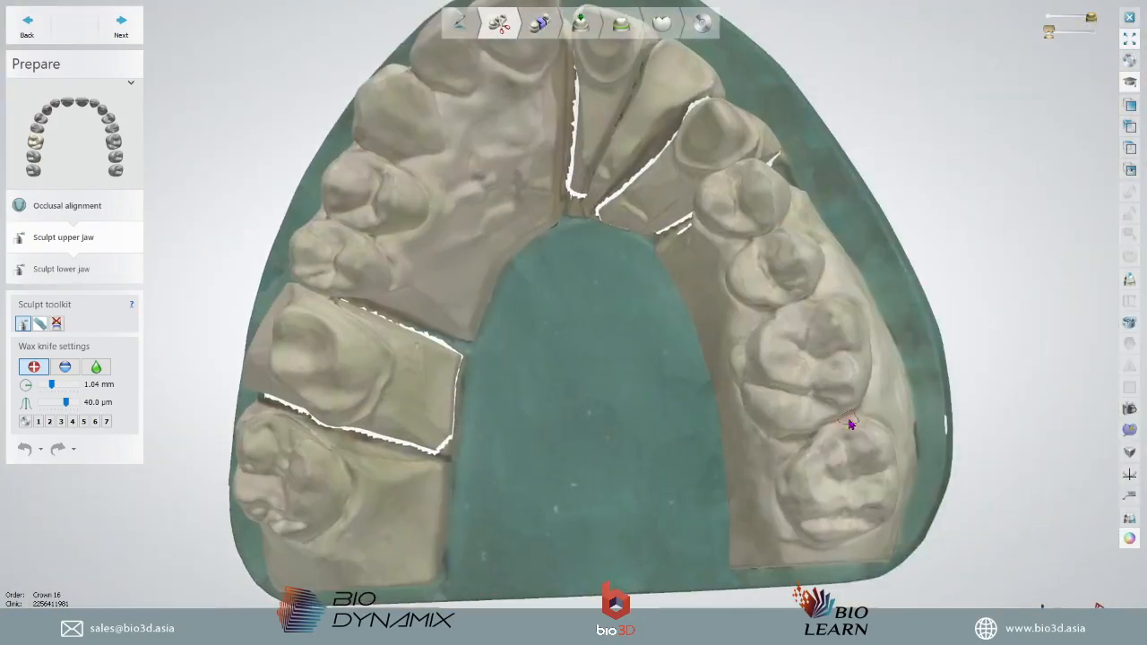
pyautogui.click(1129, 537)
# - Try adding wax to the premolar beside the preparation with a 1.04 mm, 40.0 µm wax knife, and undo it
pyautogui.moveTo(469, 336)
pyautogui.mouseDown(button='right')
pyautogui.moveTo(489, 322)
pyautogui.moveTo(478, 323)
pyautogui.mouseUp(button='right')
pyautogui.scroll(3, 477, 320)
pyautogui.moveTo(442, 288); pyautogui.dragTo(475, 302, button='right')
pyautogui.scroll(3, 424, 242)
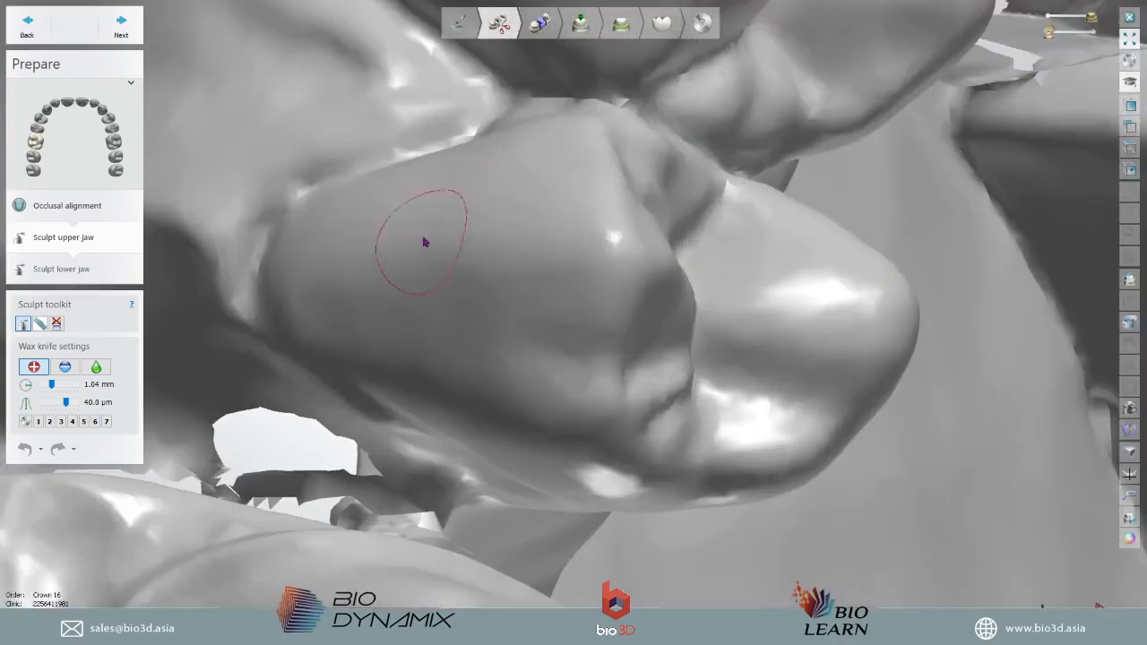
pyautogui.moveTo(369, 184); pyautogui.dragTo(402, 199, button='middle')
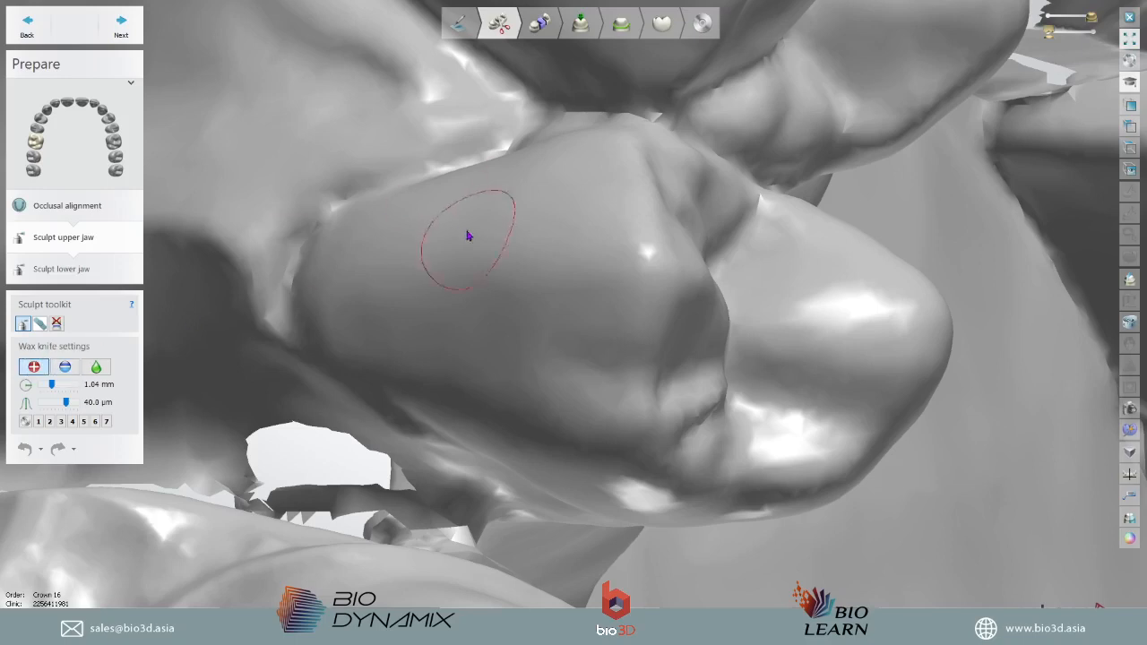
pyautogui.moveTo(471, 200)
pyautogui.mouseDown()
pyautogui.moveTo(448, 279)
pyautogui.moveTo(458, 353)
pyautogui.moveTo(458, 240)
pyautogui.moveTo(494, 174)
pyautogui.mouseUp()
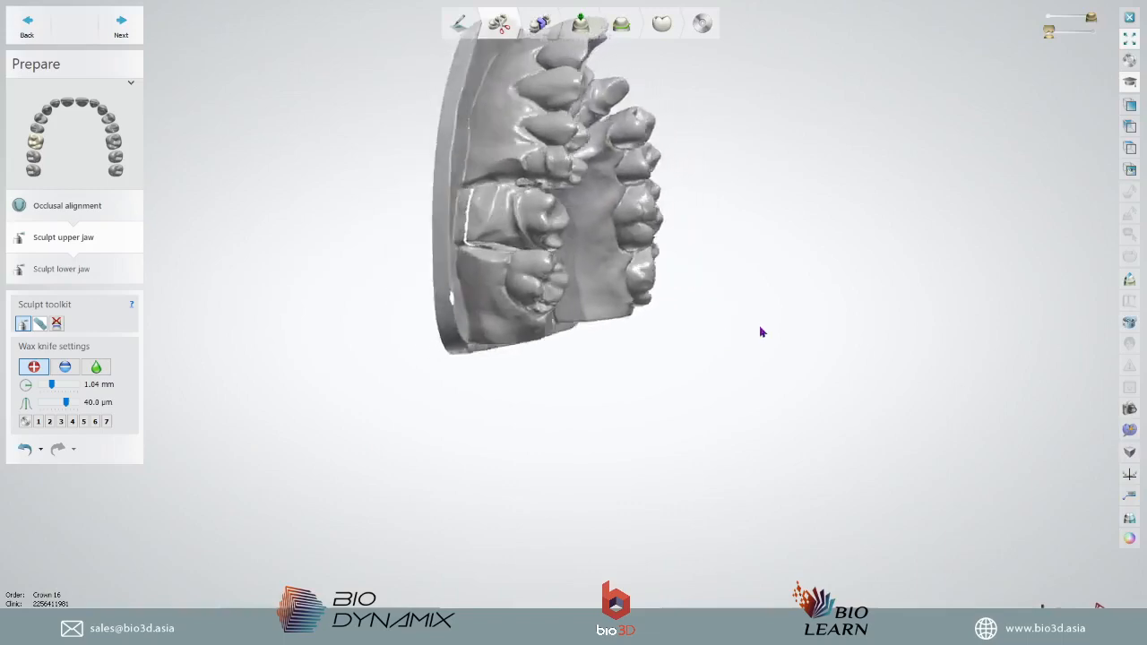
pyautogui.scroll(5, 761, 331)
pyautogui.moveTo(630, 181); pyautogui.dragTo(473, 242, button='right')
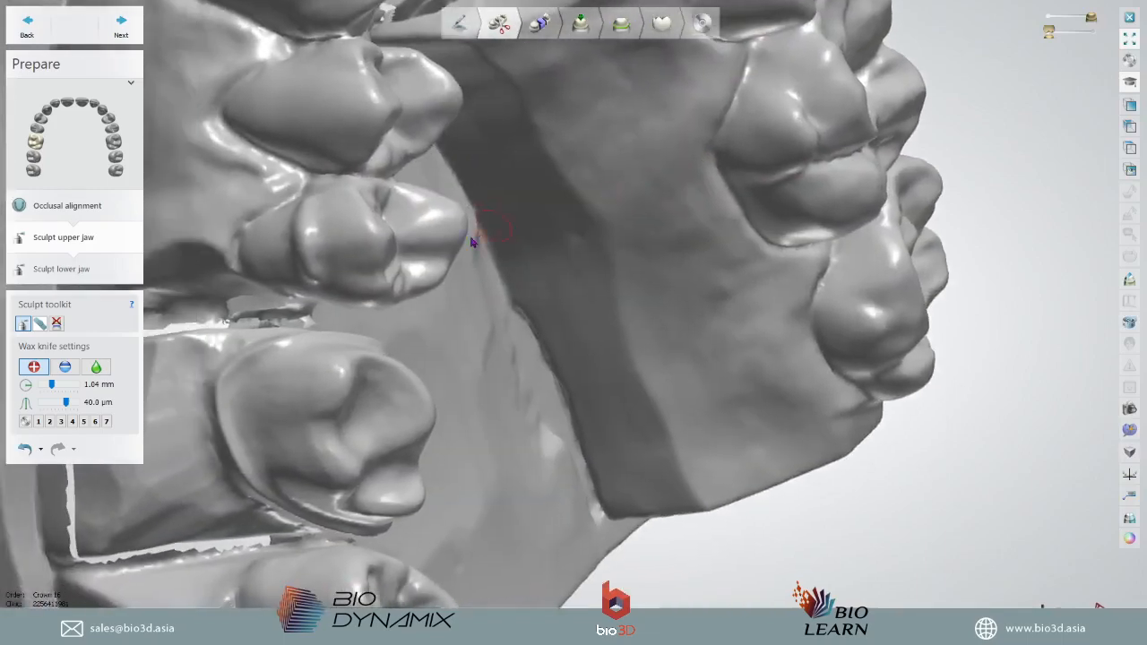
pyautogui.click(41, 451)
pyautogui.click(36, 484)
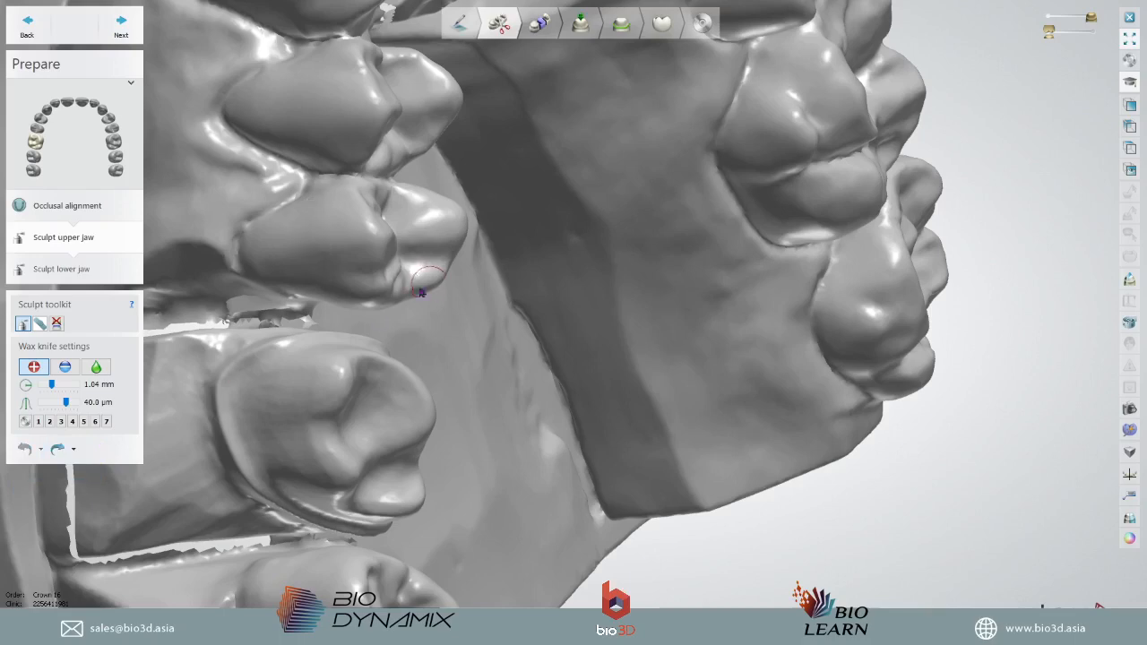
# - Switch the wax knife to removing material, try carving a groove across the premolar, and undo it
pyautogui.click(73, 367)
pyautogui.scroll(3, 315, 208)
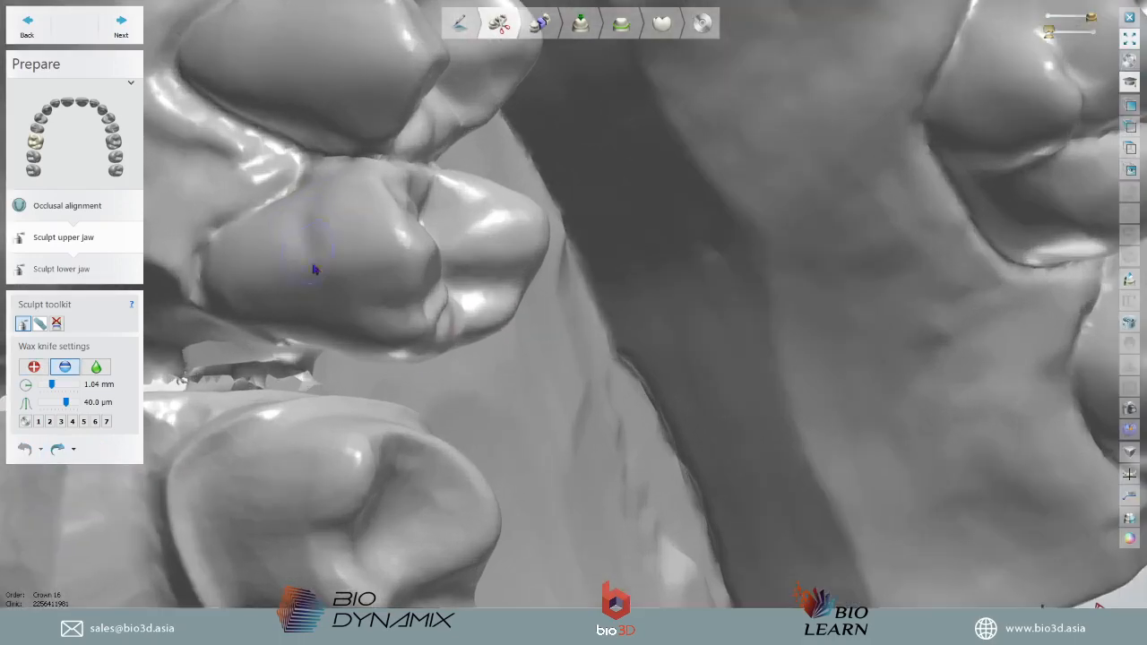
pyautogui.moveTo(315, 269)
pyautogui.mouseDown()
pyautogui.moveTo(333, 313)
pyautogui.moveTo(314, 221)
pyautogui.mouseUp()
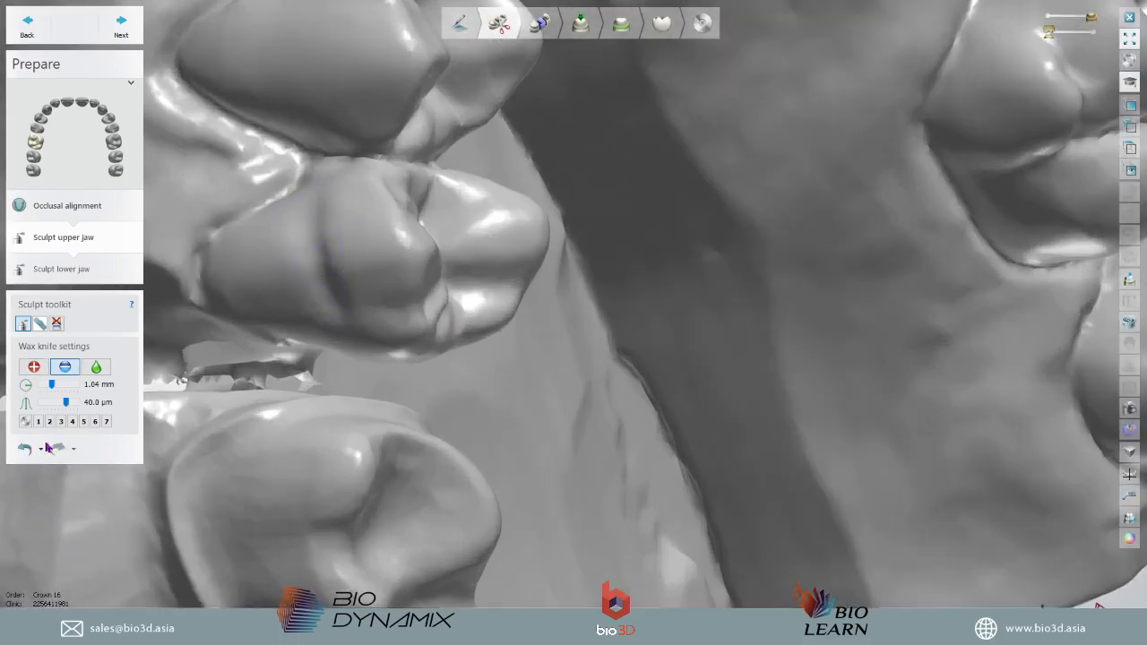
pyautogui.moveTo(302, 299); pyautogui.dragTo(380, 263, button='middle')
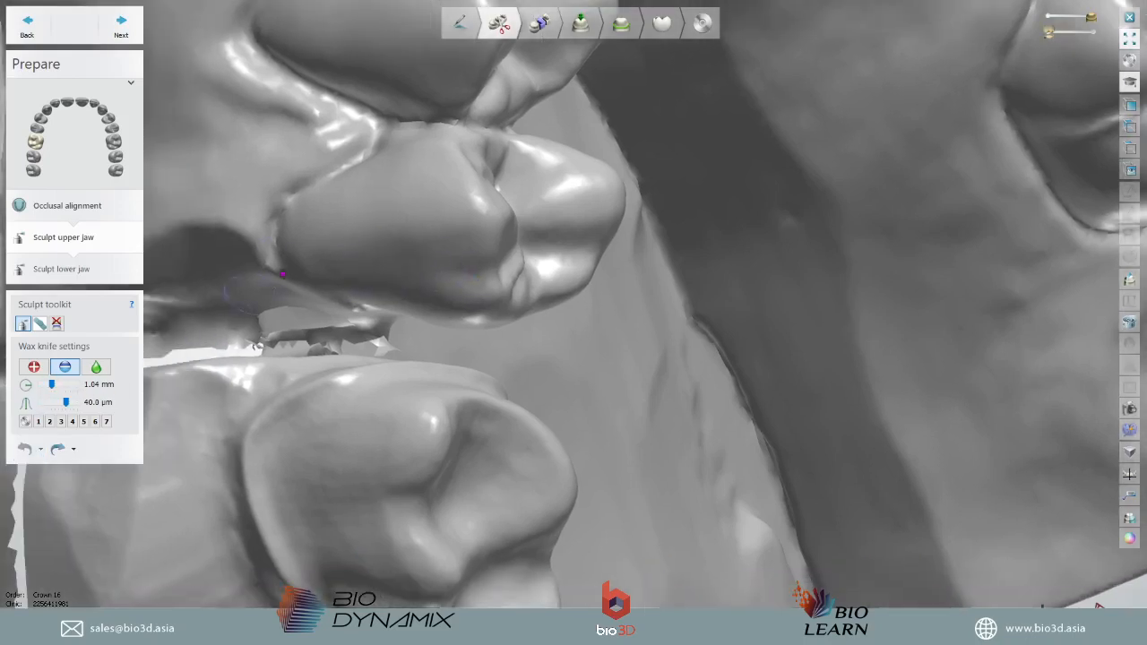
# - Change the wax knife radius, try a removal stroke on the premolar's inner cusp, and undo the stroke
pyautogui.moveTo(51, 387); pyautogui.dragTo(47, 385)
pyautogui.keyDown('ctrl'); pyautogui.scroll(10, 374, 242); pyautogui.keyUp('ctrl')
pyautogui.keyDown('ctrl'); pyautogui.scroll(-4, 581, 201); pyautogui.keyUp('ctrl')
pyautogui.keyDown('ctrl'); pyautogui.scroll(4, 584, 199); pyautogui.keyUp('ctrl')
pyautogui.moveTo(603, 188)
pyautogui.mouseDown()
pyautogui.moveTo(571, 191)
pyautogui.moveTo(602, 178)
pyautogui.moveTo(594, 209)
pyautogui.mouseUp()
pyautogui.hotkey('ctrl', 'z')
# - Reduce the wax knife radius to 0.20 mm, try a fine removal stroke on the inner cusp, and undo it
pyautogui.keyDown('ctrl'); pyautogui.scroll(-9, 594, 207); pyautogui.keyUp('ctrl')
pyautogui.scroll(3, 596, 190)
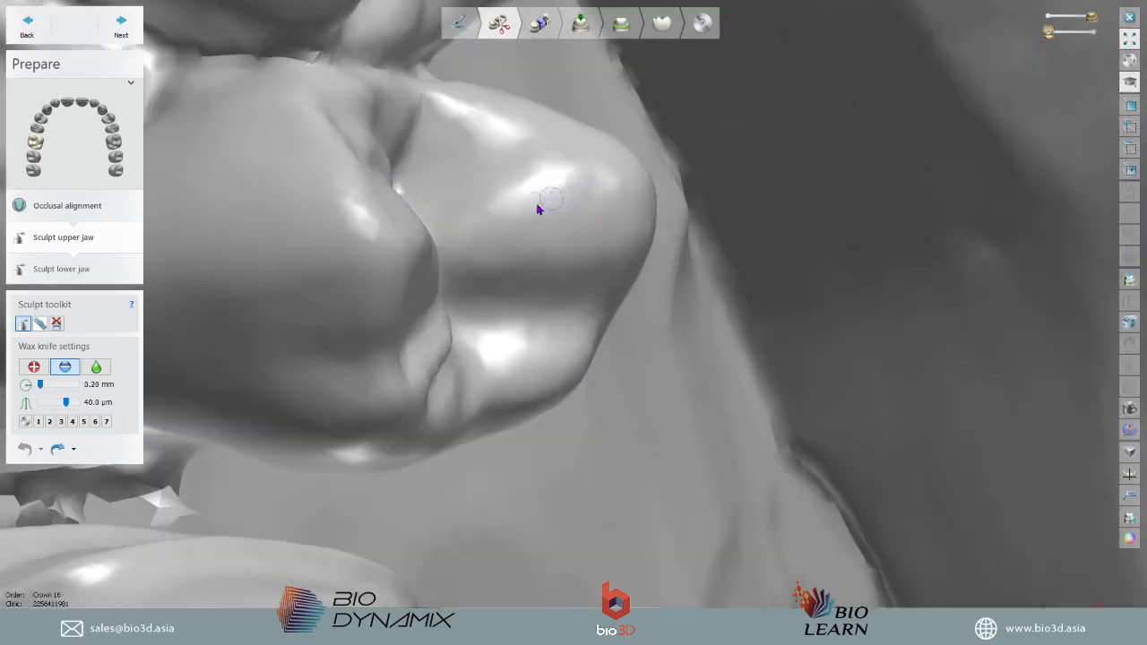
pyautogui.moveTo(550, 195)
pyautogui.mouseDown()
pyautogui.moveTo(582, 210)
pyautogui.moveTo(537, 218)
pyautogui.mouseUp()
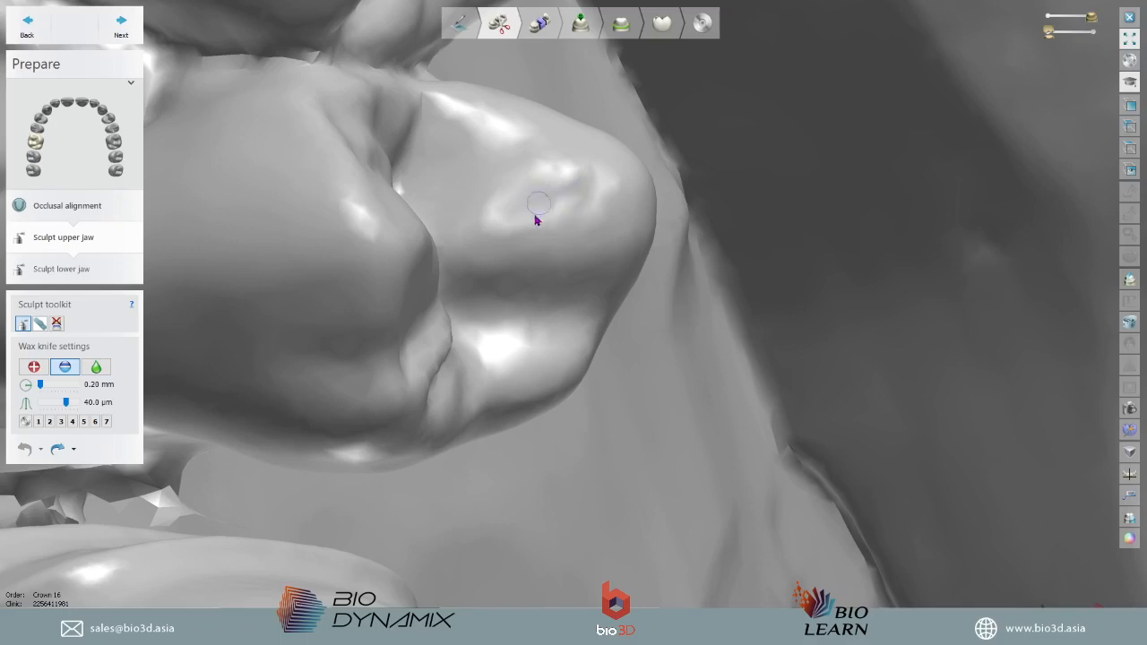
pyautogui.hotkey('ctrl', 'z')
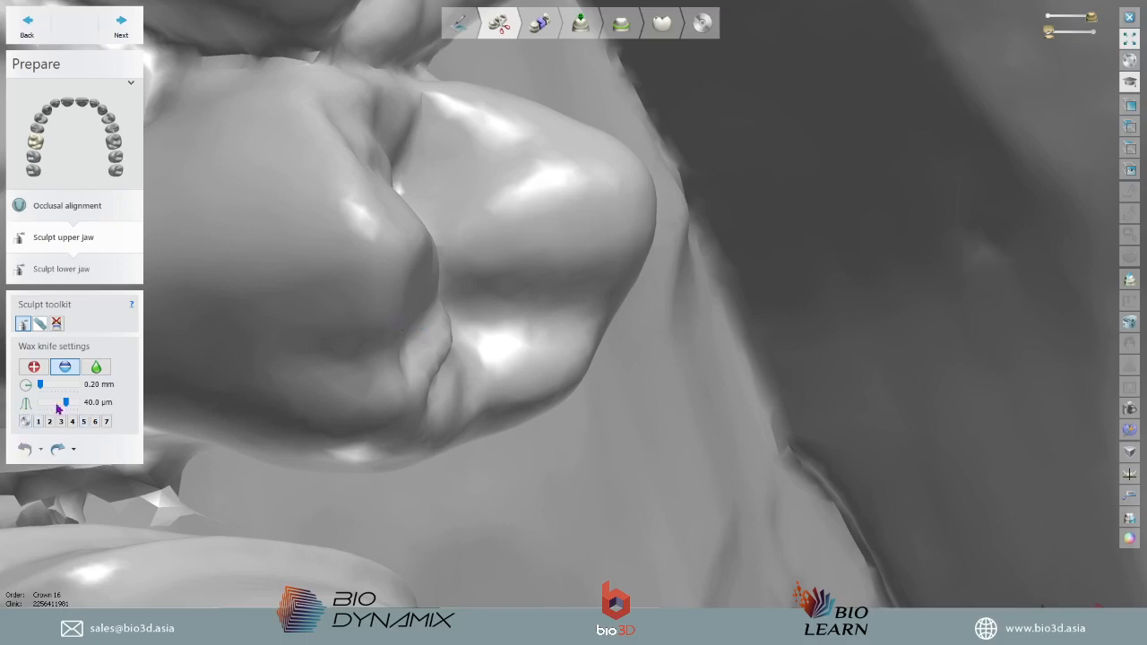
pyautogui.scroll(-3, 448, 319)
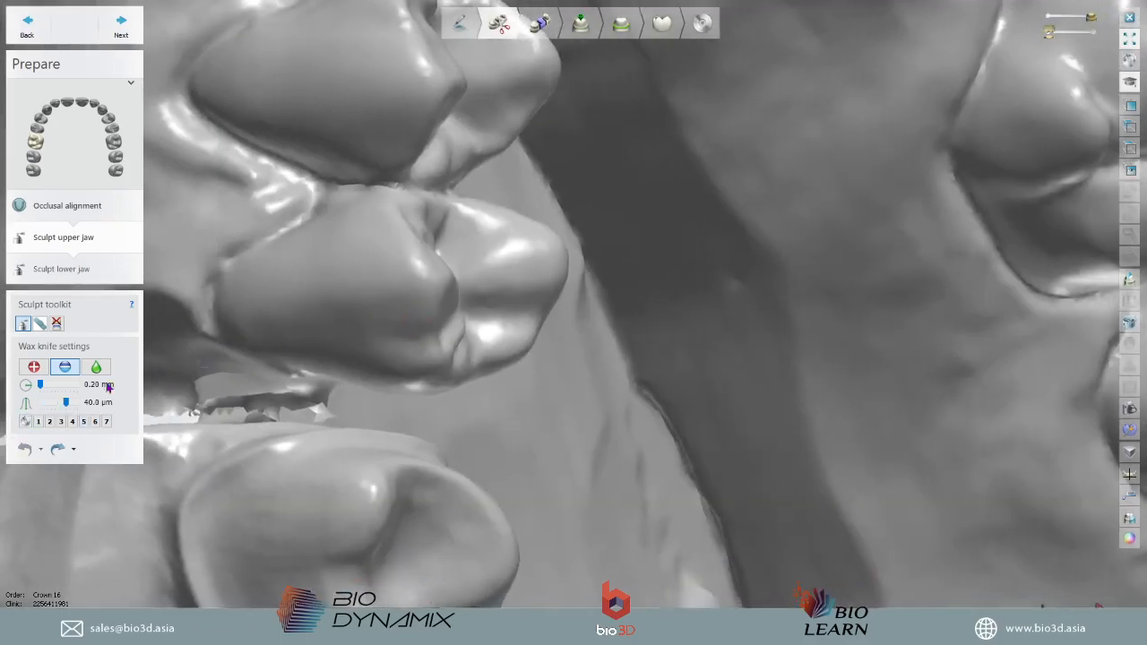
# - Set the wax knife radius to 1.60 mm, raise its effect level, try a removal stroke on the premolar, and undo it
pyautogui.moveTo(66, 403)
pyautogui.mouseDown()
pyautogui.moveTo(28, 405)
pyautogui.moveTo(68, 404)
pyautogui.mouseUp()
pyautogui.keyDown('ctrl'); pyautogui.scroll(3, 348, 300); pyautogui.keyUp('ctrl')
pyautogui.keyDown('shift'); pyautogui.scroll(3, 347, 300); pyautogui.keyUp('shift')
pyautogui.moveTo(347, 296)
pyautogui.mouseDown()
pyautogui.moveTo(282, 300)
pyautogui.moveTo(404, 287)
pyautogui.moveTo(289, 317)
pyautogui.moveTo(317, 330)
pyautogui.mouseUp()
pyautogui.hotkey('ctrl', 'z')
# - Lower the wax knife's effect level to 5.0 µm and lightly remove material from the premolar's outer surface
pyautogui.moveTo(77, 403); pyautogui.dragTo(40, 404)
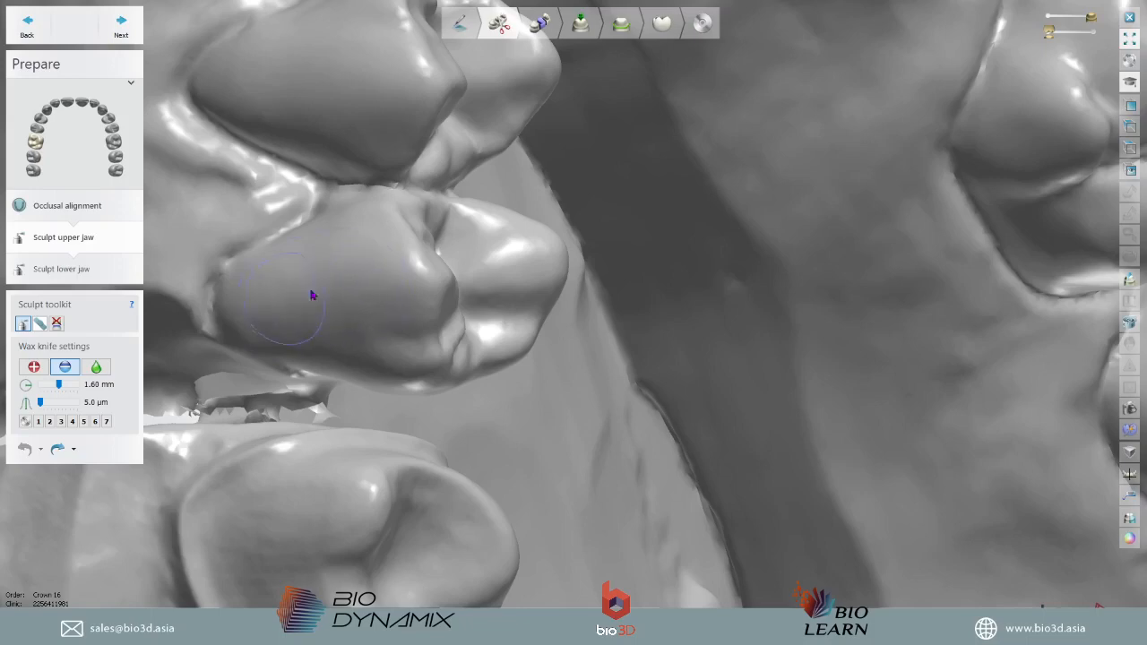
pyautogui.moveTo(311, 295); pyautogui.dragTo(337, 285)
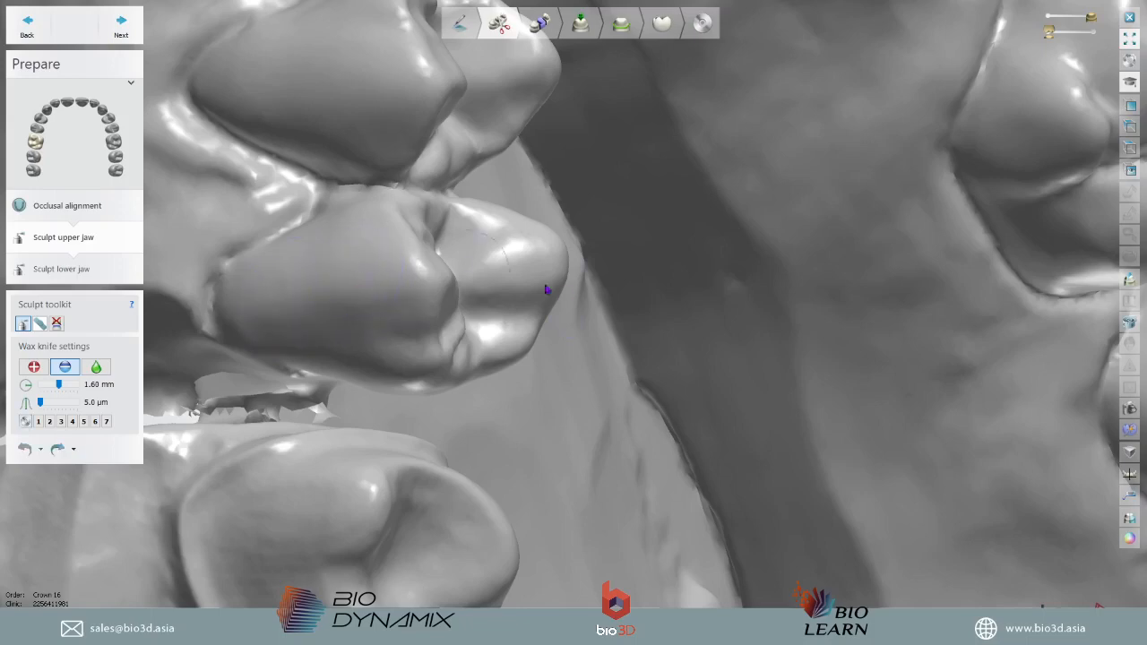
pyautogui.scroll(-5, 564, 295)
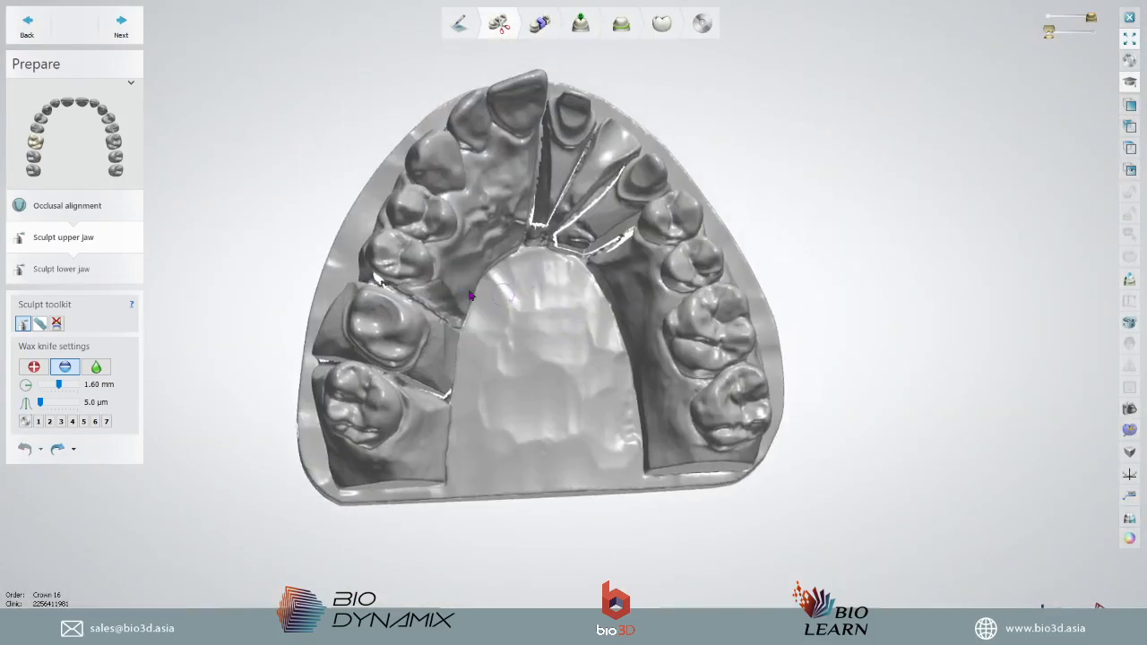
# - Examine the upper jaw scan closely for surface artifacts, especially on the rearmost molar opposite the crown 16 preparation
pyautogui.scroll(3, 408, 331)
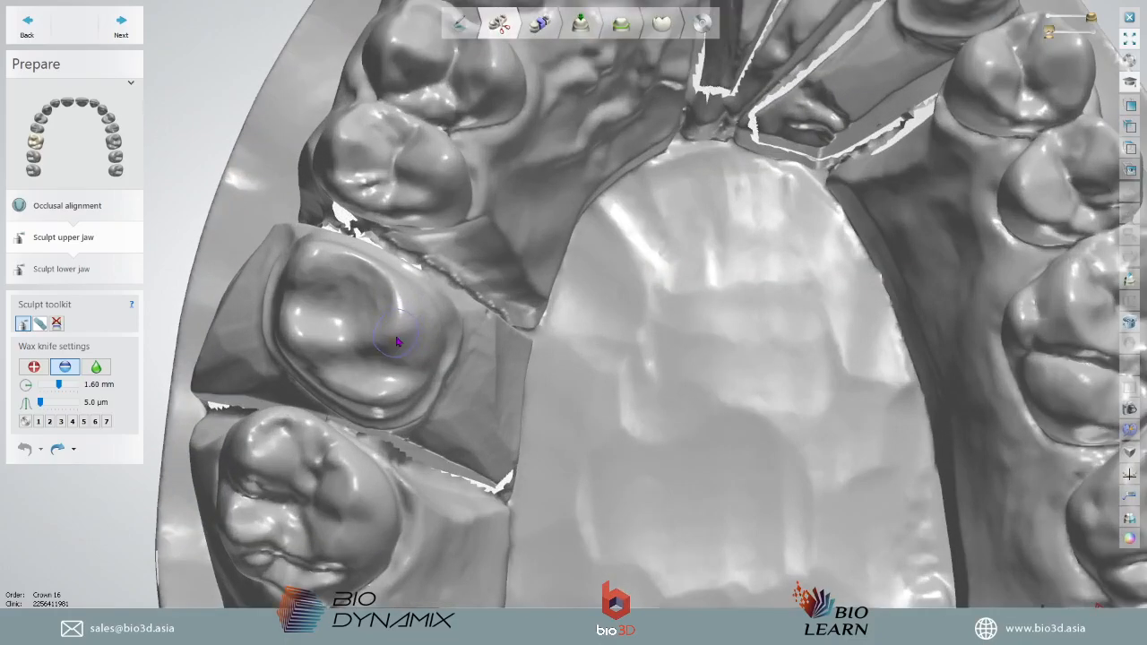
pyautogui.moveTo(539, 362)
pyautogui.mouseDown(button='right')
pyautogui.moveTo(559, 274)
pyautogui.moveTo(660, 277)
pyautogui.moveTo(605, 284)
pyautogui.moveTo(547, 371)
pyautogui.mouseUp(button='right')
pyautogui.scroll(-5, 481, 340)
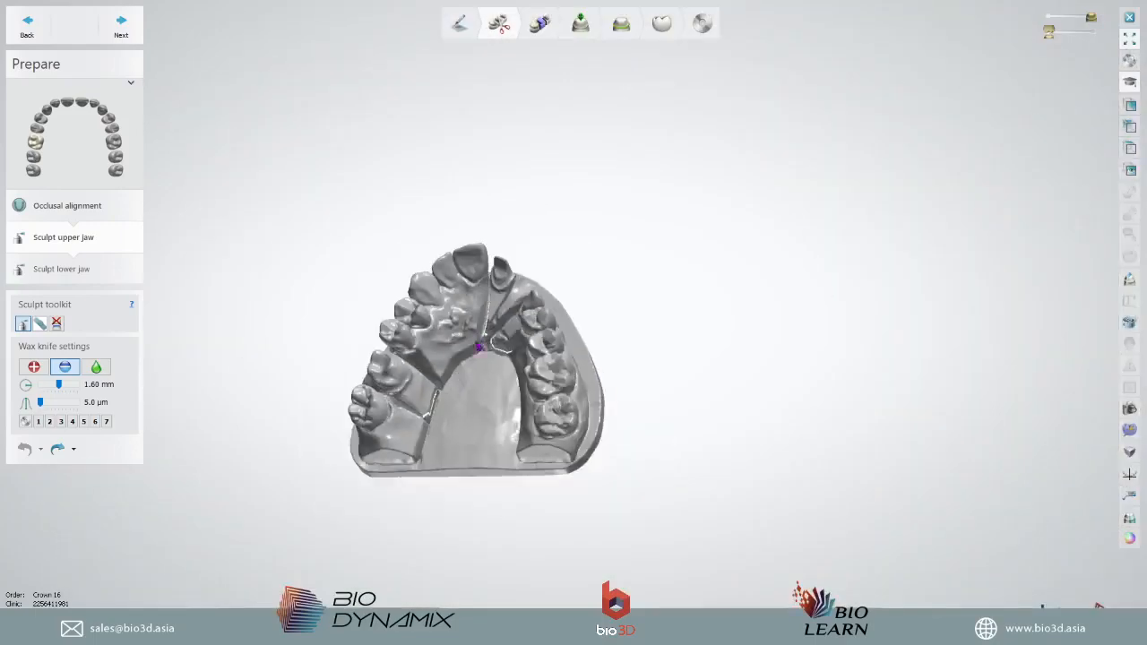
pyautogui.scroll(5, 474, 346)
pyautogui.moveTo(481, 341); pyautogui.dragTo(582, 292, button='right')
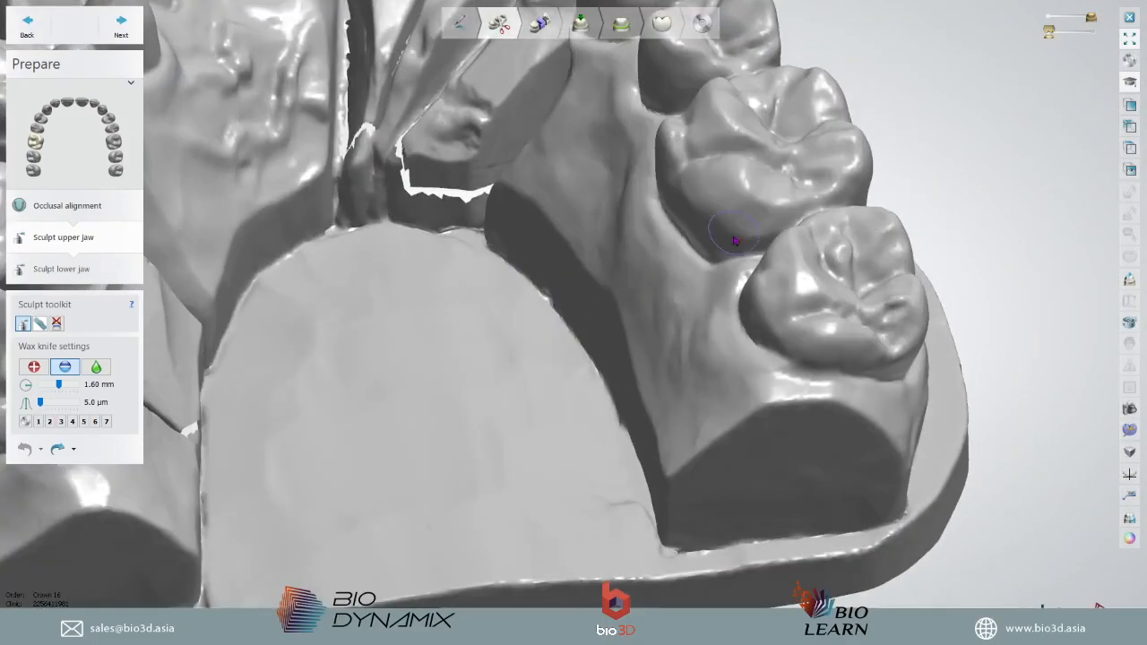
pyautogui.click(1084, 35)
pyautogui.moveTo(928, 154); pyautogui.dragTo(937, 182, button='right')
pyautogui.click(1047, 35)
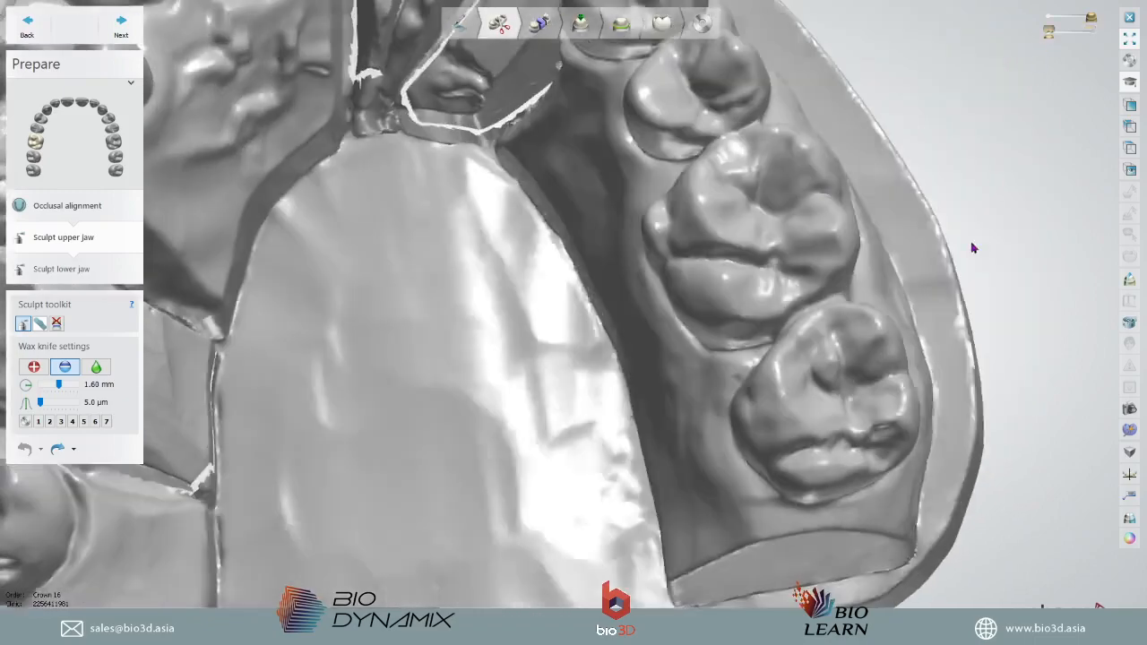
pyautogui.scroll(4, 885, 286)
pyautogui.moveTo(832, 376); pyautogui.dragTo(799, 312, button='right')
pyautogui.scroll(-5, 798, 305)
pyautogui.scroll(8, 789, 310)
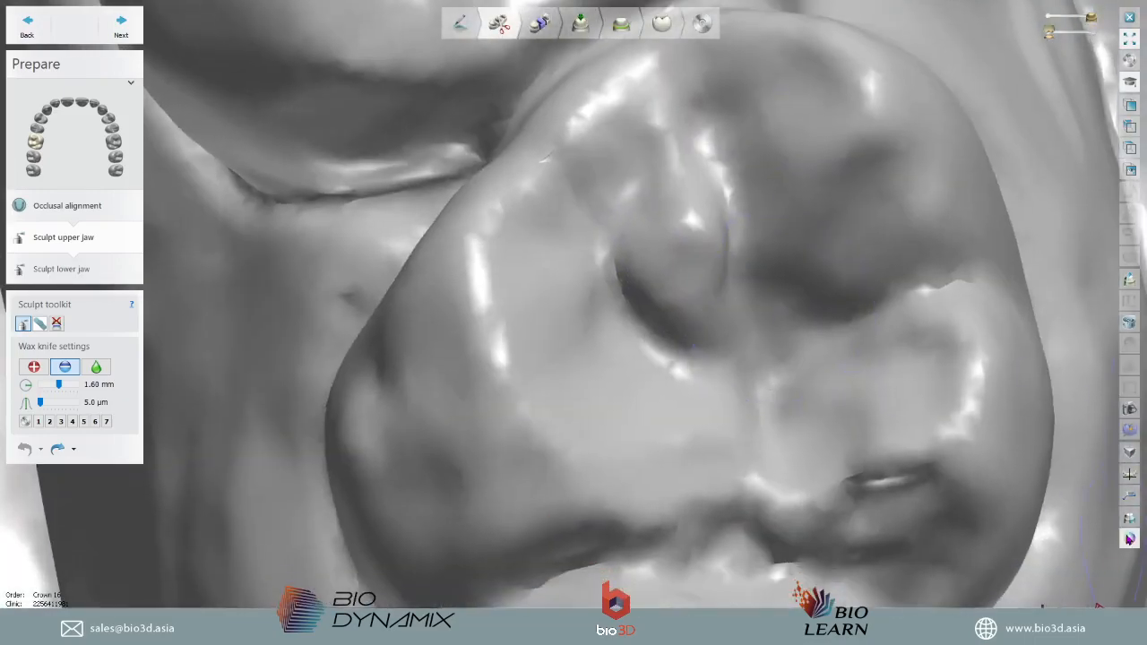
pyautogui.click(1129, 539)
pyautogui.click(1129, 539)
# - Mark the pit on the rearmost molar's chewing surface, opposite the preparation side, as a target area for Remove Artifacts
pyautogui.click(39, 323)
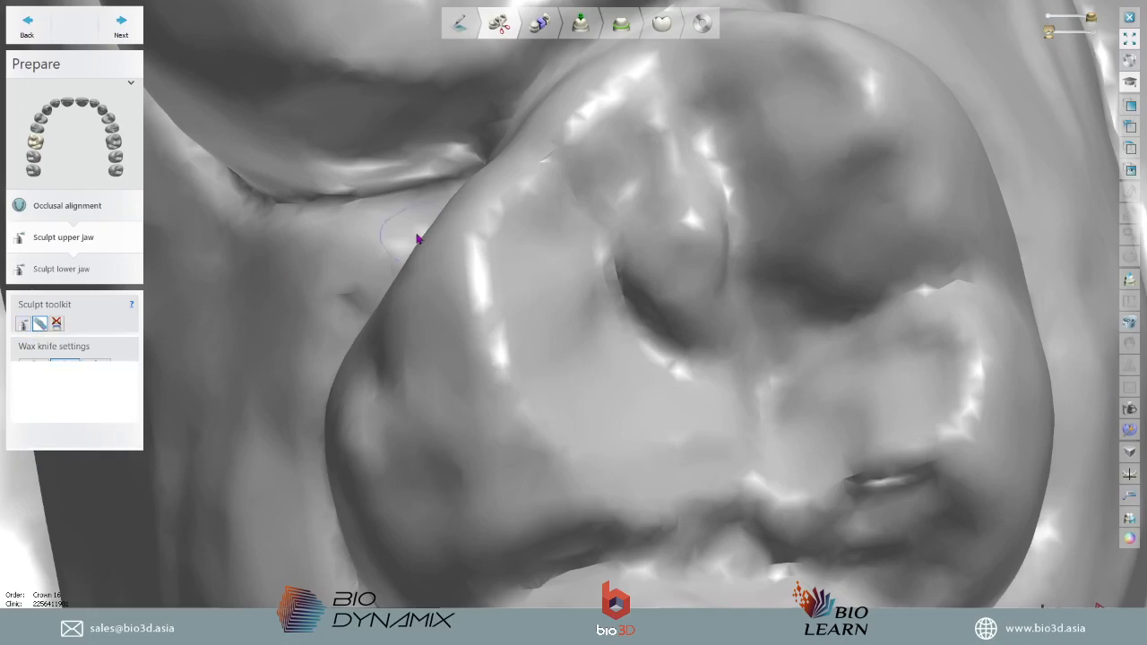
pyautogui.scroll(-1, 679, 215)
pyautogui.scroll(-2, 678, 215)
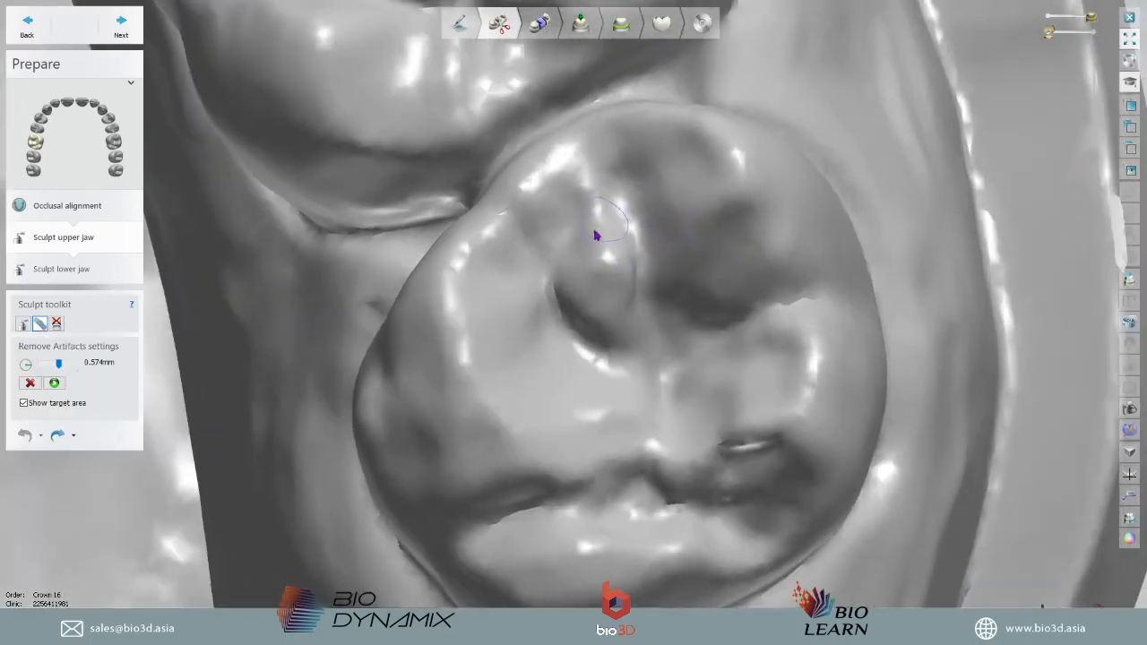
pyautogui.moveTo(598, 208)
pyautogui.mouseDown()
pyautogui.moveTo(580, 264)
pyautogui.moveTo(587, 321)
pyautogui.moveTo(622, 324)
pyautogui.moveTo(638, 228)
pyautogui.moveTo(566, 258)
pyautogui.moveTo(574, 314)
pyautogui.moveTo(613, 345)
pyautogui.moveTo(565, 300)
pyautogui.moveTo(582, 324)
pyautogui.moveTo(614, 328)
pyautogui.mouseUp()
pyautogui.scroll(-6, 614, 328)
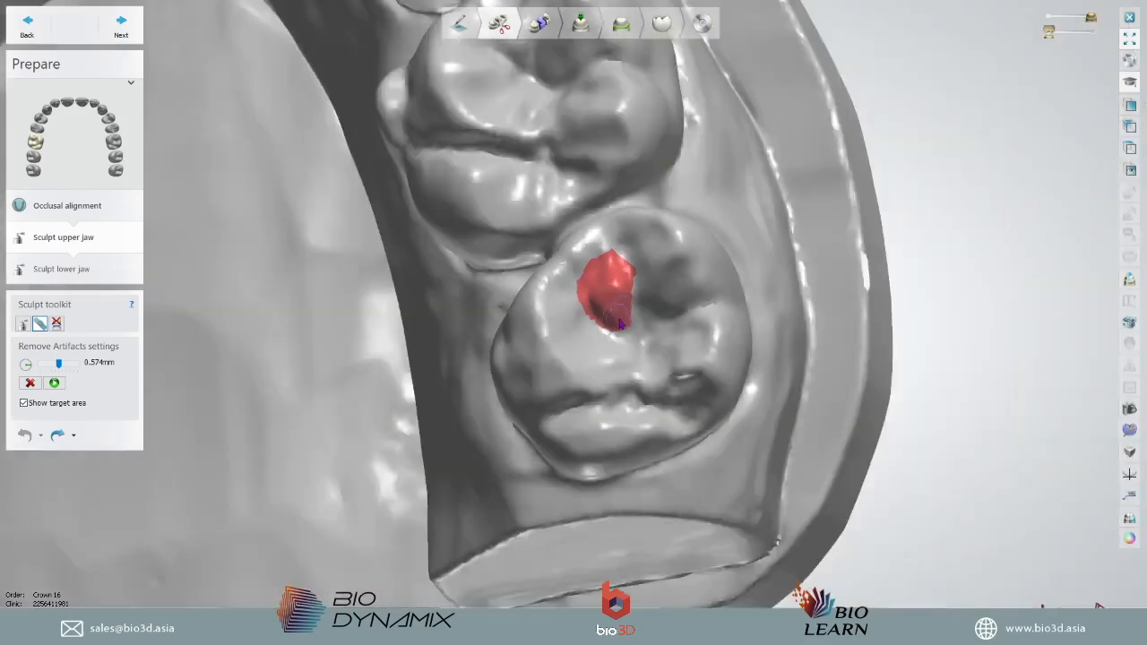
# - Apply the artifact removal to the marked area and check the repaired molar surface
pyautogui.scroll(8, 609, 300)
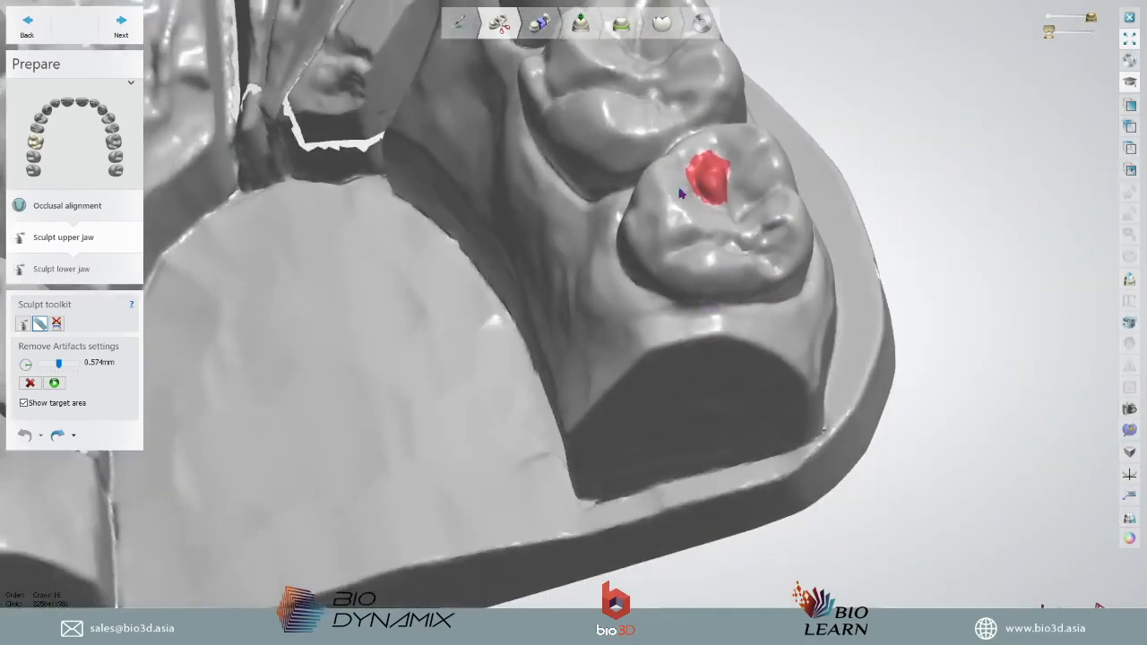
pyautogui.scroll(-8, 784, 193)
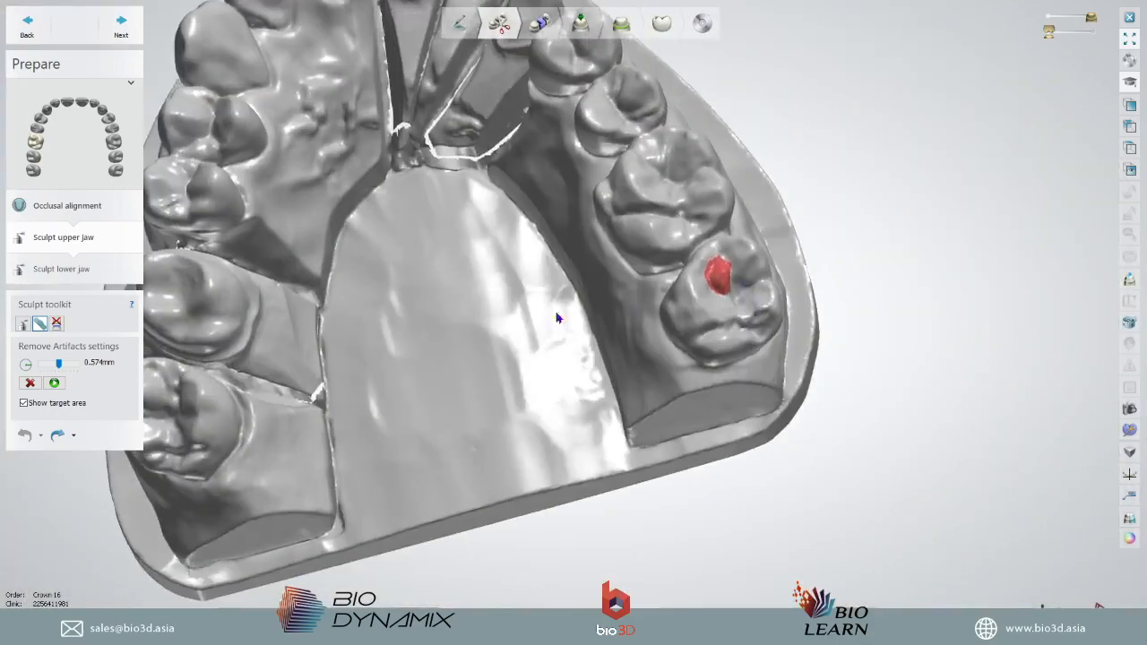
pyautogui.scroll(6, 574, 315)
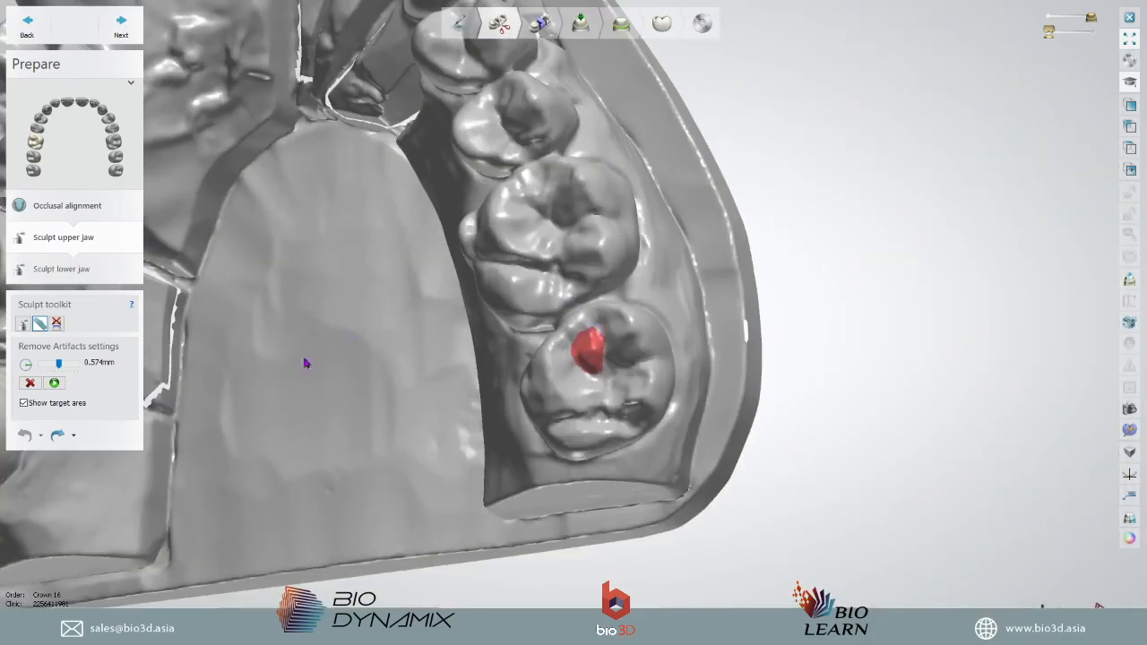
pyautogui.scroll(2, 595, 371)
pyautogui.moveTo(562, 380); pyautogui.dragTo(461, 371, button='middle')
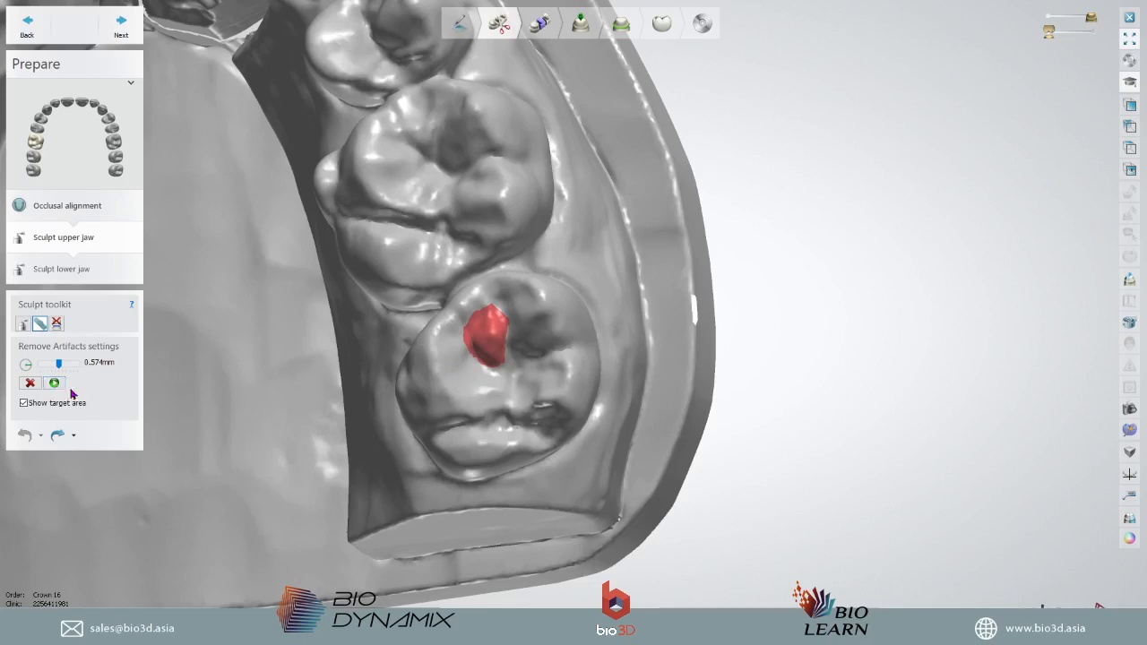
pyautogui.click(55, 384)
pyautogui.moveTo(563, 371); pyautogui.dragTo(612, 327, button='right')
pyautogui.scroll(-5, 652, 358)
pyautogui.moveTo(653, 378); pyautogui.dragTo(518, 377, button='right')
pyautogui.scroll(4, 565, 378)
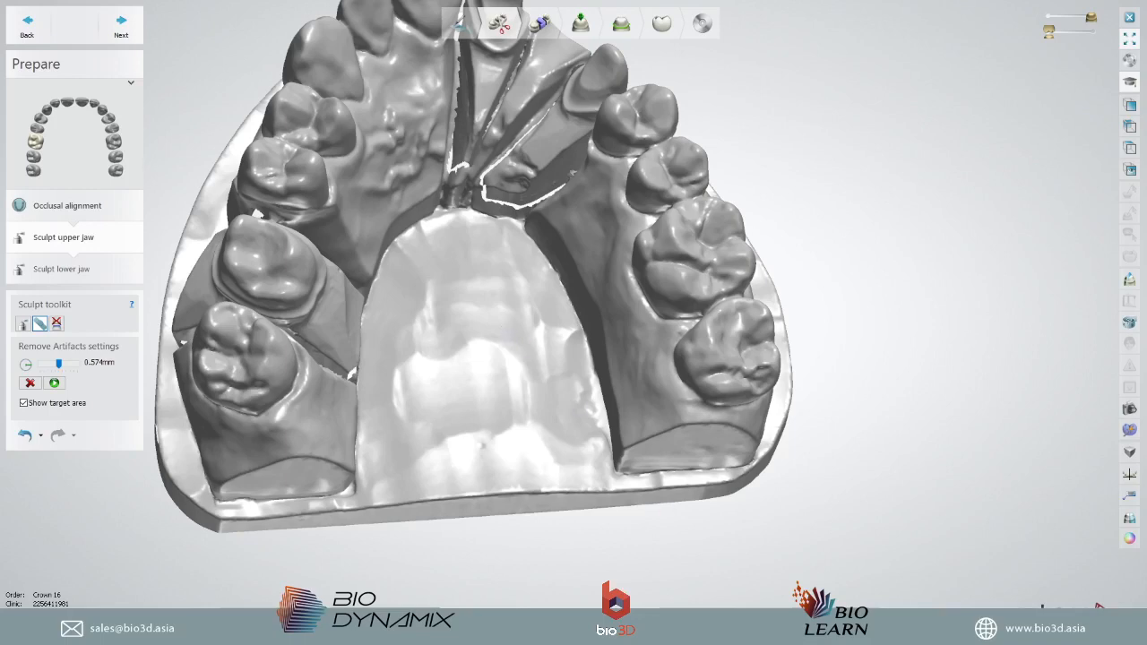
# - Finish upper jaw sculpting, skip the lower jaw sculpting, and proceed to the Segmentation stage
pyautogui.press('super')
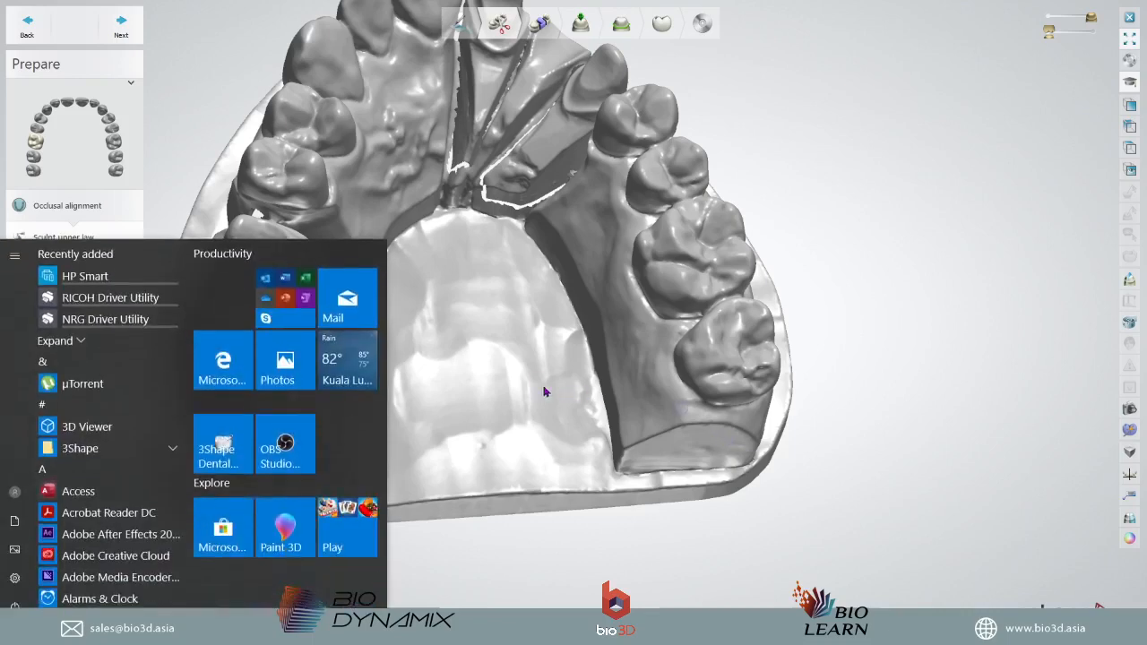
pyautogui.moveTo(538, 380); pyautogui.dragTo(588, 403, button='middle')
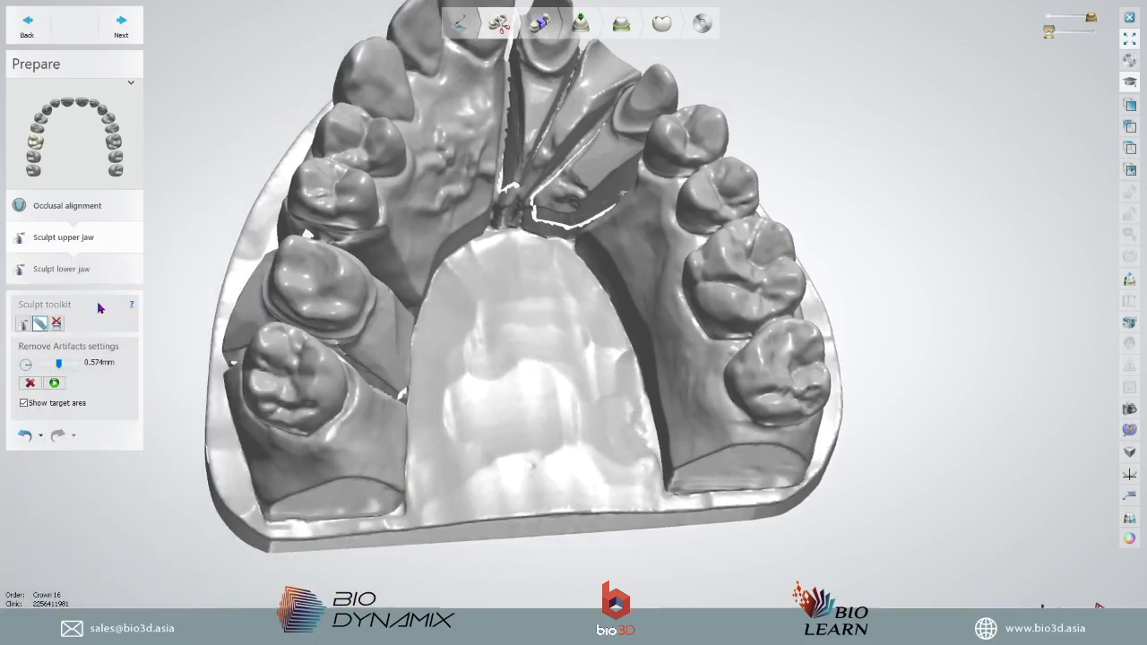
pyautogui.click(118, 25)
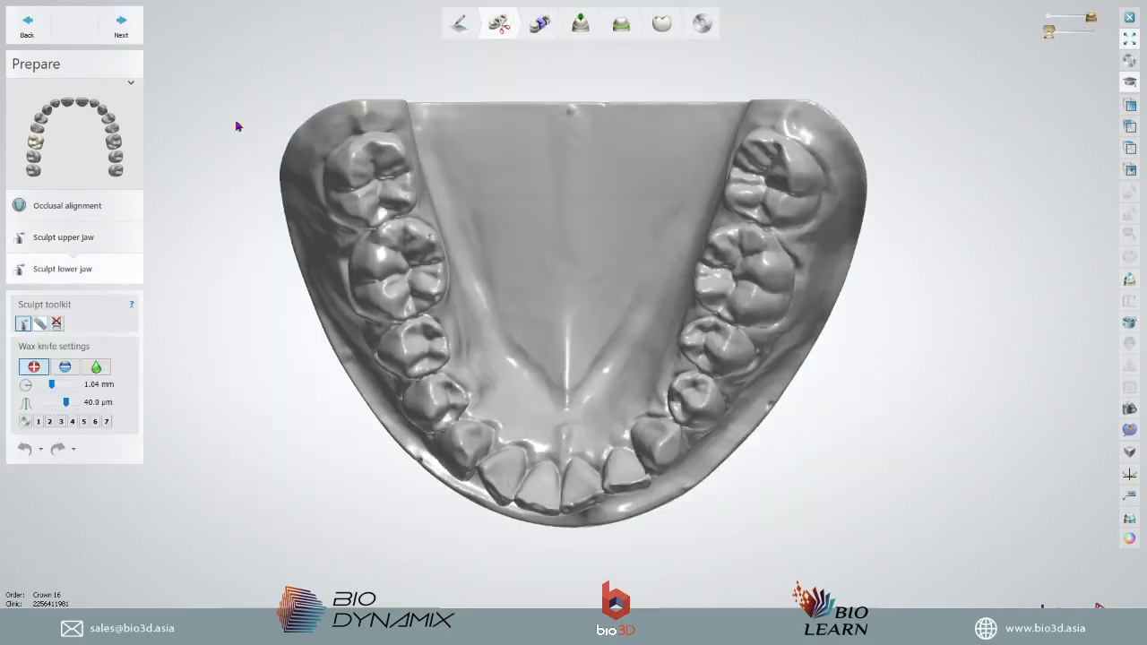
pyautogui.click(126, 18)
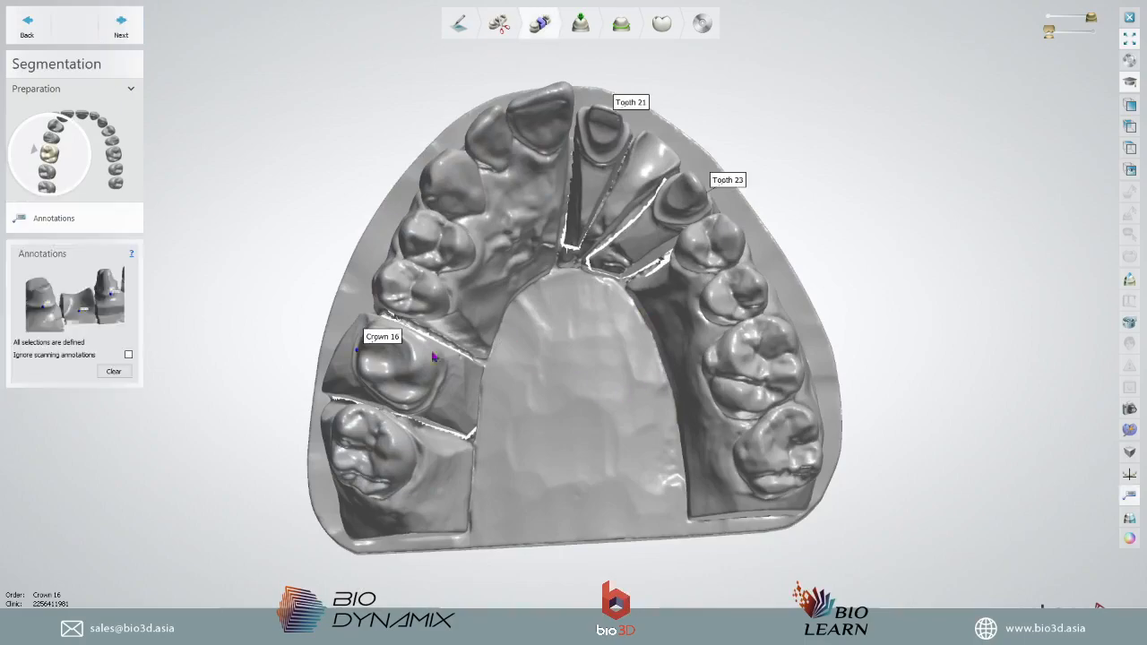
# - Examine the position of the existing Crown 16 annotation relative to the preparation's margin
pyautogui.moveTo(553, 338); pyautogui.dragTo(507, 301, button='right')
pyautogui.scroll(5, 507, 302)
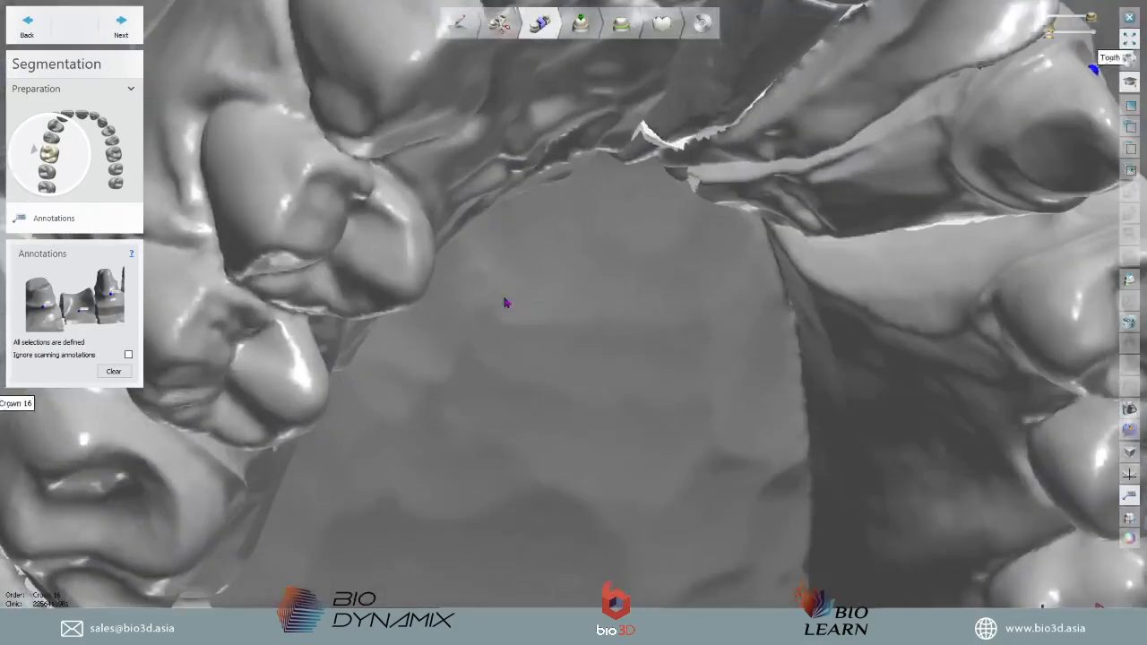
pyautogui.scroll(-5, 507, 301)
pyautogui.moveTo(445, 381); pyautogui.dragTo(594, 378, button='right')
pyautogui.scroll(10, 394, 385)
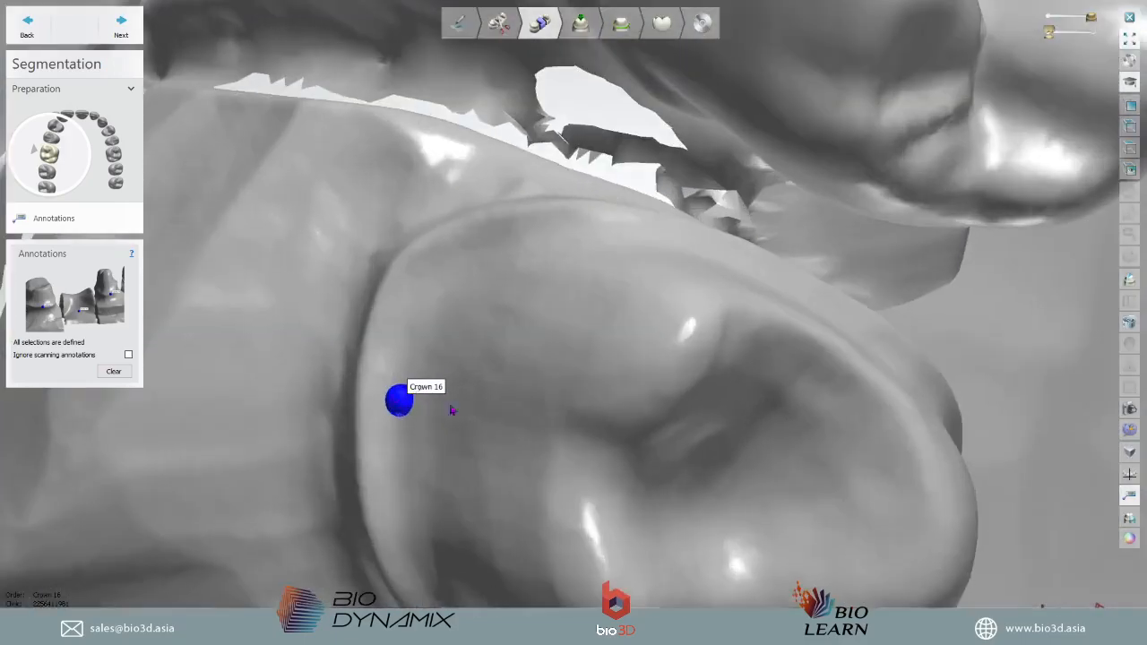
pyautogui.moveTo(388, 400); pyautogui.dragTo(368, 348, button='middle')
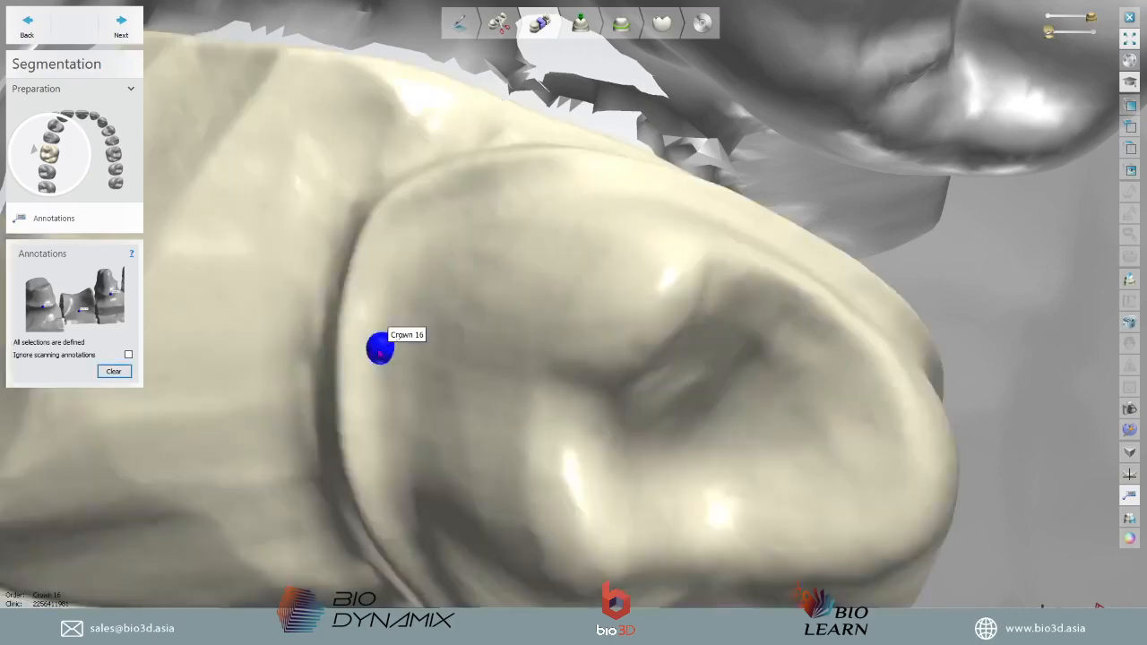
pyautogui.scroll(-5, 378, 351)
pyautogui.moveTo(382, 358); pyautogui.dragTo(597, 389, button='right')
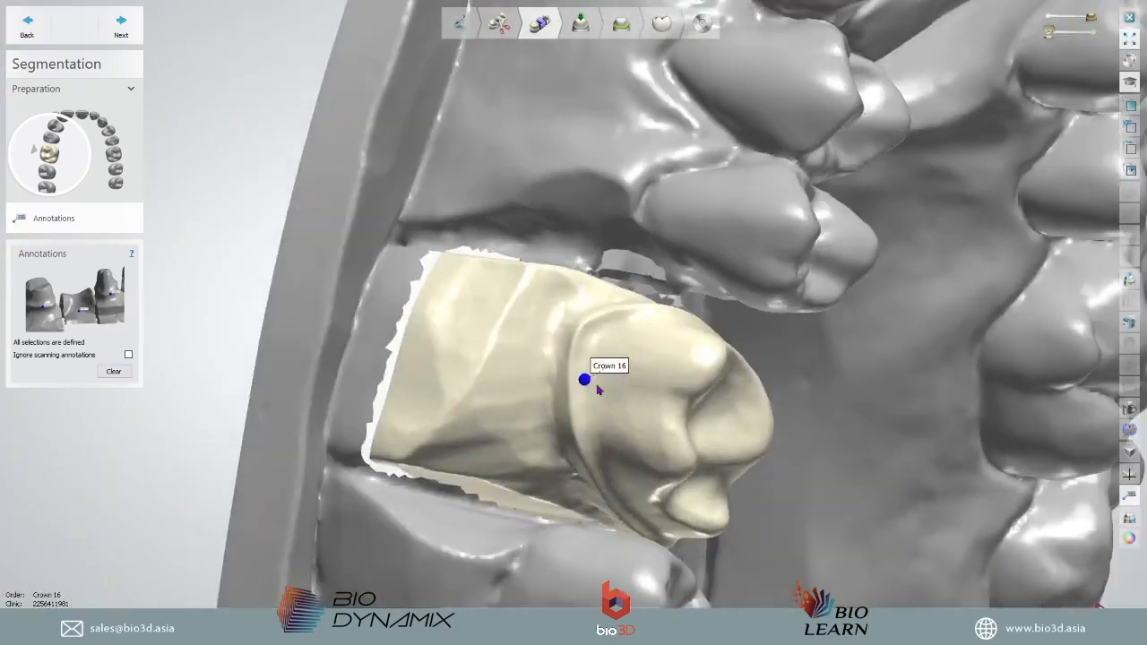
pyautogui.scroll(5, 591, 387)
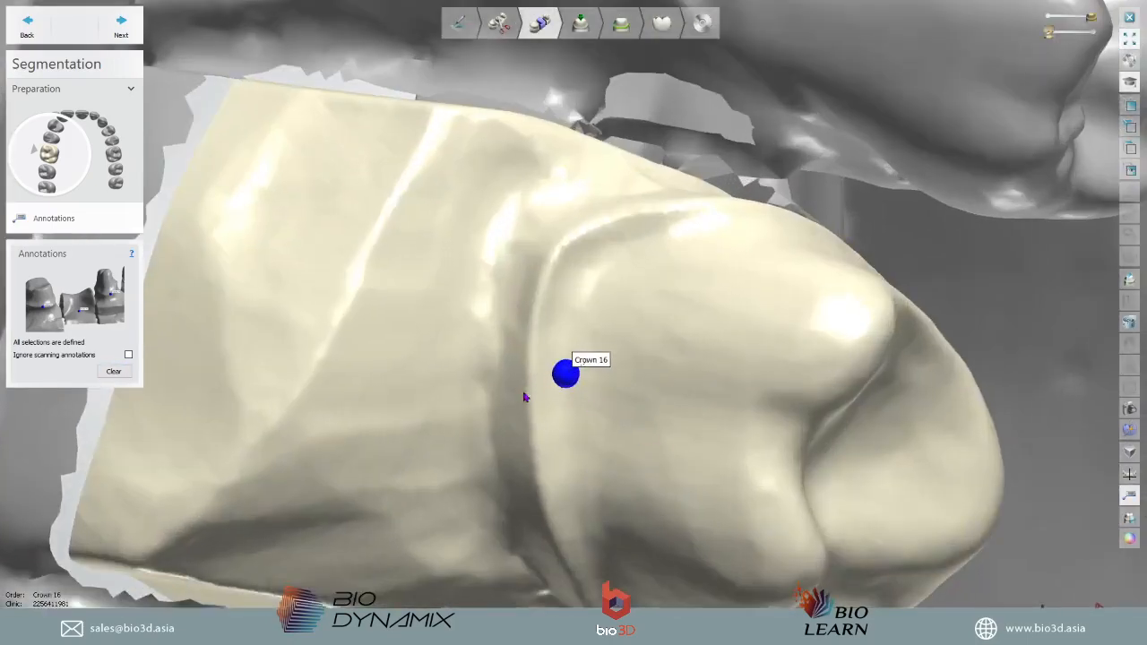
pyautogui.scroll(-5, 525, 397)
# - Ignore the scanning annotations and try marking Crown 16 on the outer margin of the preparation
pyautogui.click(128, 355)
pyautogui.scroll(5, 540, 399)
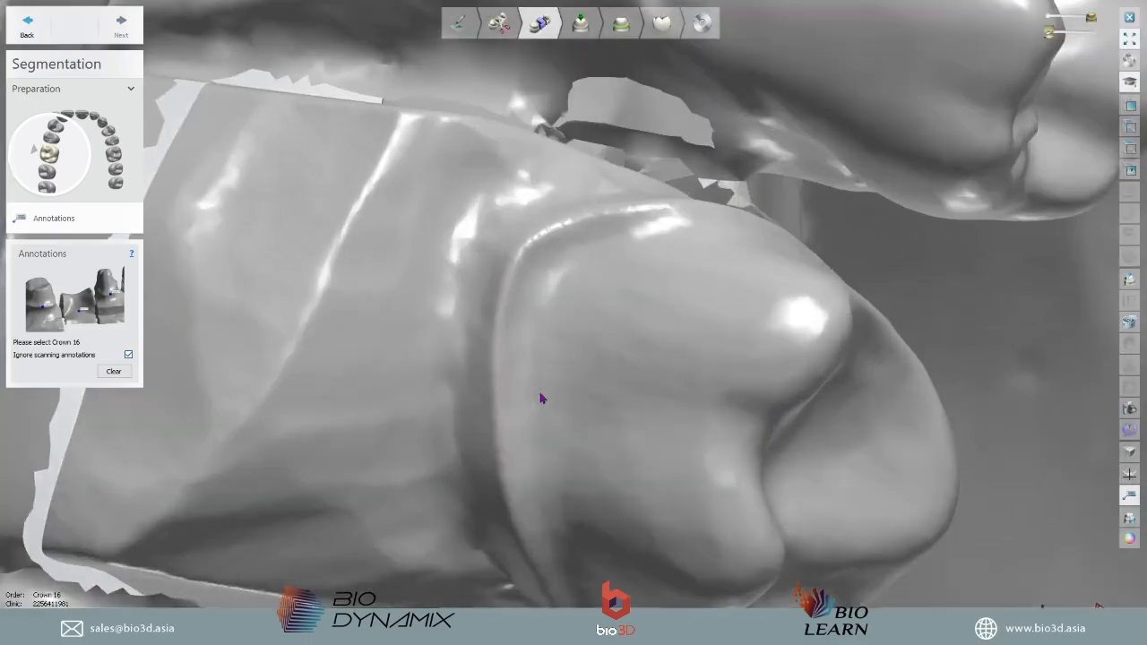
pyautogui.click(498, 364)
pyautogui.scroll(2, 480, 357)
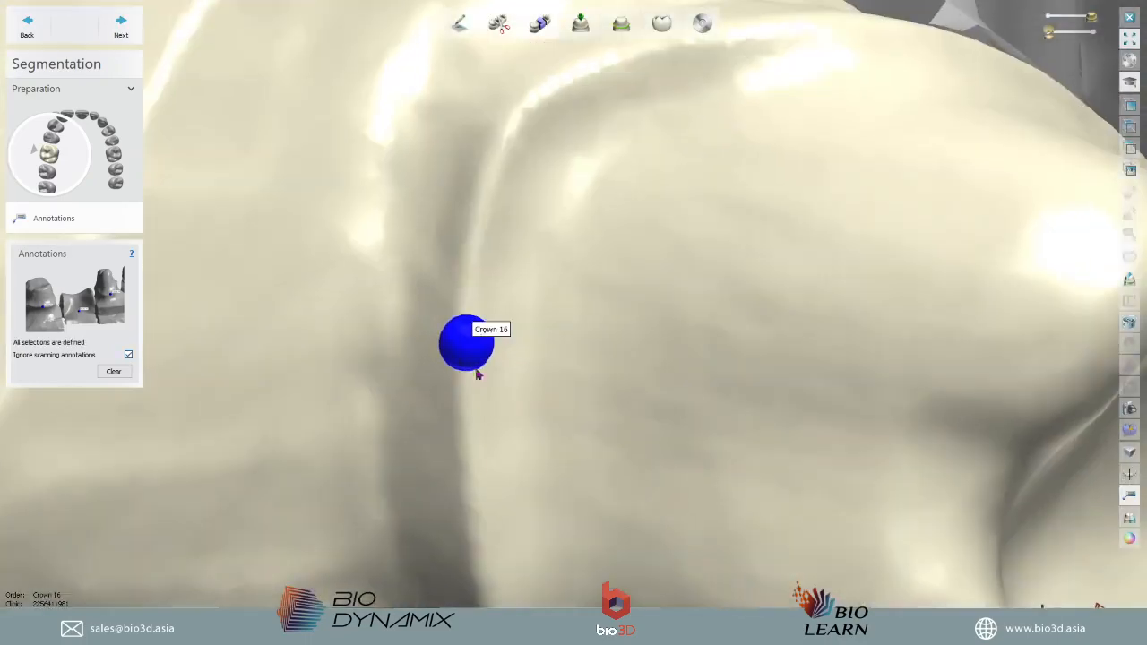
# - Adjust the Crown 16 mark along the outer margin, then turn the scanning annotations back on
pyautogui.scroll(-6, 452, 305)
pyautogui.moveTo(618, 395); pyautogui.dragTo(648, 331, button='right')
pyautogui.scroll(4, 699, 340)
pyautogui.moveTo(750, 350); pyautogui.dragTo(646, 364, button='right')
pyautogui.scroll(-3, 645, 364)
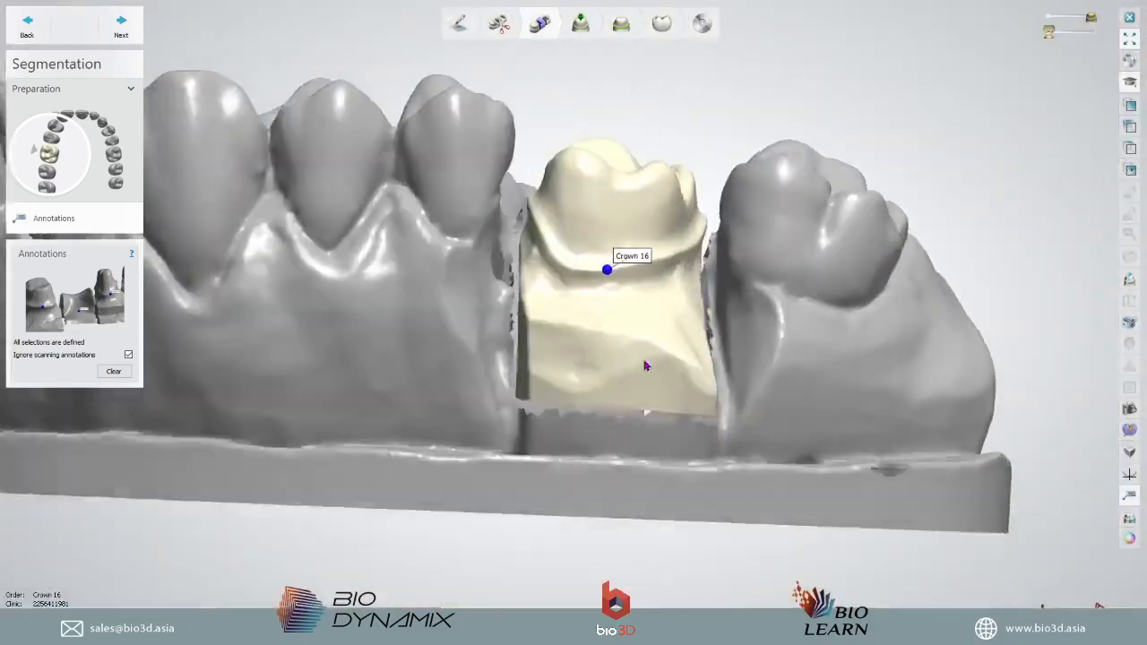
pyautogui.scroll(5, 685, 227)
pyautogui.moveTo(684, 227); pyautogui.dragTo(650, 285, button='right')
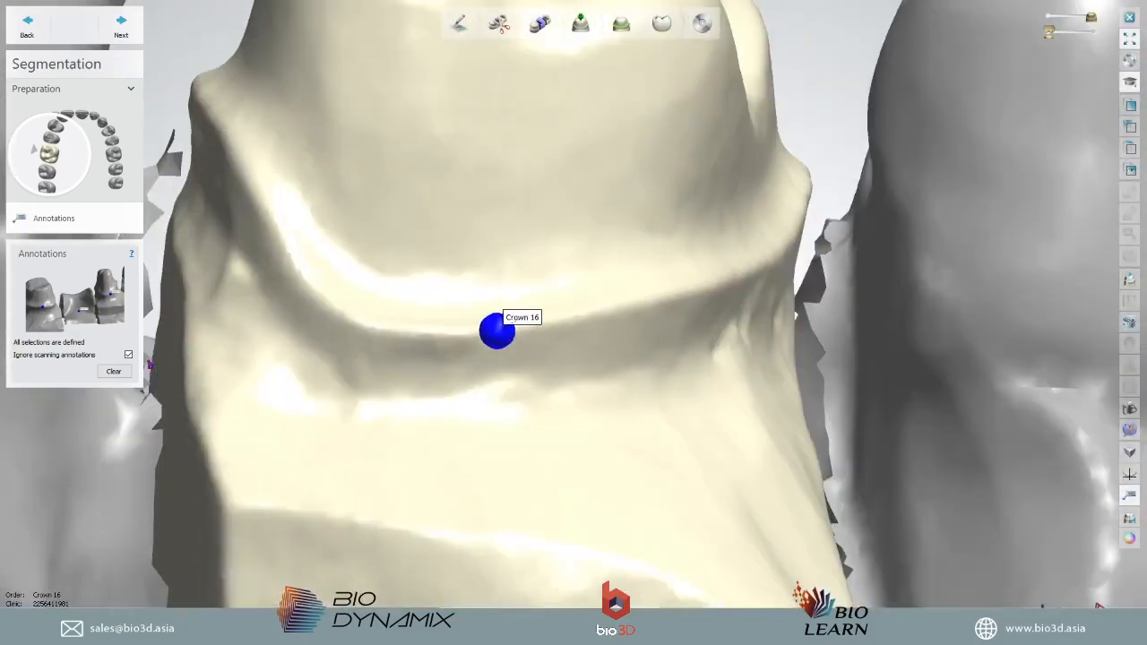
pyautogui.moveTo(506, 334); pyautogui.dragTo(545, 331)
pyautogui.scroll(-5, 200, 363)
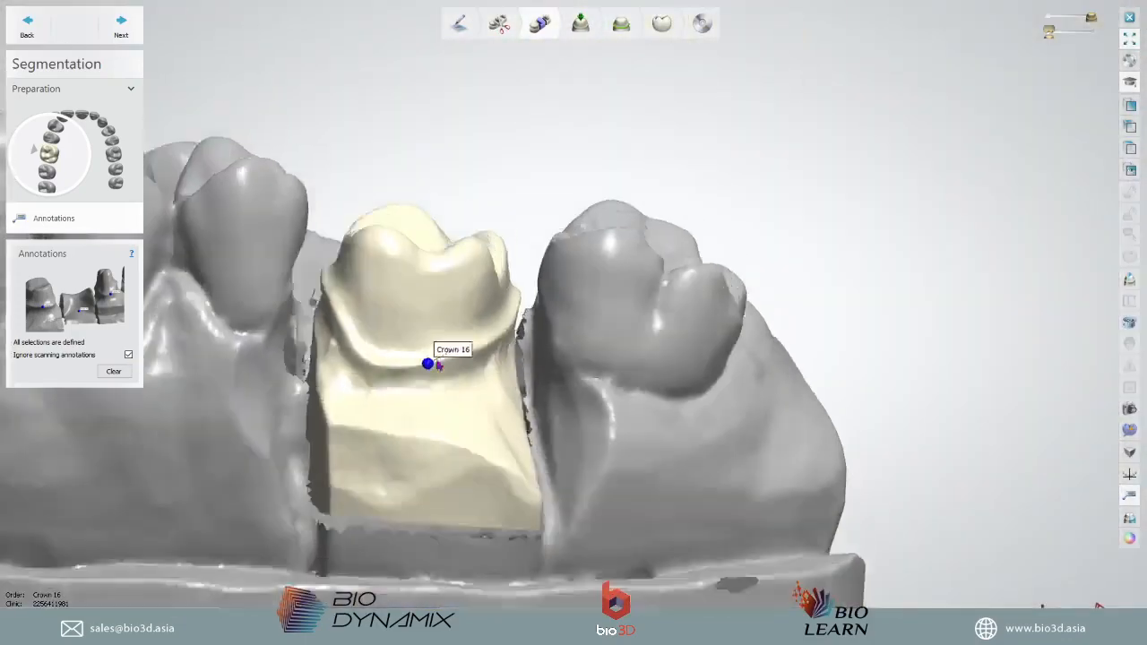
pyautogui.moveTo(438, 367); pyautogui.dragTo(456, 414, button='right')
pyautogui.moveTo(453, 411); pyautogui.dragTo(543, 402, button='middle')
pyautogui.click(128, 354)
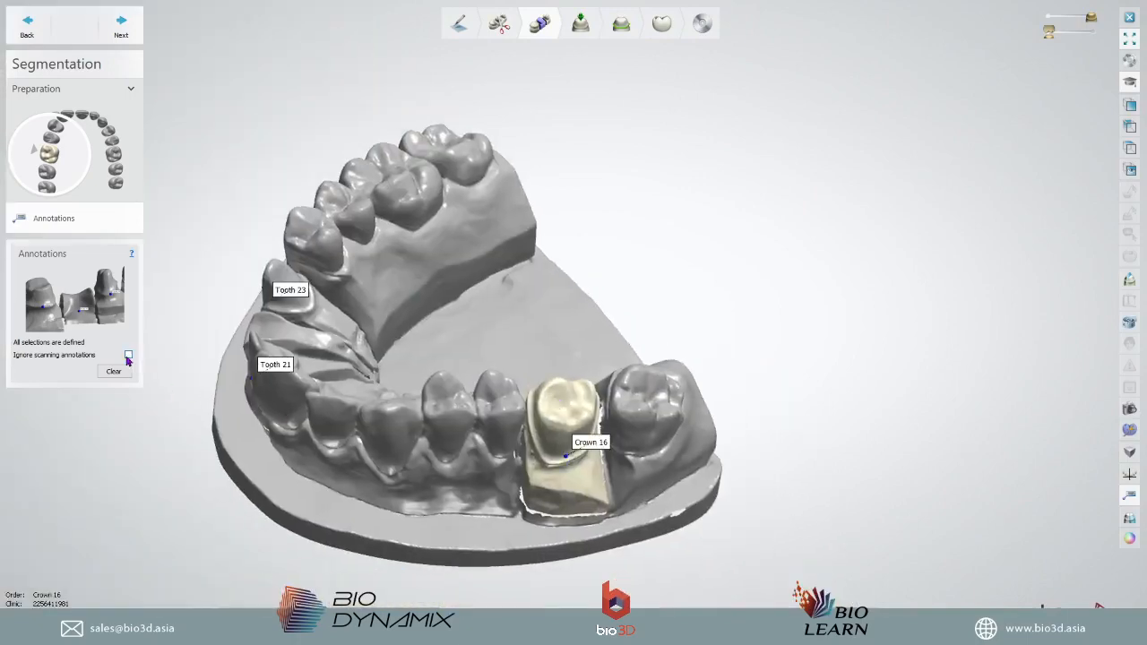
# - Ignore the scanning annotations, mark Crown 16 on the preparation's outer margin, and proceed to the insertion direction
pyautogui.click(128, 354)
pyautogui.scroll(5, 598, 461)
pyautogui.click(549, 471)
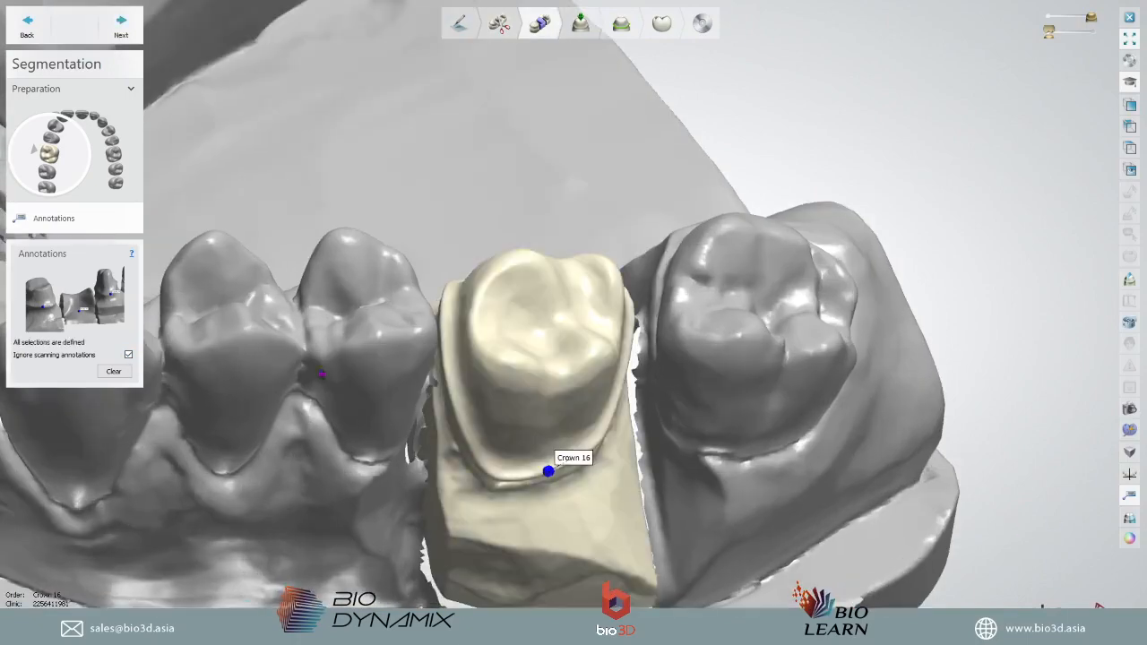
pyautogui.click(122, 34)
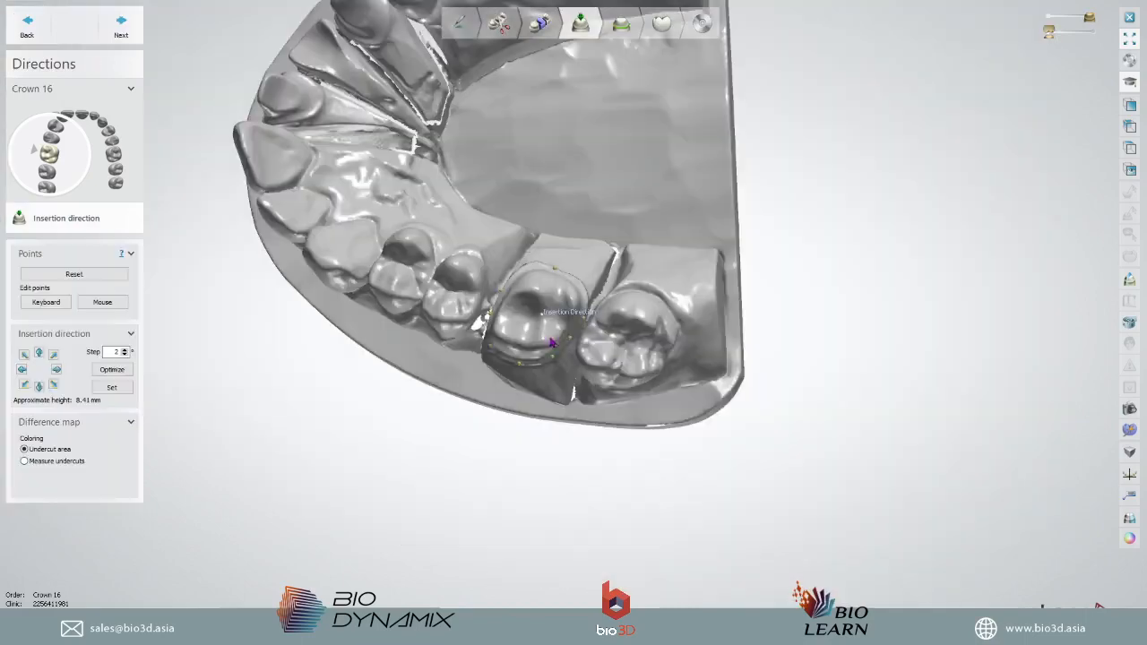
# - Show the scan's texture colors and examine the undercut areas below the Crown 16 margin
pyautogui.moveTo(574, 374); pyautogui.dragTo(642, 217, button='right')
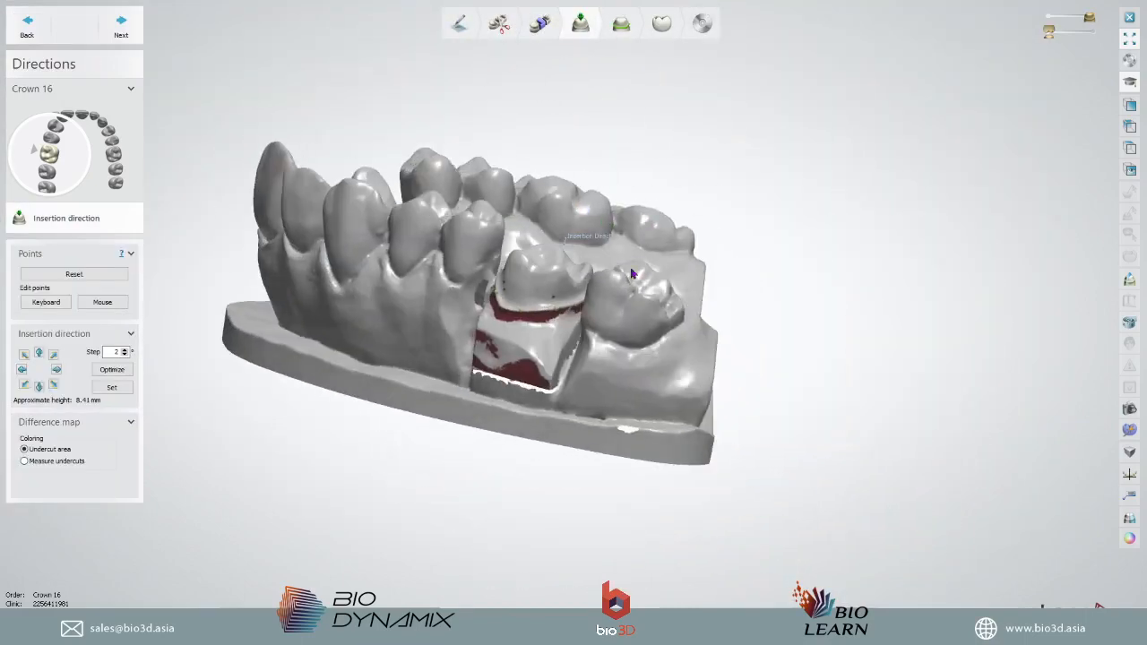
pyautogui.click(1129, 537)
pyautogui.moveTo(399, 315); pyautogui.dragTo(583, 416, button='right')
pyautogui.scroll(5, 622, 289)
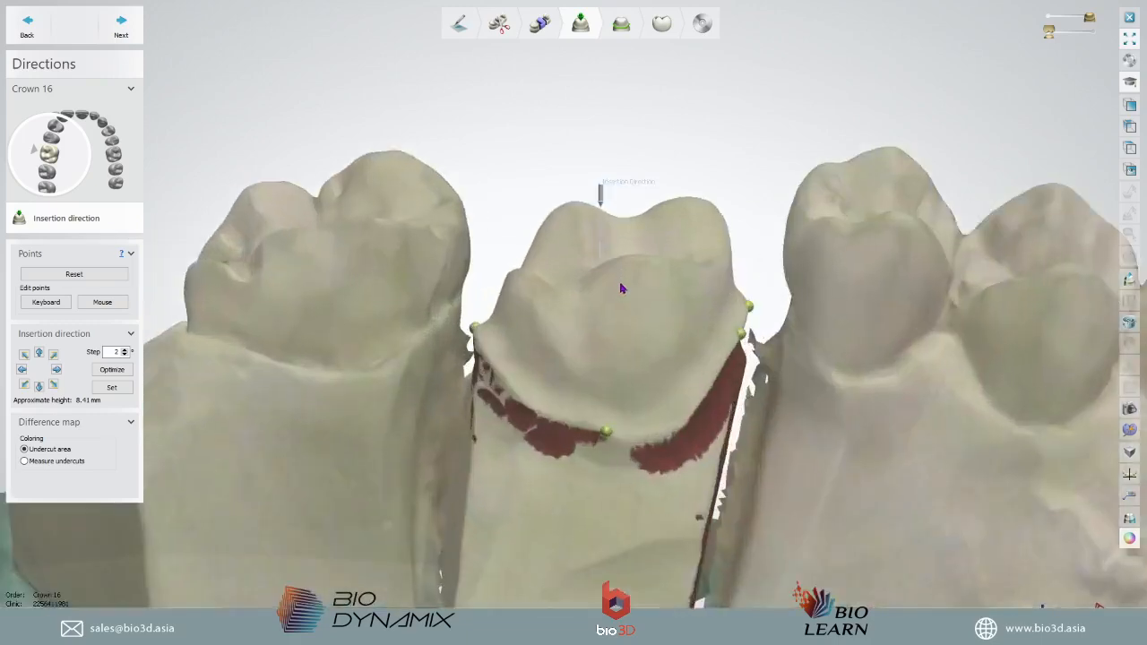
pyautogui.moveTo(621, 290); pyautogui.dragTo(561, 394, button='right')
pyautogui.scroll(-5, 824, 377)
pyautogui.scroll(5, 640, 323)
pyautogui.moveTo(640, 323); pyautogui.dragTo(561, 385, button='middle')
pyautogui.moveTo(561, 384); pyautogui.dragTo(557, 318, button='right')
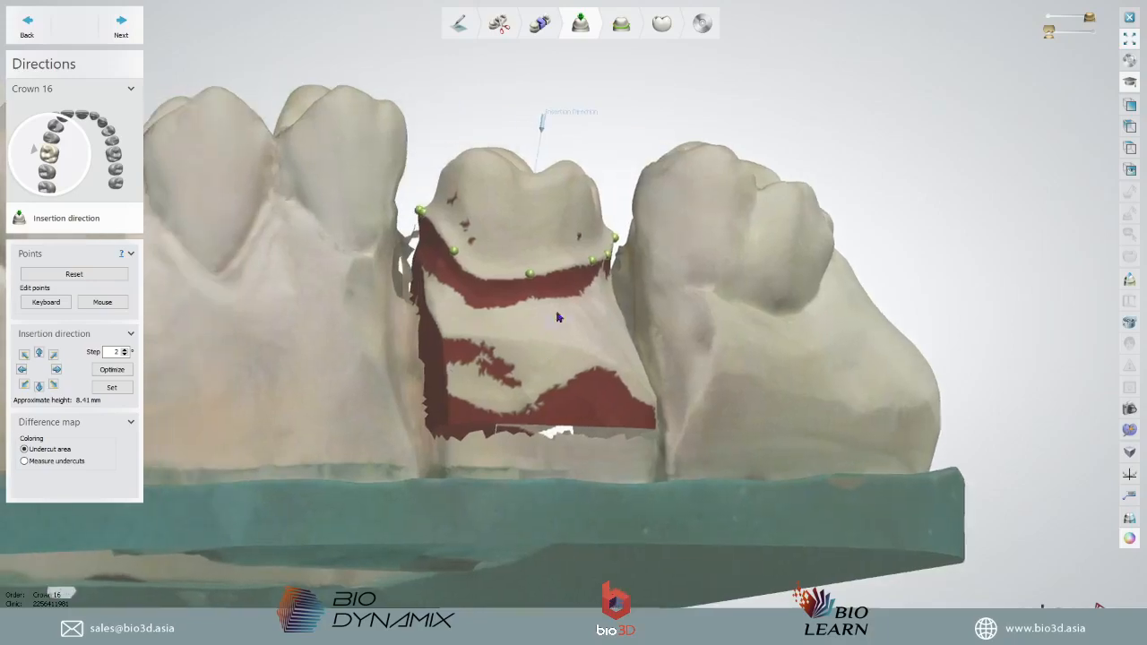
pyautogui.moveTo(636, 333); pyautogui.dragTo(684, 332, button='right')
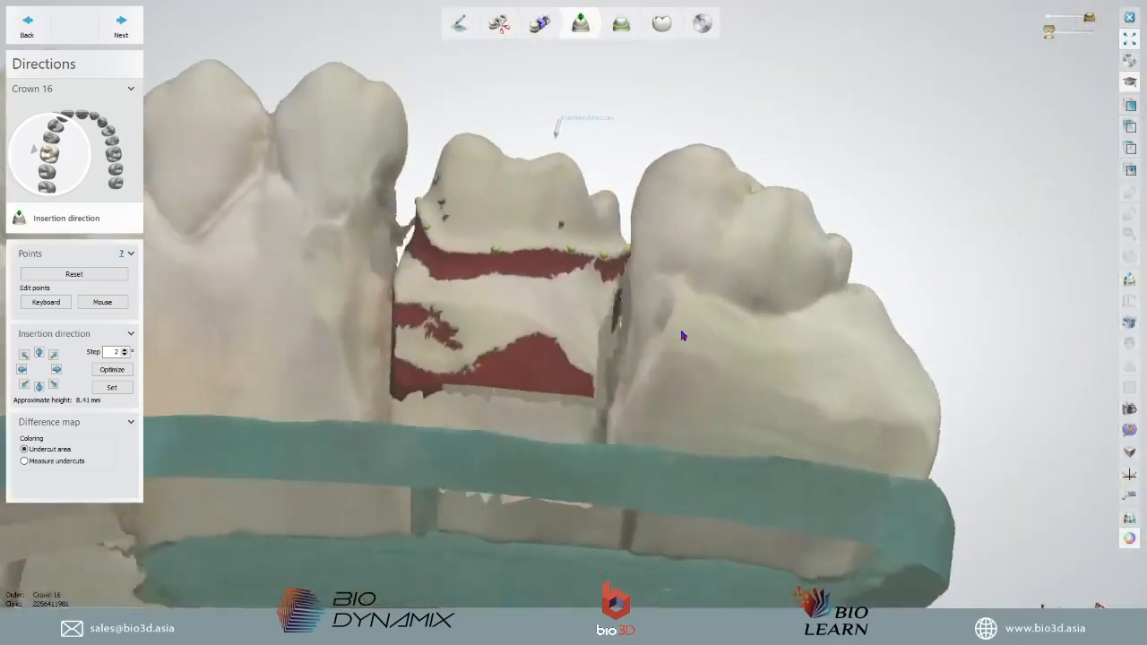
pyautogui.scroll(5, 452, 257)
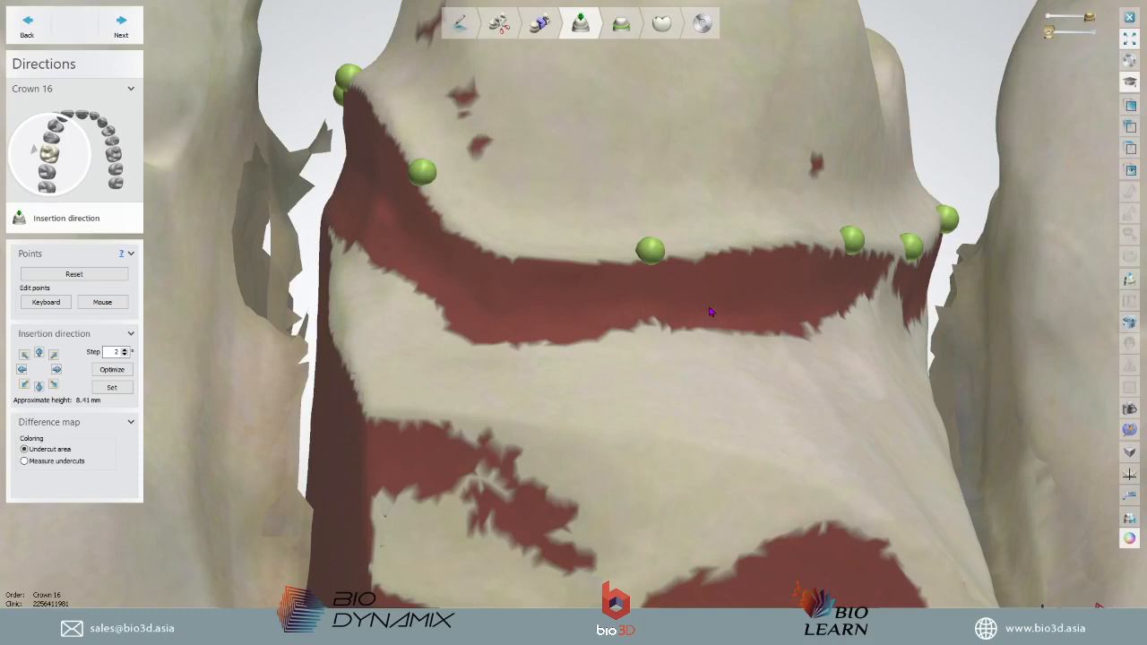
# - Tilt the Crown 16 insertion direction toward the premolars by one 2° step and one 15° step
pyautogui.moveTo(810, 212); pyautogui.dragTo(324, 182, button='right')
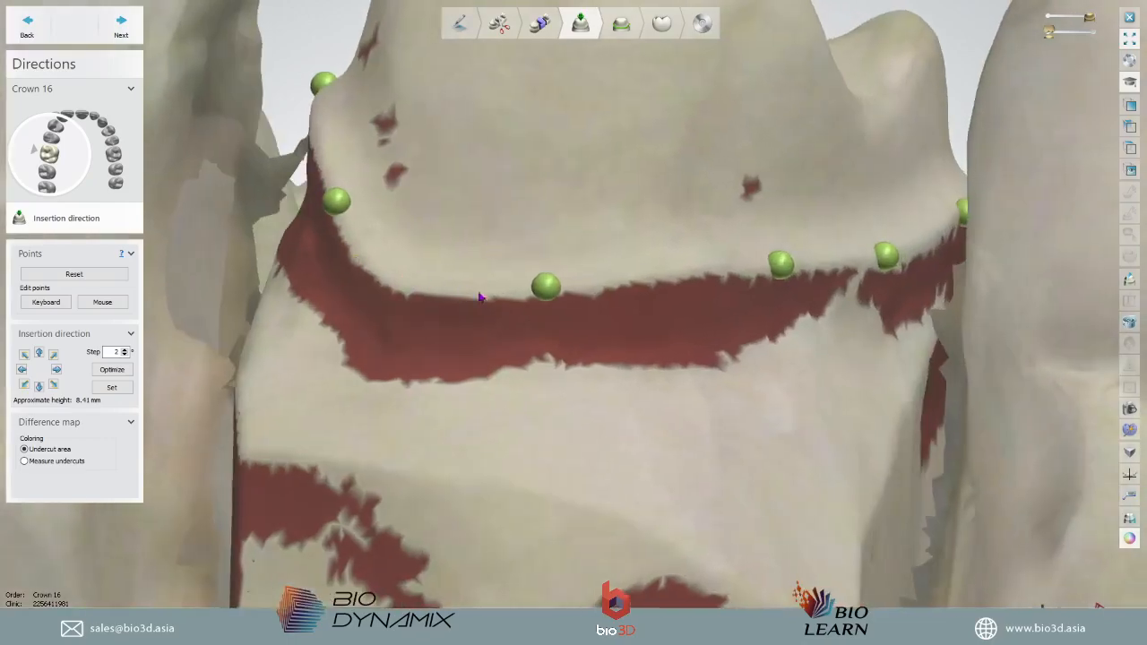
pyautogui.scroll(-5, 868, 271)
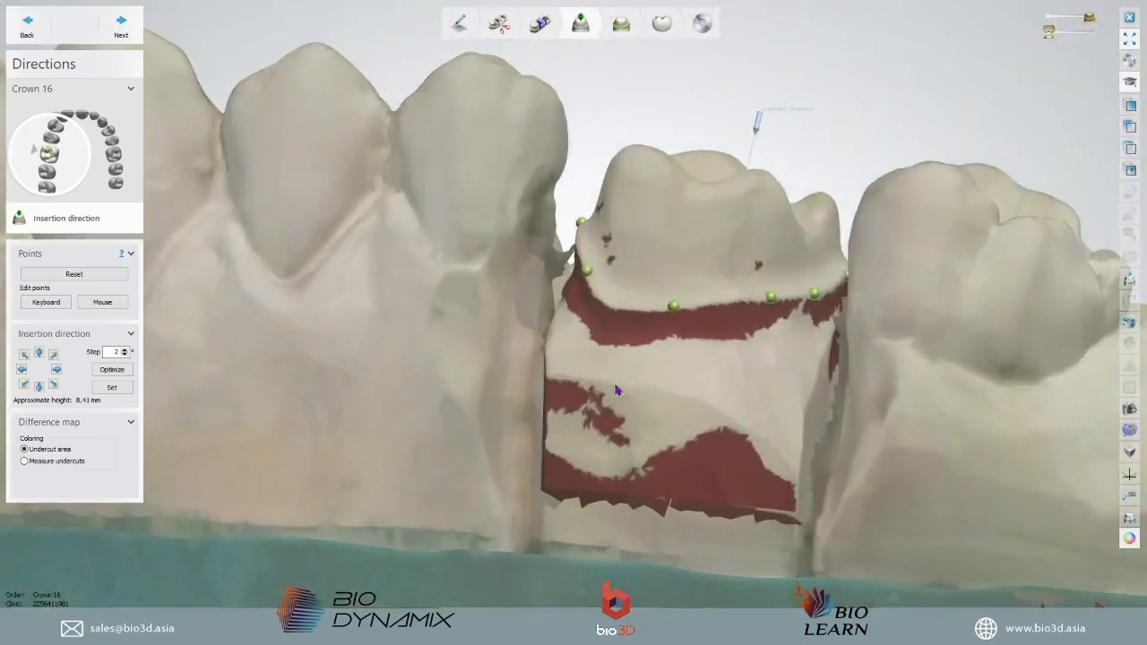
pyautogui.moveTo(547, 375)
pyautogui.mouseDown(button='right')
pyautogui.moveTo(546, 335)
pyautogui.moveTo(747, 353)
pyautogui.moveTo(752, 410)
pyautogui.moveTo(715, 425)
pyautogui.moveTo(814, 418)
pyautogui.moveTo(792, 450)
pyautogui.moveTo(528, 336)
pyautogui.moveTo(586, 340)
pyautogui.moveTo(551, 386)
pyautogui.mouseUp(button='right')
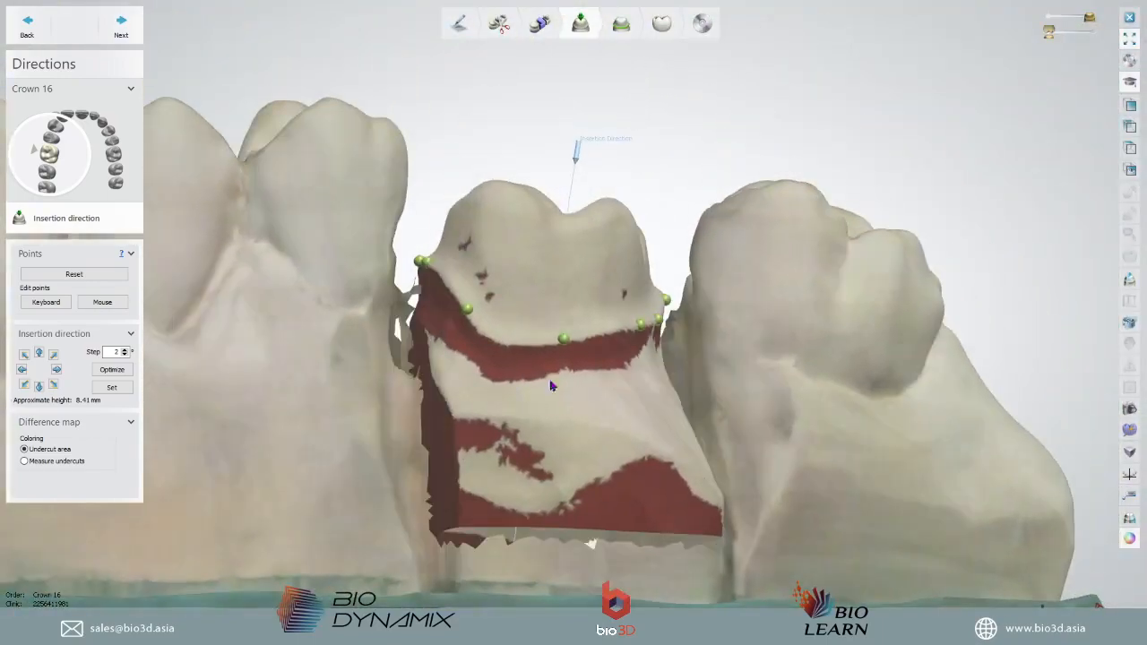
pyautogui.click(22, 371)
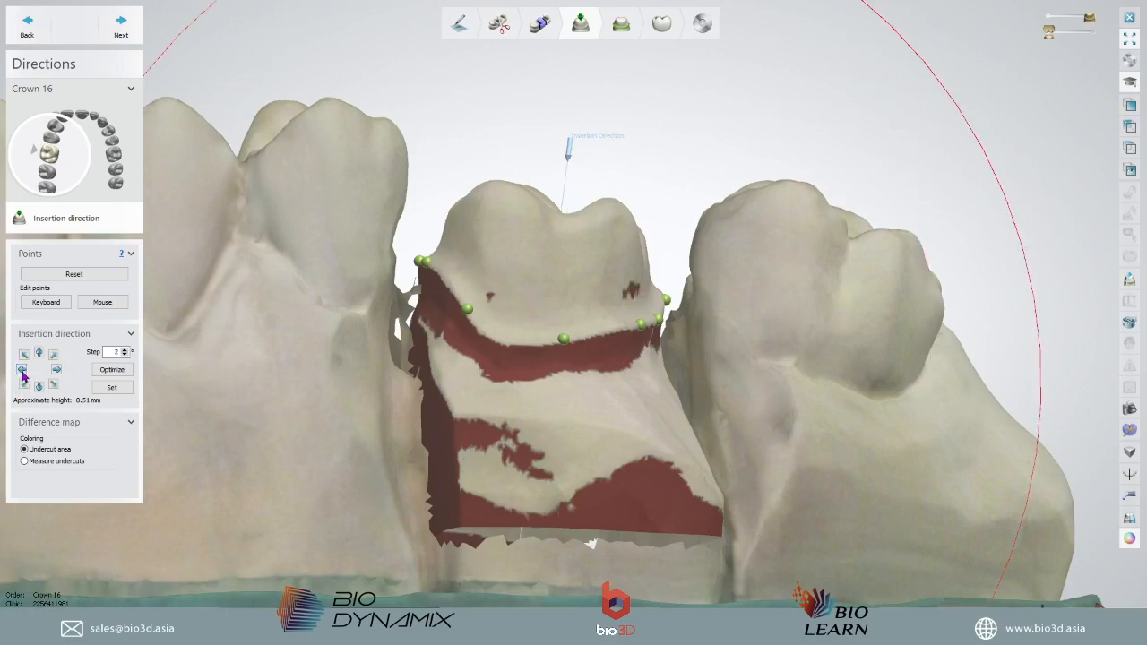
pyautogui.doubleClick(120, 352)
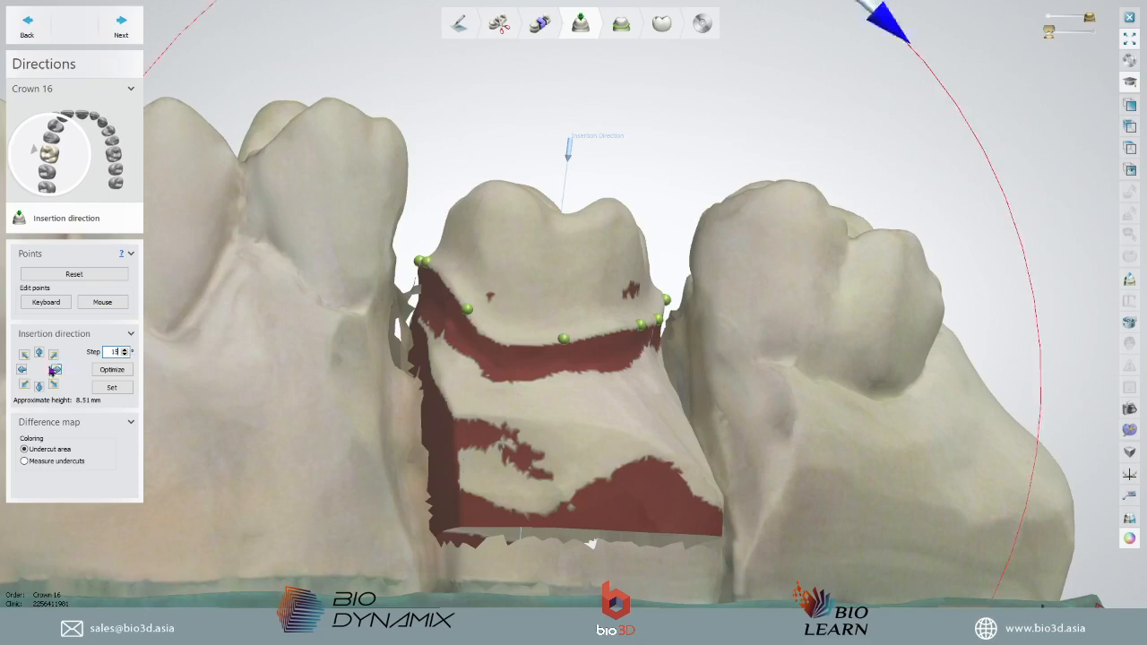
pyautogui.click(23, 369)
# - Examine the undercut areas on the preparation walls and below the margin with the tilted insertion direction
pyautogui.moveTo(551, 325); pyautogui.dragTo(555, 280, button='right')
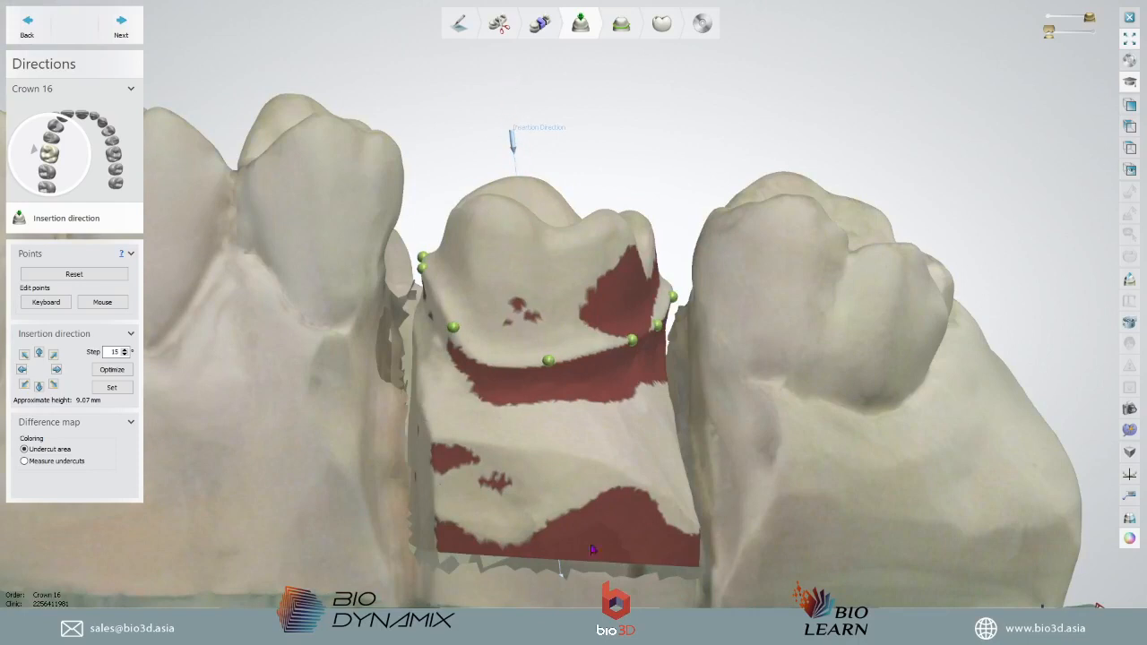
pyautogui.moveTo(591, 549); pyautogui.dragTo(628, 478, button='right')
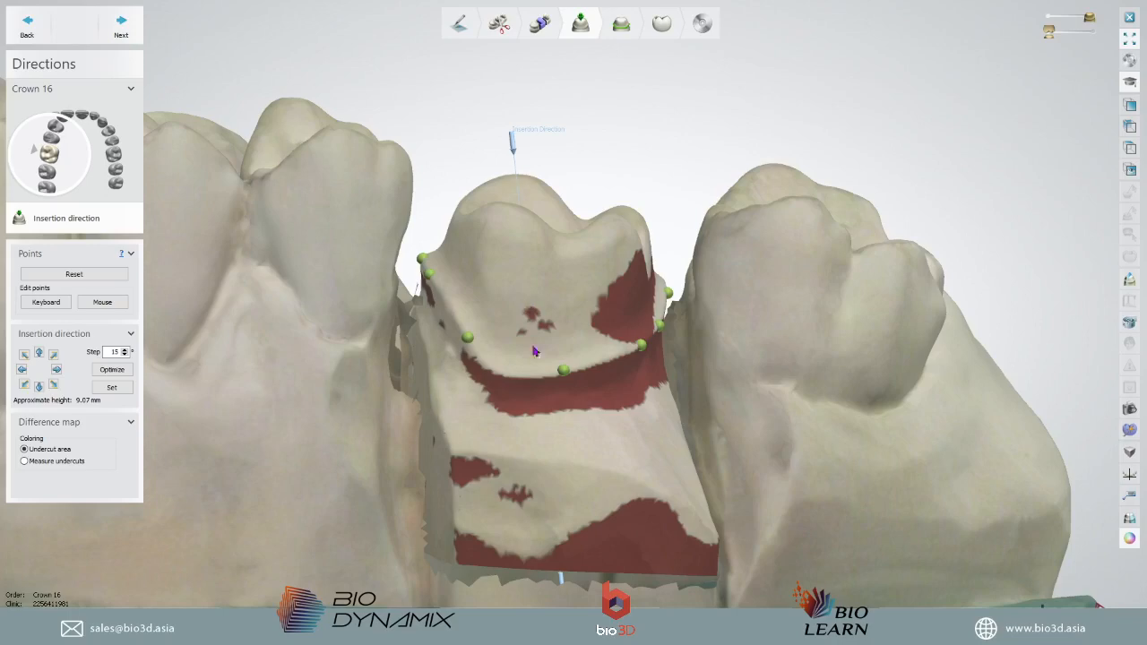
pyautogui.scroll(5, 610, 328)
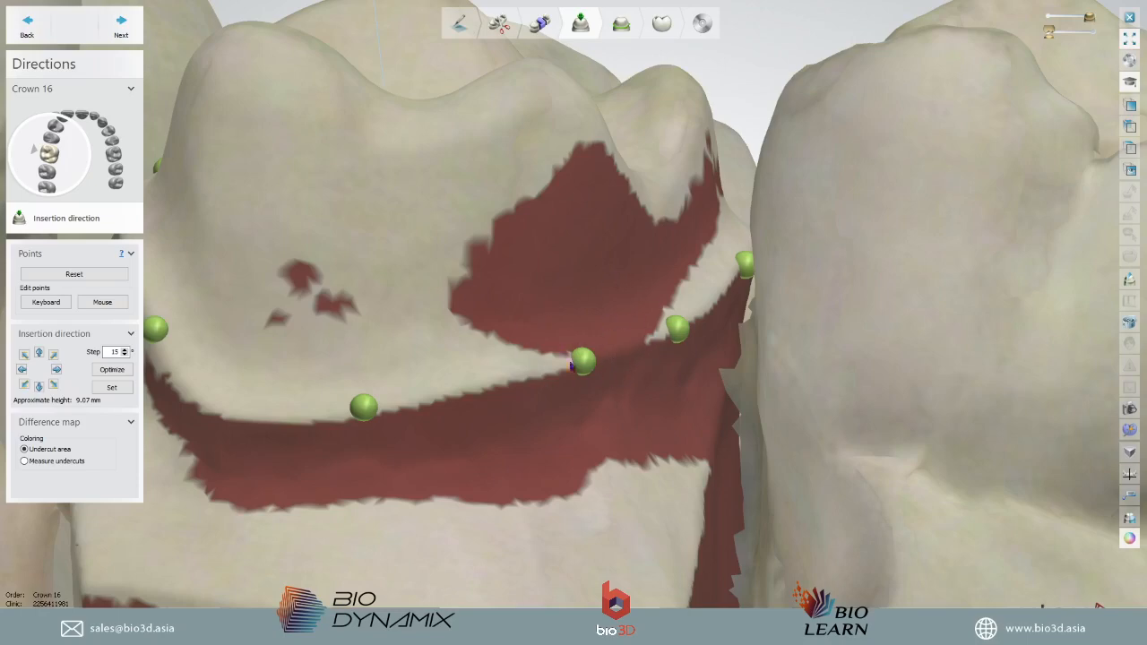
pyautogui.scroll(-4, 605, 354)
pyautogui.moveTo(606, 354)
pyautogui.mouseDown(button='right')
pyautogui.moveTo(640, 351)
pyautogui.moveTo(622, 362)
pyautogui.mouseUp(button='right')
pyautogui.scroll(3, 622, 362)
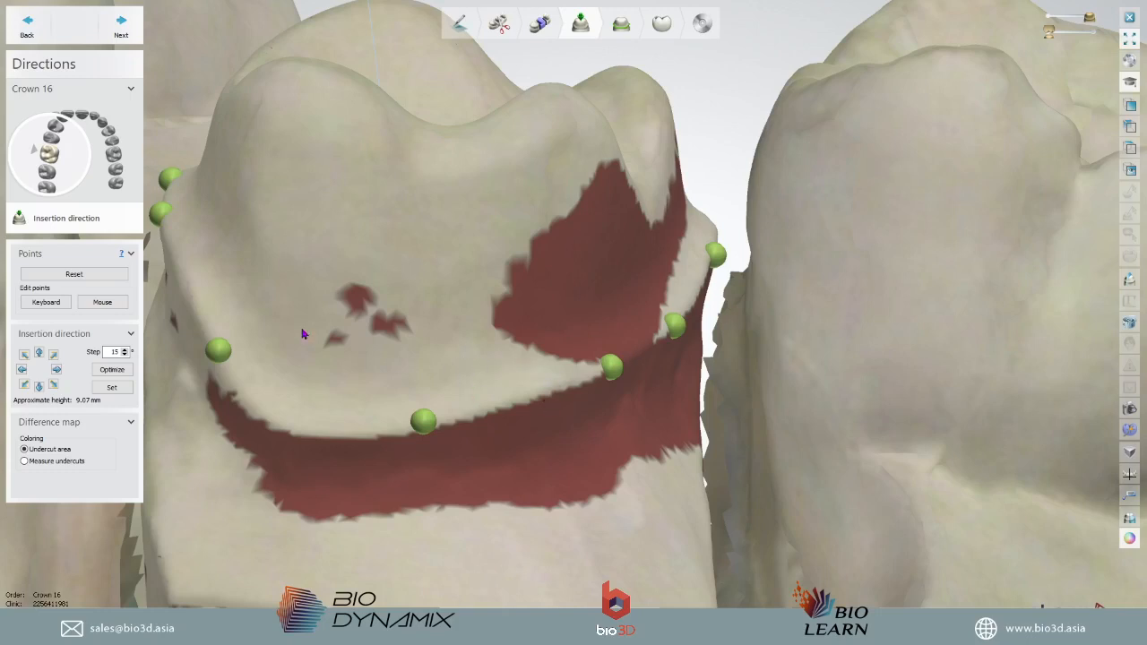
pyautogui.scroll(-3, 315, 319)
pyautogui.moveTo(388, 318); pyautogui.dragTo(560, 359, button='middle')
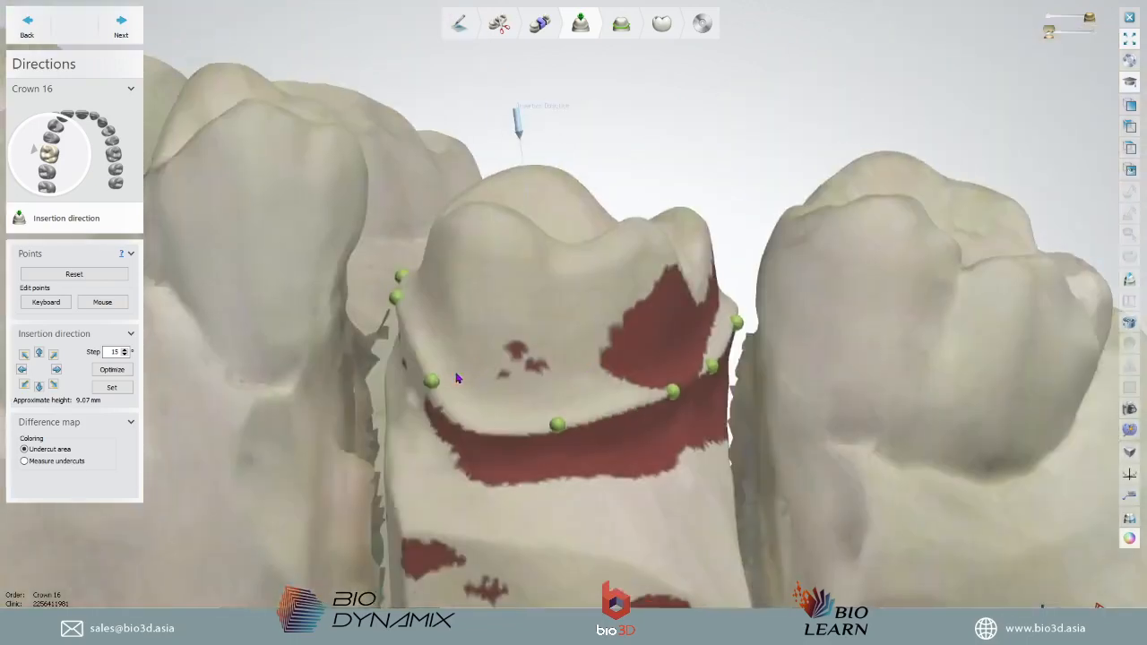
pyautogui.moveTo(456, 374); pyautogui.dragTo(480, 395, button='right')
pyautogui.scroll(-4, 479, 396)
# - Optimize the Crown 16 insertion direction automatically and check the undercut areas from the side and from above
pyautogui.click(108, 372)
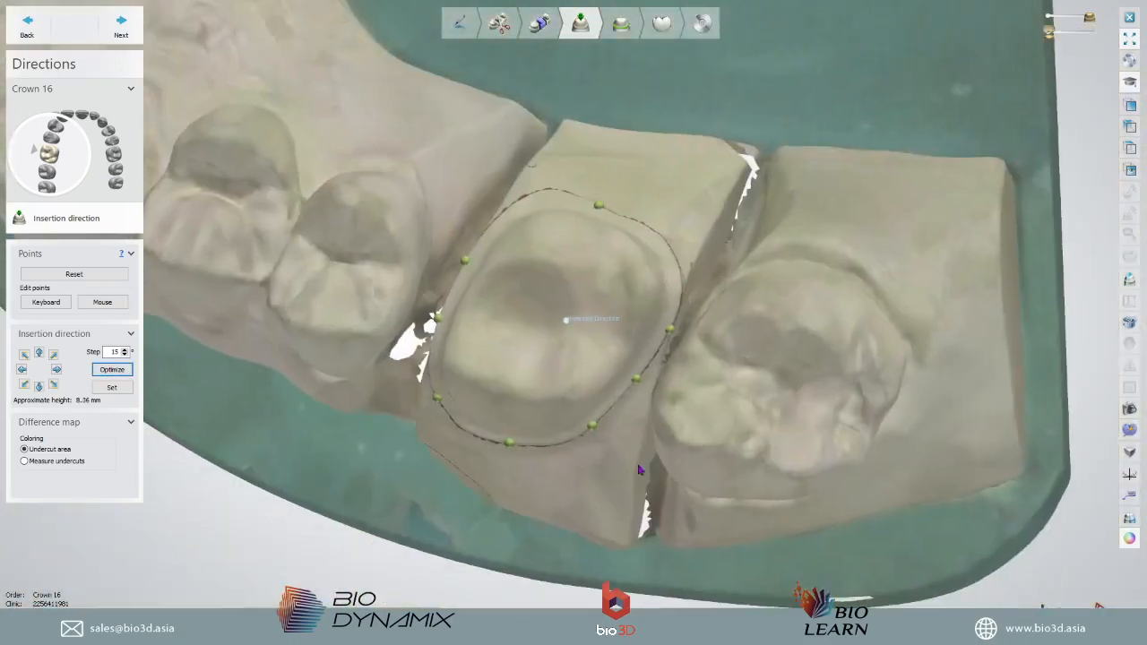
pyautogui.moveTo(653, 490); pyautogui.dragTo(674, 387, button='right')
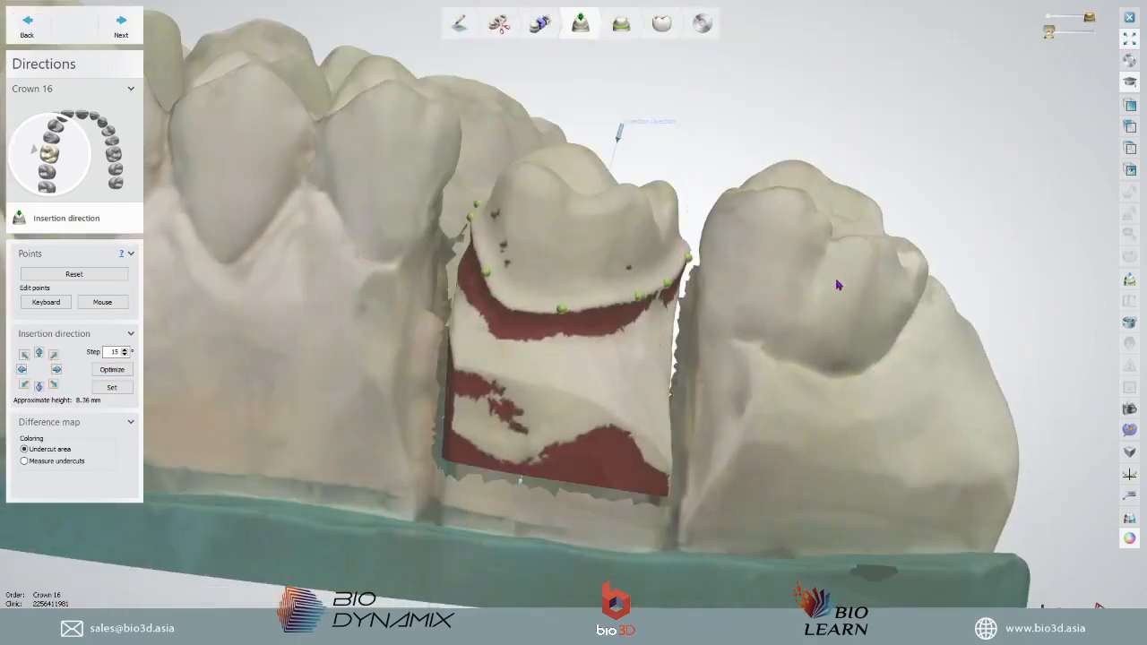
pyautogui.moveTo(875, 337); pyautogui.dragTo(773, 432, button='right')
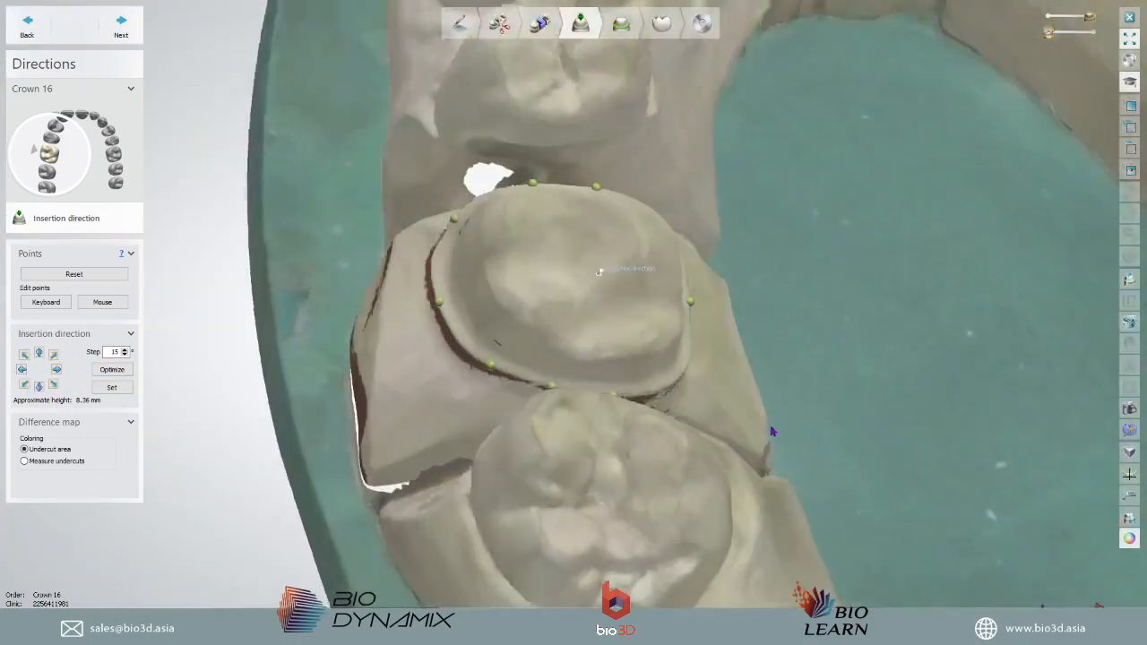
# - Set the Crown 16 insertion direction from the current view, trying a strongly tilted view and a more occlusal view
pyautogui.click(112, 388)
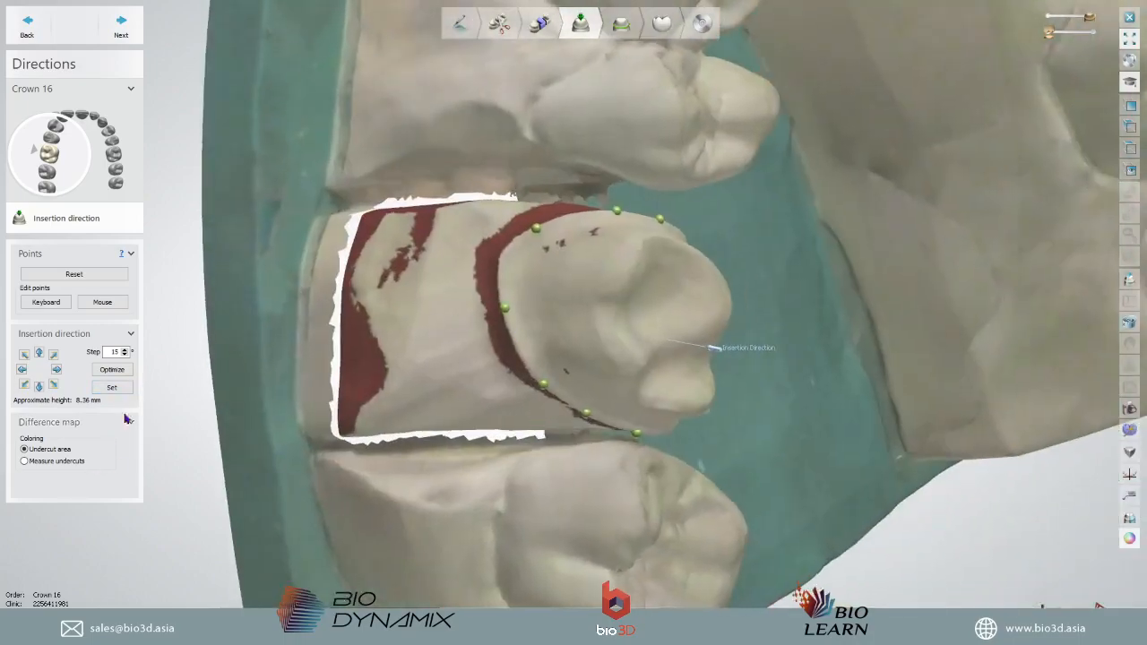
pyautogui.moveTo(557, 414); pyautogui.dragTo(584, 412, button='right')
pyautogui.moveTo(608, 494); pyautogui.dragTo(416, 172, button='right')
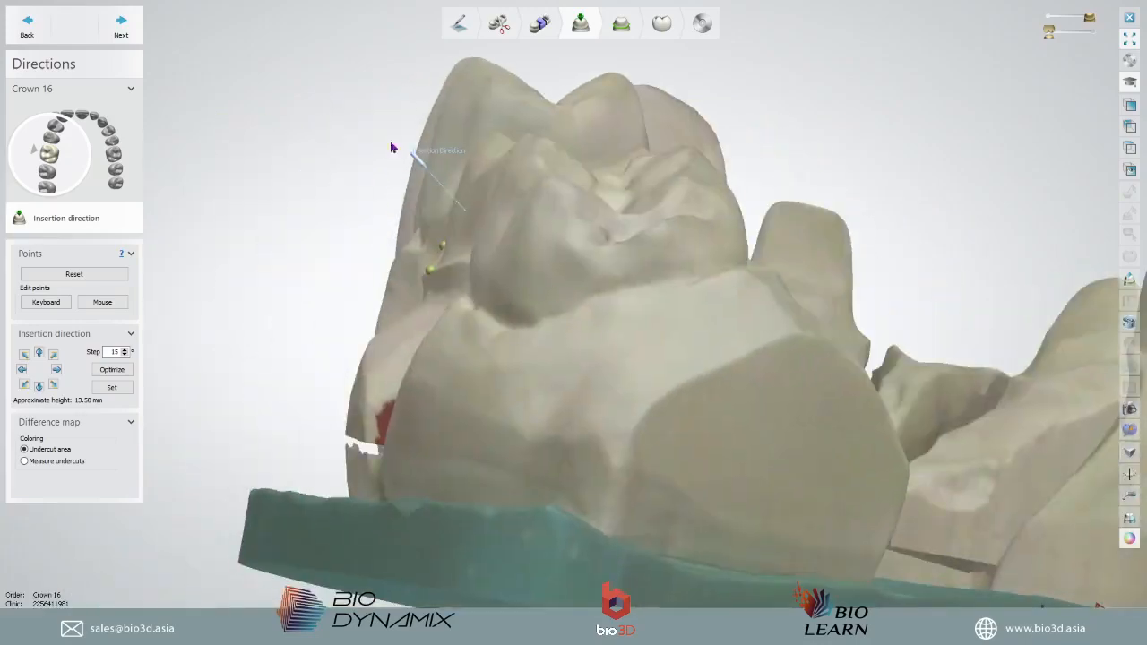
pyautogui.moveTo(698, 376); pyautogui.dragTo(681, 492, button='right')
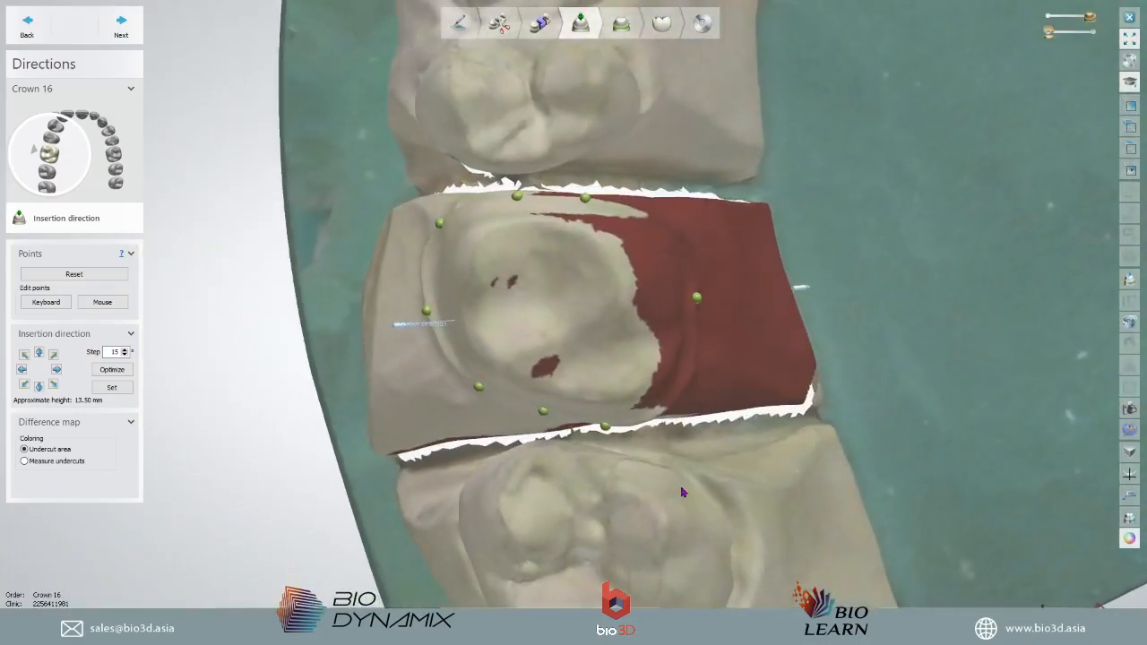
pyautogui.moveTo(664, 379); pyautogui.dragTo(205, 406, button='right')
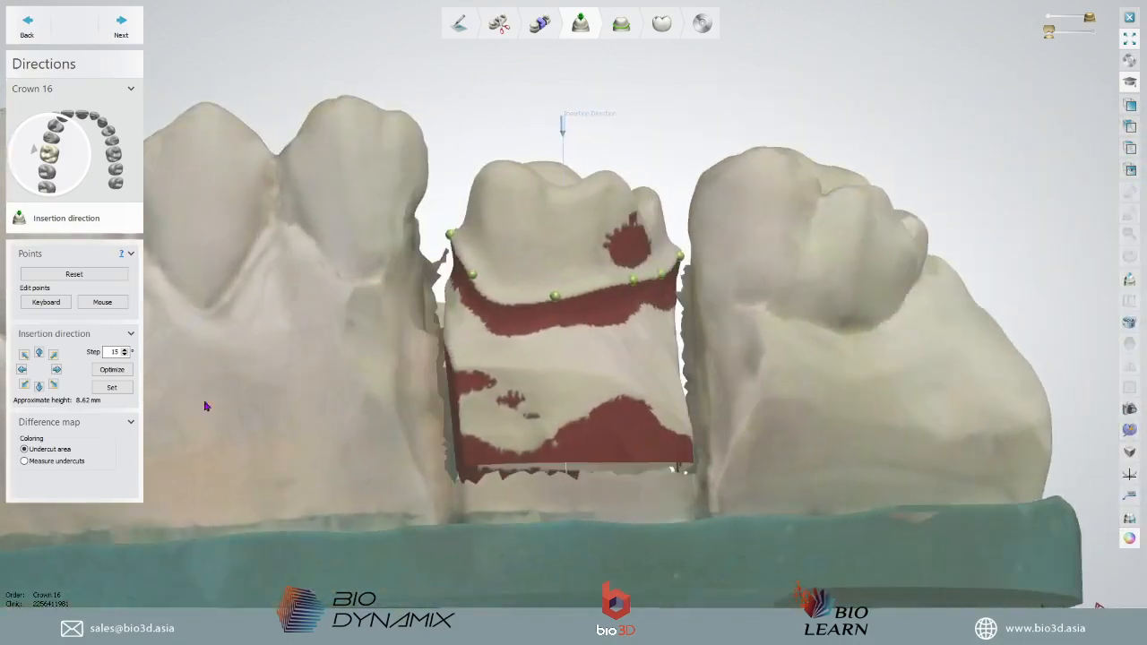
# - Return the insertion direction step to 2° and optimize the Crown 16 insertion direction automatically
pyautogui.moveTo(776, 305)
pyautogui.mouseDown(button='right')
pyautogui.moveTo(776, 364)
pyautogui.moveTo(776, 317)
pyautogui.mouseUp(button='right')
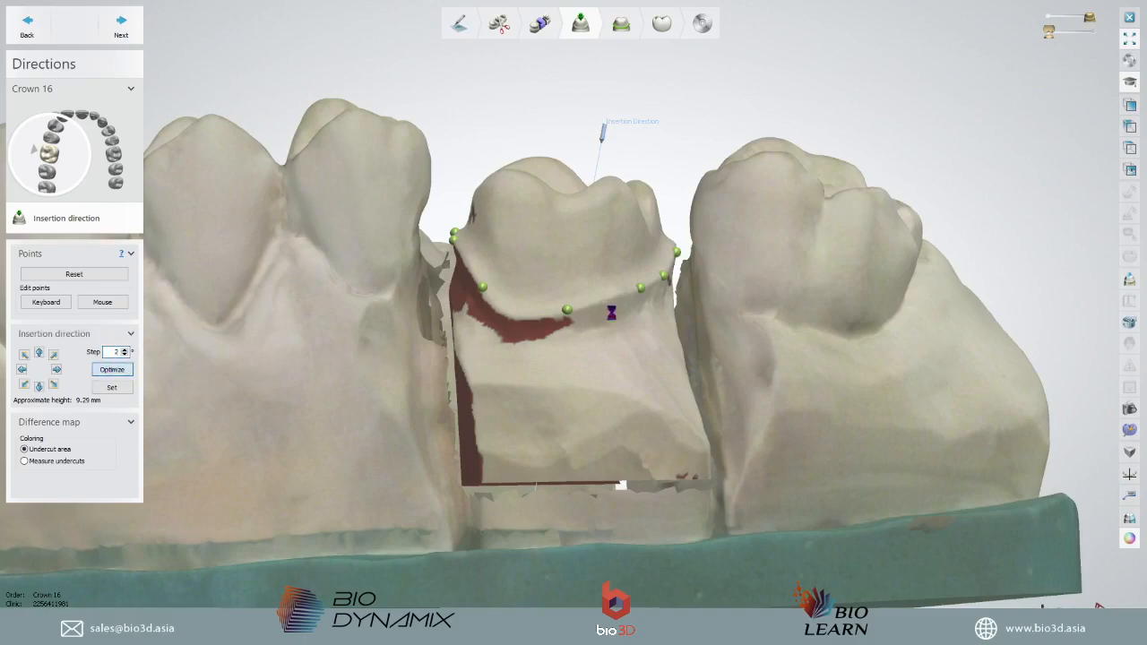
pyautogui.moveTo(693, 348); pyautogui.dragTo(780, 349, button='right')
pyautogui.scroll(-3, 606, 399)
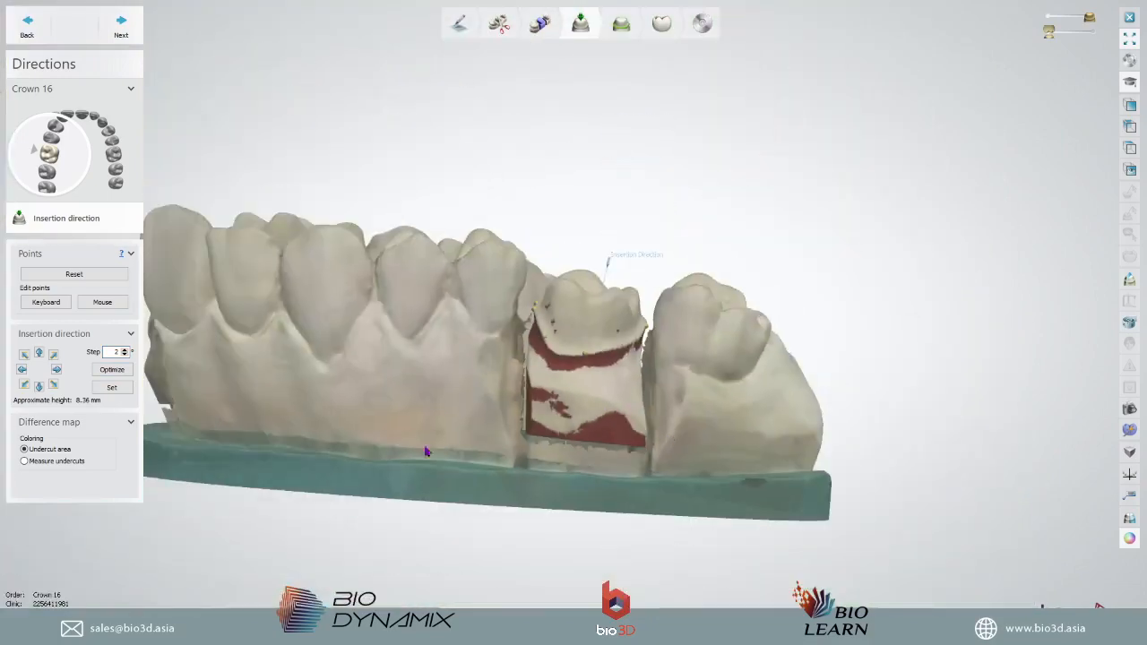
pyautogui.moveTo(424, 451); pyautogui.dragTo(501, 466, button='right')
# - Hide the surrounding upper scan to inspect the isolated preparation's undercuts, then show the scan again
pyautogui.click(1052, 18)
pyautogui.moveTo(585, 455); pyautogui.dragTo(1058, 371, button='right')
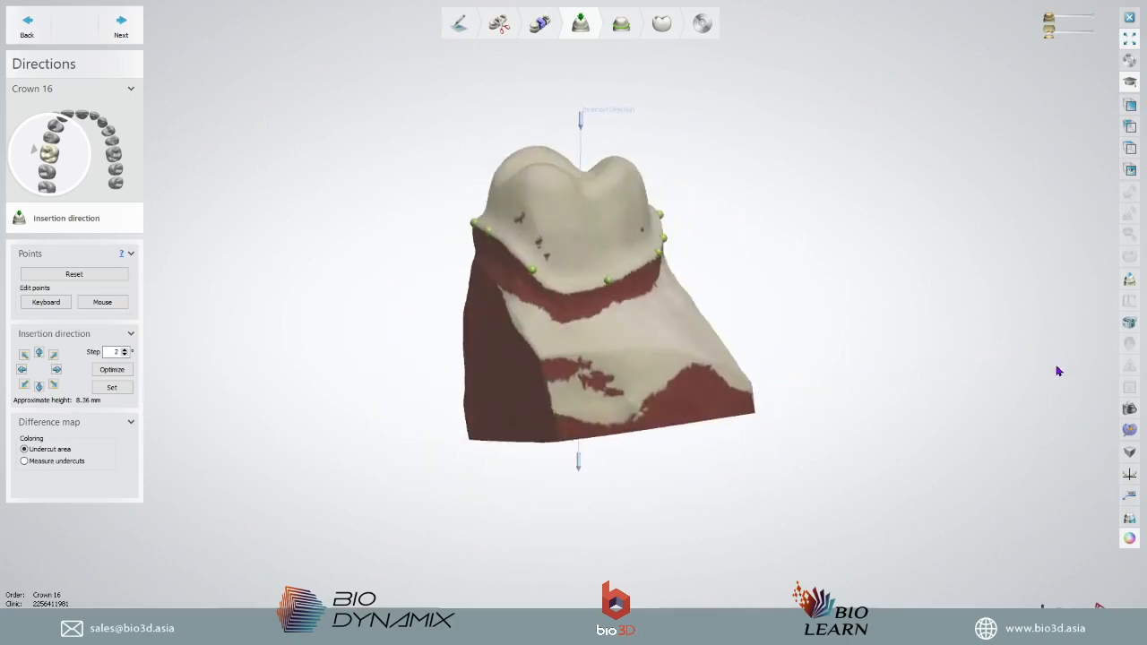
pyautogui.click(1094, 18)
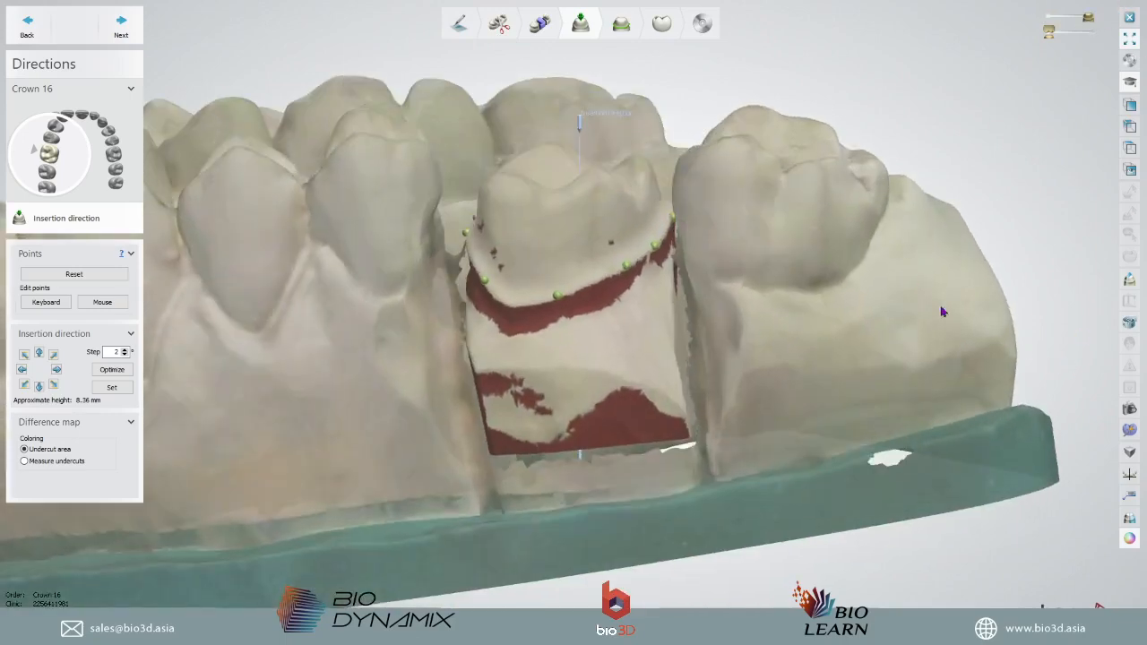
# - Turn off the scan's texture colors, check the undercuts around Crown 16, and proceed to the margin line
pyautogui.moveTo(1024, 495); pyautogui.dragTo(725, 295, button='right')
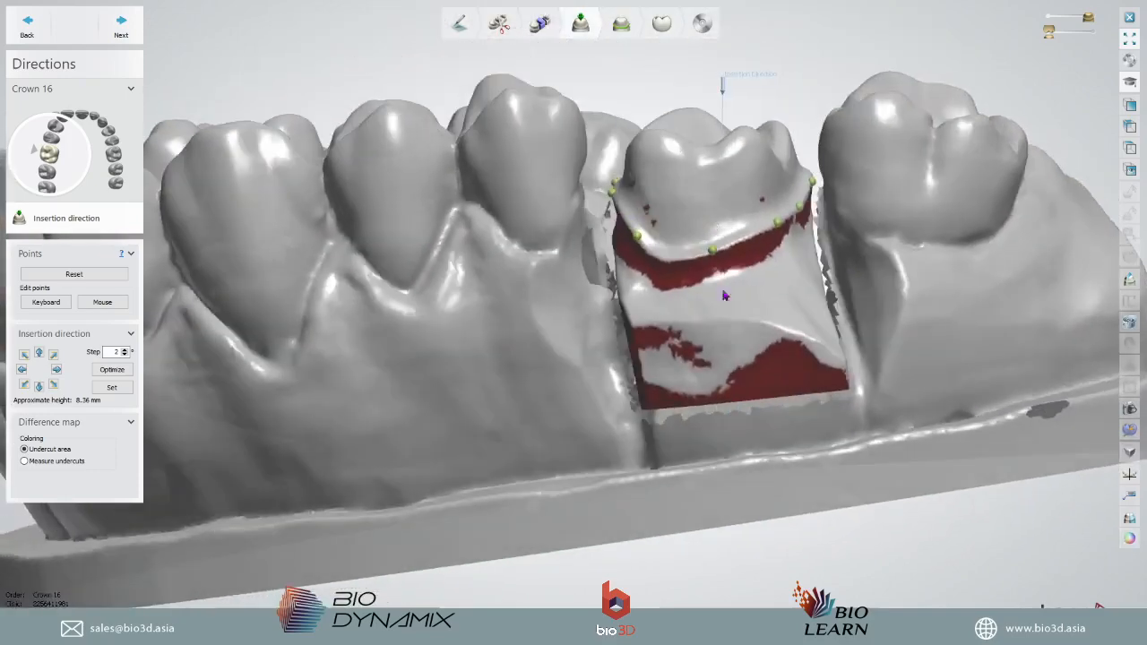
pyautogui.scroll(5, 735, 421)
pyautogui.moveTo(753, 445); pyautogui.dragTo(566, 432, button='right')
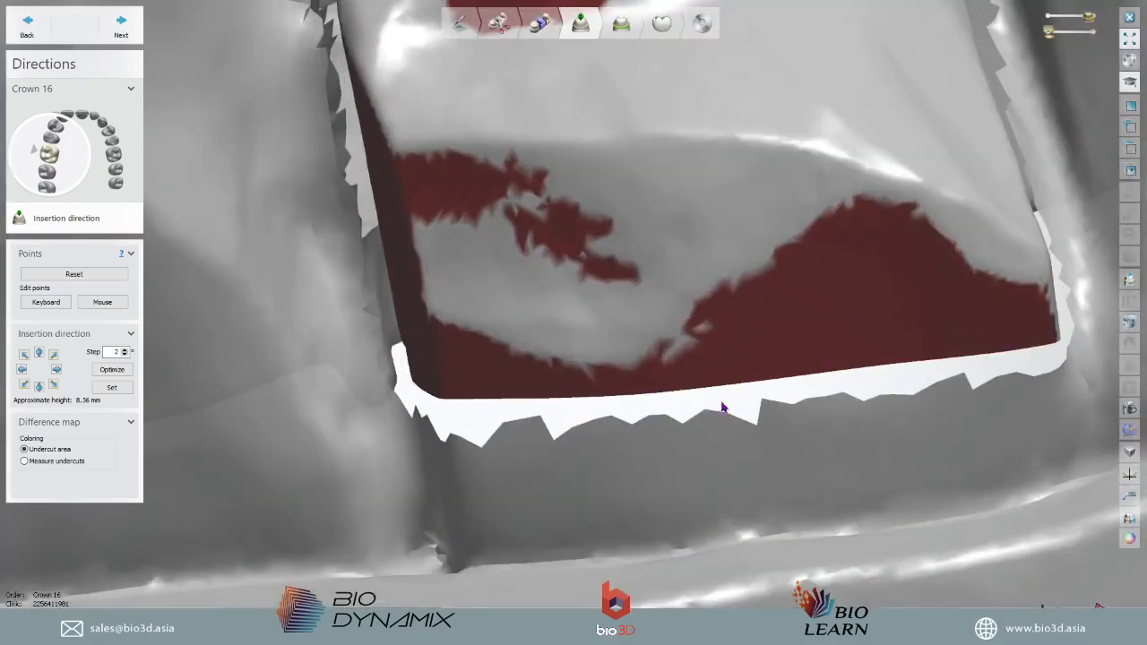
pyautogui.scroll(-5, 727, 433)
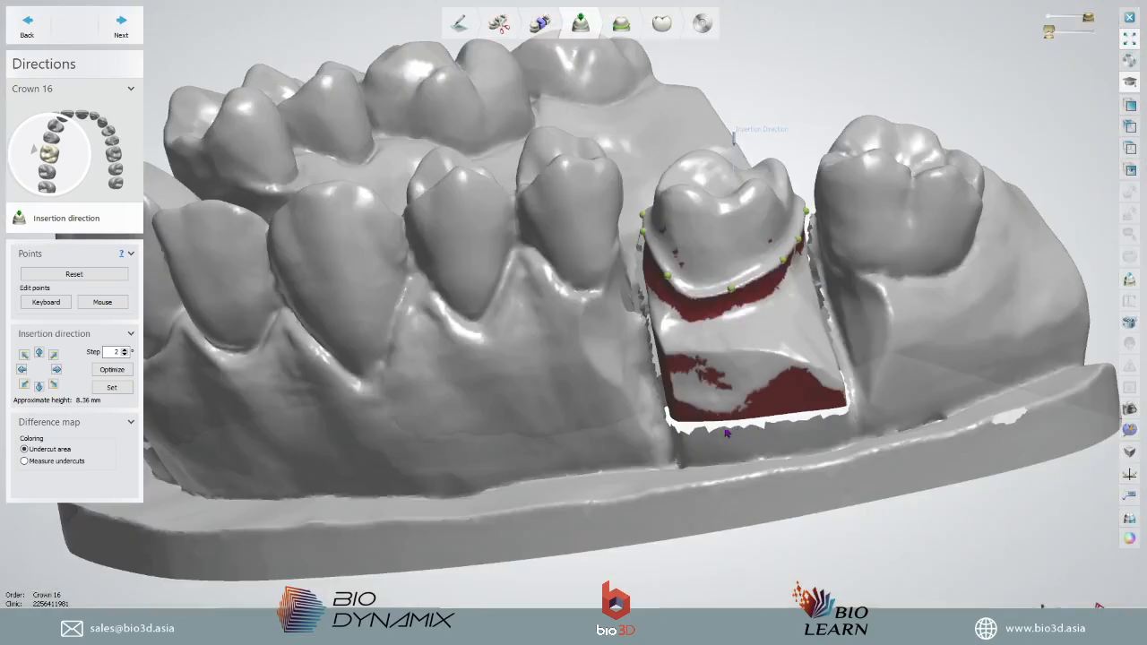
pyautogui.scroll(-5, 560, 424)
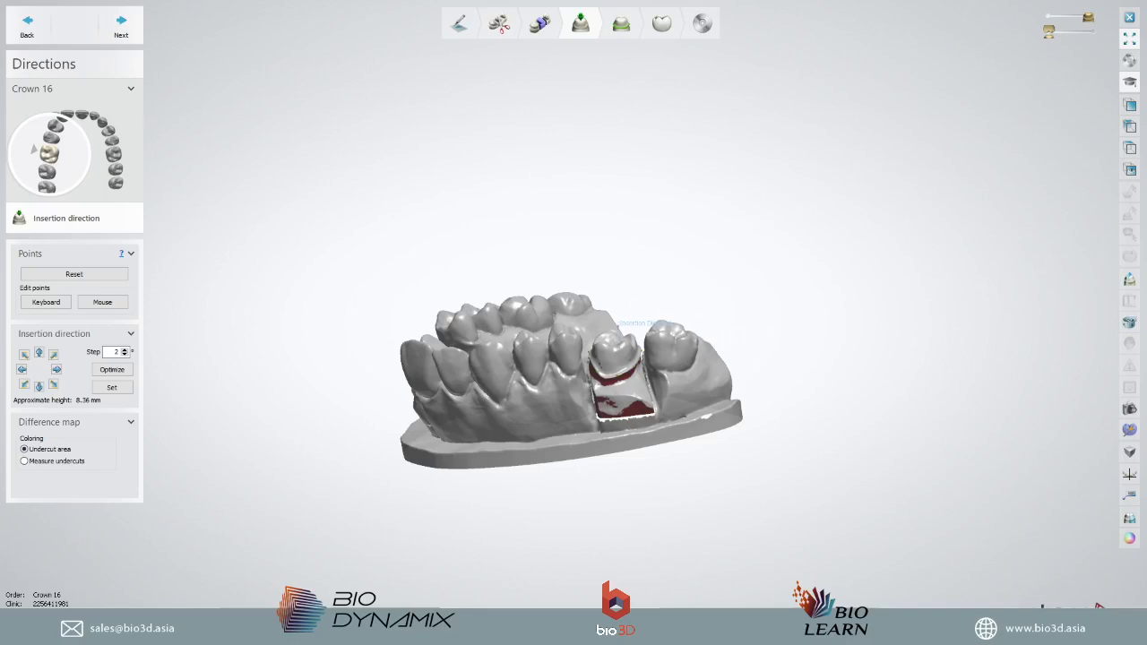
pyautogui.moveTo(776, 302); pyautogui.dragTo(633, 371, button='right')
pyautogui.scroll(5, 633, 371)
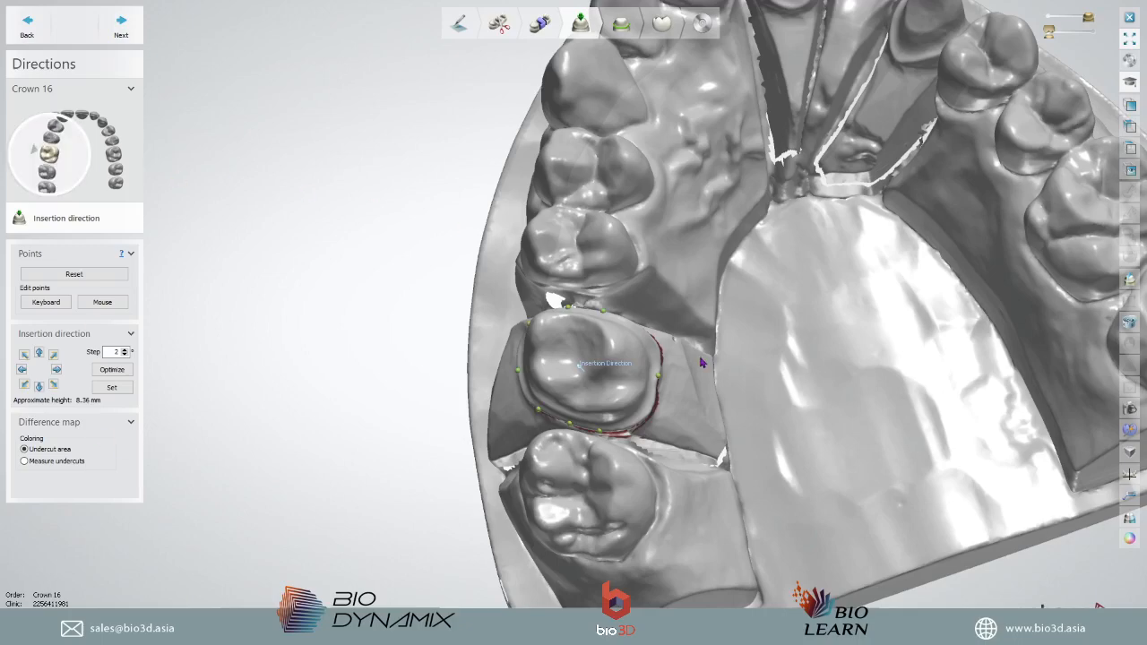
pyautogui.moveTo(704, 362); pyautogui.dragTo(774, 320, button='right')
pyautogui.scroll(3, 534, 394)
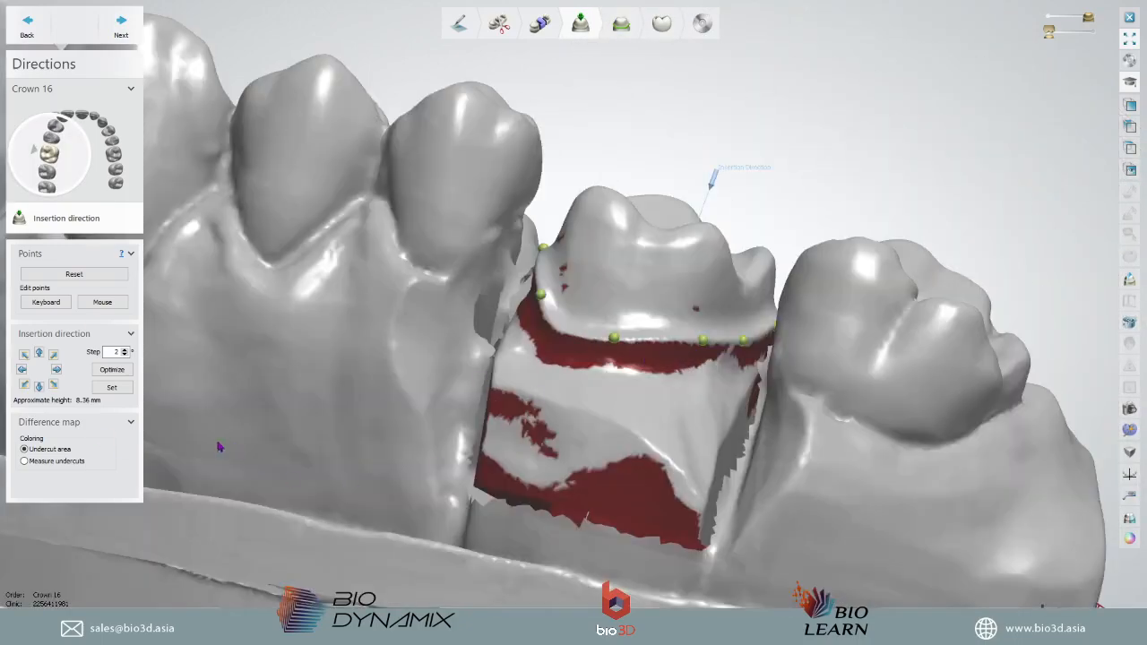
pyautogui.click(119, 34)
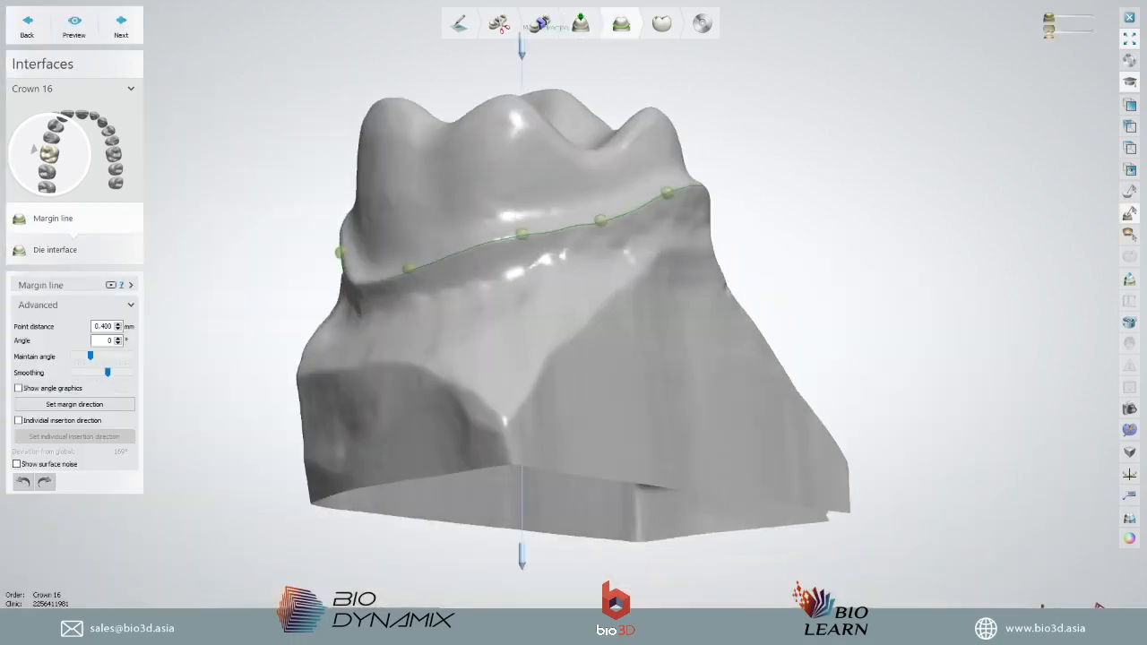
# - Adjust the Crown 16 margin line near a corner of the preparation so it follows the shoulder's outer edge
pyautogui.moveTo(612, 309)
pyautogui.mouseDown(button='right')
pyautogui.moveTo(510, 319)
pyautogui.moveTo(586, 339)
pyautogui.moveTo(466, 384)
pyautogui.moveTo(726, 385)
pyautogui.moveTo(604, 310)
pyautogui.mouseUp(button='right')
pyautogui.scroll(5, 643, 410)
pyautogui.scroll(-5, 644, 410)
pyautogui.moveTo(632, 466); pyautogui.dragTo(716, 421, button='right')
pyautogui.moveTo(495, 359)
pyautogui.mouseDown(button='right')
pyautogui.moveTo(660, 418)
pyautogui.moveTo(696, 367)
pyautogui.moveTo(877, 359)
pyautogui.moveTo(937, 371)
pyautogui.moveTo(871, 415)
pyautogui.moveTo(671, 335)
pyautogui.moveTo(563, 412)
pyautogui.moveTo(426, 347)
pyautogui.moveTo(484, 341)
pyautogui.mouseUp(button='right')
pyautogui.scroll(4, 460, 267)
pyautogui.moveTo(475, 271); pyautogui.dragTo(528, 296)
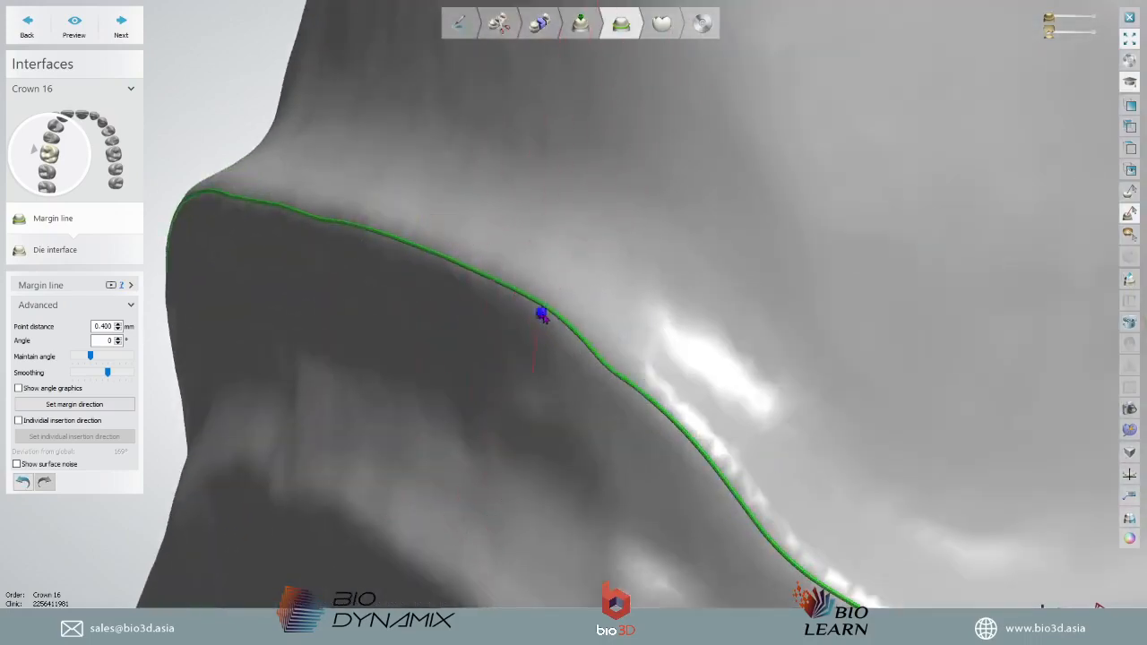
# - Refine several points of the Crown 16 margin line along the side wall to follow the preparation's outer edge
pyautogui.scroll(-6, 717, 384)
pyautogui.scroll(3, 740, 338)
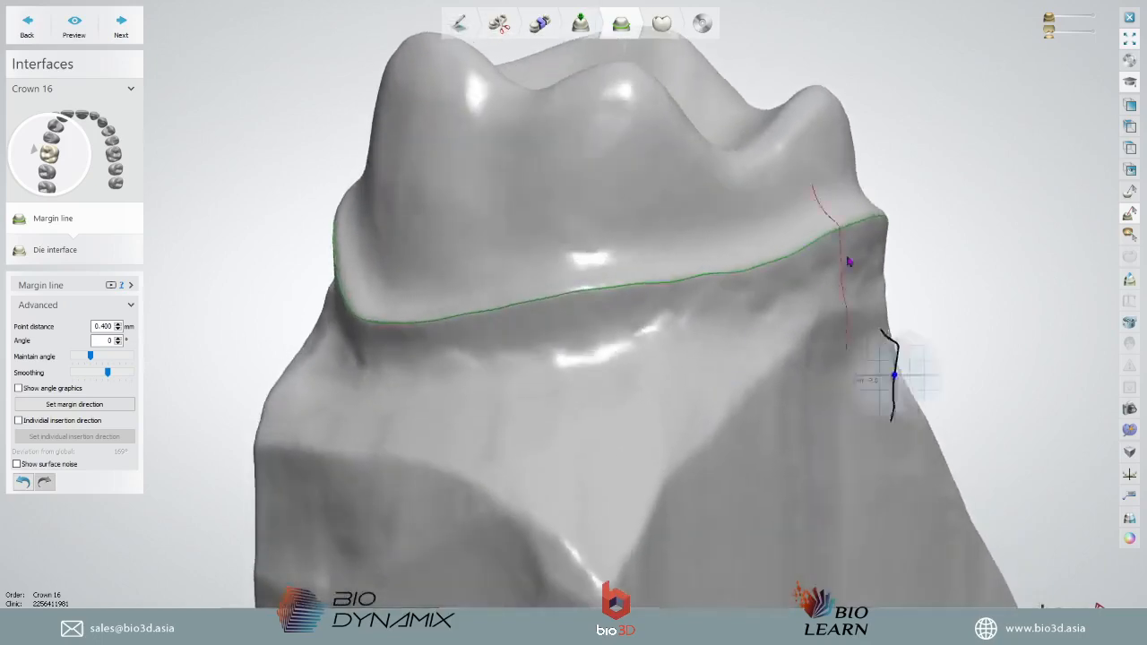
pyautogui.scroll(5, 849, 261)
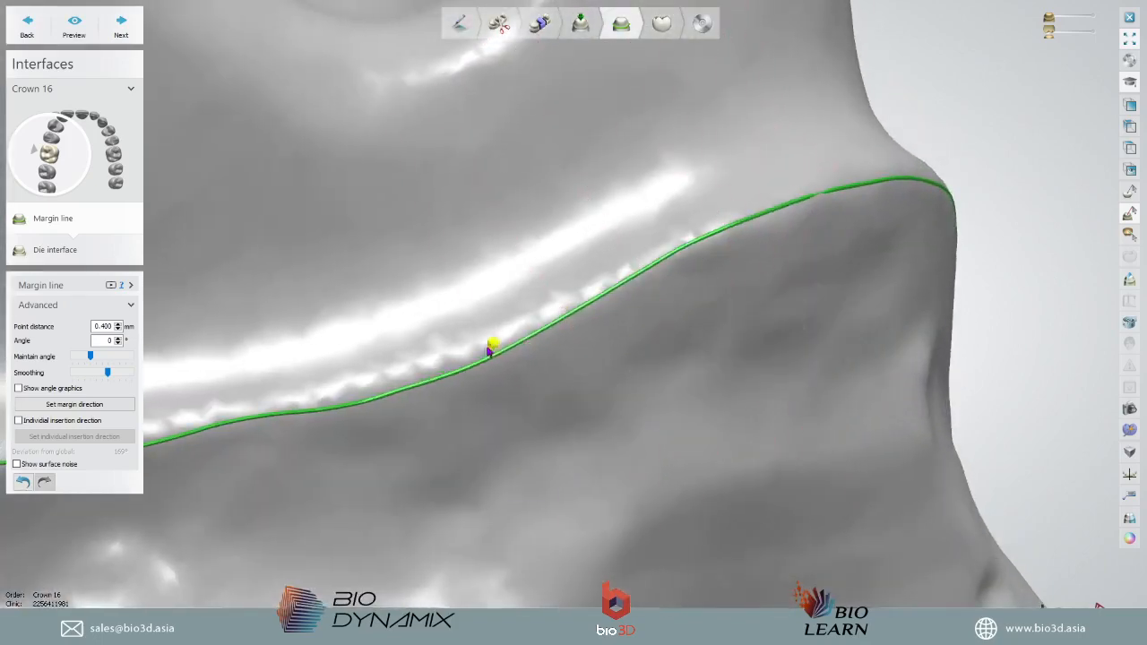
pyautogui.moveTo(488, 348); pyautogui.dragTo(433, 374)
pyautogui.moveTo(435, 371); pyautogui.dragTo(547, 347, button='middle')
pyautogui.moveTo(515, 359); pyautogui.dragTo(387, 380)
pyautogui.moveTo(387, 380); pyautogui.dragTo(449, 361, button='middle')
pyautogui.moveTo(324, 404); pyautogui.dragTo(313, 392)
pyautogui.moveTo(311, 389); pyautogui.dragTo(508, 358, button='middle')
pyautogui.moveTo(492, 367); pyautogui.dragTo(481, 372)
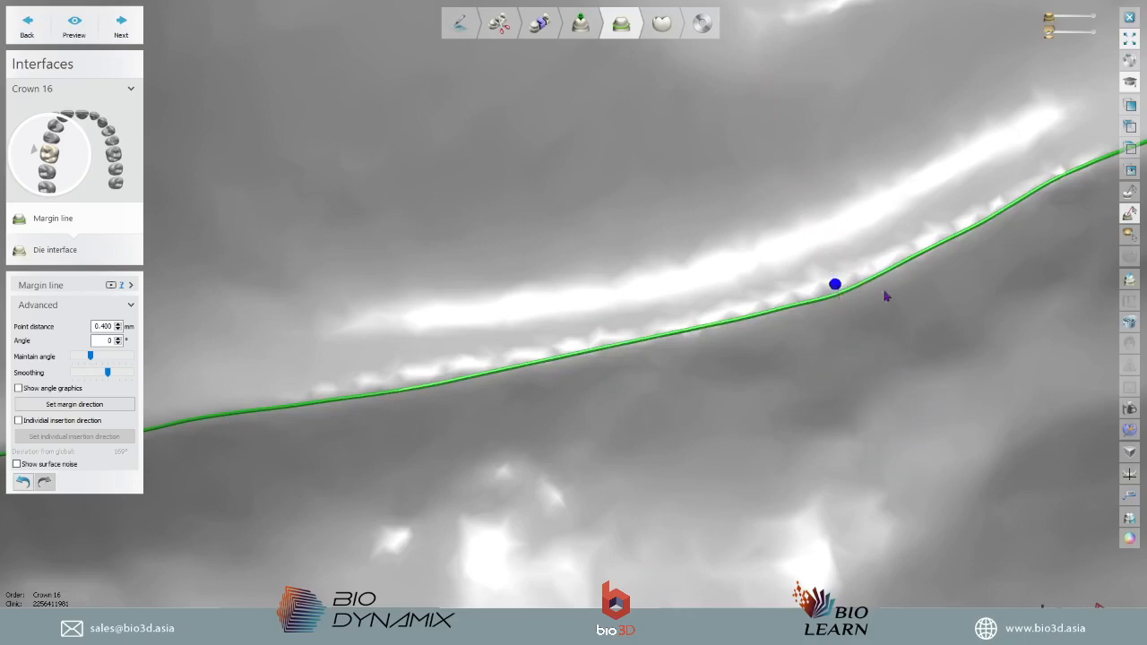
# - Check the Crown 16 margin line along the side wall and corner of the preparation, and turn on the undercut display
pyautogui.scroll(-5, 842, 292)
pyautogui.moveTo(860, 299); pyautogui.dragTo(738, 325, button='right')
pyautogui.scroll(5, 796, 295)
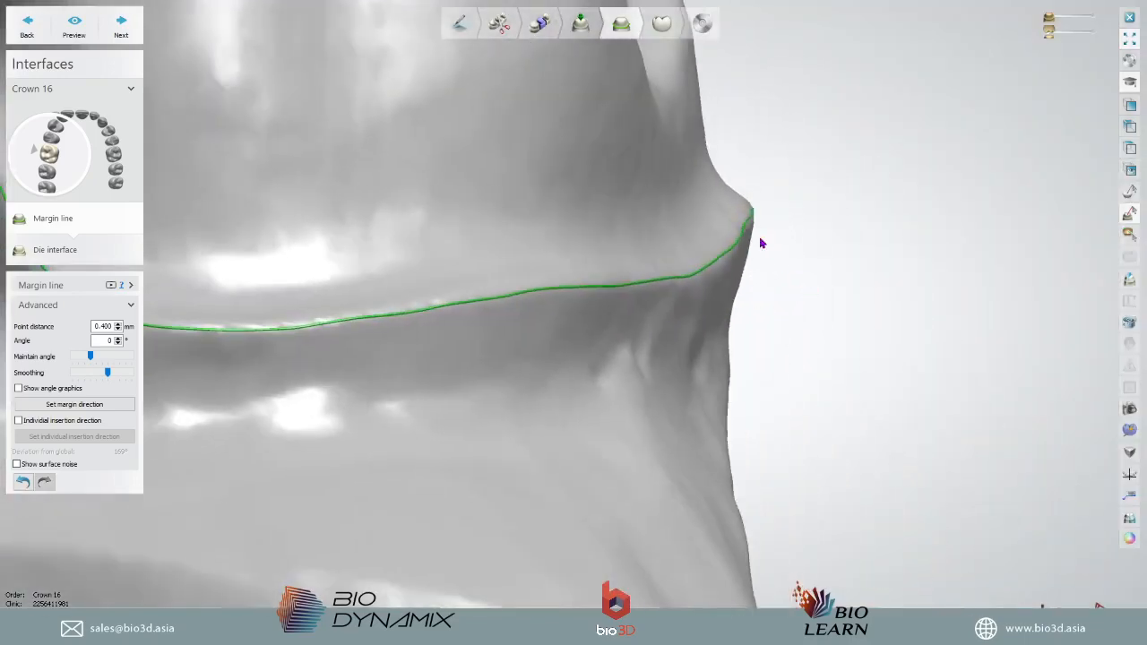
pyautogui.moveTo(332, 313); pyautogui.dragTo(232, 320, button='right')
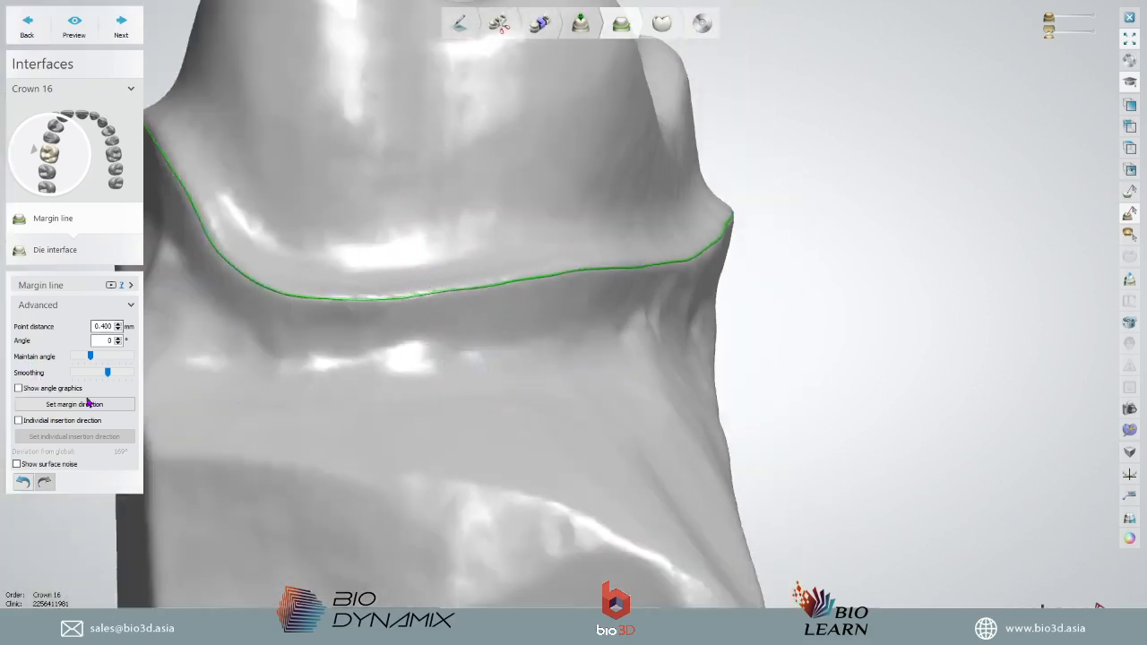
pyautogui.scroll(-5, 453, 483)
pyautogui.scroll(5, 350, 320)
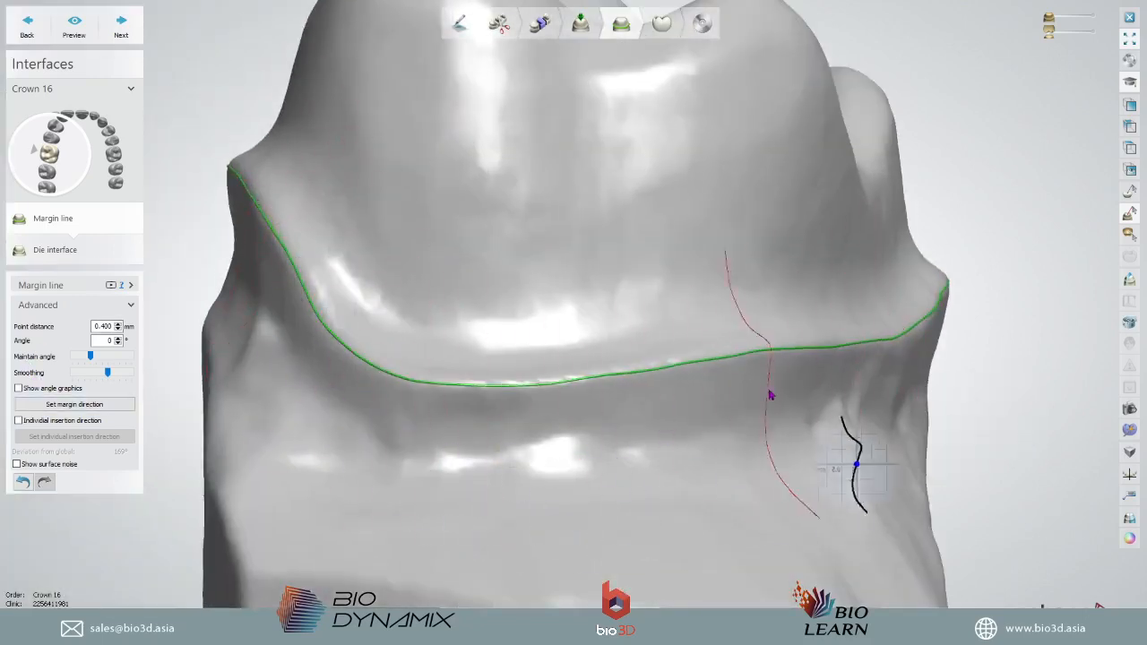
pyautogui.click(82, 284)
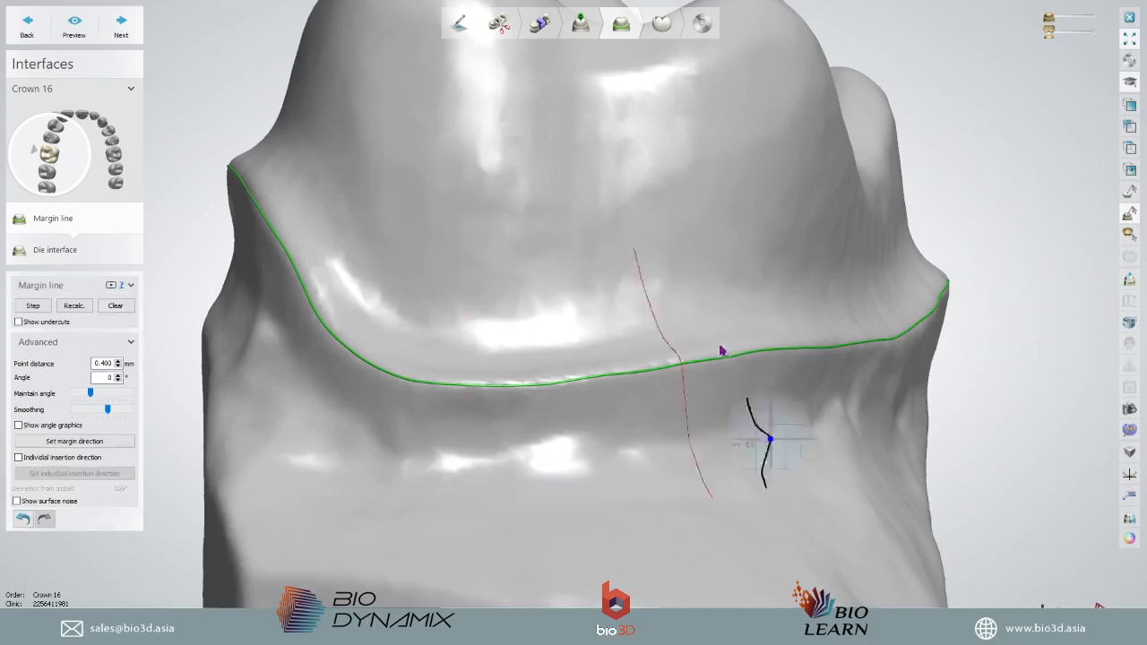
pyautogui.click(19, 321)
# - Examine the undercut areas around the Crown 16 margin line from several sides, and hide the undercuts again
pyautogui.moveTo(773, 460)
pyautogui.mouseDown(button='right')
pyautogui.moveTo(712, 468)
pyautogui.moveTo(788, 472)
pyautogui.moveTo(782, 443)
pyautogui.mouseUp(button='right')
pyautogui.moveTo(583, 468); pyautogui.dragTo(753, 405, button='right')
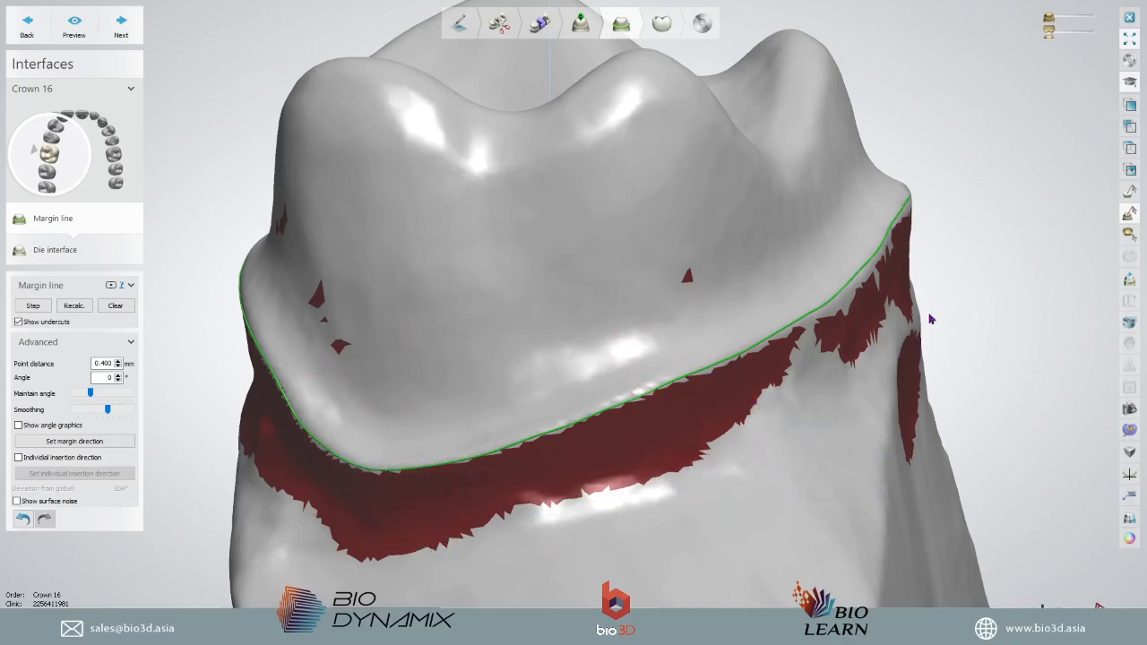
pyautogui.moveTo(929, 315); pyautogui.dragTo(728, 390, button='right')
pyautogui.moveTo(752, 352); pyautogui.dragTo(334, 289, button='right')
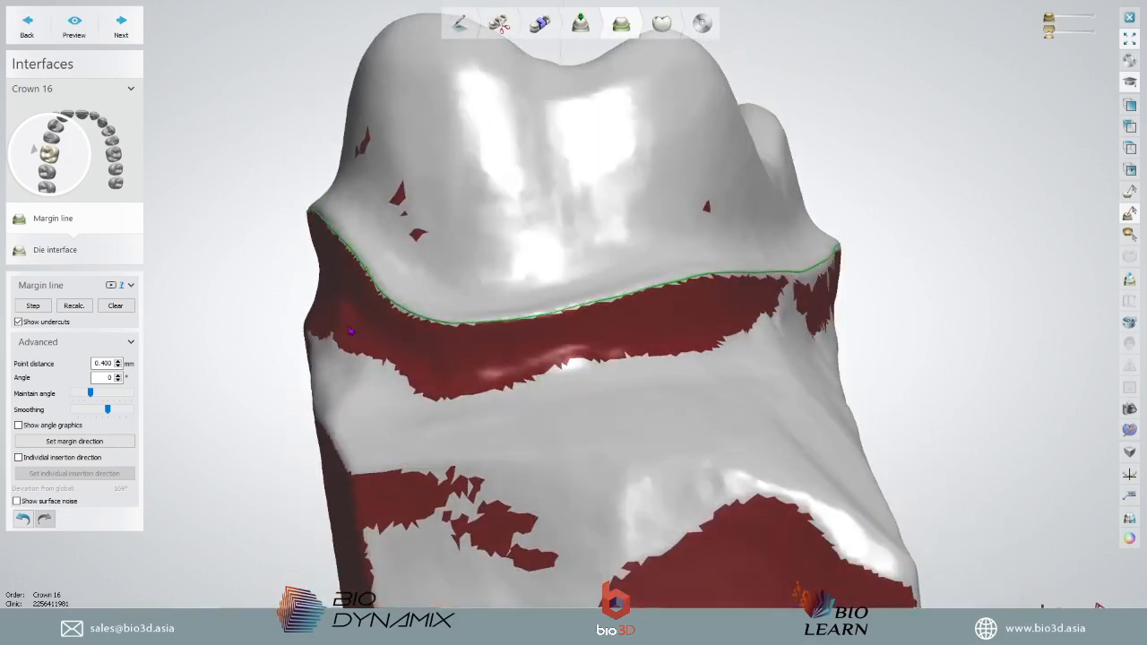
pyautogui.moveTo(535, 428); pyautogui.dragTo(563, 417, button='right')
pyautogui.scroll(3, 913, 319)
pyautogui.moveTo(912, 314); pyautogui.dragTo(893, 322, button='right')
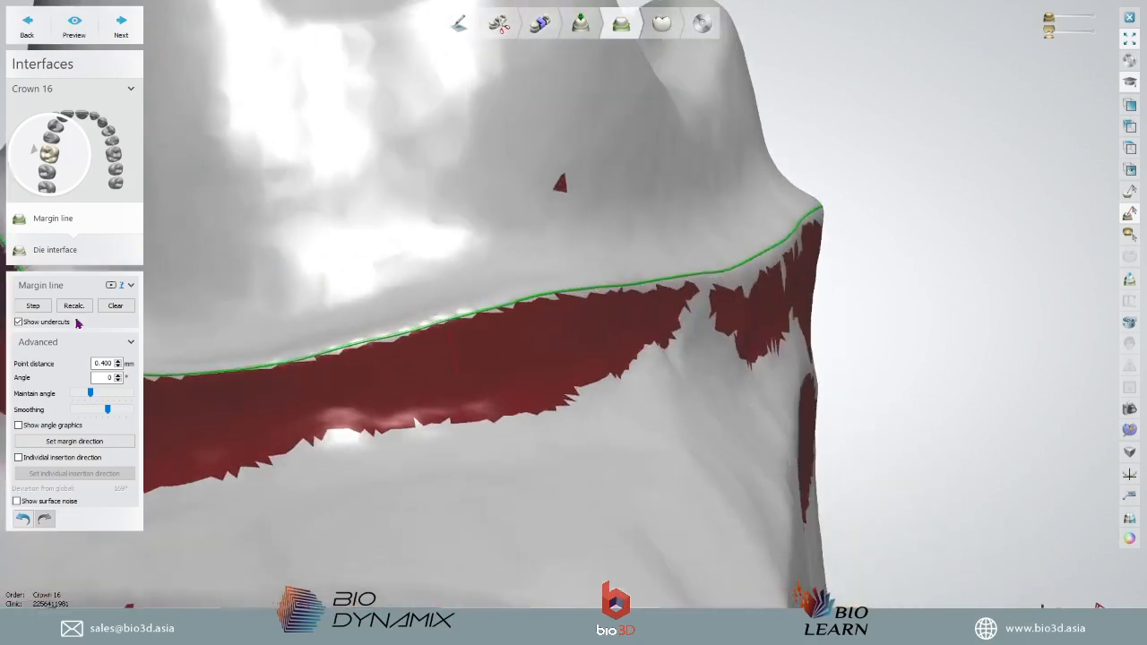
pyautogui.click(19, 321)
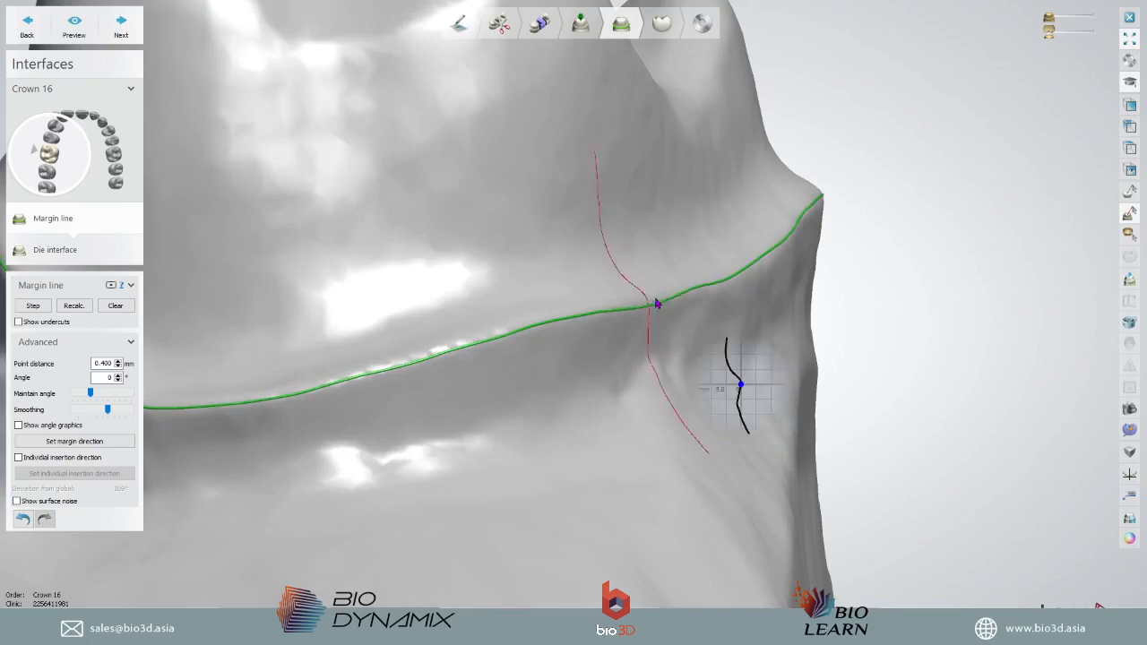
# - Examine the Crown 16 margin line all around the preparation to verify that it follows the outer edge
pyautogui.scroll(-5, 735, 412)
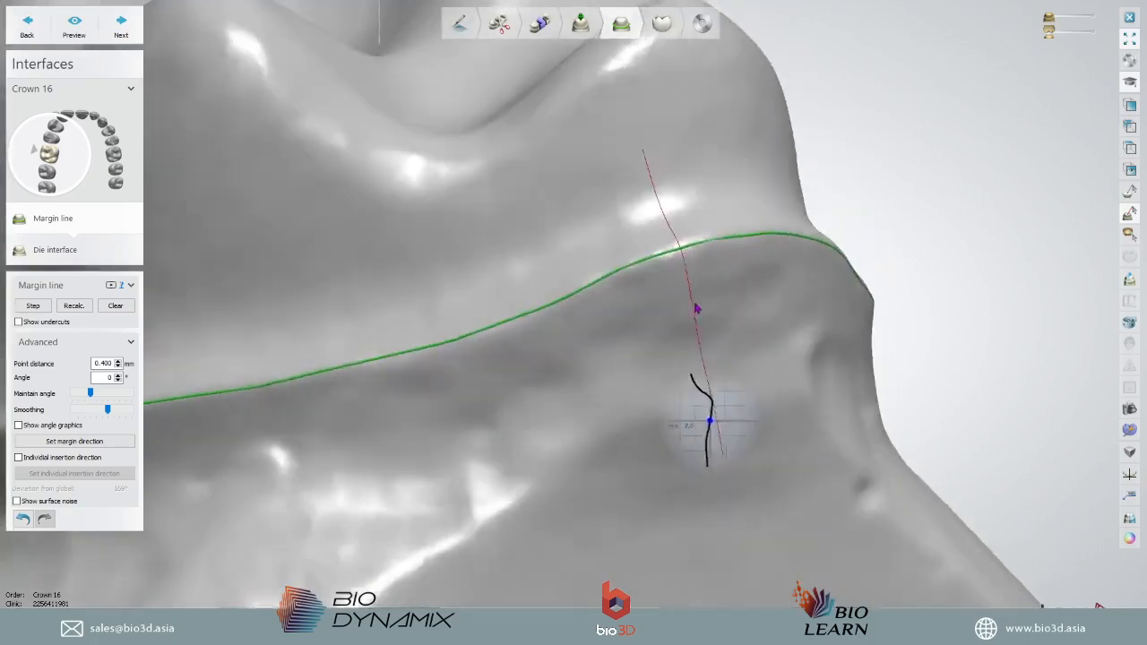
pyautogui.moveTo(727, 308); pyautogui.dragTo(525, 336, button='right')
pyautogui.scroll(3, 525, 335)
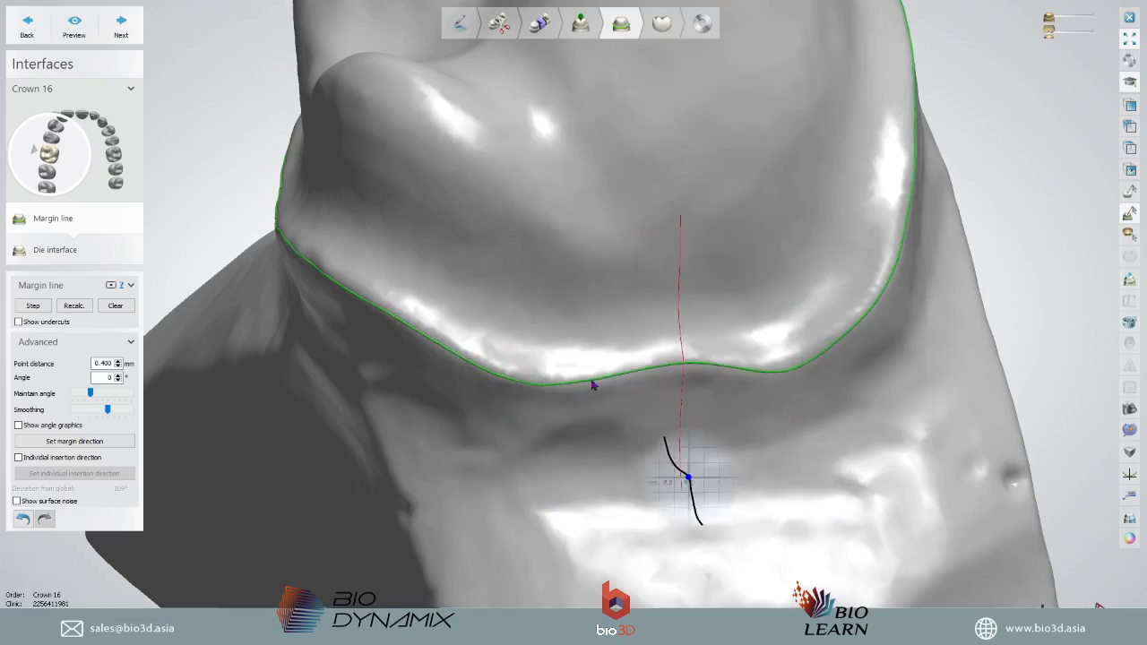
pyautogui.moveTo(873, 375); pyautogui.dragTo(646, 410, button='middle')
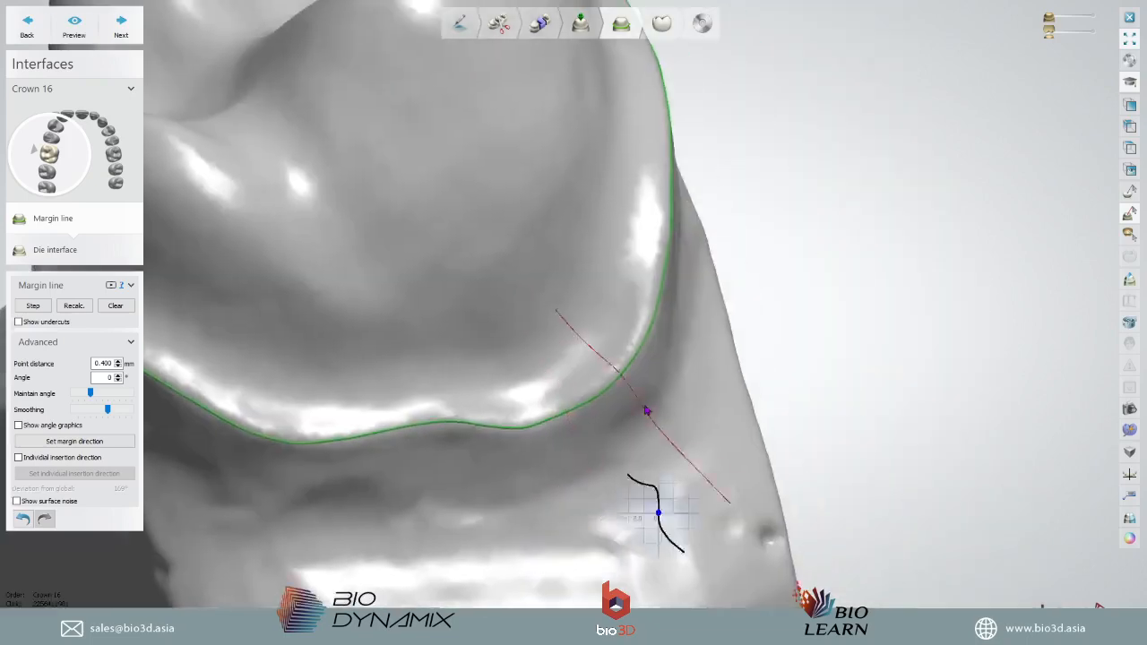
pyautogui.moveTo(647, 410); pyautogui.dragTo(650, 376, button='right')
pyautogui.scroll(-4, 651, 376)
pyautogui.moveTo(651, 376); pyautogui.dragTo(798, 358, button='middle')
pyautogui.moveTo(798, 358); pyautogui.dragTo(522, 394, button='right')
pyautogui.scroll(3, 758, 386)
pyautogui.scroll(-5, 762, 404)
pyautogui.scroll(3, 523, 394)
pyautogui.scroll(-3, 537, 377)
pyautogui.scroll(3, 578, 341)
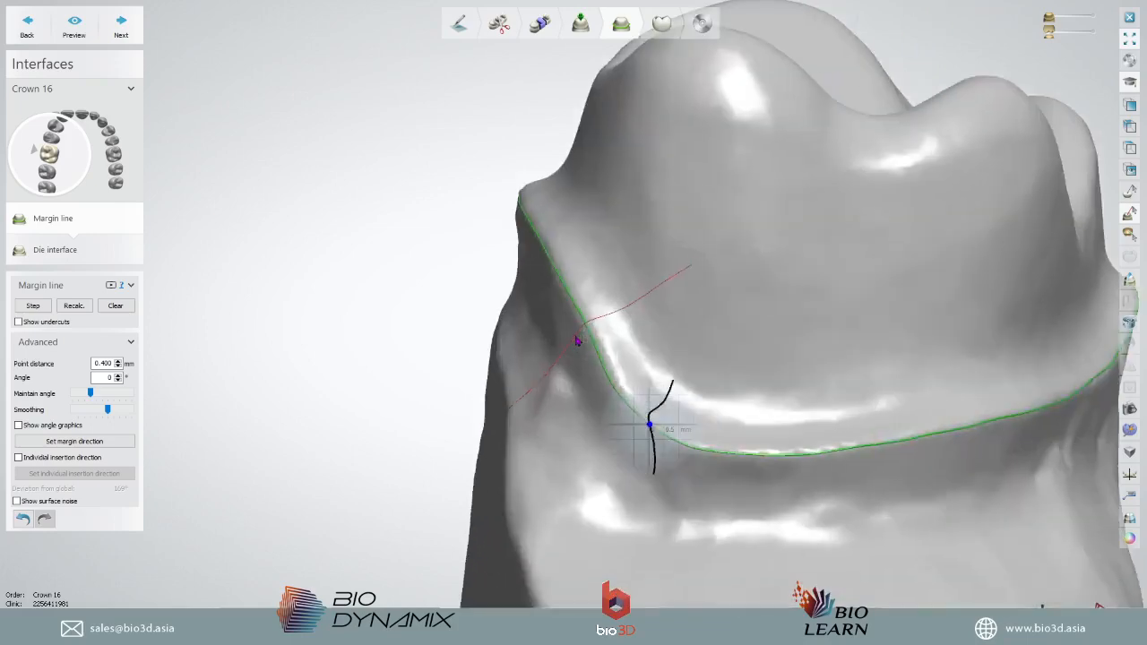
pyautogui.moveTo(579, 340); pyautogui.dragTo(637, 402, button='right')
pyautogui.scroll(-2, 638, 402)
pyautogui.moveTo(343, 411); pyautogui.dragTo(274, 418, button='right')
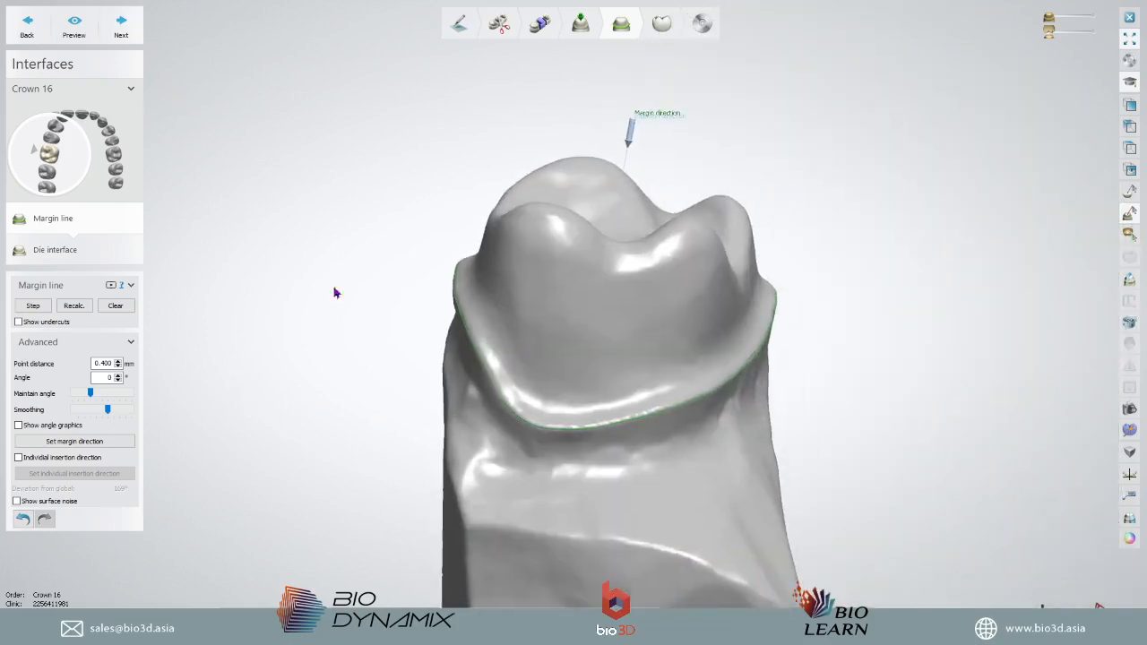
pyautogui.scroll(3, 460, 394)
pyautogui.scroll(-4, 660, 393)
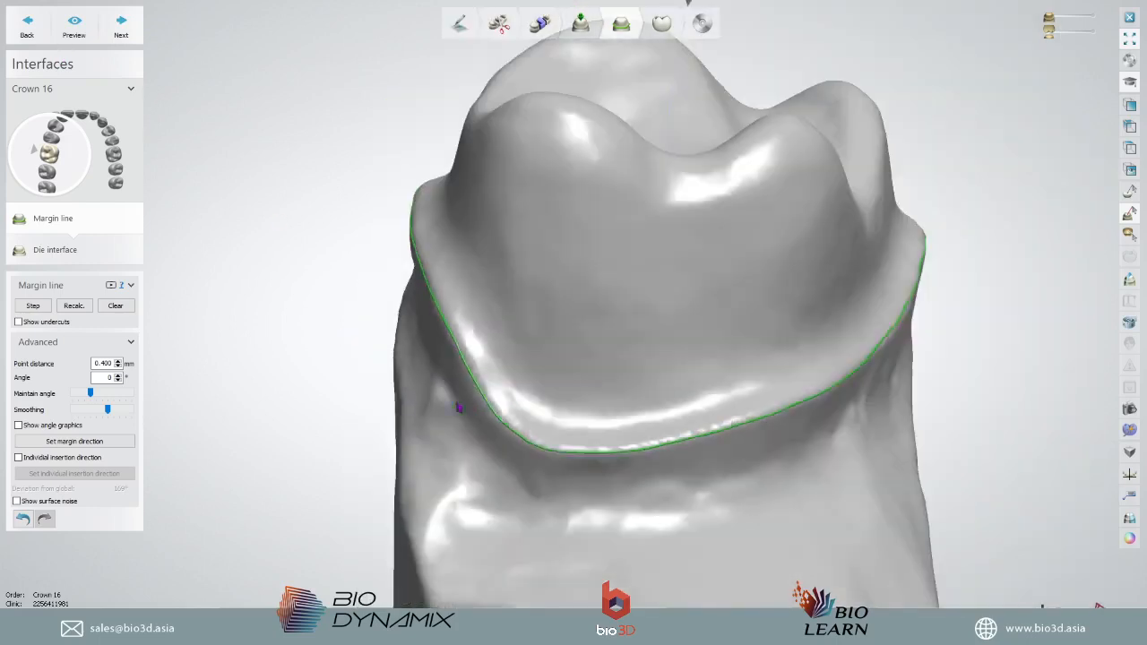
# - Accept the margin line, proceed to the Crown 16 die interface, and review its cement gap and difference map settings
pyautogui.click(124, 30)
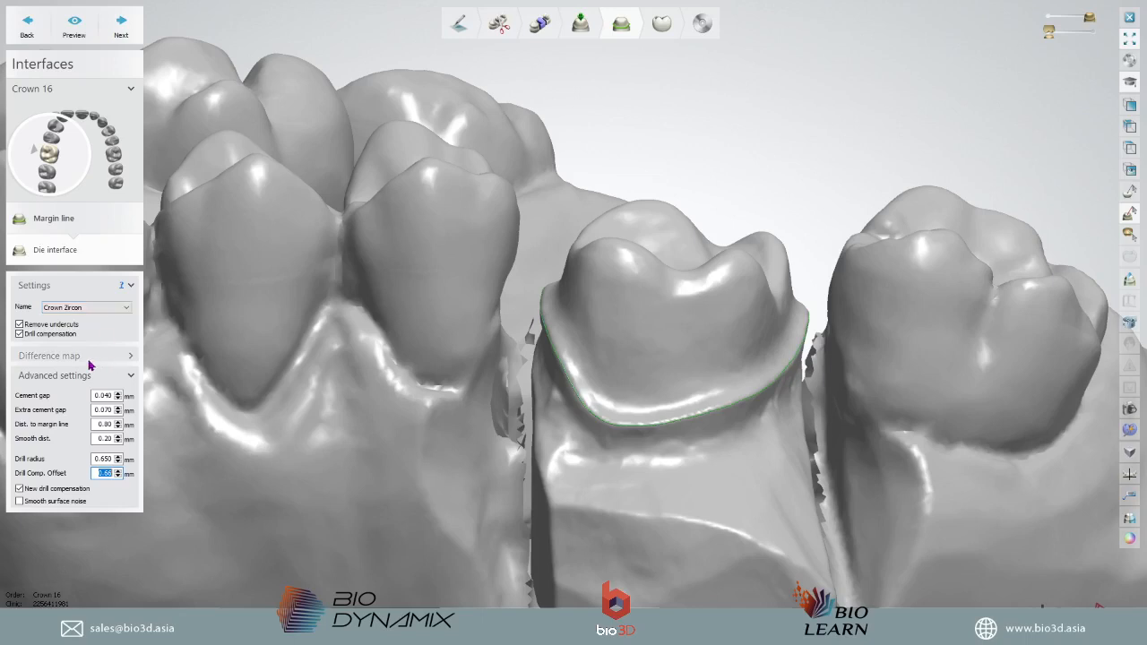
pyautogui.click(102, 395)
pyautogui.click(71, 356)
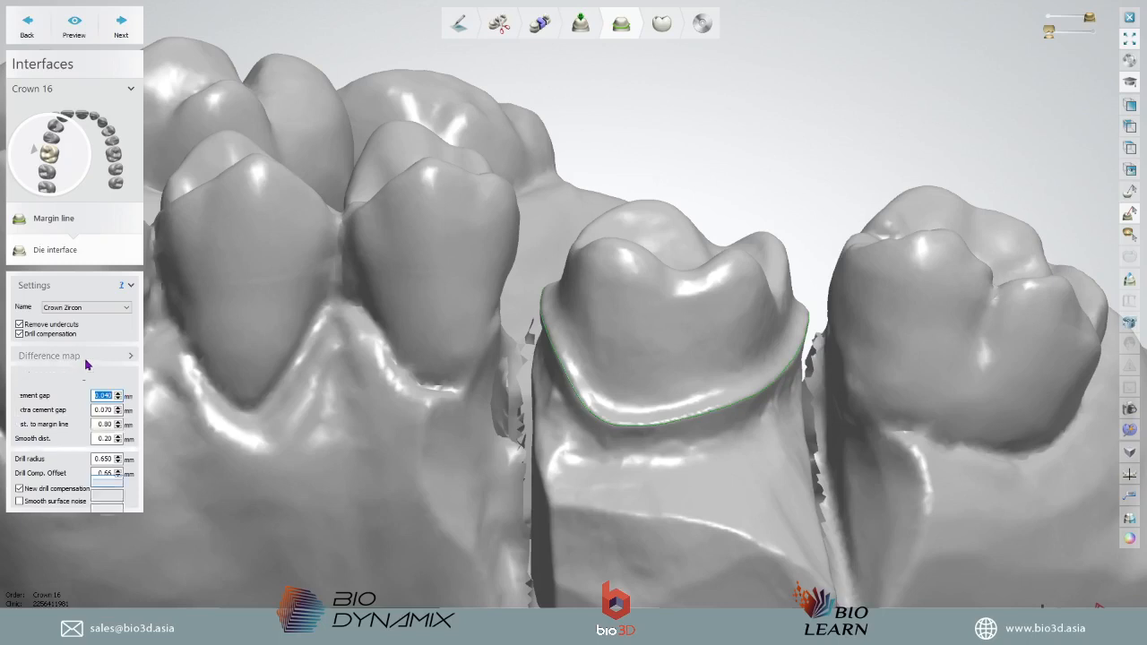
pyautogui.click(75, 358)
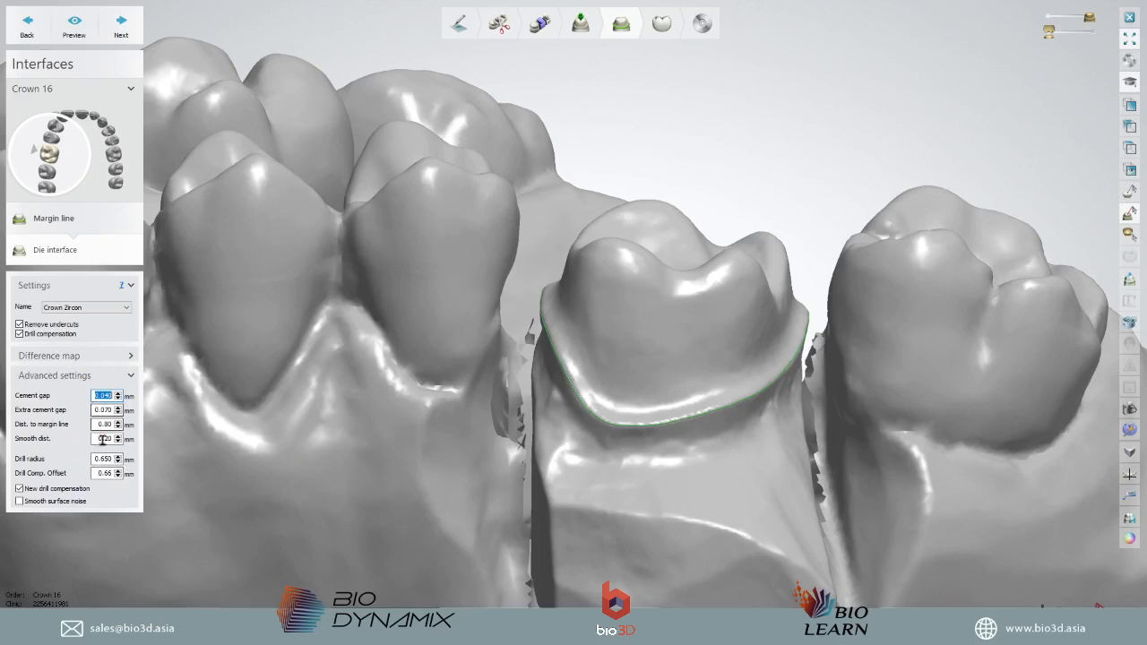
# - Open the technical documentation, read its explanation of the die interface's advanced settings, and close it
pyautogui.click(122, 286)
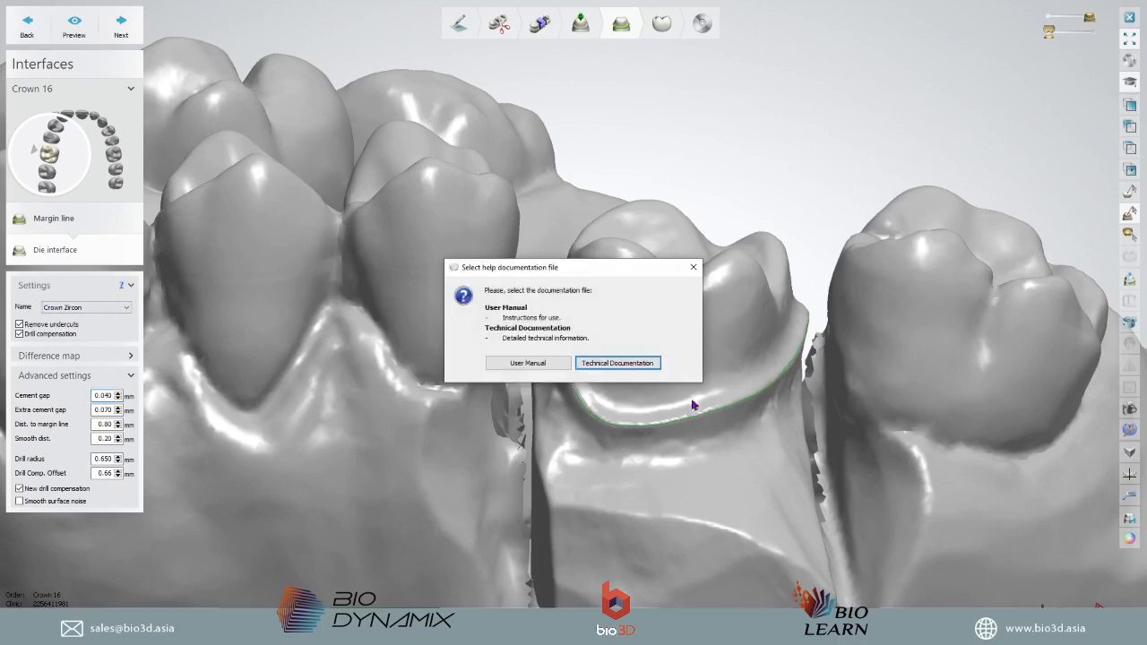
pyautogui.click(617, 362)
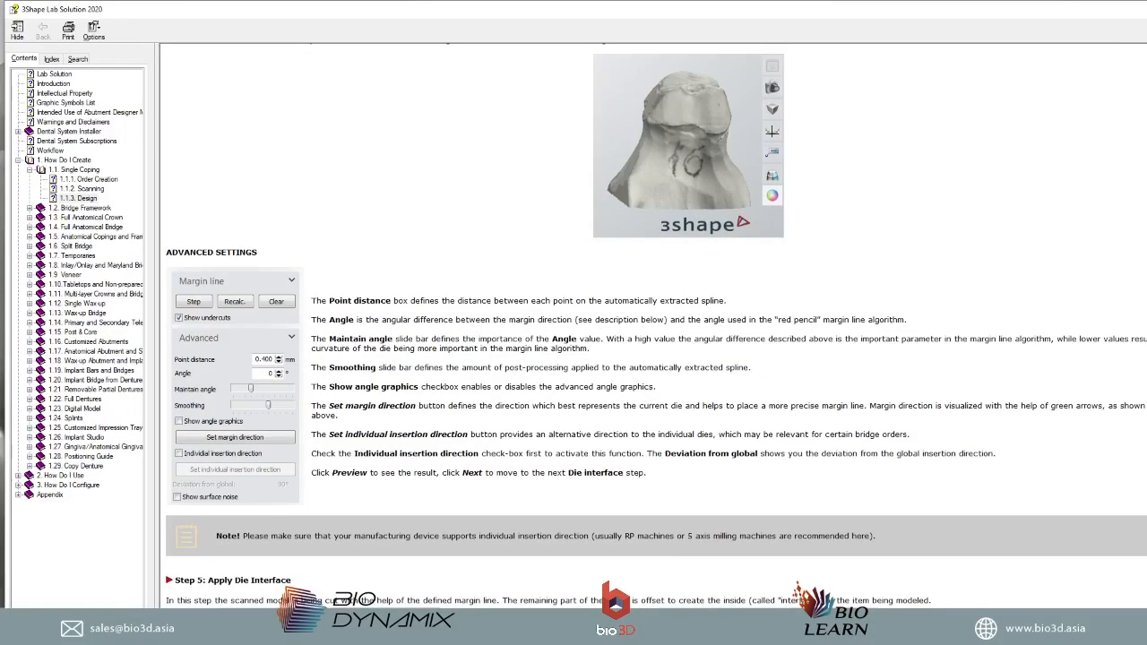
pyautogui.moveTo(1146, 110); pyautogui.dragTo(1052, 111)
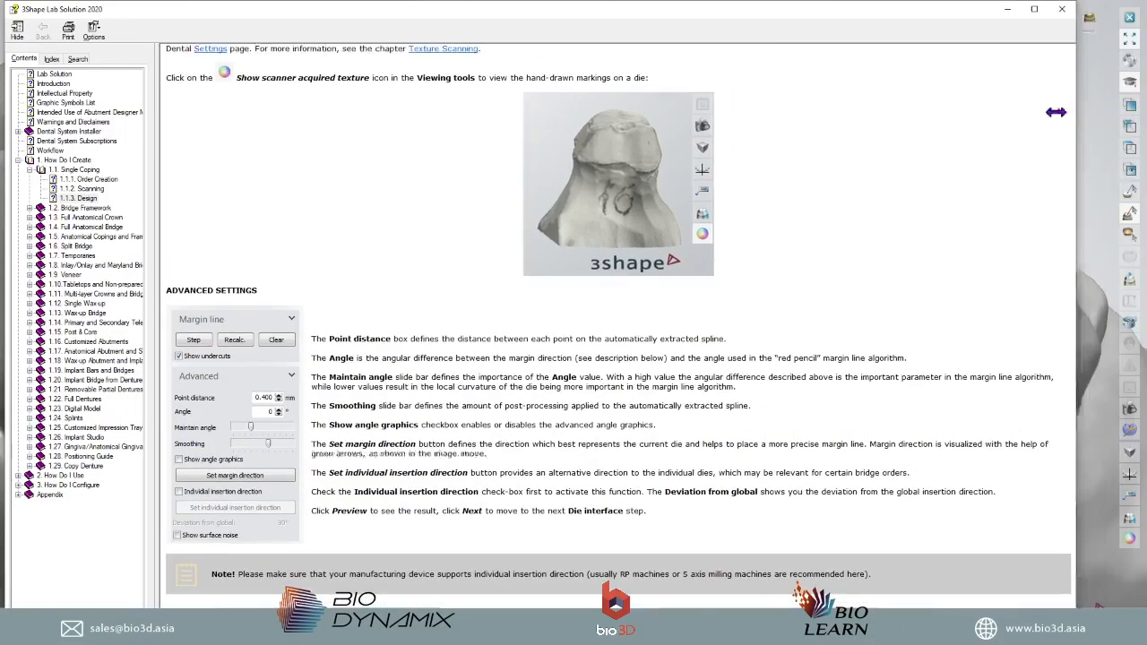
pyautogui.moveTo(820, 13)
pyautogui.mouseDown()
pyautogui.moveTo(777, 32)
pyautogui.moveTo(780, 11)
pyautogui.moveTo(833, 8)
pyautogui.mouseUp()
pyautogui.scroll(-5, 475, 376)
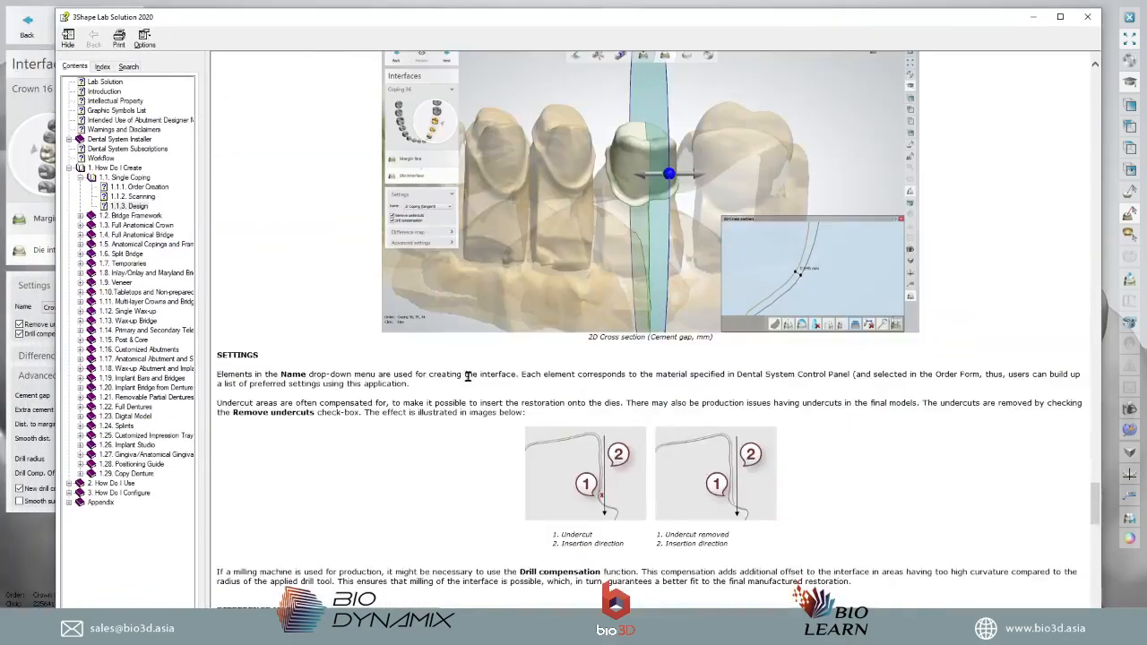
pyautogui.scroll(-5, 450, 389)
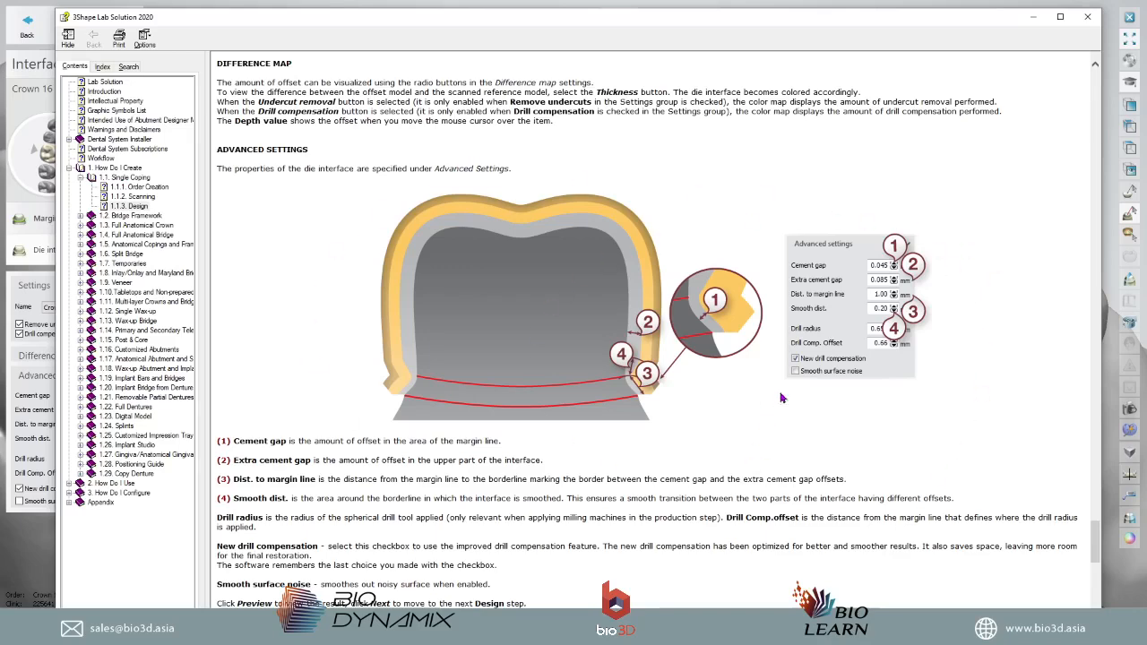
pyautogui.keyDown('ctrl'); pyautogui.scroll(2, 803, 373); pyautogui.keyUp('ctrl')
pyautogui.keyDown('ctrl'); pyautogui.scroll(1, 804, 374); pyautogui.keyUp('ctrl')
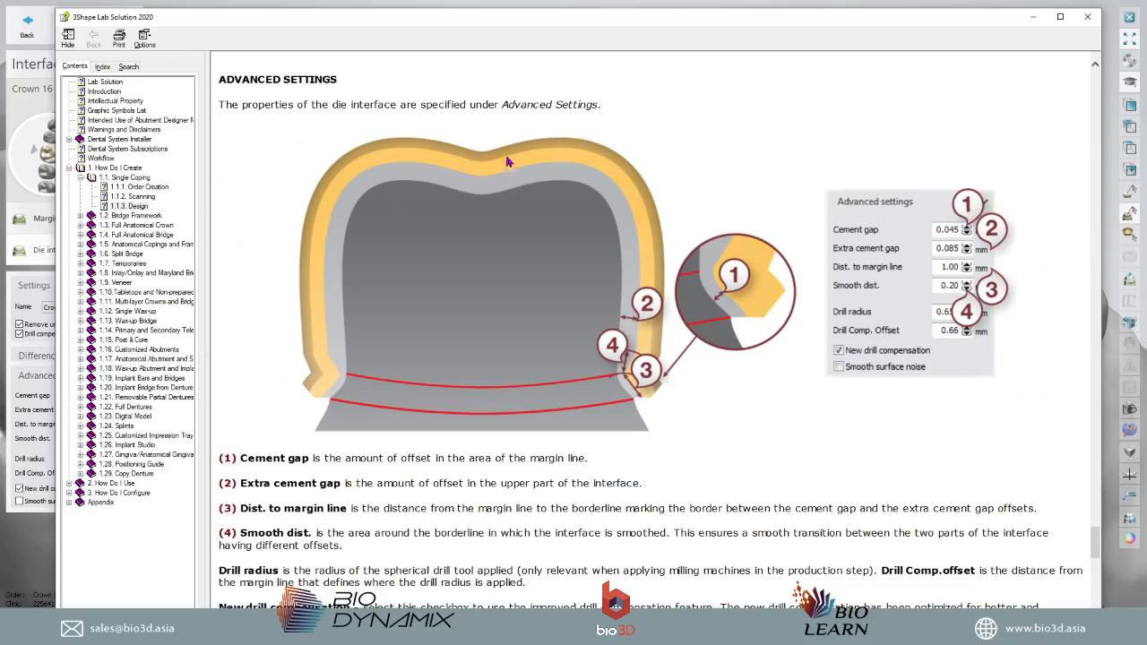
pyautogui.click(1087, 16)
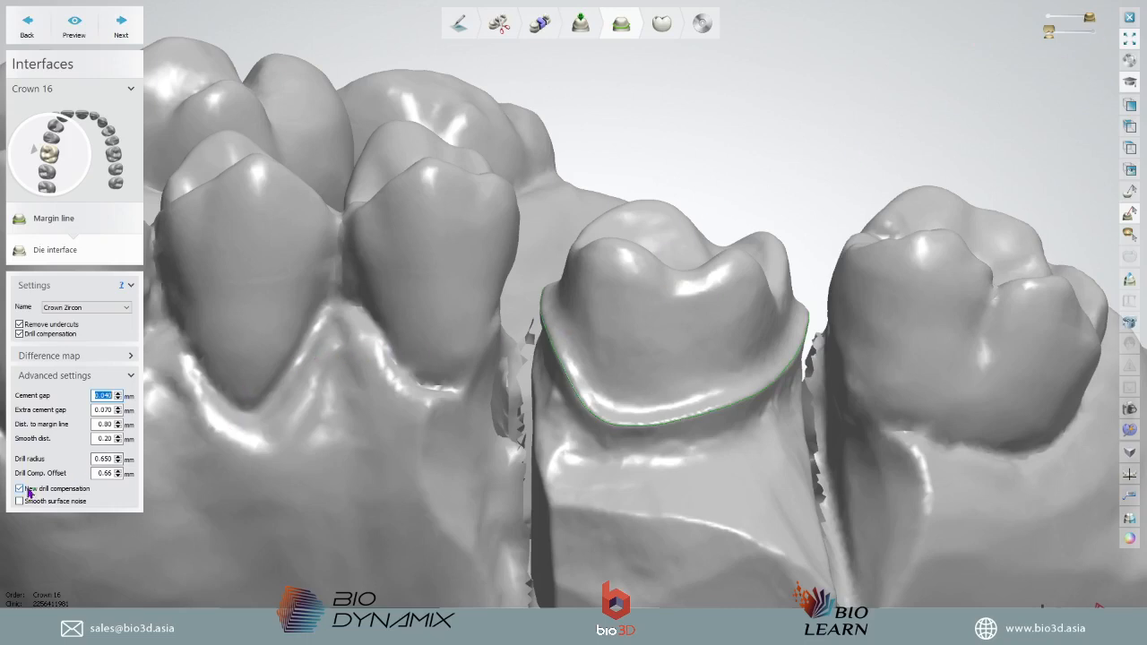
# - Switch drill compensation off and back on to see which die interface settings depend on it
pyautogui.click(19, 334)
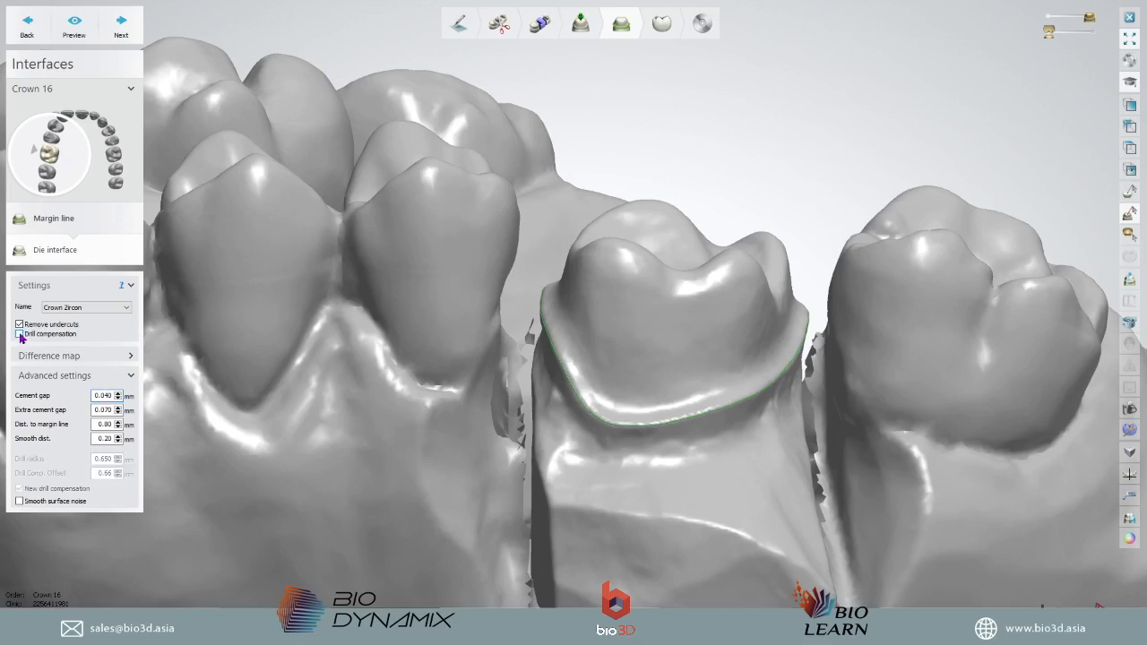
pyautogui.click(20, 334)
pyautogui.click(19, 334)
pyautogui.click(20, 335)
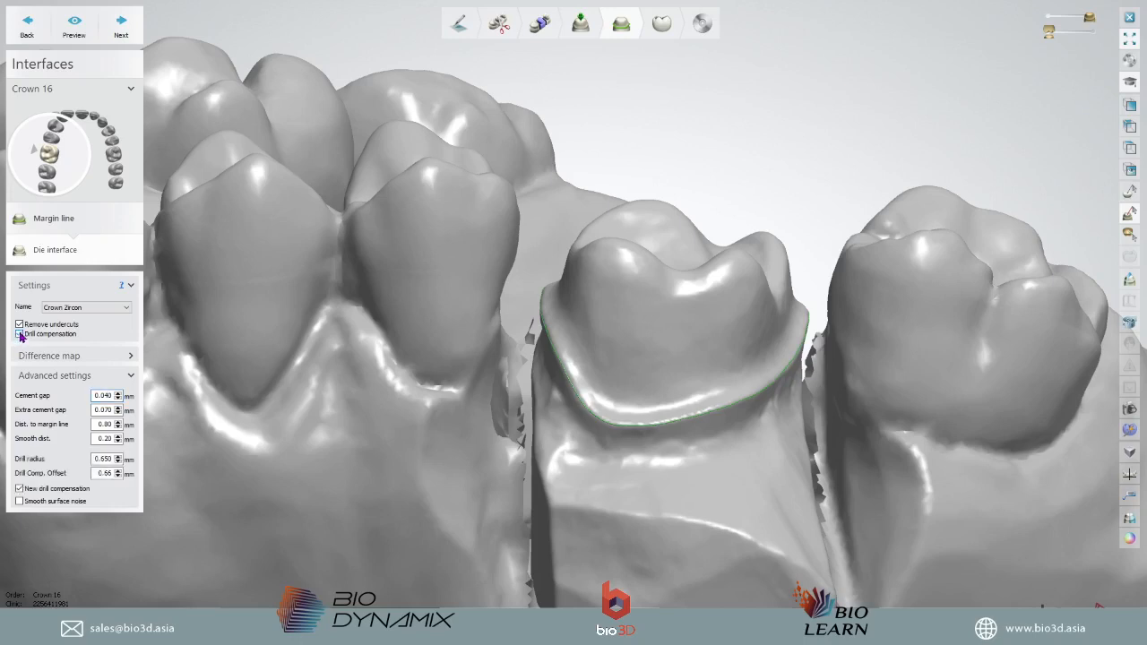
# - Check the die interface's drill radius and proceed to the anatomy design of Crown 16
pyautogui.moveTo(93, 457); pyautogui.dragTo(121, 458)
pyautogui.scroll(-3, 447, 386)
pyautogui.moveTo(454, 424); pyautogui.dragTo(400, 382, button='right')
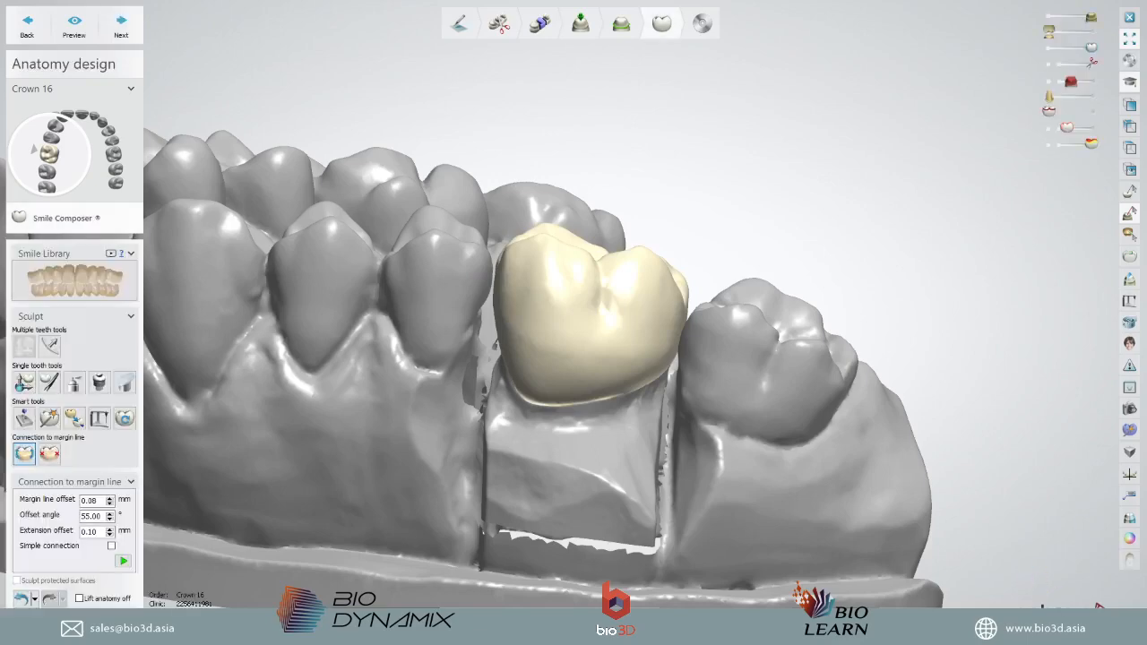
# - Examine the proposed Crown 16 from the occlusal and side views in relation to its neighbouring teeth
pyautogui.moveTo(722, 343); pyautogui.dragTo(770, 361, button='right')
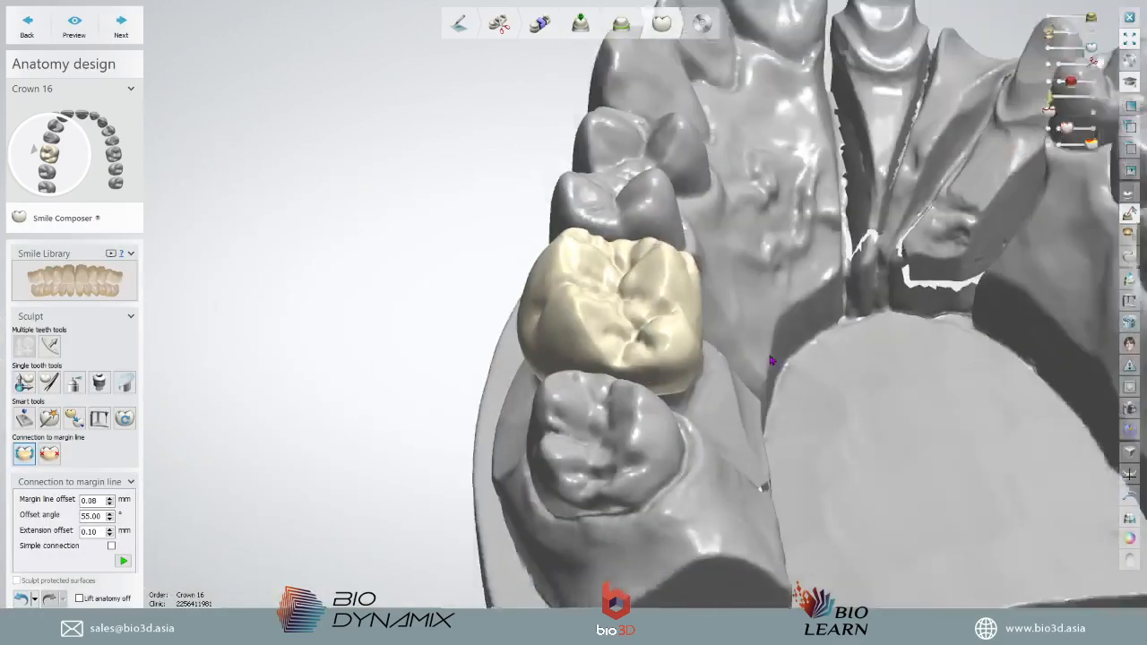
pyautogui.scroll(-3, 770, 361)
pyautogui.moveTo(770, 361); pyautogui.dragTo(586, 335, button='middle')
pyautogui.moveTo(586, 335); pyautogui.dragTo(581, 135, button='right')
pyautogui.scroll(5, 440, 322)
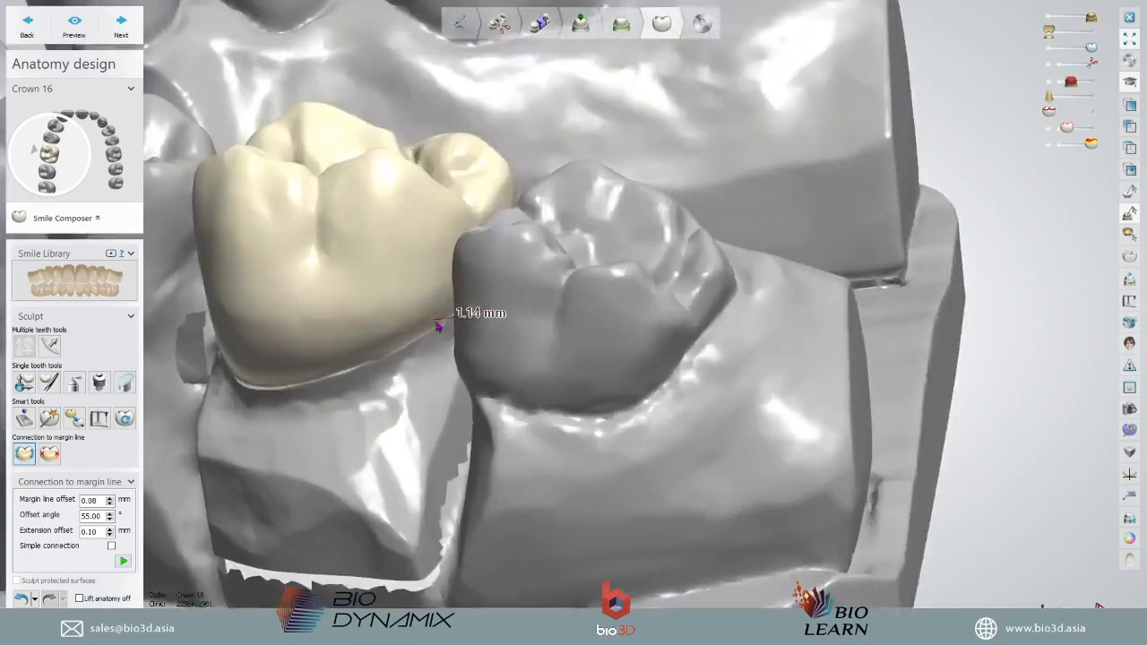
pyautogui.scroll(-3, 604, 341)
pyautogui.moveTo(604, 341)
pyautogui.mouseDown(button='right')
pyautogui.moveTo(635, 316)
pyautogui.moveTo(615, 326)
pyautogui.mouseUp(button='right')
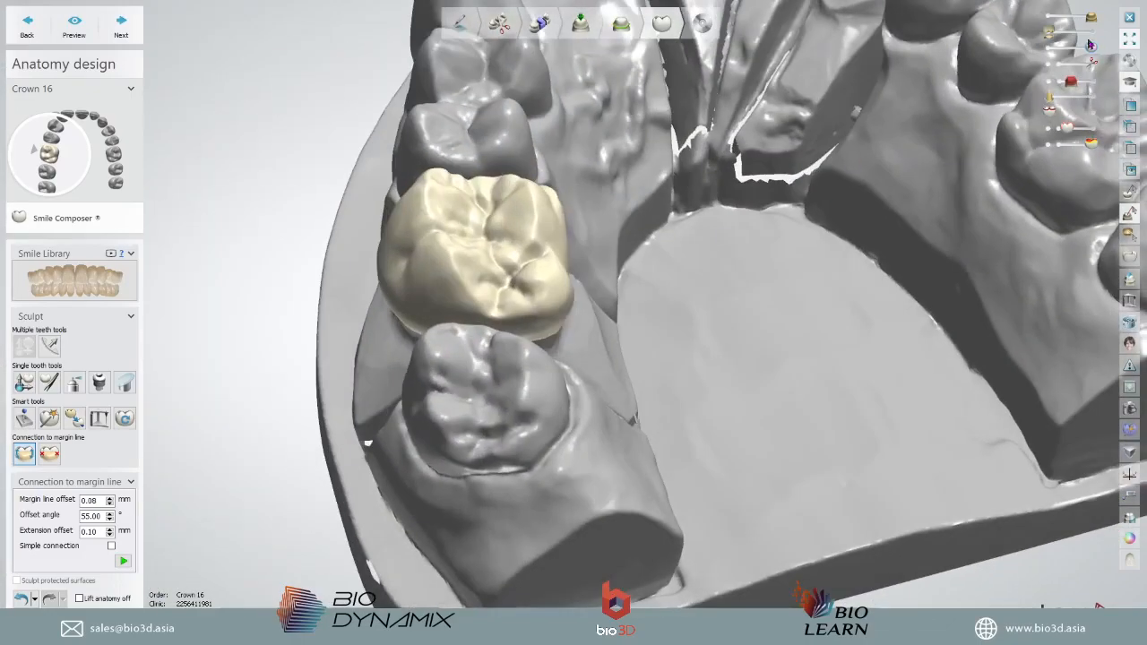
# - Show the opposing jaw scan and inspect where the Crown 16 cusps penetrate the opposing tooth
pyautogui.click(1090, 32)
pyautogui.scroll(-3, 931, 187)
pyautogui.moveTo(857, 207); pyautogui.dragTo(643, 153, button='right')
pyautogui.scroll(1, 768, 209)
pyautogui.scroll(5, 714, 253)
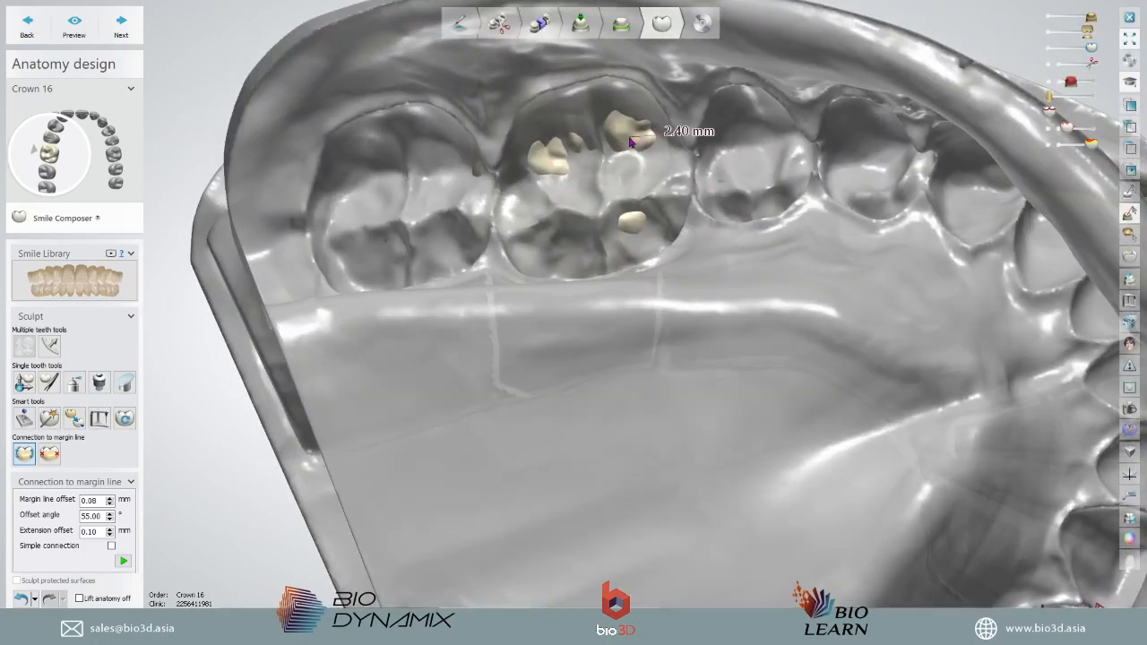
pyautogui.scroll(4, 626, 143)
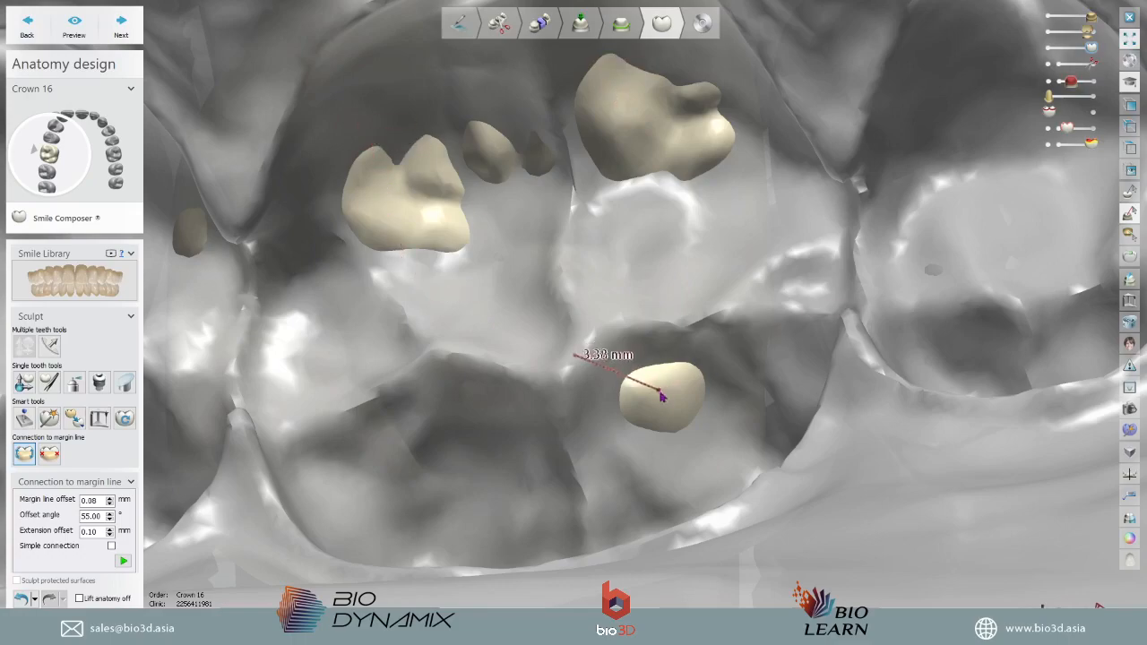
# - Examine the bite of Crown 16 against the lower jaw from outside and from beneath the opposing scan
pyautogui.scroll(-5, 663, 372)
pyautogui.moveTo(665, 364); pyautogui.dragTo(778, 163, button='right')
pyautogui.scroll(-4, 778, 163)
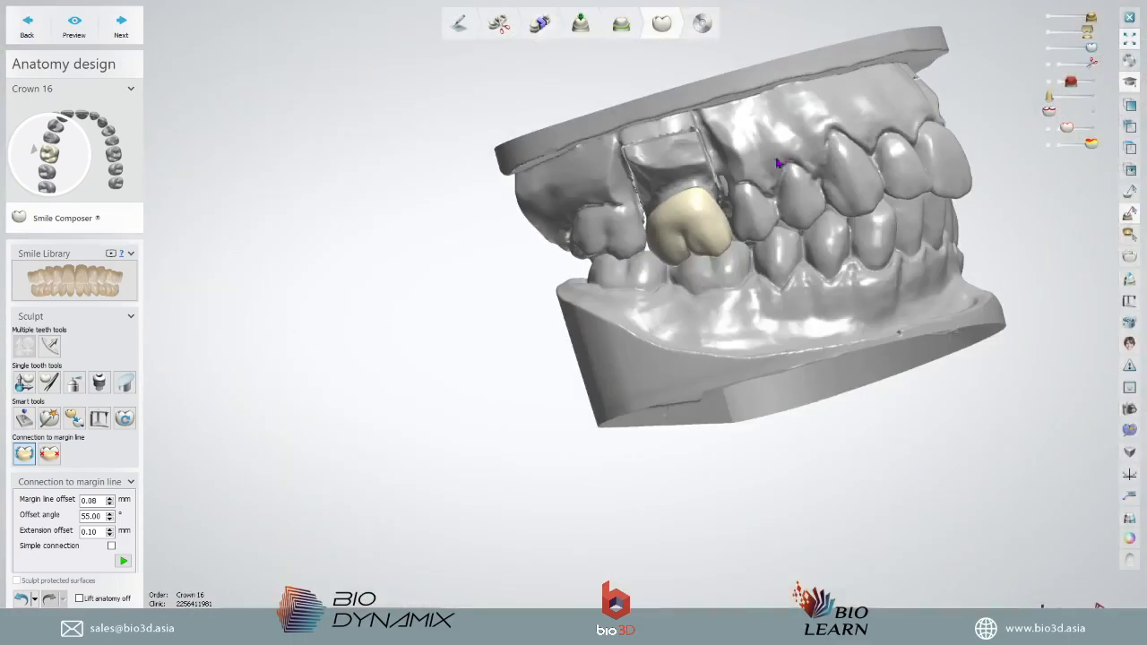
pyautogui.click(1130, 215)
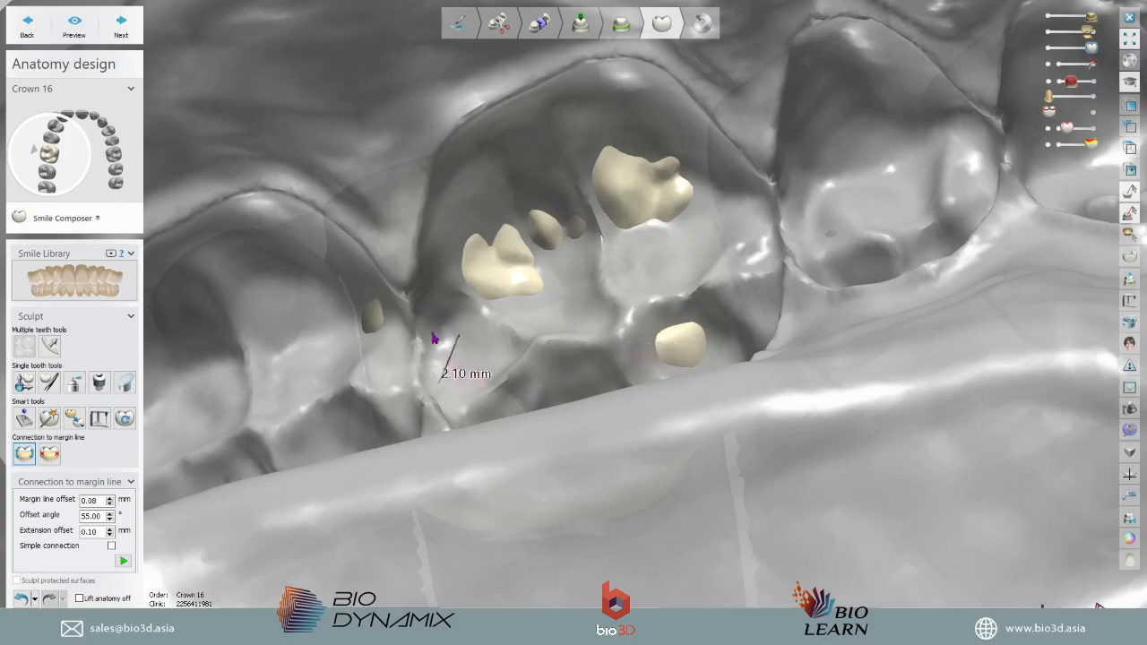
pyautogui.moveTo(434, 338); pyautogui.dragTo(493, 352, button='right')
pyautogui.moveTo(429, 313); pyautogui.dragTo(537, 309, button='right')
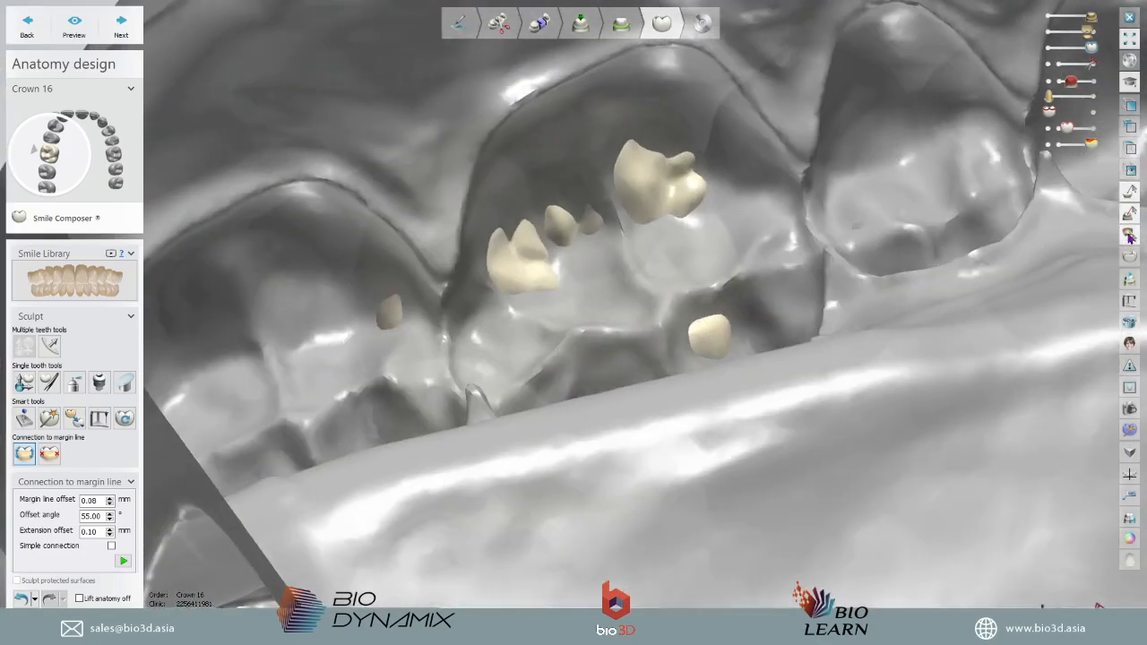
# - Measure how deep Crown 16 penetrates the opposing scan at its two largest protruding cusp areas
pyautogui.scroll(5, 659, 193)
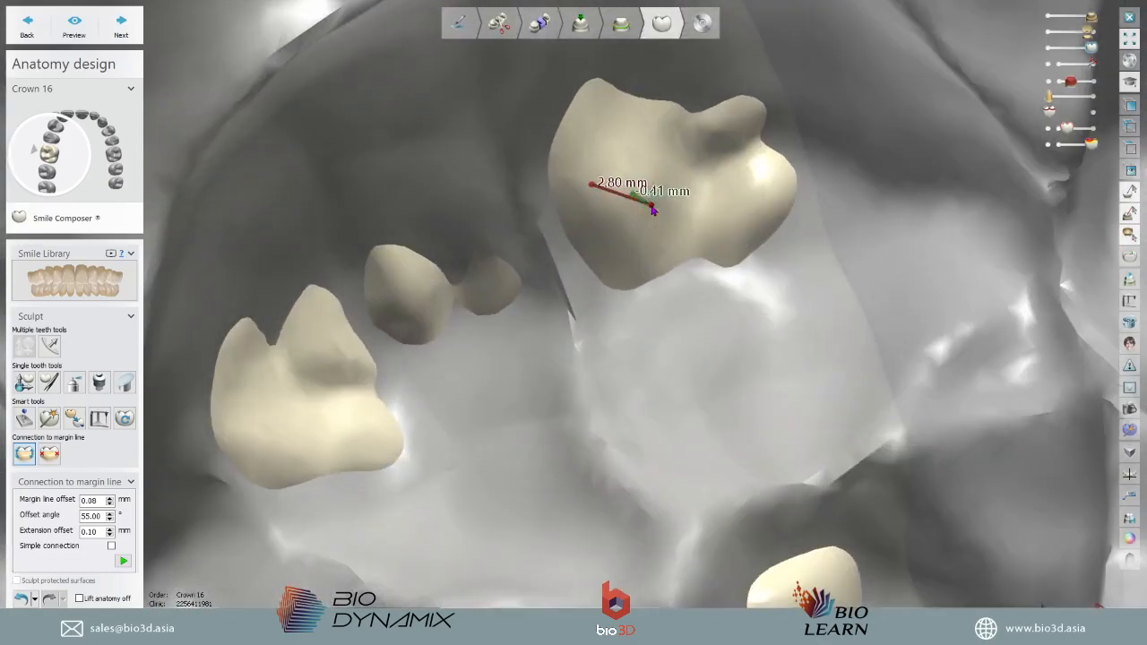
pyautogui.scroll(4, 649, 215)
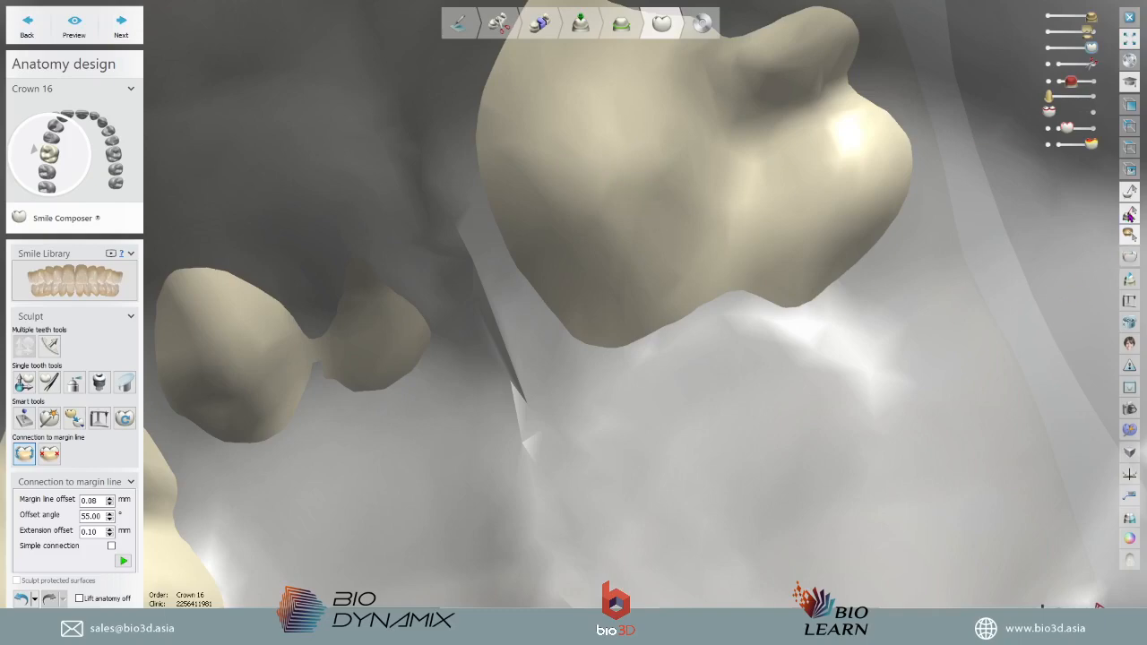
pyautogui.moveTo(565, 151); pyautogui.dragTo(612, 178)
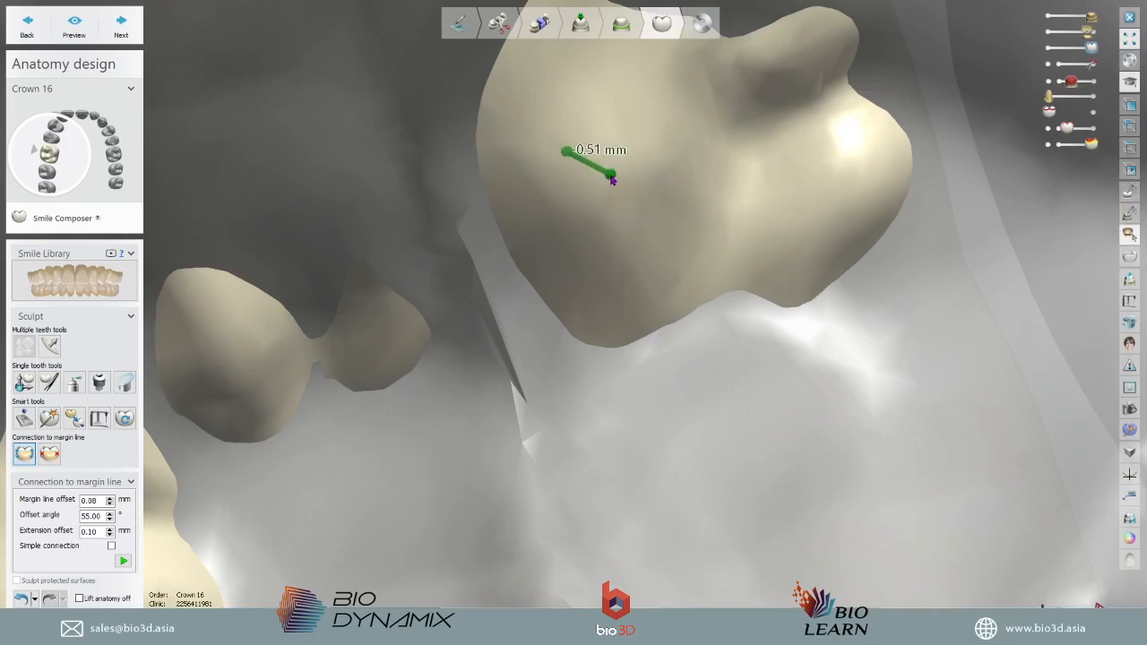
pyautogui.scroll(-5, 614, 179)
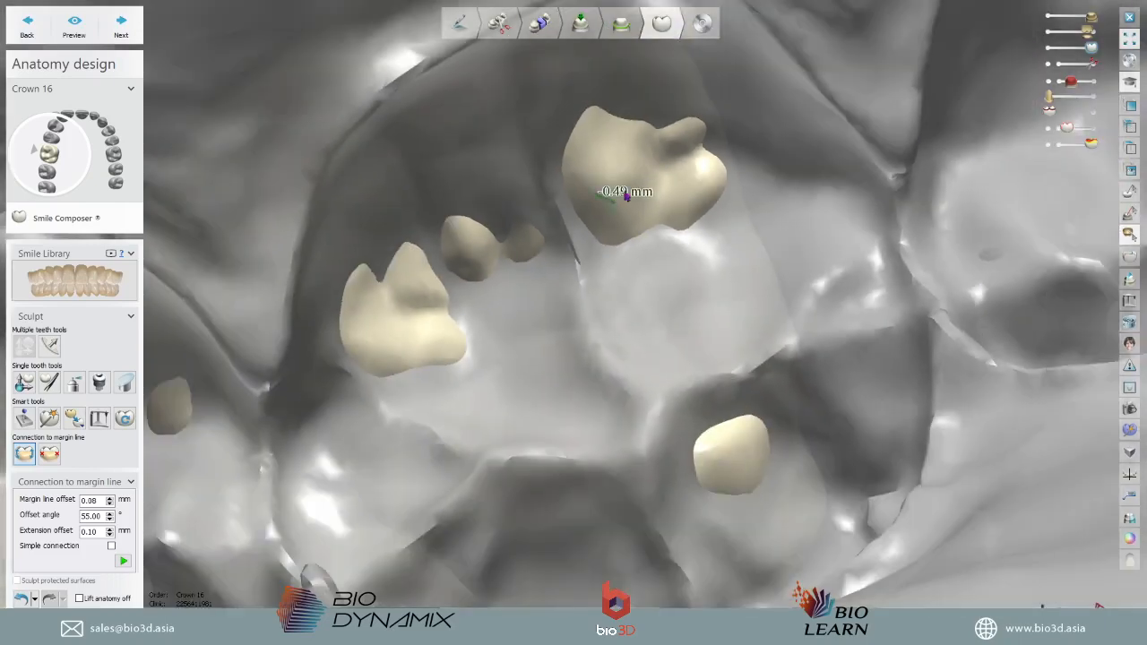
pyautogui.moveTo(385, 343); pyautogui.dragTo(490, 327, button='middle')
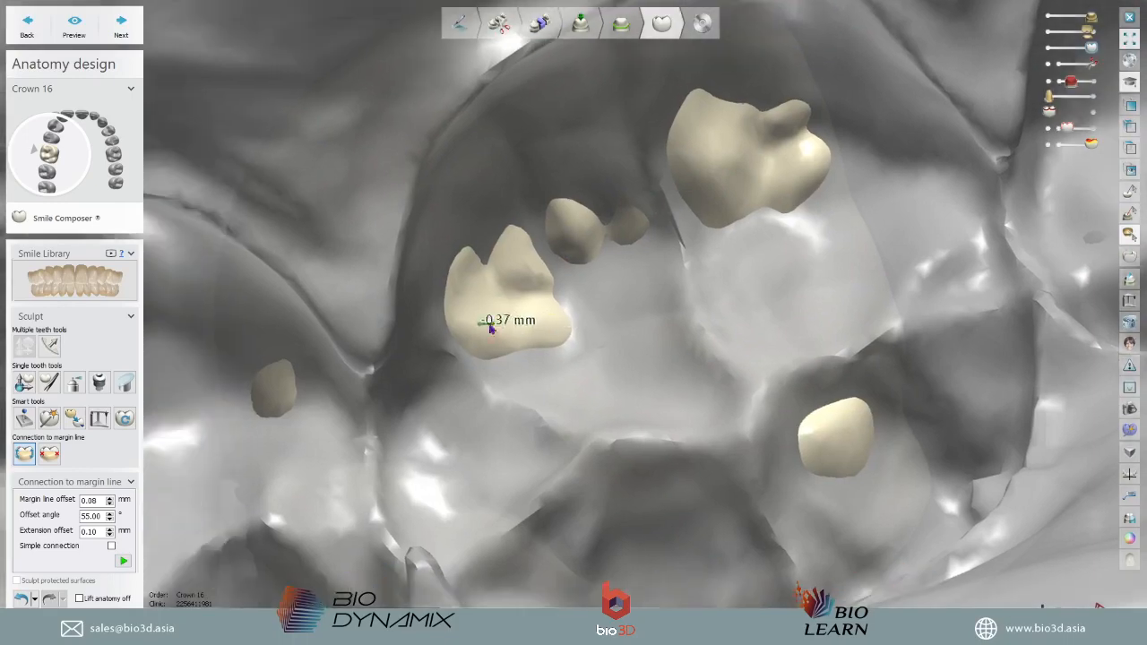
pyautogui.scroll(-8, 755, 258)
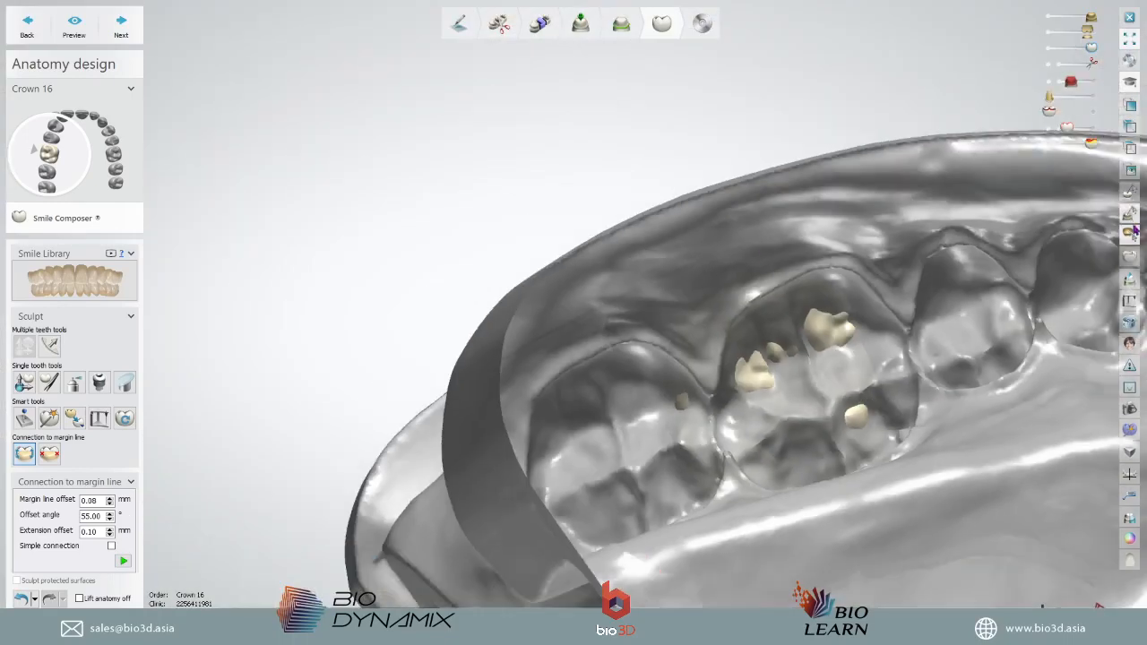
# - Compare the articulated jaw scans with and without their texture colours from the side of Crown 16
pyautogui.scroll(-8, 789, 234)
pyautogui.moveTo(844, 271); pyautogui.dragTo(837, 385, button='right')
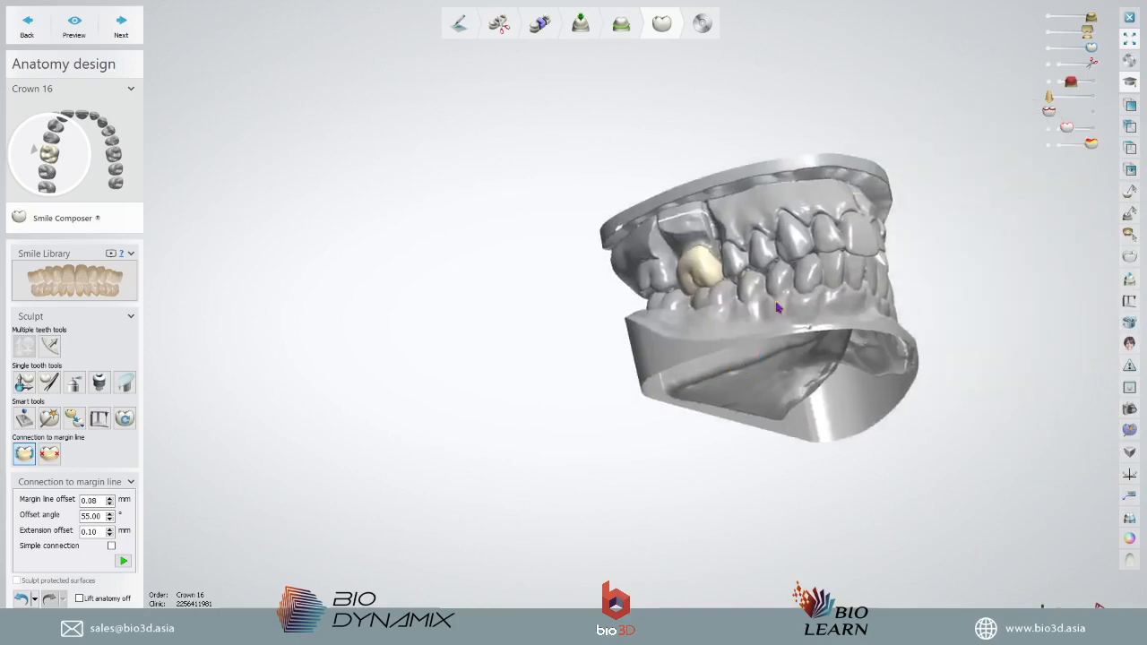
pyautogui.scroll(5, 815, 328)
pyautogui.scroll(-3, 632, 325)
pyautogui.moveTo(749, 346)
pyautogui.mouseDown(button='right')
pyautogui.moveTo(732, 346)
pyautogui.moveTo(749, 348)
pyautogui.mouseUp(button='right')
pyautogui.click(1128, 538)
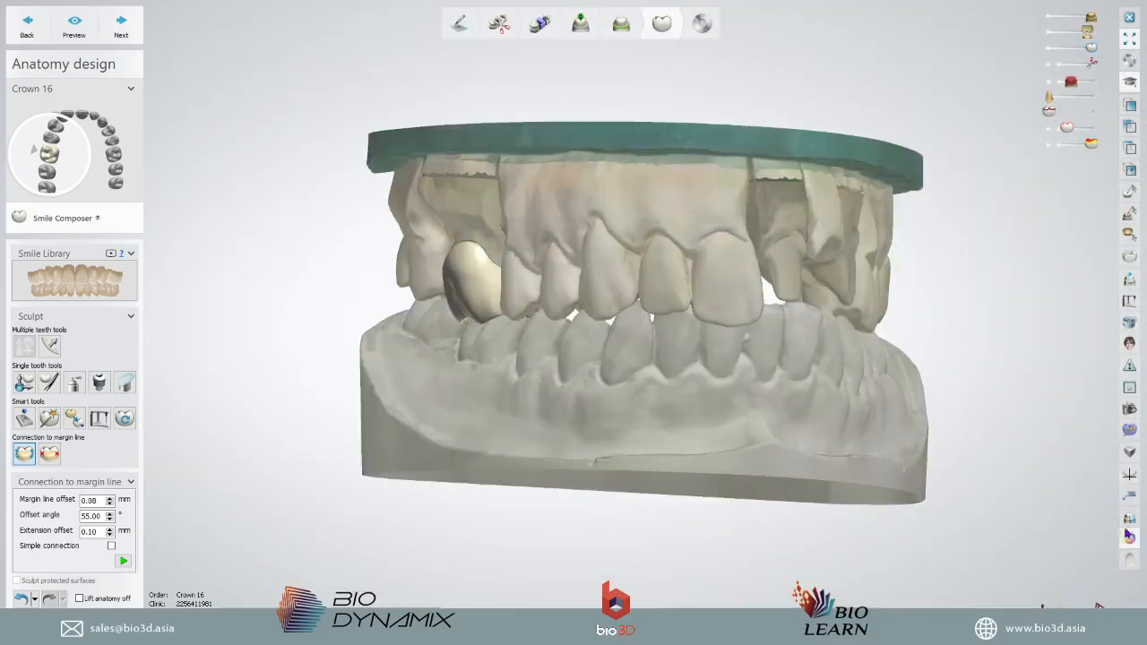
pyautogui.click(1130, 539)
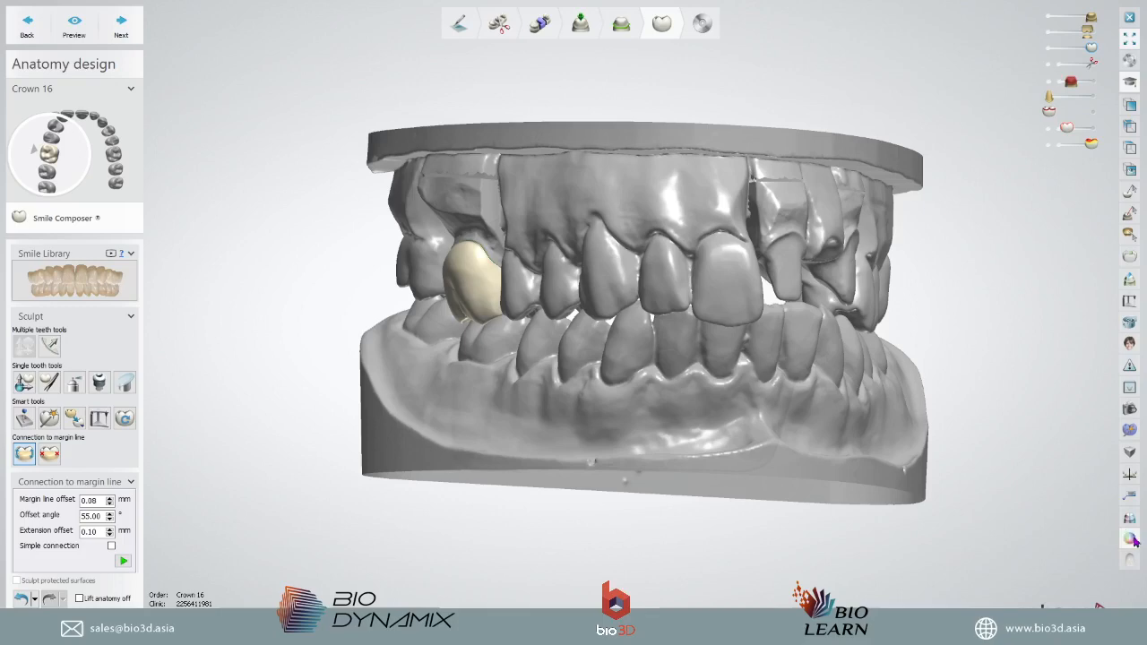
pyautogui.click(1131, 538)
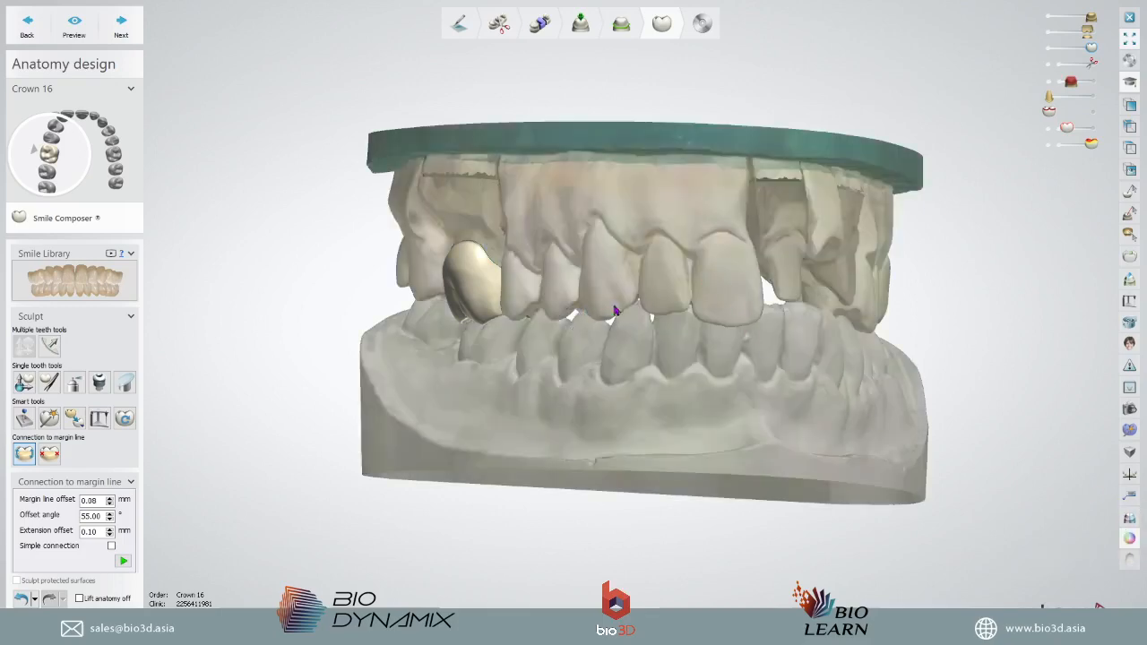
pyautogui.scroll(3, 615, 310)
pyautogui.moveTo(469, 284); pyautogui.dragTo(515, 299, button='right')
pyautogui.click(1132, 537)
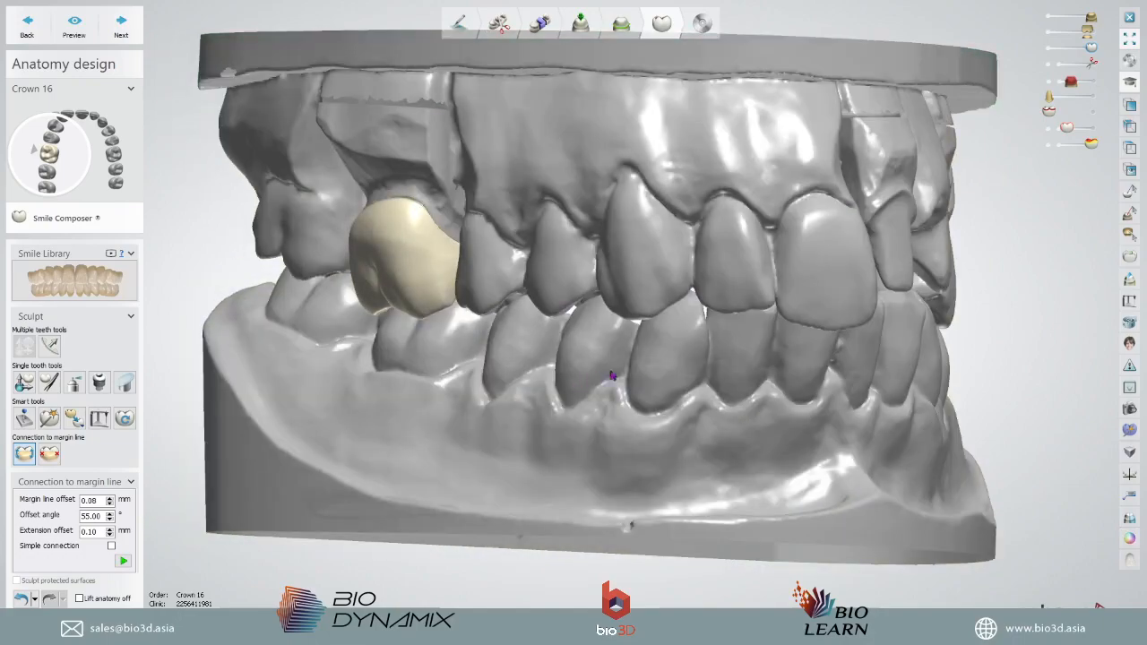
# - Inspect the articulated models from the front and side, switching the scan texture colours on and off again
pyautogui.moveTo(599, 323); pyautogui.dragTo(513, 301, button='right')
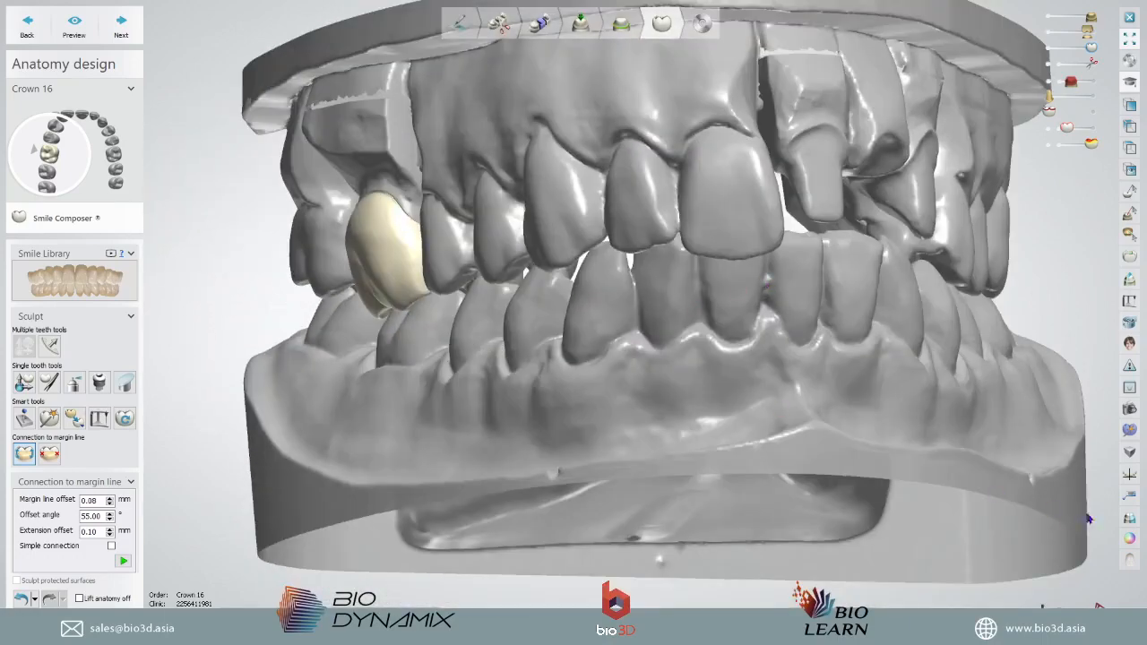
pyautogui.click(1129, 538)
pyautogui.moveTo(686, 328); pyautogui.dragTo(901, 408, button='right')
pyautogui.scroll(-4, 701, 361)
pyautogui.scroll(4, 571, 333)
pyautogui.click(1127, 539)
pyautogui.scroll(-3, 508, 299)
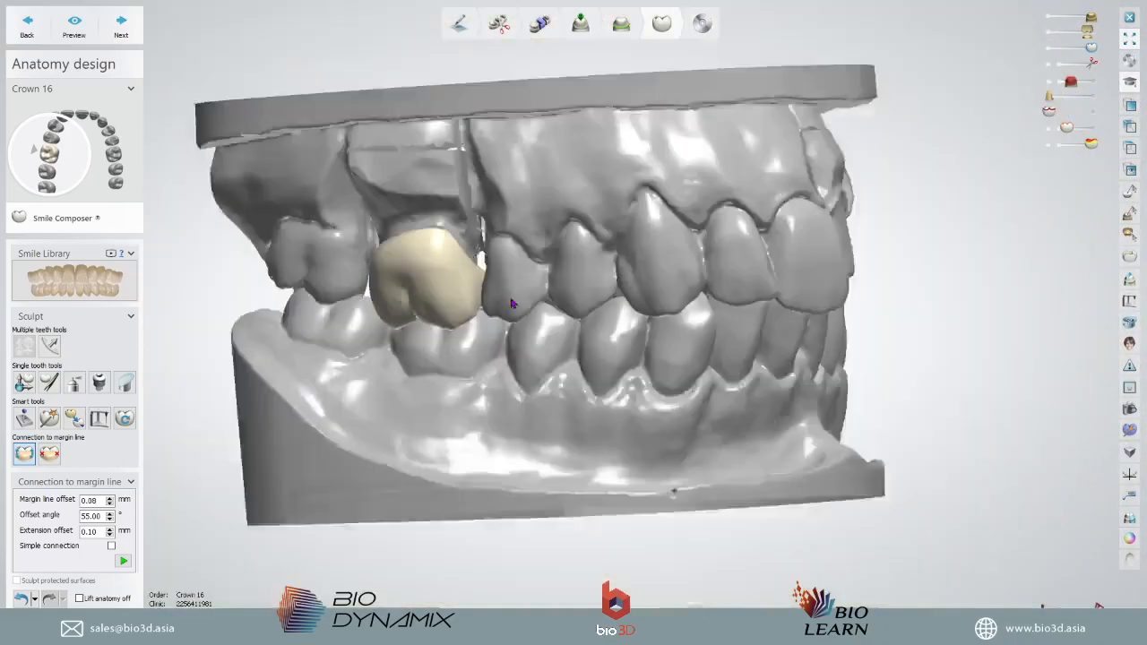
# - Hide the lower jaw scan and examine the occlusal surface of Crown 16 between its neighbouring teeth
pyautogui.moveTo(508, 299); pyautogui.dragTo(533, 324, button='right')
pyautogui.click(1048, 32)
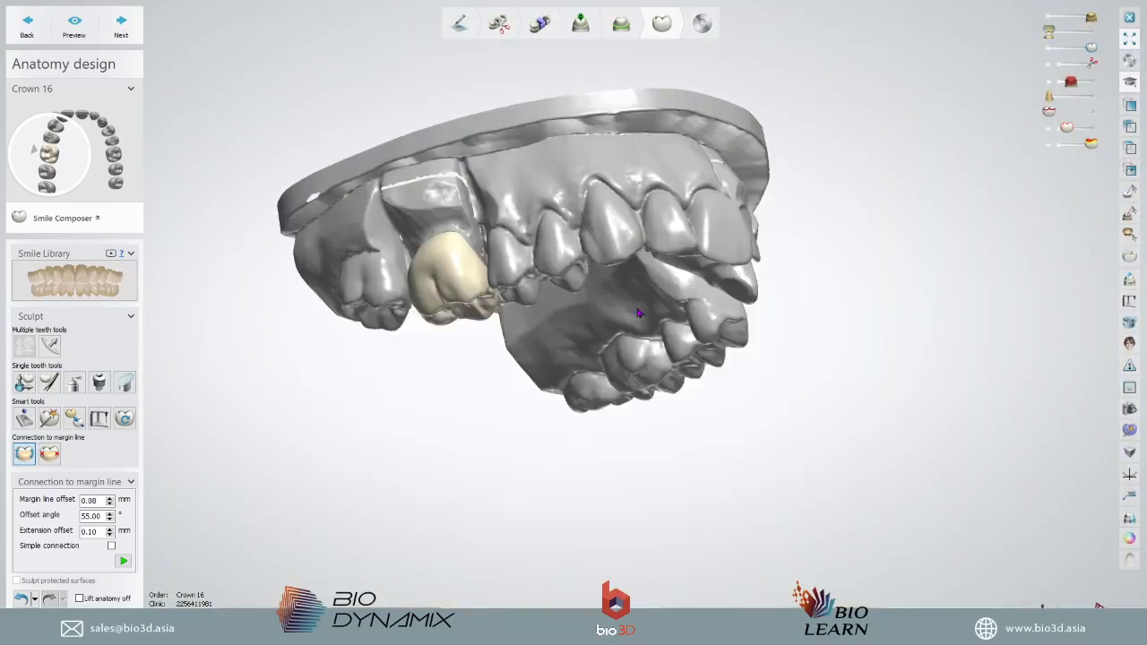
pyautogui.moveTo(640, 315); pyautogui.dragTo(537, 269, button='right')
pyautogui.scroll(5, 467, 231)
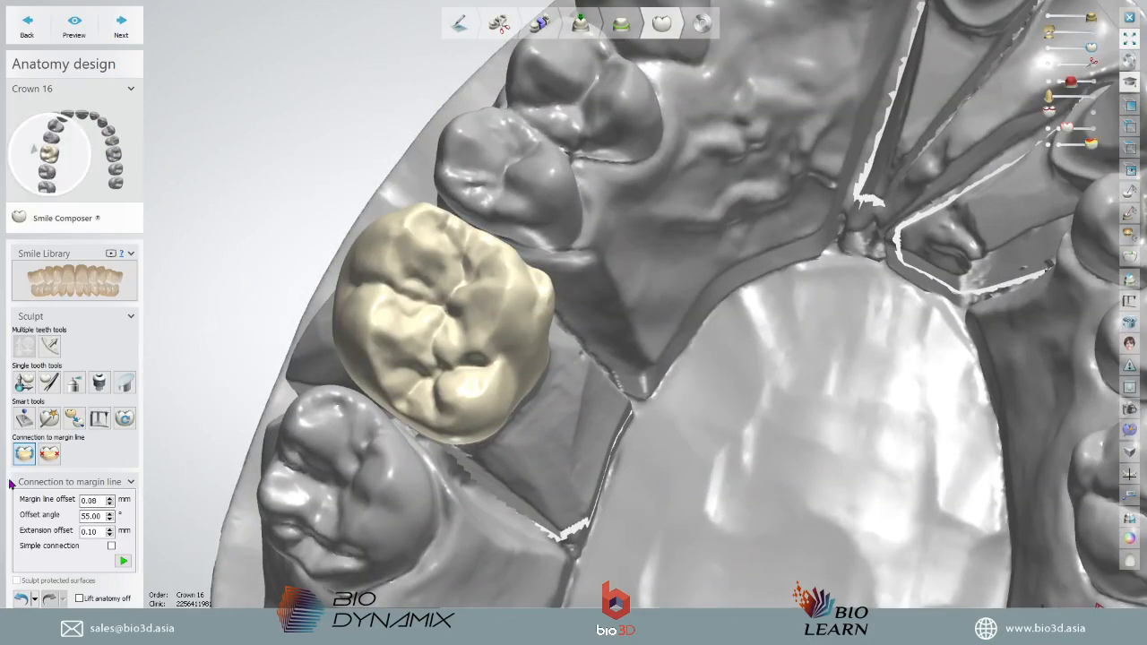
pyautogui.moveTo(650, 395); pyautogui.dragTo(660, 425, button='right')
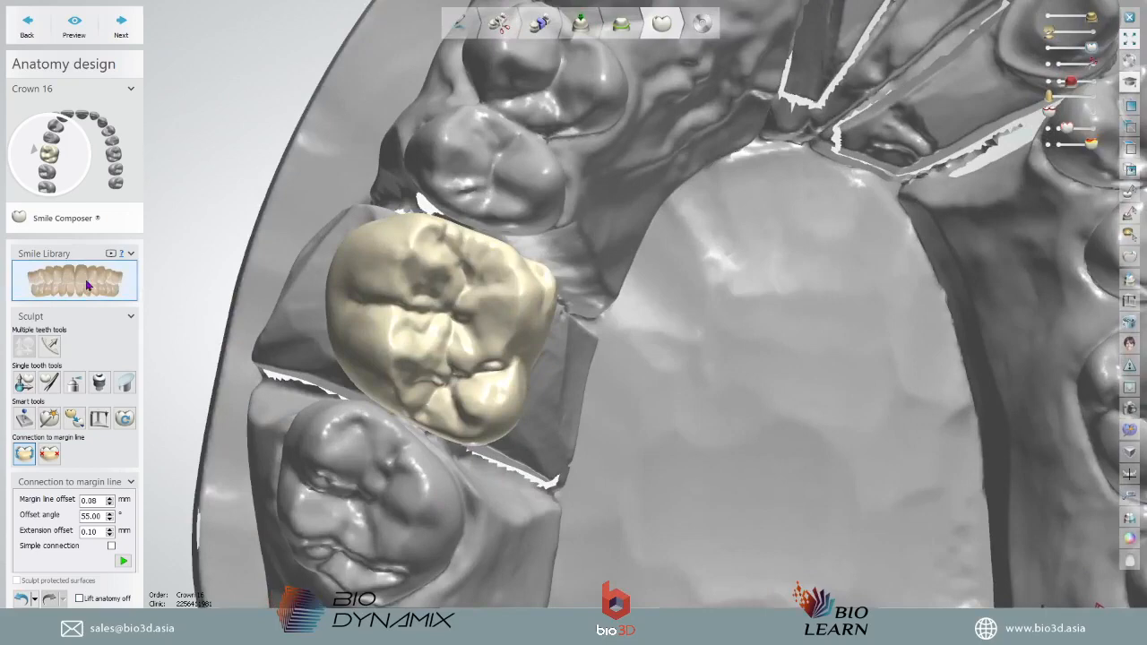
# - Browse the Smile Library shapes for Crown 16, choose Culp Mature, and inspect the crown from the side
pyautogui.click(87, 285)
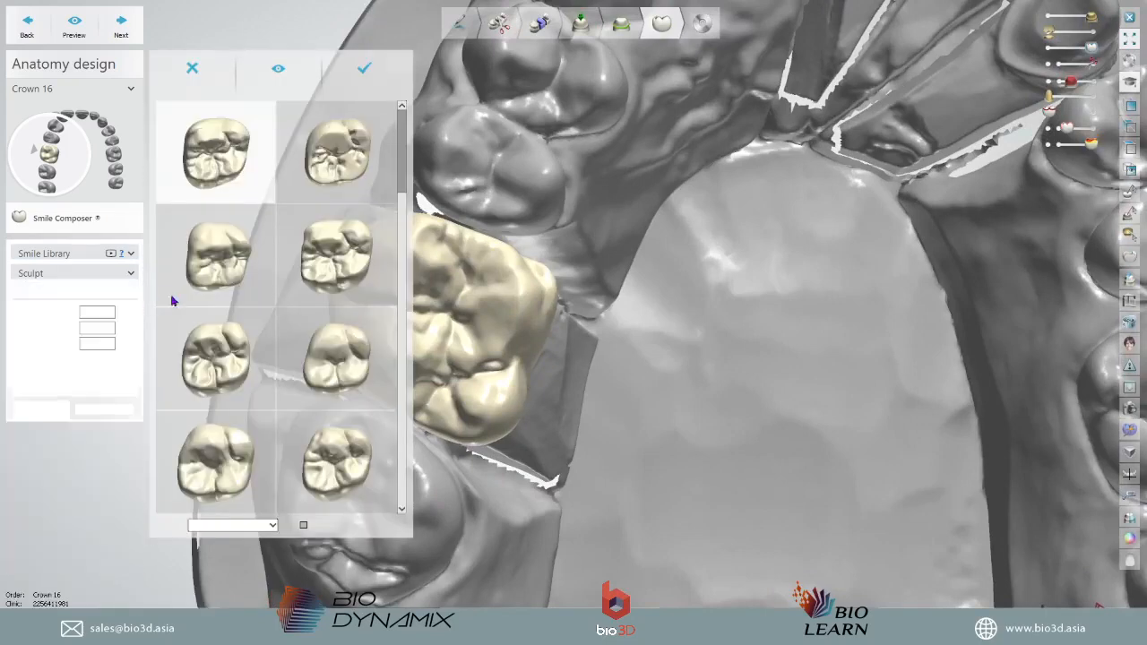
pyautogui.moveTo(516, 249); pyautogui.dragTo(414, 169, button='right')
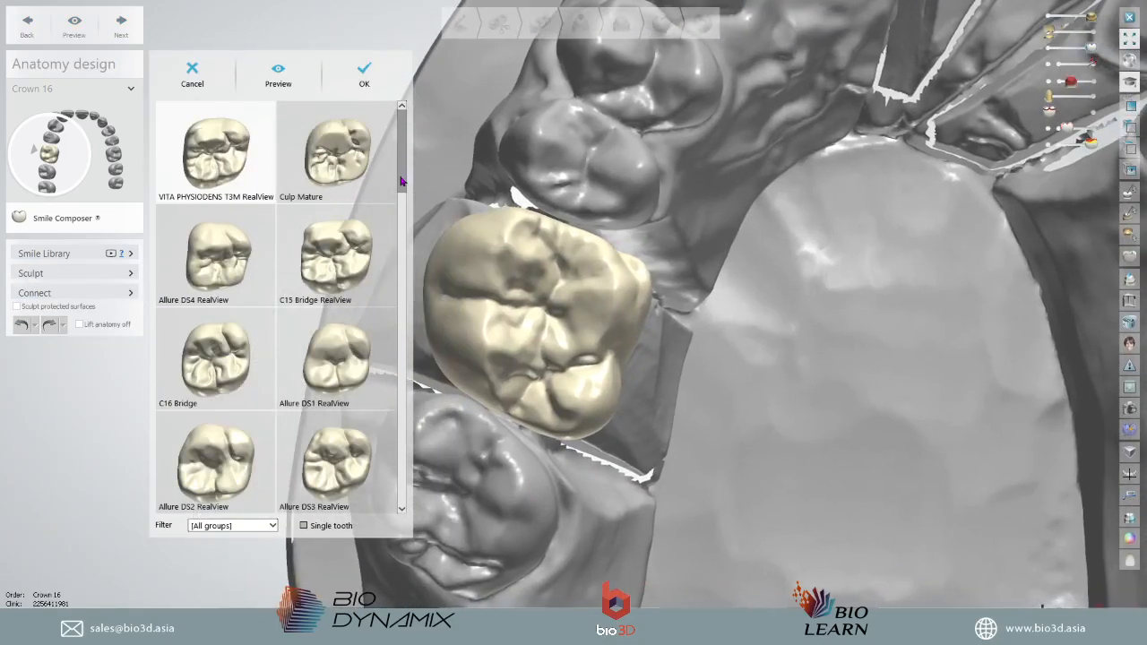
pyautogui.scroll(-3, 401, 181)
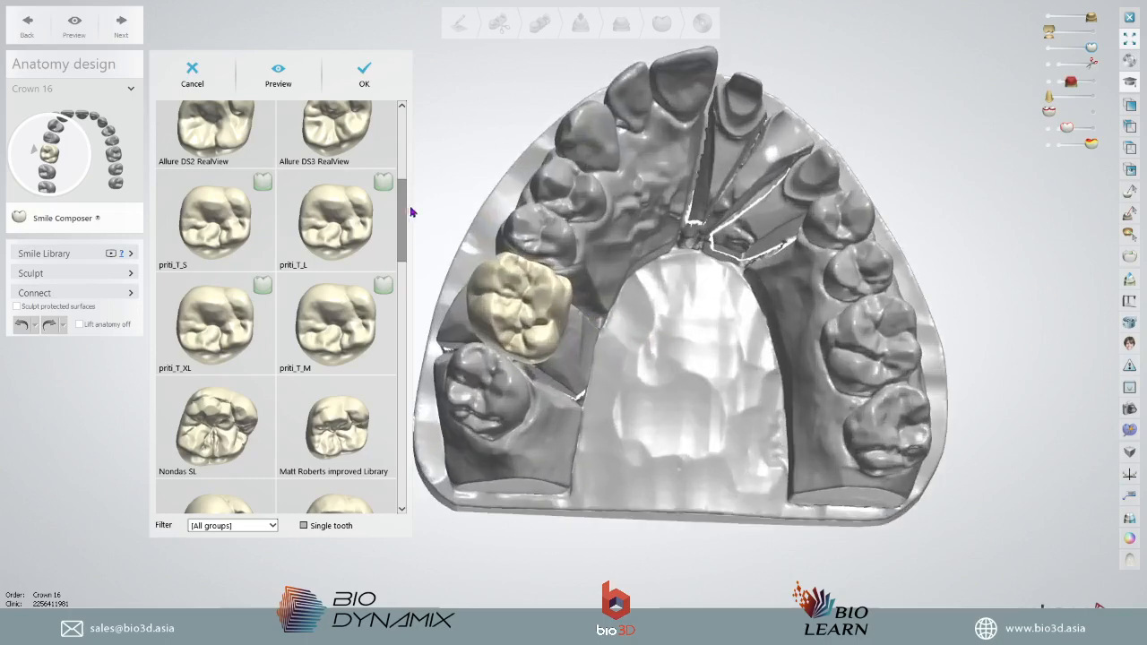
pyautogui.moveTo(402, 215); pyautogui.dragTo(386, 130)
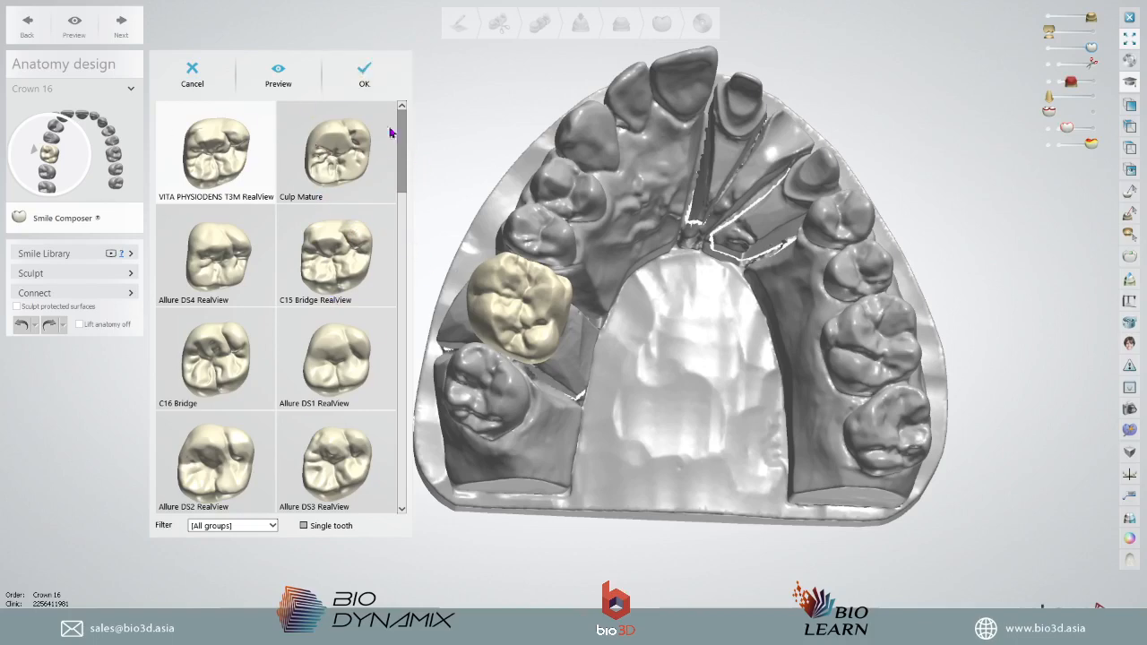
pyautogui.moveTo(586, 392); pyautogui.dragTo(516, 336, button='right')
pyautogui.scroll(5, 594, 353)
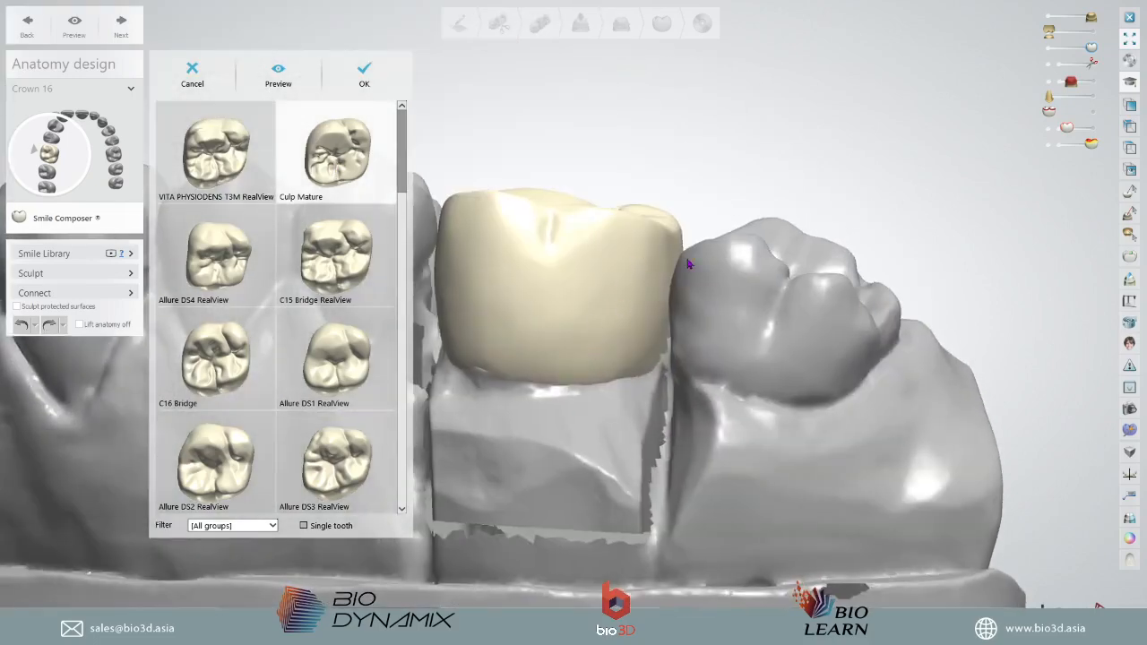
# - Examine the placed Culp Mature crown 16 against the neighbouring teeth and the full upper arch from several angles
pyautogui.scroll(-5, 688, 263)
pyautogui.moveTo(794, 327); pyautogui.dragTo(762, 336, button='right')
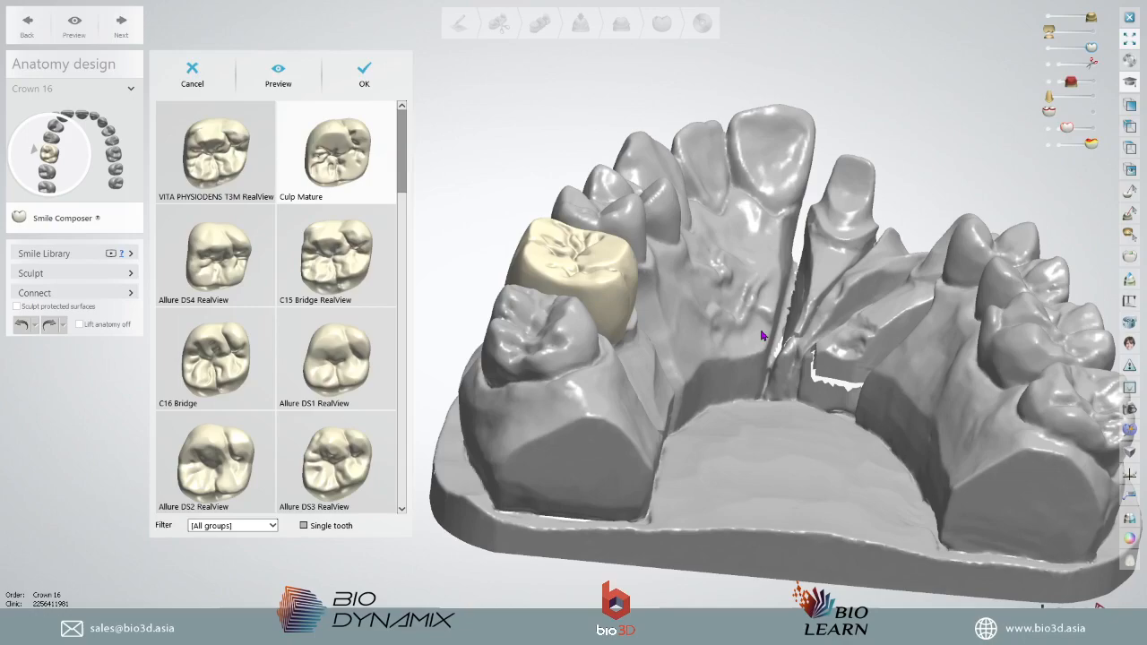
pyautogui.moveTo(738, 281); pyautogui.dragTo(770, 362, button='right')
pyautogui.scroll(-5, 770, 362)
pyautogui.moveTo(758, 414); pyautogui.dragTo(779, 274, button='right')
pyautogui.scroll(5, 778, 274)
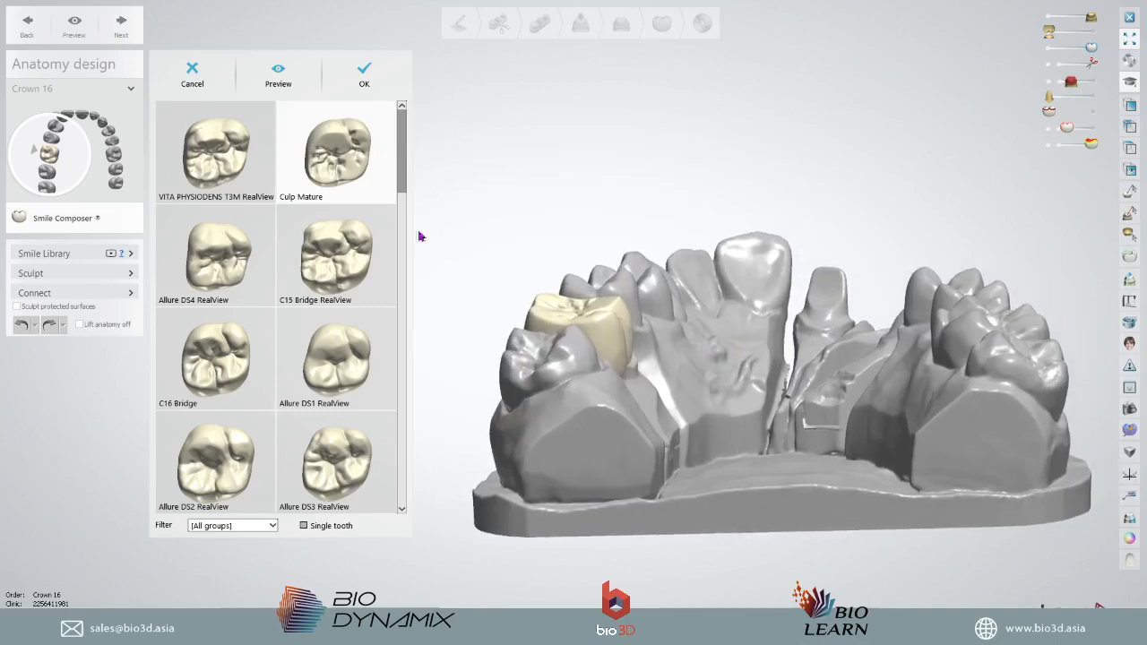
pyautogui.moveTo(709, 333); pyautogui.dragTo(674, 354, button='right')
# - Try the C15 Bridge RealView, C16 Bridge and Allure DS2 RealView anatomies on crown 16 and compare their occlusal fit
pyautogui.click(338, 274)
pyautogui.moveTo(752, 410)
pyautogui.mouseDown(button='right')
pyautogui.moveTo(753, 474)
pyautogui.moveTo(747, 409)
pyautogui.mouseUp(button='right')
pyautogui.scroll(2, 747, 409)
pyautogui.click(230, 362)
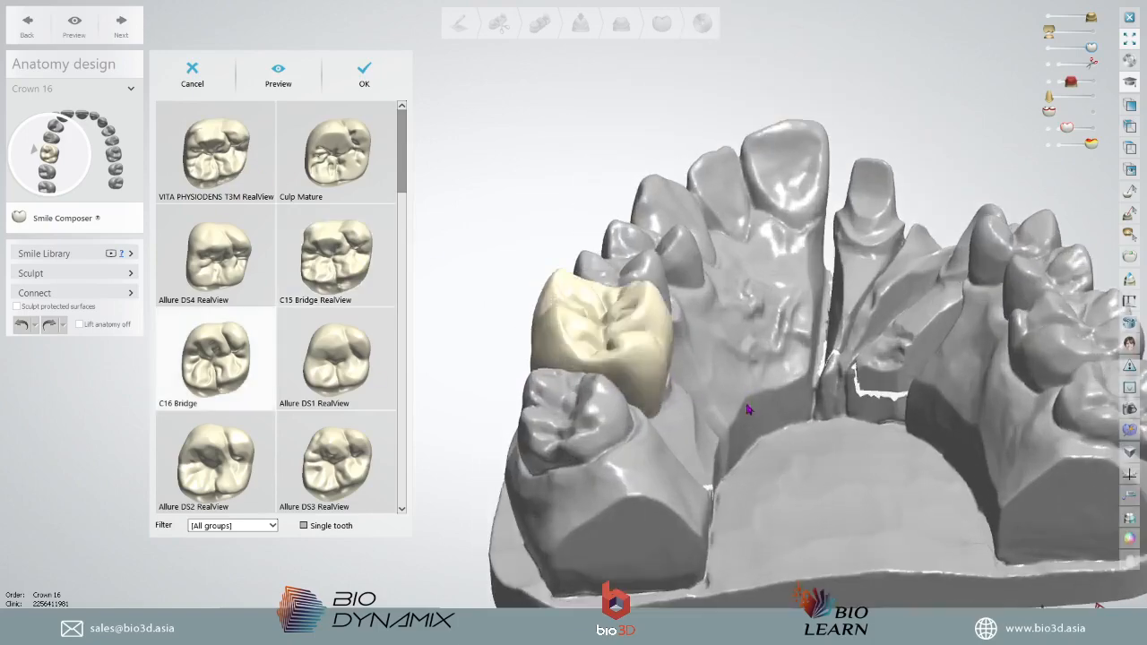
pyautogui.moveTo(743, 487); pyautogui.dragTo(684, 417, button='right')
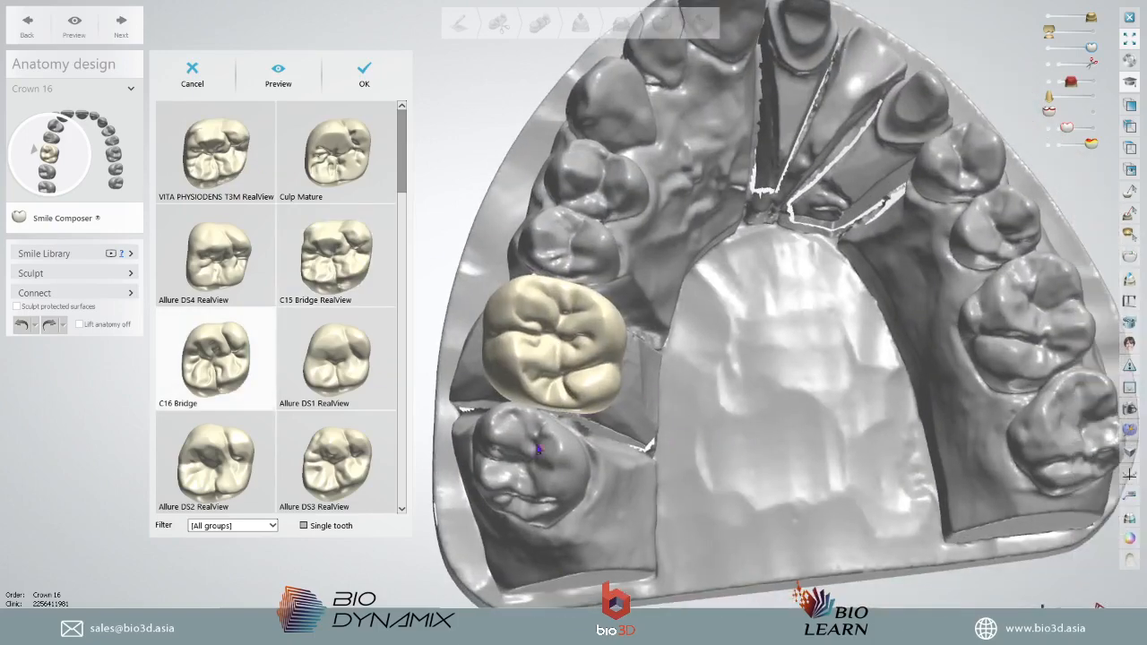
pyautogui.click(242, 457)
pyautogui.moveTo(751, 450)
pyautogui.mouseDown(button='right')
pyautogui.moveTo(750, 403)
pyautogui.moveTo(745, 460)
pyautogui.mouseUp(button='right')
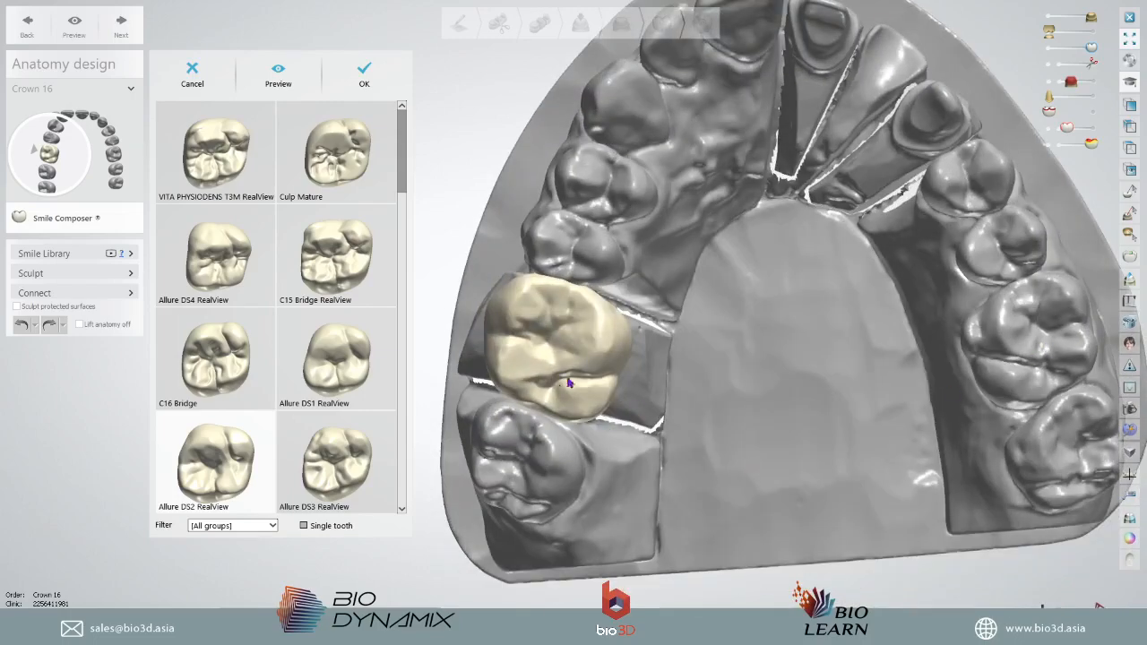
pyautogui.moveTo(594, 358); pyautogui.dragTo(576, 328, button='right')
# - Choose the C15 Bridge RealView anatomy for crown 16, check it against the arch and accept the library selection
pyautogui.click(327, 245)
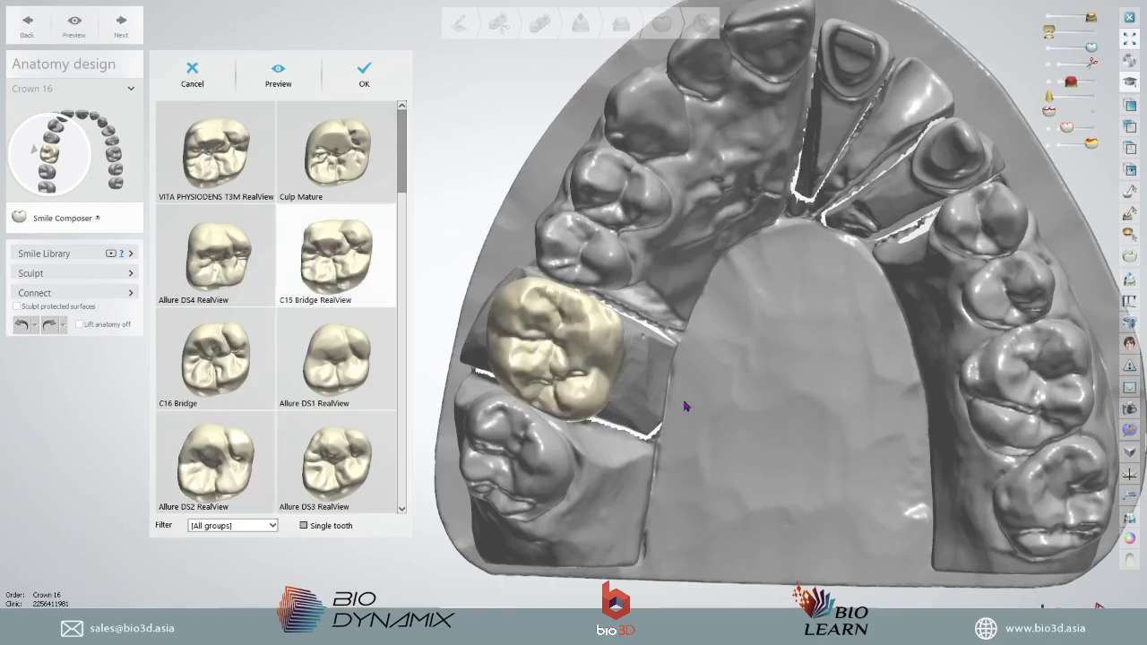
pyautogui.moveTo(684, 403); pyautogui.dragTo(672, 393, button='right')
pyautogui.scroll(-5, 681, 403)
pyautogui.scroll(2, 680, 399)
pyautogui.scroll(5, 680, 403)
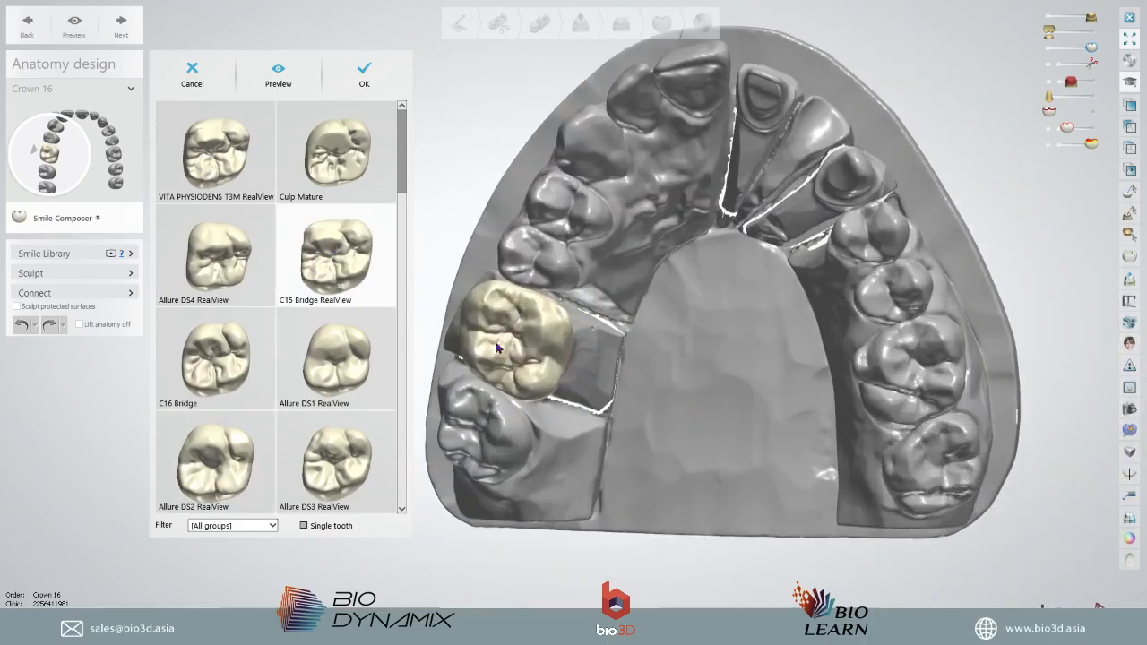
pyautogui.scroll(-5, 283, 347)
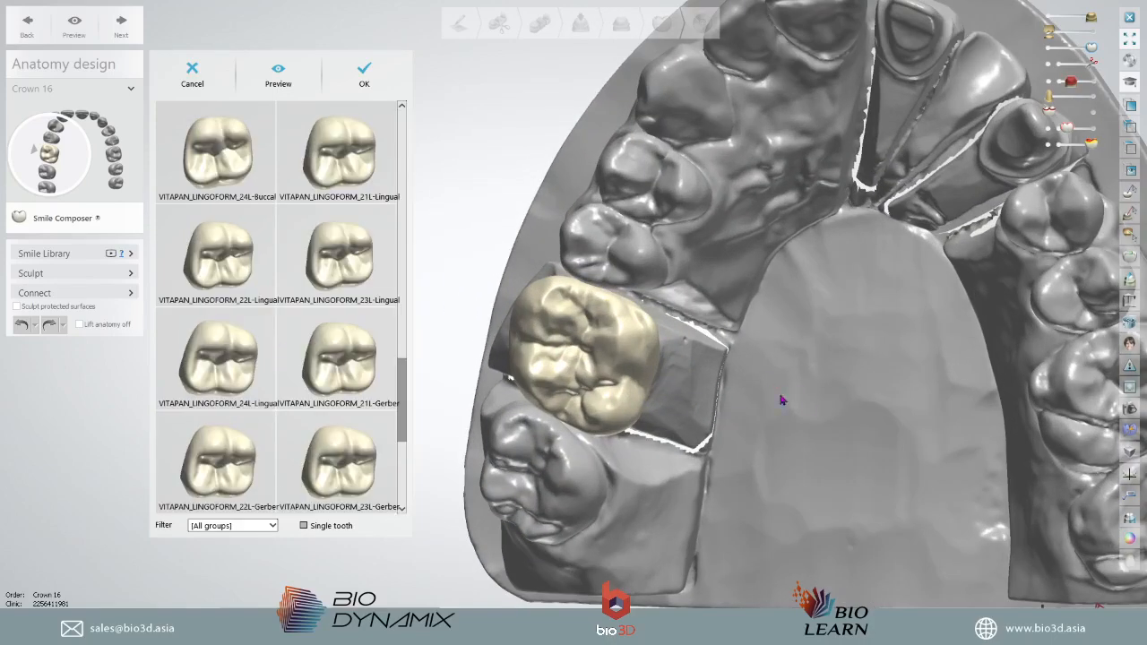
pyautogui.scroll(-4, 782, 400)
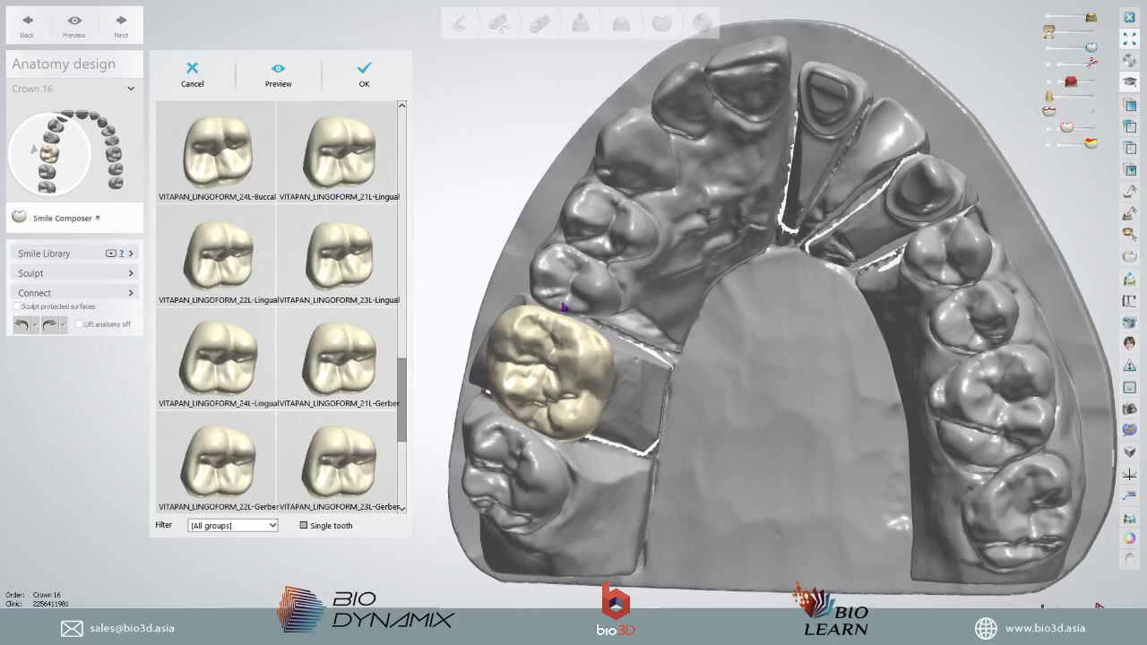
pyautogui.click(364, 67)
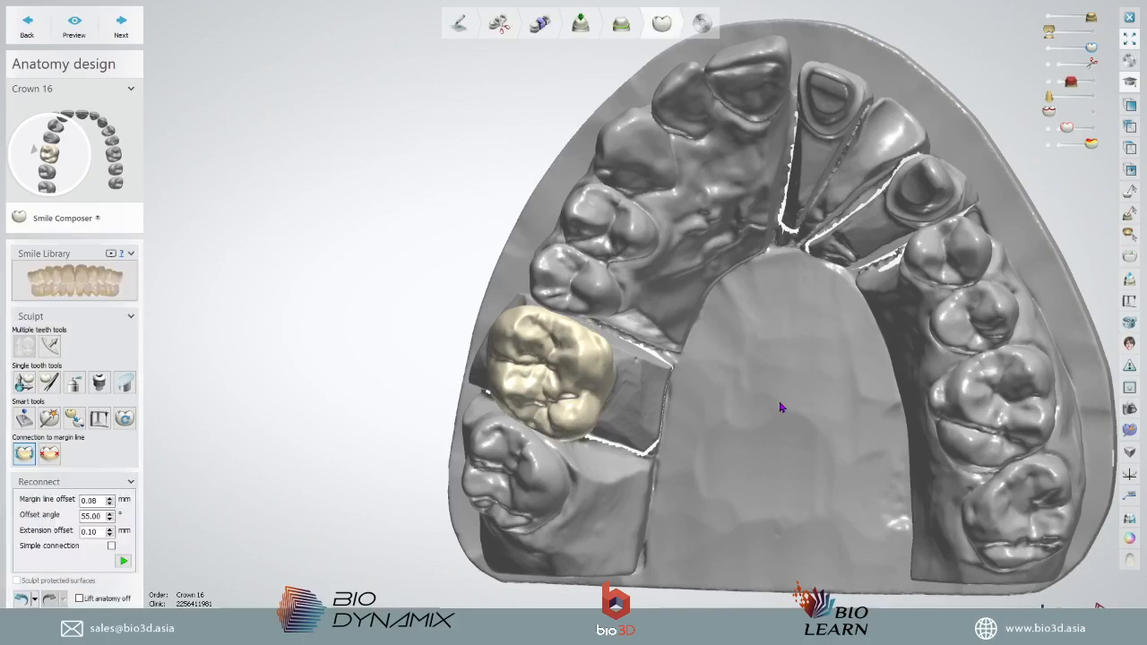
# - Reset the design of crown 16 with the Reset design smart tool
pyautogui.scroll(-1, 494, 375)
pyautogui.scroll(5, 541, 391)
pyautogui.moveTo(542, 390); pyautogui.dragTo(800, 362, button='right')
pyautogui.scroll(-4, 633, 290)
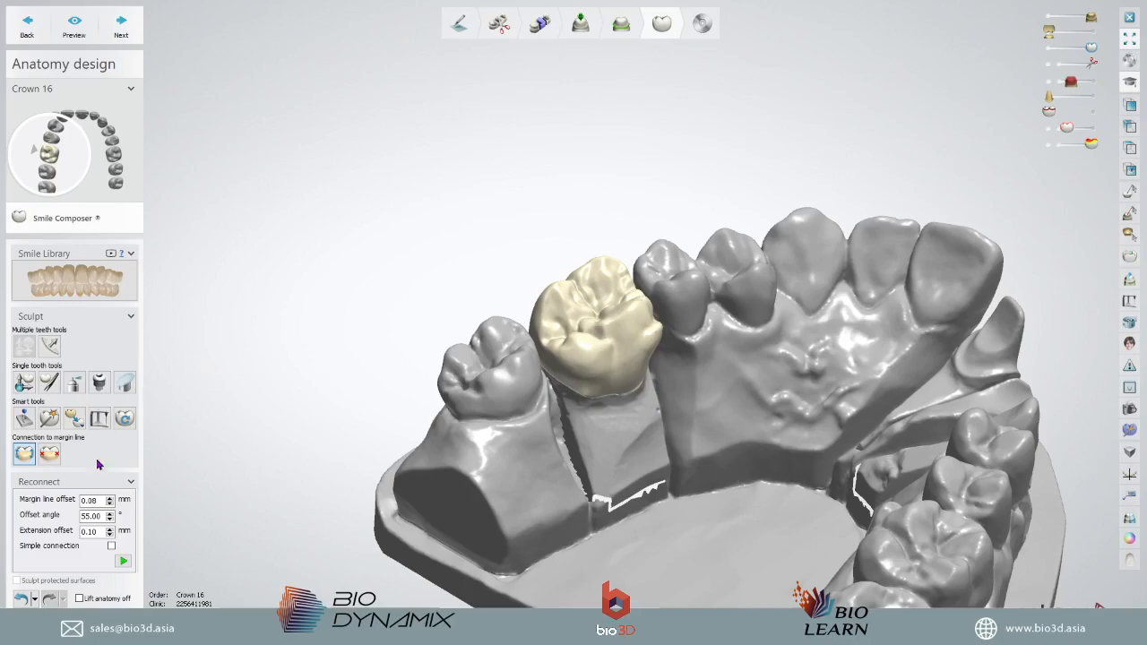
pyautogui.moveTo(635, 419); pyautogui.dragTo(278, 470, button='right')
pyautogui.click(125, 417)
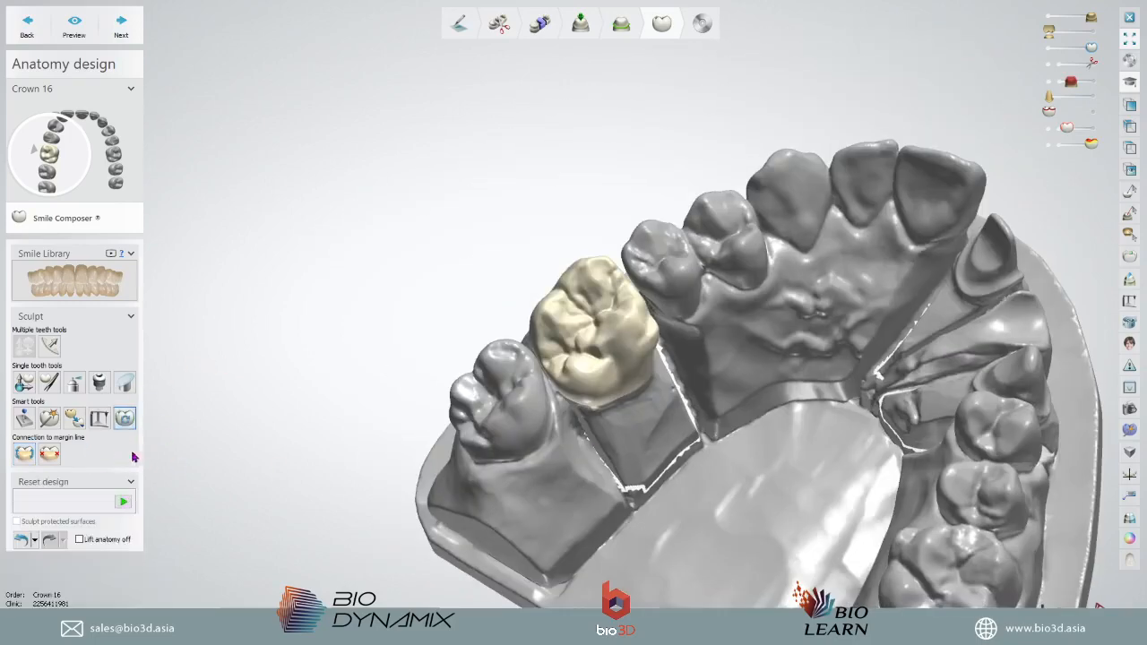
pyautogui.click(123, 501)
pyautogui.moveTo(740, 391); pyautogui.dragTo(896, 191, button='right')
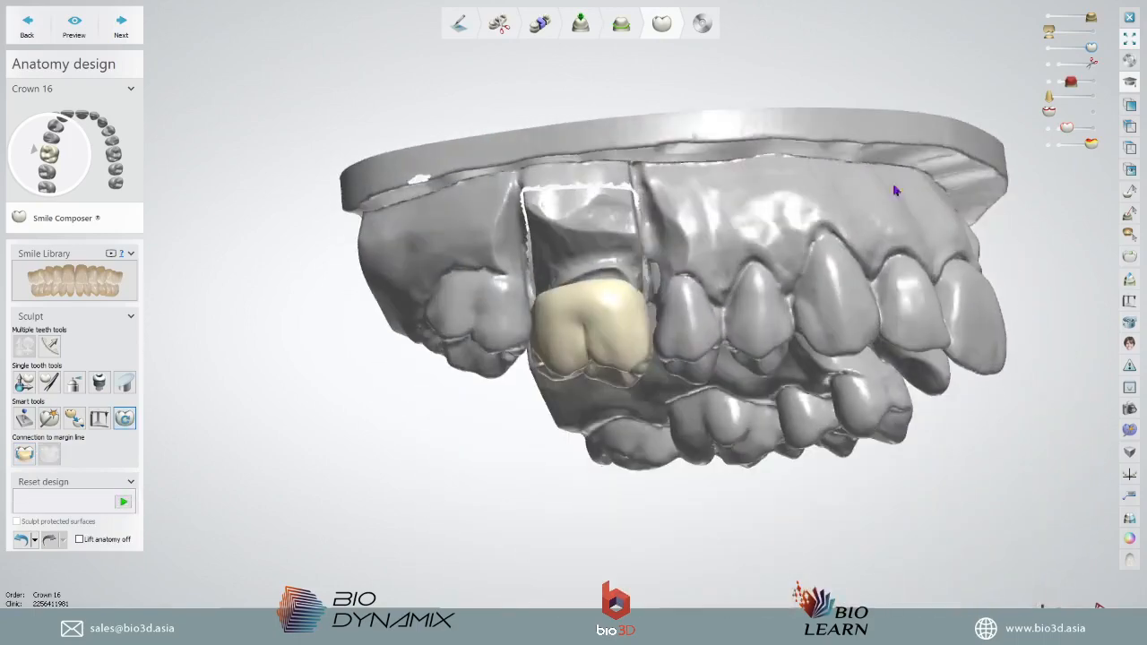
# - Inspect the crown without the model, restore the model's display and nudge crown 16 slightly with Individual transformation
pyautogui.click(1048, 17)
pyautogui.scroll(3, 694, 269)
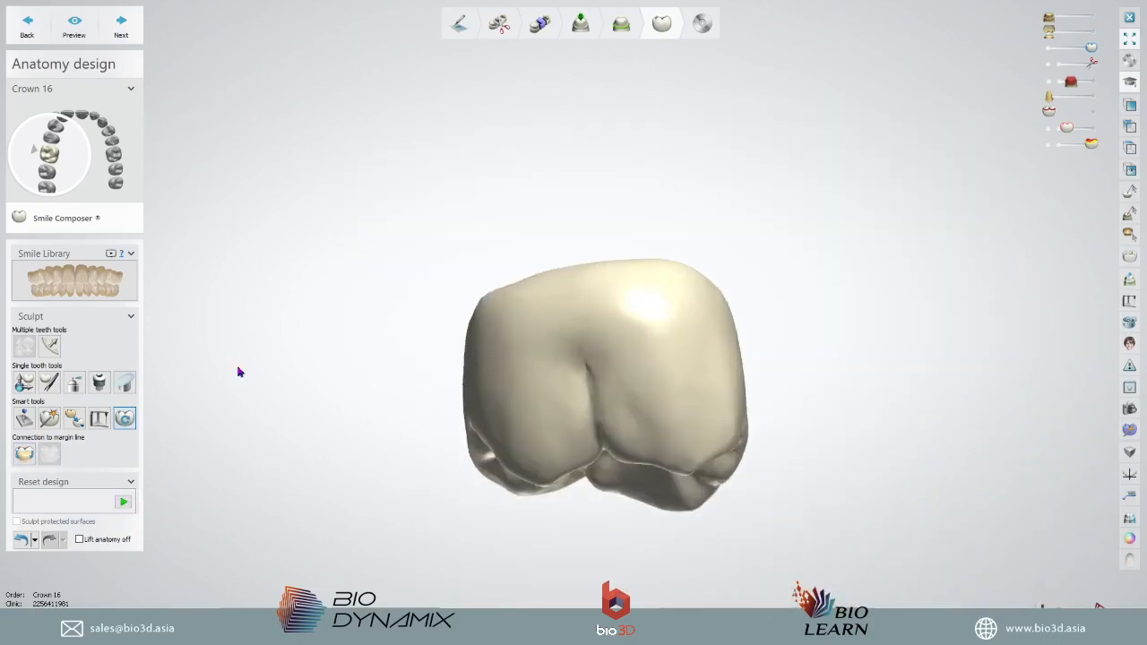
pyautogui.click(24, 383)
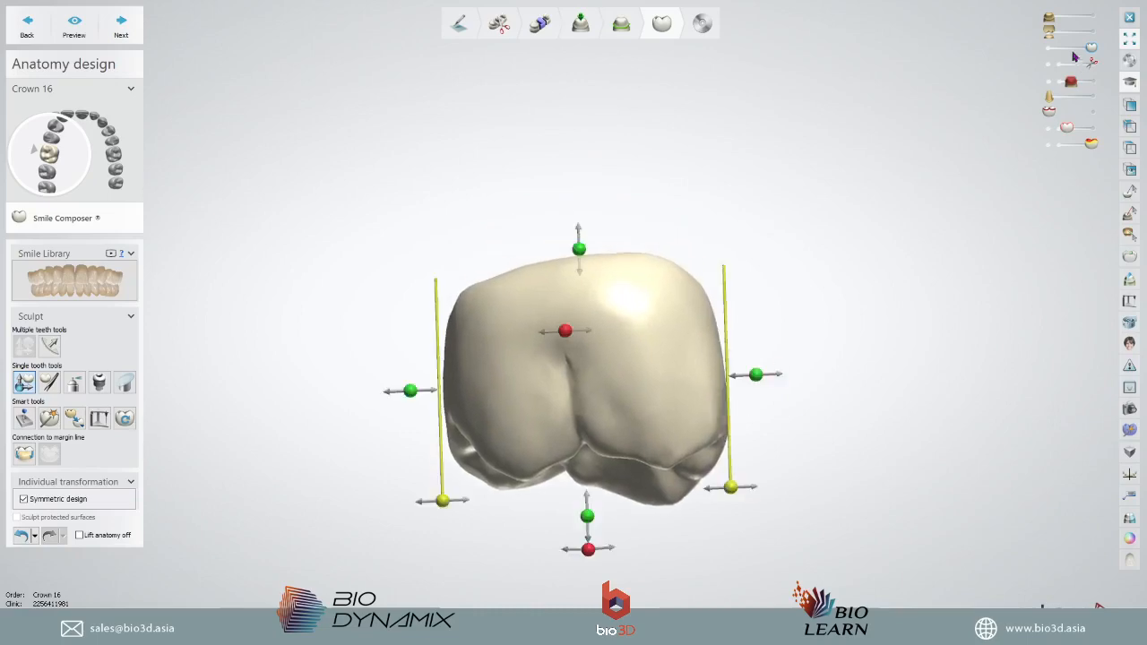
pyautogui.click(1092, 17)
pyautogui.moveTo(883, 195); pyautogui.dragTo(881, 259, button='right')
pyautogui.moveTo(632, 371); pyautogui.dragTo(646, 379)
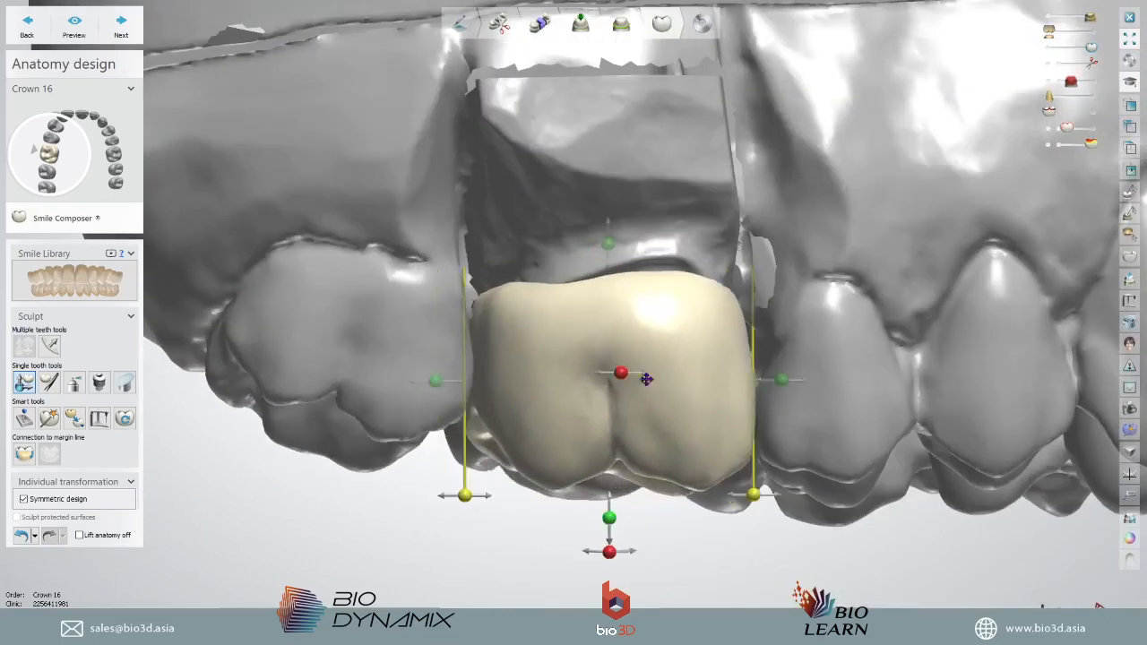
# - Connect crown 16 to its margin line and inspect the transition to the preparation up close
pyautogui.click(24, 454)
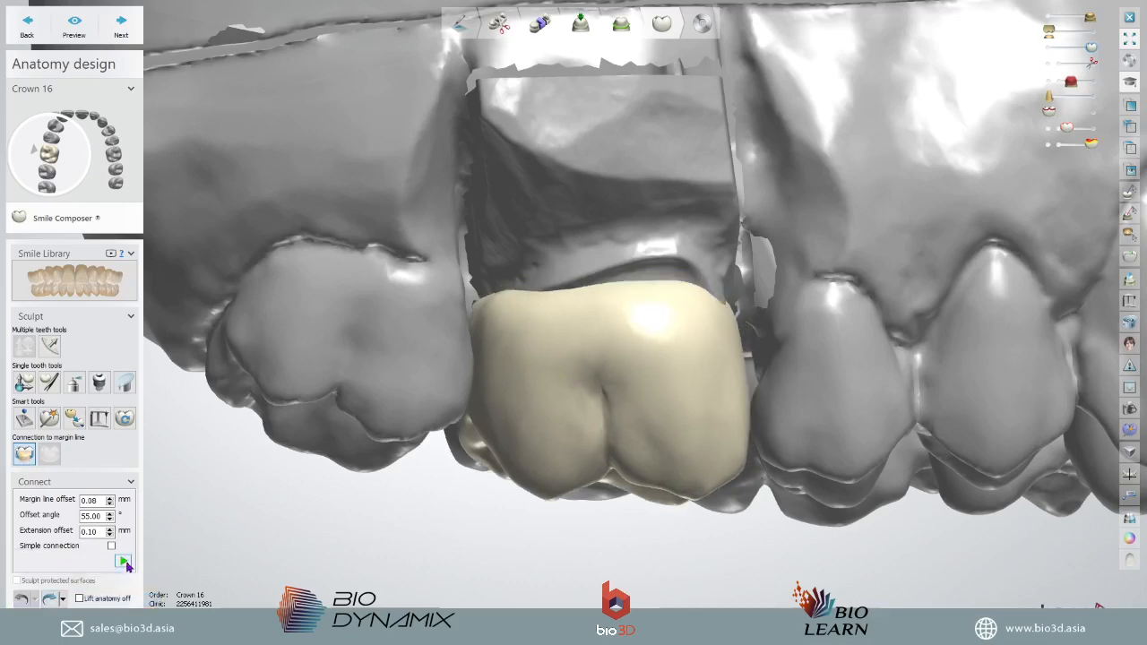
pyautogui.click(119, 562)
pyautogui.moveTo(744, 360); pyautogui.dragTo(686, 381, button='right')
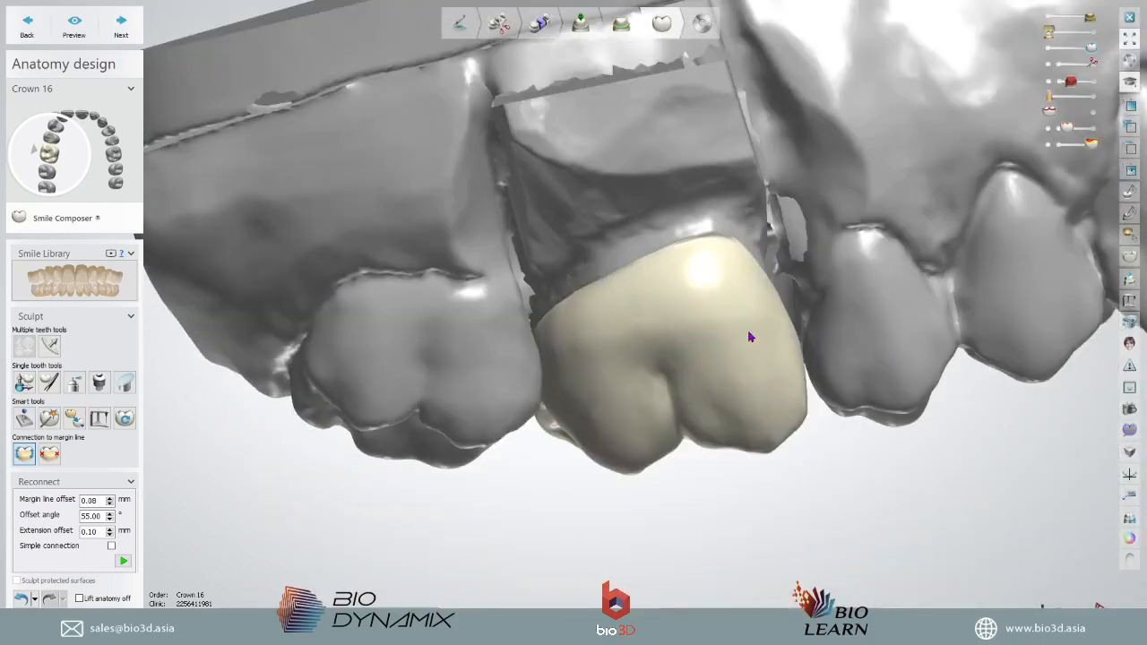
pyautogui.moveTo(748, 336); pyautogui.dragTo(801, 361, button='right')
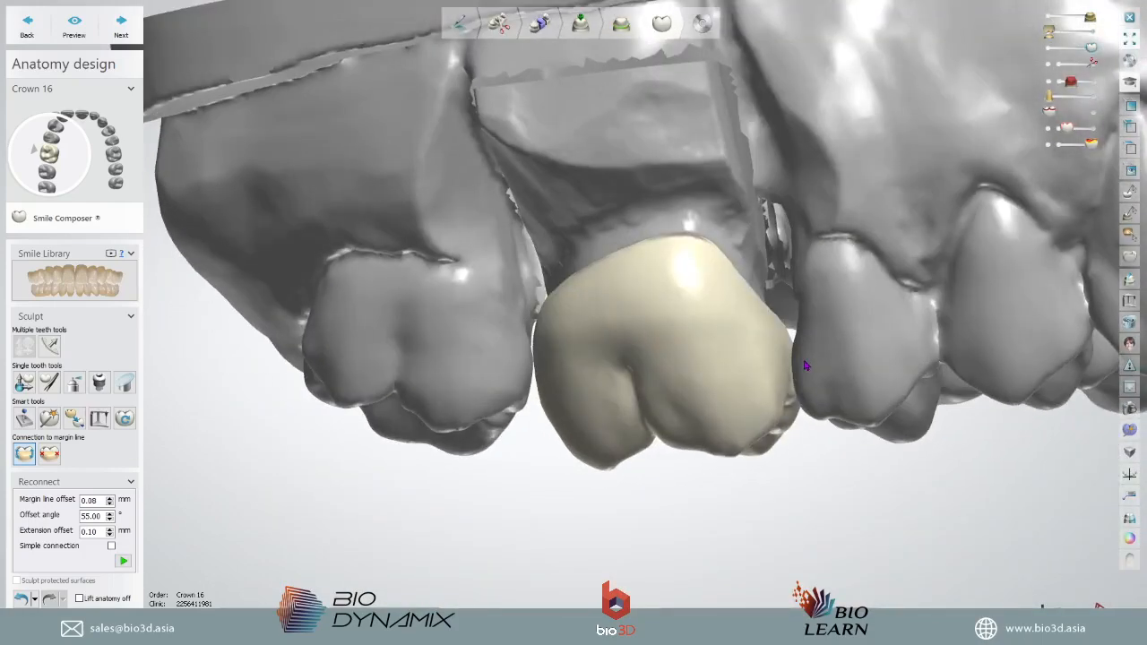
pyautogui.scroll(5, 714, 284)
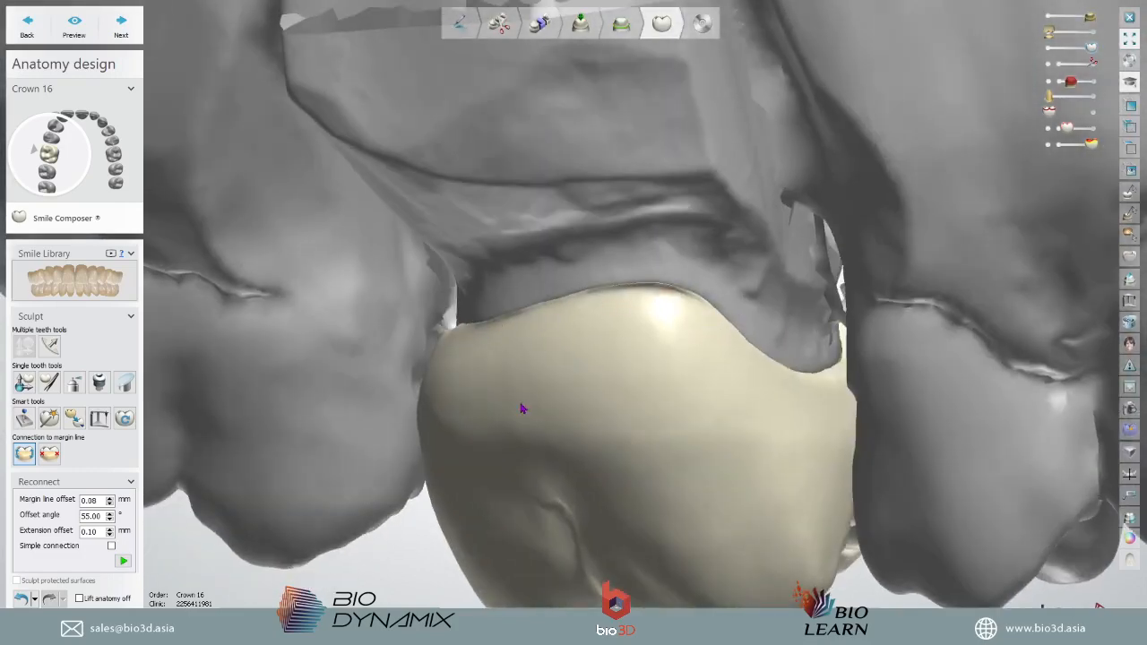
pyautogui.scroll(-5, 484, 430)
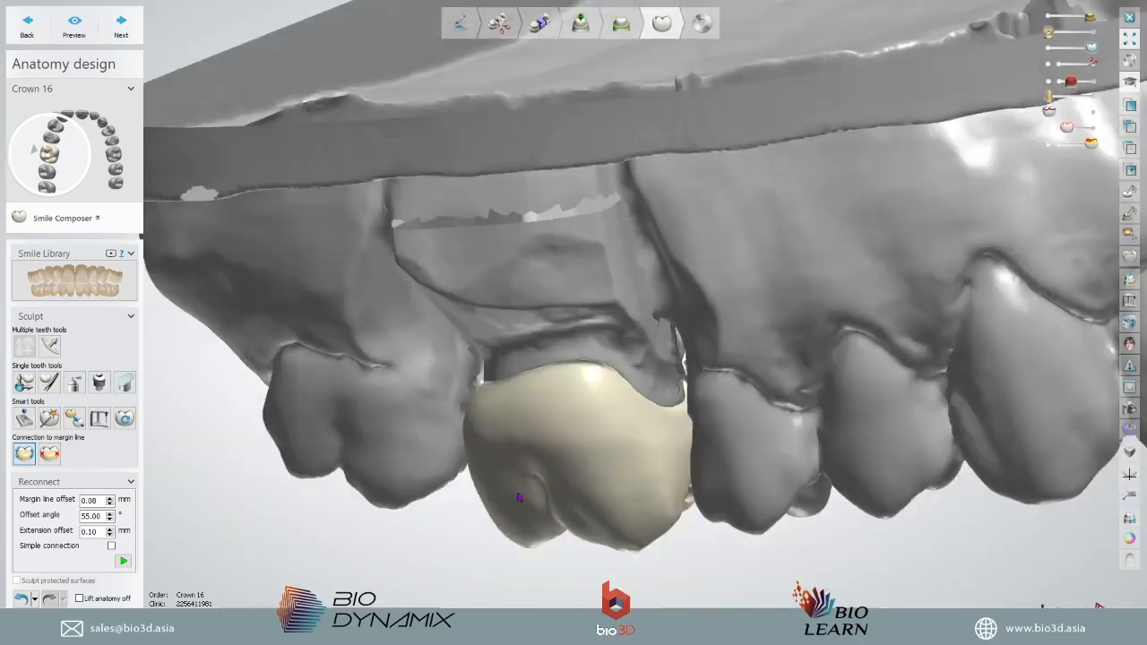
pyautogui.moveTo(519, 496); pyautogui.dragTo(587, 383, button='right')
pyautogui.scroll(2, 579, 436)
# - Try rotating and shifting the connected crown 16 off its preparation with Individual transformation
pyautogui.click(23, 388)
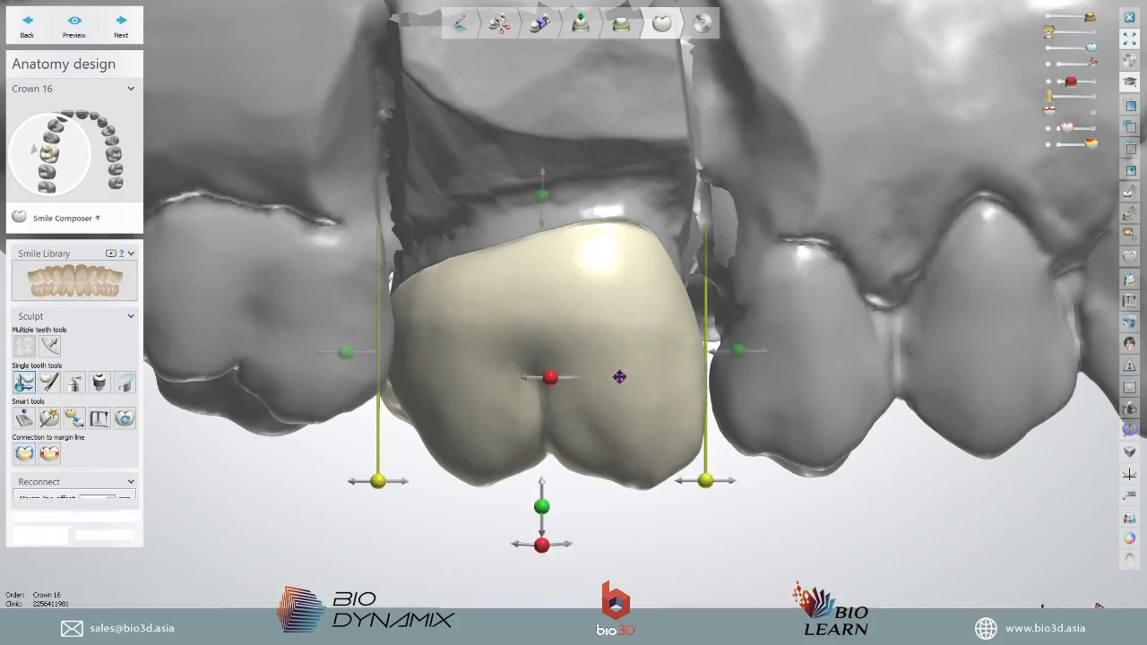
pyautogui.scroll(-4, 651, 438)
pyautogui.moveTo(653, 440); pyautogui.dragTo(581, 275, button='right')
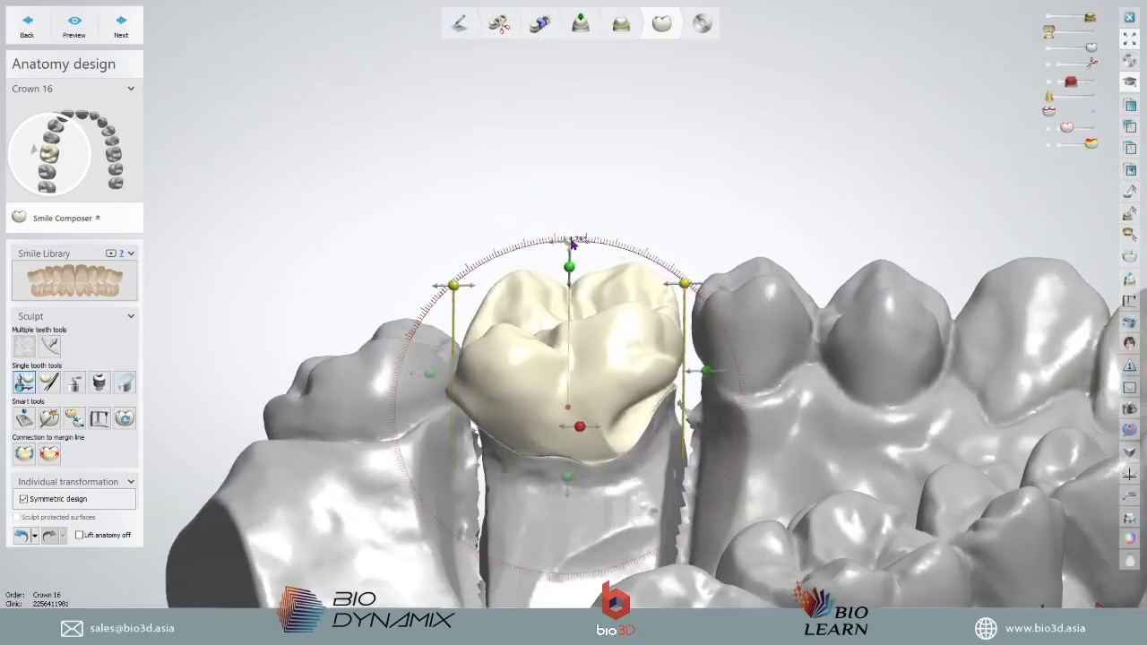
pyautogui.moveTo(576, 328); pyautogui.dragTo(740, 331, button='right')
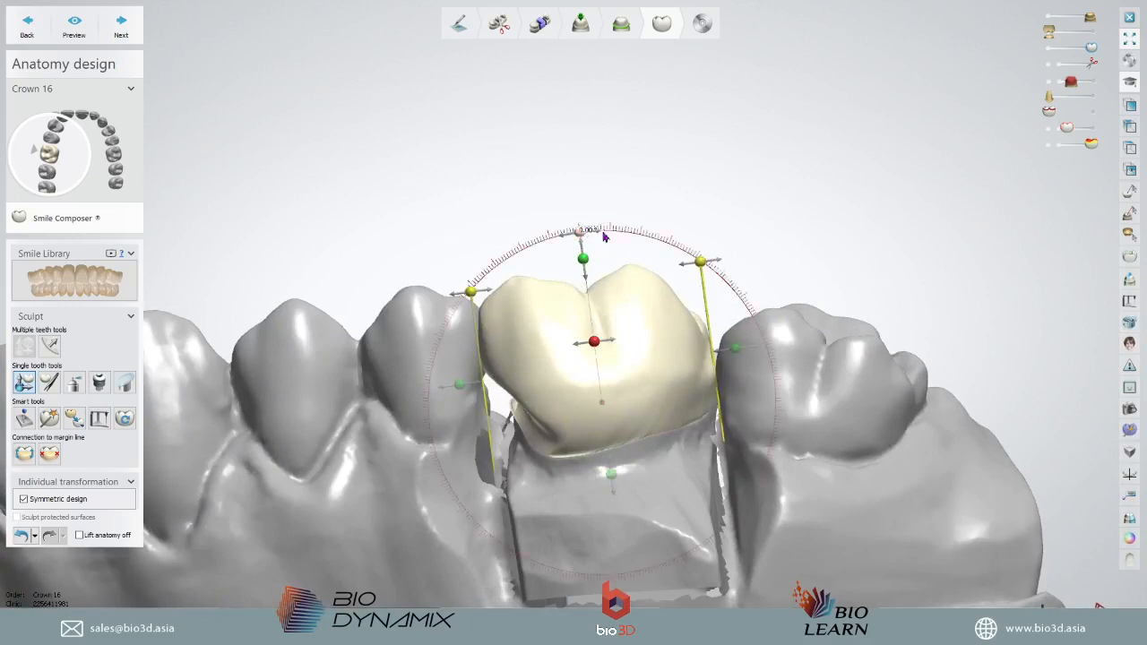
pyautogui.moveTo(604, 236); pyautogui.dragTo(650, 244)
pyautogui.moveTo(589, 332); pyautogui.dragTo(663, 327, button='right')
pyautogui.moveTo(593, 320); pyautogui.dragTo(618, 343)
pyautogui.moveTo(617, 343); pyautogui.dragTo(627, 257, button='right')
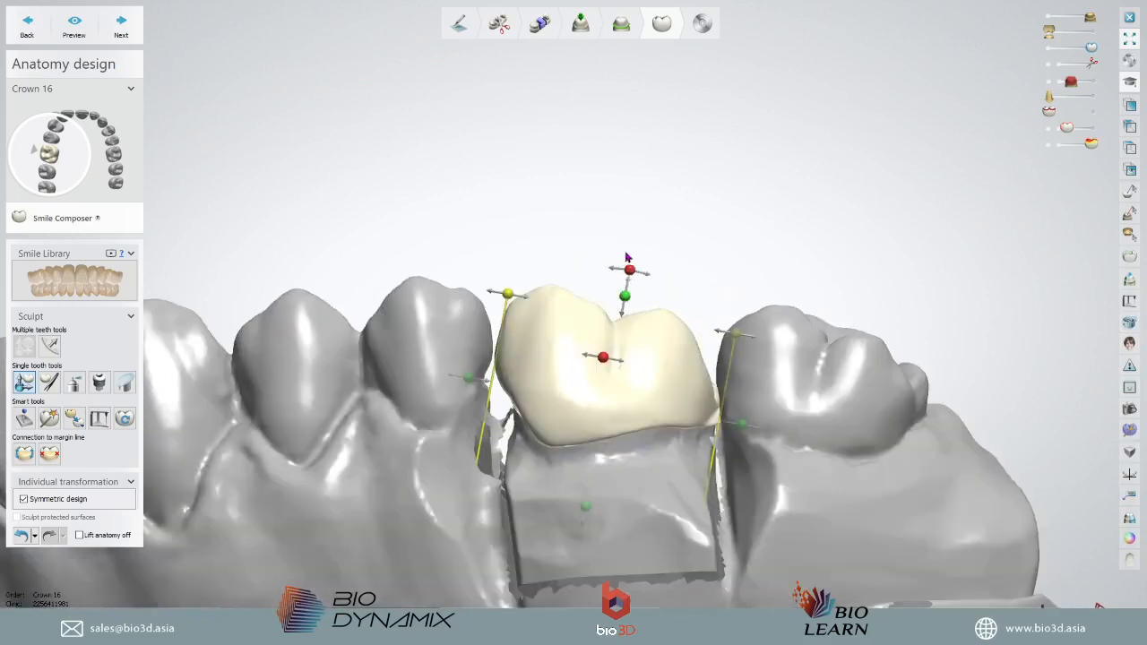
pyautogui.moveTo(629, 268); pyautogui.dragTo(602, 267)
pyautogui.moveTo(609, 403); pyautogui.dragTo(525, 337)
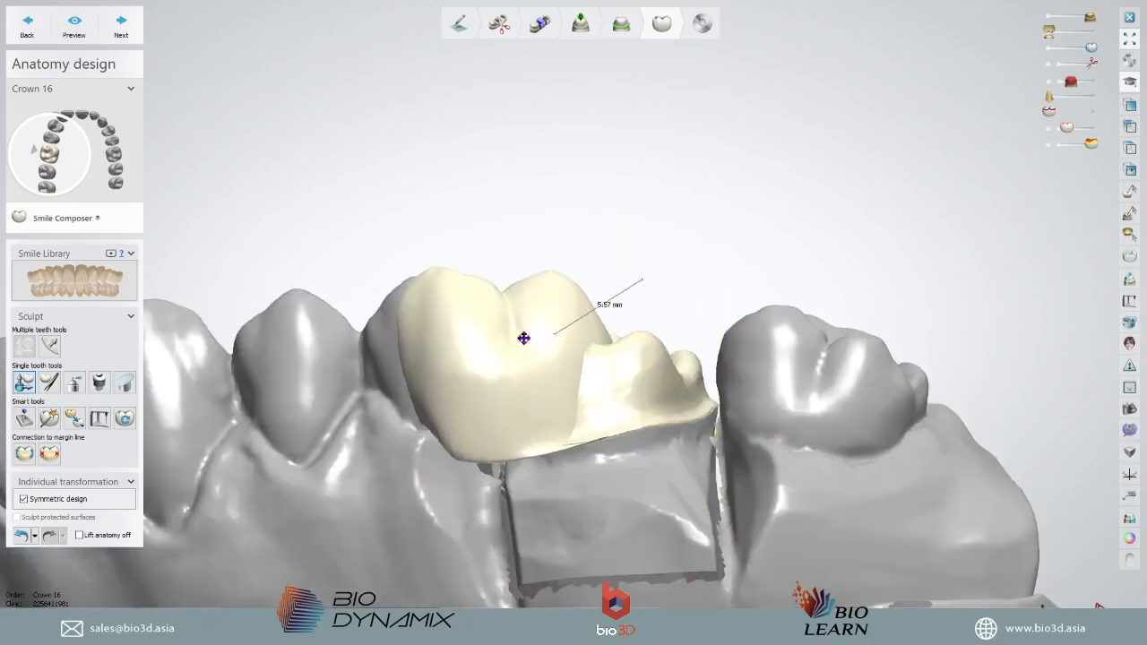
# - Isolate the displaced crown and examine its inner surface and the stretched margin area
pyautogui.moveTo(839, 233); pyautogui.dragTo(717, 429, button='right')
pyautogui.click(1050, 16)
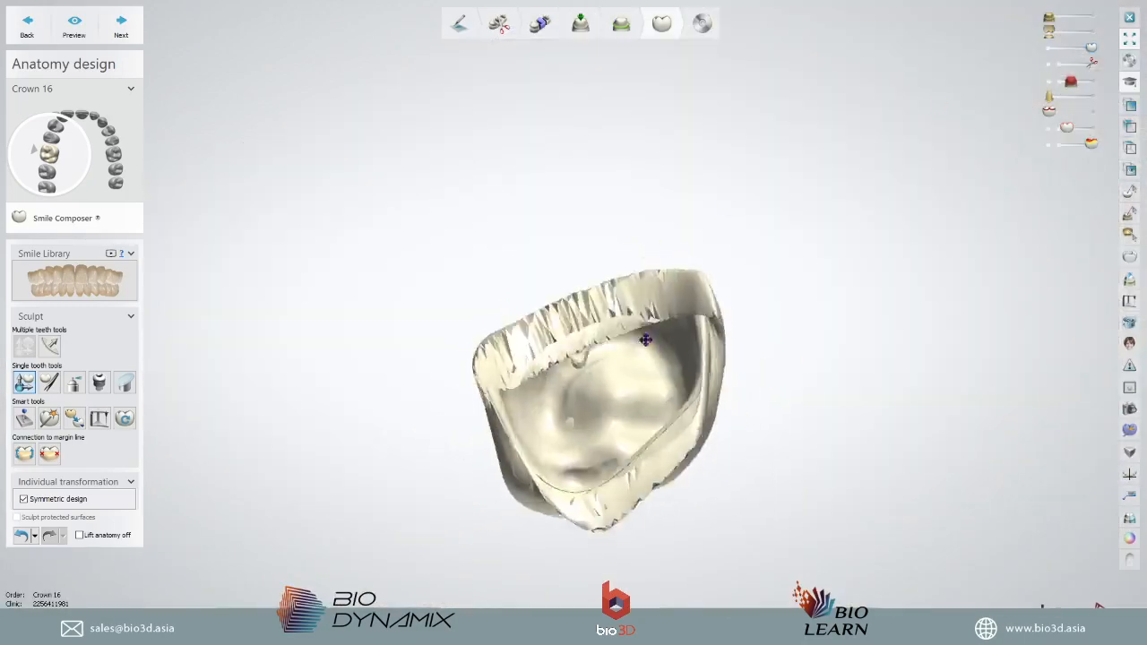
pyautogui.scroll(5, 619, 427)
pyautogui.moveTo(619, 427); pyautogui.dragTo(731, 358, button='right')
pyautogui.moveTo(718, 462); pyautogui.dragTo(702, 315, button='right')
pyautogui.scroll(-5, 703, 319)
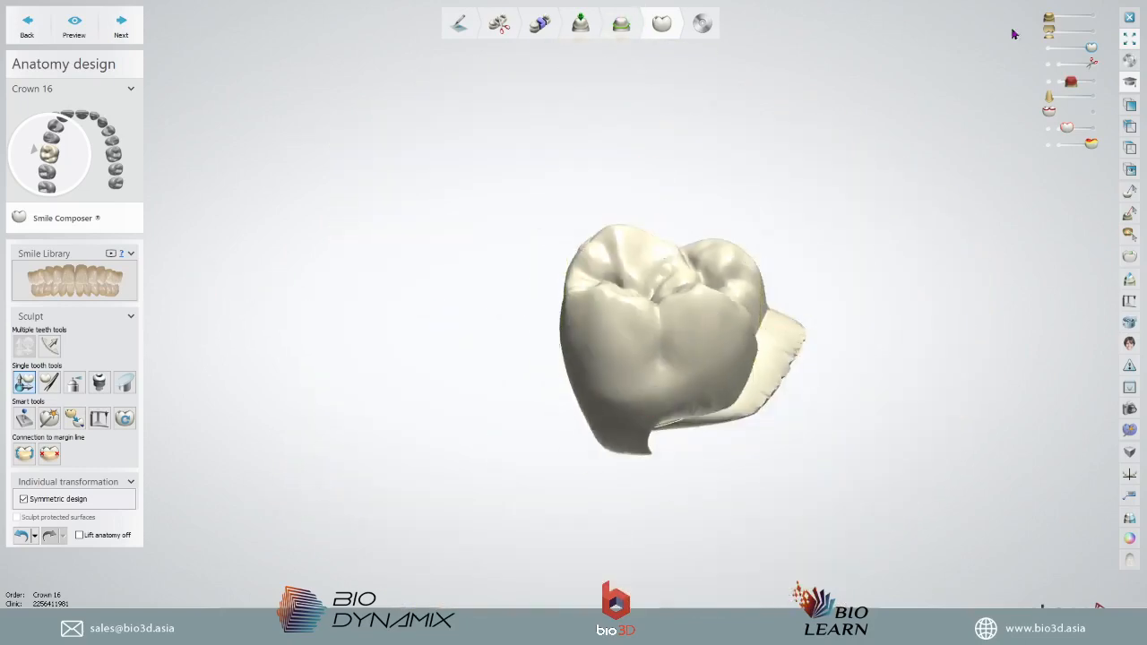
# - Show the model again and undo all crown movements made after the margin line connection
pyautogui.click(1094, 17)
pyautogui.click(35, 536)
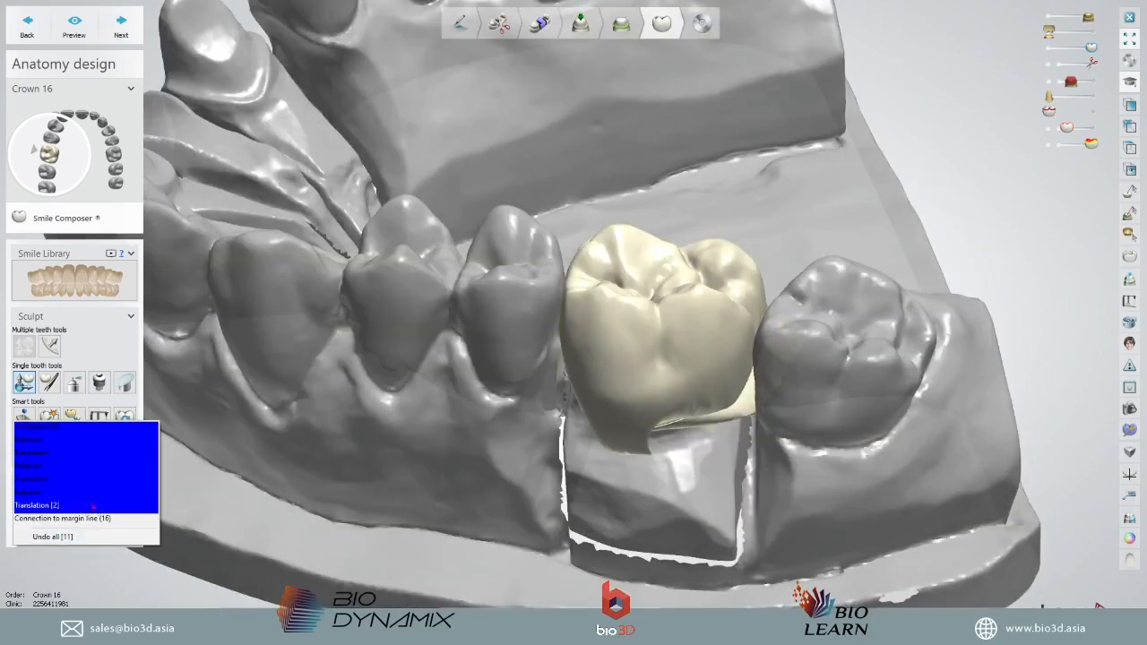
pyautogui.click(77, 513)
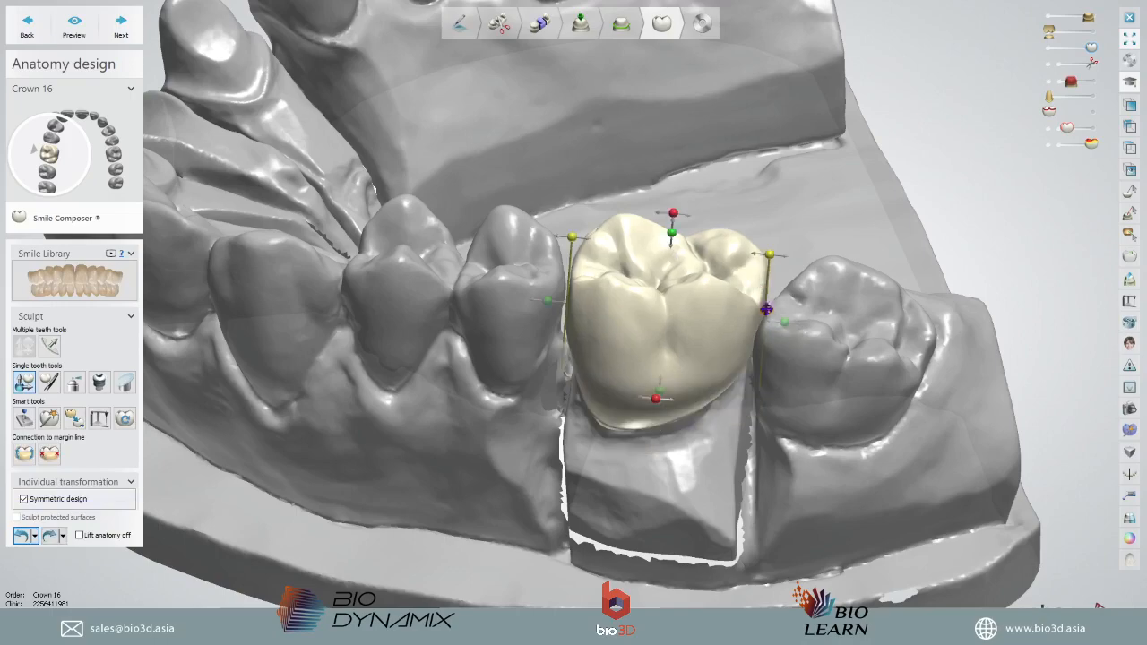
# - Check the crown's margin closely and disconnect crown 16 from its margin line
pyautogui.moveTo(762, 302); pyautogui.dragTo(704, 426, button='right')
pyautogui.scroll(4, 717, 354)
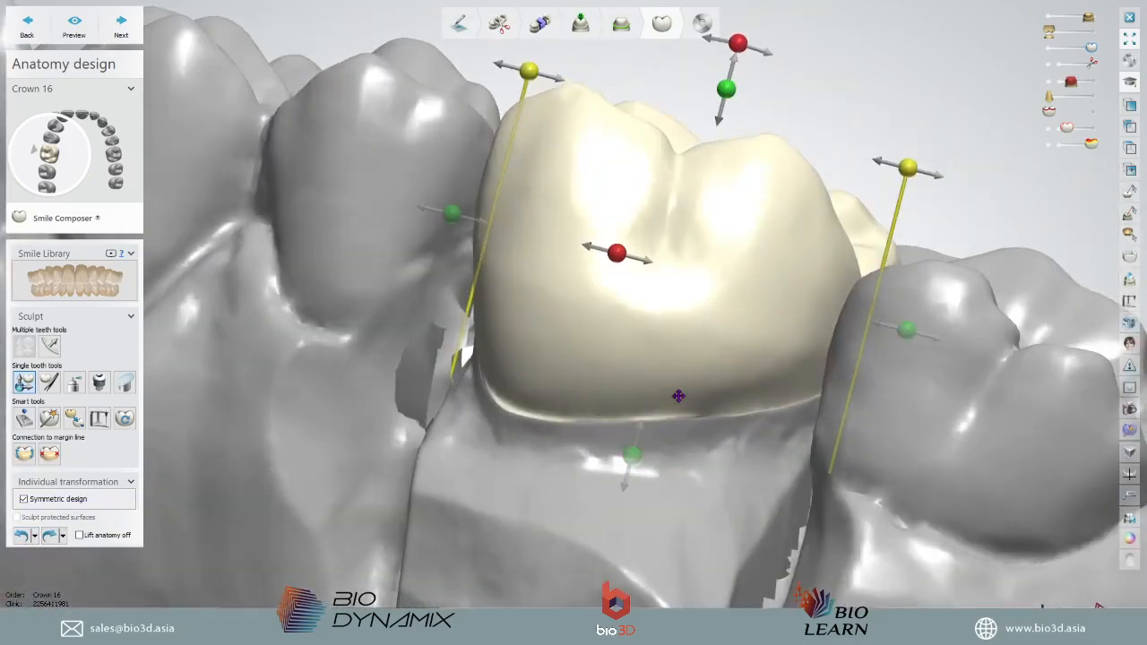
pyautogui.scroll(-4, 678, 396)
pyautogui.moveTo(615, 384); pyautogui.dragTo(714, 398, button='right')
pyautogui.moveTo(593, 391); pyautogui.dragTo(652, 378, button='right')
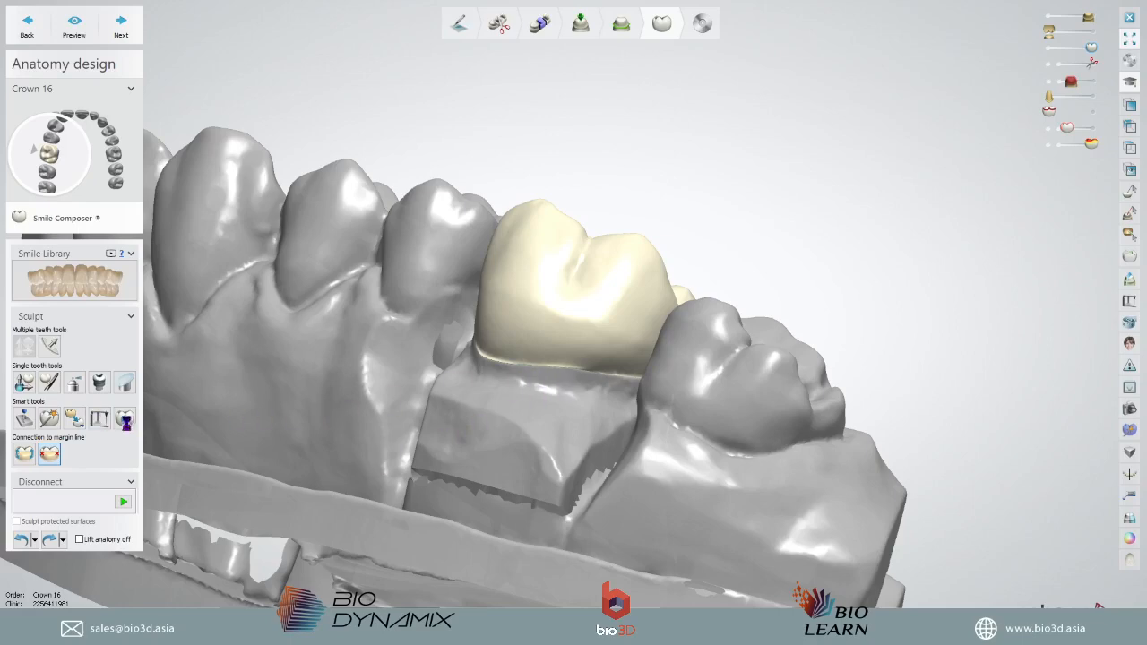
# - Reset the design of crown 16, inspect the isolated crown and show the model around it again
pyautogui.click(124, 418)
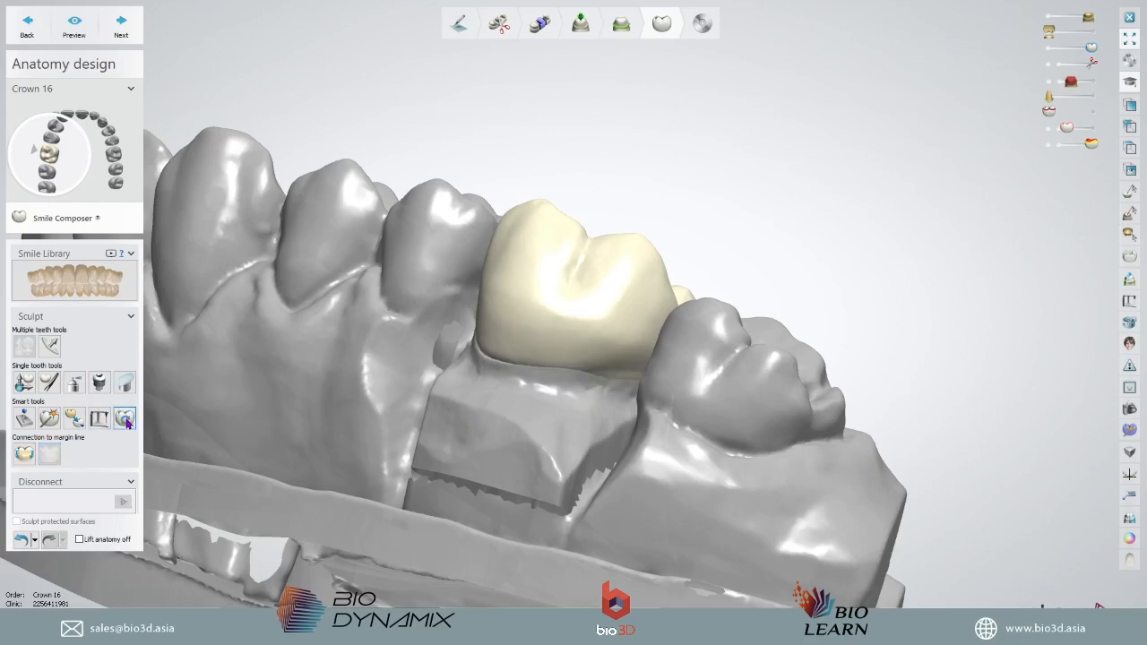
pyautogui.moveTo(539, 391); pyautogui.dragTo(583, 349, button='right')
pyautogui.click(1050, 17)
pyautogui.moveTo(776, 278); pyautogui.dragTo(628, 295, button='right')
pyautogui.click(125, 501)
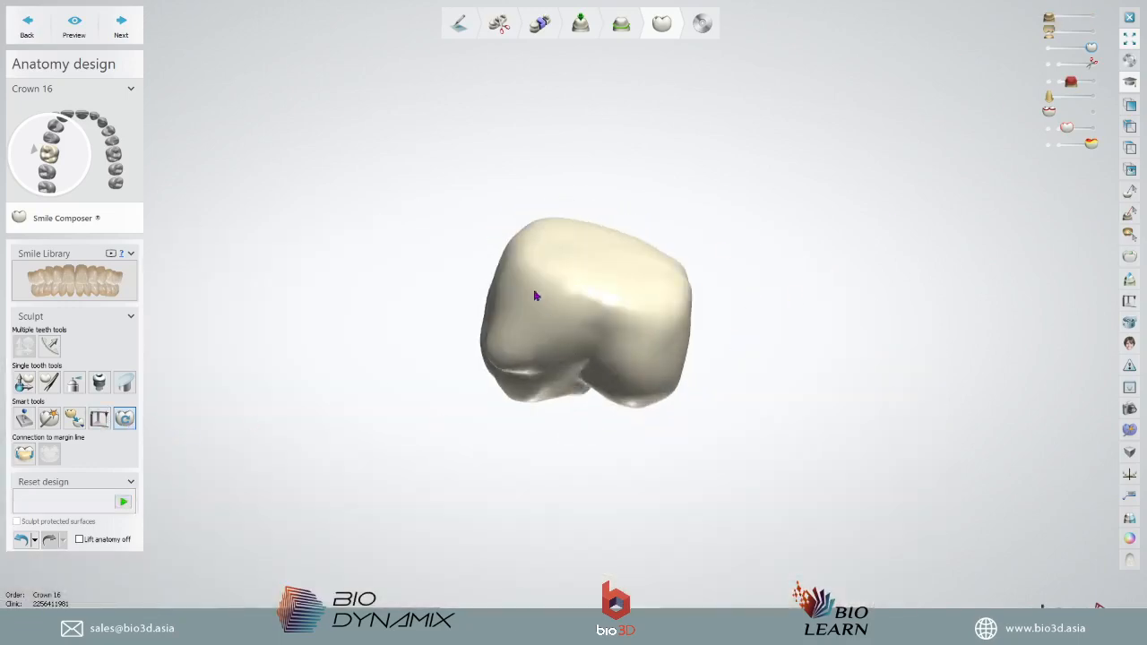
pyautogui.moveTo(535, 291); pyautogui.dragTo(572, 271, button='right')
pyautogui.scroll(3, 574, 260)
pyautogui.moveTo(487, 248); pyautogui.dragTo(927, 182, button='right')
pyautogui.scroll(-3, 724, 453)
pyautogui.click(1092, 17)
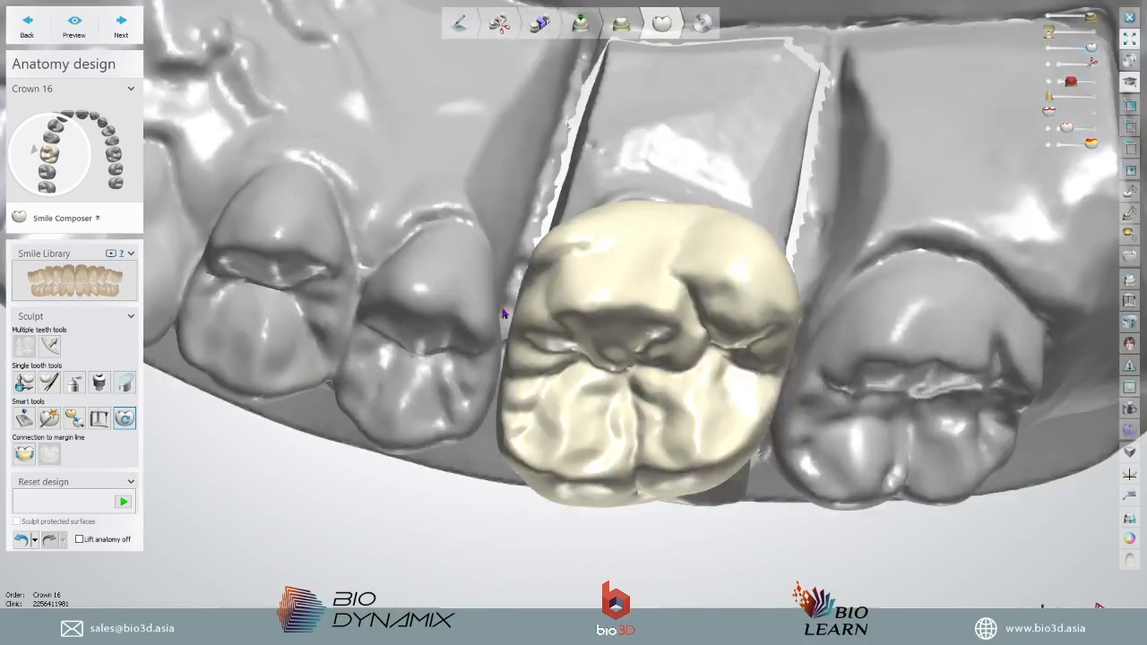
# - Using individual transformation, lift crown 16 off its preparation and move it back down beside the neighbouring molar
pyautogui.scroll(-3, 507, 310)
pyautogui.moveTo(505, 376); pyautogui.dragTo(955, 93, button='right')
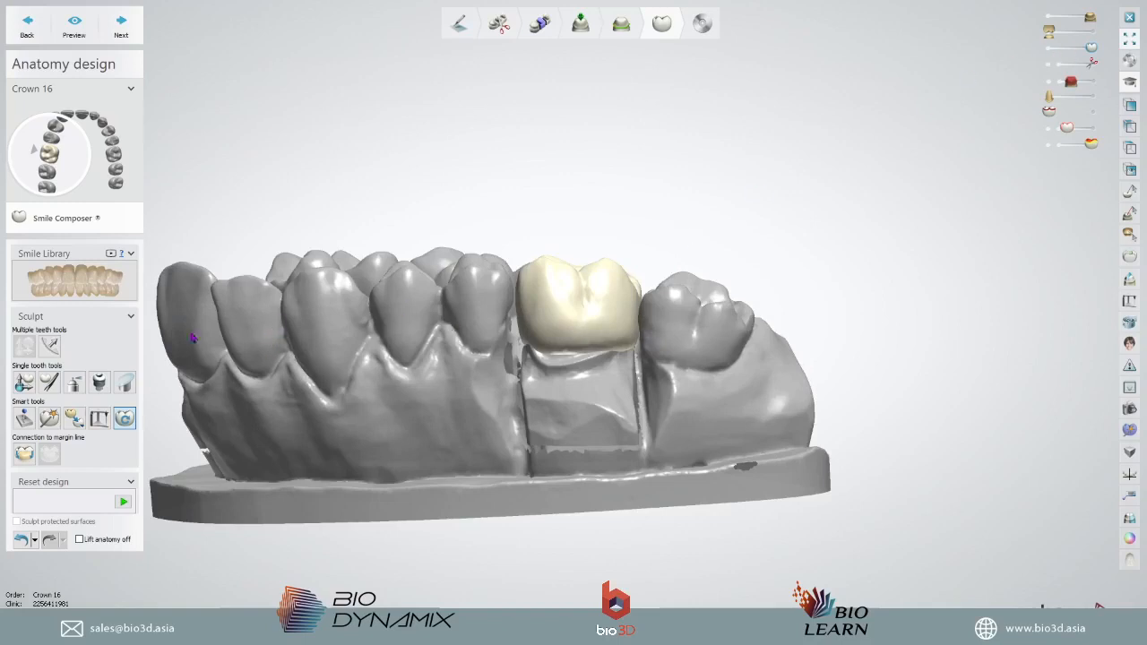
pyautogui.scroll(4, 579, 326)
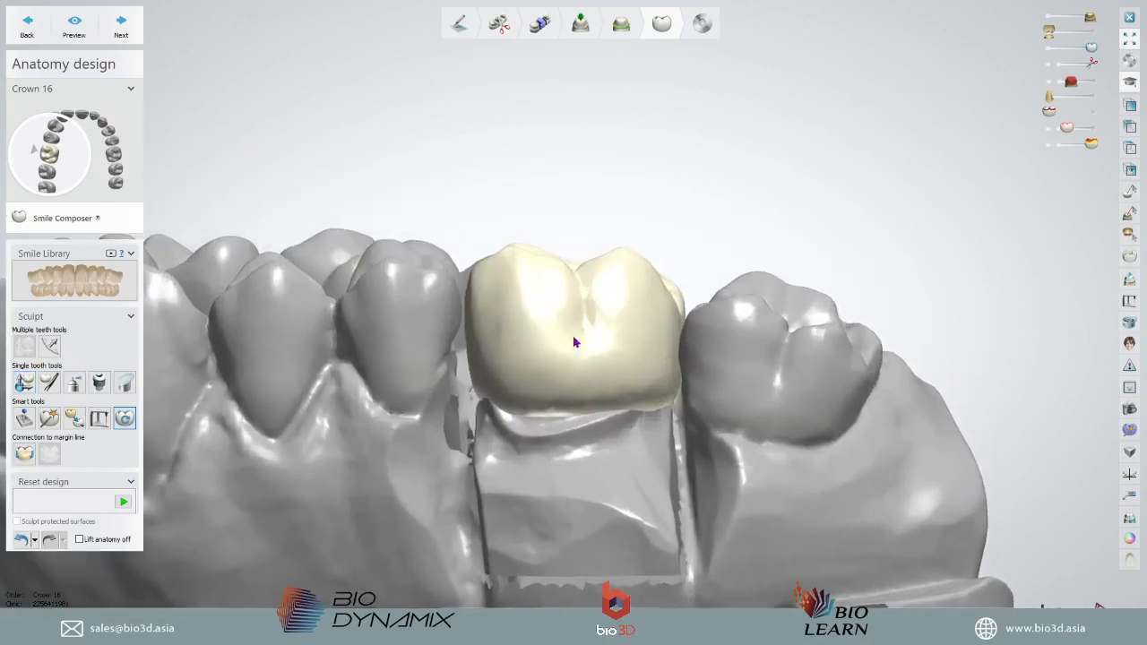
pyautogui.click(26, 383)
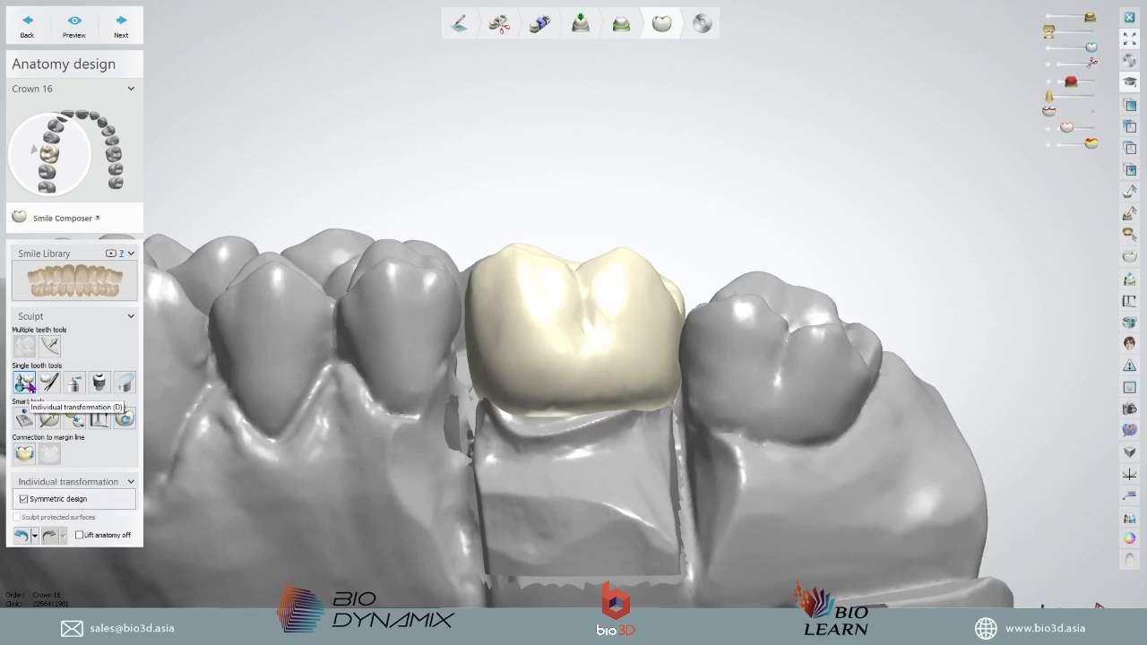
pyautogui.moveTo(619, 326); pyautogui.dragTo(630, 286)
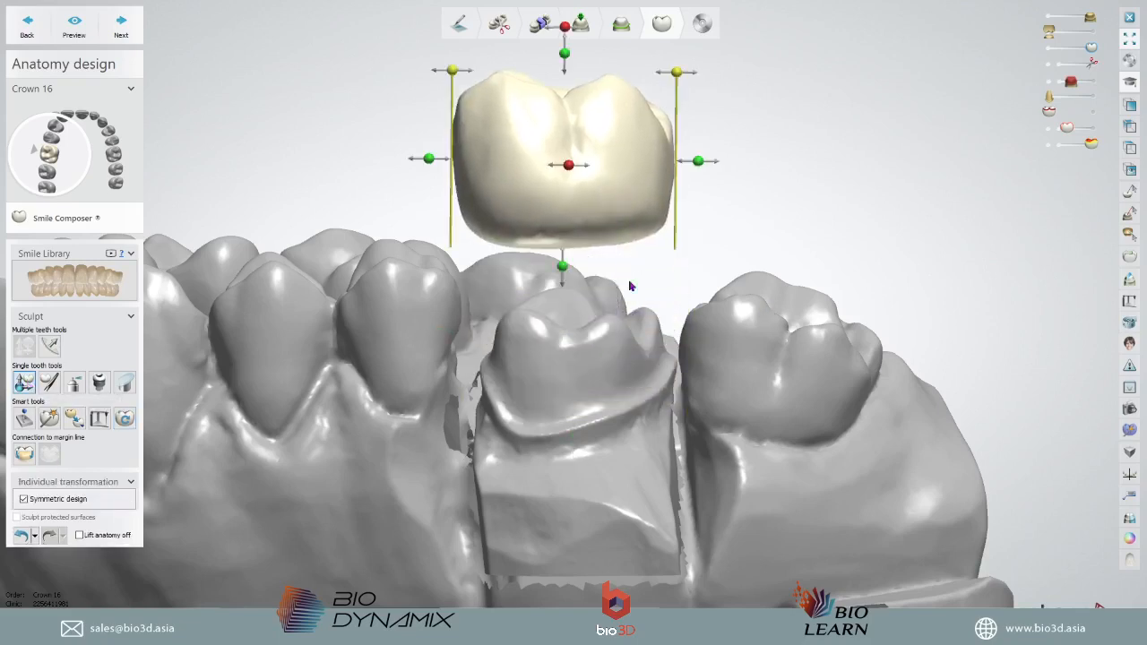
pyautogui.moveTo(595, 134); pyautogui.dragTo(602, 333)
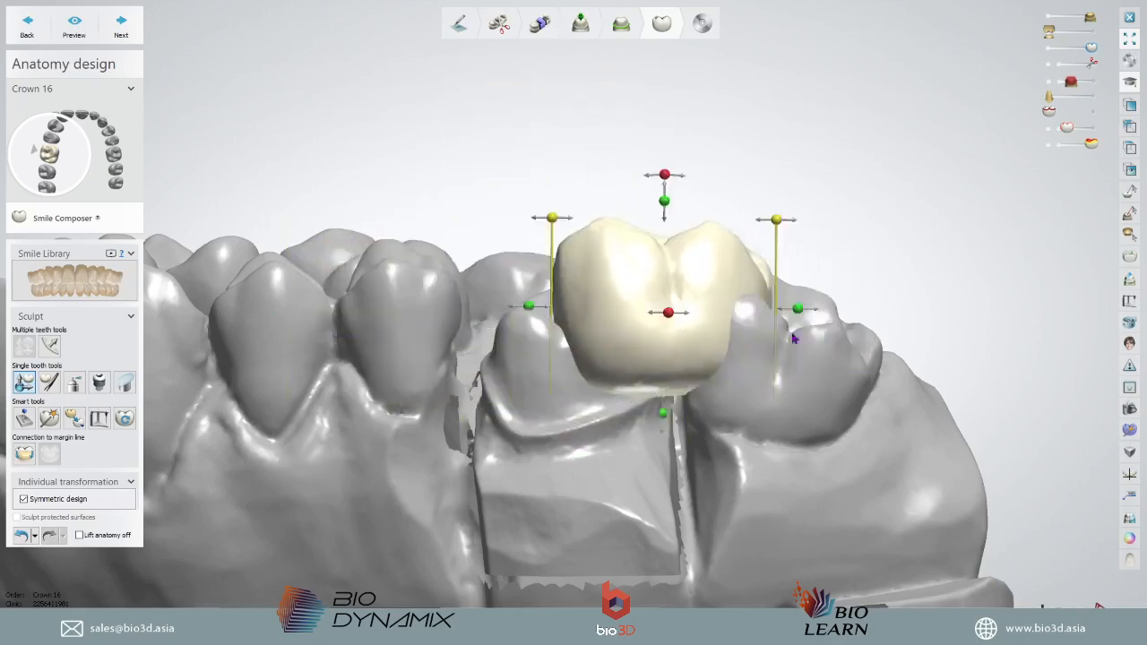
# - Move crown 16 freely, rotate it in the buccal view, and place it back in the gap over its preparation
pyautogui.moveTo(794, 333); pyautogui.dragTo(649, 369, button='right')
pyautogui.moveTo(776, 386); pyautogui.dragTo(851, 421)
pyautogui.moveTo(811, 385); pyautogui.dragTo(753, 304, button='right')
pyautogui.moveTo(562, 455); pyautogui.dragTo(757, 411)
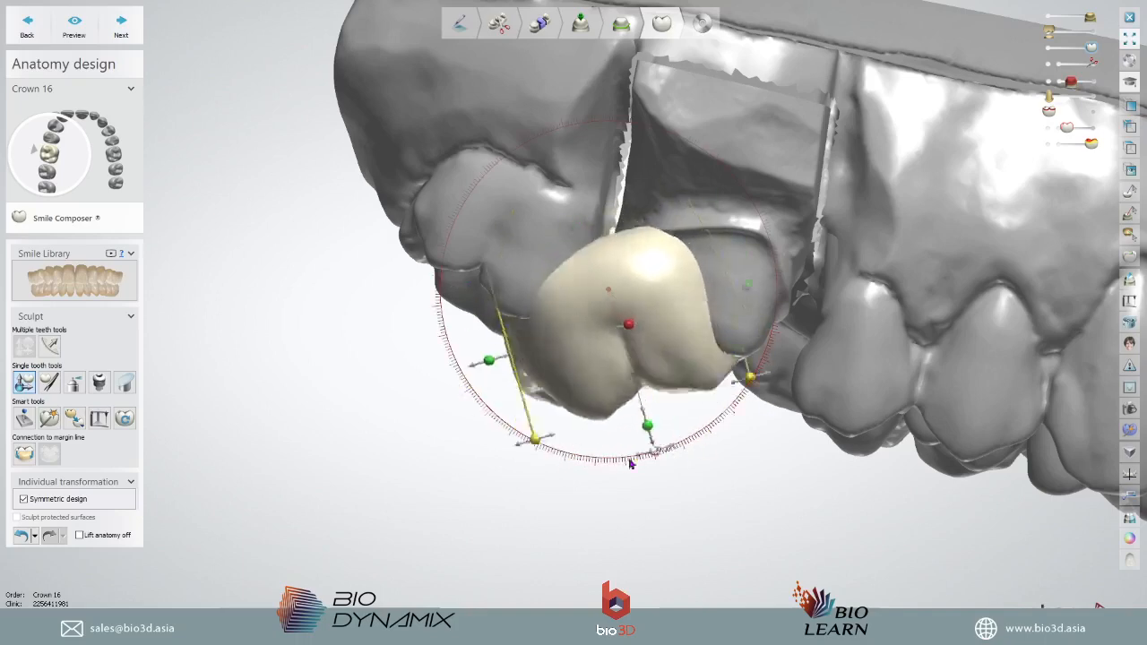
pyautogui.moveTo(346, 366); pyautogui.dragTo(464, 469)
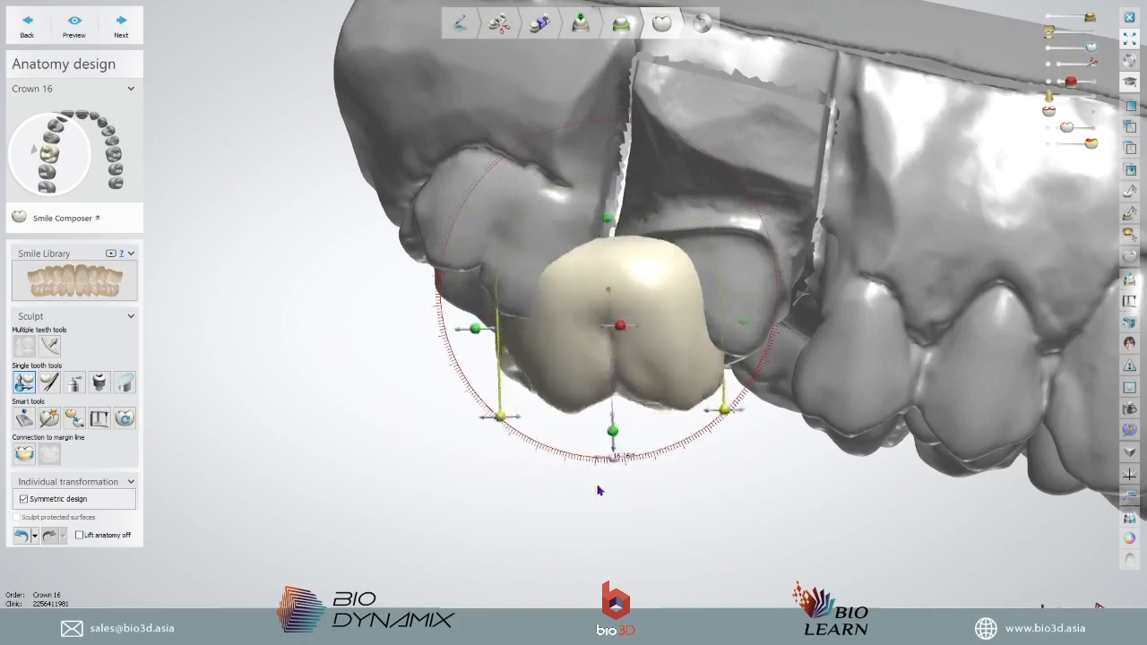
pyautogui.moveTo(599, 490); pyautogui.dragTo(649, 252, button='right')
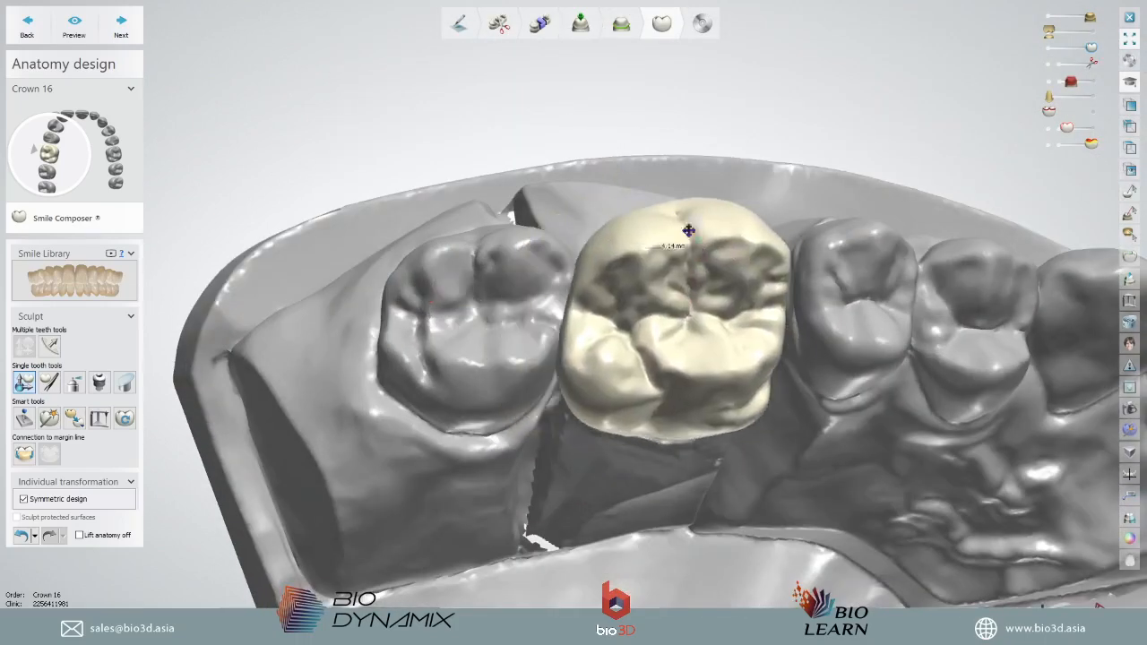
# - Stretch crown 16 towards the palate in the occlusal view and scale it back to a normal width
pyautogui.scroll(3, 689, 231)
pyautogui.moveTo(685, 186); pyautogui.dragTo(816, 360, button='right')
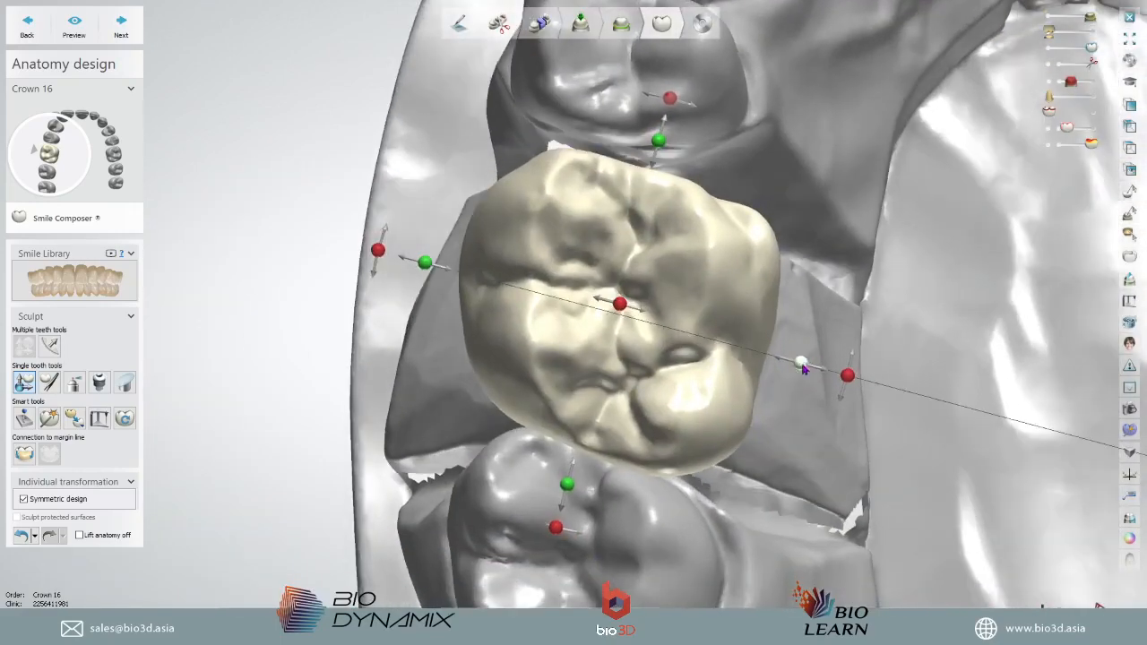
pyautogui.moveTo(803, 365); pyautogui.dragTo(936, 395)
pyautogui.scroll(-2, 843, 337)
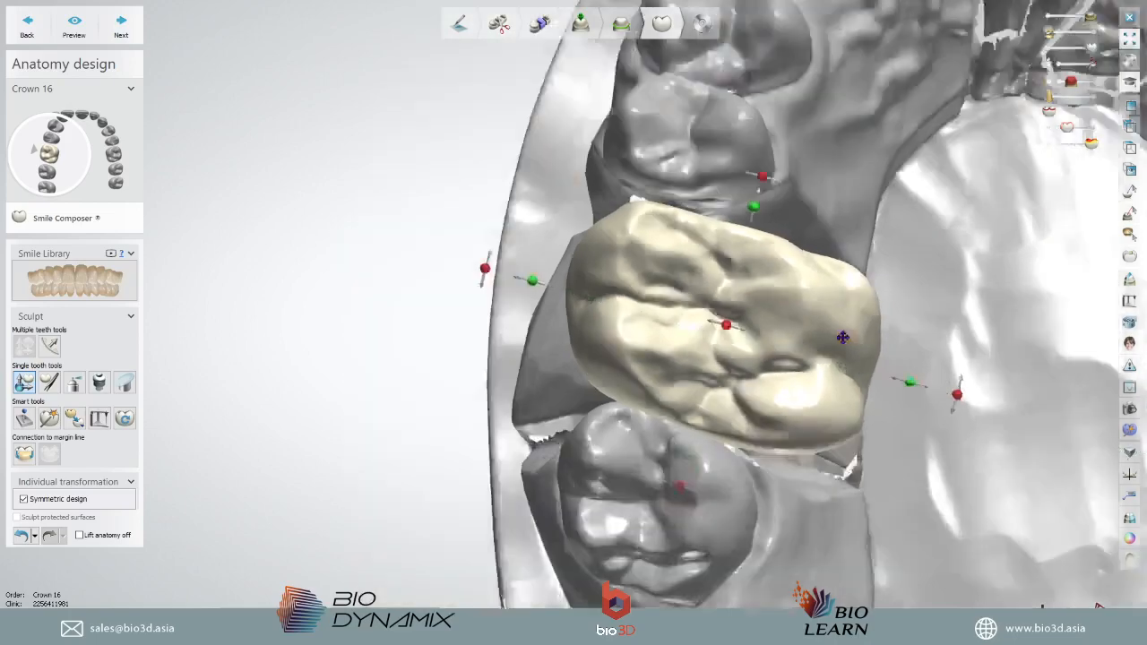
pyautogui.scroll(-3, 842, 337)
pyautogui.moveTo(842, 337)
pyautogui.mouseDown(button='right')
pyautogui.moveTo(880, 397)
pyautogui.moveTo(858, 347)
pyautogui.mouseUp(button='right')
pyautogui.scroll(3, 859, 347)
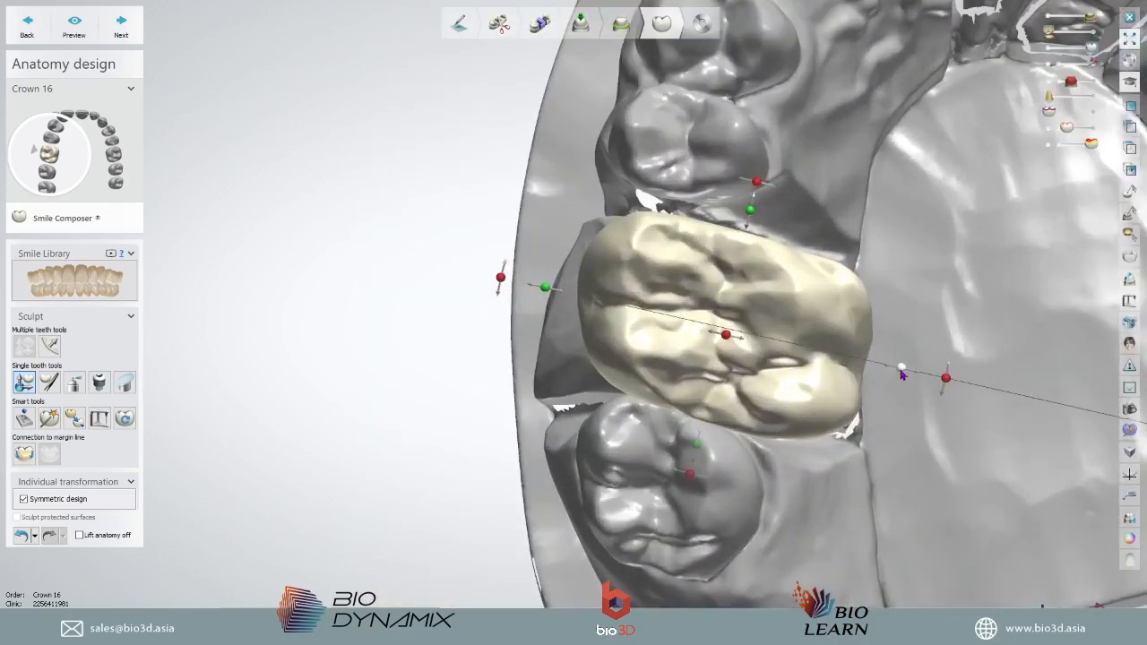
pyautogui.moveTo(902, 369); pyautogui.dragTo(827, 350)
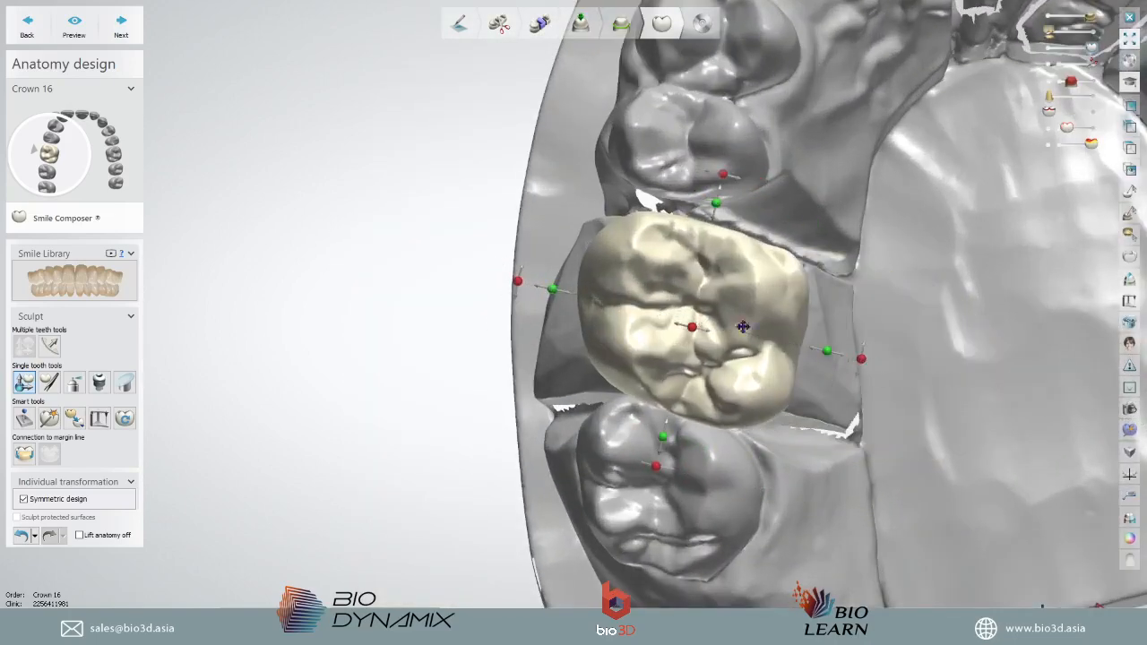
# - Scale the buccal, mesial and distal sides of crown 16 slightly to fit between the neighbouring teeth
pyautogui.moveTo(552, 290)
pyautogui.mouseDown()
pyautogui.moveTo(176, 206)
pyautogui.moveTo(514, 267)
pyautogui.moveTo(560, 289)
pyautogui.mouseUp()
pyautogui.moveTo(723, 209)
pyautogui.mouseDown()
pyautogui.moveTo(717, 89)
pyautogui.moveTo(721, 203)
pyautogui.mouseUp()
pyautogui.moveTo(668, 442); pyautogui.dragTo(661, 410)
# - Undo all recorded changes to crown 16 at once from the undo history
pyautogui.click(34, 534)
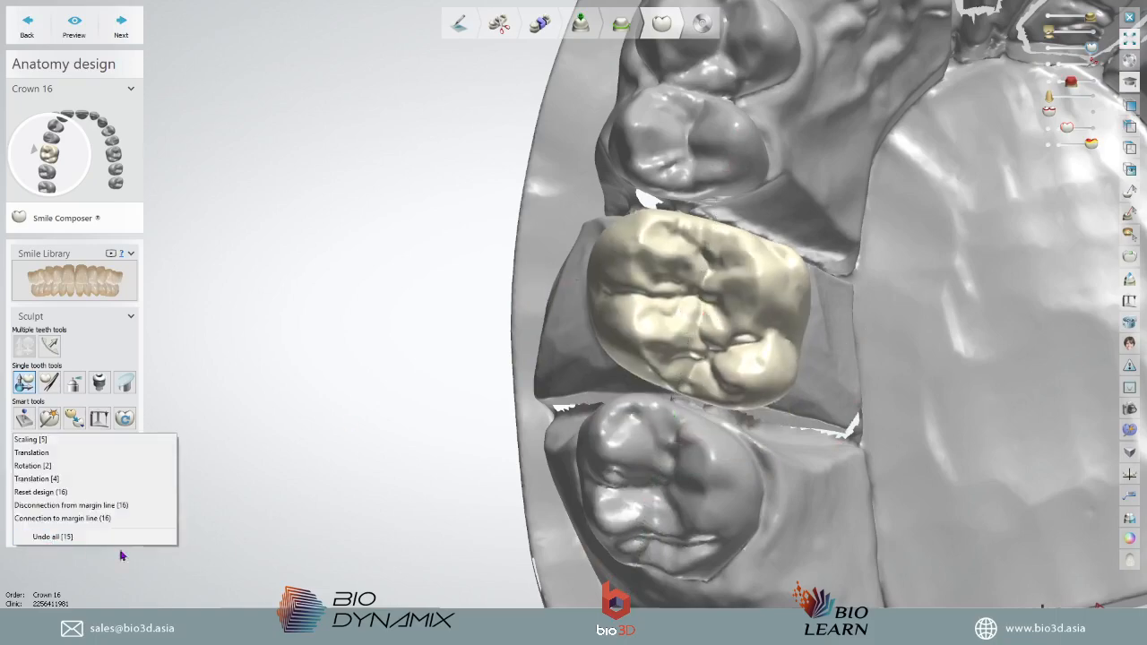
pyautogui.click(54, 538)
pyautogui.moveTo(726, 352); pyautogui.dragTo(732, 296, button='right')
pyautogui.scroll(4, 719, 248)
pyautogui.scroll(-3, 644, 300)
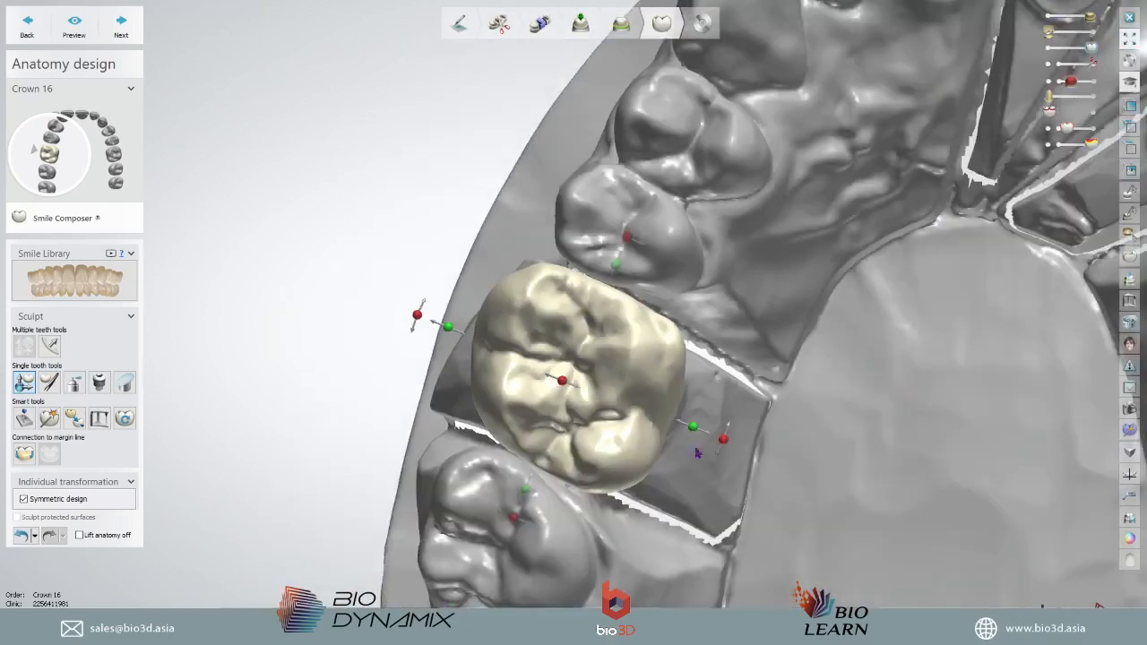
# - Nudge crown 16, isolate it from the model, enlarge it proportionally from its palatal side and show the model again
pyautogui.moveTo(634, 422); pyautogui.dragTo(658, 438)
pyautogui.click(1050, 22)
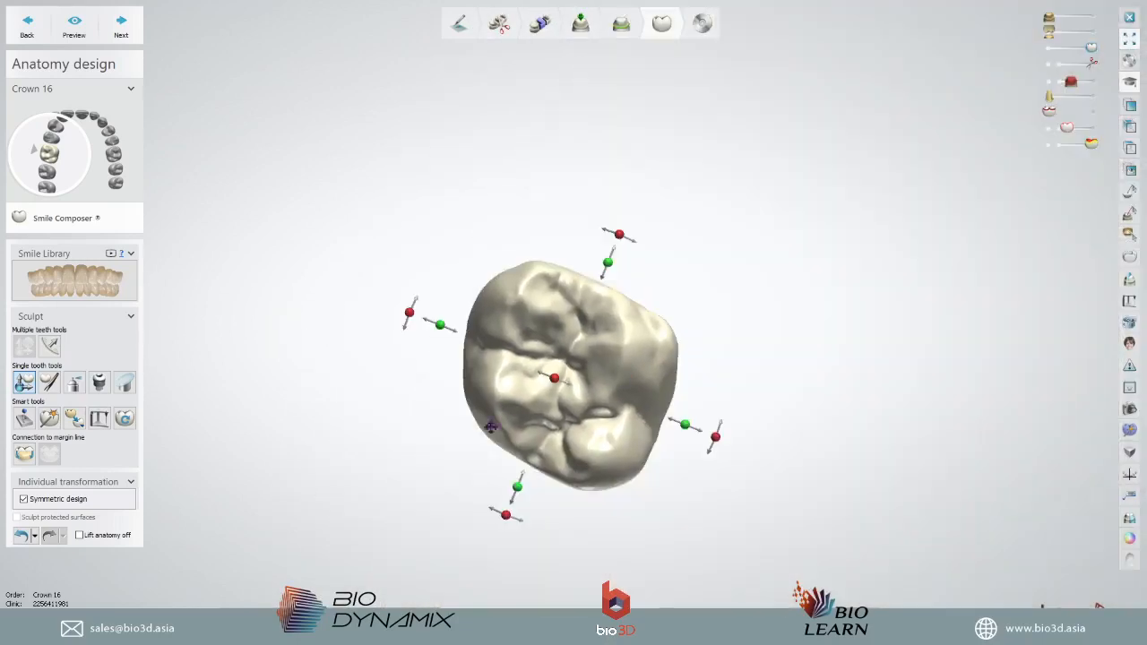
pyautogui.moveTo(625, 406); pyautogui.dragTo(596, 401, button='right')
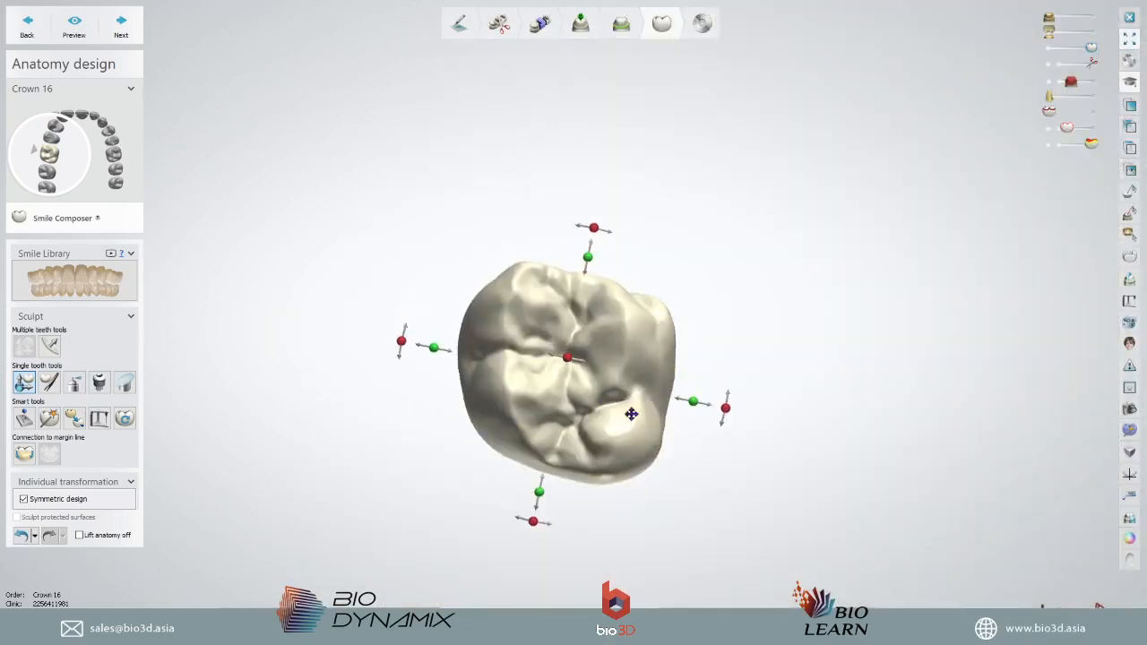
pyautogui.scroll(2, 645, 404)
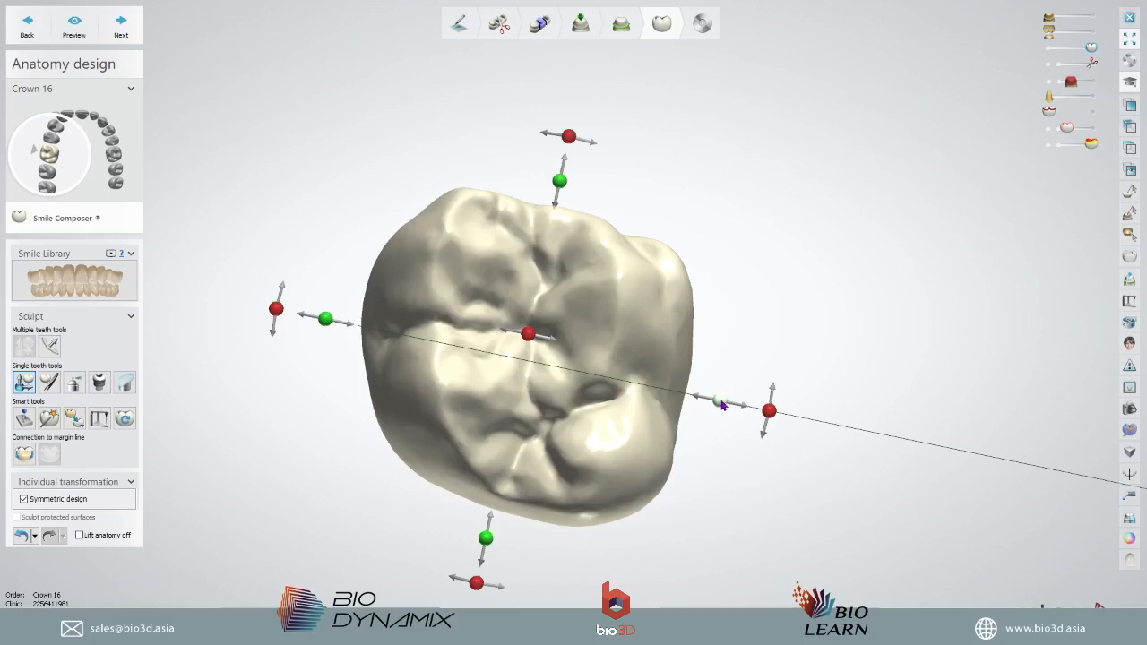
pyautogui.moveTo(723, 404); pyautogui.dragTo(856, 412)
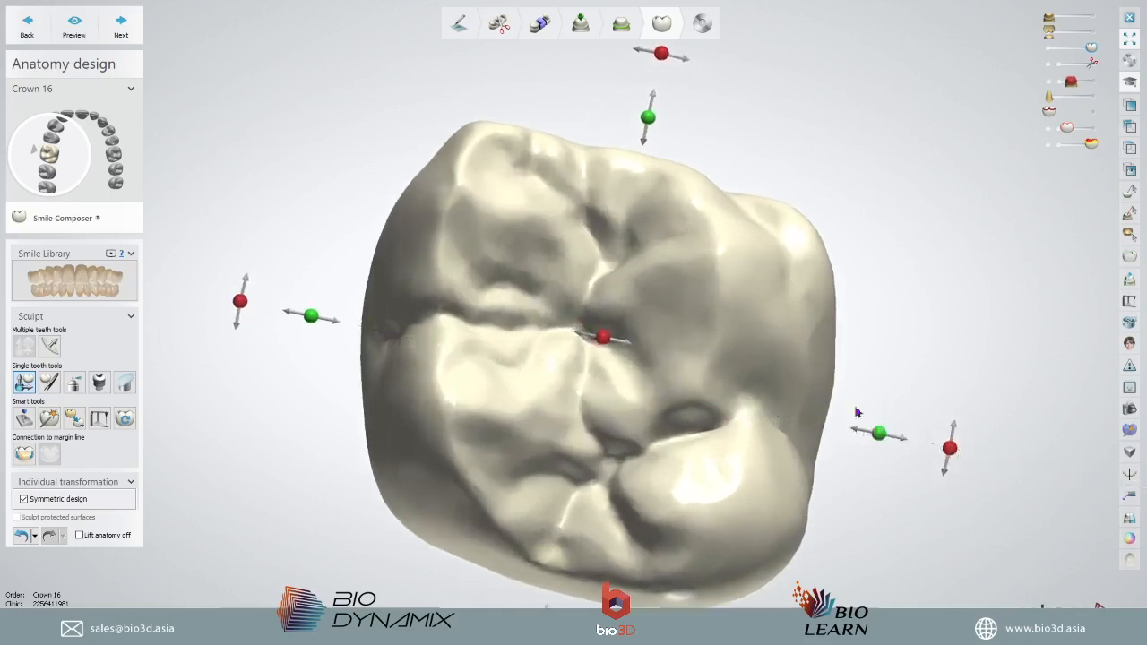
pyautogui.scroll(-2, 857, 413)
pyautogui.click(1095, 15)
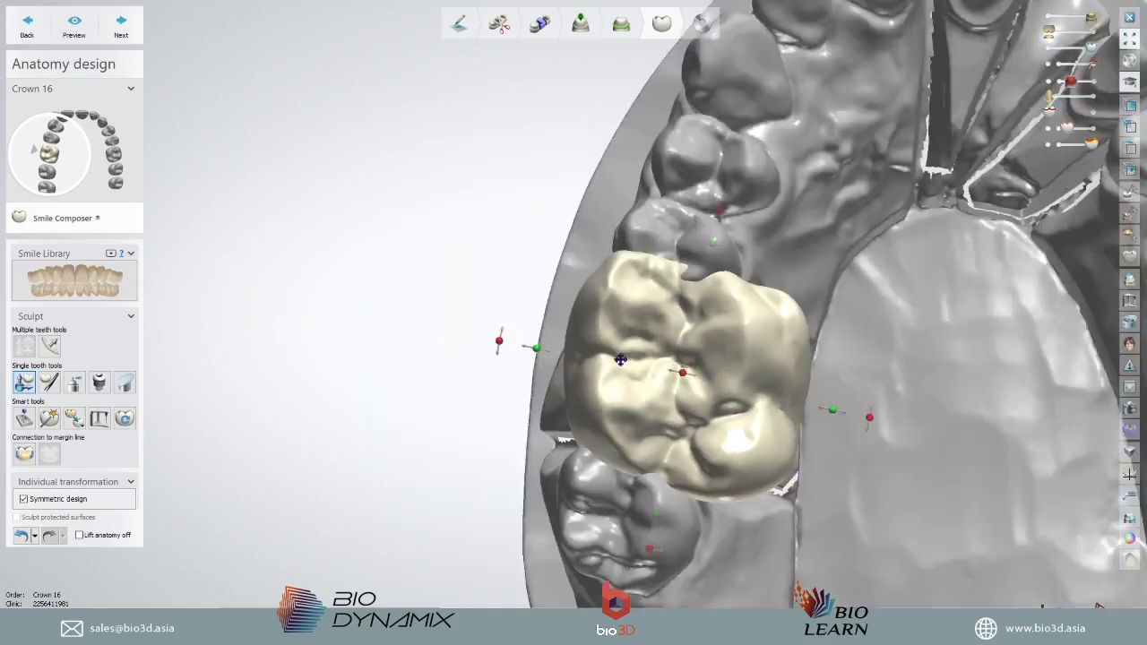
# - Scale crown 16 down proportionally until it is clearly smaller than the gap between its neighbours
pyautogui.moveTo(833, 412); pyautogui.dragTo(785, 417)
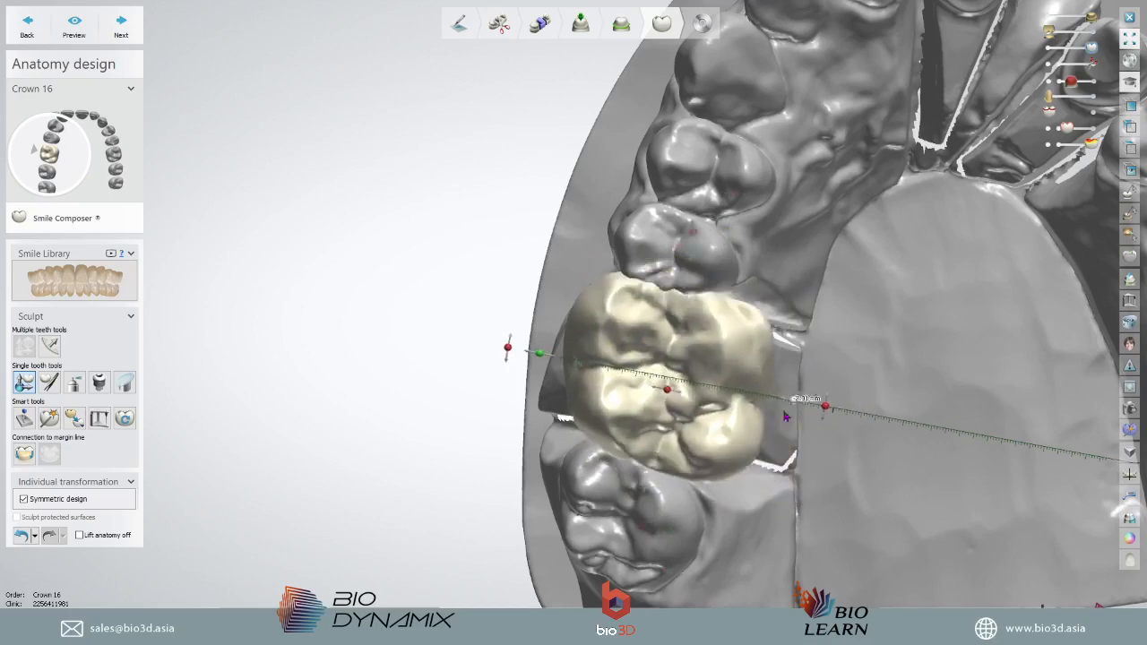
pyautogui.moveTo(716, 439); pyautogui.dragTo(706, 434)
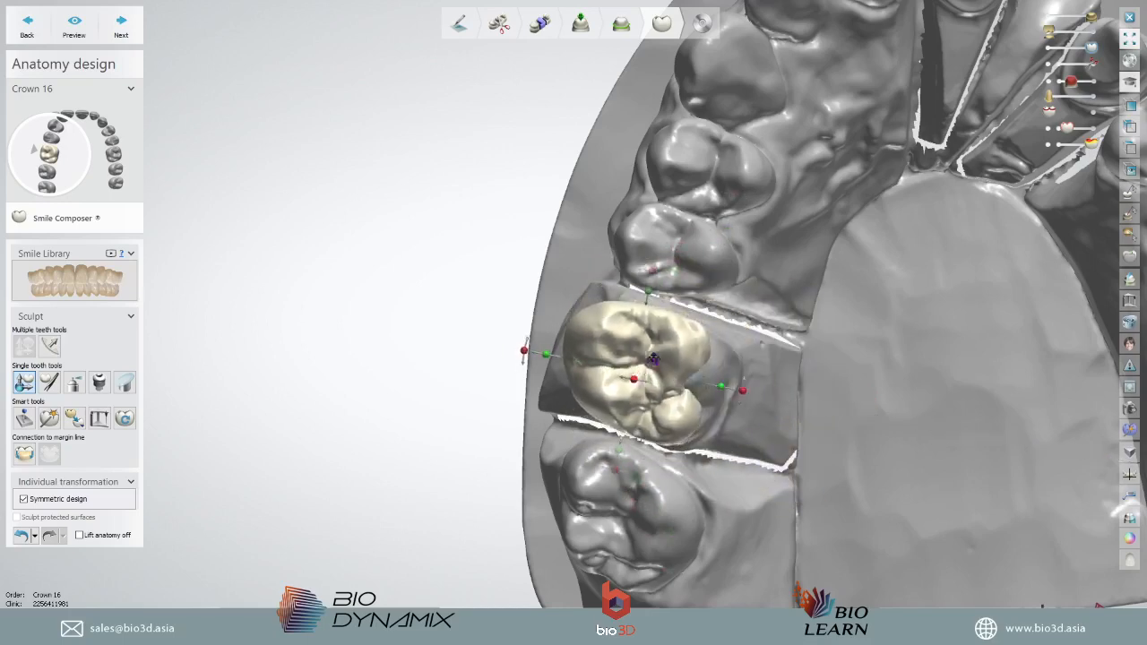
pyautogui.scroll(2, 682, 409)
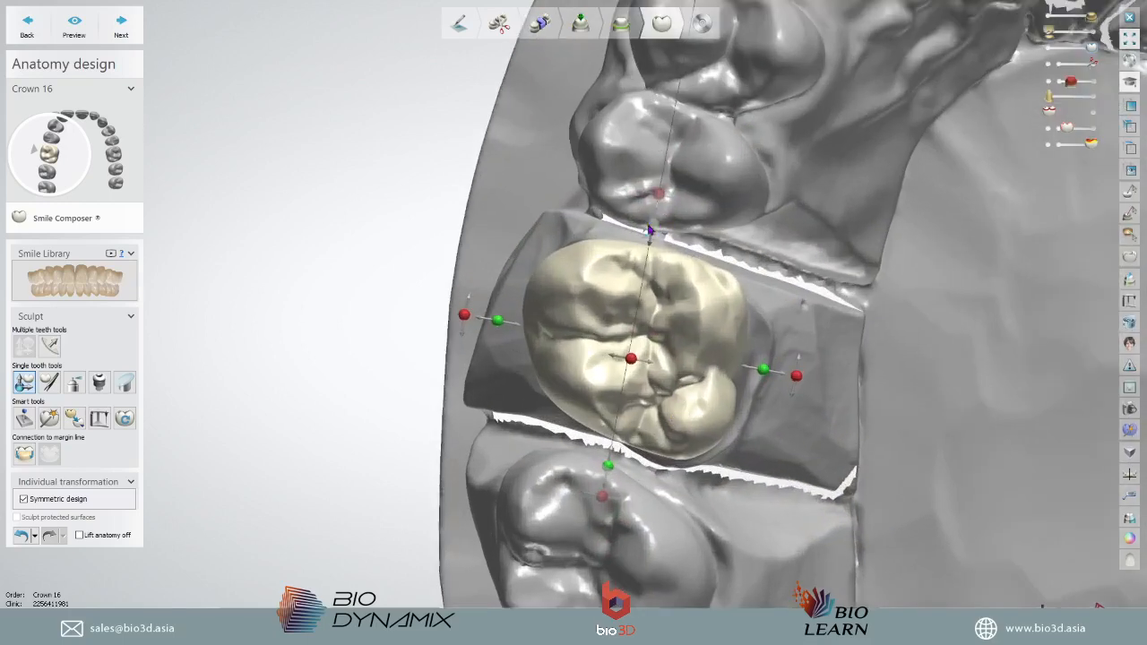
# - Stretch crown 16 mesially and distally towards the neighbouring teeth and adjust its width on the palatal side
pyautogui.moveTo(651, 229); pyautogui.dragTo(660, 207)
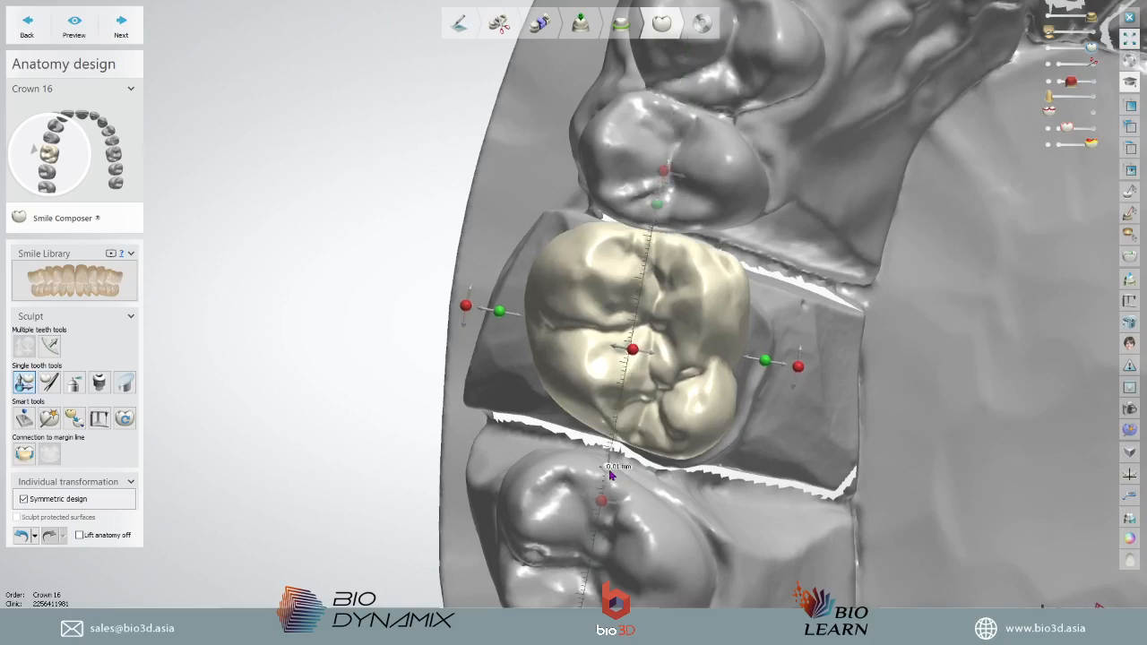
pyautogui.moveTo(610, 475); pyautogui.dragTo(596, 505)
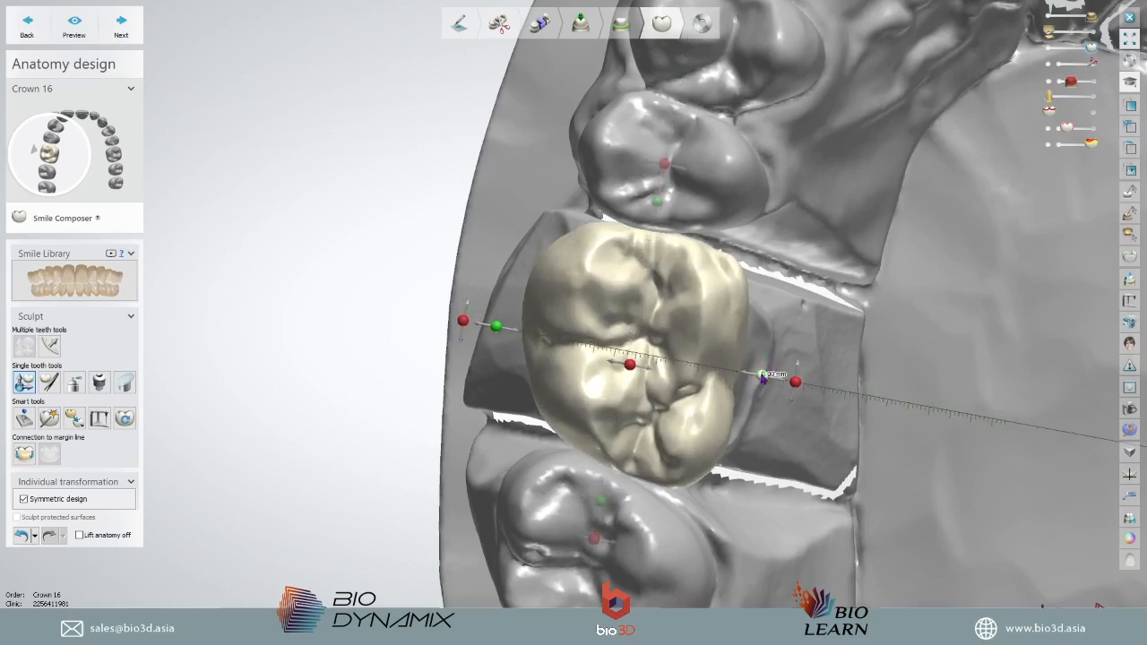
pyautogui.moveTo(761, 375); pyautogui.dragTo(830, 380)
pyautogui.scroll(-3, 686, 430)
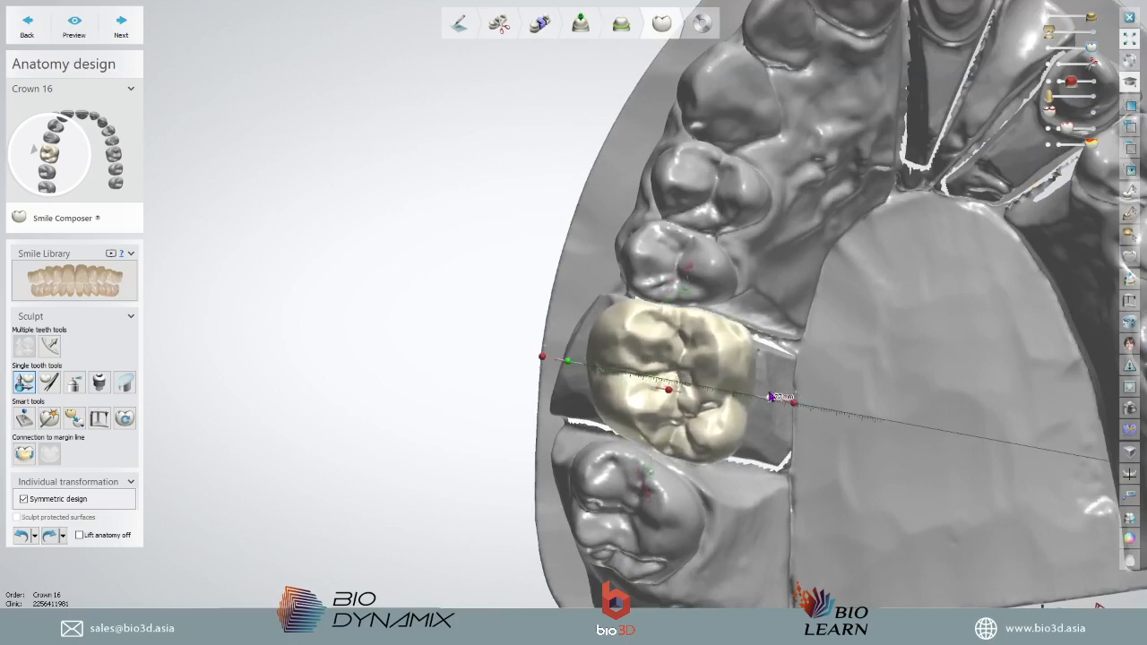
# - Adjust the position of crown 16 over its preparation in the buccal view
pyautogui.scroll(-4, 869, 293)
pyautogui.moveTo(869, 293); pyautogui.dragTo(834, 384, button='right')
pyautogui.scroll(3, 736, 340)
pyautogui.moveTo(737, 340); pyautogui.dragTo(821, 366, button='right')
pyautogui.moveTo(821, 366); pyautogui.dragTo(833, 353)
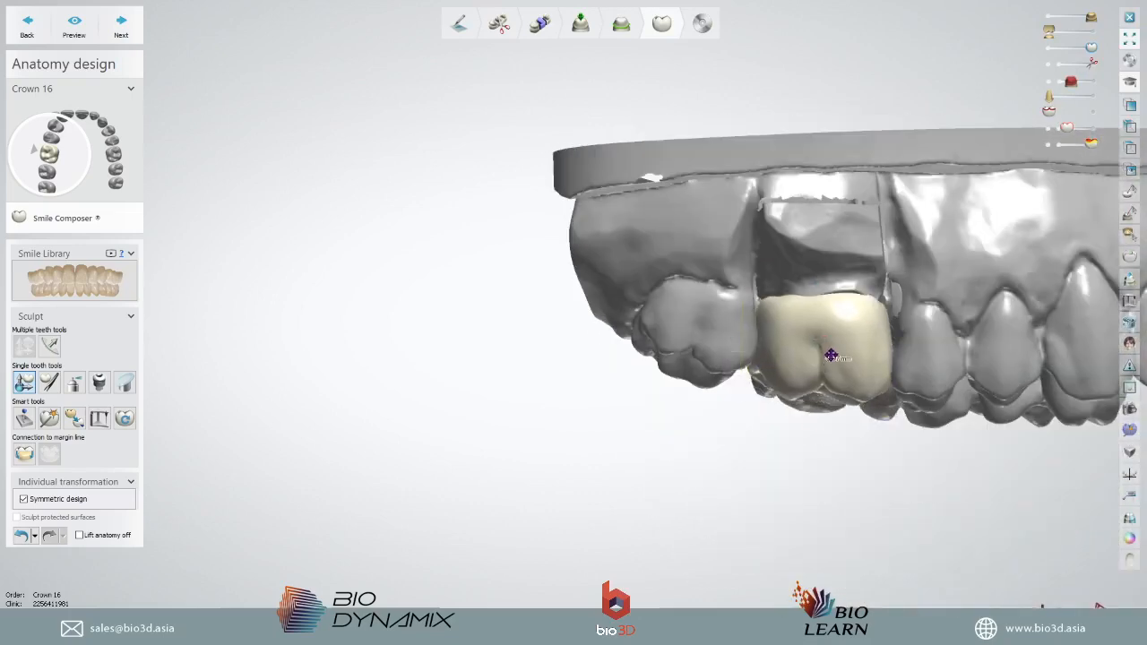
pyautogui.moveTo(832, 353)
pyautogui.mouseDown(button='right')
pyautogui.moveTo(817, 415)
pyautogui.moveTo(821, 351)
pyautogui.mouseUp(button='right')
# - Show the opposing jaw and fine-tune the position of crown 16 against its antagonist teeth
pyautogui.click(1098, 31)
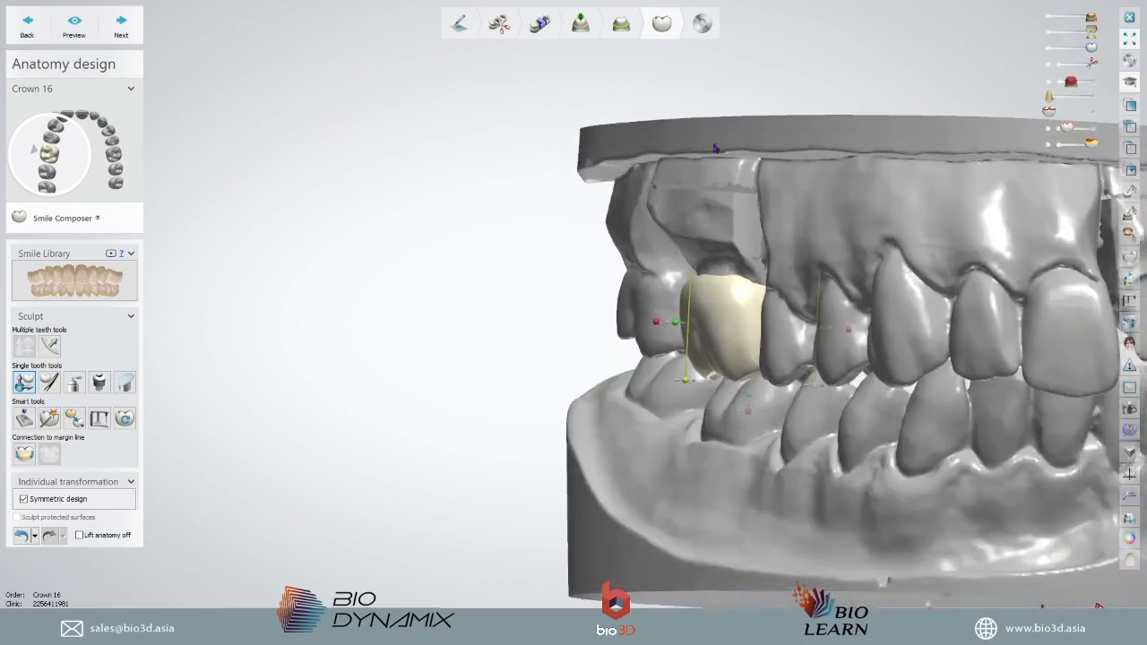
pyautogui.scroll(3, 686, 325)
pyautogui.moveTo(748, 468); pyautogui.dragTo(758, 430, button='right')
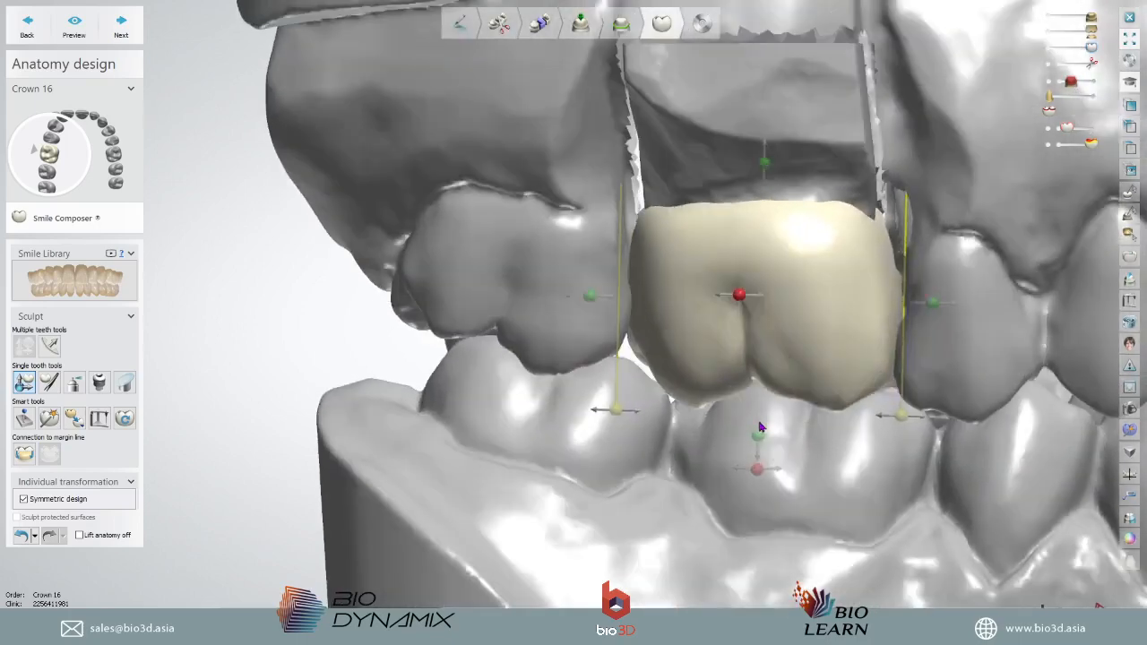
pyautogui.moveTo(774, 309); pyautogui.dragTo(777, 307)
pyautogui.scroll(-4, 609, 394)
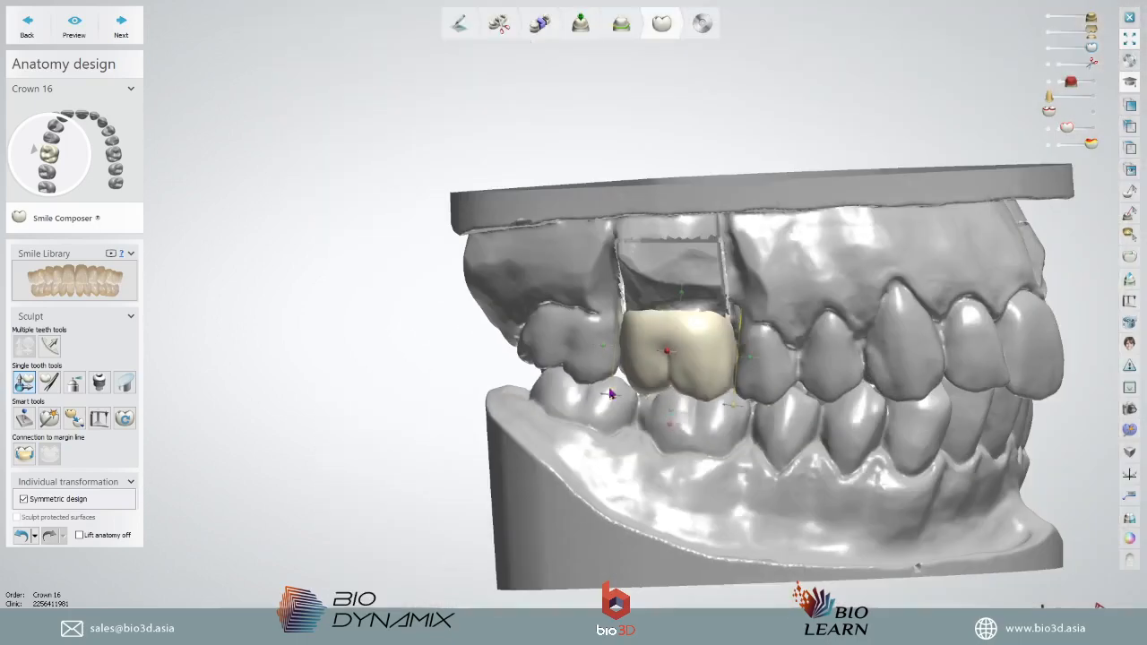
pyautogui.moveTo(681, 426); pyautogui.dragTo(669, 433, button='right')
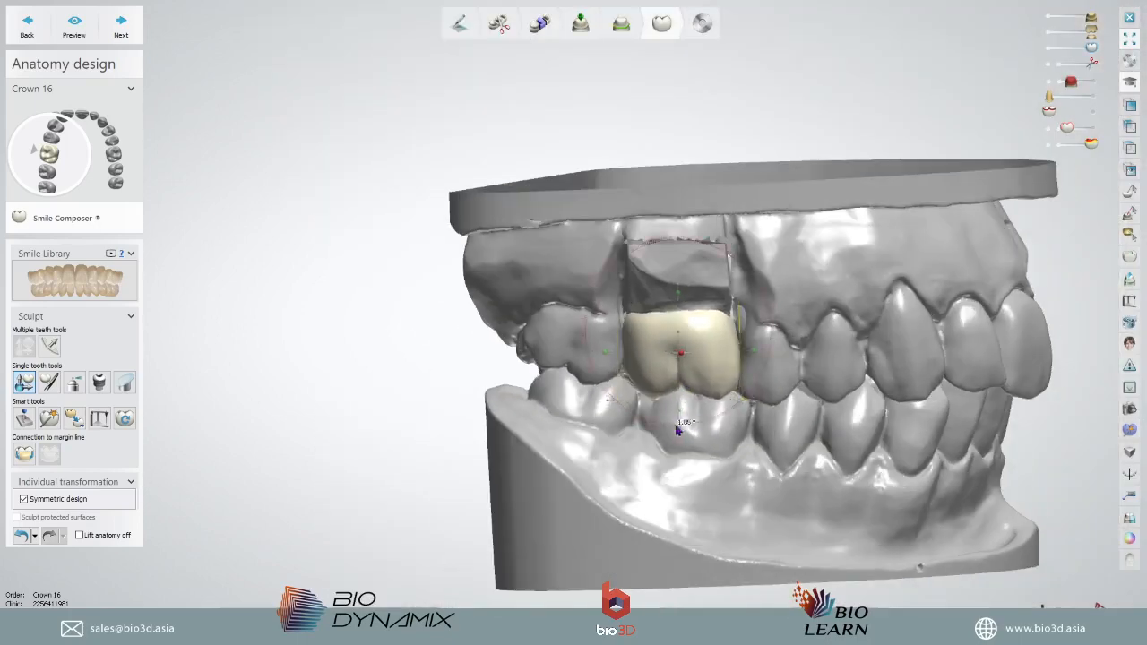
pyautogui.scroll(4, 678, 430)
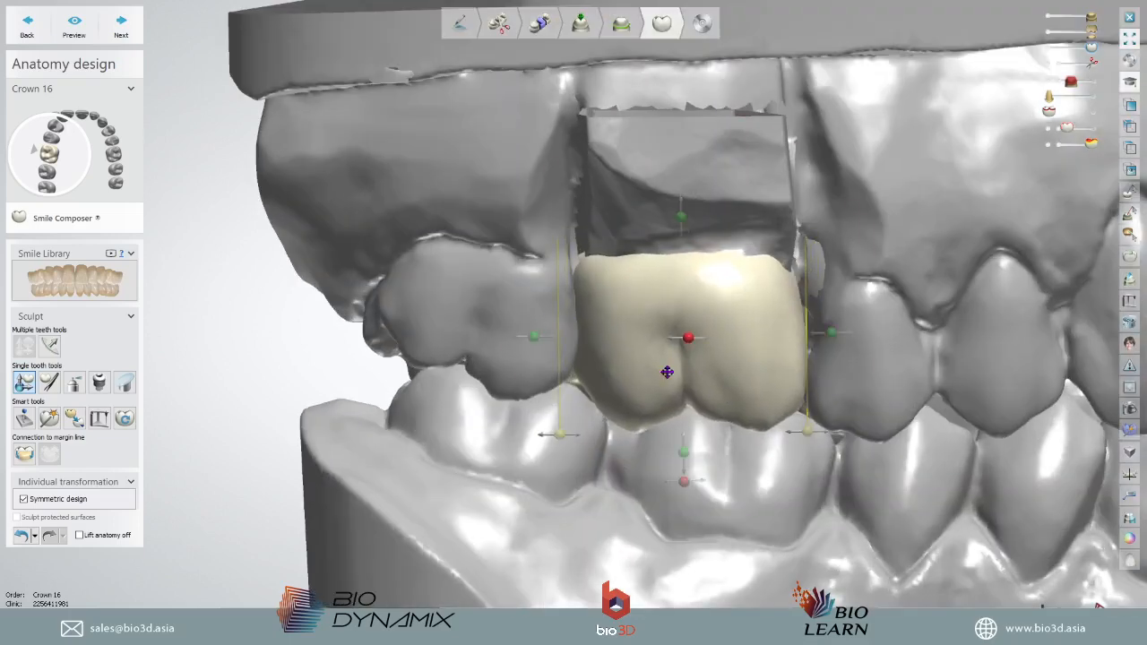
# - Hide the opposing jaw and pull the mesiobuccal cusp of crown 16 outward using individual morphing with a 3.15 mm radius
pyautogui.click(50, 384)
pyautogui.click(1049, 34)
pyautogui.moveTo(706, 403); pyautogui.dragTo(729, 233, button='right')
pyautogui.scroll(4, 724, 236)
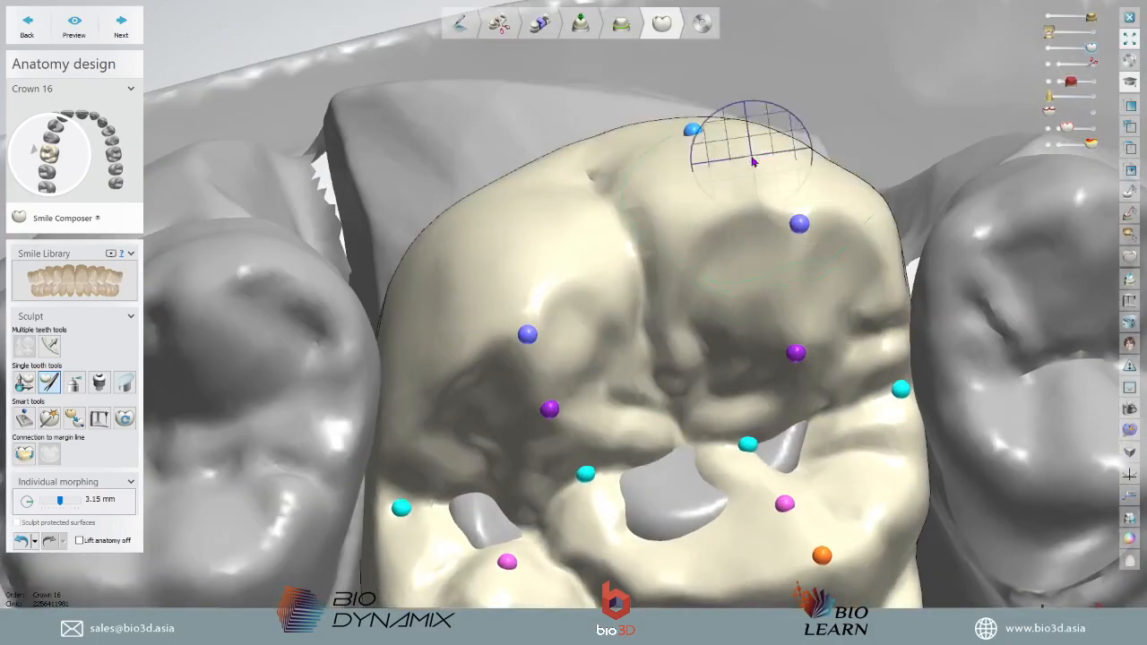
pyautogui.moveTo(754, 161); pyautogui.dragTo(729, 92)
pyautogui.moveTo(708, 177); pyautogui.dragTo(835, 133, button='right')
pyautogui.moveTo(834, 133); pyautogui.dragTo(876, 48)
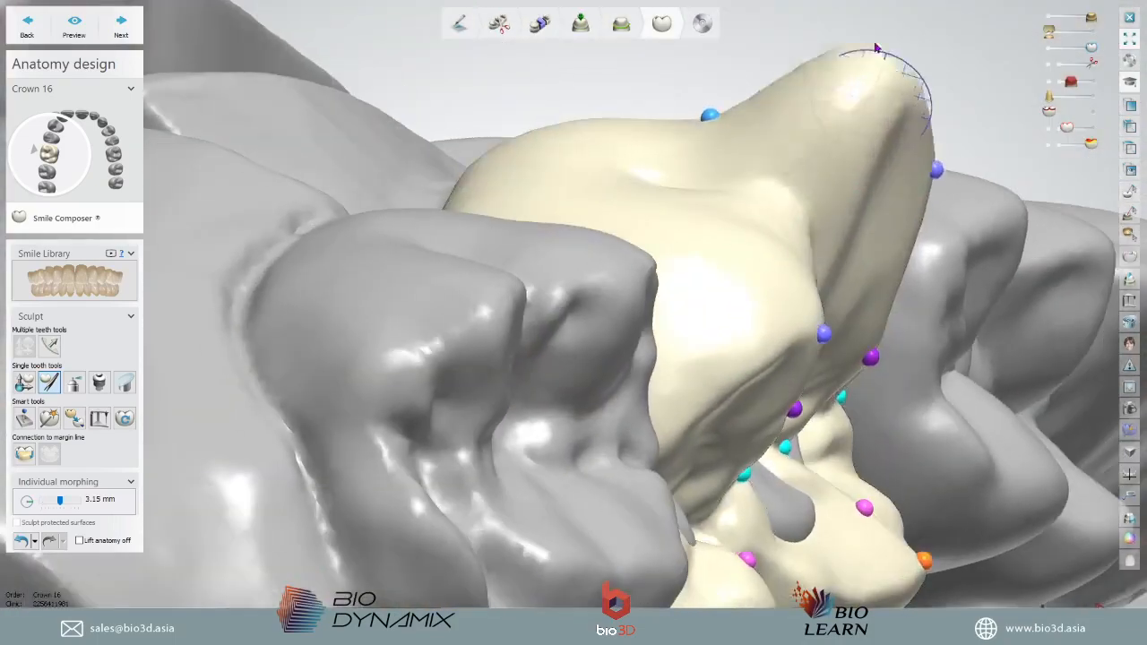
# - Morph the mesiobuccal cusp of crown 16 into a taller peak and pull up the distobuccal cusp beside it
pyautogui.moveTo(876, 48); pyautogui.dragTo(762, 123, button='right')
pyautogui.moveTo(753, 192); pyautogui.dragTo(840, 169)
pyautogui.moveTo(839, 170); pyautogui.dragTo(887, 76, button='right')
pyautogui.moveTo(877, 71); pyautogui.dragTo(904, 22)
pyautogui.scroll(-4, 843, 112)
pyautogui.moveTo(842, 134); pyautogui.dragTo(833, 44)
pyautogui.moveTo(833, 44); pyautogui.dragTo(741, 140, button='right')
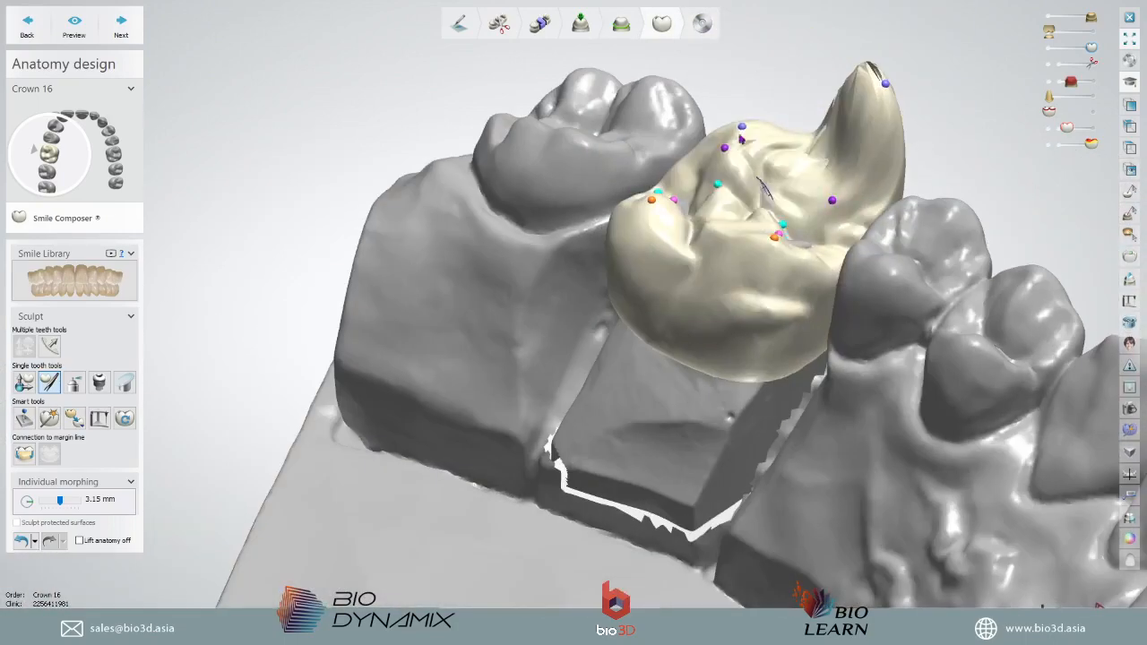
pyautogui.moveTo(741, 139); pyautogui.dragTo(714, 59)
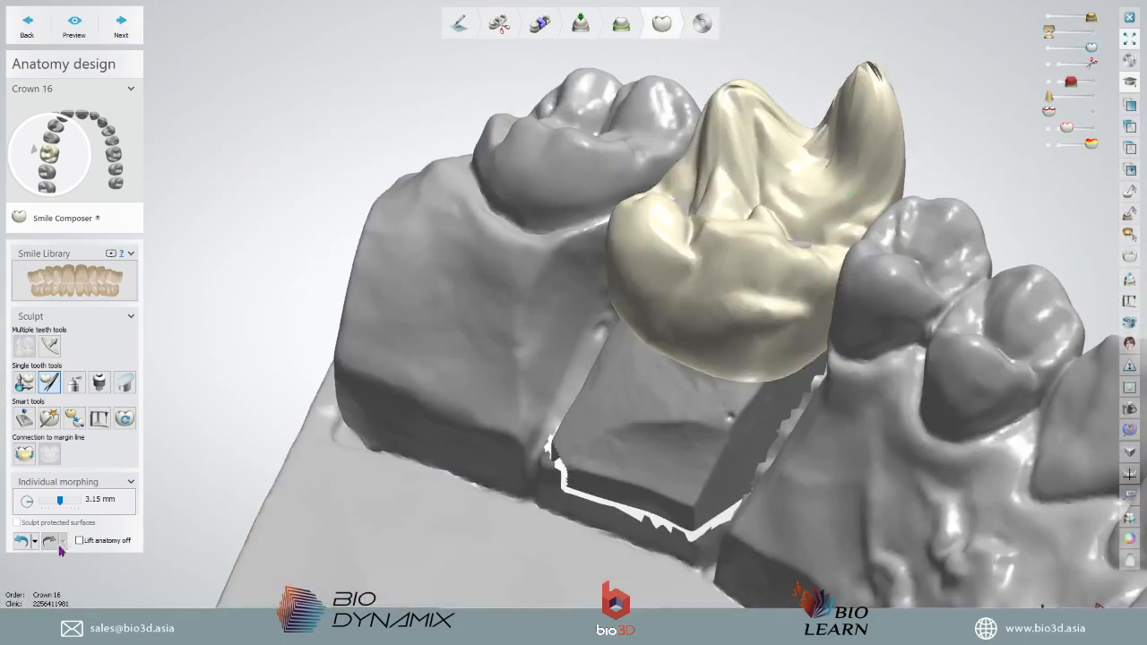
# - Undo the peaked-cusp morphing of crown 16 and bring its buccal cusps into view
pyautogui.click(35, 541)
pyautogui.click(67, 545)
pyautogui.moveTo(841, 152); pyautogui.dragTo(847, 104, button='right')
pyautogui.scroll(4, 821, 128)
pyautogui.scroll(4, 838, 109)
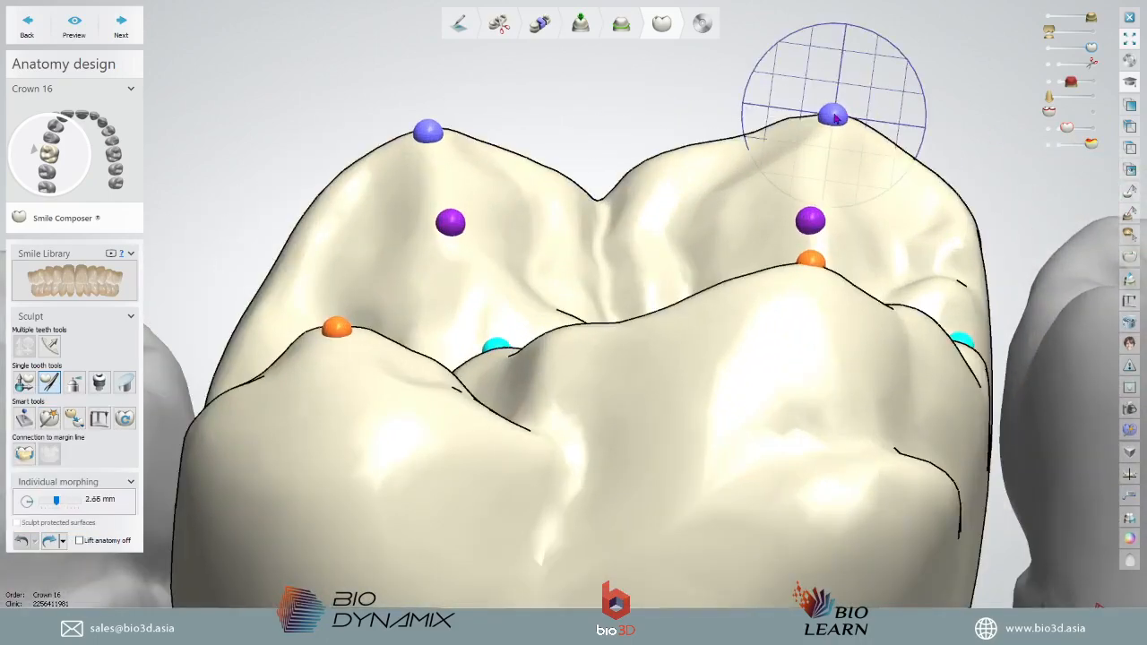
# - Push down the buccal and palatal cusp tips of crown 16 with individual morphing at a 2.66 mm radius
pyautogui.moveTo(835, 163); pyautogui.dragTo(829, 174)
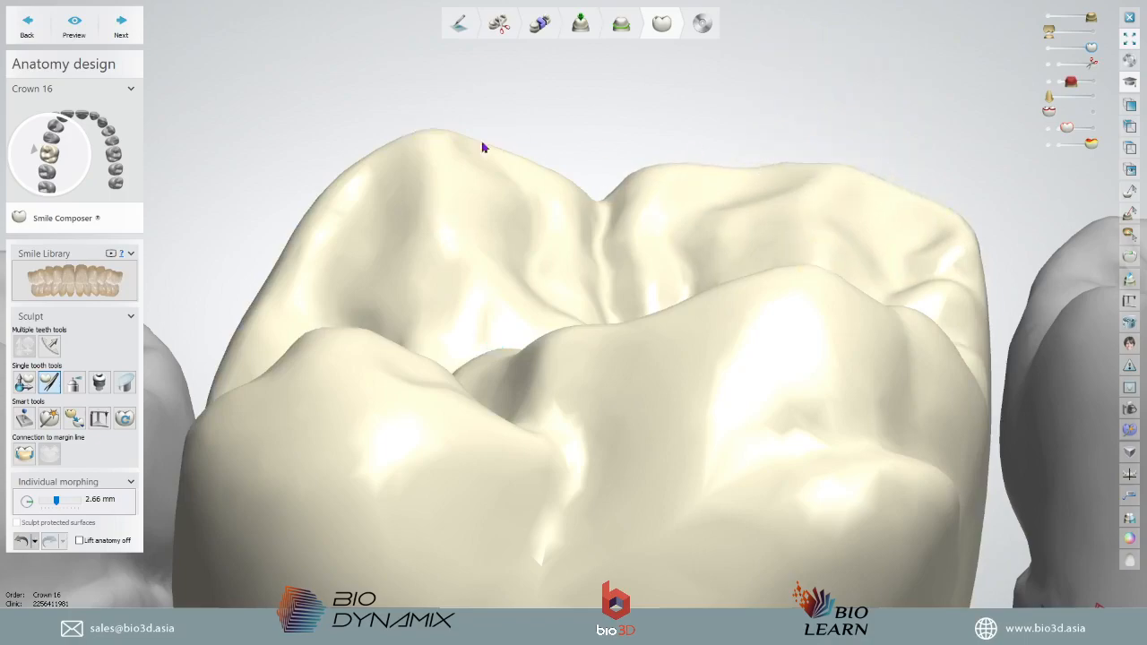
pyautogui.moveTo(430, 146); pyautogui.dragTo(453, 200)
pyautogui.scroll(-5, 509, 193)
pyautogui.moveTo(509, 187); pyautogui.dragTo(614, 366, button='right')
pyautogui.scroll(5, 620, 351)
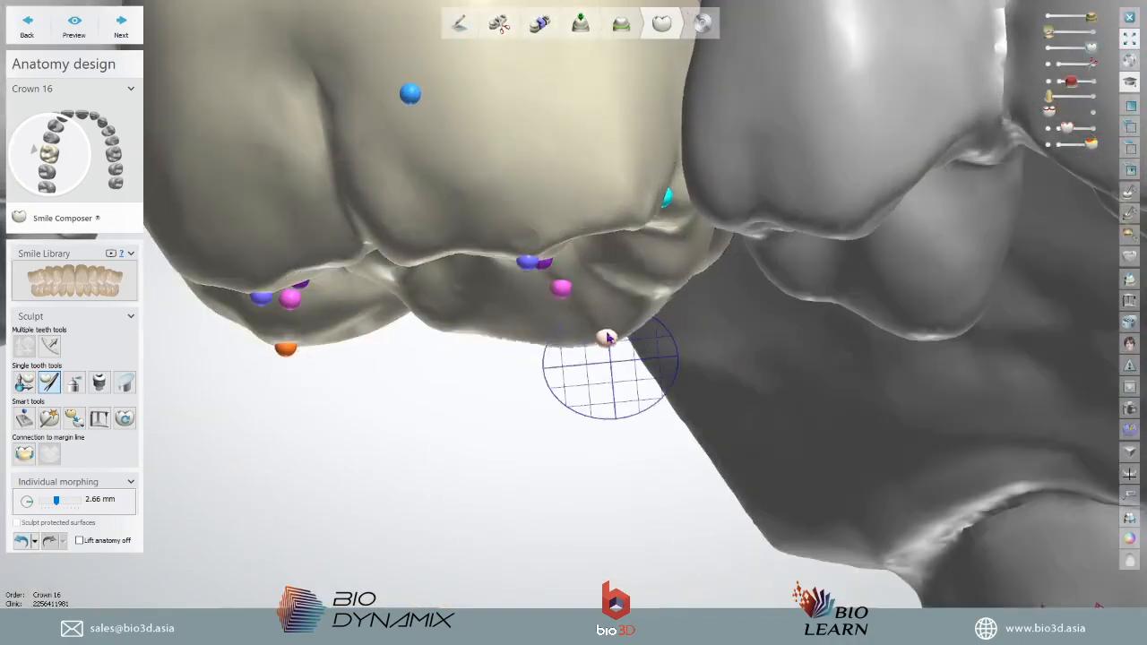
pyautogui.moveTo(286, 348); pyautogui.dragTo(305, 304)
# - Hide the preparation model temporarily and examine the buccal surface of crown 16 up close
pyautogui.scroll(-5, 315, 299)
pyautogui.moveTo(448, 369); pyautogui.dragTo(574, 251, button='right')
pyautogui.scroll(5, 412, 118)
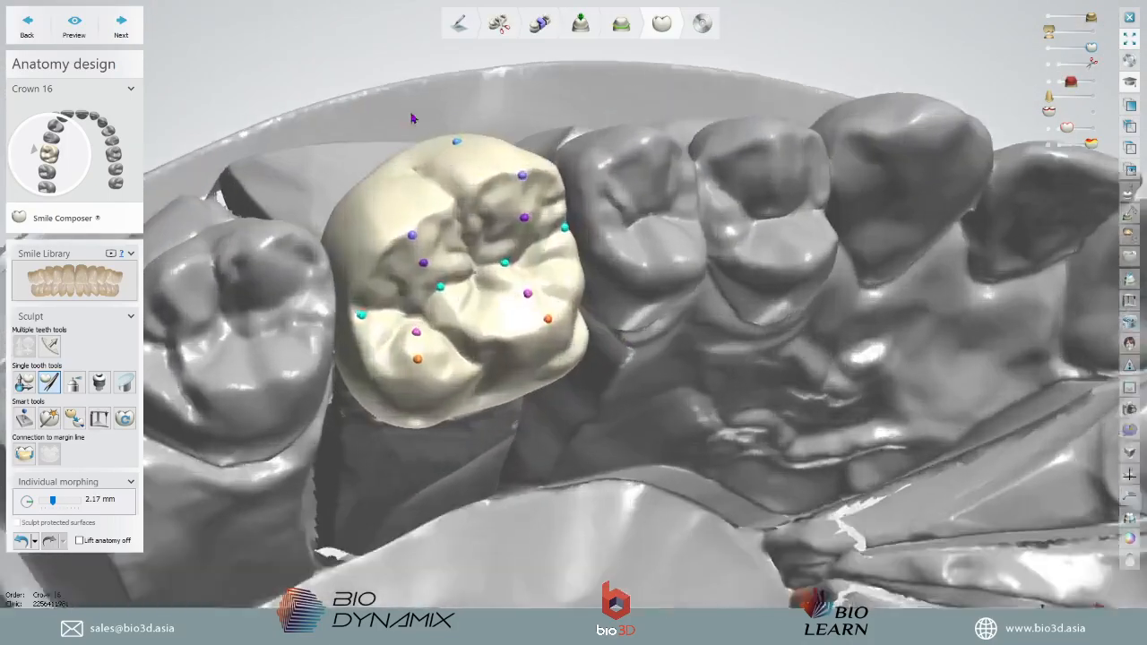
pyautogui.moveTo(507, 222); pyautogui.dragTo(583, 182, button='right')
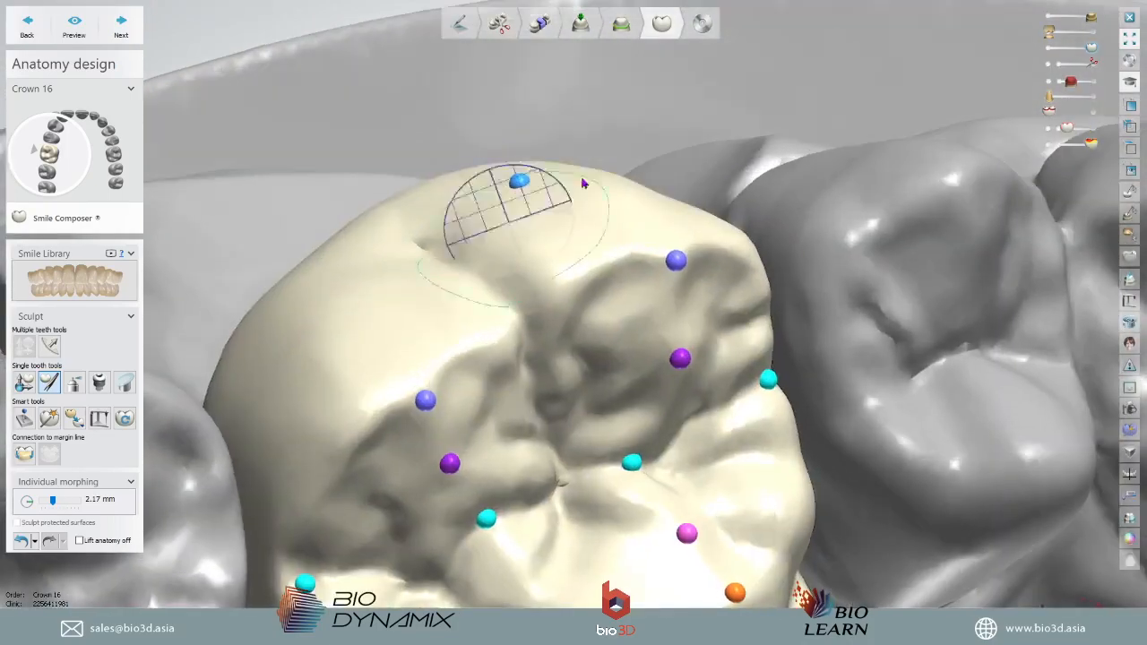
pyautogui.click(1048, 17)
pyautogui.moveTo(727, 144); pyautogui.dragTo(765, 168, button='right')
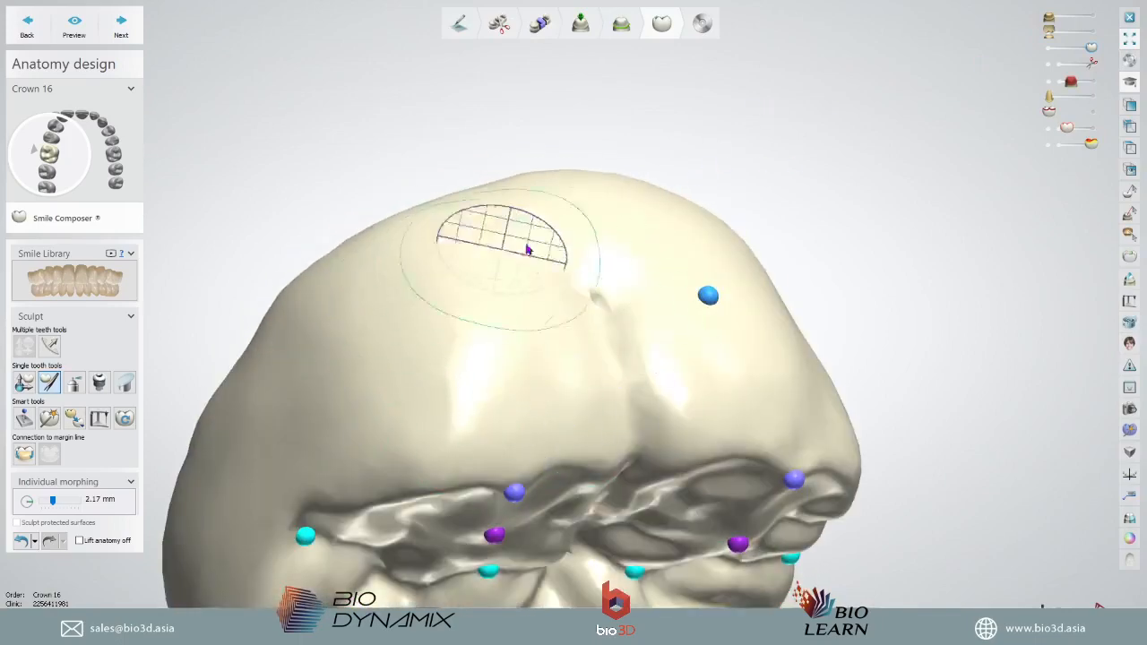
pyautogui.scroll(3, 583, 190)
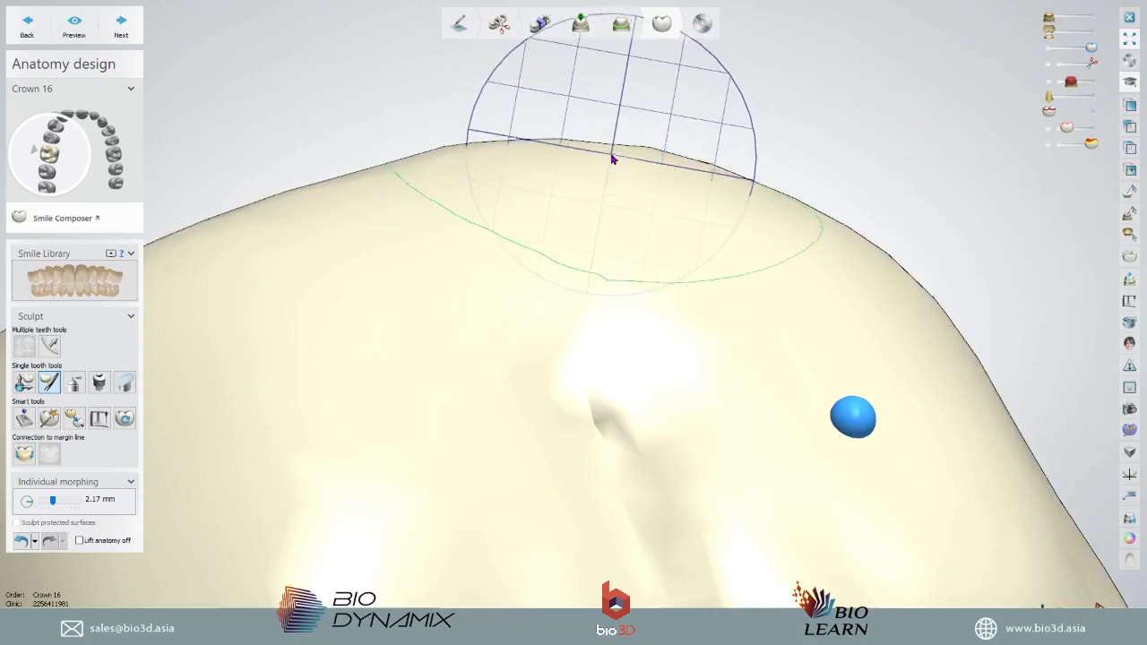
pyautogui.scroll(-5, 622, 166)
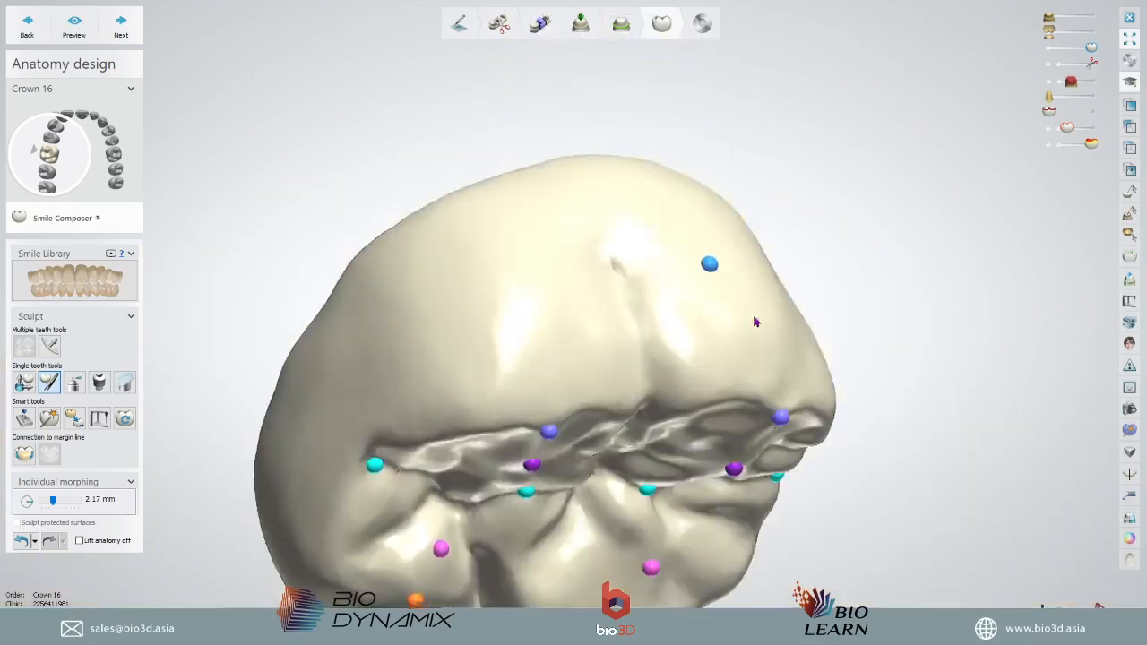
pyautogui.moveTo(753, 315); pyautogui.dragTo(778, 282, button='right')
pyautogui.click(1091, 15)
# - Reshape the buccal surface of crown 16 around its buccal groove and mesiobuccal lobe with individual morphing at a 2.17 mm radius
pyautogui.scroll(-4, 862, 157)
pyautogui.moveTo(803, 204); pyautogui.dragTo(667, 420, button='right')
pyautogui.scroll(3, 506, 360)
pyautogui.moveTo(506, 360); pyautogui.dragTo(714, 268, button='right')
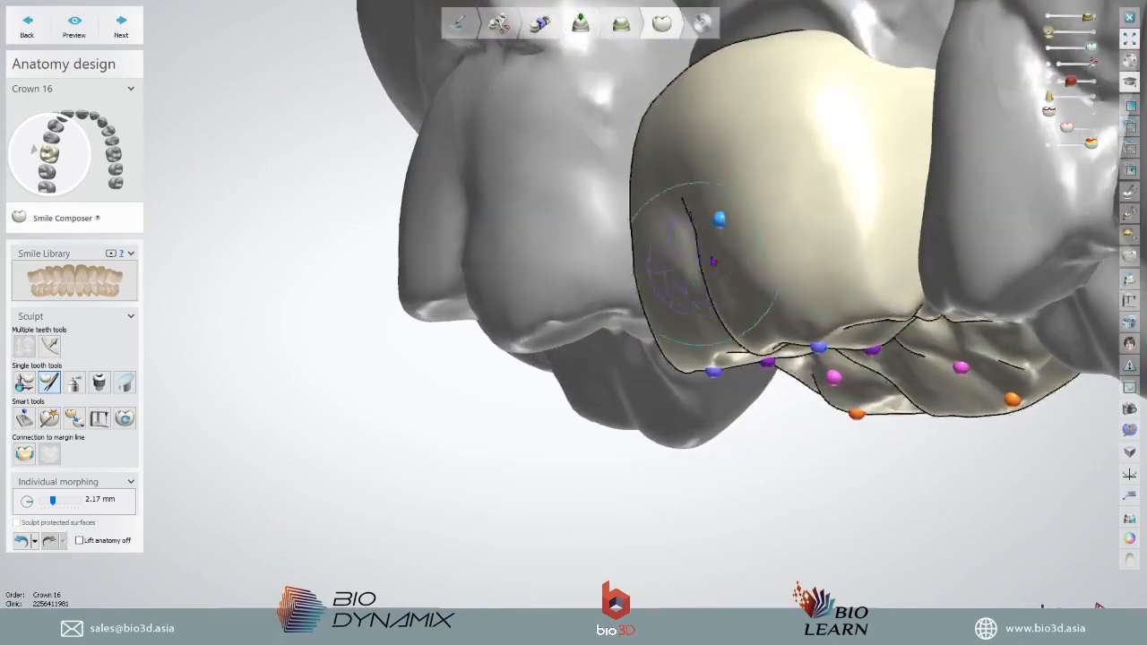
pyautogui.moveTo(793, 267)
pyautogui.mouseDown(button='right')
pyautogui.moveTo(765, 271)
pyautogui.moveTo(798, 276)
pyautogui.mouseUp(button='right')
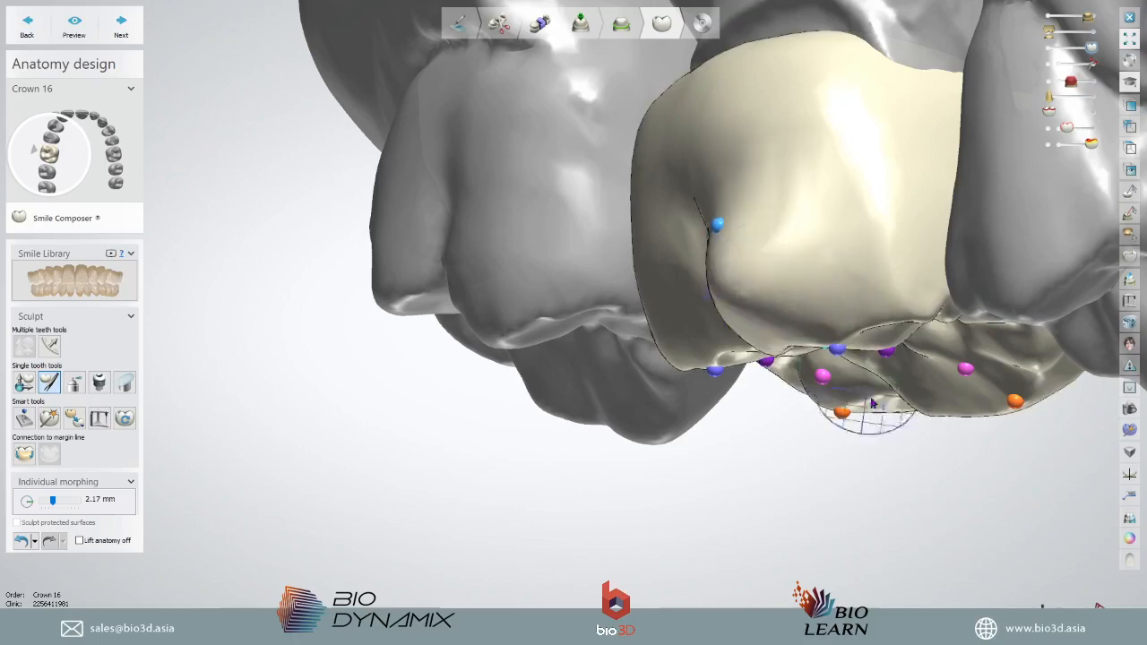
pyautogui.moveTo(772, 472); pyautogui.dragTo(873, 331, button='right')
pyautogui.moveTo(820, 260); pyautogui.dragTo(832, 320, button='right')
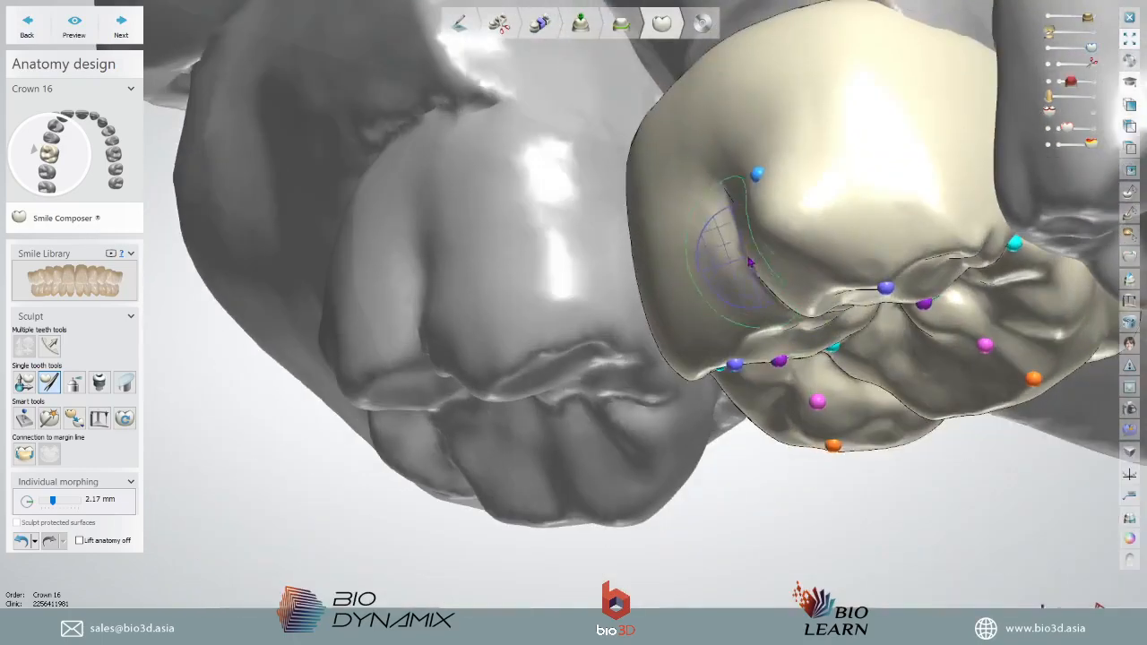
pyautogui.moveTo(735, 267)
pyautogui.mouseDown(button='right')
pyautogui.moveTo(743, 149)
pyautogui.moveTo(752, 201)
pyautogui.moveTo(770, 195)
pyautogui.mouseUp(button='right')
pyautogui.moveTo(771, 194); pyautogui.dragTo(758, 173)
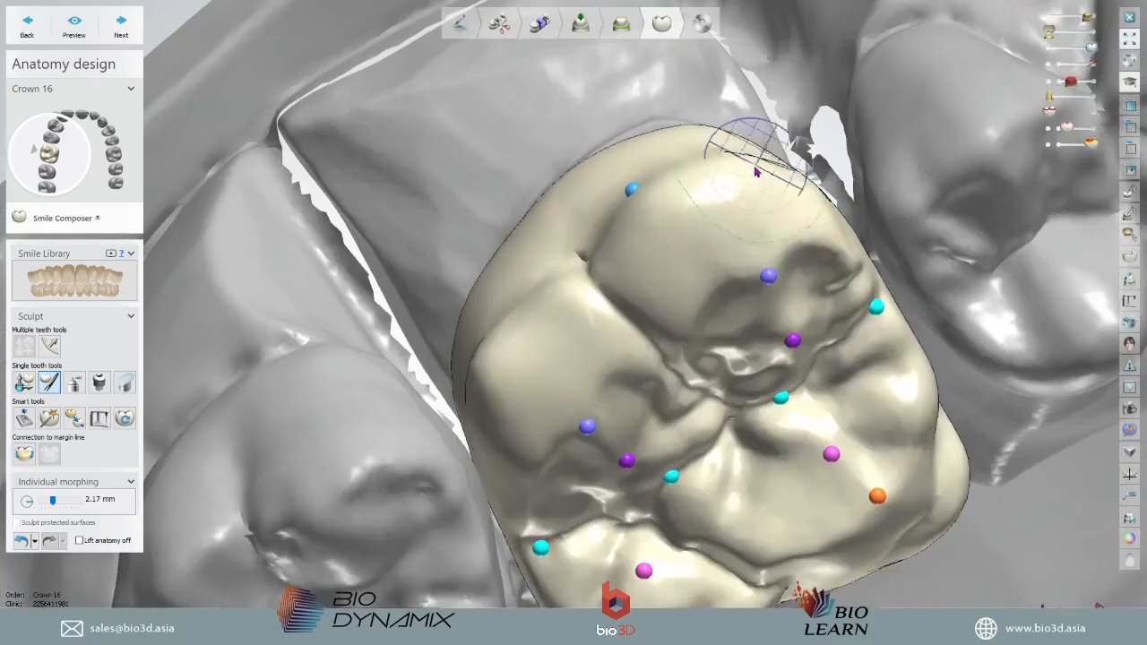
# - Undo all the cusp-flattening and buccal-surface morphing on crown 16
pyautogui.scroll(-5, 797, 373)
pyautogui.moveTo(758, 173); pyautogui.dragTo(807, 383, button='right')
pyautogui.scroll(1, 820, 387)
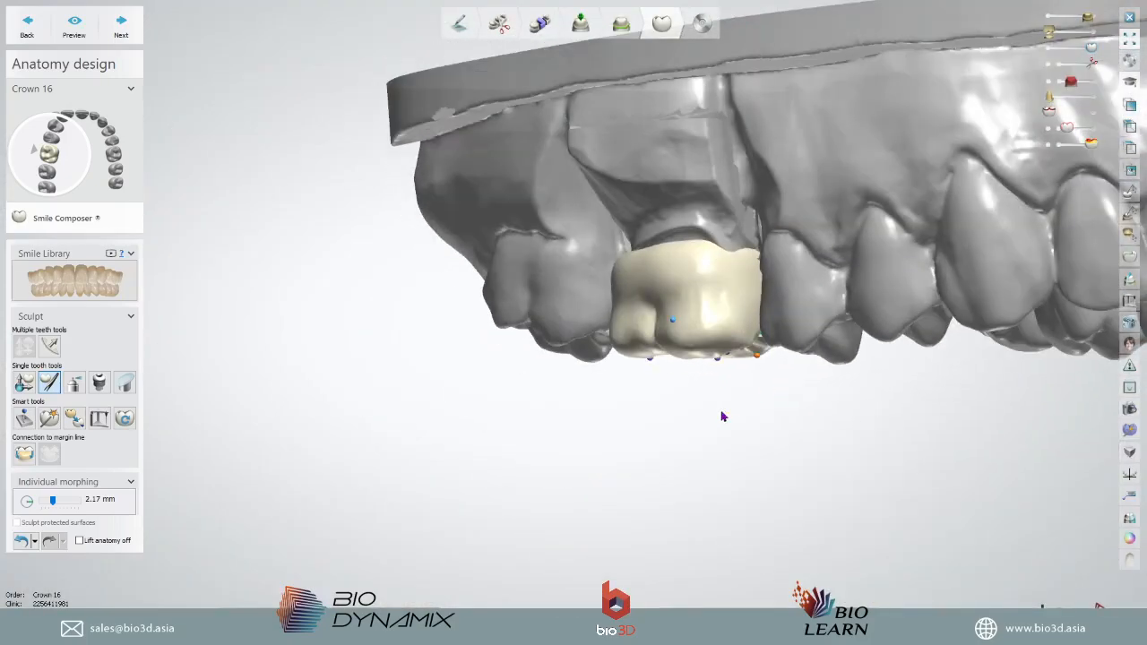
pyautogui.click(34, 541)
pyautogui.click(36, 550)
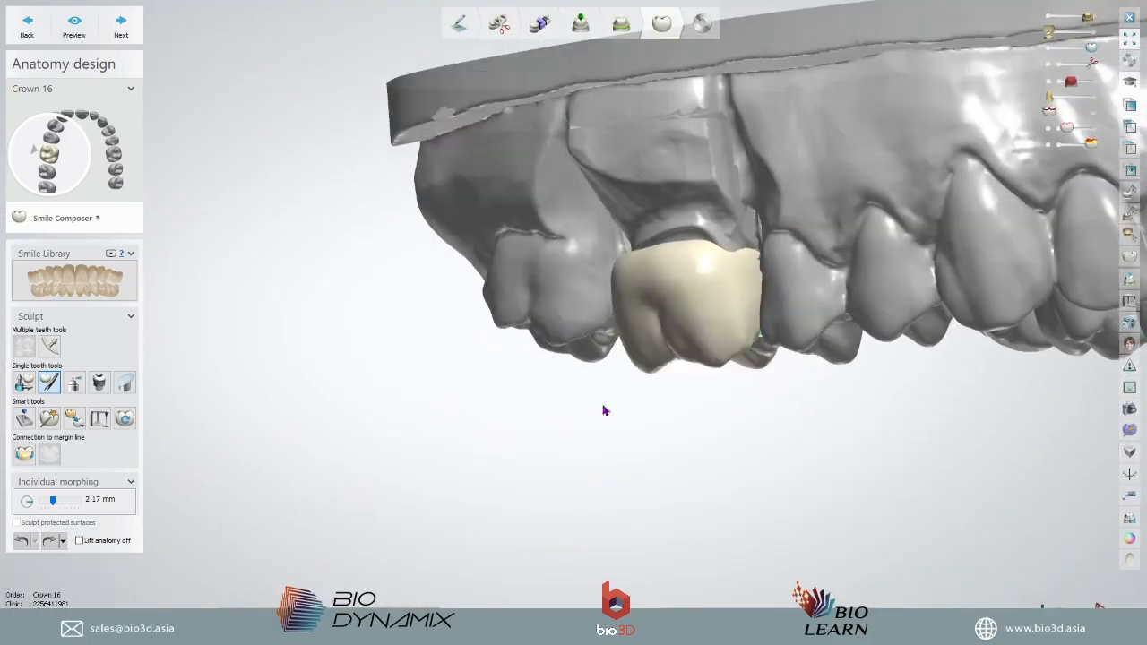
# - Pull the mid-buccal surface of crown 16 outward into a bulge with individual morphing at a 2.17 mm radius
pyautogui.moveTo(606, 409); pyautogui.dragTo(652, 401, button='right')
pyautogui.scroll(5, 530, 296)
pyautogui.moveTo(634, 317); pyautogui.dragTo(464, 243, button='middle')
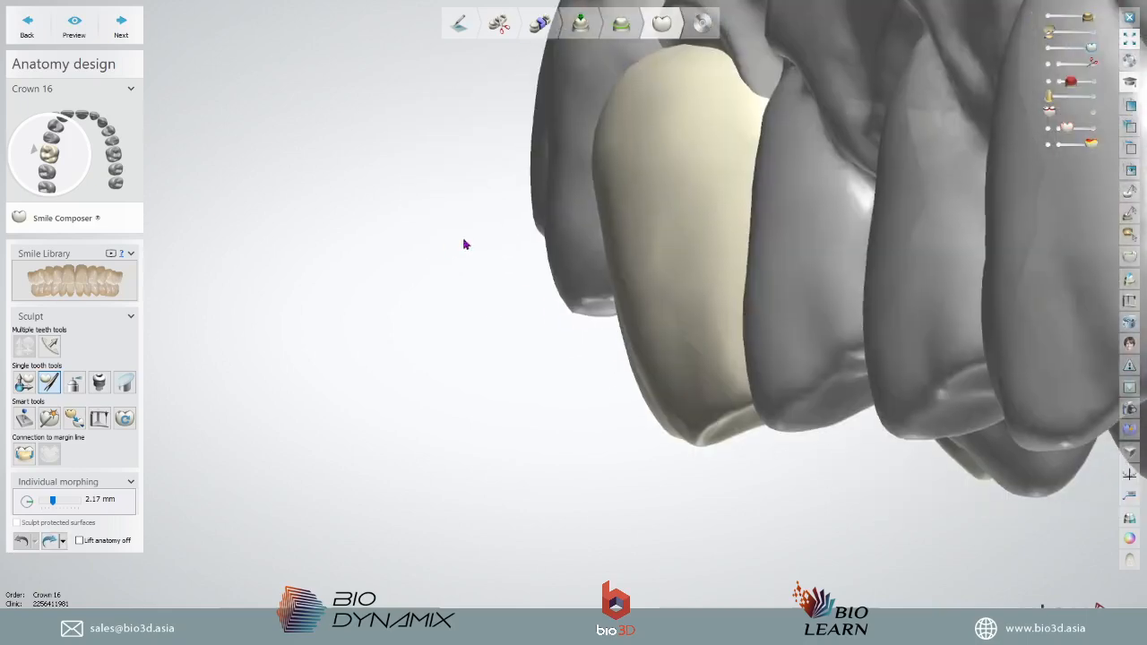
pyautogui.scroll(-5, 546, 245)
pyautogui.moveTo(627, 296); pyautogui.dragTo(681, 299, button='right')
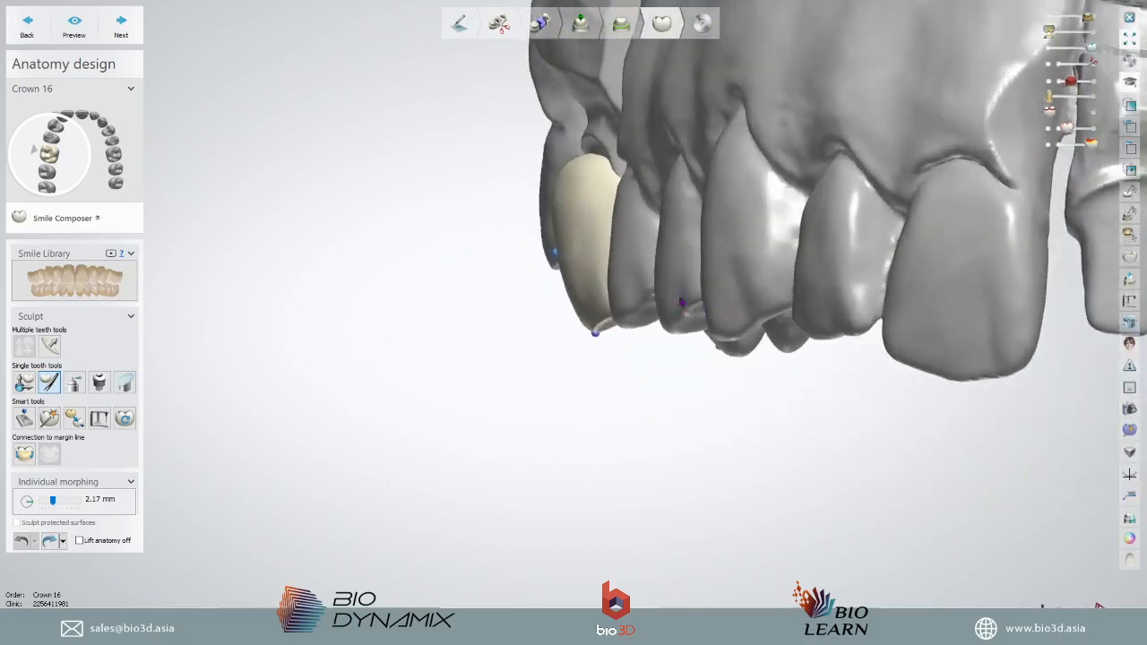
pyautogui.scroll(5, 506, 256)
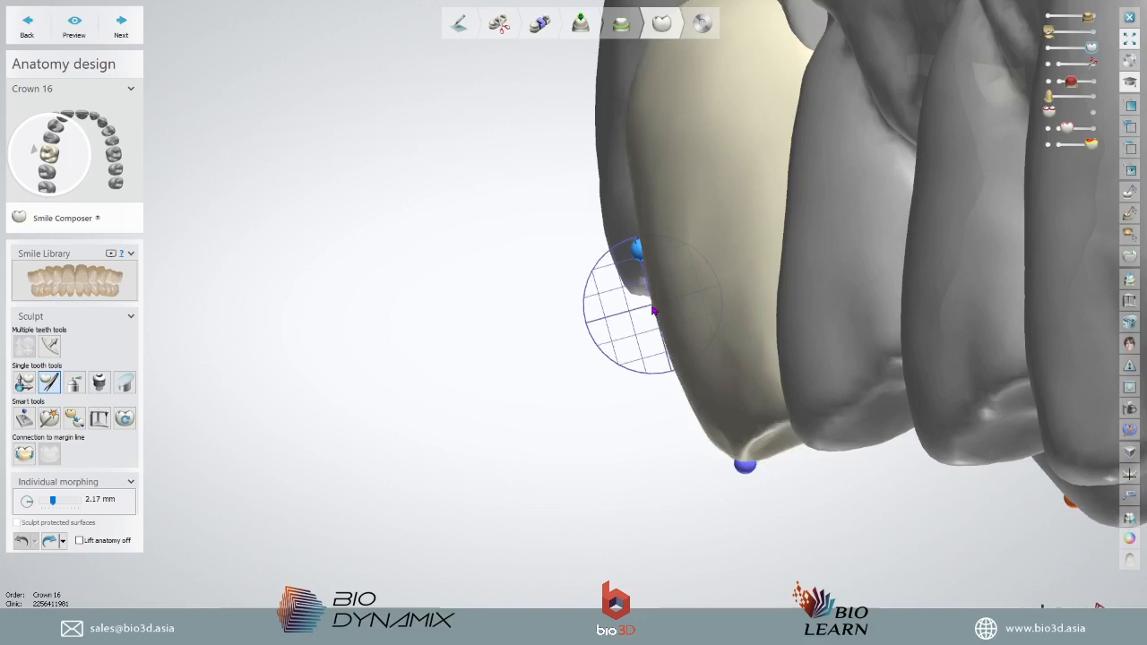
pyautogui.moveTo(654, 310); pyautogui.dragTo(576, 323)
pyautogui.scroll(-1, 295, 375)
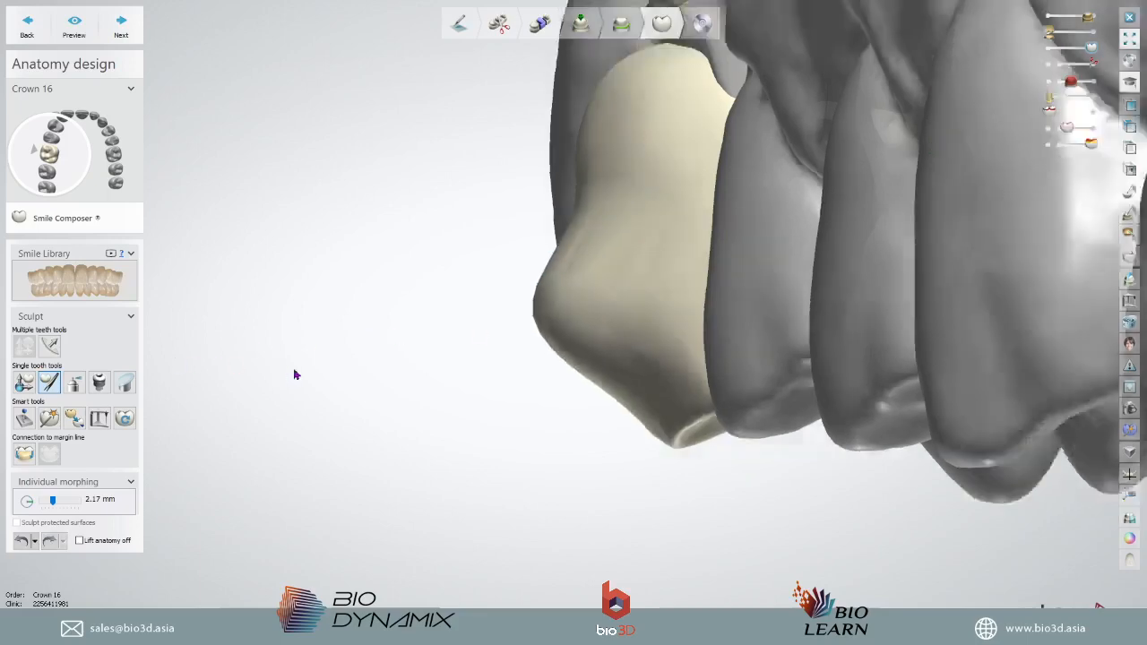
pyautogui.moveTo(294, 375); pyautogui.dragTo(421, 452, button='right')
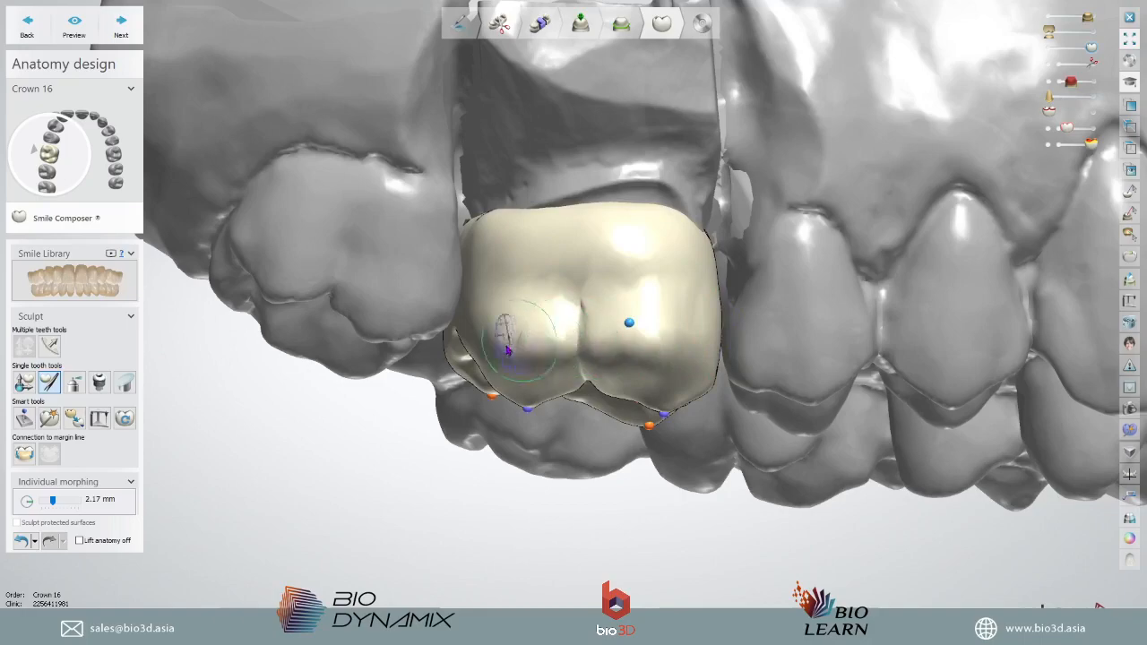
pyautogui.moveTo(516, 441); pyautogui.dragTo(582, 361, button='right')
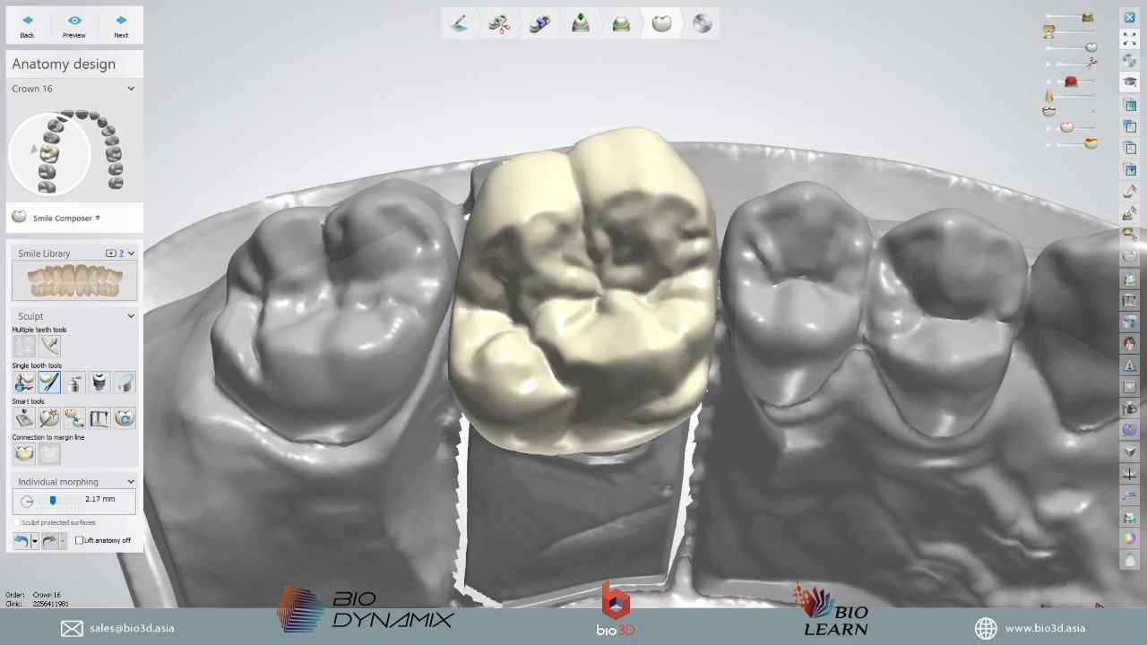
# - Add wax to the inner slope of the distobuccal cusp using the wax knife with a 1.60 mm radius and 20.0 µm level
pyautogui.moveTo(703, 404); pyautogui.dragTo(743, 476, button='right')
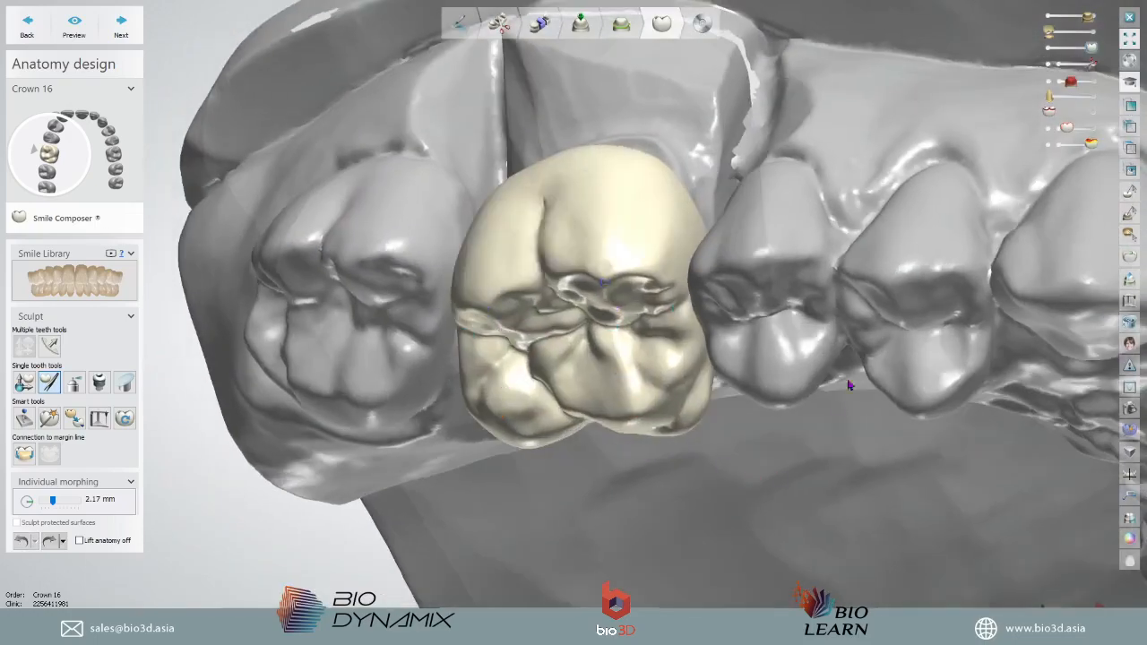
pyautogui.moveTo(850, 385); pyautogui.dragTo(881, 417, button='right')
pyautogui.moveTo(288, 413); pyautogui.dragTo(273, 333, button='right')
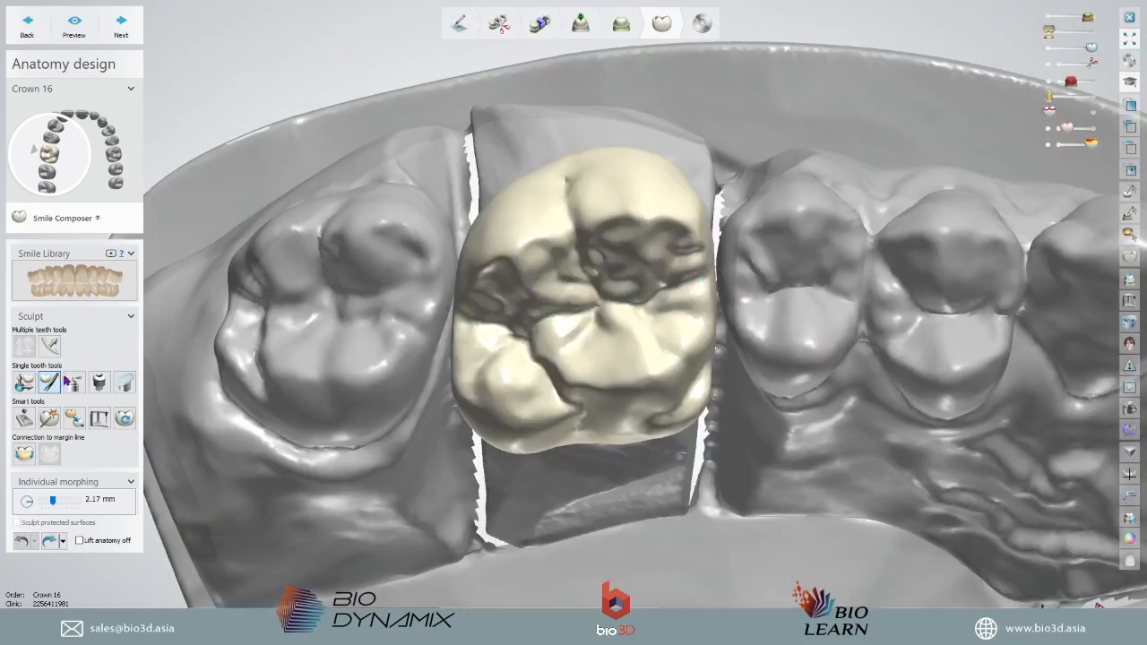
pyautogui.click(74, 385)
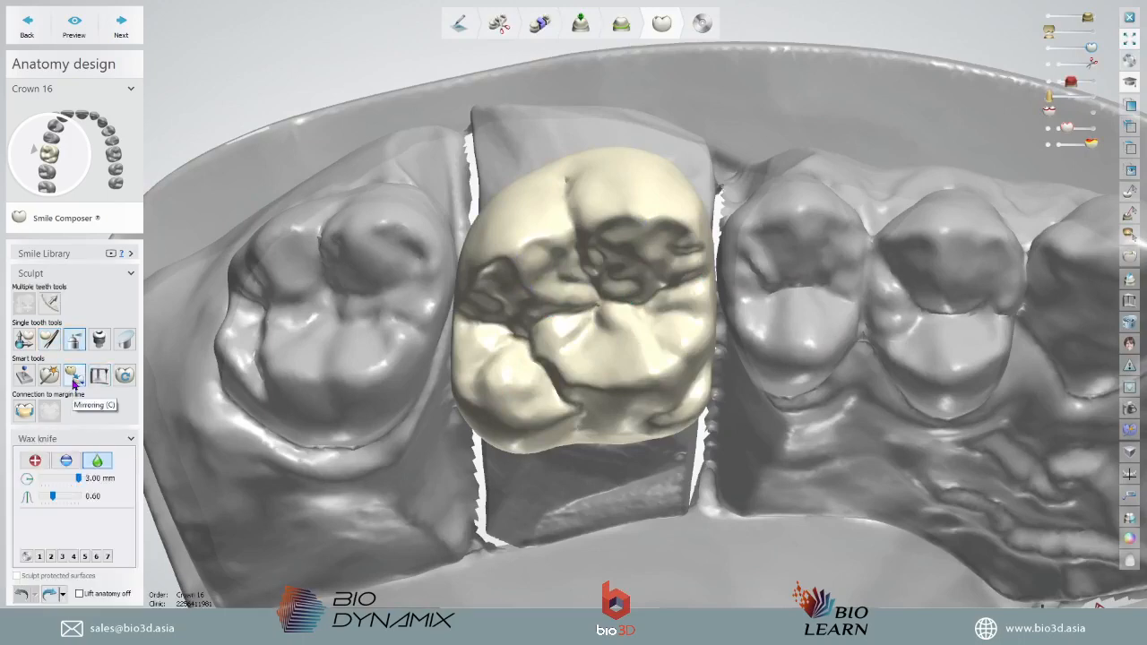
pyautogui.scroll(2, 616, 278)
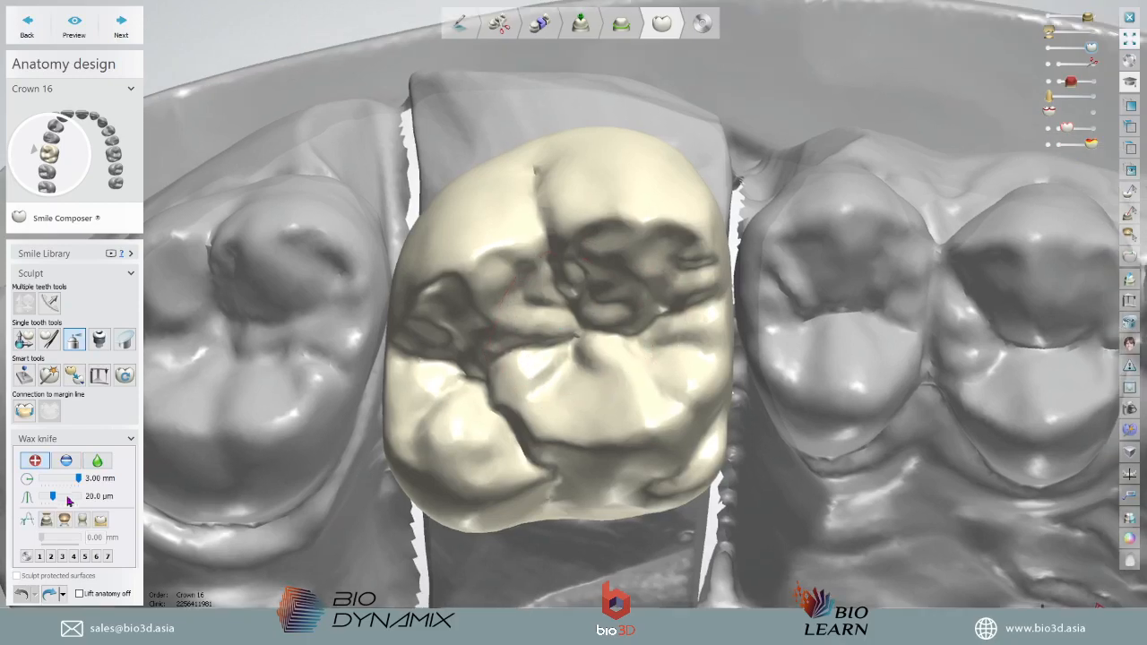
pyautogui.moveTo(552, 328); pyautogui.dragTo(553, 273, button='right')
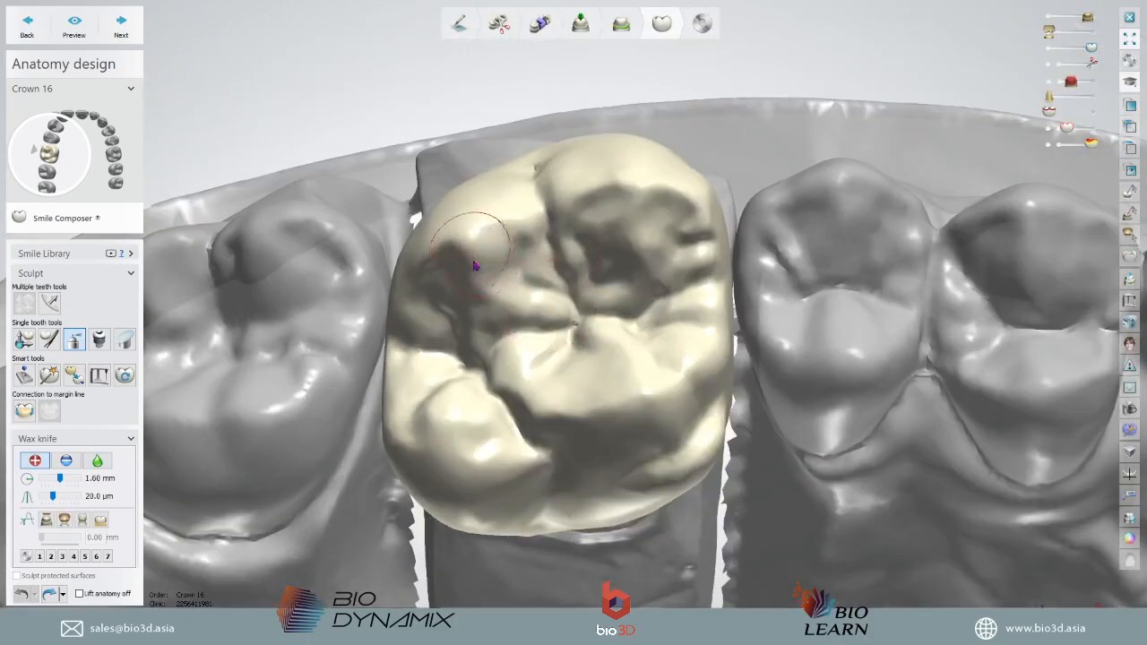
pyautogui.moveTo(475, 266)
pyautogui.mouseDown()
pyautogui.moveTo(546, 257)
pyautogui.moveTo(525, 277)
pyautogui.moveTo(547, 332)
pyautogui.moveTo(465, 285)
pyautogui.mouseUp()
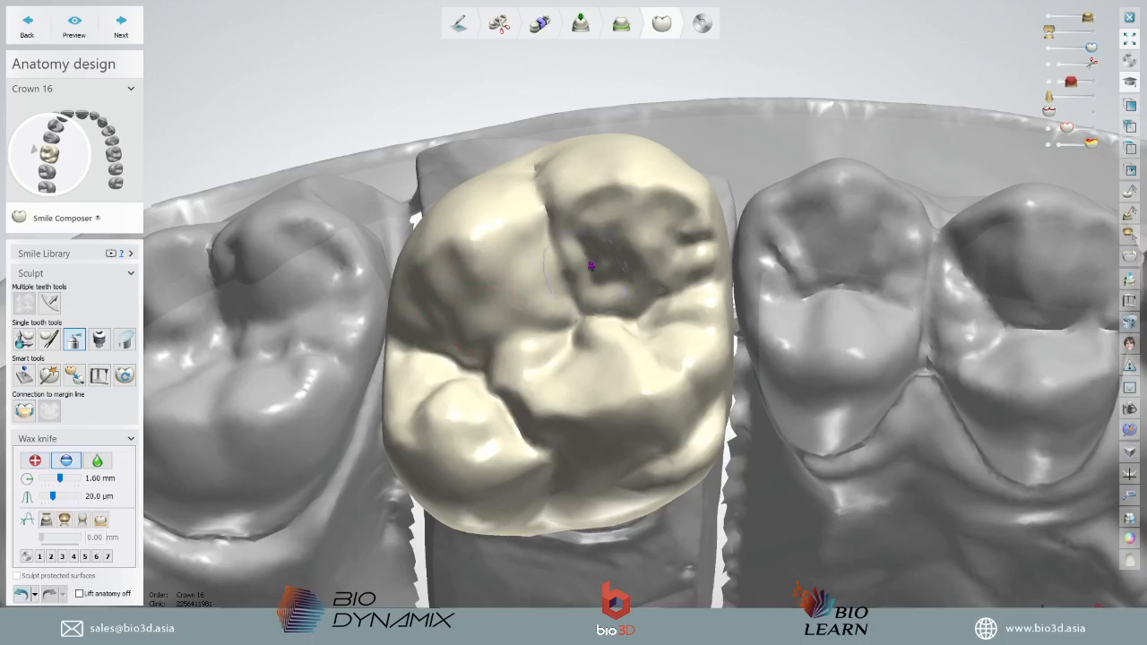
# - Fill and smooth the pitted inner slope of the mesiobuccal cusp with the wax knife, enlarging its radius to 2.72 mm
pyautogui.scroll(3, 590, 265)
pyautogui.moveTo(550, 271)
pyautogui.mouseDown()
pyautogui.moveTo(592, 328)
pyautogui.moveTo(607, 243)
pyautogui.moveTo(629, 293)
pyautogui.moveTo(634, 238)
pyautogui.mouseUp()
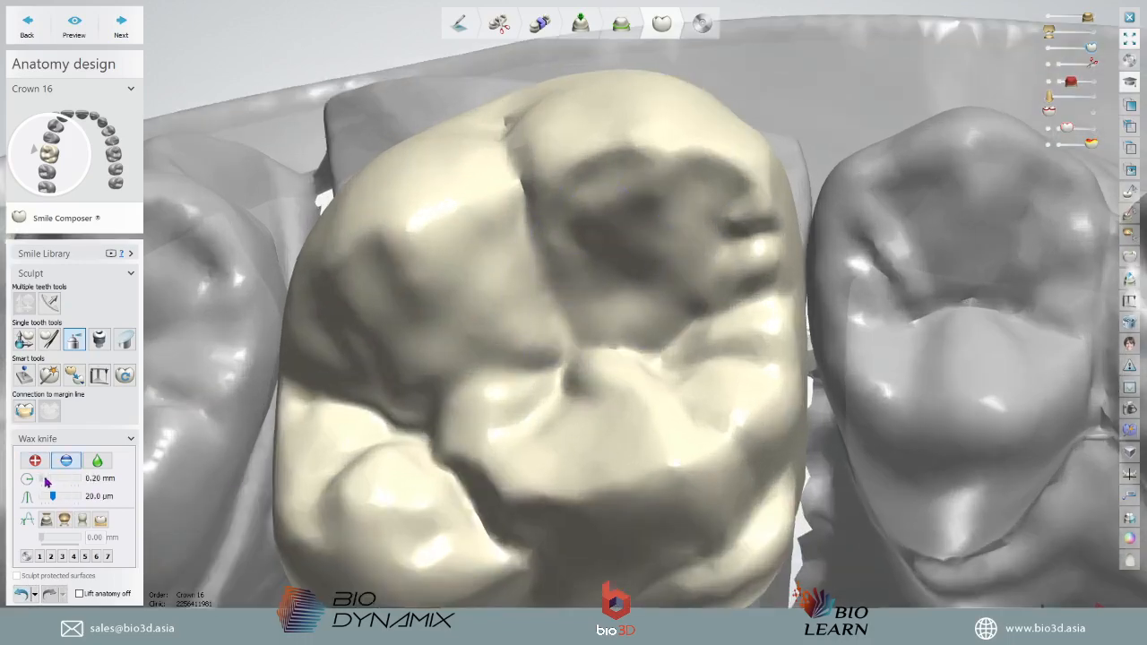
pyautogui.moveTo(592, 204)
pyautogui.mouseDown()
pyautogui.moveTo(709, 146)
pyautogui.moveTo(663, 153)
pyautogui.moveTo(679, 174)
pyautogui.moveTo(719, 168)
pyautogui.mouseUp()
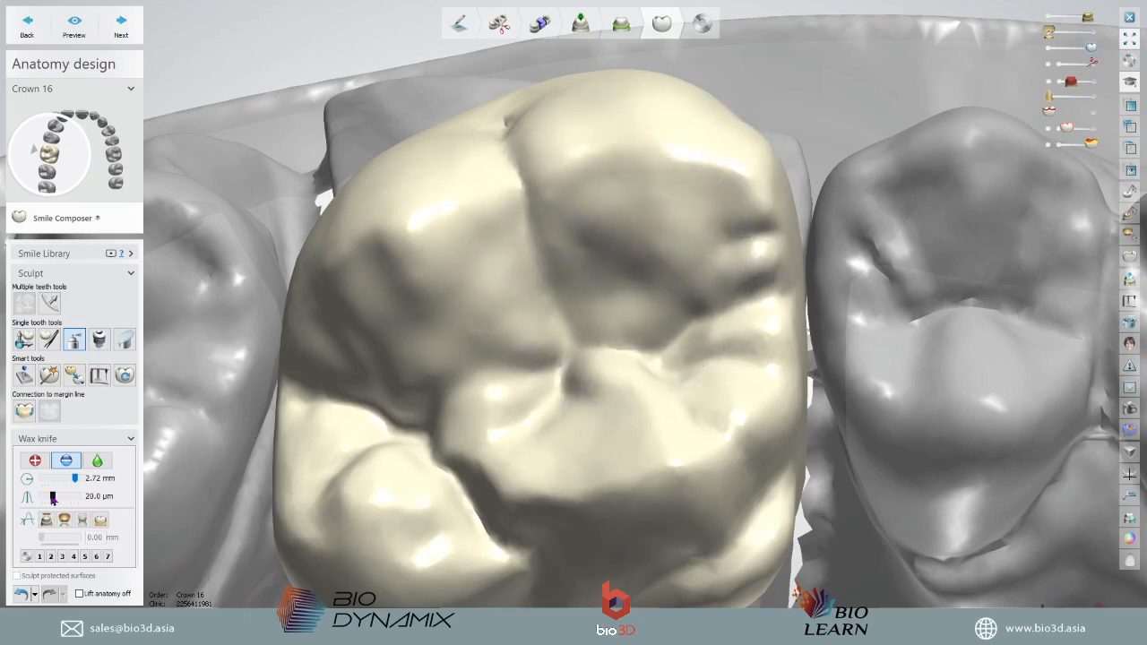
pyautogui.moveTo(701, 216)
pyautogui.mouseDown()
pyautogui.moveTo(564, 187)
pyautogui.moveTo(588, 174)
pyautogui.moveTo(600, 206)
pyautogui.mouseUp()
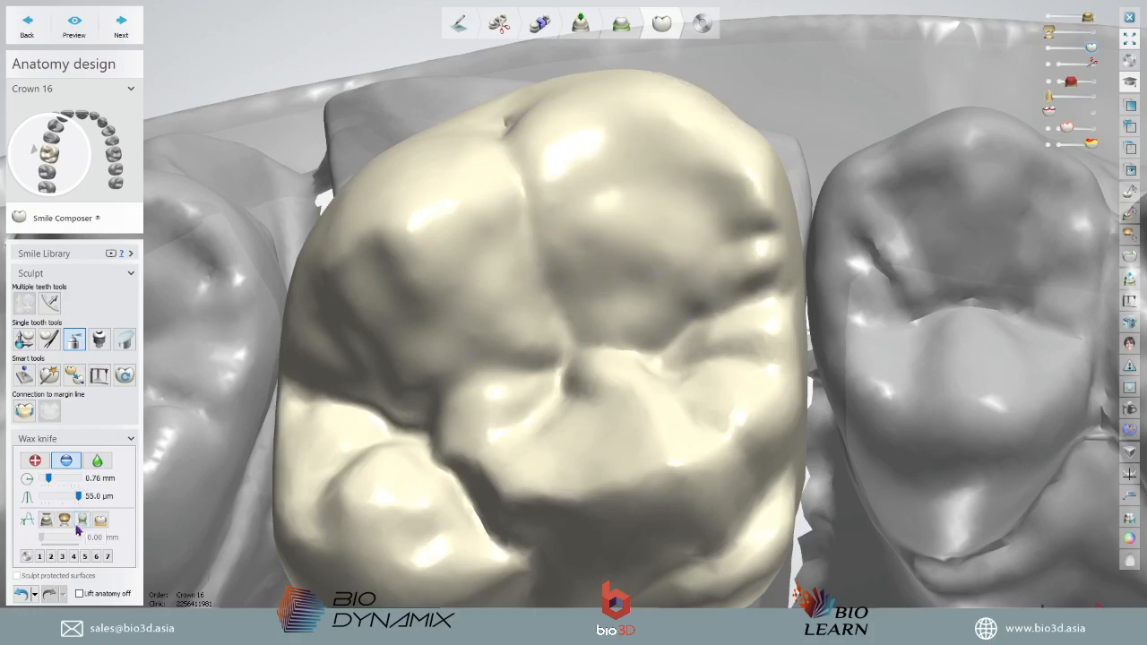
# - Carve fine grooves into the inner slope of the mesiopalatal cusp with the wax knife in removal mode, radius 0.48 mm and level 55.0 µm
pyautogui.moveTo(48, 478); pyautogui.dragTo(44, 478)
pyautogui.scroll(-3, 588, 359)
pyautogui.moveTo(589, 358); pyautogui.dragTo(653, 287, button='right')
pyautogui.scroll(3, 654, 287)
pyautogui.moveTo(699, 362); pyautogui.dragTo(667, 360, button='right')
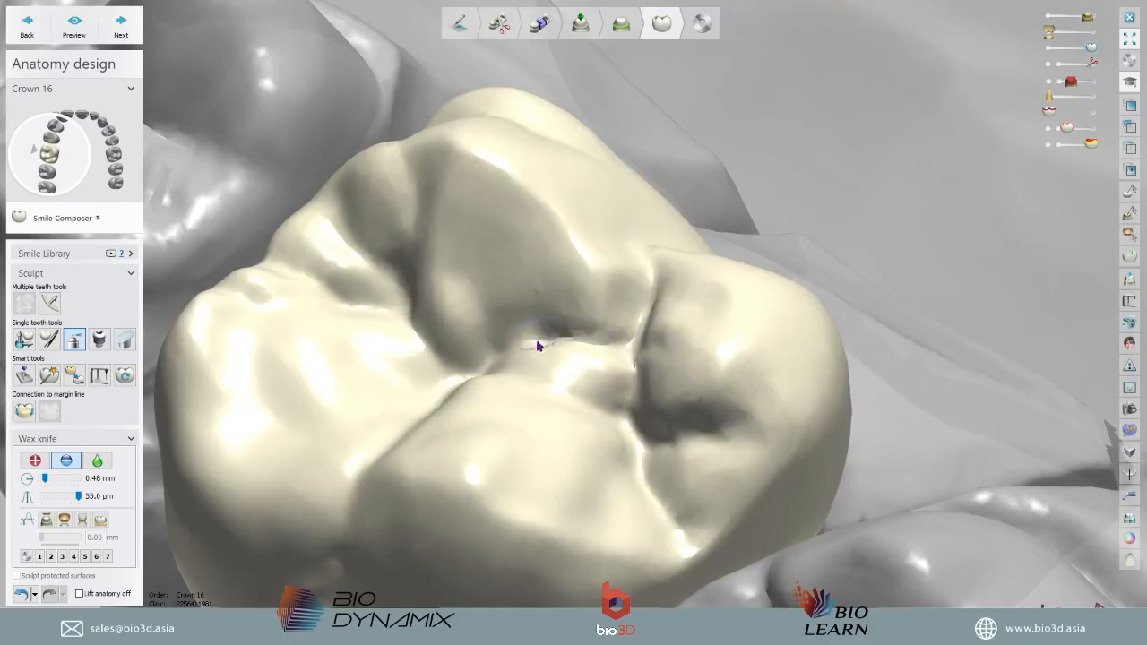
pyautogui.moveTo(447, 289); pyautogui.dragTo(491, 214, button='right')
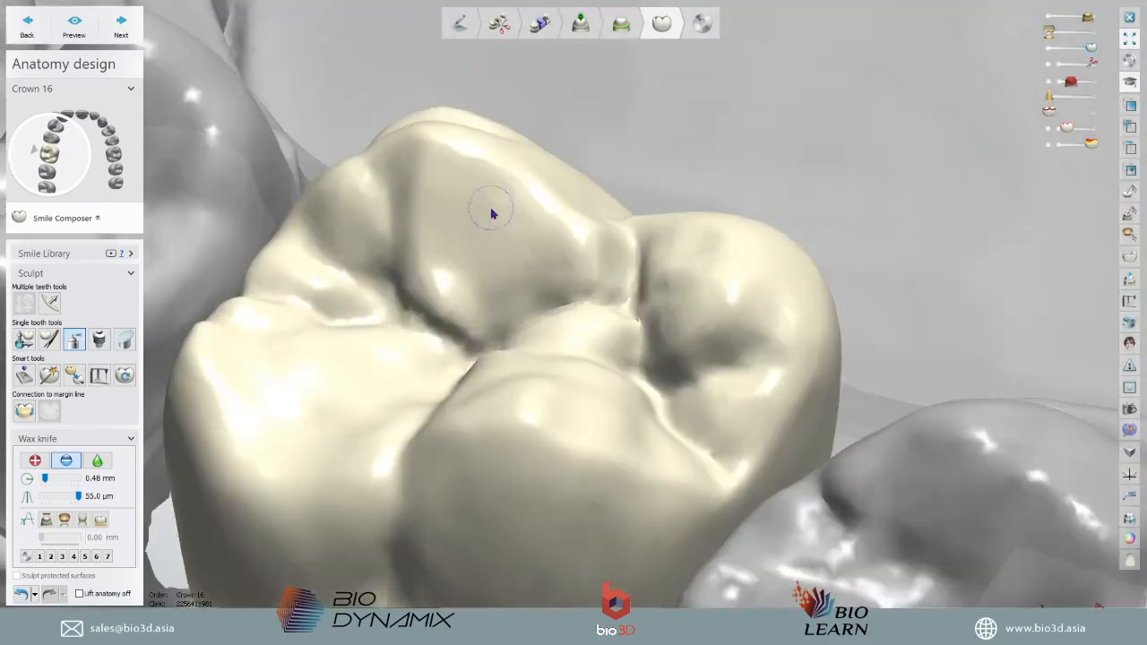
pyautogui.moveTo(480, 310); pyautogui.dragTo(414, 233, button='right')
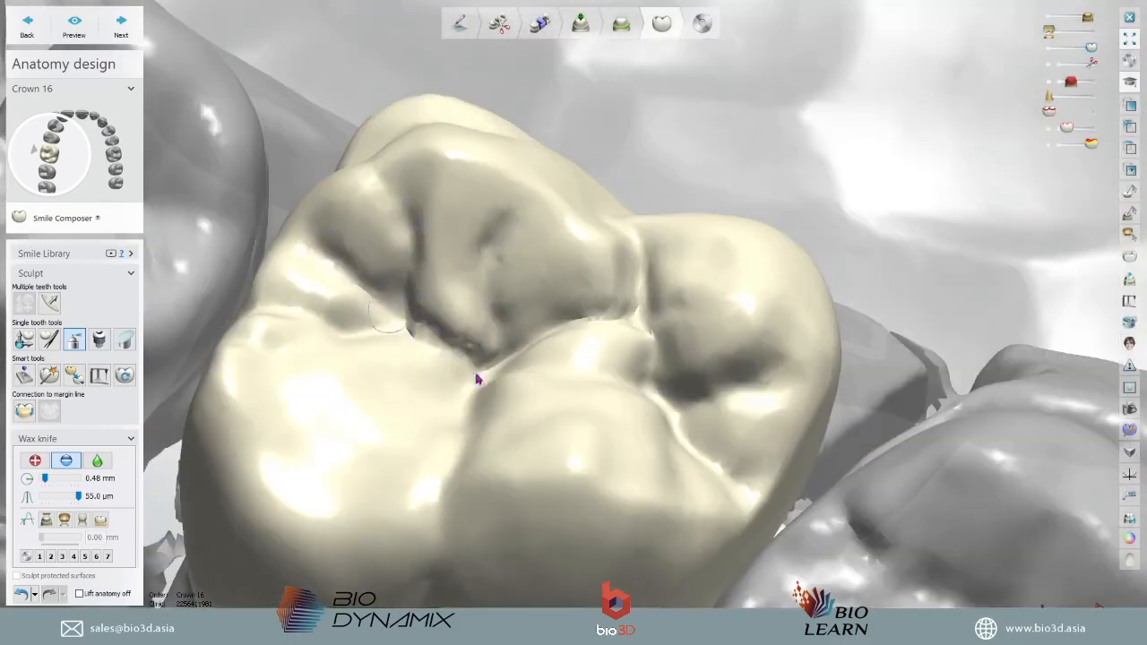
# - Carve secondary grooves into the inner slope of the distobuccal cusp with the 0.48 mm wax knife
pyautogui.moveTo(478, 379); pyautogui.dragTo(686, 351, button='right')
pyautogui.scroll(3, 686, 350)
pyautogui.moveTo(715, 178)
pyautogui.mouseDown()
pyautogui.moveTo(530, 215)
pyautogui.moveTo(601, 271)
pyautogui.mouseUp()
pyautogui.scroll(-5, 602, 271)
pyautogui.moveTo(707, 343); pyautogui.dragTo(779, 398, button='right')
pyautogui.scroll(4, 671, 256)
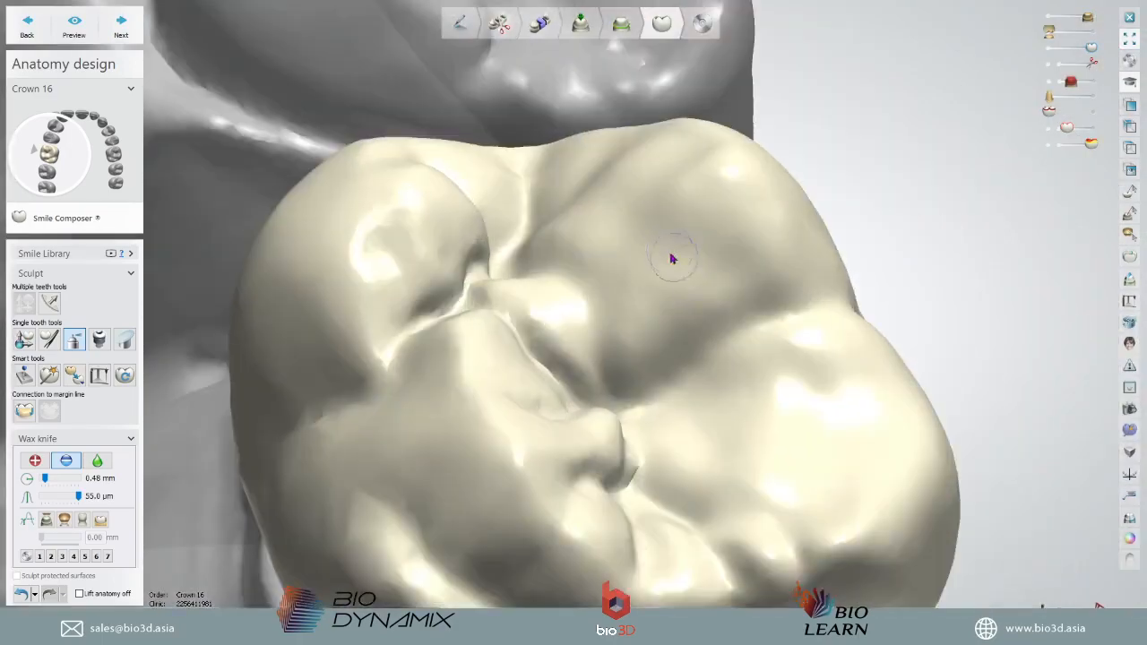
pyautogui.moveTo(617, 290); pyautogui.dragTo(540, 209, button='right')
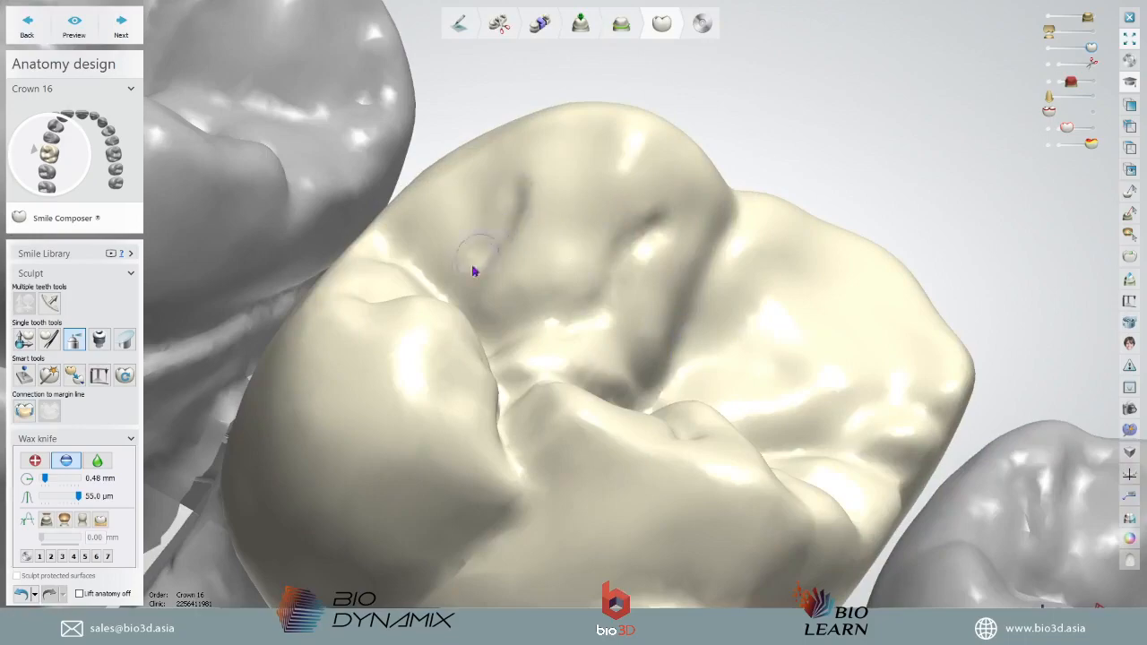
pyautogui.moveTo(475, 270); pyautogui.dragTo(455, 303)
pyautogui.moveTo(564, 323)
pyautogui.mouseDown(button='right')
pyautogui.moveTo(597, 335)
pyautogui.moveTo(558, 280)
pyautogui.mouseUp(button='right')
pyautogui.moveTo(532, 328); pyautogui.dragTo(437, 351)
pyautogui.moveTo(725, 308); pyautogui.dragTo(791, 318, button='right')
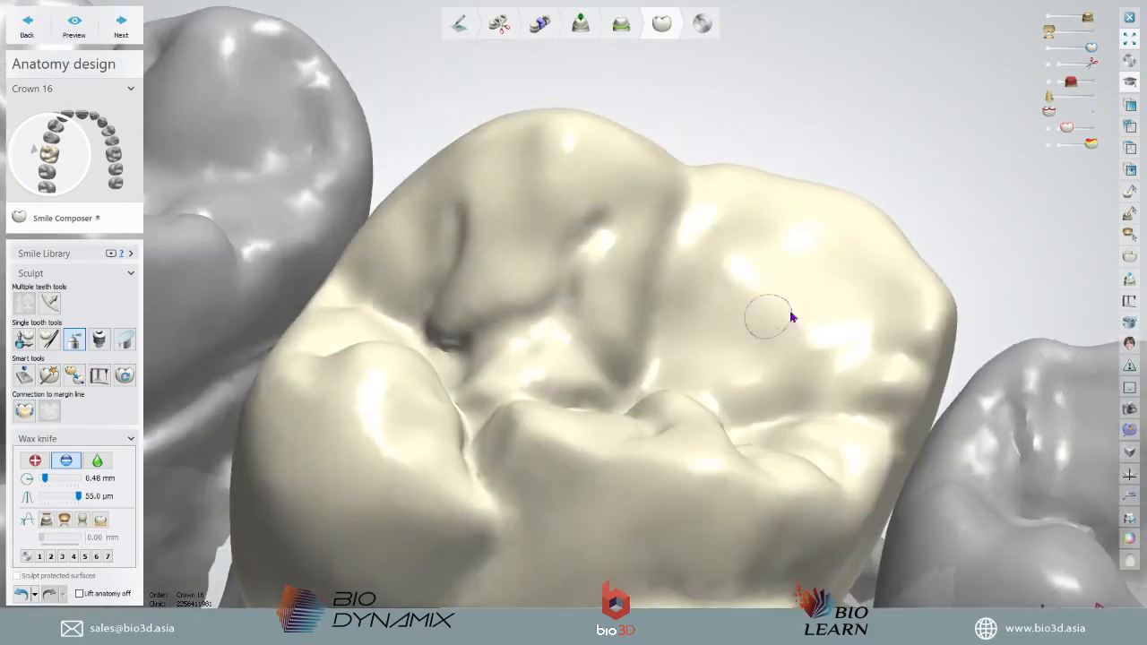
# - Carve more fine grooves into the inner slope of the mesiobuccal cusp with the 0.48 mm wax knife in removal mode
pyautogui.moveTo(732, 348); pyautogui.dragTo(704, 351)
pyautogui.moveTo(727, 251); pyautogui.dragTo(665, 324)
pyautogui.scroll(-4, 702, 403)
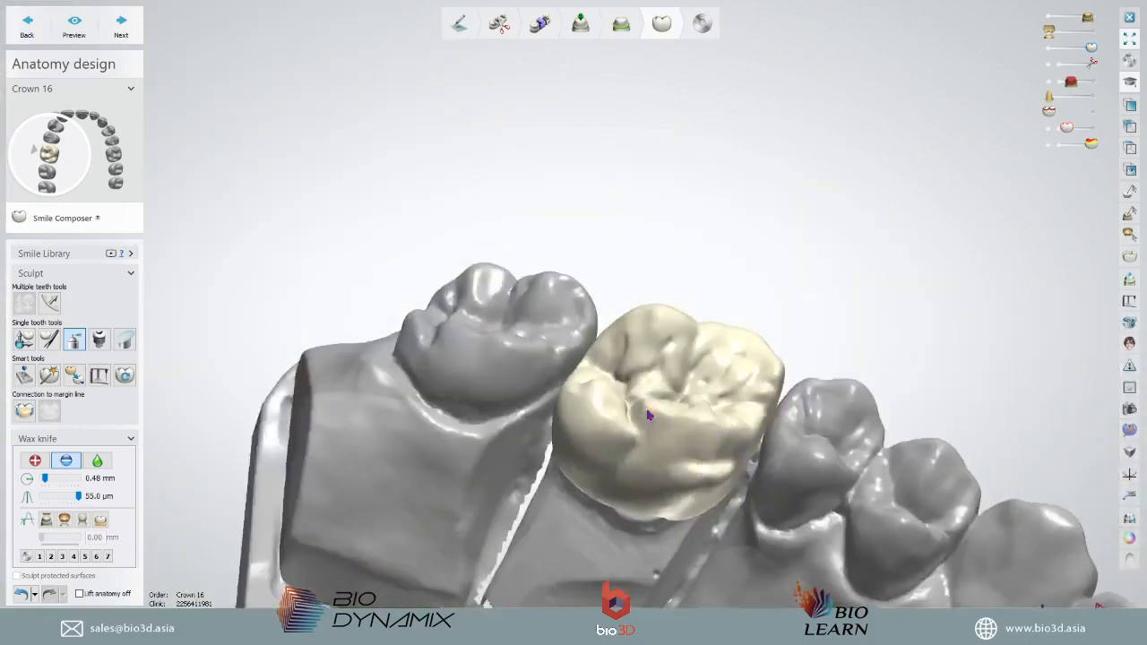
# - Inspect the carved grooves on crown 16 within the arch and undo all wax knife edits
pyautogui.moveTo(651, 412); pyautogui.dragTo(798, 493, button='right')
pyautogui.scroll(-5, 789, 488)
pyautogui.moveTo(873, 504); pyautogui.dragTo(787, 475, button='right')
pyautogui.scroll(10, 787, 474)
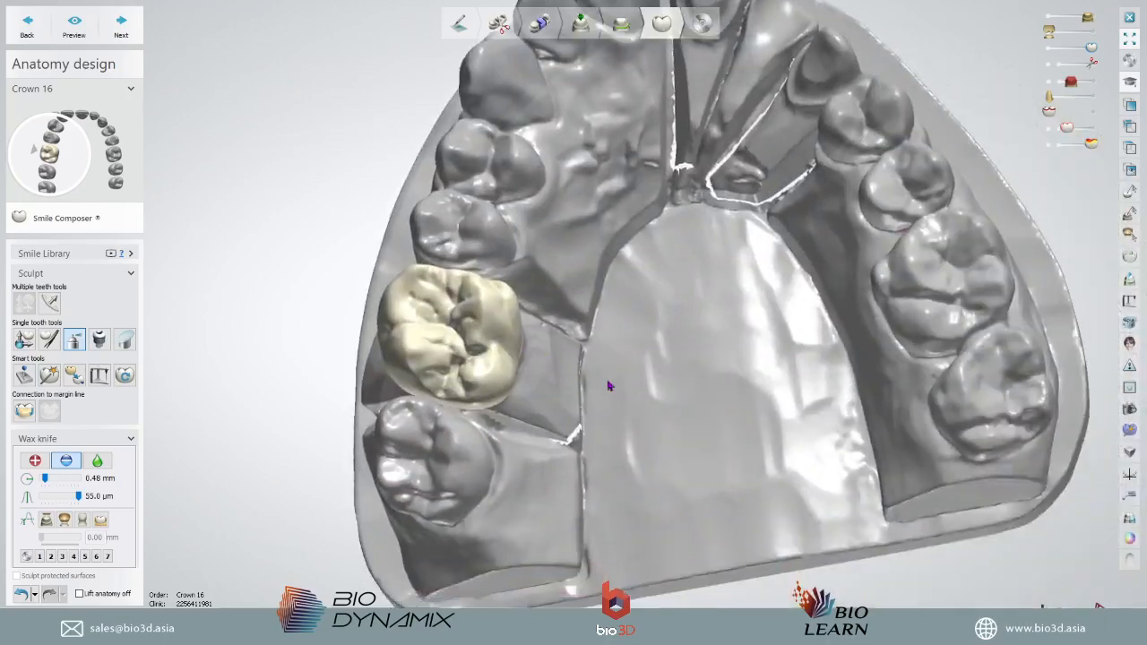
pyautogui.scroll(-5, 462, 345)
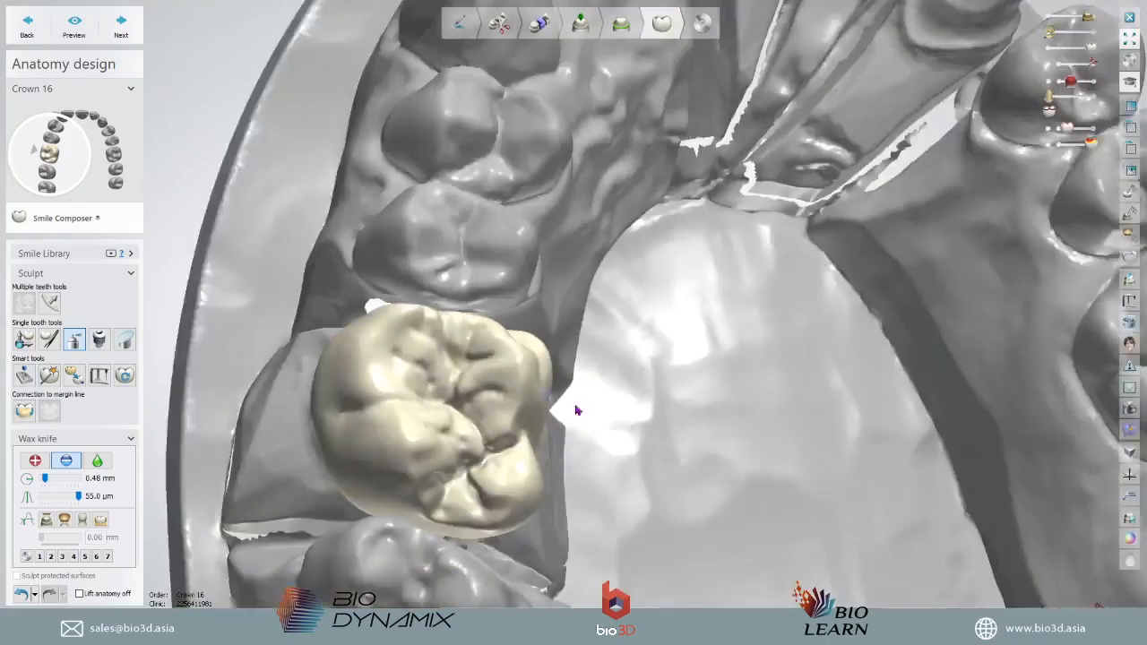
pyautogui.moveTo(577, 409); pyautogui.dragTo(520, 397, button='right')
pyautogui.scroll(6, 521, 385)
pyautogui.scroll(-5, 547, 428)
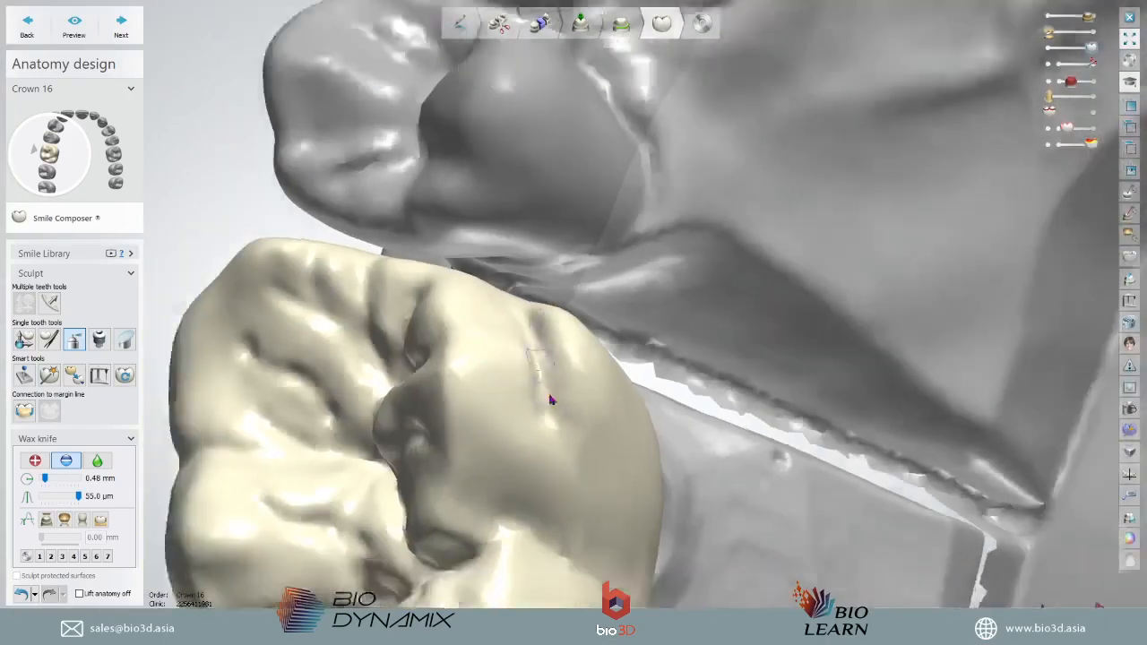
pyautogui.moveTo(547, 469); pyautogui.dragTo(740, 478, button='right')
pyautogui.click(35, 595)
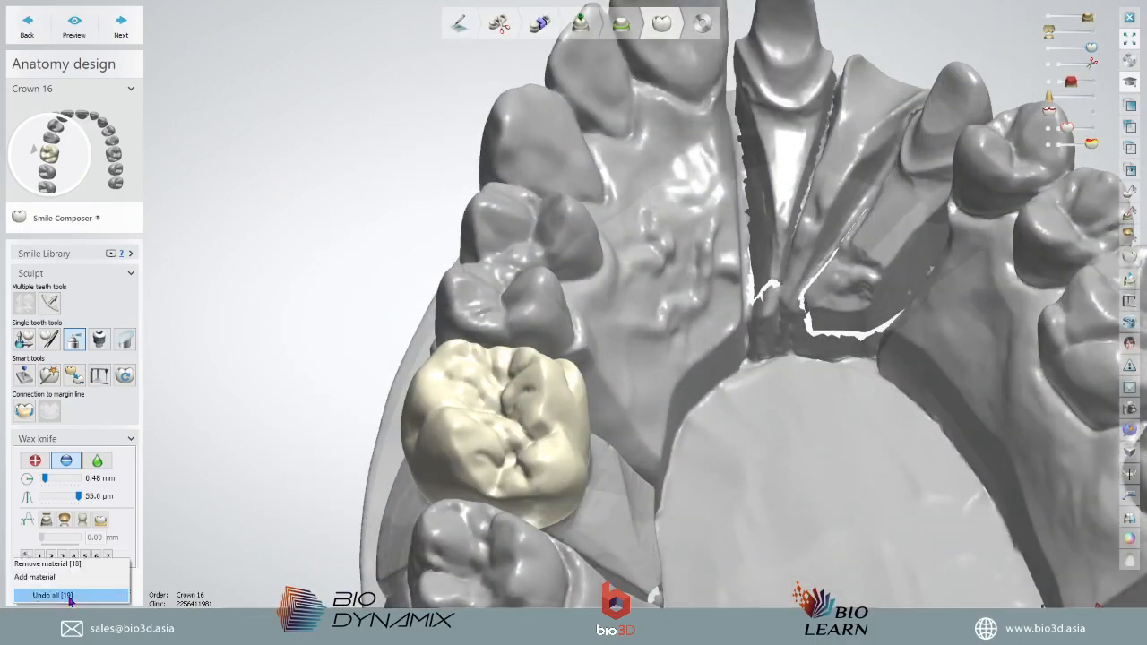
pyautogui.click(70, 597)
# - Smooth the occlusal surface of crown 16 with the wax knife in smoothing mode, radius 2.72 mm and level 2.00
pyautogui.scroll(4, 118, 463)
pyautogui.moveTo(994, 381); pyautogui.dragTo(686, 397, button='middle')
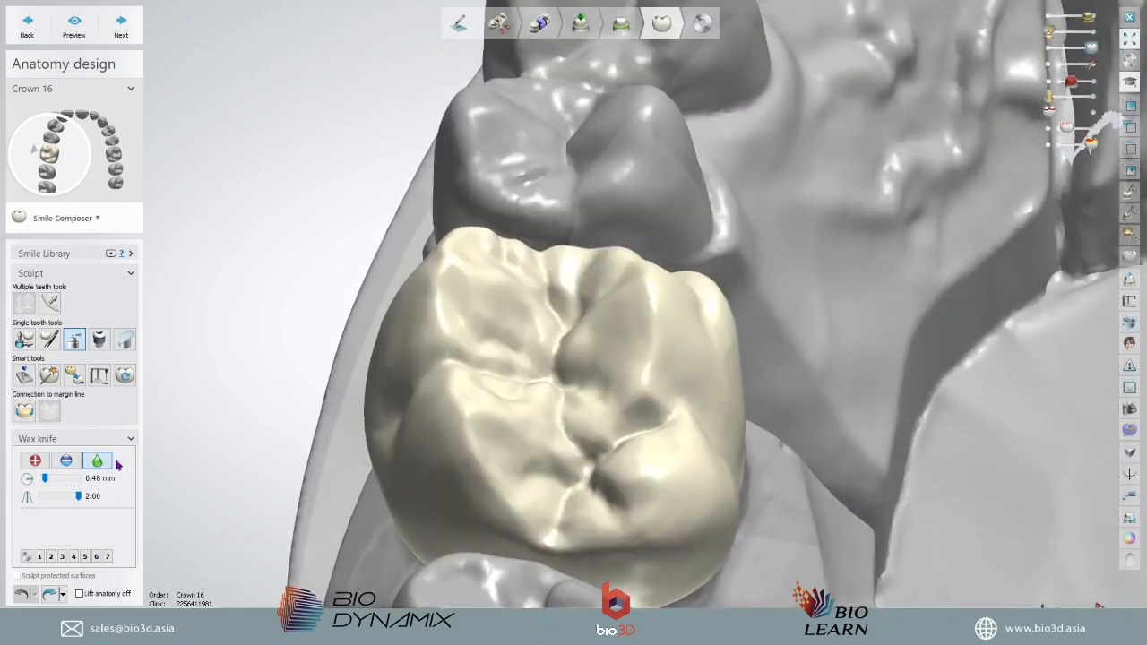
pyautogui.scroll(2, 559, 356)
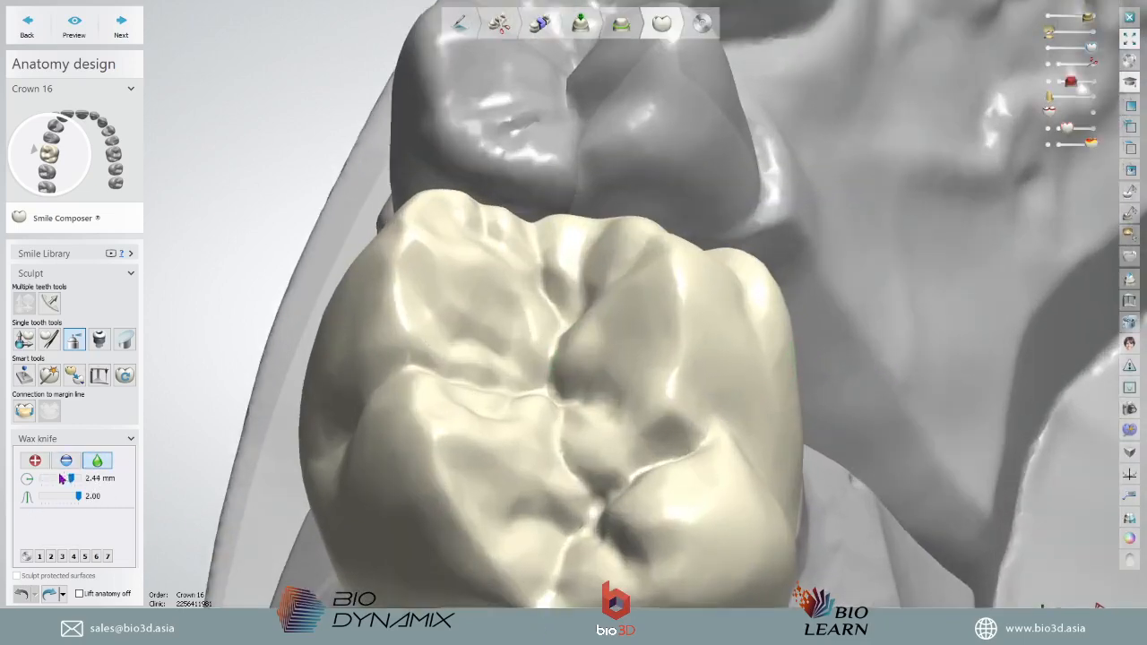
pyautogui.moveTo(60, 478); pyautogui.dragTo(44, 479)
pyautogui.moveTo(681, 356); pyautogui.dragTo(473, 392, button='right')
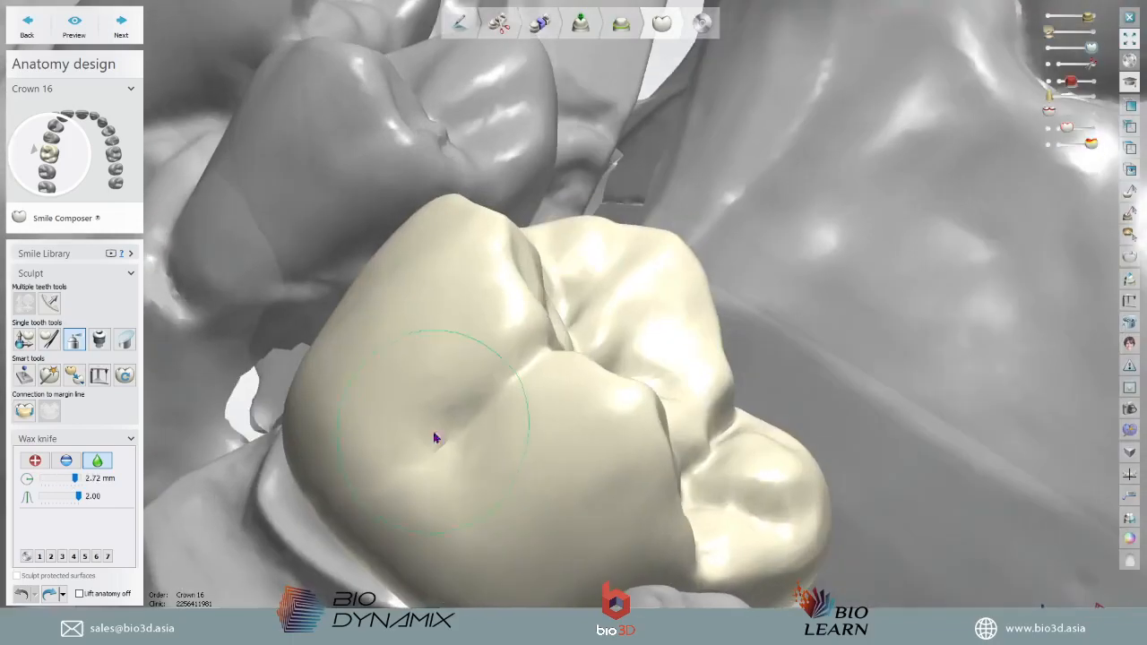
pyautogui.moveTo(435, 437); pyautogui.dragTo(604, 474, button='right')
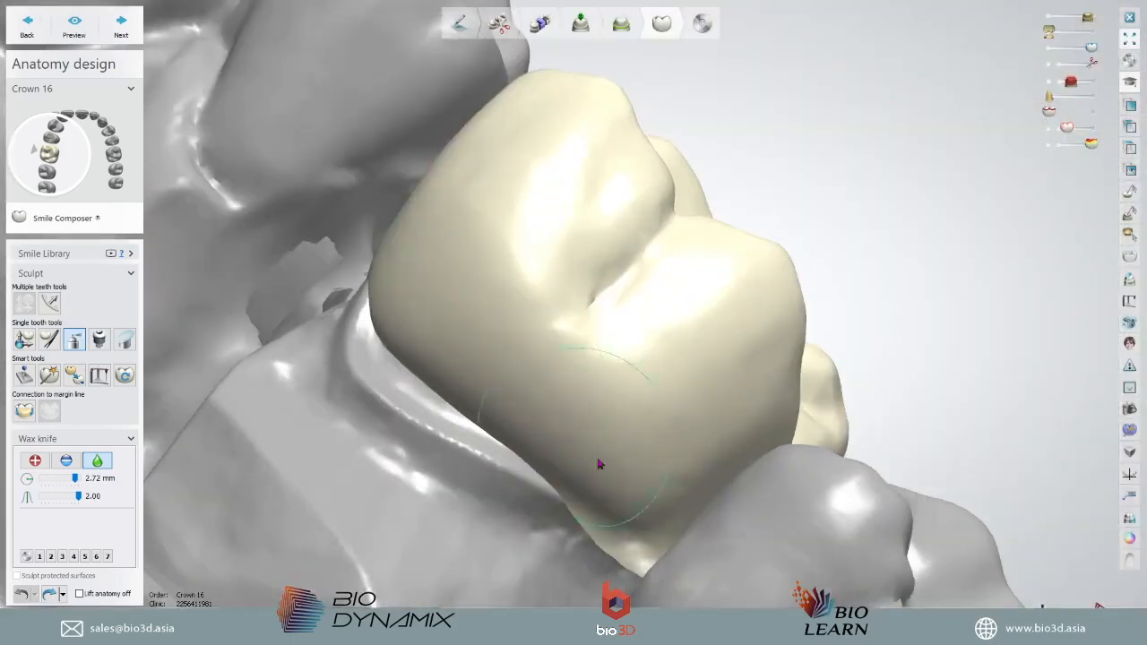
pyautogui.moveTo(622, 224); pyautogui.dragTo(474, 302, button='right')
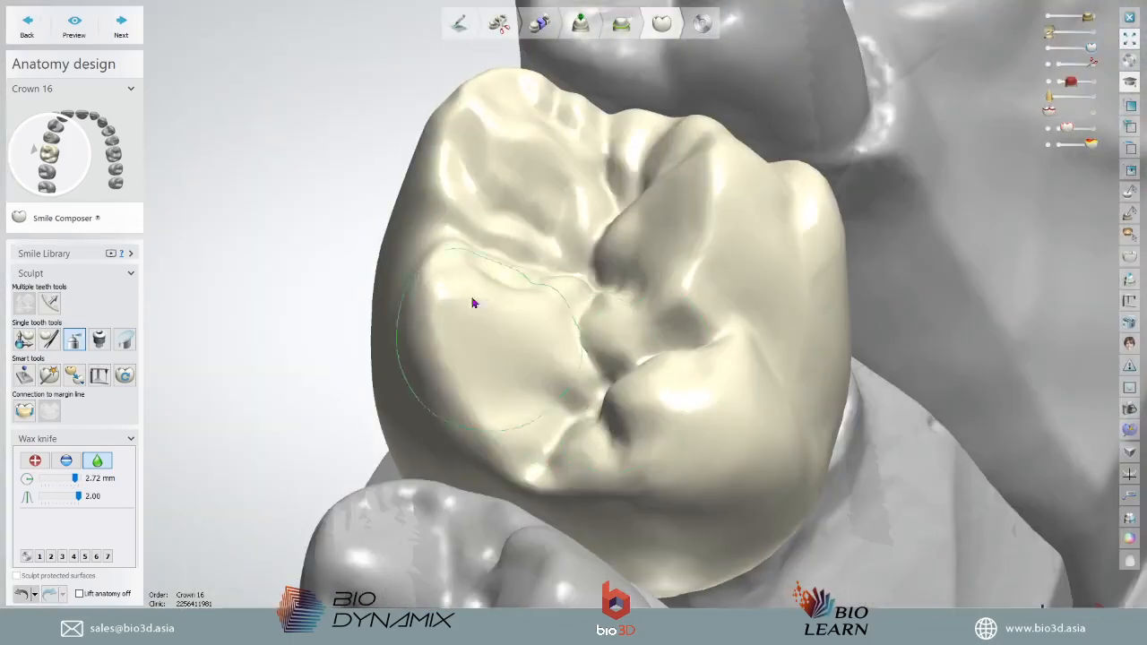
pyautogui.moveTo(474, 303)
pyautogui.mouseDown()
pyautogui.moveTo(592, 120)
pyautogui.moveTo(630, 184)
pyautogui.moveTo(576, 294)
pyautogui.moveTo(630, 464)
pyautogui.moveTo(807, 249)
pyautogui.moveTo(684, 143)
pyautogui.moveTo(594, 123)
pyautogui.moveTo(431, 157)
pyautogui.moveTo(594, 130)
pyautogui.mouseUp()
pyautogui.moveTo(581, 232)
pyautogui.mouseDown()
pyautogui.moveTo(732, 315)
pyautogui.moveTo(663, 456)
pyautogui.moveTo(664, 541)
pyautogui.moveTo(765, 360)
pyautogui.mouseUp()
# - Smooth out the bulge on the palatal surface of crown 16 with the 2.72 mm wax knife
pyautogui.moveTo(766, 360); pyautogui.dragTo(678, 450, button='right')
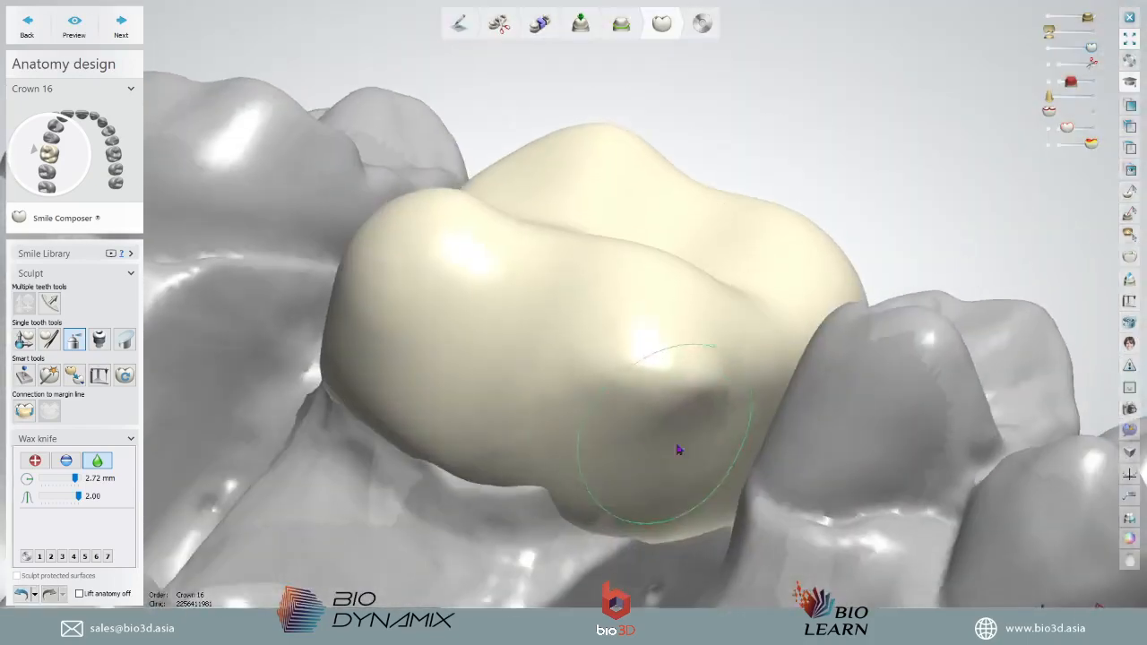
pyautogui.moveTo(679, 451)
pyautogui.mouseDown()
pyautogui.moveTo(743, 361)
pyautogui.moveTo(402, 244)
pyautogui.mouseUp()
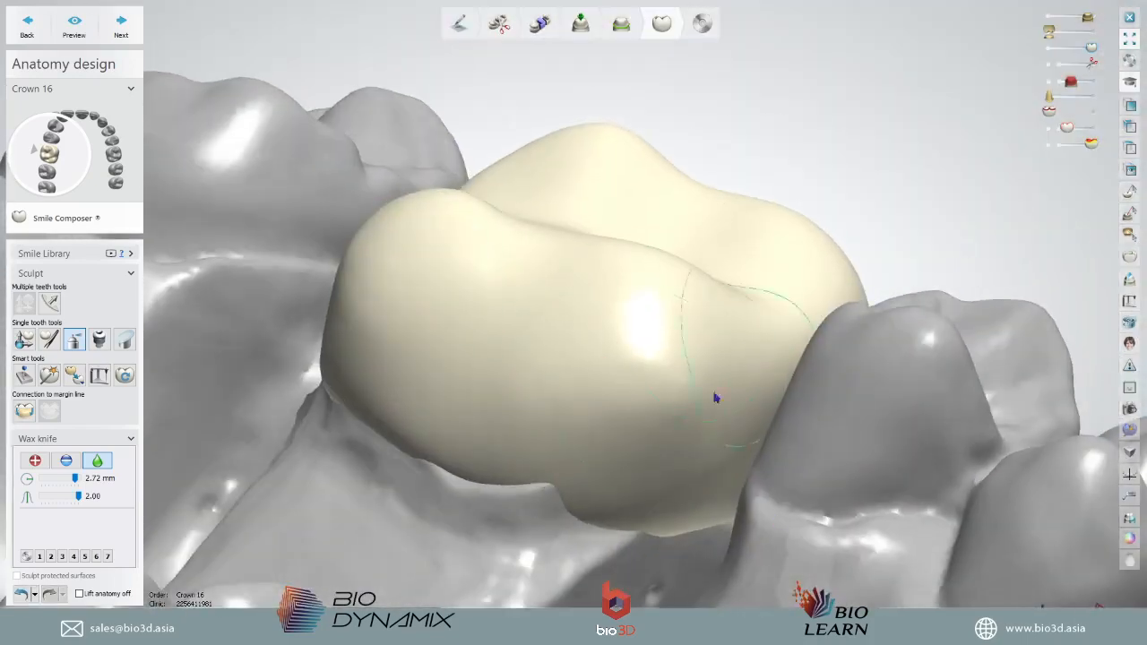
pyautogui.moveTo(786, 430); pyautogui.dragTo(612, 421, button='right')
pyautogui.moveTo(550, 325)
pyautogui.mouseDown()
pyautogui.moveTo(543, 292)
pyautogui.moveTo(520, 299)
pyautogui.mouseUp()
# - Undo all smoothing strokes on crown 16 and check its outer and occlusal surfaces
pyautogui.scroll(-5, 520, 299)
pyautogui.scroll(5, 599, 397)
pyautogui.moveTo(703, 404); pyautogui.dragTo(762, 332, button='right')
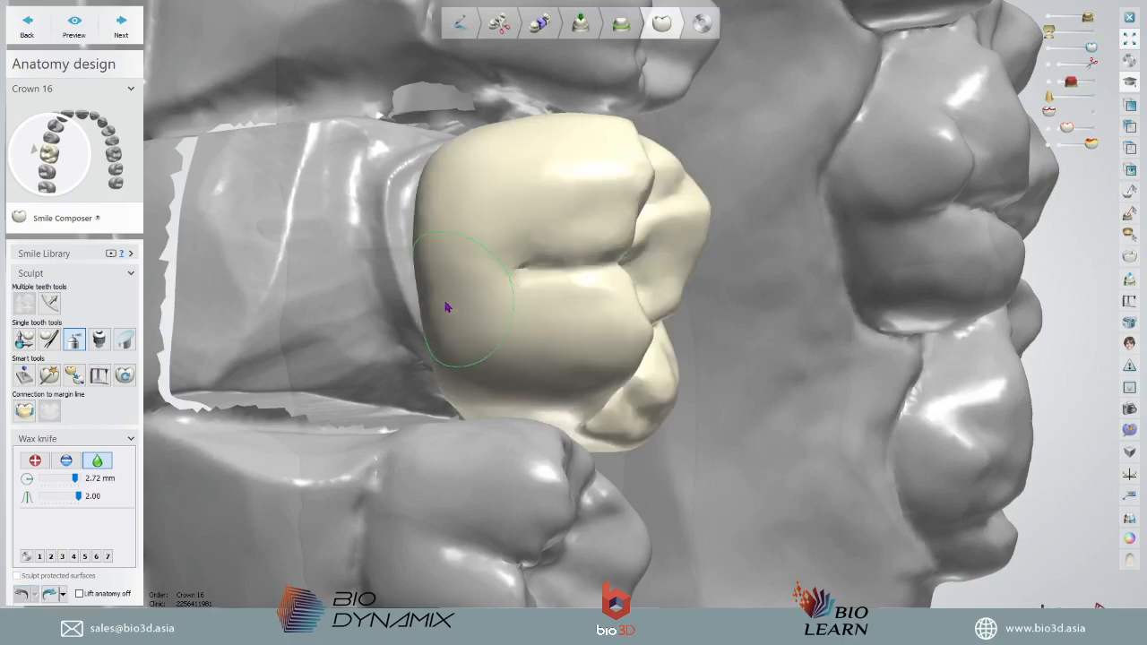
pyautogui.scroll(-5, 752, 256)
pyautogui.moveTo(809, 281); pyautogui.dragTo(141, 403, button='right')
pyautogui.scroll(3, 640, 207)
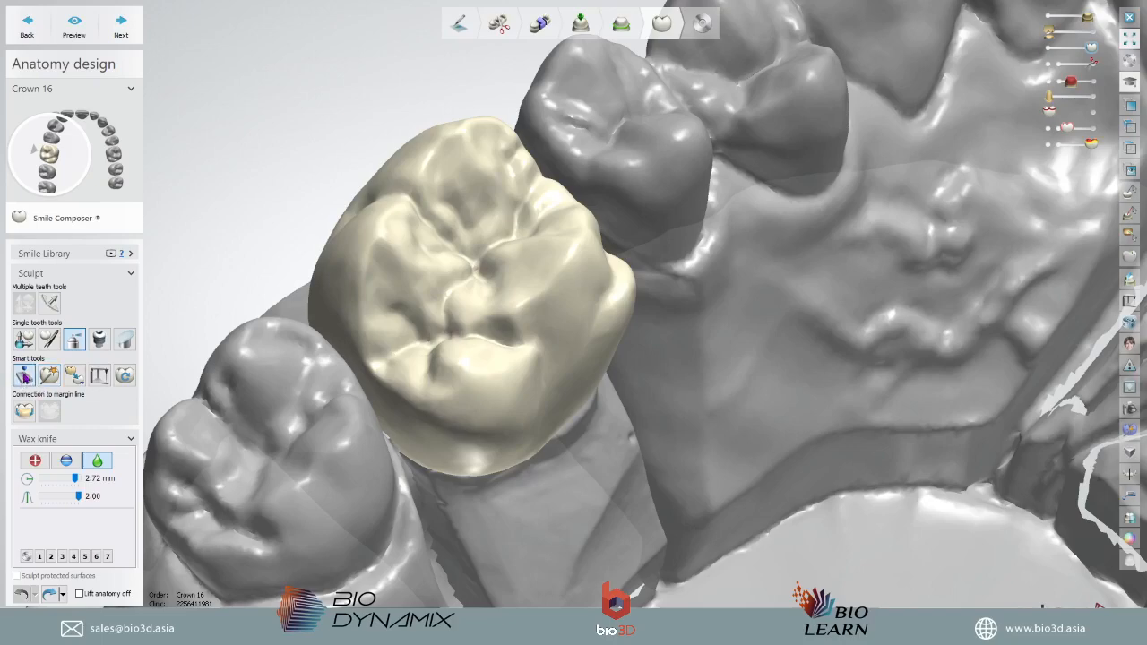
# - Start individual transformation of crown 16 and show the antagonist model in a buccal view
pyautogui.click(23, 373)
pyautogui.scroll(-4, 243, 455)
pyautogui.moveTo(422, 409); pyautogui.dragTo(1, 300, button='right')
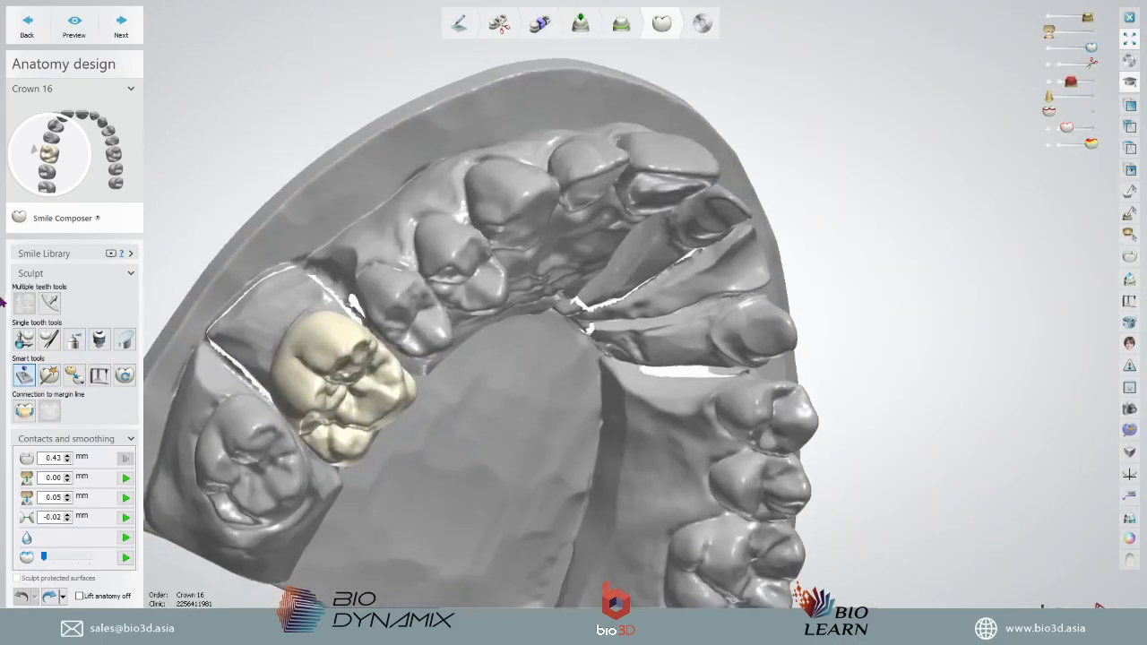
pyautogui.click(24, 339)
pyautogui.moveTo(609, 228); pyautogui.dragTo(667, 263, button='right')
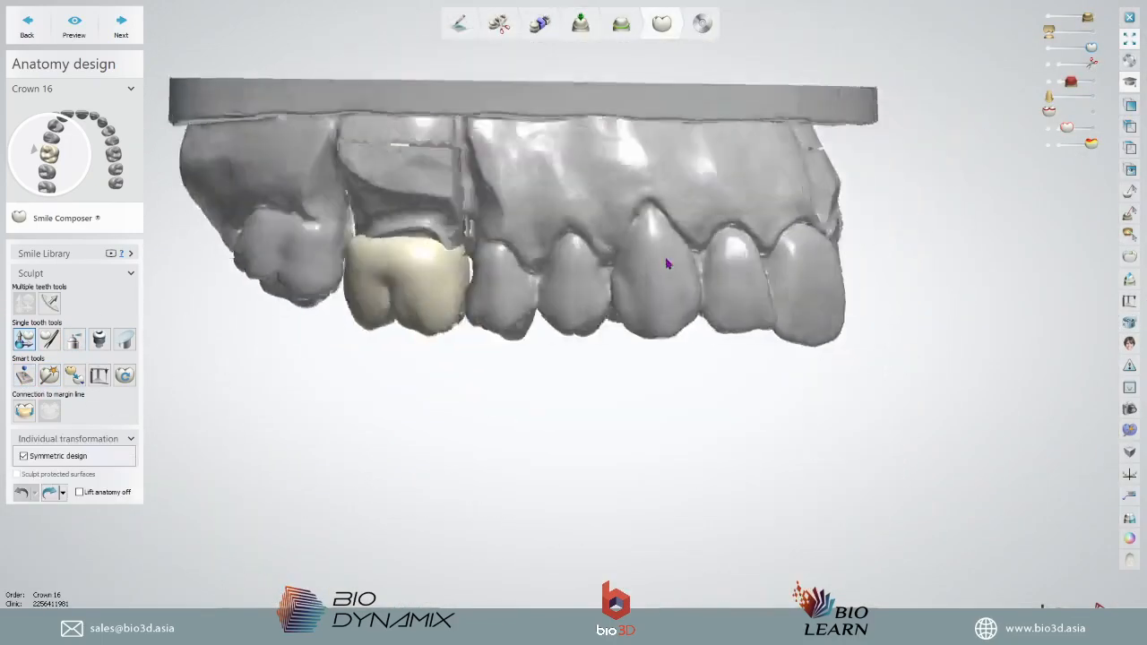
pyautogui.scroll(5, 407, 257)
pyautogui.click(1093, 33)
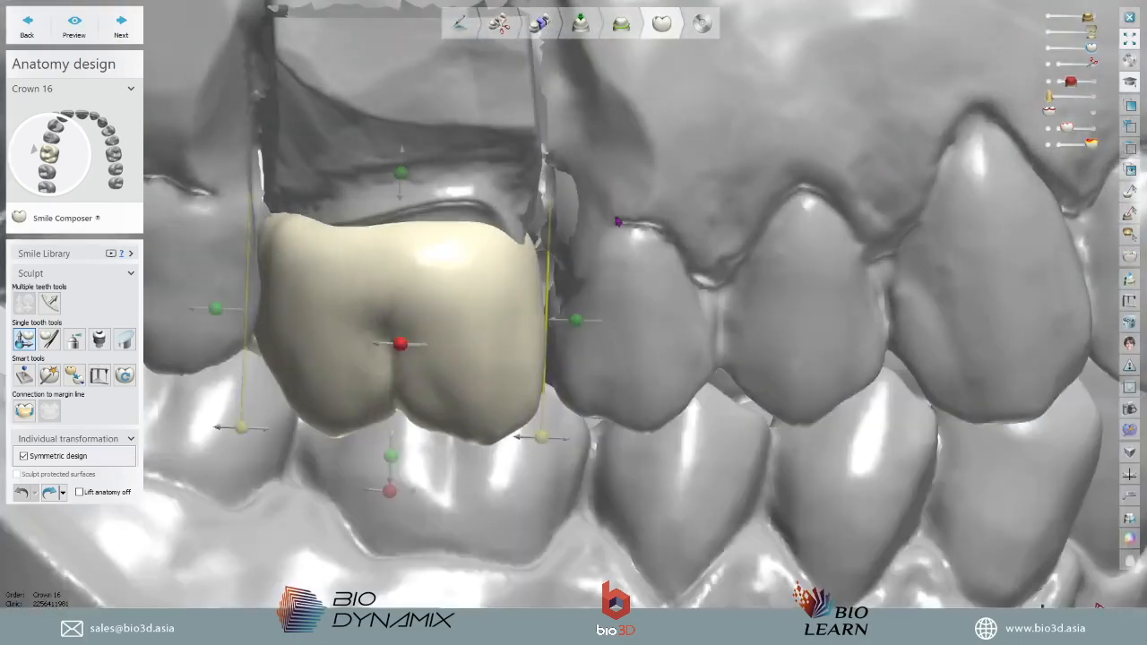
pyautogui.scroll(-5, 617, 221)
pyautogui.moveTo(691, 223); pyautogui.dragTo(653, 304, button='middle')
pyautogui.scroll(-1, 653, 305)
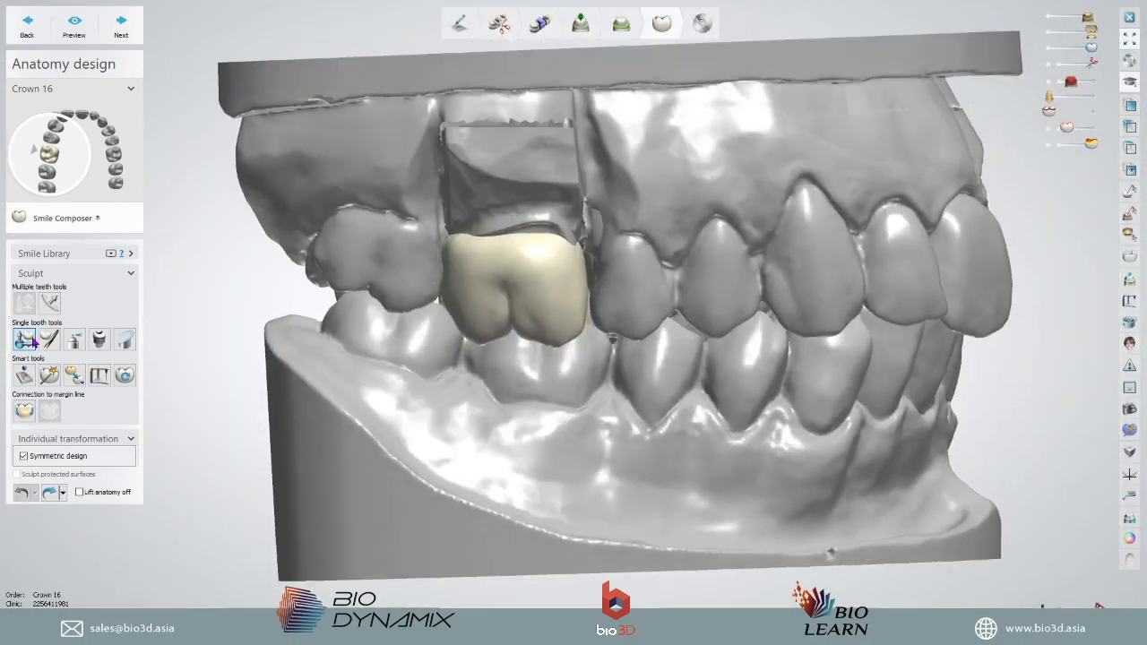
# - Reposition crown 16 against the antagonist in the buccal view and widen it slightly between its neighbouring teeth
pyautogui.scroll(4, 583, 298)
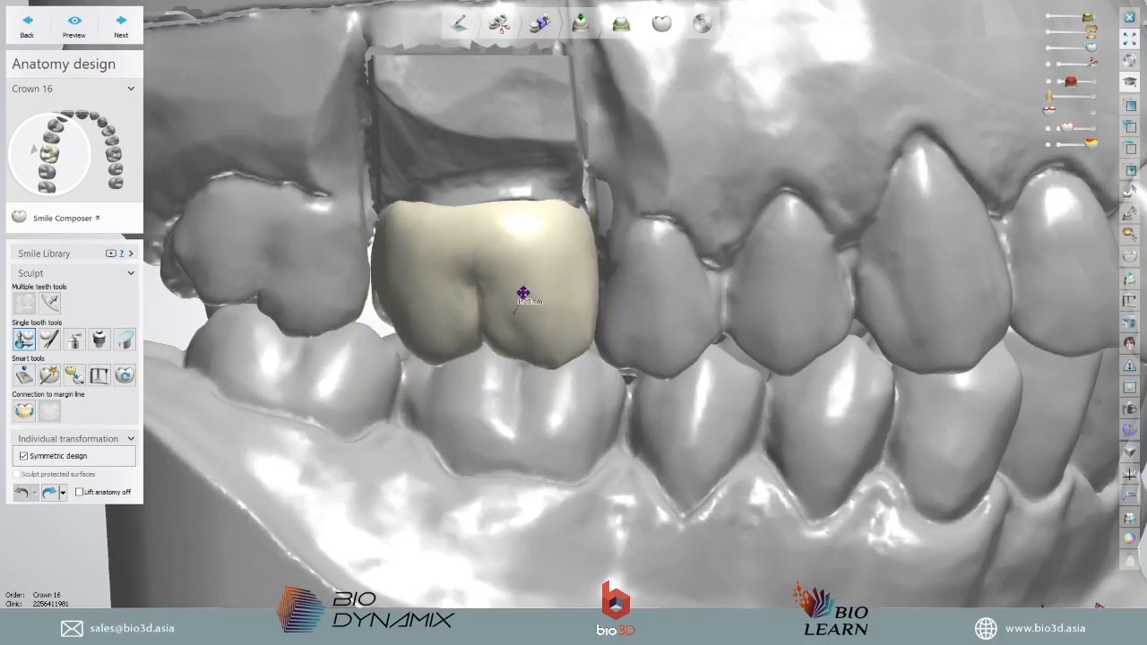
pyautogui.click(519, 298)
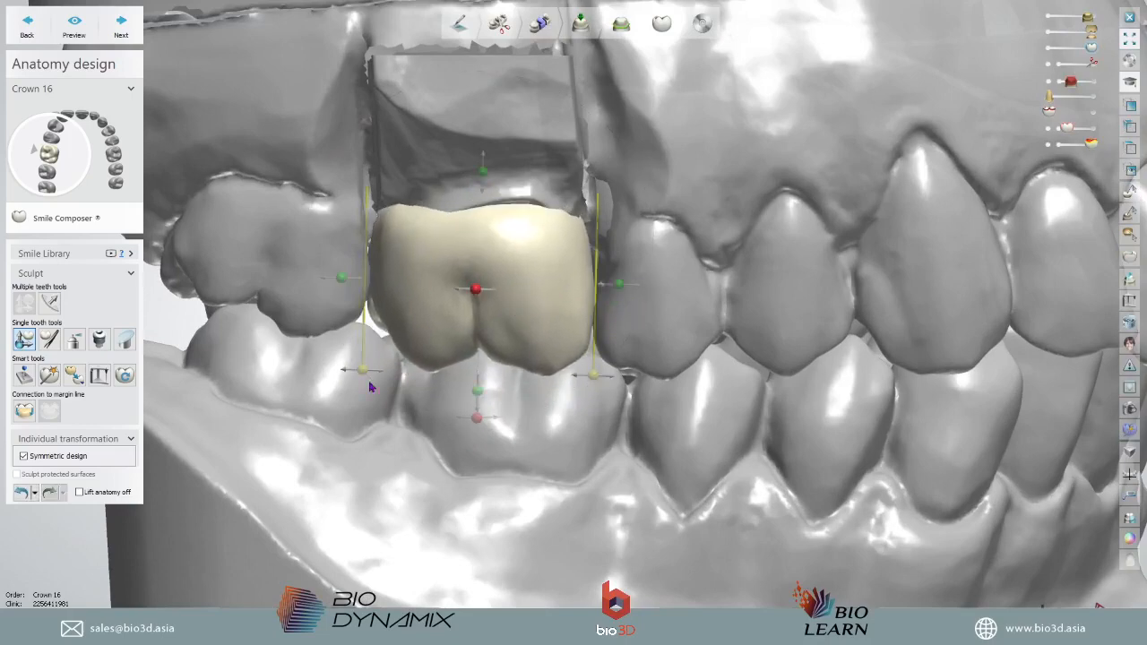
pyautogui.moveTo(530, 341); pyautogui.dragTo(527, 361, button='middle')
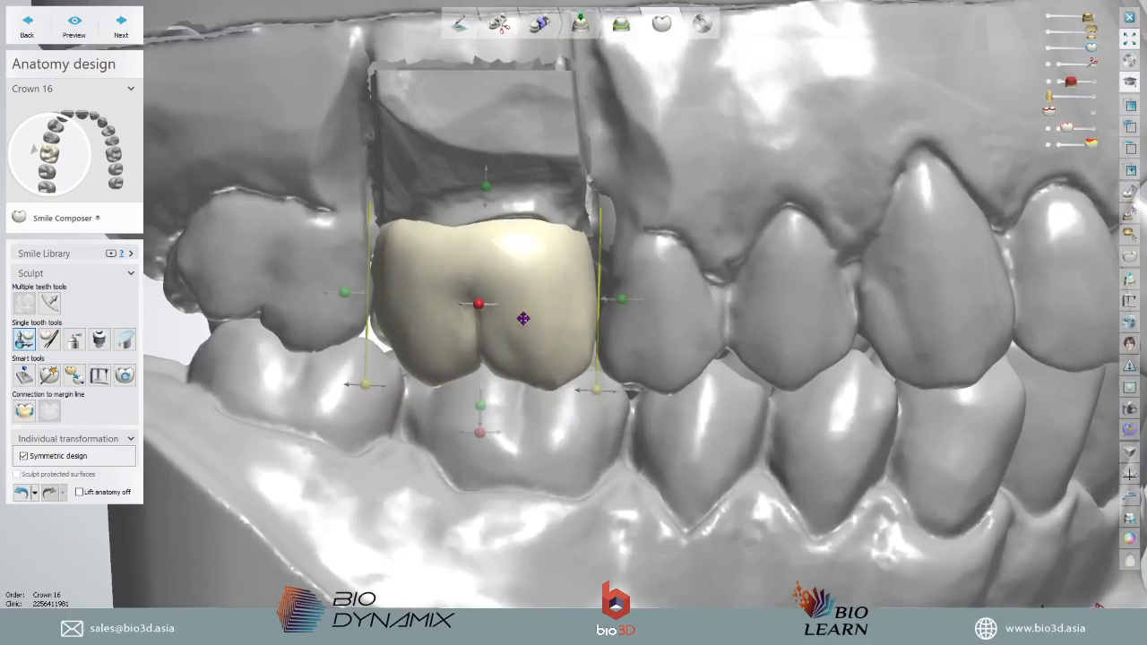
pyautogui.moveTo(523, 312); pyautogui.dragTo(527, 310)
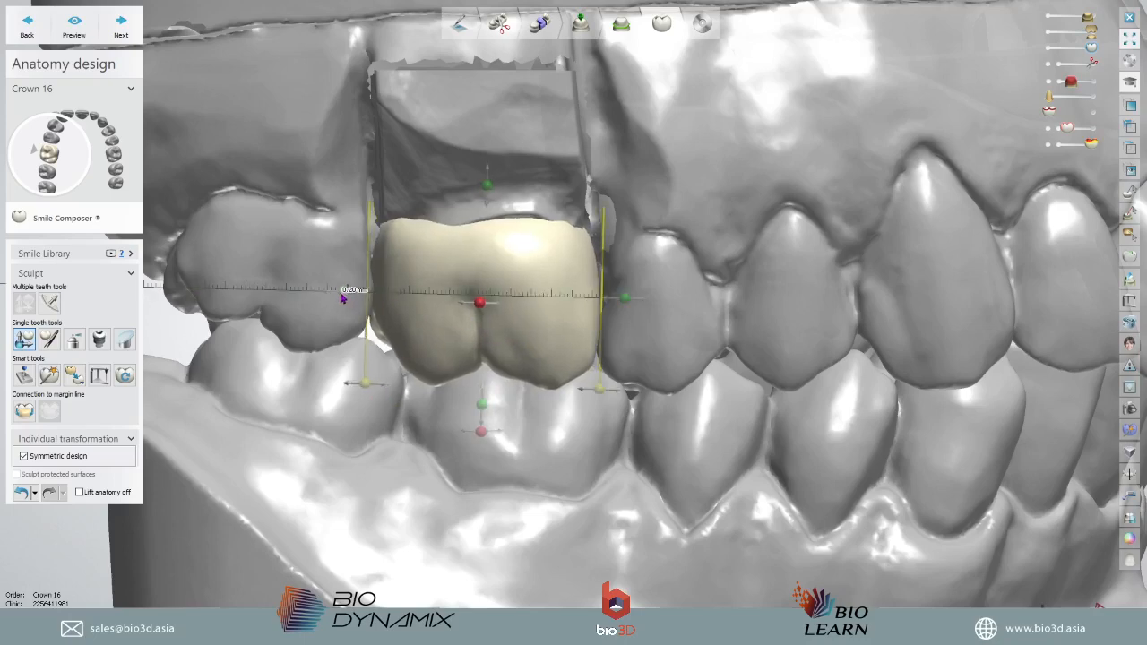
# - Hide the antagonist, then tilt crown 16 slightly in the buccopalatal direction and nudge its position, viewed from the distal side
pyautogui.moveTo(771, 268); pyautogui.dragTo(627, 302, button='right')
pyautogui.click(1049, 31)
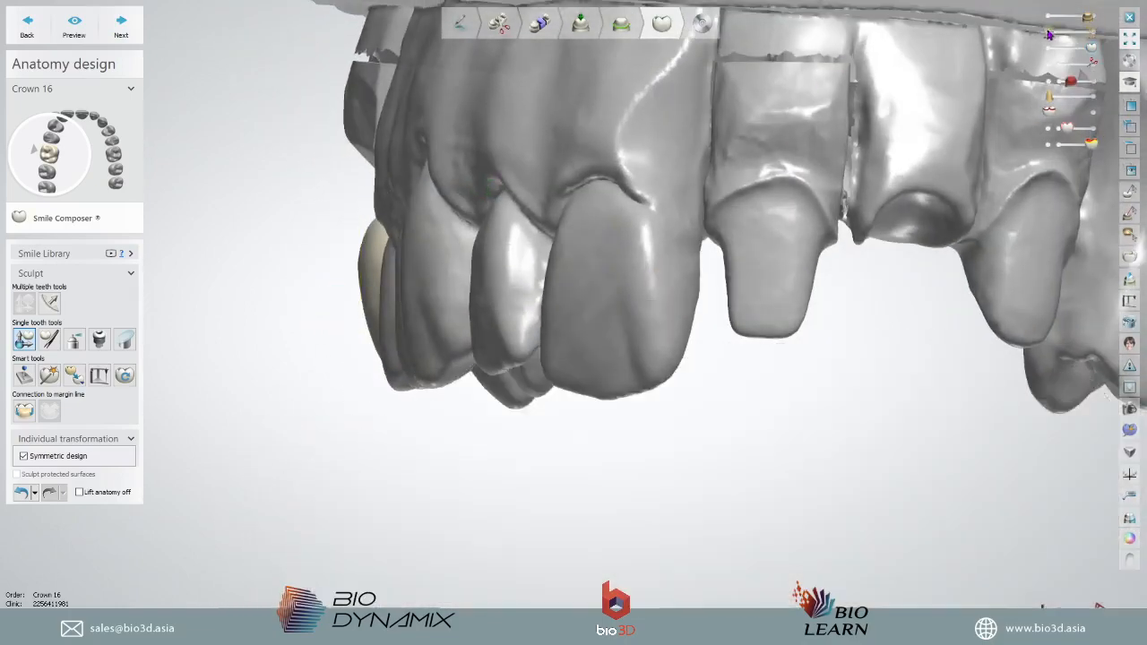
pyautogui.moveTo(582, 358); pyautogui.dragTo(548, 365, button='right')
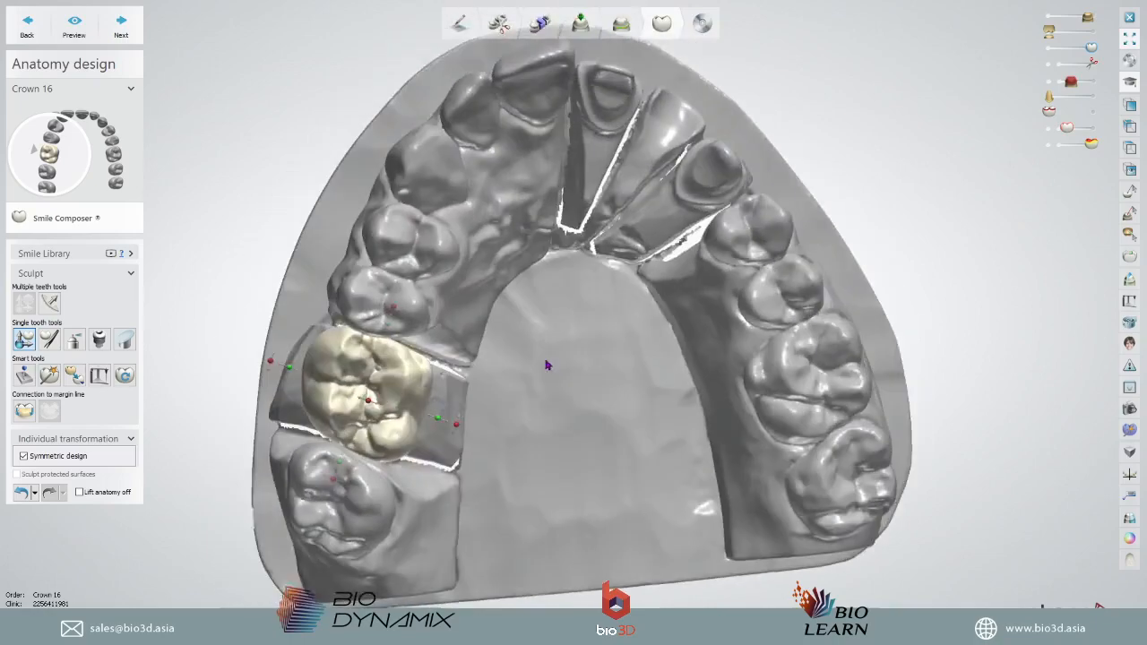
pyautogui.scroll(3, 395, 384)
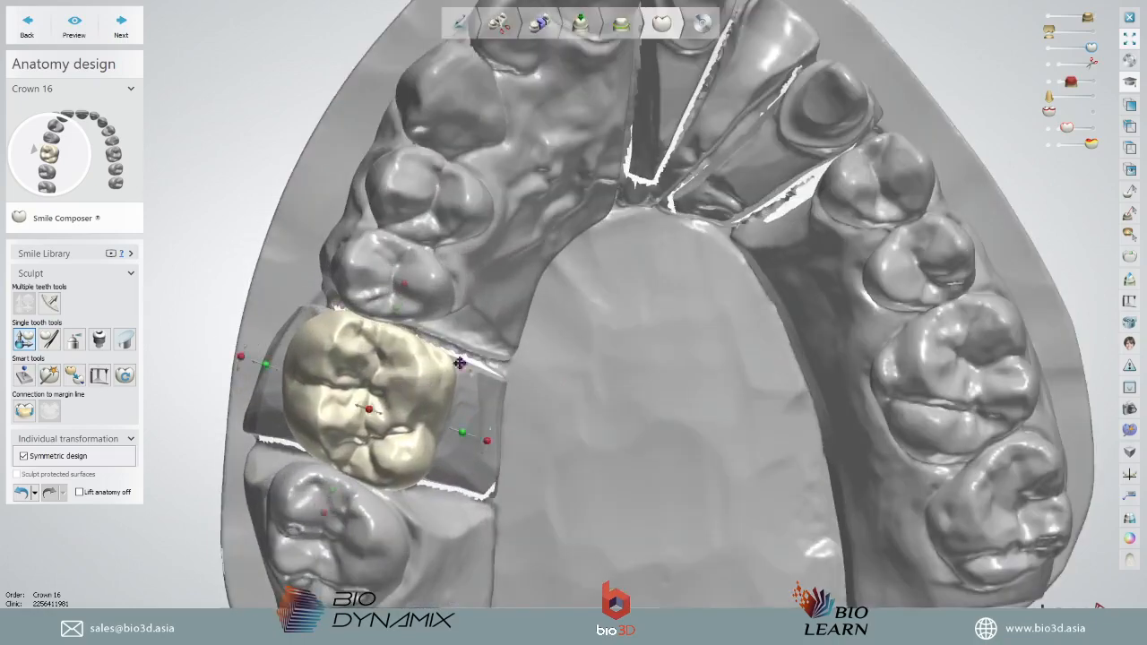
pyautogui.moveTo(460, 363); pyautogui.dragTo(548, 201, button='right')
pyautogui.scroll(3, 374, 328)
pyautogui.moveTo(382, 285); pyautogui.dragTo(373, 286)
pyautogui.moveTo(383, 397); pyautogui.dragTo(385, 396)
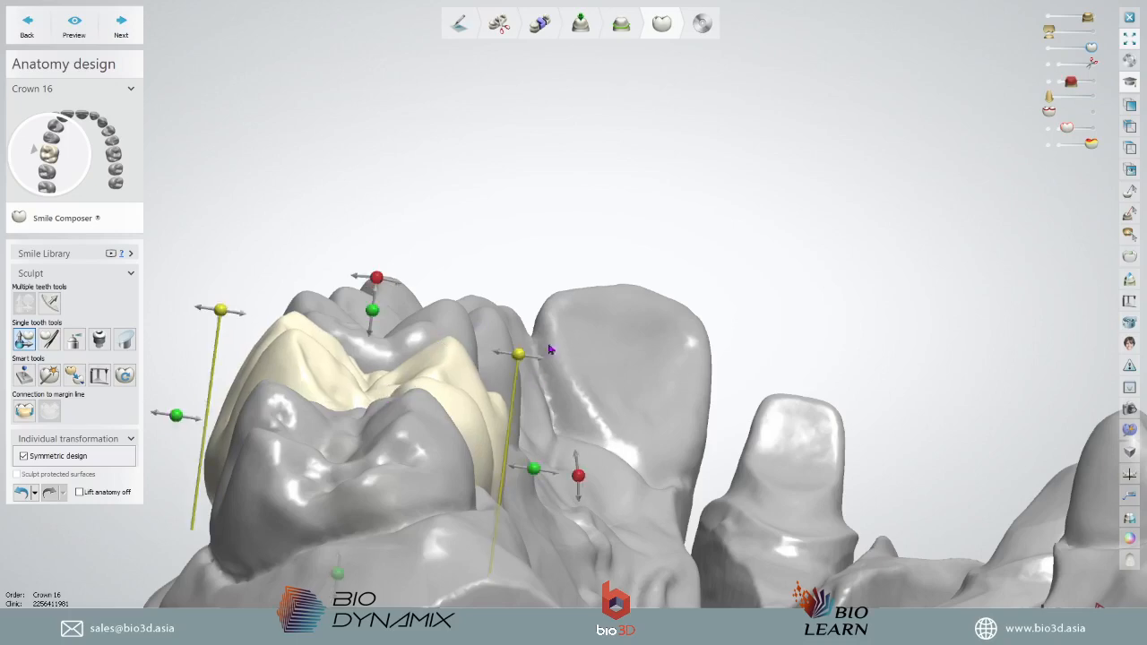
# - Fine-tune the mesial width of crown 16 against the adjacent premolar in the occlusal view
pyautogui.scroll(-5, 550, 350)
pyautogui.moveTo(550, 350); pyautogui.dragTo(625, 303, button='right')
pyautogui.moveTo(553, 266); pyautogui.dragTo(568, 377, button='right')
pyautogui.scroll(5, 488, 328)
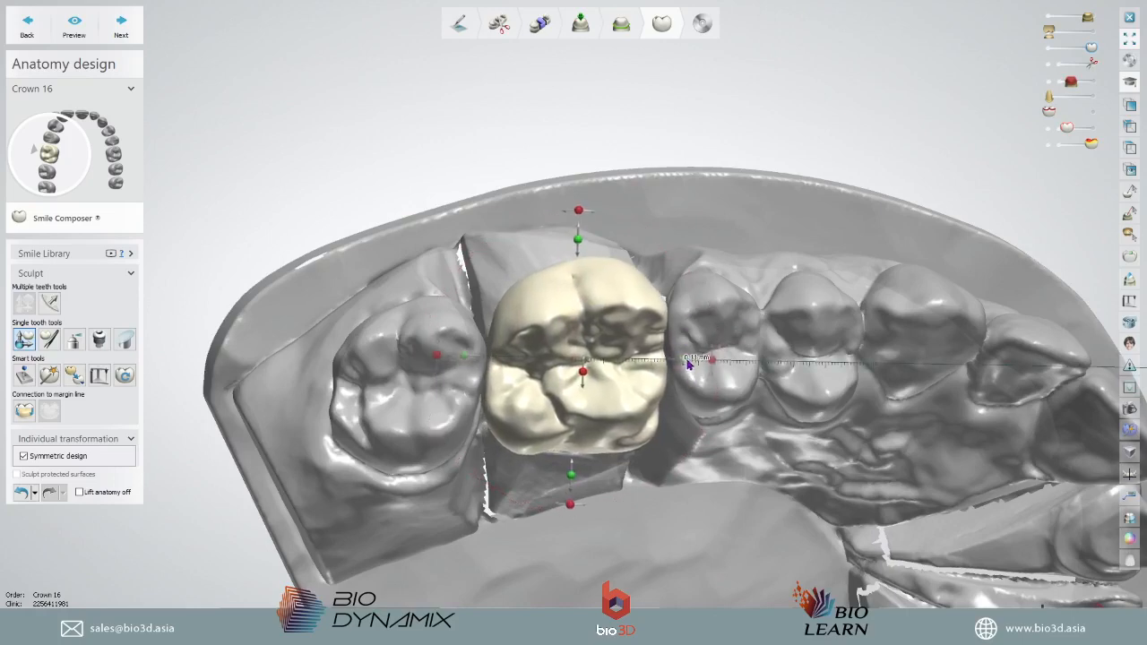
pyautogui.moveTo(701, 373); pyautogui.dragTo(669, 458, button='right')
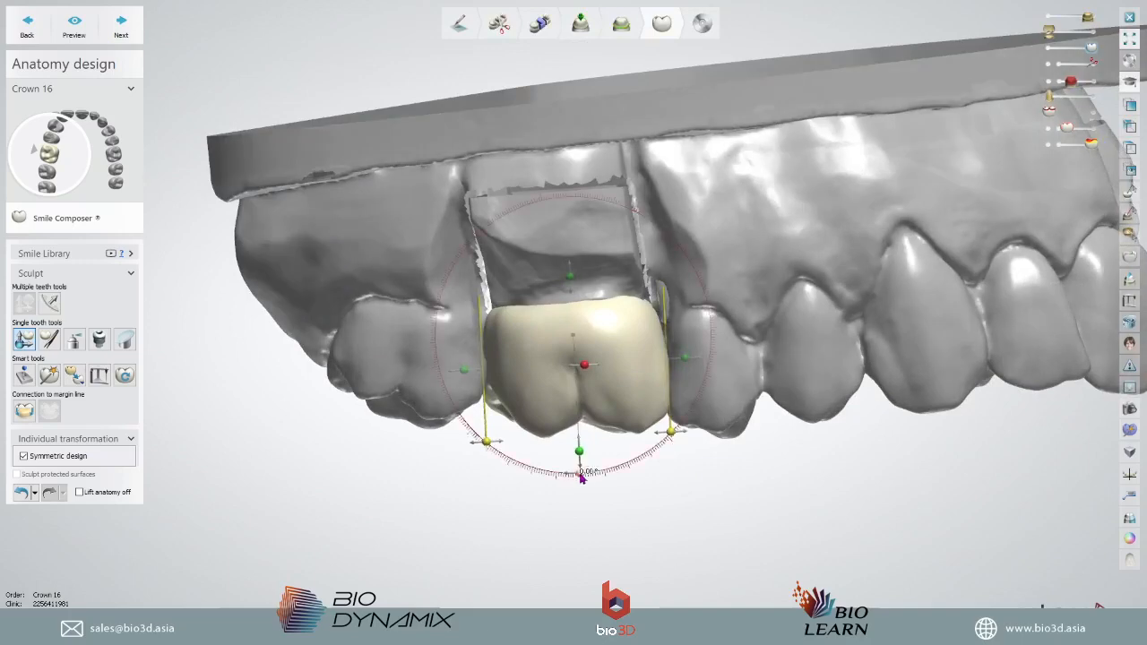
# - Show the antagonist, then tilt crown 16 slightly distally and nudge it into alignment with its neighbours in the buccal view
pyautogui.click(1092, 33)
pyautogui.scroll(-5, 706, 289)
pyautogui.moveTo(706, 289); pyautogui.dragTo(718, 325, button='right')
pyautogui.scroll(6, 727, 328)
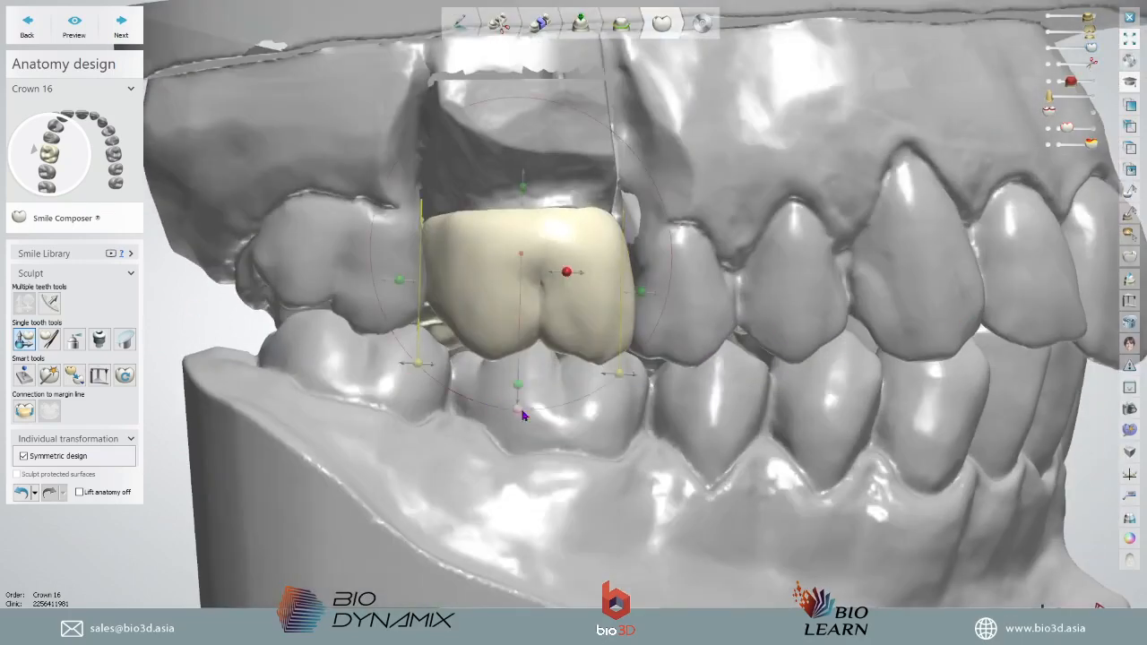
pyautogui.moveTo(523, 415); pyautogui.dragTo(512, 417)
pyautogui.scroll(-3, 583, 385)
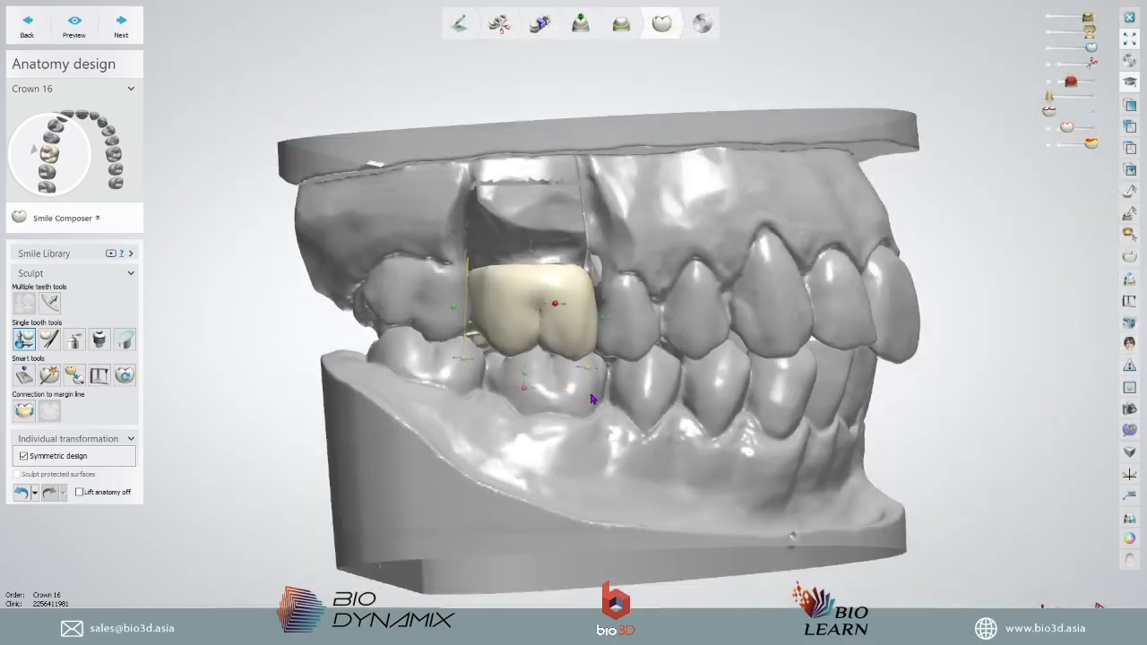
pyautogui.scroll(5, 512, 311)
pyautogui.moveTo(537, 328); pyautogui.dragTo(539, 325)
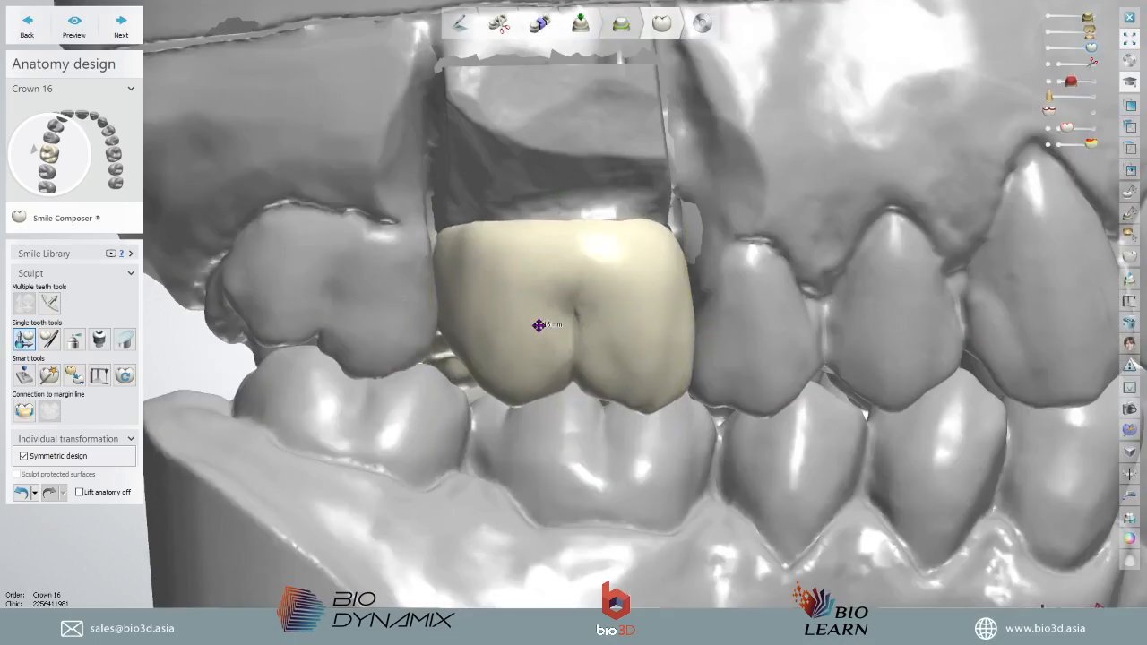
# - Set the scan models to full visibility and examine how crown 16 meets the antagonist from below, the side and the front
pyautogui.scroll(-3, 632, 353)
pyautogui.moveTo(737, 405); pyautogui.dragTo(646, 329, button='right')
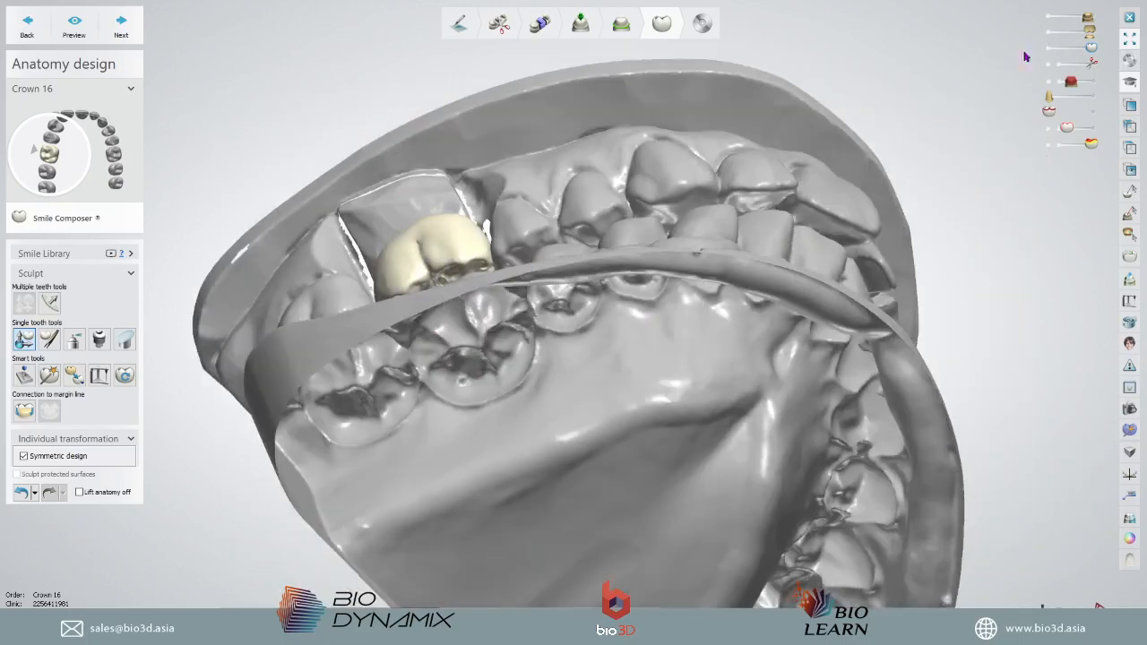
pyautogui.moveTo(556, 251); pyautogui.dragTo(610, 330, button='right')
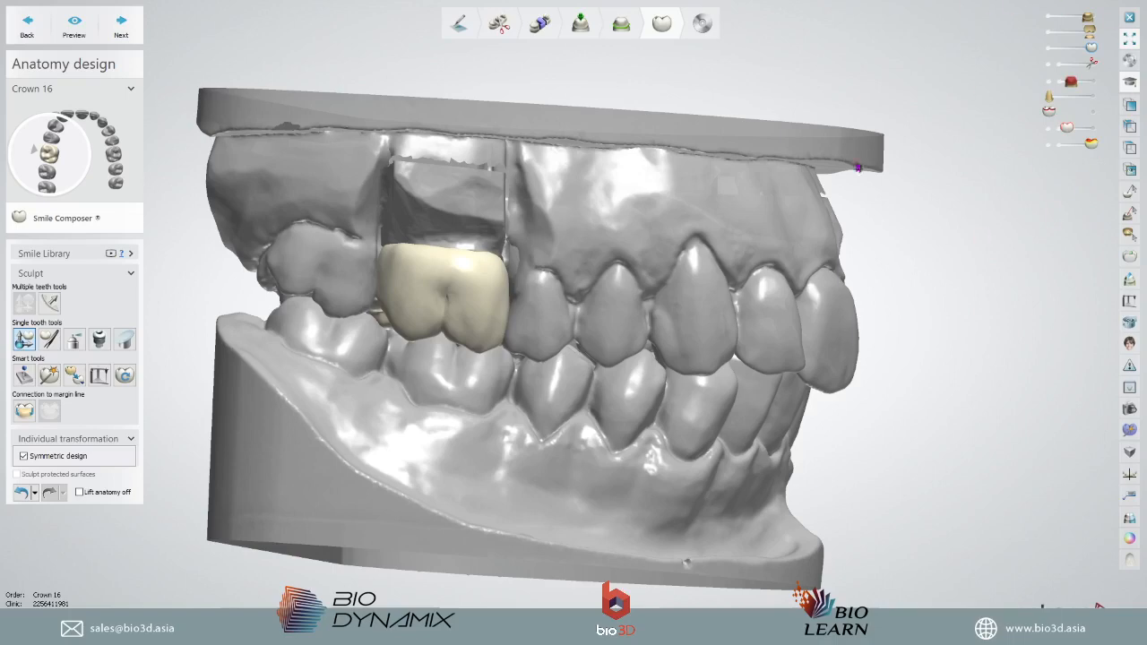
pyautogui.moveTo(1087, 17); pyautogui.dragTo(1093, 48)
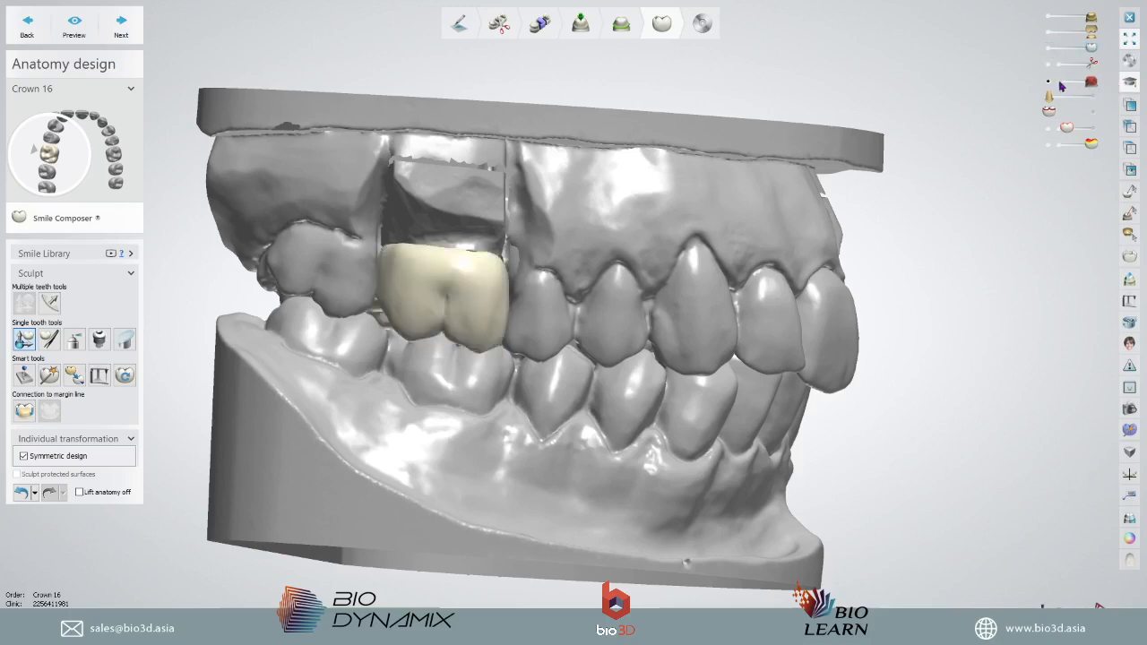
pyautogui.moveTo(940, 224); pyautogui.dragTo(885, 213, button='right')
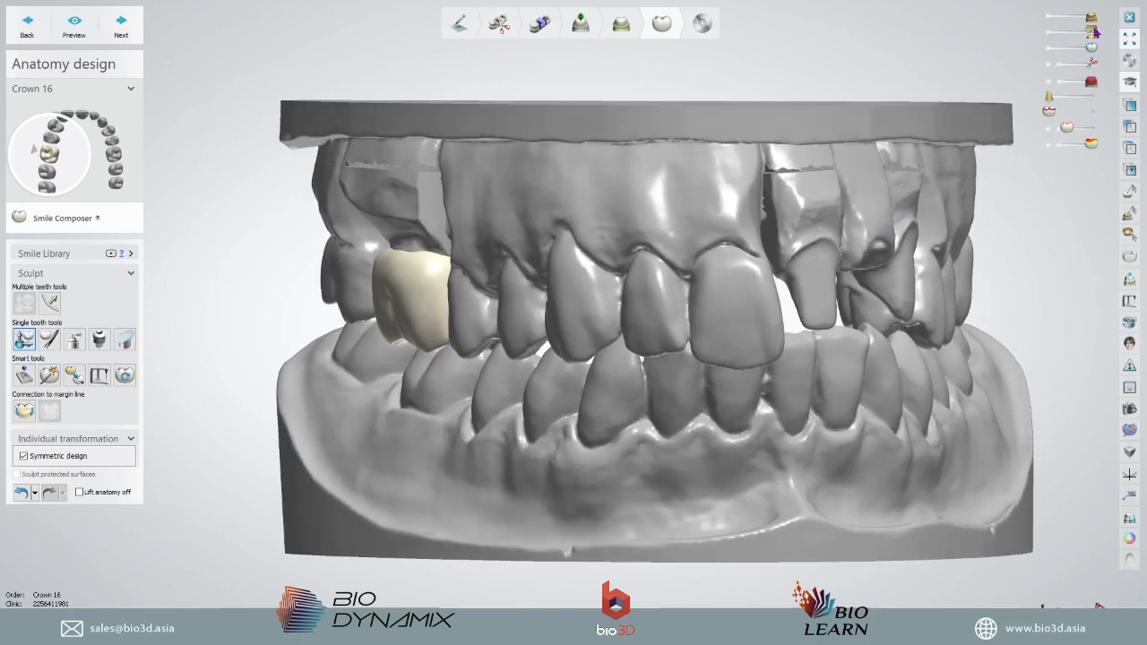
# - Examine crown 16 in the occlusal, buccal and front views with the antagonist hidden and shown
pyautogui.moveTo(1095, 33); pyautogui.dragTo(1050, 33)
pyautogui.moveTo(708, 395); pyautogui.dragTo(862, 153, button='right')
pyautogui.scroll(5, 570, 235)
pyautogui.moveTo(570, 236); pyautogui.dragTo(657, 184, button='right')
pyautogui.click(1092, 33)
pyautogui.scroll(-3, 860, 185)
pyautogui.moveTo(860, 185); pyautogui.dragTo(914, 361, button='right')
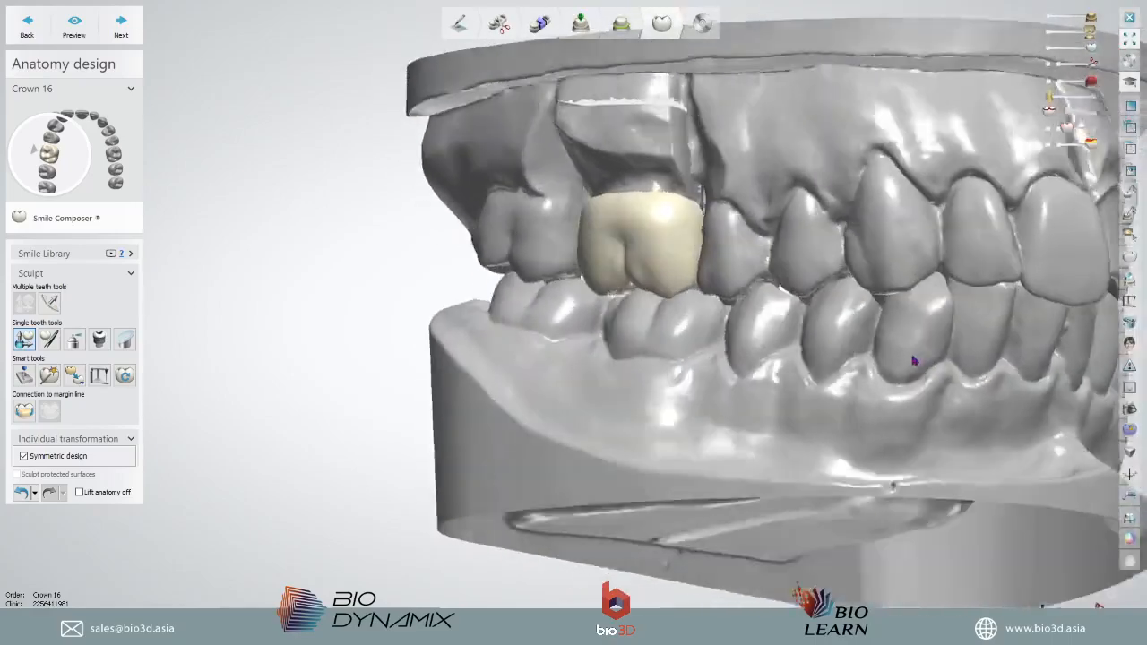
pyautogui.scroll(3, 702, 299)
pyautogui.moveTo(701, 299); pyautogui.dragTo(735, 264, button='right')
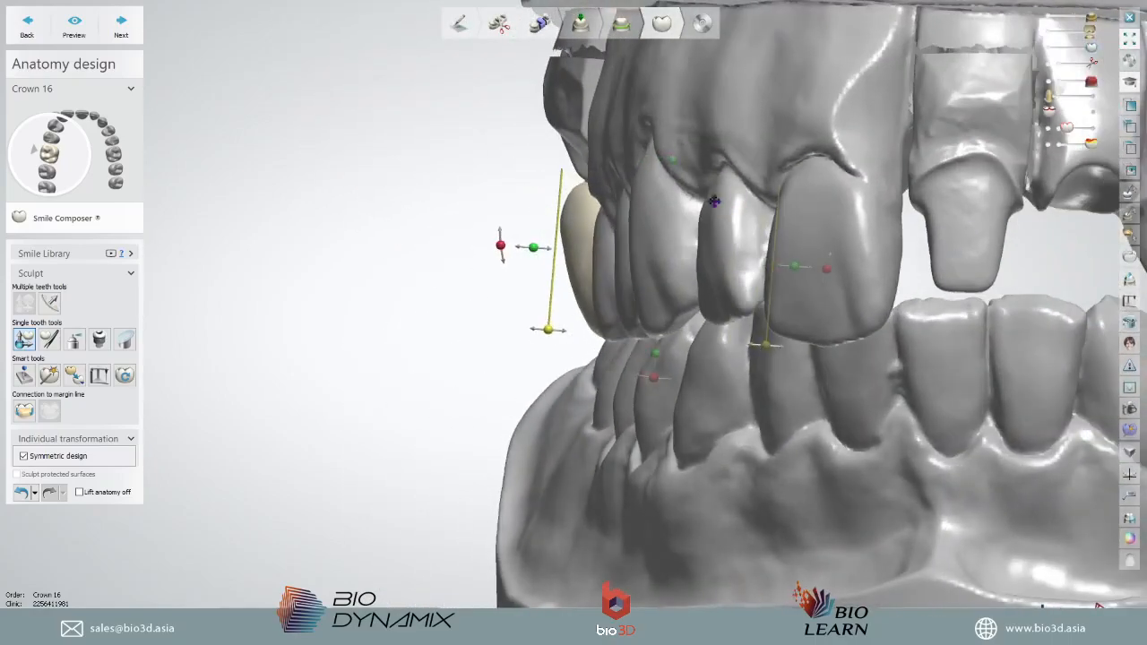
pyautogui.scroll(-3, 776, 224)
pyautogui.moveTo(714, 202); pyautogui.dragTo(763, 207, button='right')
pyautogui.scroll(4, 698, 247)
# - Section the models through crown 16, move the crown slightly towards the antagonist, adjust its buccopalatal tilt, and restore the full view
pyautogui.moveTo(1077, 64); pyautogui.dragTo(1063, 65)
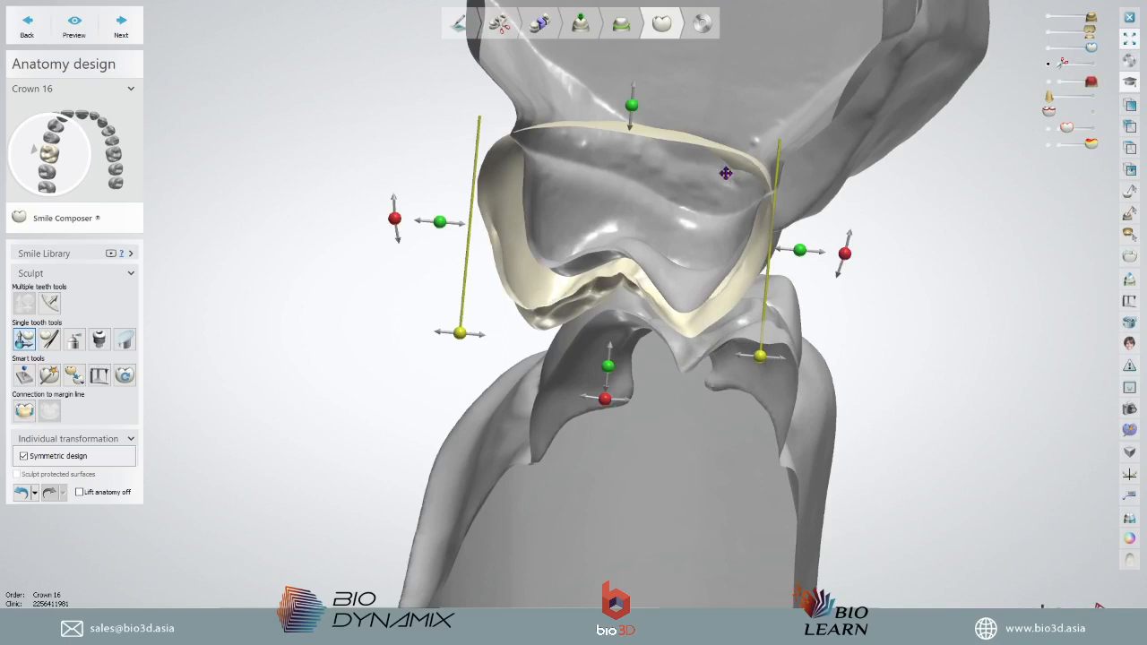
pyautogui.moveTo(635, 294); pyautogui.dragTo(629, 301)
pyautogui.moveTo(600, 410); pyautogui.dragTo(593, 411)
pyautogui.moveTo(638, 244); pyautogui.dragTo(642, 245)
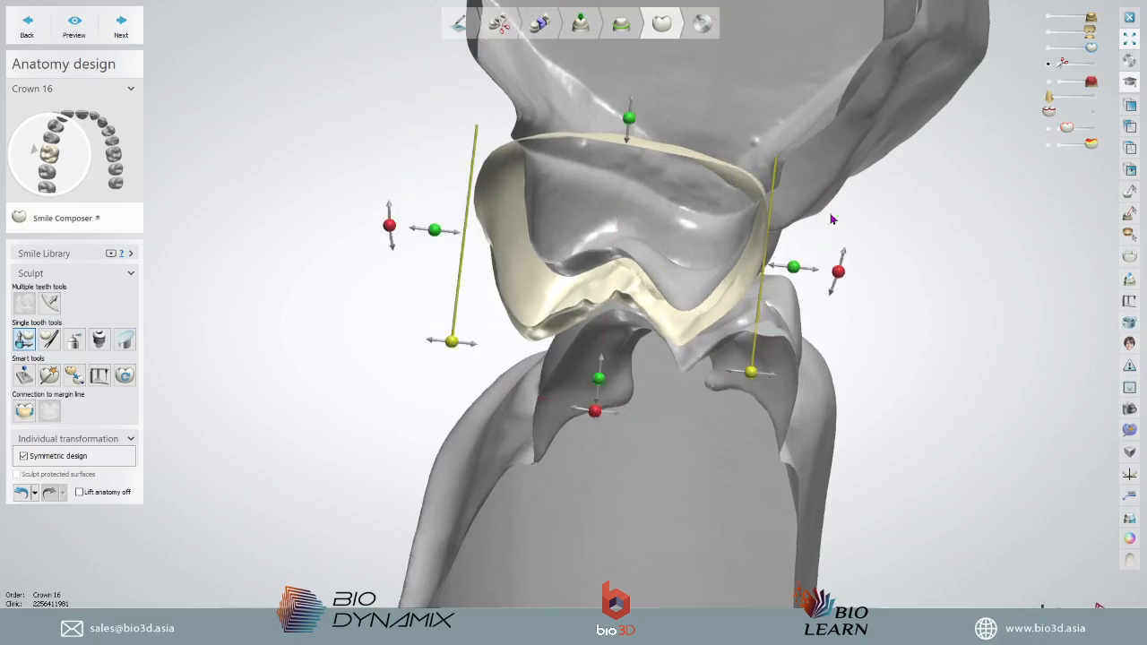
pyautogui.moveTo(1082, 71); pyautogui.dragTo(1104, 67)
# - Check the repositioned crown 16 from the distal, occlusal and buccal sides, toggling the antagonist's visibility
pyautogui.scroll(-5, 735, 248)
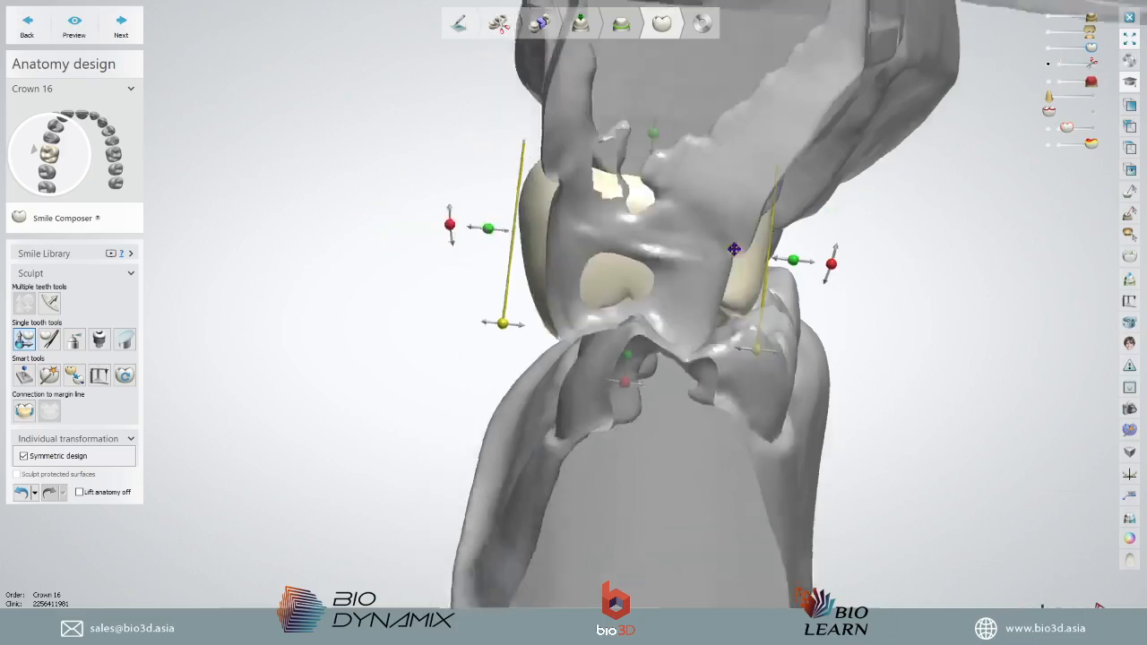
pyautogui.moveTo(827, 305); pyautogui.dragTo(735, 235, button='right')
pyautogui.scroll(-3, 749, 211)
pyautogui.scroll(4, 606, 245)
pyautogui.moveTo(606, 244); pyautogui.dragTo(663, 199, button='right')
pyautogui.click(1051, 32)
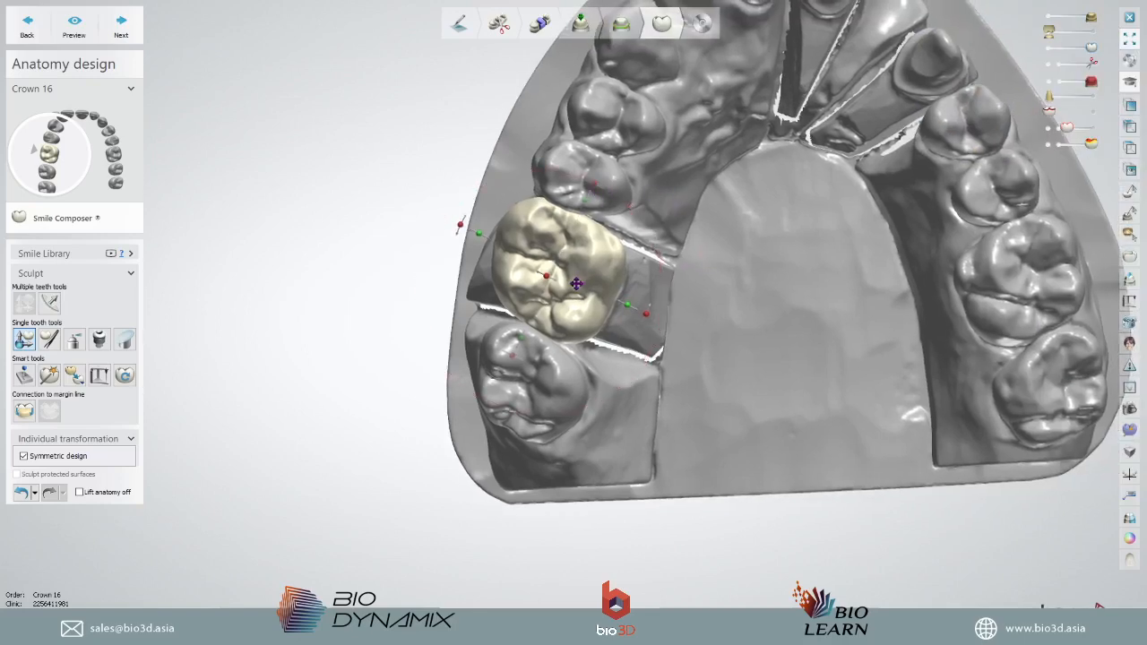
pyautogui.moveTo(581, 280); pyautogui.dragTo(579, 163, button='right')
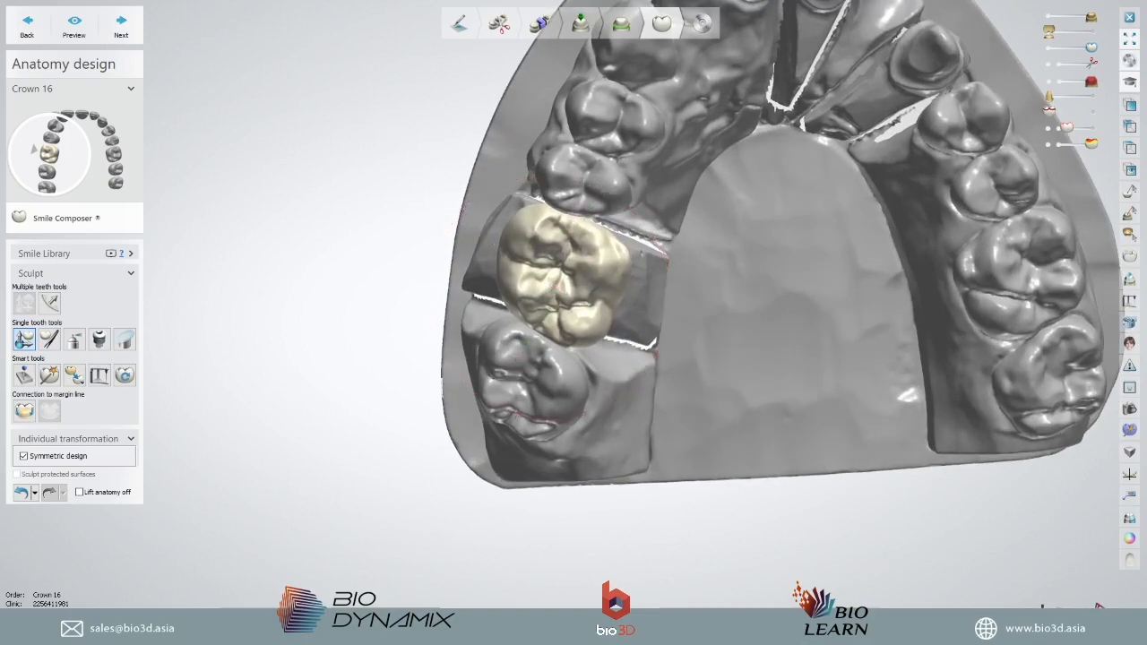
pyautogui.click(1096, 33)
pyautogui.moveTo(843, 116); pyautogui.dragTo(855, 238, button='right')
pyautogui.scroll(2, 583, 366)
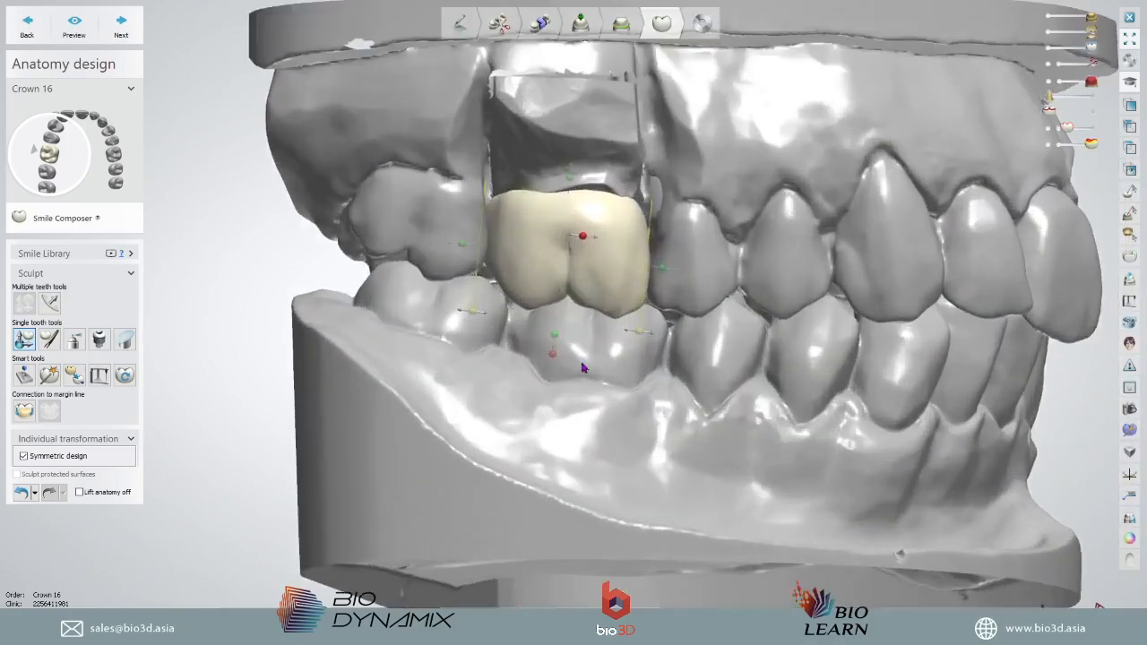
pyautogui.moveTo(583, 366); pyautogui.dragTo(592, 311, button='right')
pyautogui.scroll(1, 592, 311)
# - Morph the buccal cervical edge of crown 16 up towards the preparation margin with a 4.62 mm individual morphing radius
pyautogui.moveTo(659, 346); pyautogui.dragTo(568, 349, button='right')
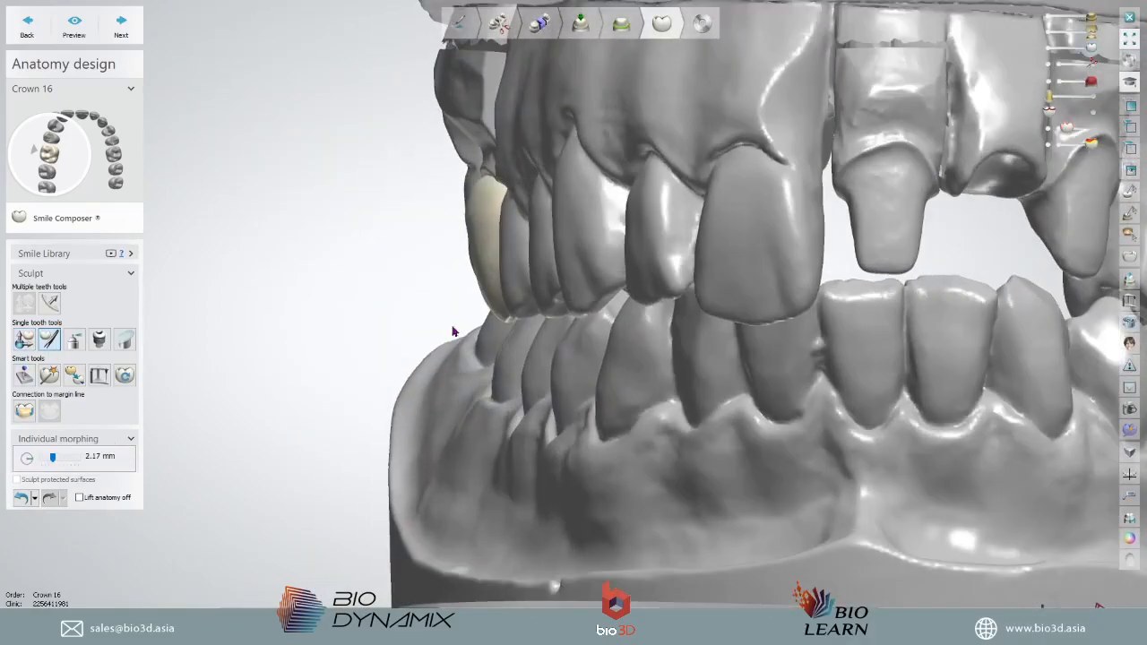
pyautogui.moveTo(462, 320); pyautogui.dragTo(455, 316, button='right')
pyautogui.scroll(4, 455, 316)
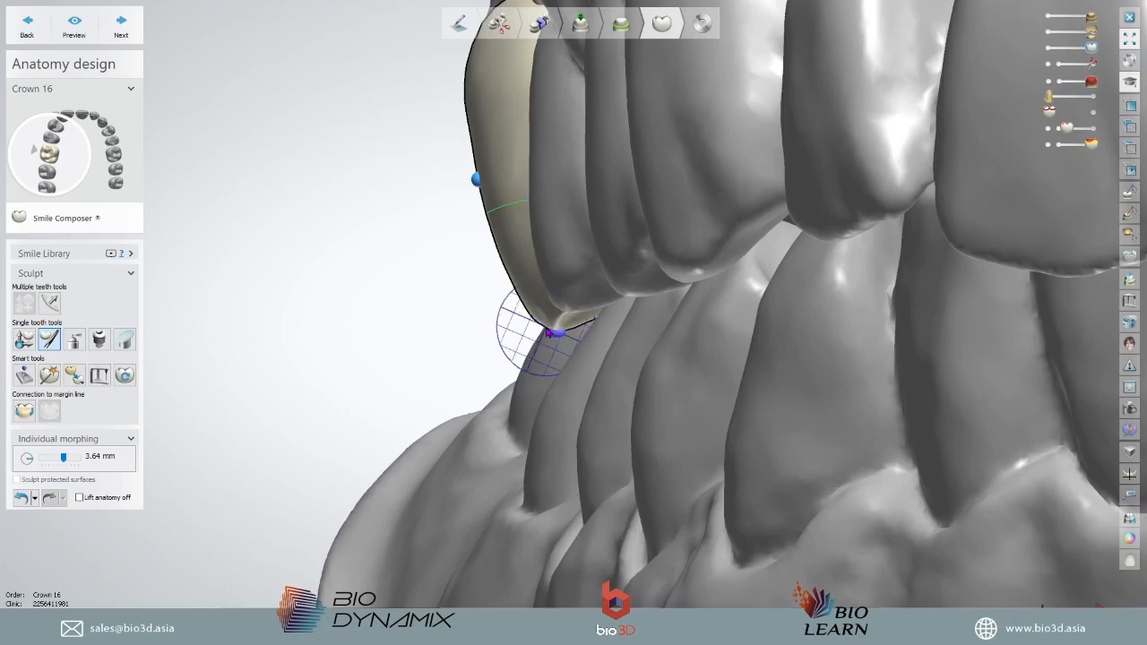
pyautogui.moveTo(425, 339); pyautogui.dragTo(556, 359, button='right')
pyautogui.scroll(-4, 538, 353)
pyautogui.scroll(4, 610, 344)
pyautogui.moveTo(629, 337); pyautogui.dragTo(630, 302, button='right')
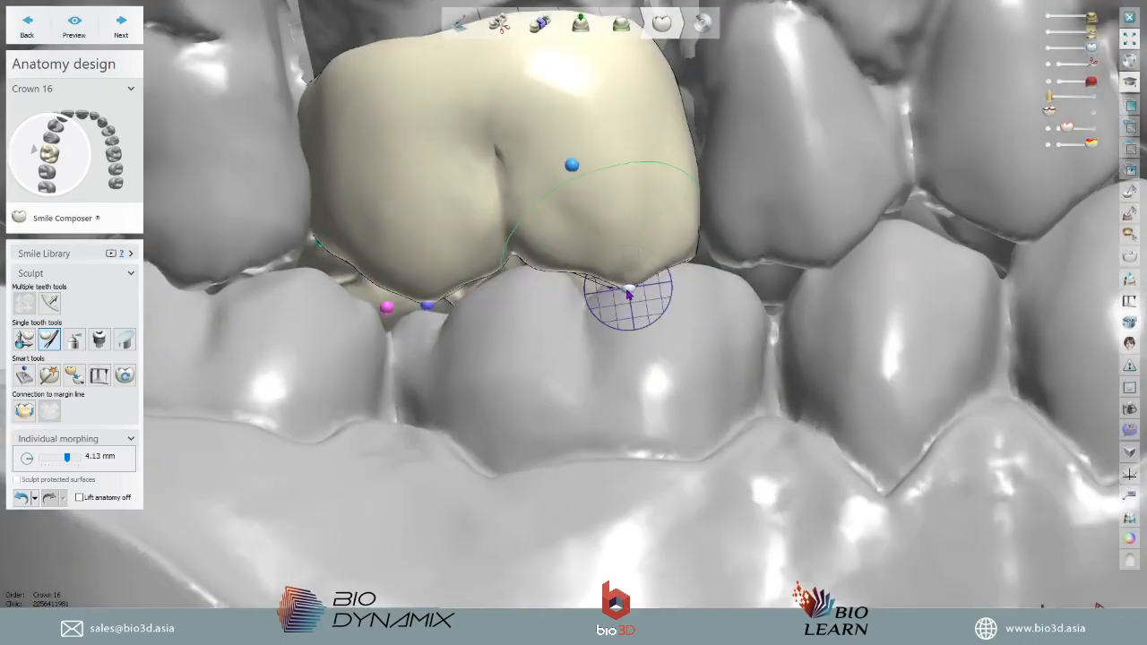
pyautogui.scroll(-4, 524, 327)
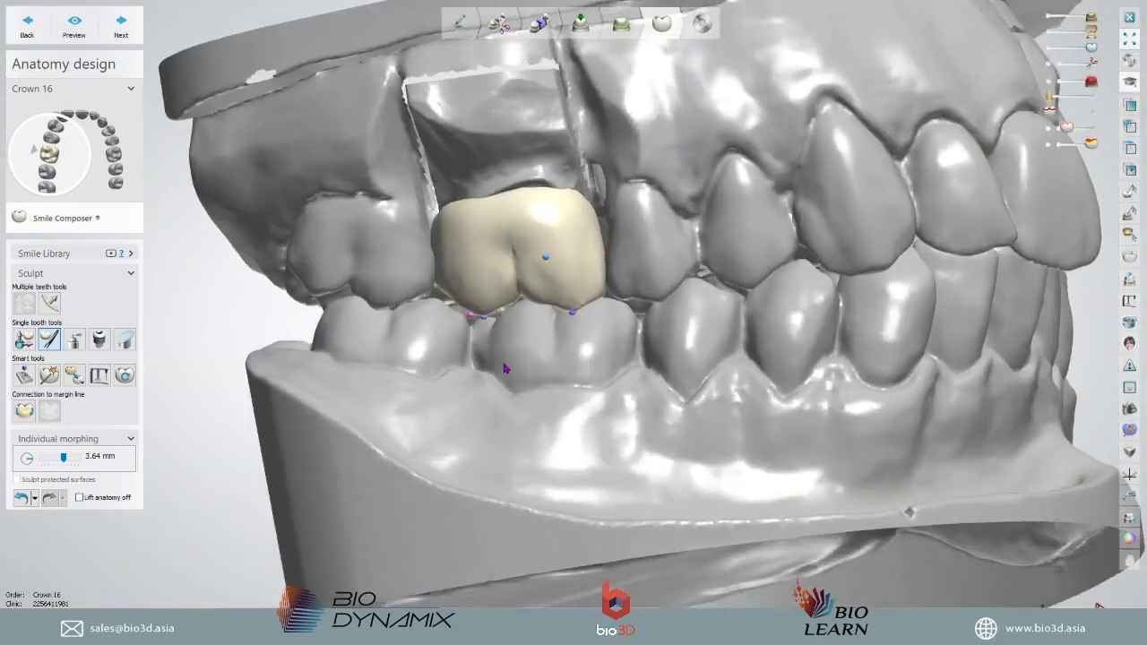
pyautogui.moveTo(506, 366); pyautogui.dragTo(497, 377, button='right')
pyautogui.scroll(4, 526, 217)
pyautogui.keyDown('shift'); pyautogui.scroll(2, 553, 345); pyautogui.keyUp('shift')
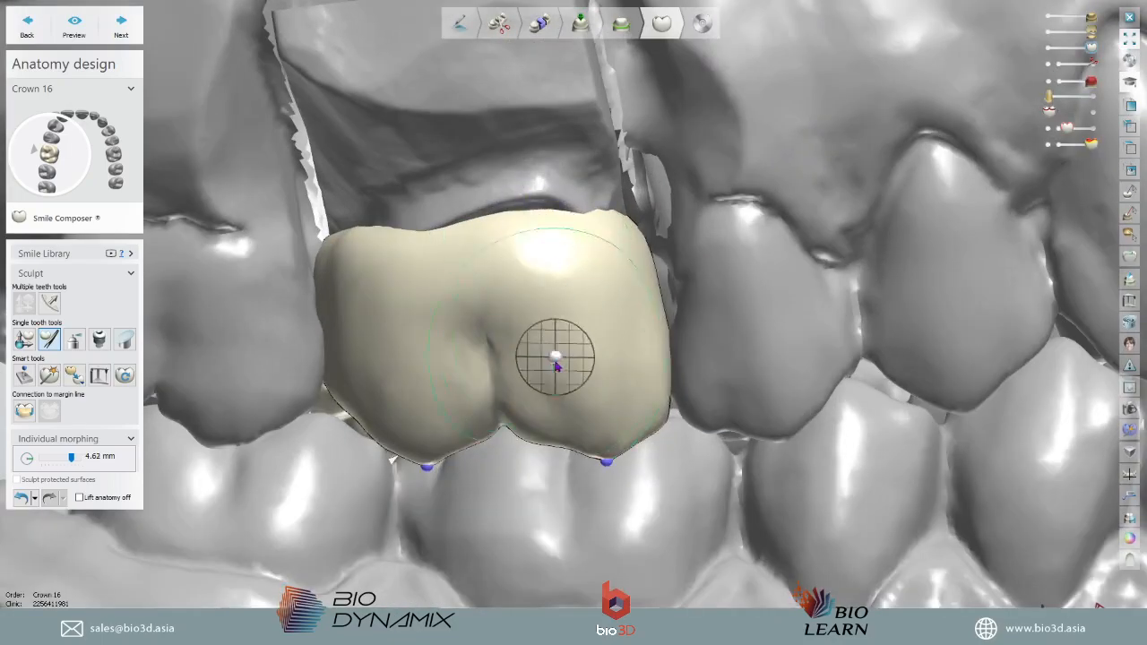
pyautogui.moveTo(514, 220); pyautogui.dragTo(515, 143)
pyautogui.scroll(-4, 517, 180)
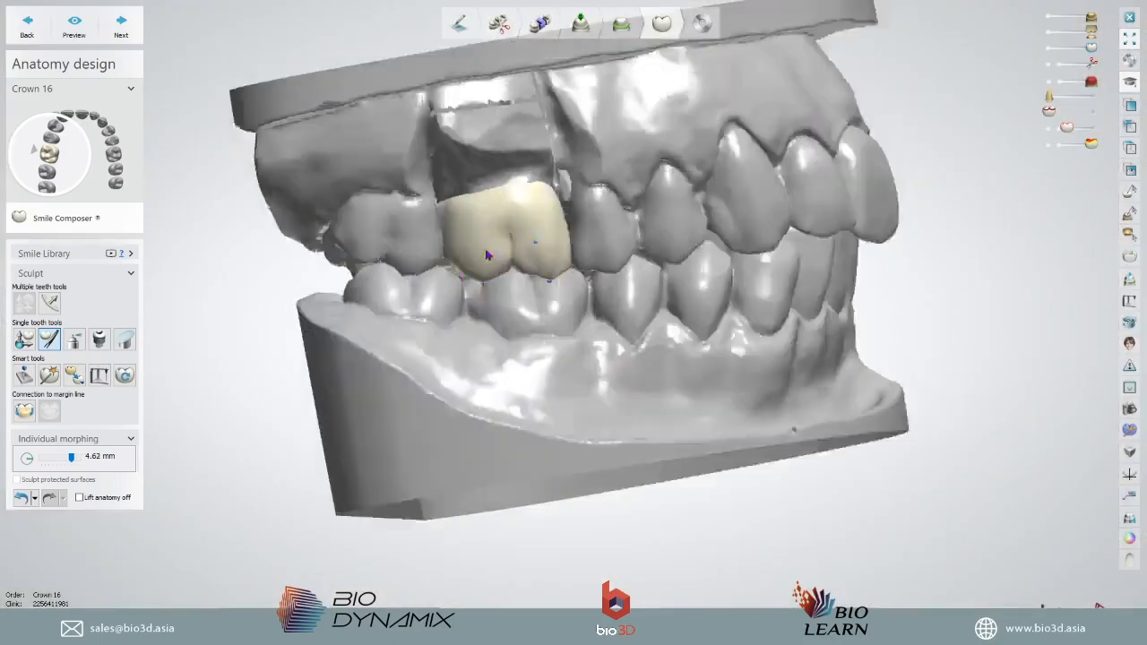
# - Morph the mesial surface of crown 16 slightly towards the neighbouring premolar, working from the palatal side
pyautogui.moveTo(488, 256); pyautogui.dragTo(601, 238, button='right')
pyautogui.scroll(4, 379, 266)
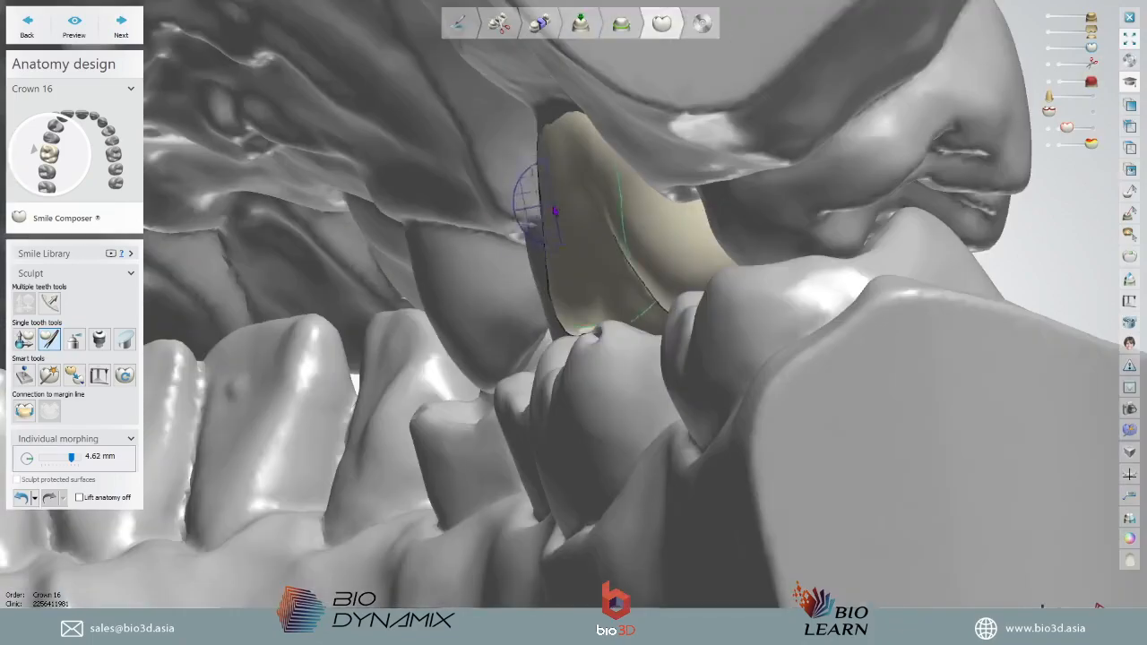
pyautogui.moveTo(545, 230); pyautogui.dragTo(538, 224)
pyautogui.scroll(-4, 560, 210)
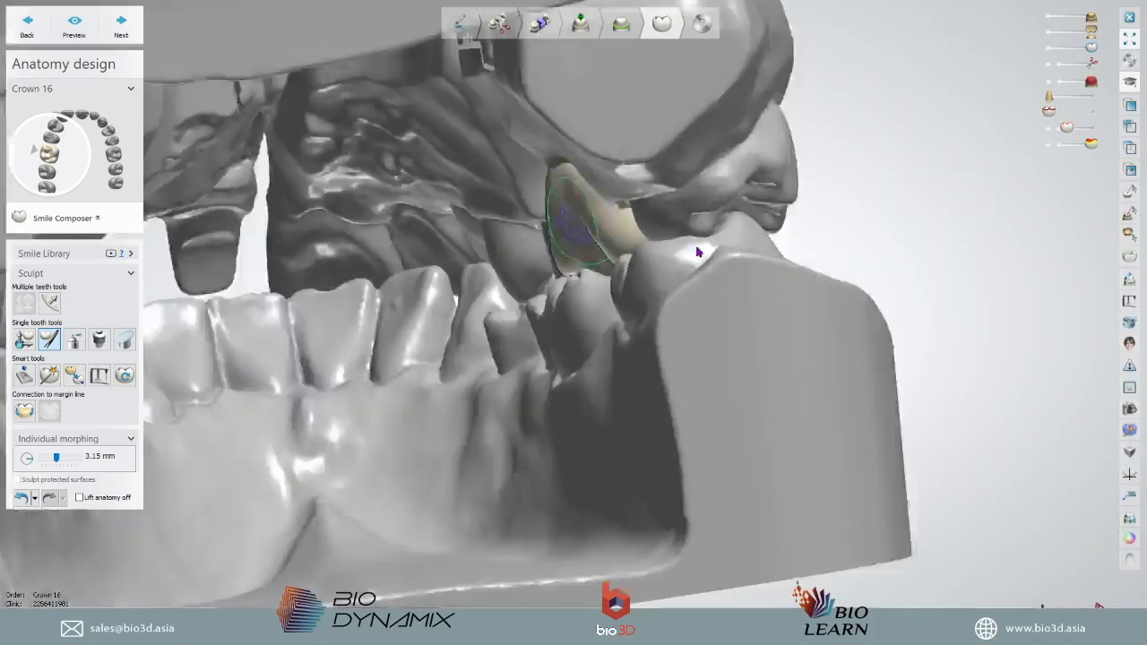
# - Reshape the mesiobuccal surface of crown 16 with a 2.66 mm individual morphing radius
pyautogui.moveTo(698, 251); pyautogui.dragTo(645, 295, button='right')
pyautogui.scroll(4, 631, 161)
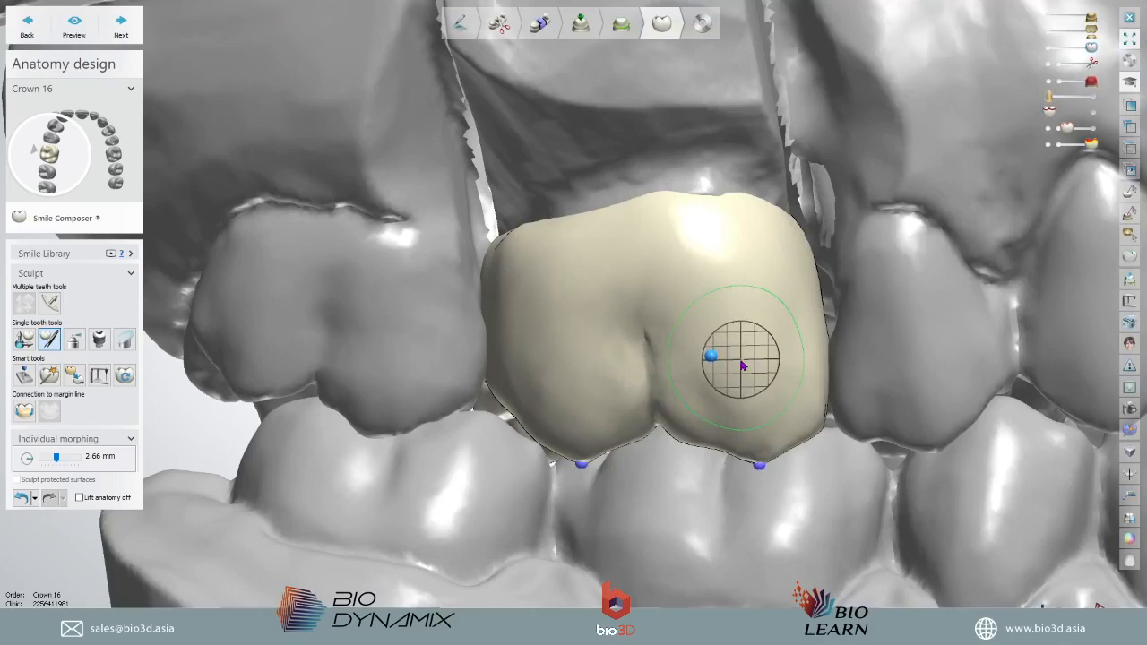
pyautogui.moveTo(726, 383)
pyautogui.mouseDown(button='right')
pyautogui.moveTo(733, 350)
pyautogui.moveTo(717, 313)
pyautogui.mouseUp(button='right')
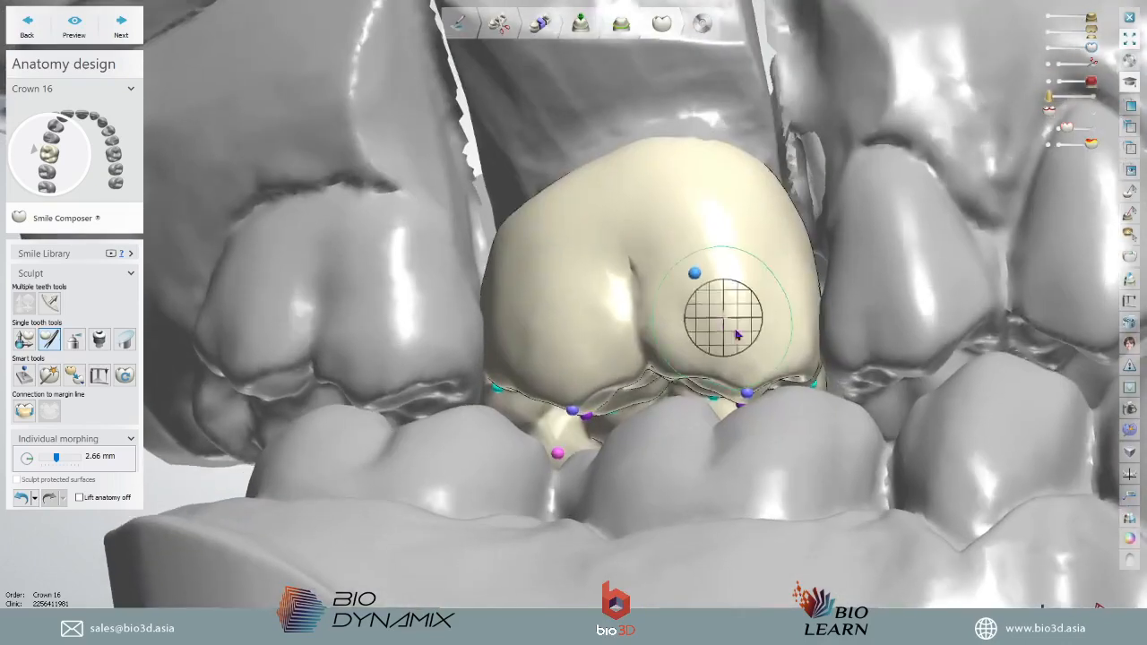
pyautogui.moveTo(733, 249); pyautogui.dragTo(780, 243, button='right')
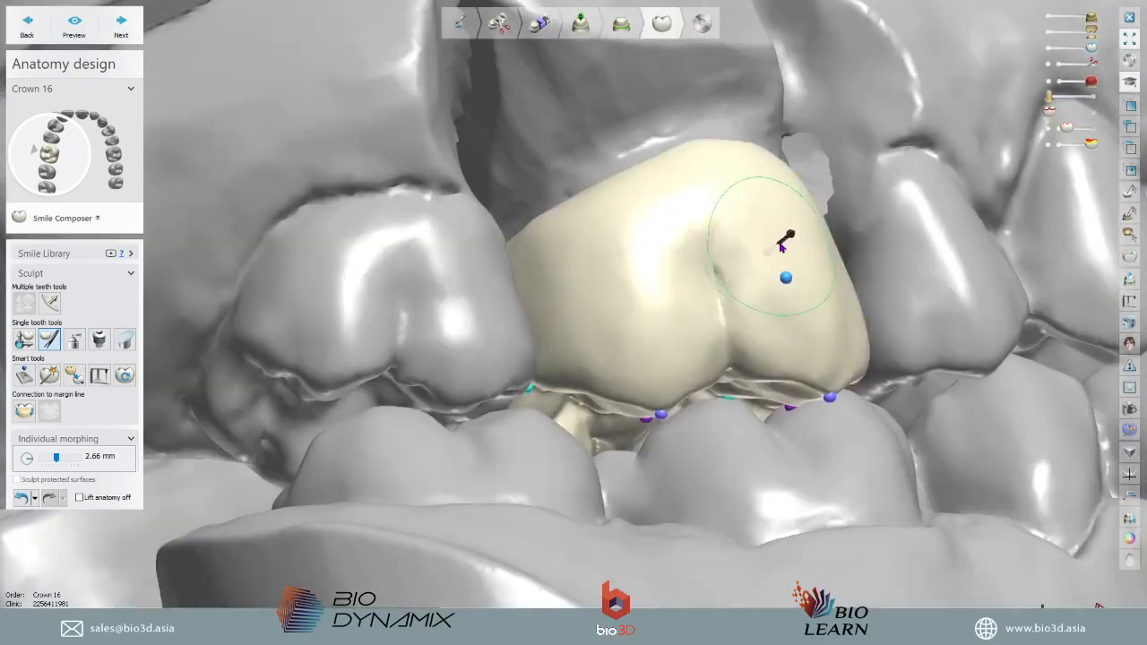
pyautogui.scroll(4, 788, 240)
pyautogui.moveTo(792, 240)
pyautogui.mouseDown(button='middle')
pyautogui.moveTo(474, 353)
pyautogui.moveTo(537, 333)
pyautogui.mouseUp(button='middle')
pyautogui.scroll(-2, 778, 252)
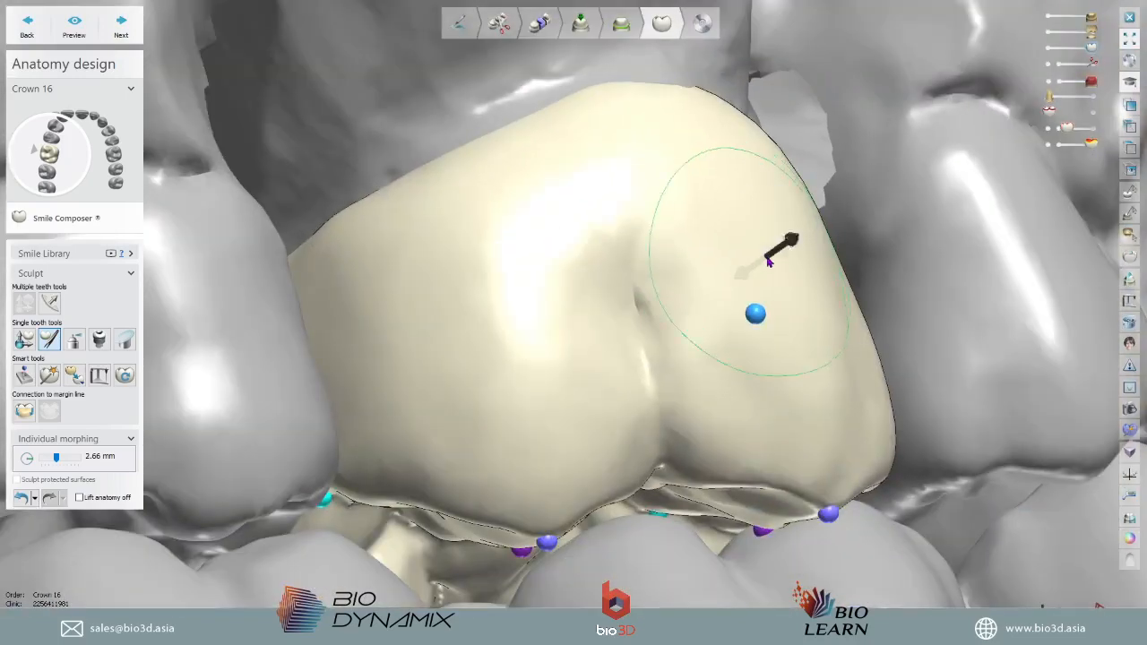
pyautogui.moveTo(768, 261); pyautogui.dragTo(802, 264, button='right')
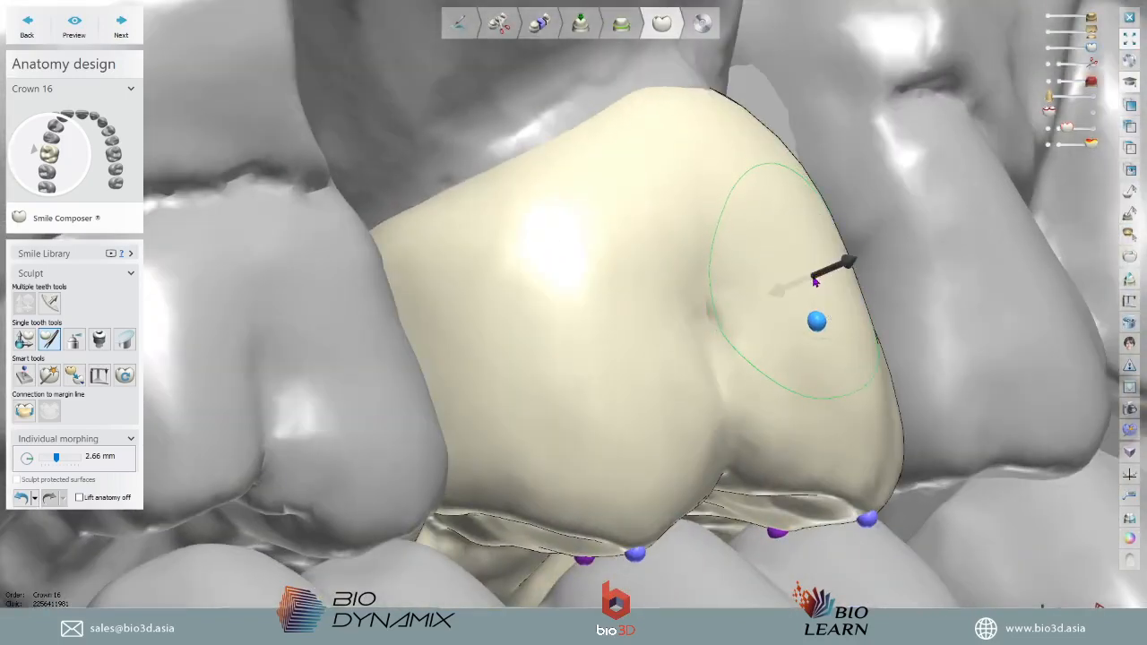
pyautogui.moveTo(813, 279)
pyautogui.mouseDown()
pyautogui.moveTo(792, 116)
pyautogui.moveTo(856, 459)
pyautogui.moveTo(785, 7)
pyautogui.moveTo(806, 473)
pyautogui.moveTo(740, 391)
pyautogui.moveTo(789, 77)
pyautogui.moveTo(772, 305)
pyautogui.moveTo(796, 19)
pyautogui.moveTo(808, 297)
pyautogui.mouseUp()
# - Morph the mesiopalatal edge of crown 16 outwards towards the premolar with a 1.68 mm radius
pyautogui.scroll(-3, 808, 298)
pyautogui.moveTo(808, 298)
pyautogui.mouseDown(button='right')
pyautogui.moveTo(835, 361)
pyautogui.moveTo(1021, 371)
pyautogui.moveTo(704, 392)
pyautogui.mouseUp(button='right')
pyautogui.scroll(3, 568, 361)
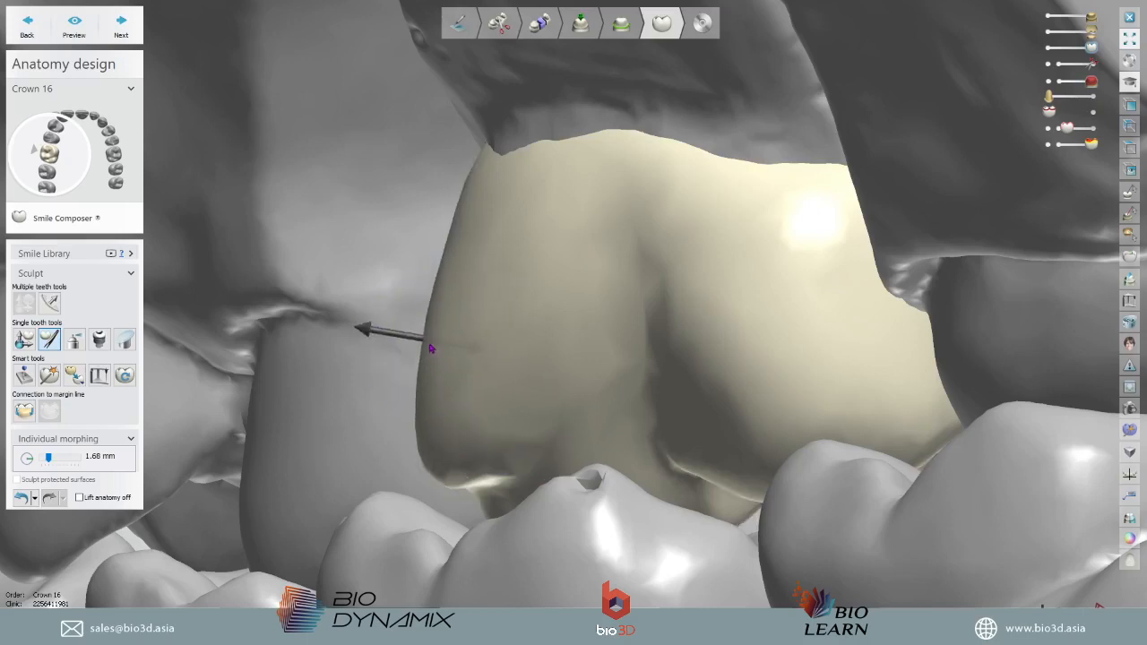
pyautogui.scroll(-5, 431, 349)
pyautogui.moveTo(639, 373); pyautogui.dragTo(1125, 14, button='right')
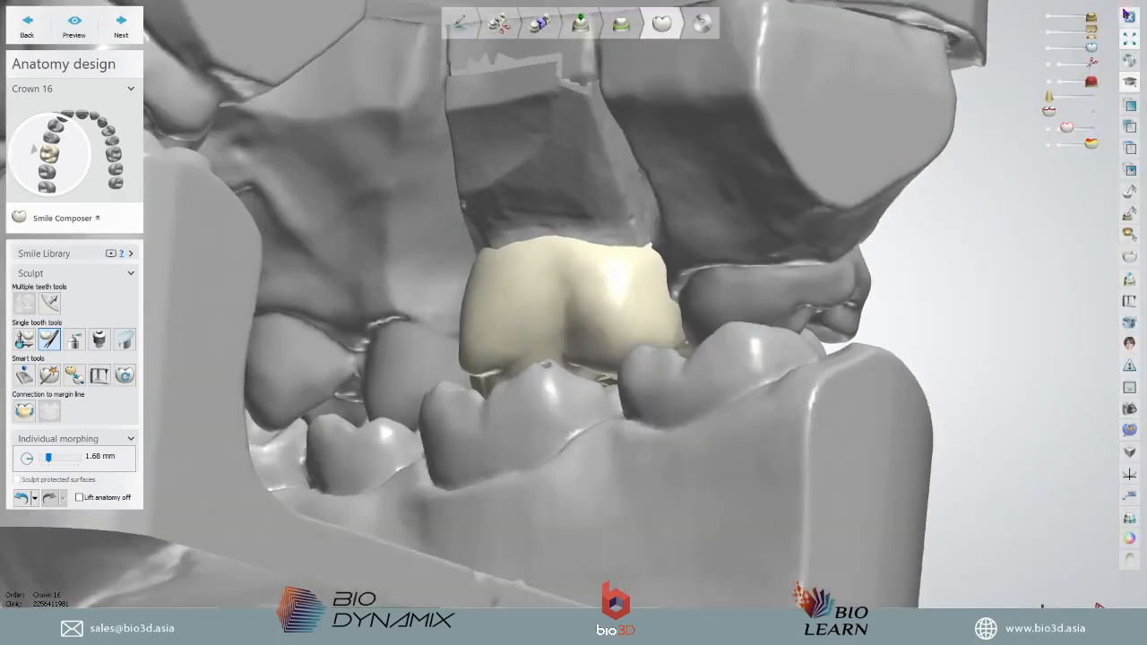
# - Hide the antagonist and morph the distobuccal cervical corner of crown 16 slightly downwards and inwards
pyautogui.click(1048, 32)
pyautogui.moveTo(922, 323); pyautogui.dragTo(877, 135, button='right')
pyautogui.scroll(-5, 824, 313)
pyautogui.moveTo(824, 312)
pyautogui.mouseDown(button='right')
pyautogui.moveTo(741, 304)
pyautogui.moveTo(698, 347)
pyautogui.moveTo(680, 336)
pyautogui.moveTo(882, 325)
pyautogui.moveTo(778, 363)
pyautogui.moveTo(788, 371)
pyautogui.moveTo(761, 386)
pyautogui.moveTo(690, 376)
pyautogui.moveTo(681, 332)
pyautogui.moveTo(678, 345)
pyautogui.mouseUp(button='right')
pyautogui.scroll(5, 734, 320)
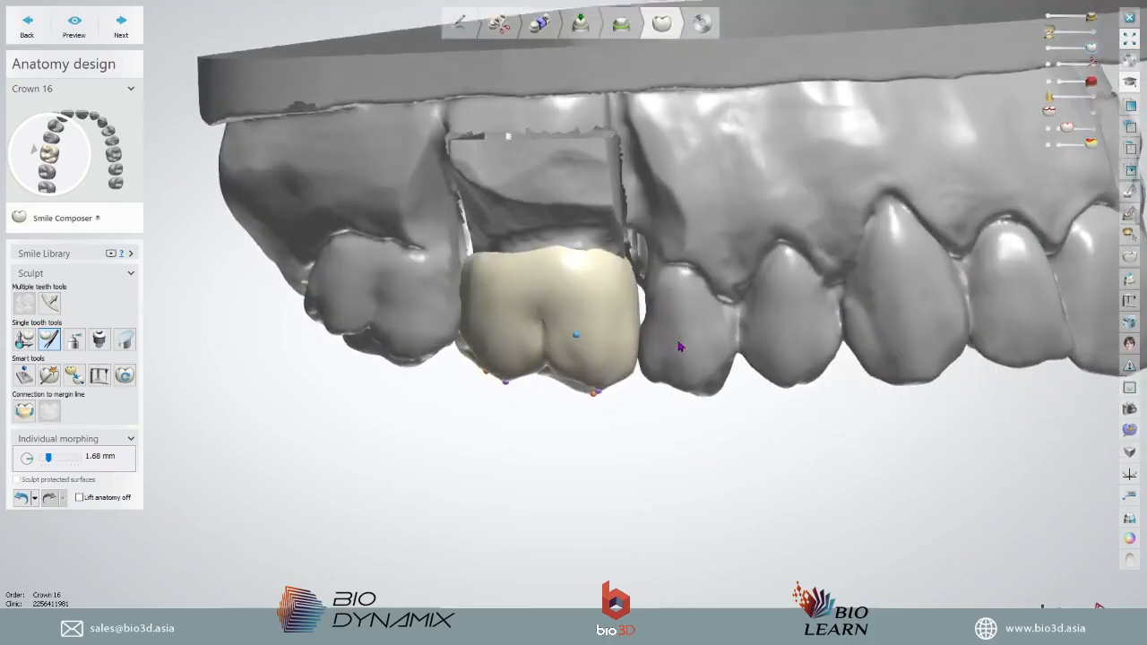
pyautogui.scroll(5, 604, 270)
pyautogui.moveTo(239, 247); pyautogui.dragTo(248, 236, button='right')
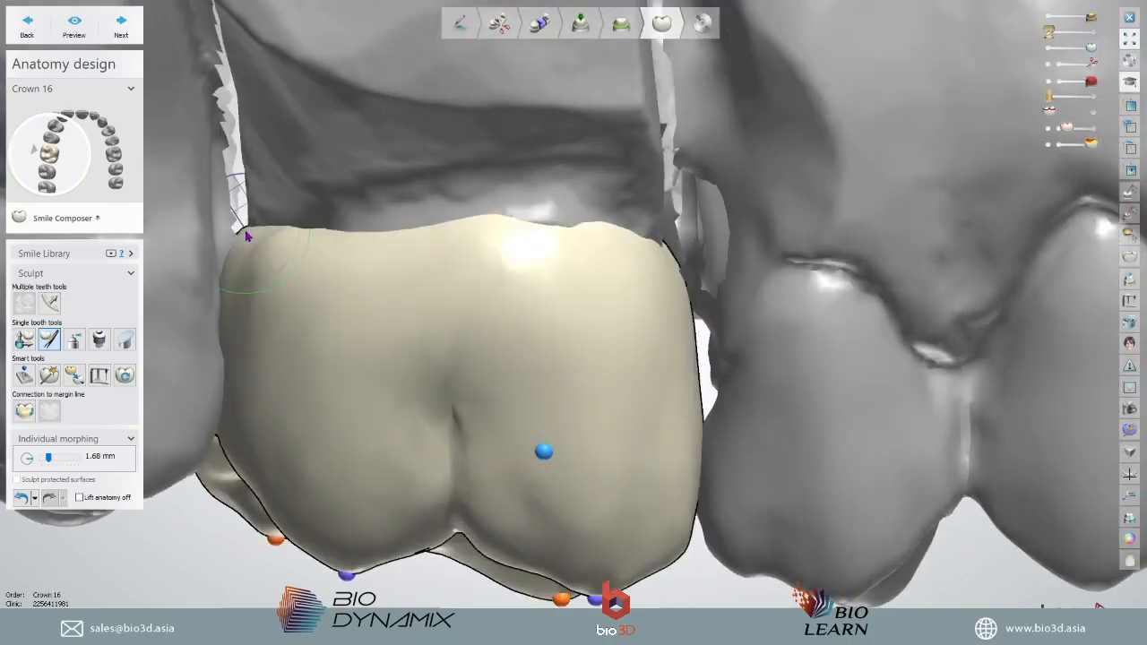
pyautogui.moveTo(241, 231); pyautogui.dragTo(259, 241)
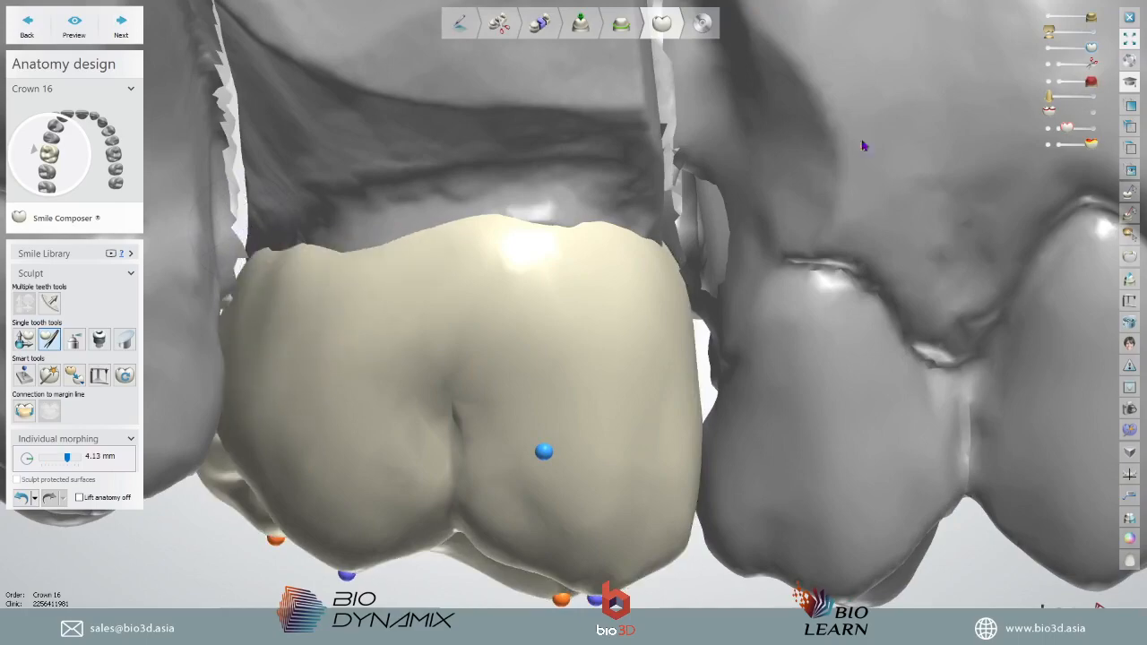
# - Raise the mesial marginal ridge of crown 16 with a 2.17 mm individual morphing radius
pyautogui.scroll(-5, 578, 280)
pyautogui.moveTo(717, 371)
pyautogui.mouseDown(button='right')
pyautogui.moveTo(723, 210)
pyautogui.moveTo(740, 203)
pyautogui.mouseUp(button='right')
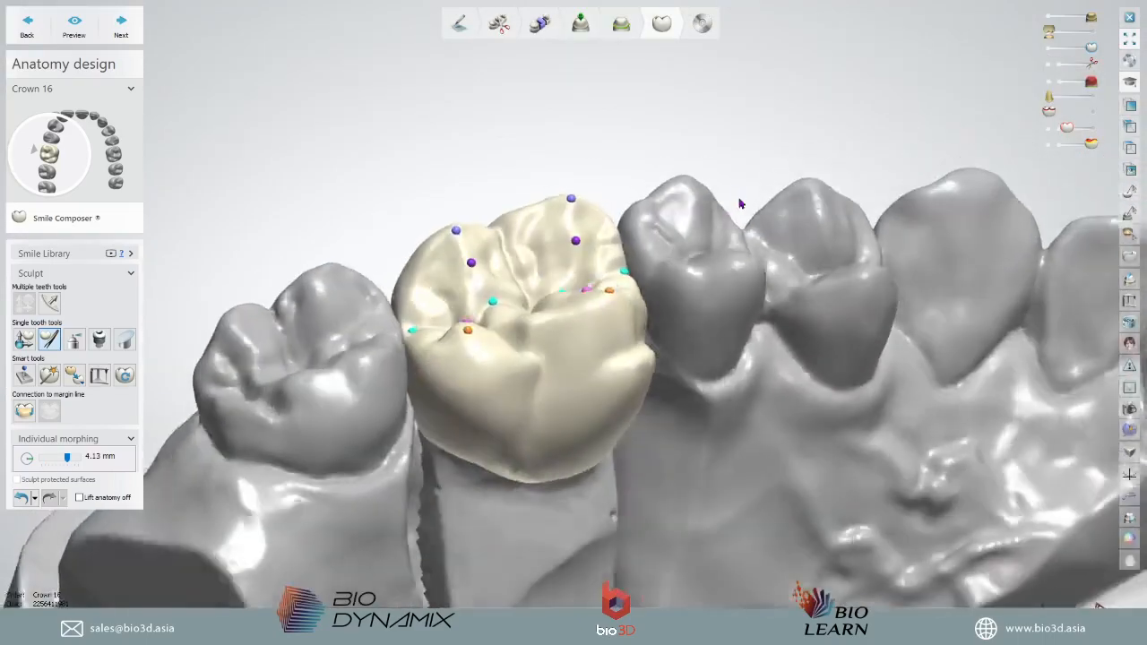
pyautogui.scroll(3, 642, 235)
pyautogui.scroll(3, 617, 284)
pyautogui.moveTo(686, 323); pyautogui.dragTo(752, 314, button='right')
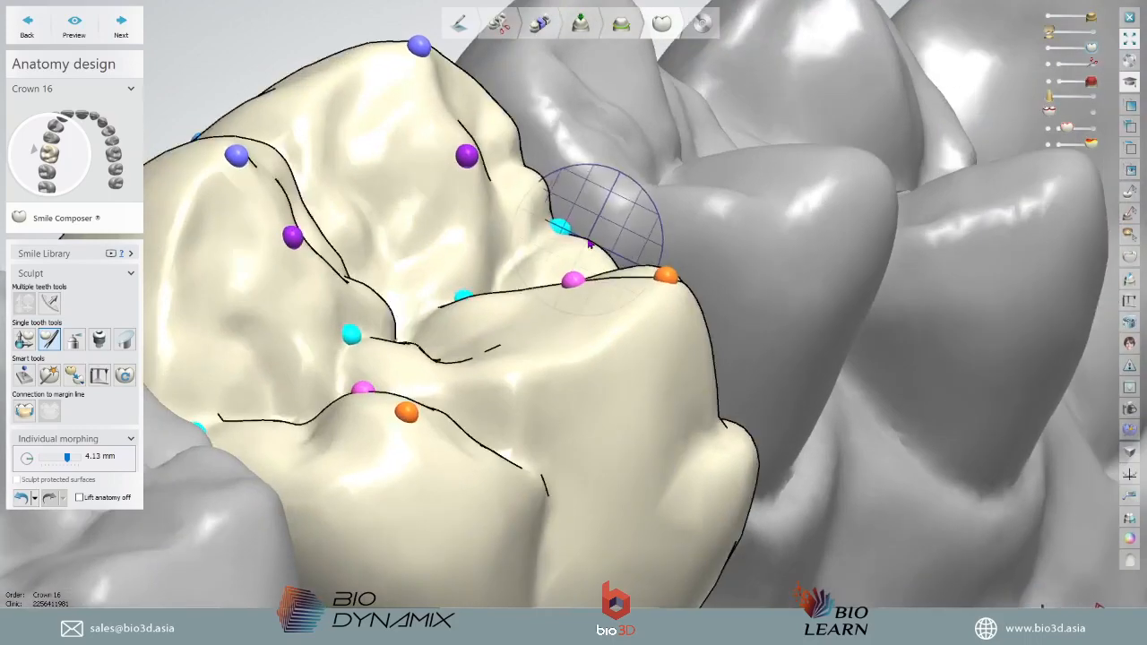
pyautogui.keyDown('shift'); pyautogui.scroll(-2, 583, 251); pyautogui.keyUp('shift')
pyautogui.moveTo(581, 254); pyautogui.dragTo(619, 245, button='right')
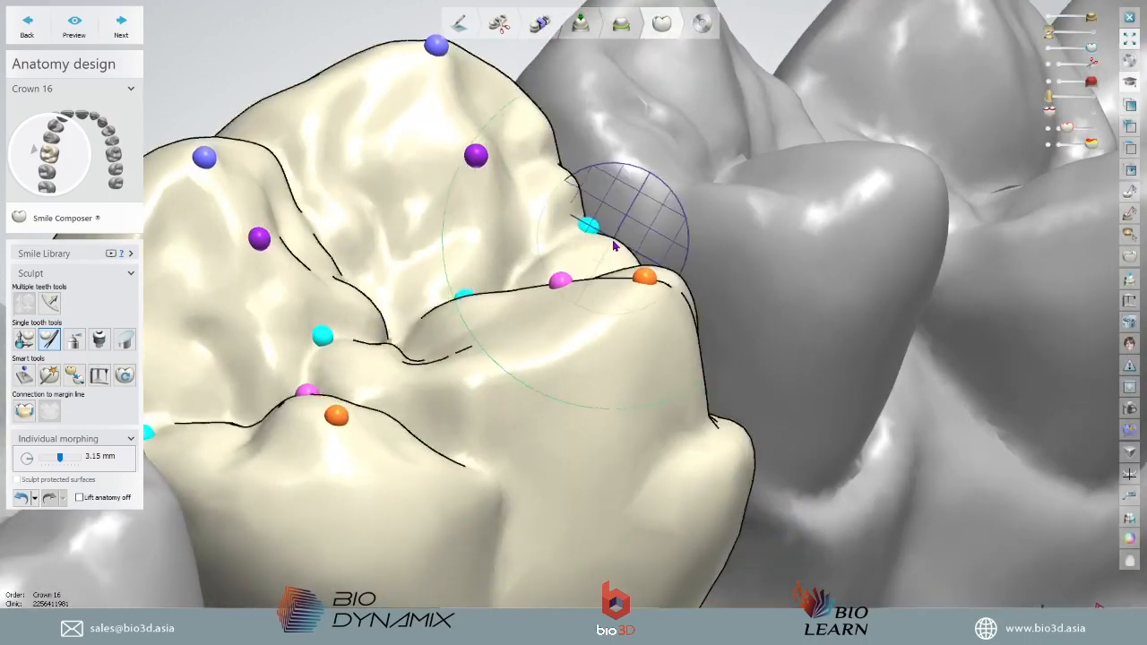
pyautogui.keyDown('shift'); pyautogui.scroll(-2, 613, 246); pyautogui.keyUp('shift')
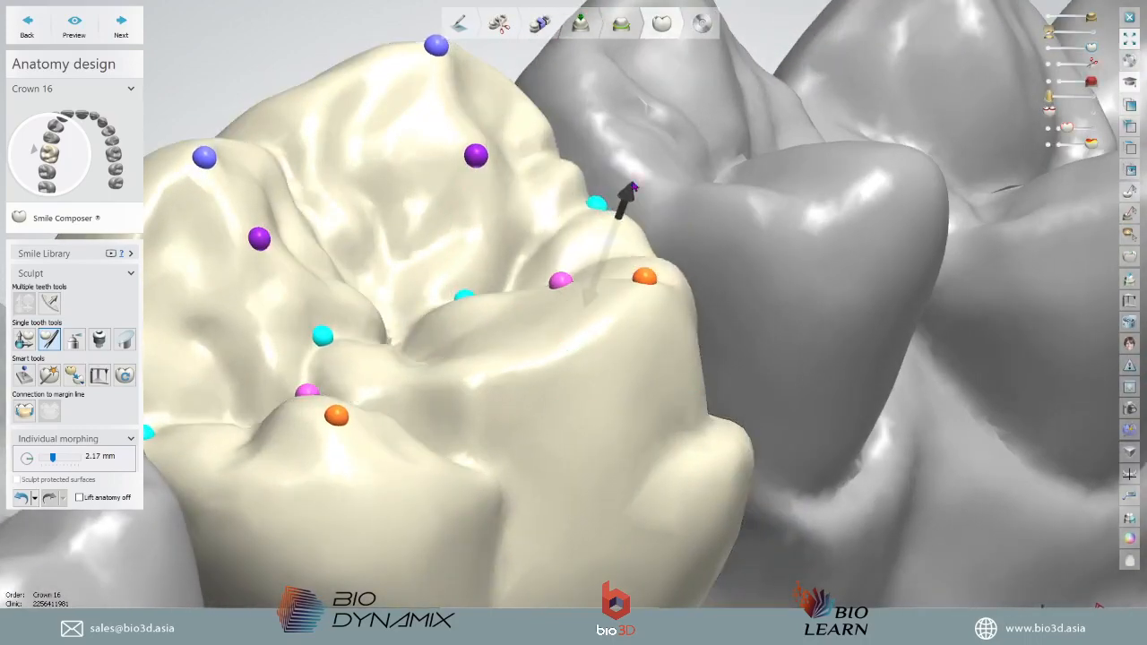
# - Refine the mesial fossa of crown 16 near the marginal ridge with individual morphing
pyautogui.moveTo(607, 197)
pyautogui.mouseDown(button='right')
pyautogui.moveTo(668, 215)
pyautogui.moveTo(397, 192)
pyautogui.moveTo(404, 175)
pyautogui.mouseUp(button='right')
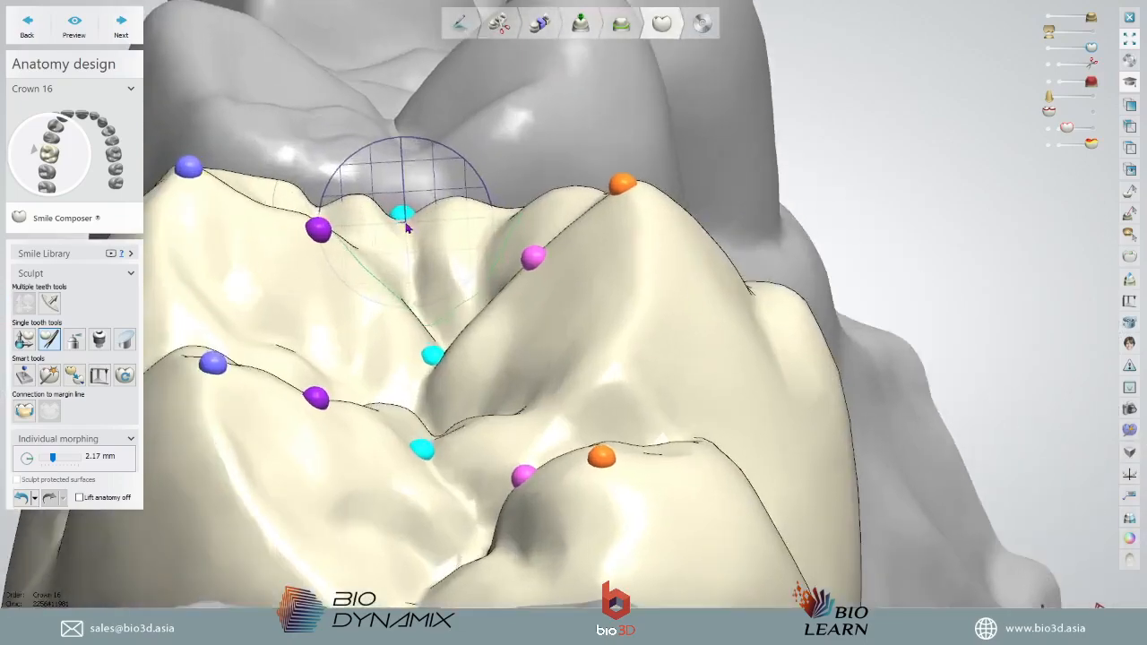
pyautogui.scroll(3, 435, 362)
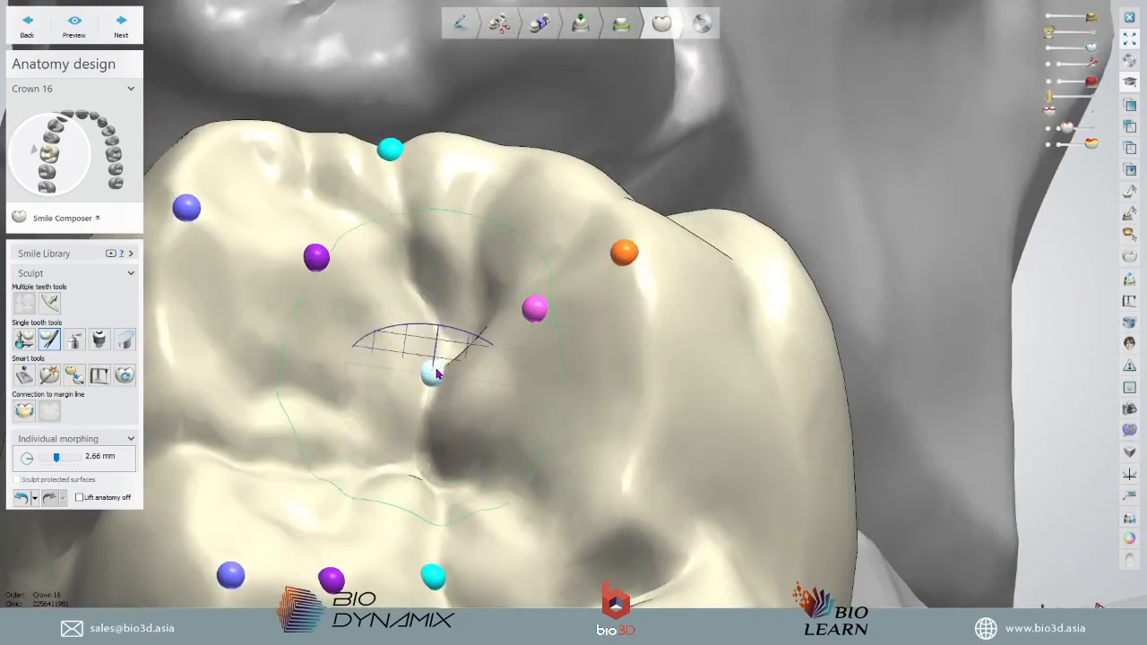
pyautogui.moveTo(448, 349)
pyautogui.mouseDown()
pyautogui.moveTo(453, 277)
pyautogui.moveTo(461, 285)
pyautogui.mouseUp()
pyautogui.scroll(-4, 463, 287)
pyautogui.moveTo(472, 322)
pyautogui.mouseDown(button='right')
pyautogui.moveTo(619, 325)
pyautogui.moveTo(399, 314)
pyautogui.moveTo(465, 340)
pyautogui.moveTo(420, 325)
pyautogui.moveTo(357, 412)
pyautogui.mouseUp(button='right')
pyautogui.scroll(4, 398, 314)
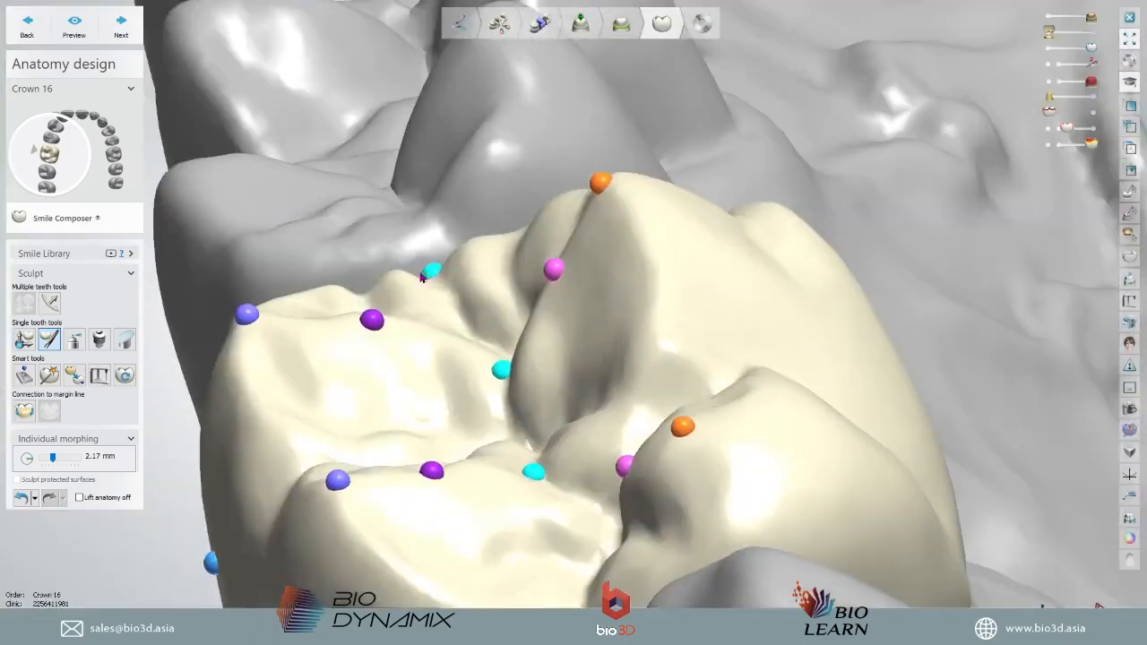
# - Smooth the mesial marginal ridge of crown 16 with the wax knife at 0.76 mm radius and 0.40 strength
pyautogui.click(74, 338)
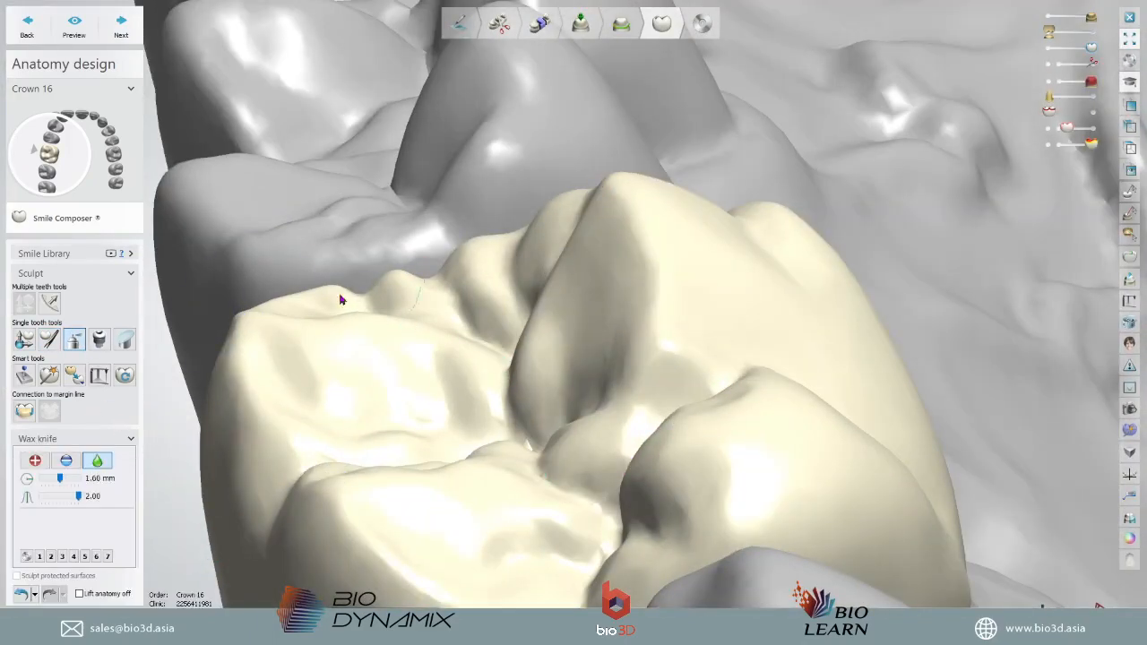
pyautogui.scroll(4, 382, 288)
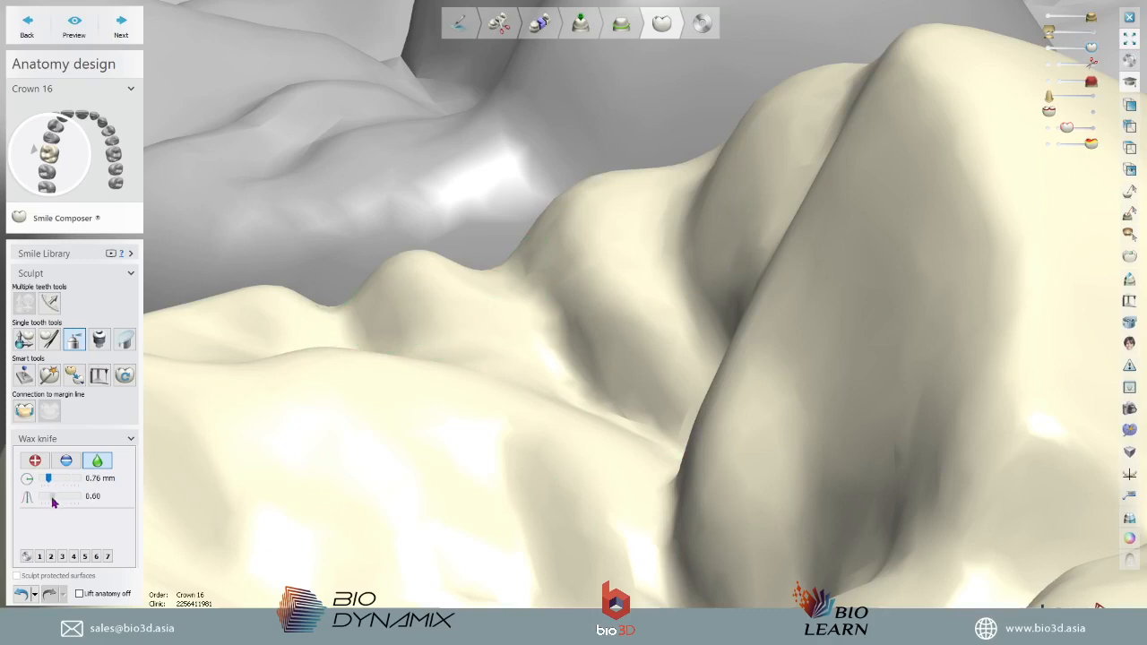
pyautogui.moveTo(400, 229); pyautogui.dragTo(408, 260, button='right')
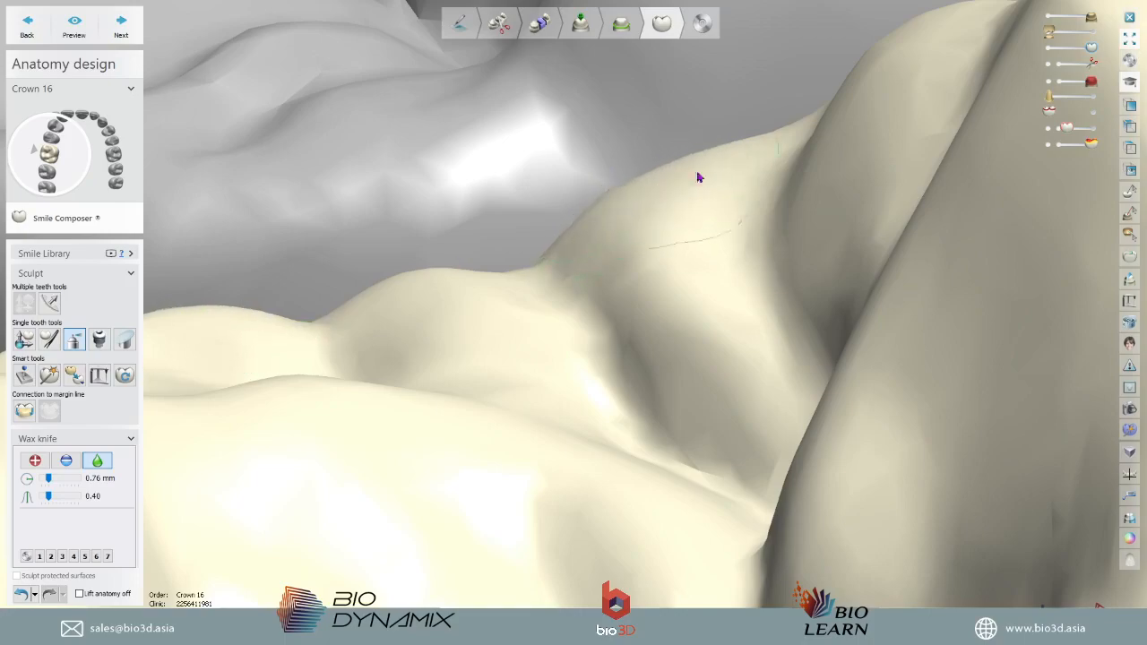
pyautogui.scroll(-5, 693, 179)
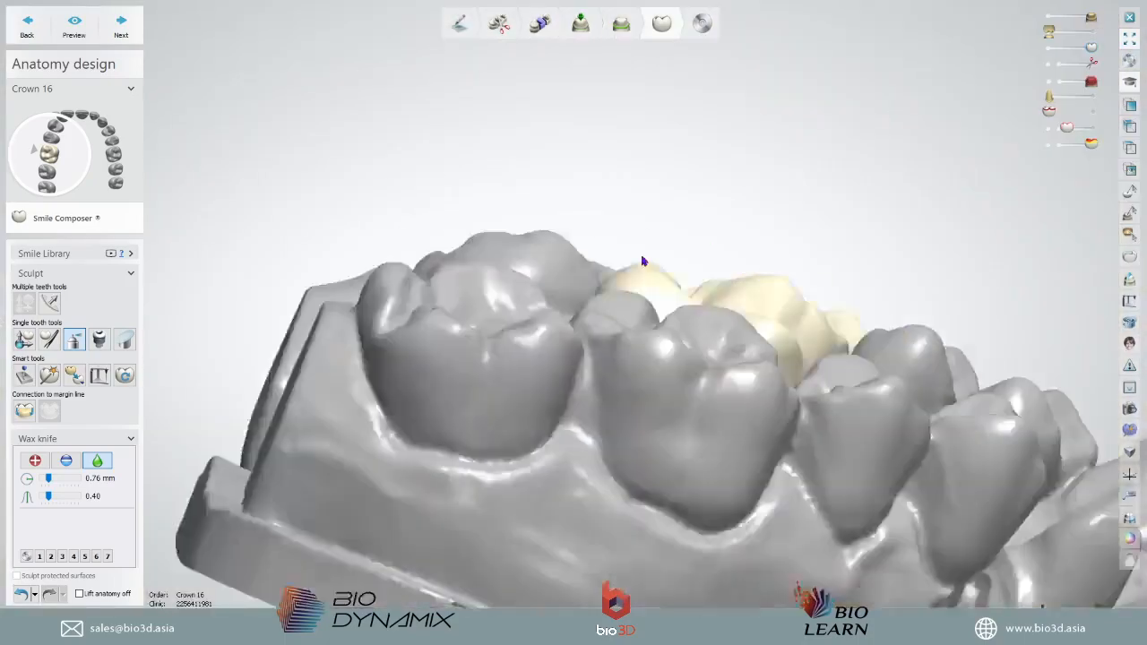
# - Smooth the mesiopalatal cervical area of crown 16 with the wax knife at 2.44 mm radius and 2.00 strength
pyautogui.moveTo(642, 261); pyautogui.dragTo(622, 366, button='right')
pyautogui.scroll(-5, 617, 421)
pyautogui.scroll(3, 703, 445)
pyautogui.scroll(3, 563, 431)
pyautogui.scroll(-3, 72, 455)
pyautogui.moveTo(49, 479); pyautogui.dragTo(60, 478)
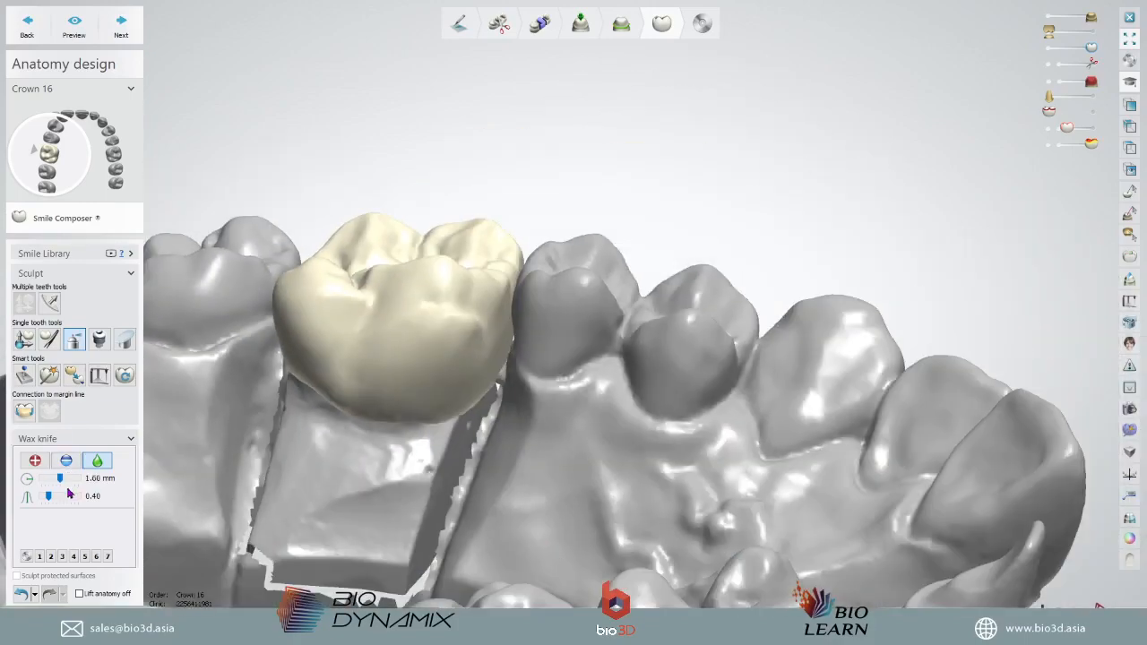
pyautogui.scroll(3, 429, 382)
pyautogui.keyDown('shift'); pyautogui.scroll(5, 317, 435); pyautogui.keyUp('shift')
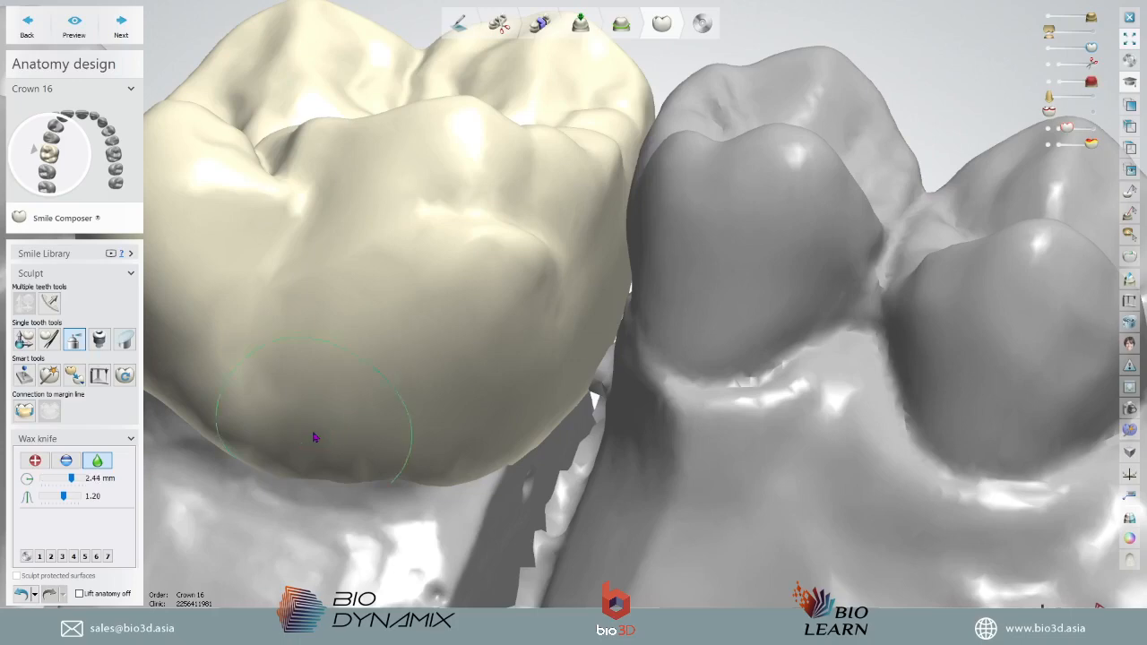
pyautogui.keyDown('ctrl'); pyautogui.scroll(-5, 335, 438); pyautogui.keyUp('ctrl')
pyautogui.keyDown('ctrl'); pyautogui.scroll(5, 314, 438); pyautogui.keyUp('ctrl')
pyautogui.scroll(2, 311, 437)
pyautogui.keyDown('ctrl'); pyautogui.scroll(4, 315, 434); pyautogui.keyUp('ctrl')
pyautogui.moveTo(315, 435); pyautogui.dragTo(404, 390, button='middle')
pyautogui.moveTo(404, 391); pyautogui.dragTo(635, 340, button='right')
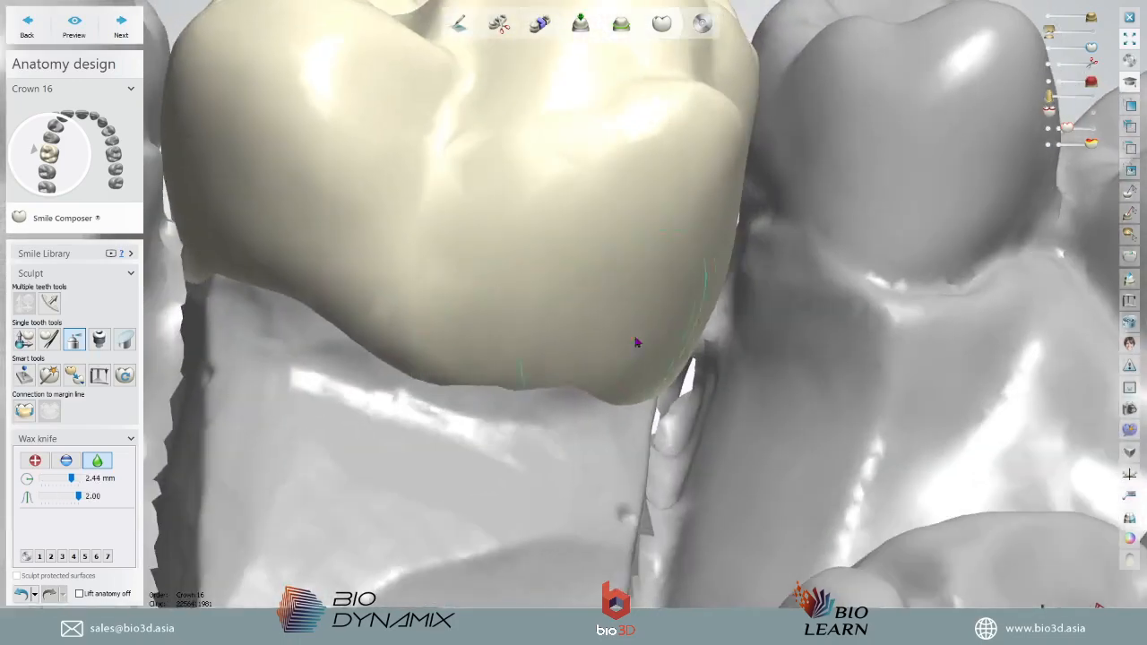
pyautogui.moveTo(635, 341)
pyautogui.mouseDown()
pyautogui.moveTo(478, 353)
pyautogui.moveTo(223, 239)
pyautogui.moveTo(734, 309)
pyautogui.moveTo(663, 215)
pyautogui.mouseUp()
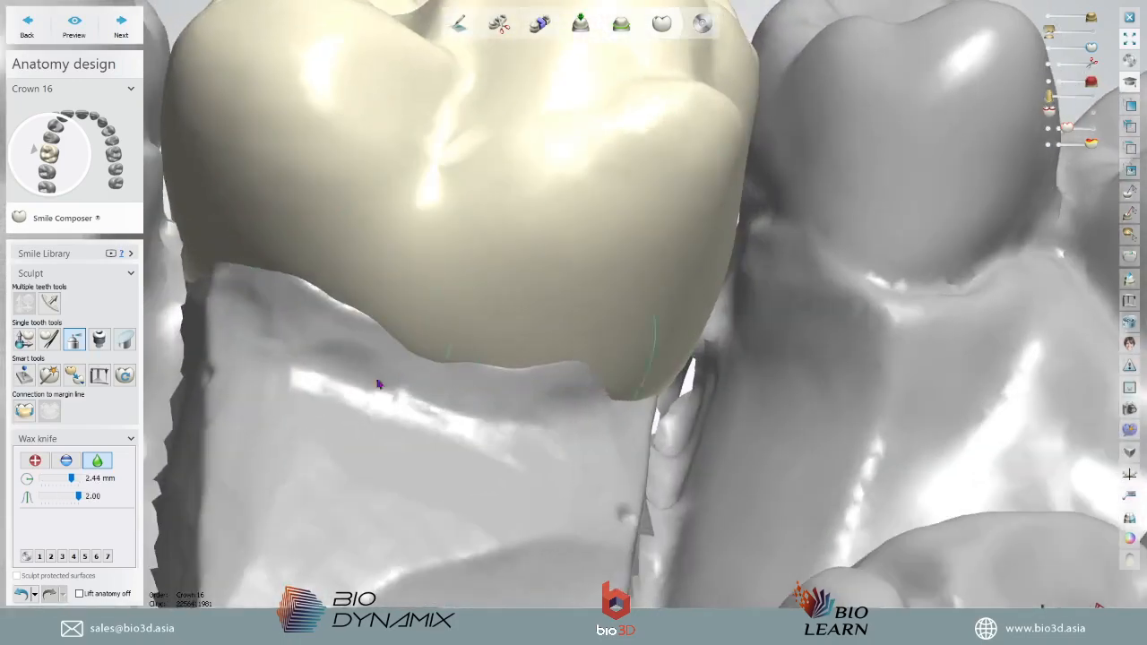
# - Smooth across the palatal surface of crown 16 from the mesial side towards the distal side
pyautogui.moveTo(379, 384); pyautogui.dragTo(511, 379, button='right')
pyautogui.moveTo(695, 291)
pyautogui.mouseDown()
pyautogui.moveTo(735, 256)
pyautogui.moveTo(315, 267)
pyautogui.mouseUp()
pyautogui.moveTo(315, 267)
pyautogui.mouseDown(button='right')
pyautogui.moveTo(364, 310)
pyautogui.moveTo(332, 299)
pyautogui.mouseUp(button='right')
# - Make crown 16 semi-transparent to examine the space over its preparation, and restore its full opacity
pyautogui.scroll(-5, 673, 318)
pyautogui.moveTo(673, 317)
pyautogui.mouseDown(button='right')
pyautogui.moveTo(658, 477)
pyautogui.moveTo(681, 295)
pyautogui.moveTo(778, 335)
pyautogui.mouseUp(button='right')
pyautogui.scroll(-3, 778, 335)
pyautogui.moveTo(778, 335); pyautogui.dragTo(687, 409, button='middle')
pyautogui.scroll(-3, 686, 410)
pyautogui.moveTo(686, 409); pyautogui.dragTo(741, 421, button='right')
pyautogui.scroll(6, 649, 423)
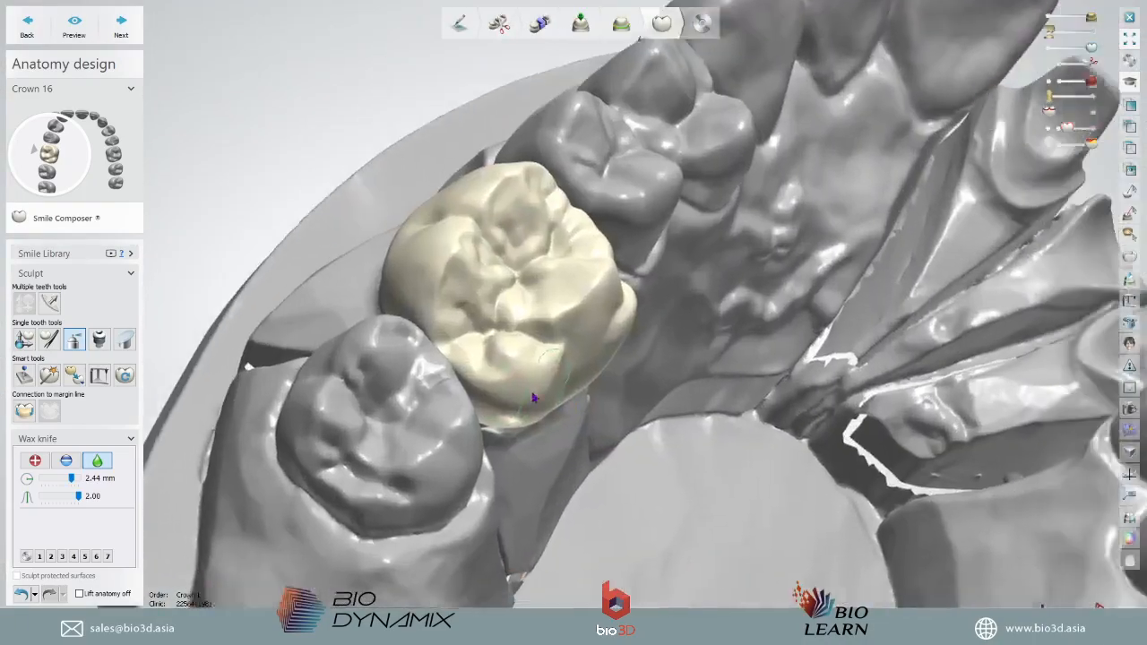
pyautogui.moveTo(532, 400); pyautogui.dragTo(787, 239, button='right')
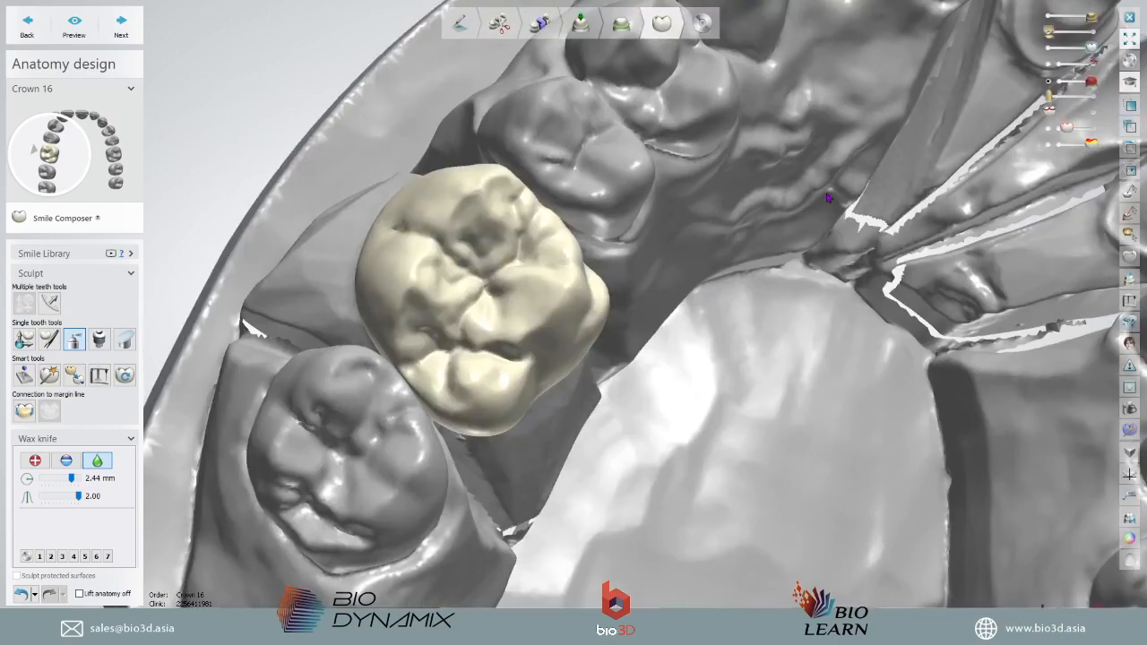
pyautogui.click(1049, 46)
pyautogui.click(1065, 47)
pyautogui.moveTo(761, 278); pyautogui.dragTo(876, 241, button='right')
pyautogui.scroll(4, 556, 284)
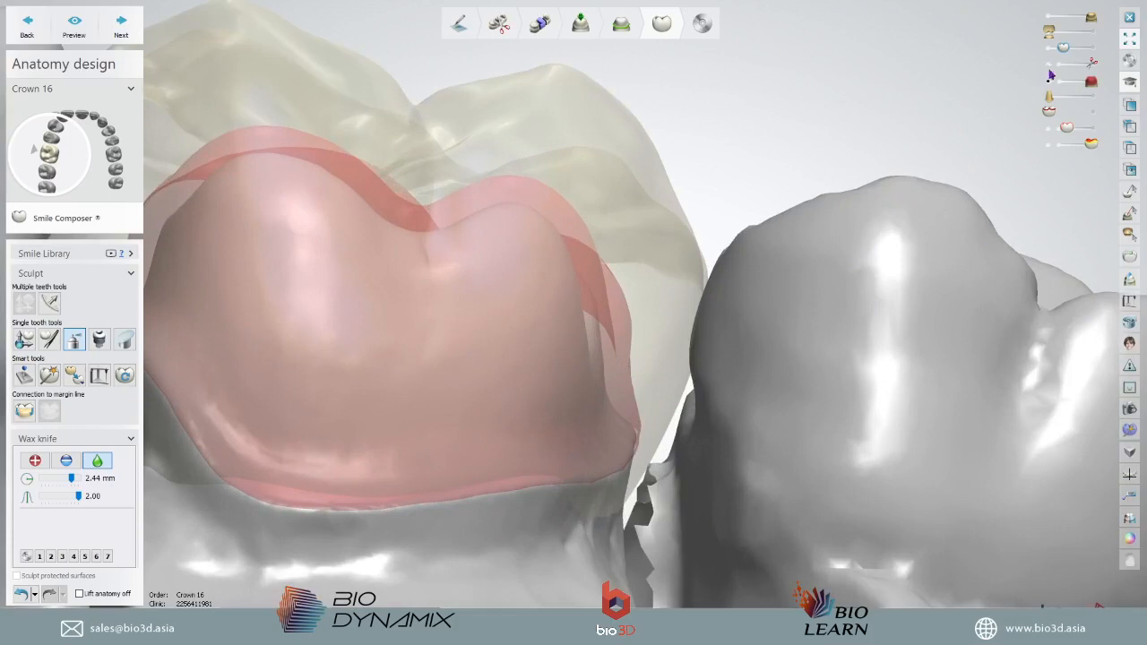
pyautogui.scroll(-3, 970, 237)
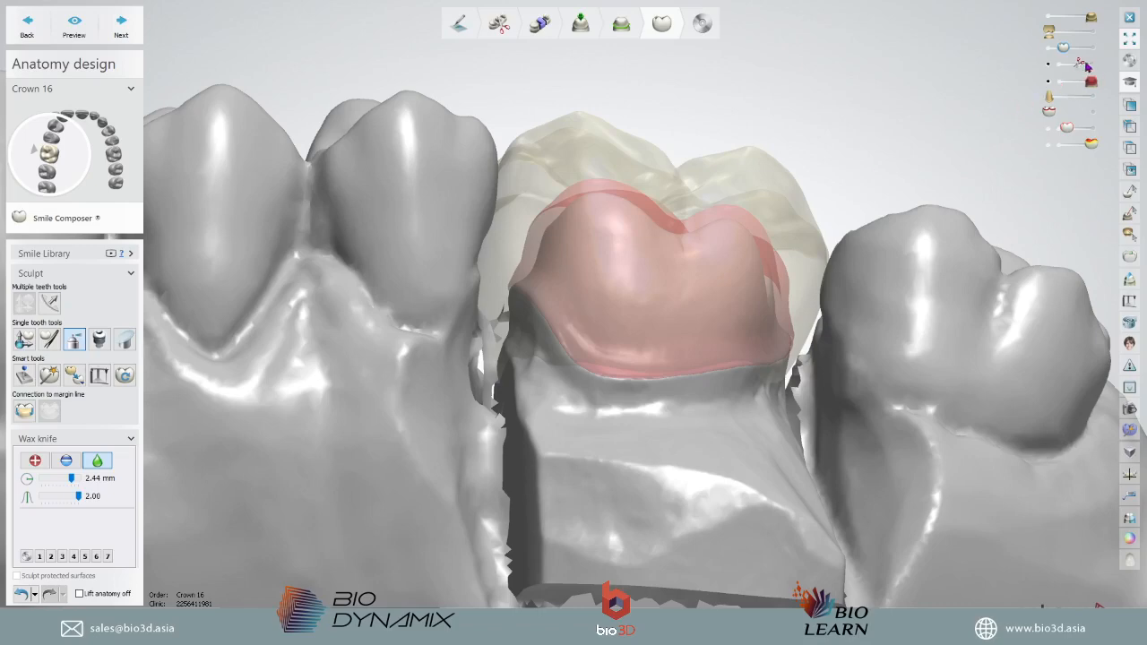
pyautogui.moveTo(1064, 47); pyautogui.dragTo(1091, 47)
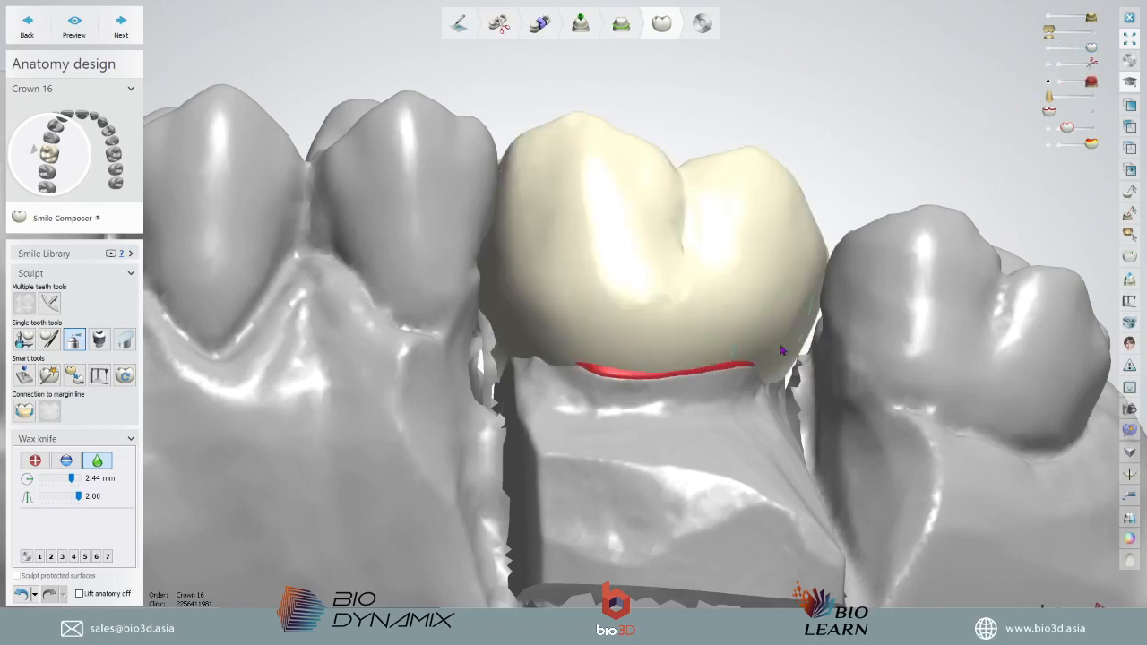
# - Smooth the buccal cervical margin and both proximal corners of crown 16 with the 2.44 mm wax knife
pyautogui.moveTo(782, 351); pyautogui.dragTo(736, 358, button='right')
pyautogui.moveTo(736, 359)
pyautogui.mouseDown()
pyautogui.moveTo(770, 362)
pyautogui.moveTo(779, 314)
pyautogui.mouseUp()
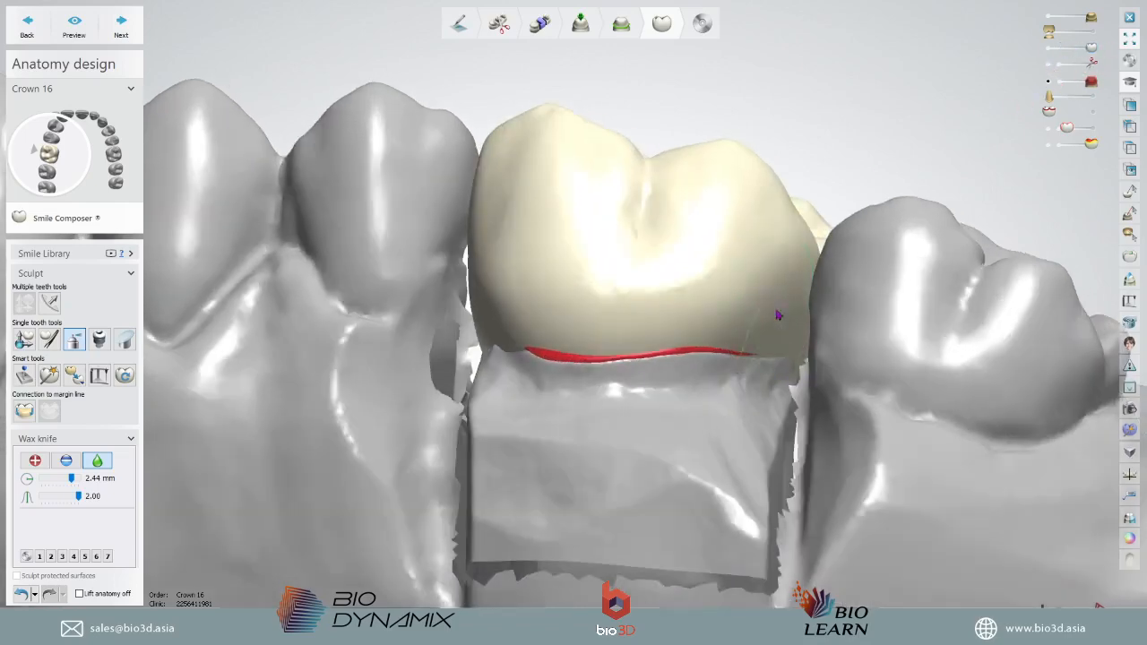
pyautogui.moveTo(778, 315)
pyautogui.mouseDown(button='right')
pyautogui.moveTo(612, 348)
pyautogui.moveTo(632, 345)
pyautogui.mouseUp(button='right')
pyautogui.moveTo(592, 313)
pyautogui.mouseDown()
pyautogui.moveTo(607, 357)
pyautogui.moveTo(547, 268)
pyautogui.moveTo(534, 307)
pyautogui.mouseUp()
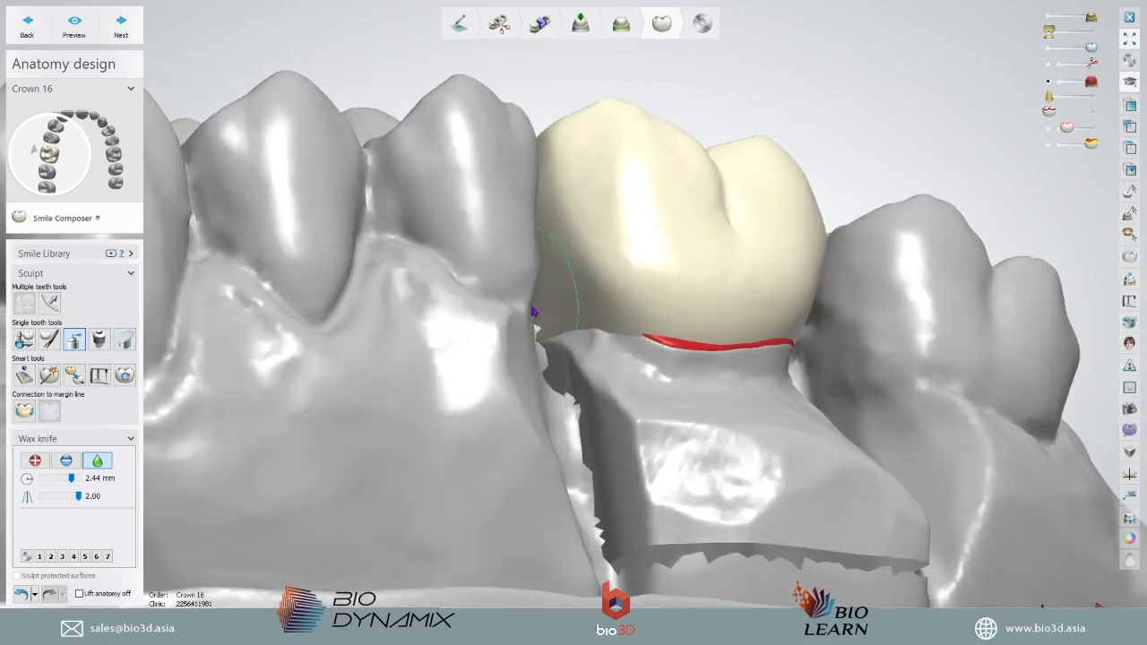
pyautogui.moveTo(537, 313)
pyautogui.mouseDown(button='right')
pyautogui.moveTo(768, 323)
pyautogui.moveTo(775, 357)
pyautogui.mouseUp(button='right')
pyautogui.moveTo(776, 356)
pyautogui.mouseDown()
pyautogui.moveTo(774, 375)
pyautogui.moveTo(782, 296)
pyautogui.mouseUp()
pyautogui.moveTo(781, 296)
pyautogui.mouseDown(button='right')
pyautogui.moveTo(865, 305)
pyautogui.moveTo(843, 313)
pyautogui.mouseUp(button='right')
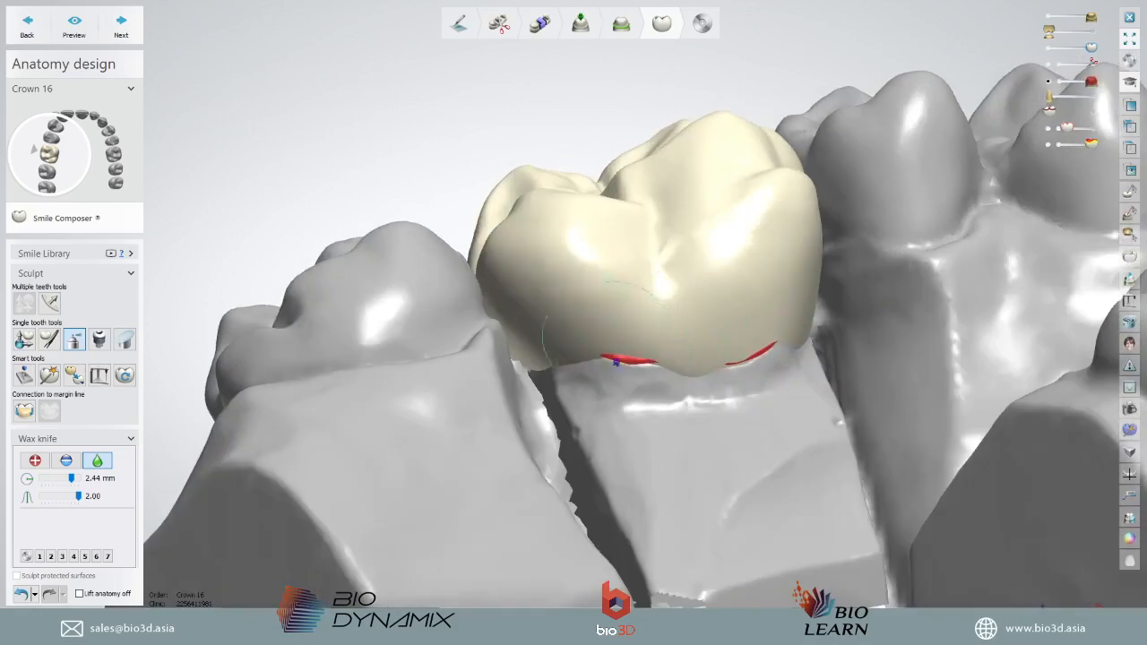
pyautogui.moveTo(752, 358); pyautogui.dragTo(805, 330)
# - Add wax over the exposed buccal margin of crown 16 with the wax knife at 3.00 mm radius and 55.0 µm
pyautogui.click(34, 462)
pyautogui.scroll(3, 604, 379)
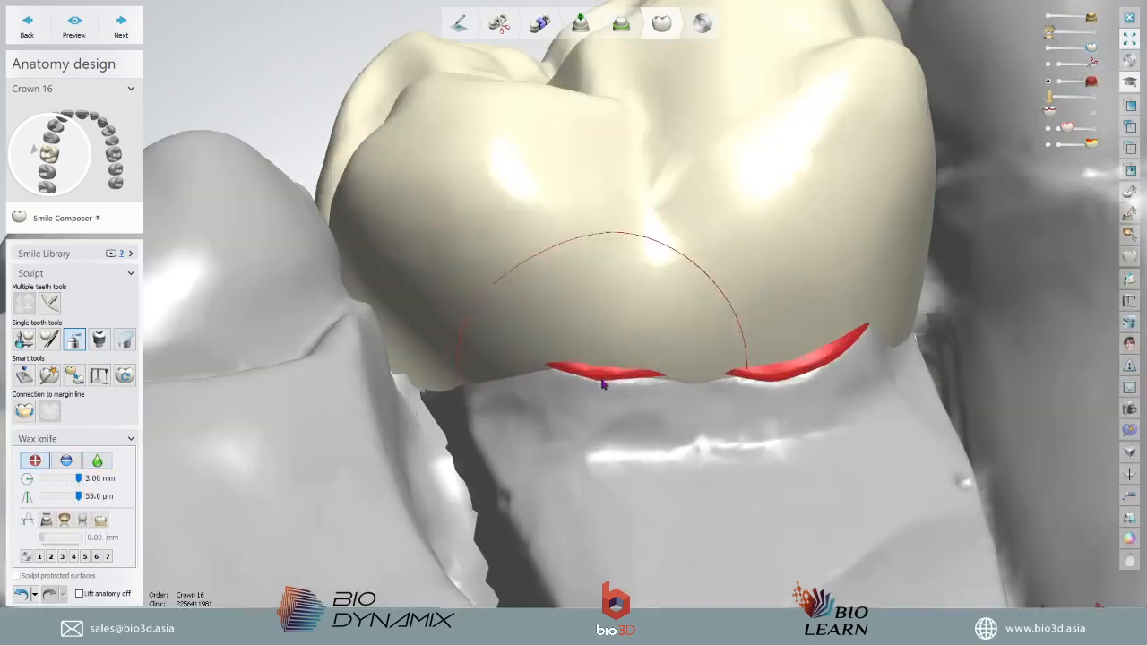
pyautogui.moveTo(847, 357); pyautogui.dragTo(836, 350)
# - Show the antagonist to examine the bite of crown 16 from the buccal side, and hide it again
pyautogui.scroll(-3, 788, 348)
pyautogui.moveTo(763, 343)
pyautogui.mouseDown(button='right')
pyautogui.moveTo(827, 331)
pyautogui.moveTo(689, 309)
pyautogui.mouseUp(button='right')
pyautogui.scroll(-5, 707, 123)
pyautogui.moveTo(755, 147); pyautogui.dragTo(854, 266, button='right')
pyautogui.click(1080, 32)
pyautogui.scroll(-3, 909, 236)
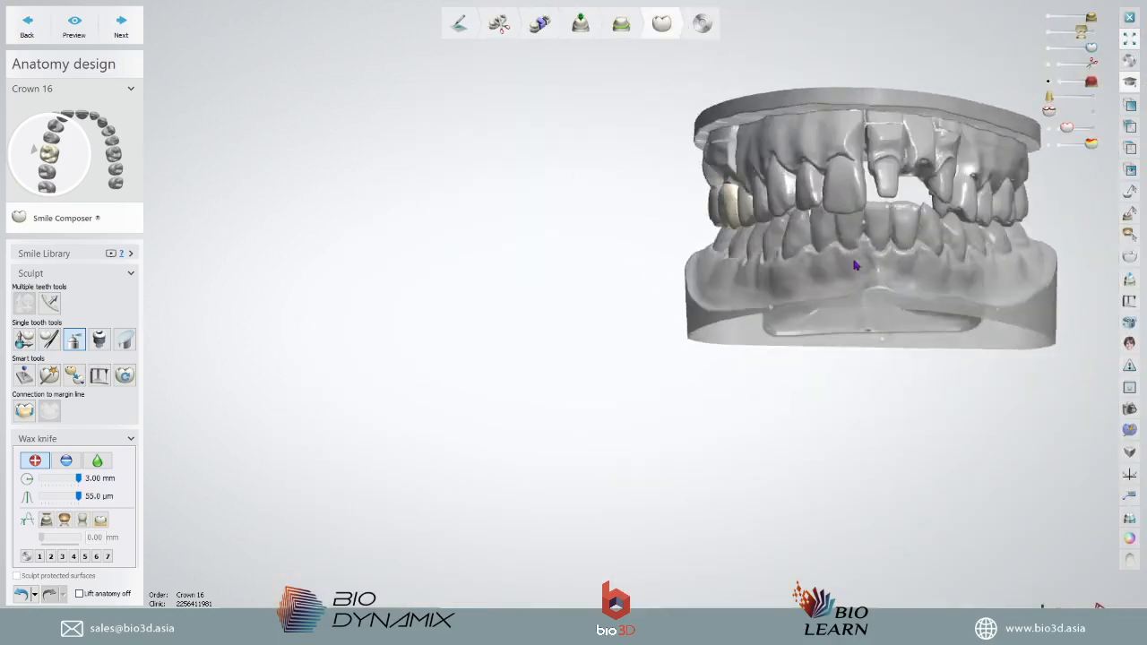
pyautogui.scroll(4, 797, 235)
pyautogui.moveTo(717, 268); pyautogui.dragTo(828, 277, button='right')
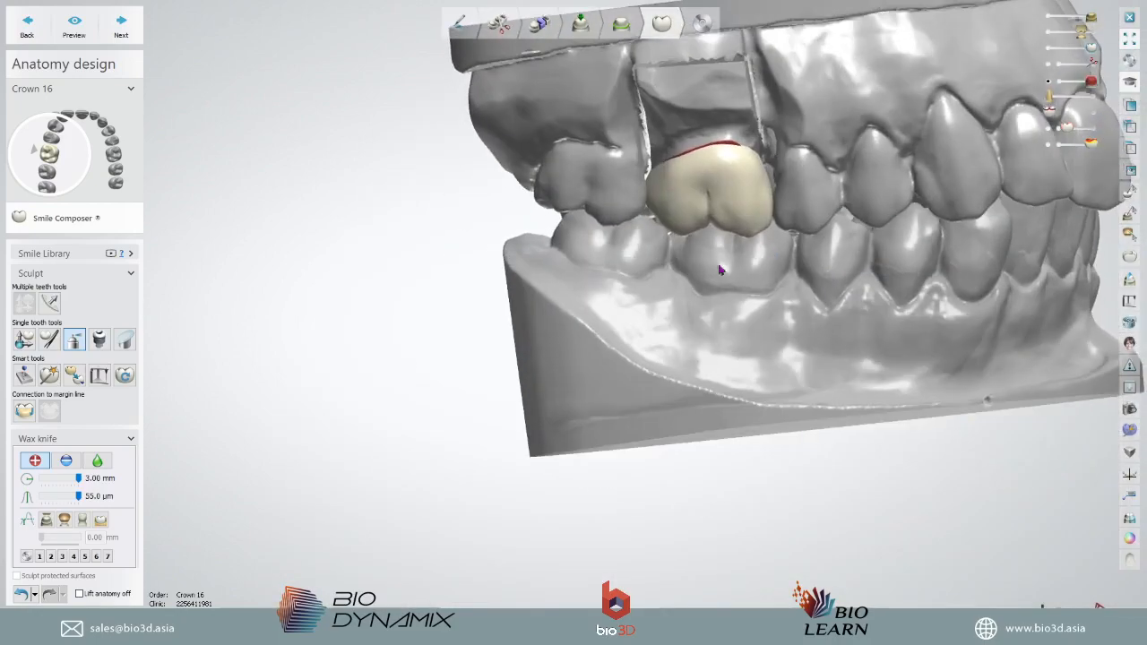
pyautogui.moveTo(720, 270); pyautogui.dragTo(719, 231, button='right')
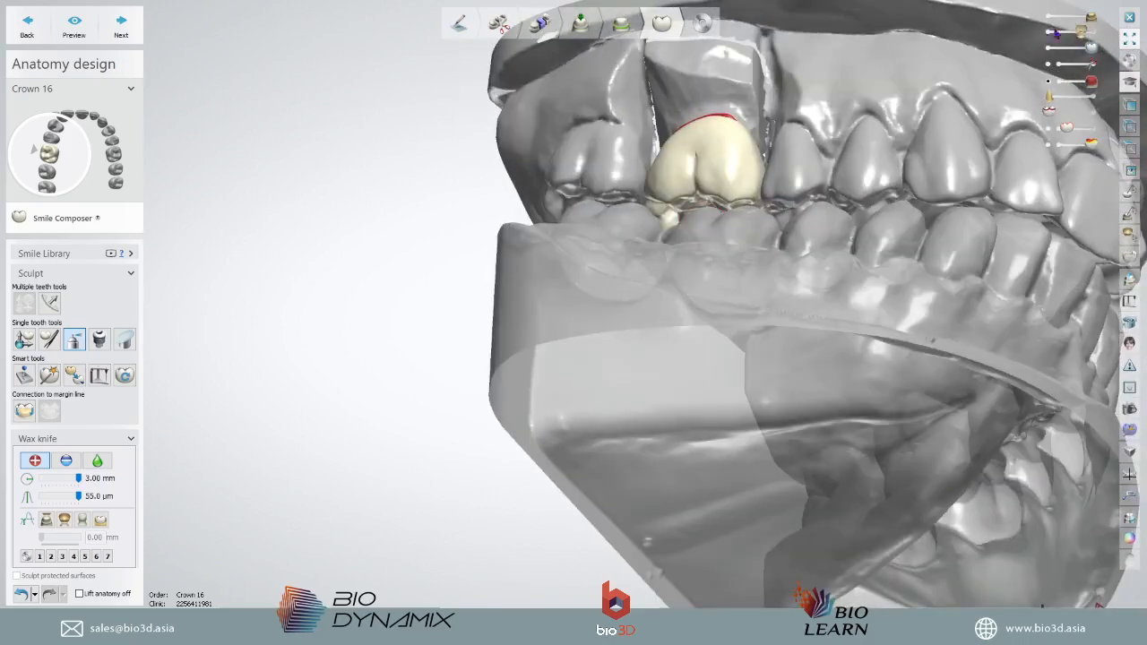
pyautogui.click(1054, 32)
# - Raise the distal marginal ridge of crown 16 towards the neighbouring molar with a 2.17 mm individual morphing radius
pyautogui.moveTo(788, 296); pyautogui.dragTo(712, 154, button='right')
pyautogui.scroll(5, 720, 159)
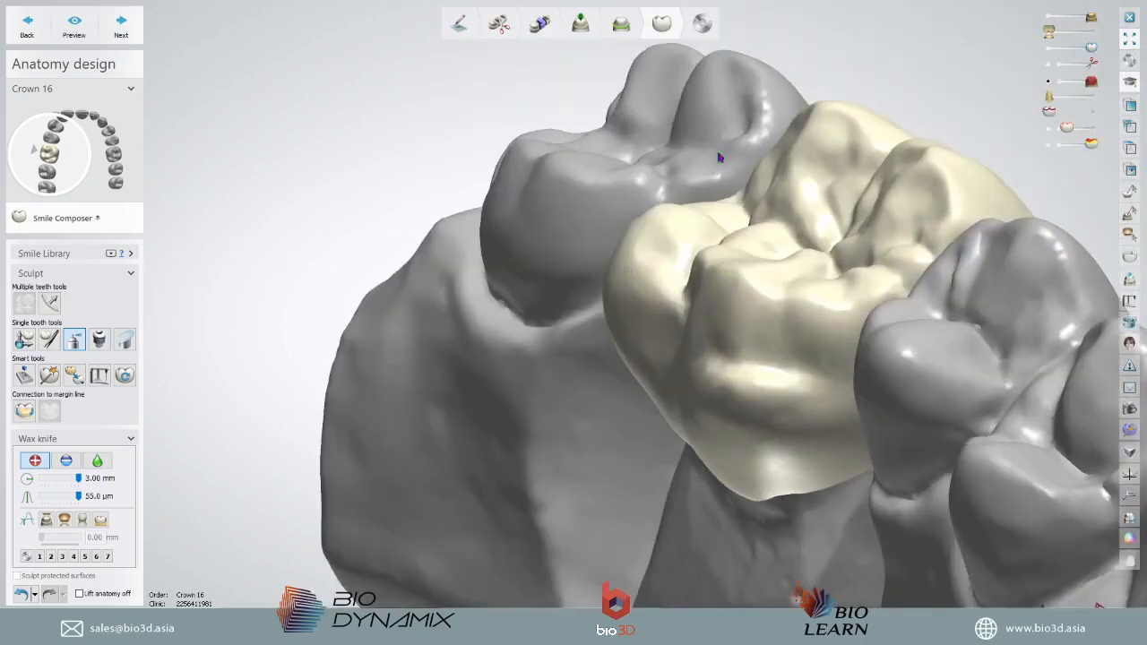
pyautogui.click(50, 339)
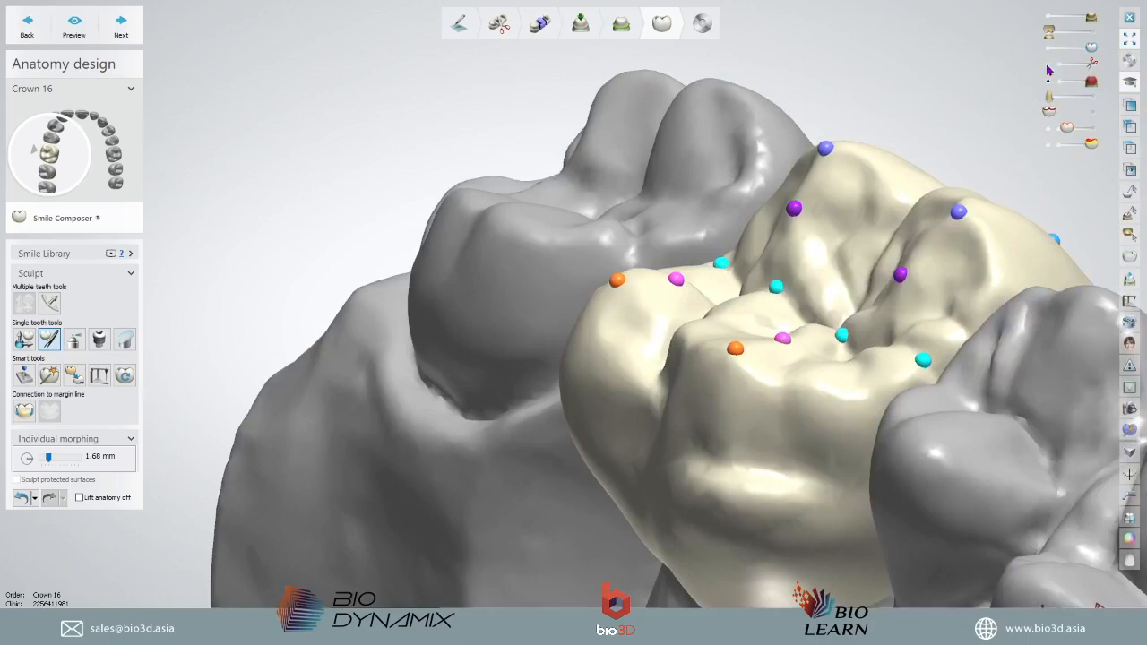
pyautogui.moveTo(717, 252); pyautogui.dragTo(727, 277, button='right')
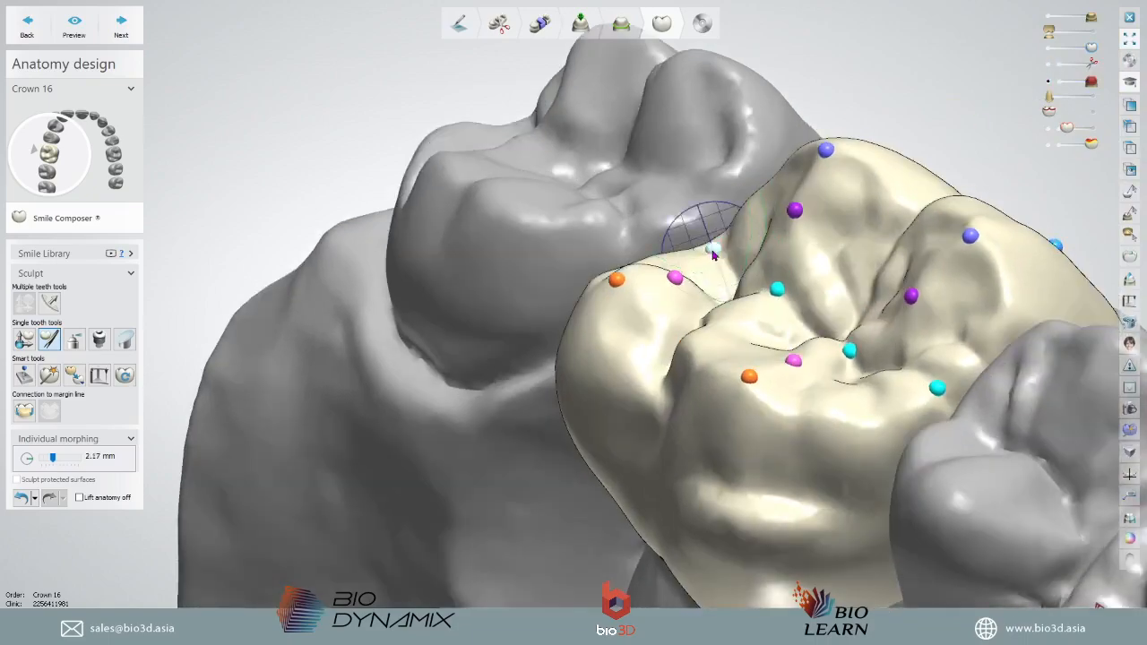
pyautogui.moveTo(713, 255); pyautogui.dragTo(701, 215)
# - Show the antagonist and adapt crown 16 to it with a desired distance of 0.00 mm
pyautogui.scroll(-5, 702, 215)
pyautogui.moveTo(702, 216); pyautogui.dragTo(747, 408, button='right')
pyautogui.scroll(-1, 747, 409)
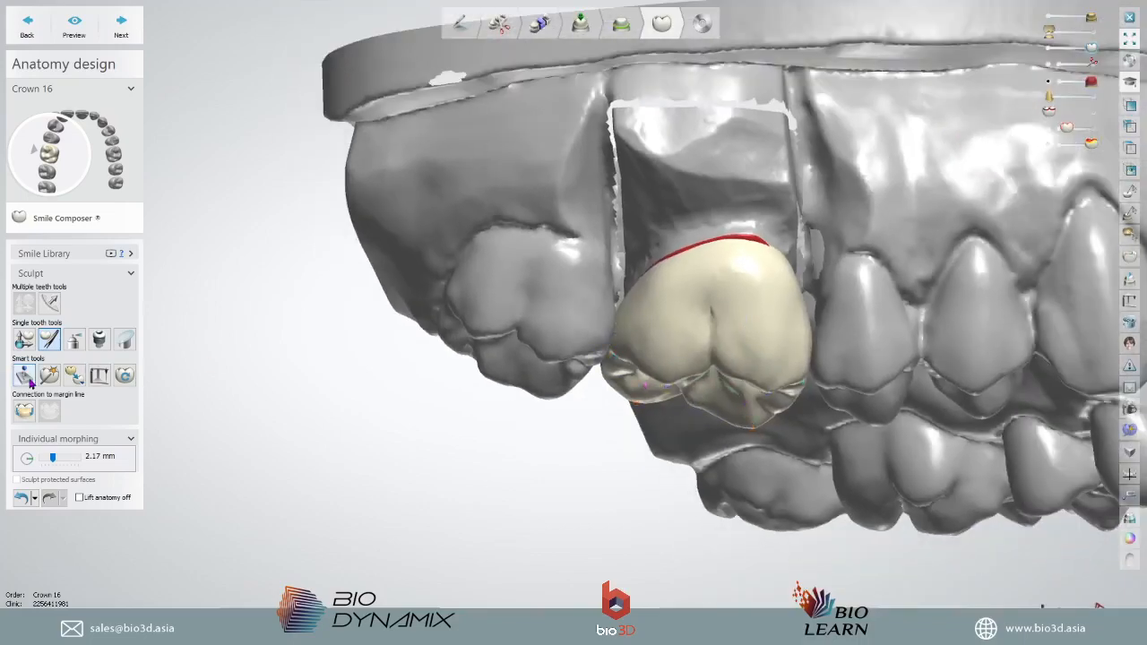
pyautogui.moveTo(382, 333); pyautogui.dragTo(453, 394, button='right')
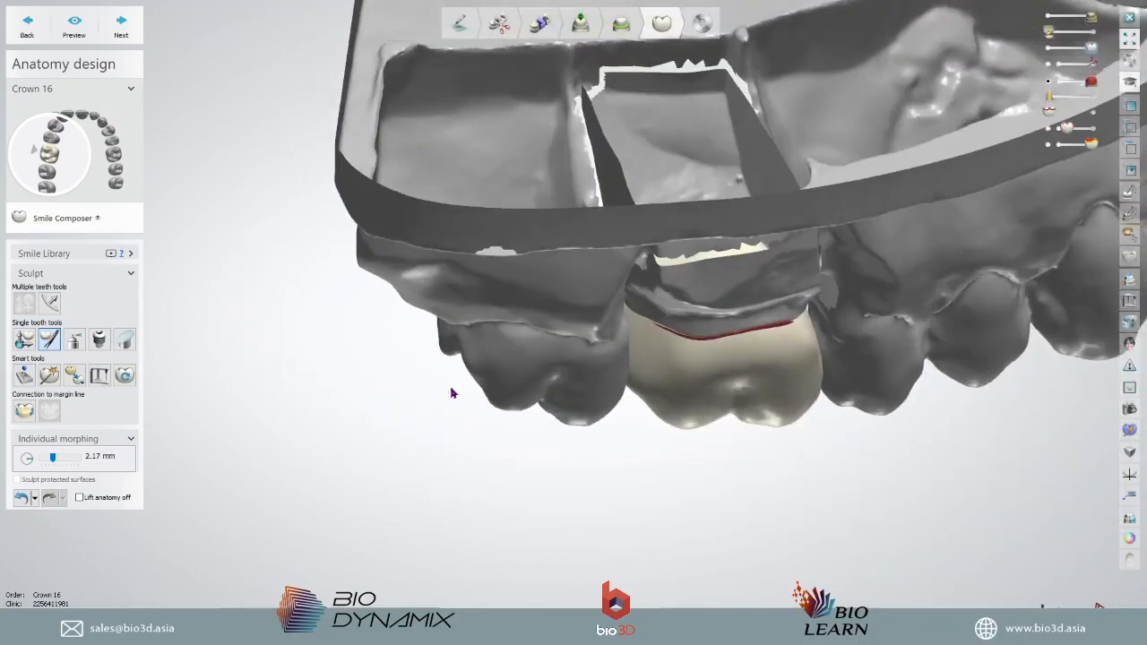
pyautogui.click(24, 375)
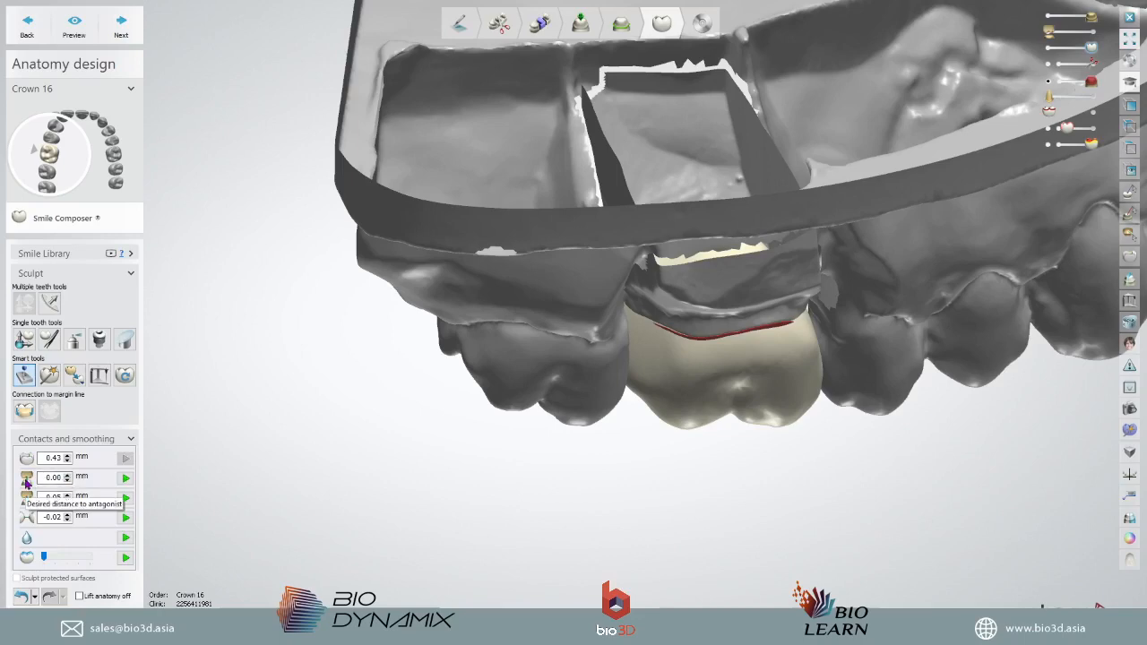
pyautogui.click(1049, 32)
pyautogui.moveTo(1060, 87); pyautogui.dragTo(900, 212, button='right')
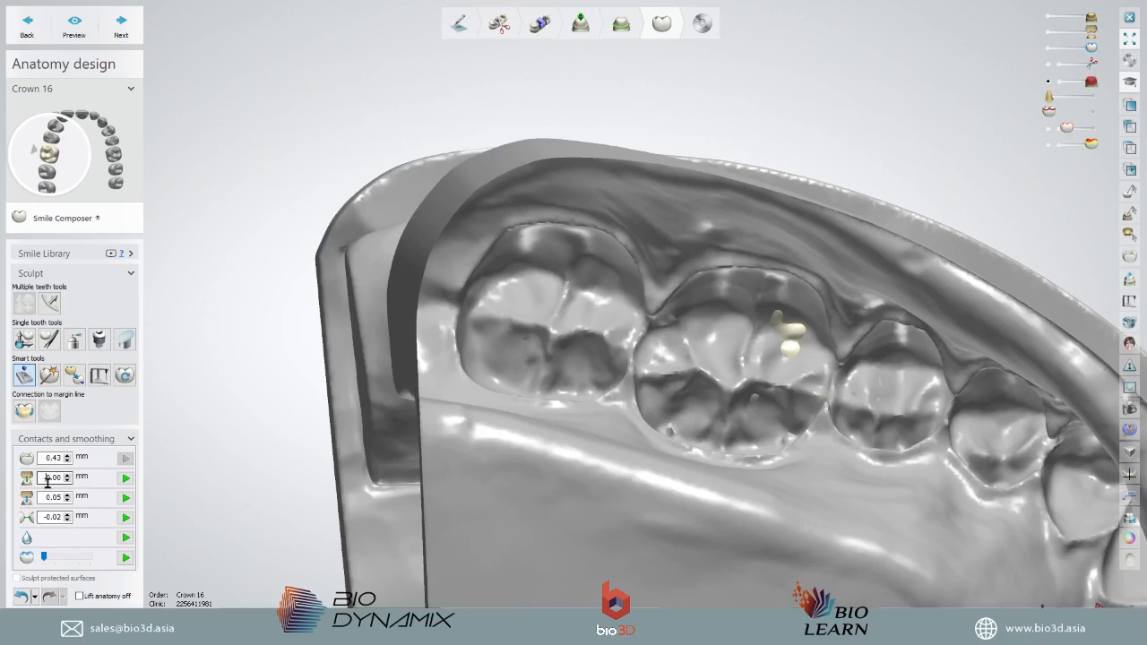
pyautogui.doubleClick(47, 481)
pyautogui.click(126, 481)
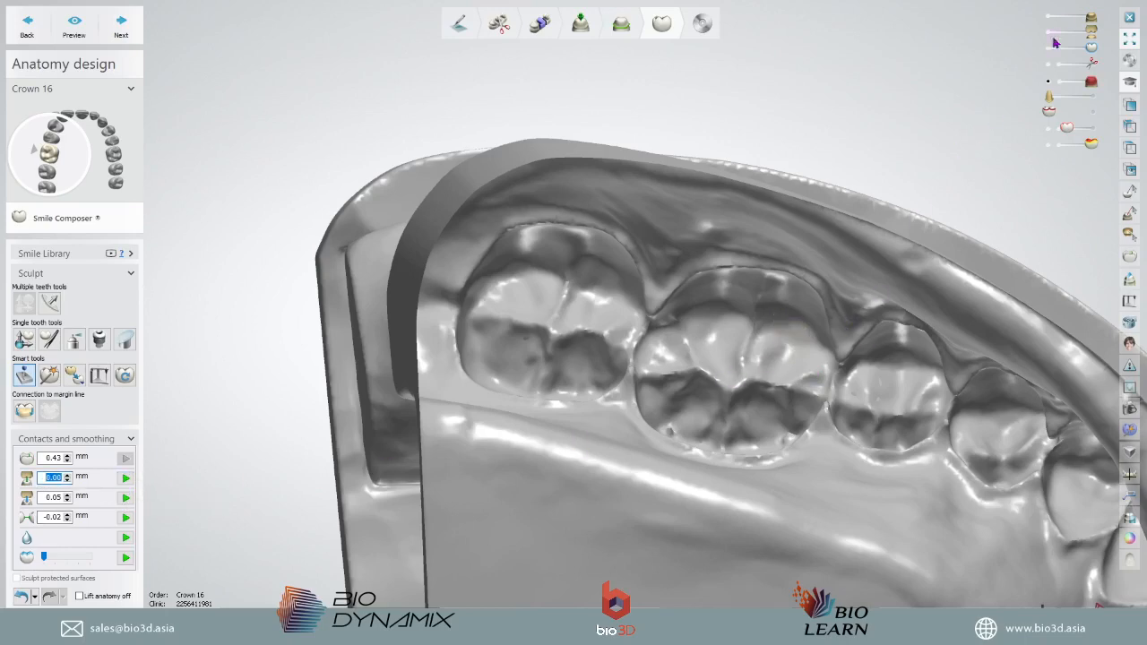
# - Examine the adapted crown 16 against the antagonist from several angles, and hide the antagonist
pyautogui.click(1047, 32)
pyautogui.moveTo(811, 385); pyautogui.dragTo(897, 272, button='right')
pyautogui.click(1089, 33)
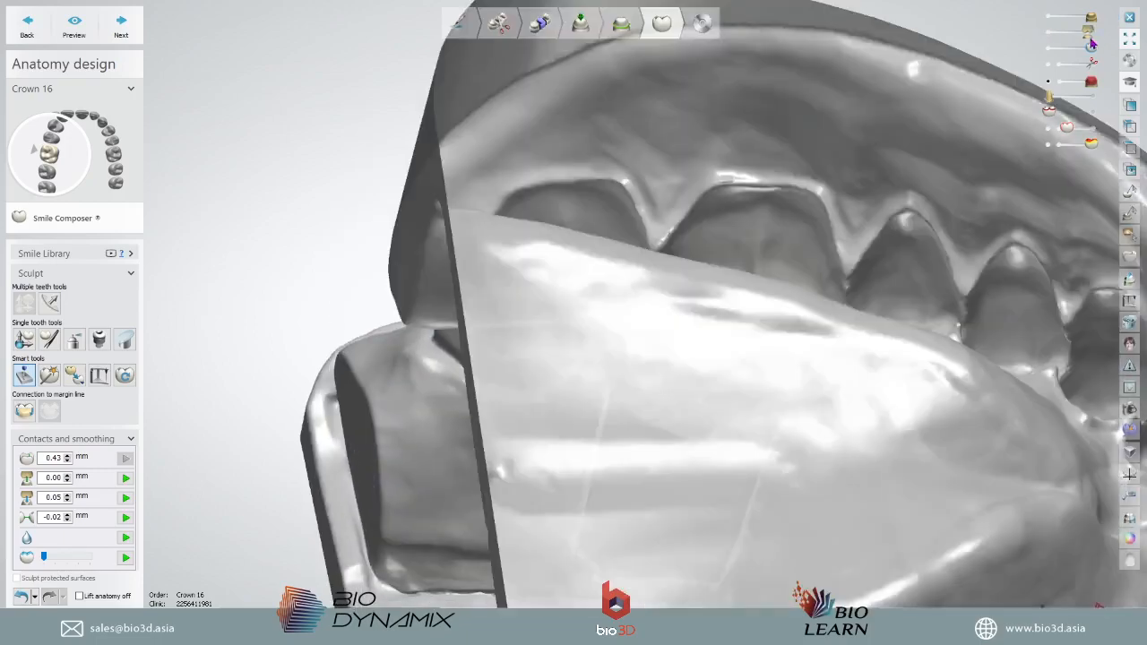
pyautogui.moveTo(704, 289); pyautogui.dragTo(825, 276, button='right')
pyautogui.scroll(5, 689, 415)
pyautogui.moveTo(1090, 33); pyautogui.dragTo(1047, 33)
# - Examine the occlusal surface of crown 16 and its contacts with the neighbouring teeth
pyautogui.scroll(-5, 893, 248)
pyautogui.moveTo(905, 287); pyautogui.dragTo(788, 342, button='right')
pyautogui.scroll(3, 788, 342)
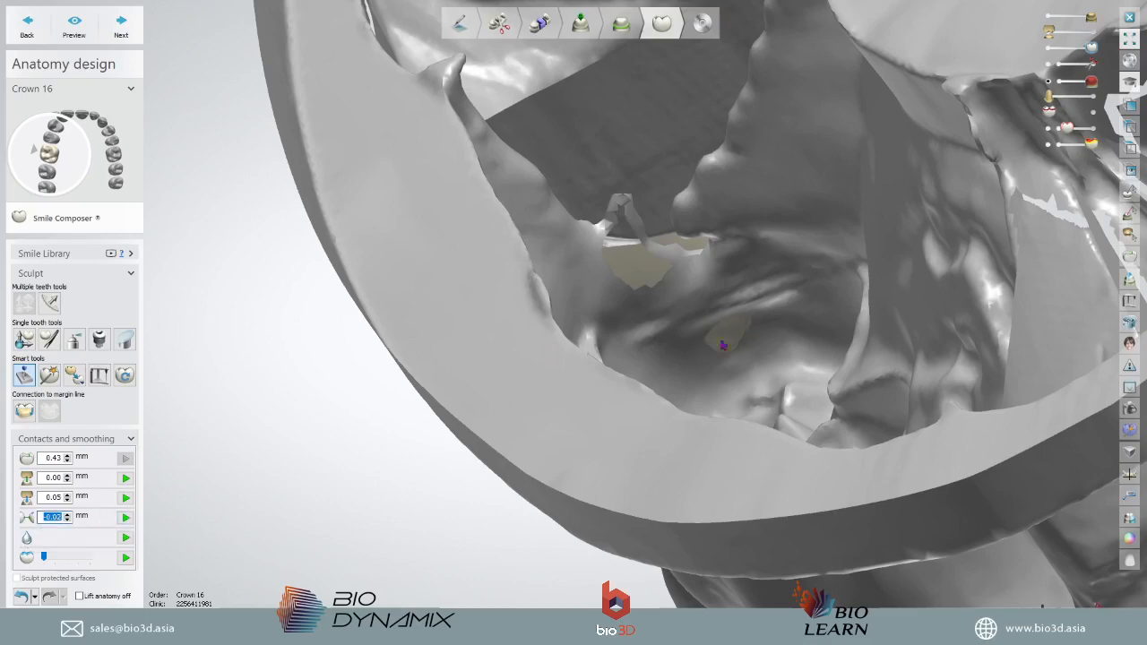
pyautogui.moveTo(703, 294); pyautogui.dragTo(643, 333, button='right')
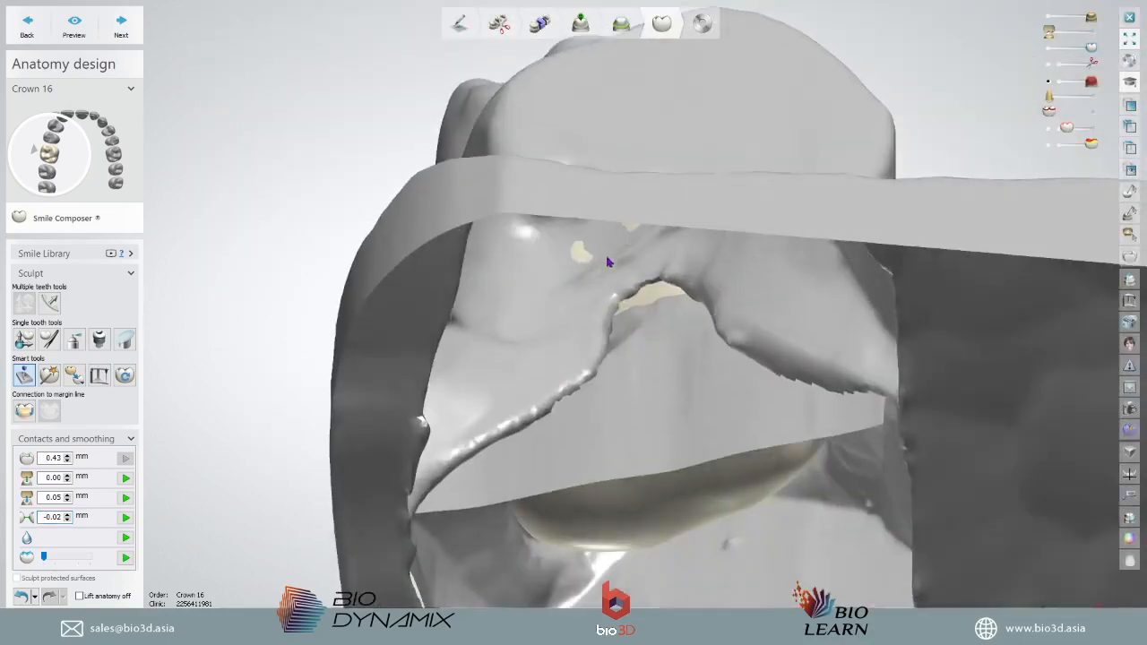
pyautogui.scroll(-3, 728, 313)
pyautogui.moveTo(608, 264); pyautogui.dragTo(693, 345, button='right')
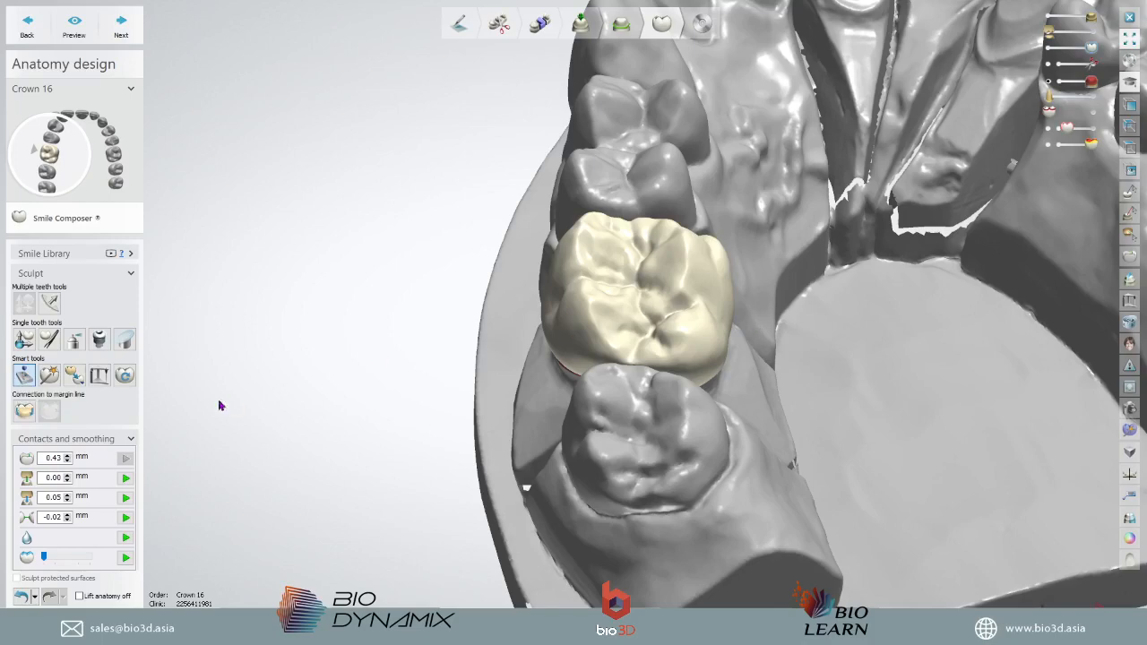
pyautogui.moveTo(789, 264); pyautogui.dragTo(715, 327, button='right')
pyautogui.scroll(-5, 690, 320)
pyautogui.scroll(5, 650, 359)
pyautogui.moveTo(657, 361); pyautogui.dragTo(626, 401, button='right')
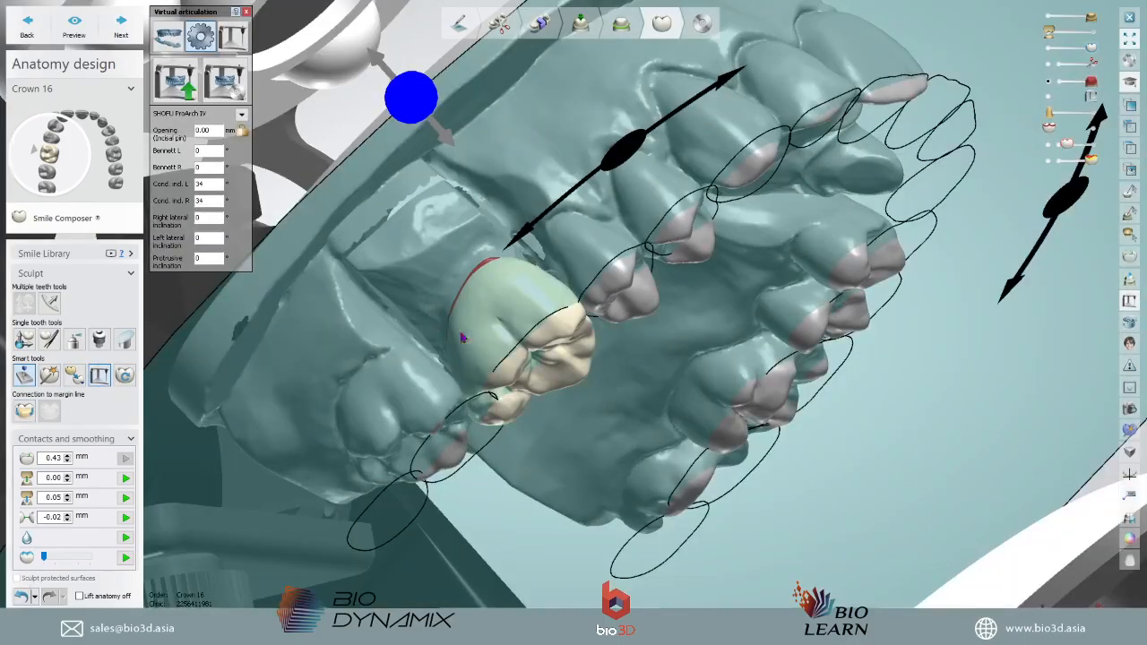
# - Hide the articulator model in the virtual articulation set-up, leaving the occlusal plane and jaw models displayed
pyautogui.scroll(-5, 464, 338)
pyautogui.moveTo(631, 335); pyautogui.dragTo(953, 134, button='right')
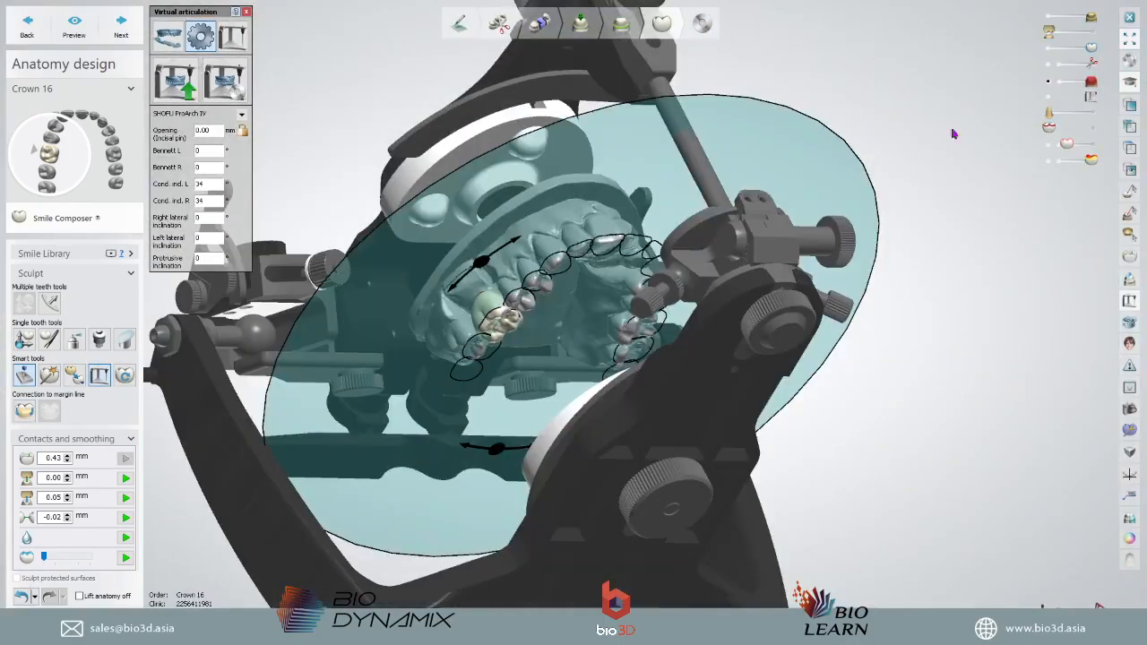
pyautogui.click(1048, 100)
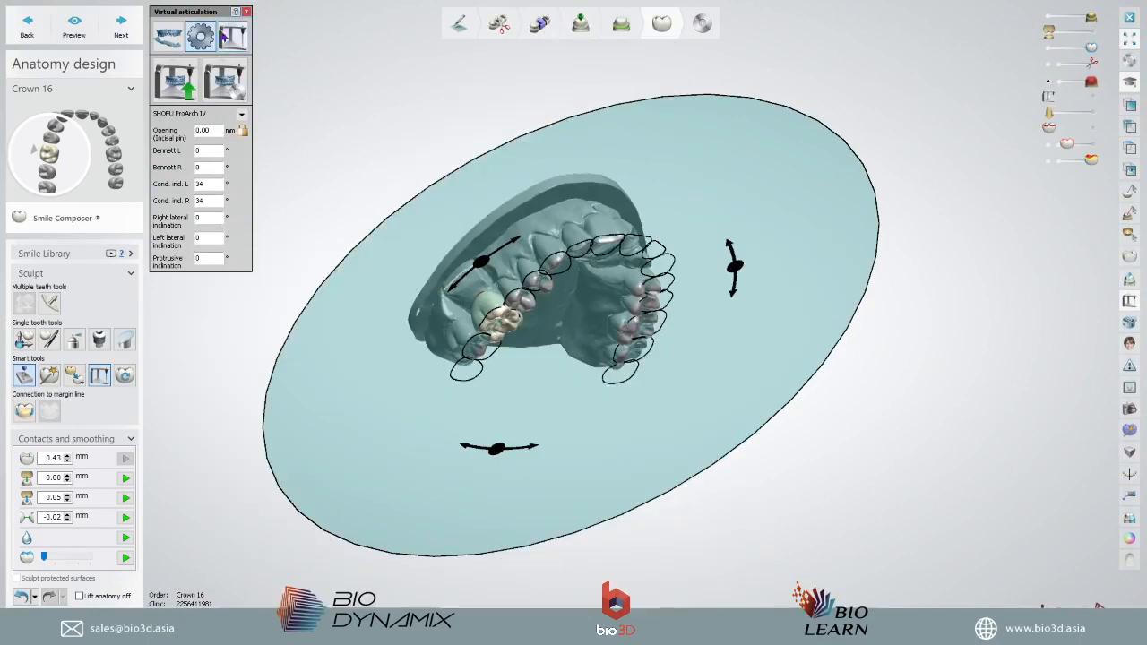
# - Run the articulator movement with contacts recorded, and show the antagonist to view the contacts on both jaws
pyautogui.moveTo(586, 346); pyautogui.dragTo(618, 374, button='right')
pyautogui.scroll(5, 517, 364)
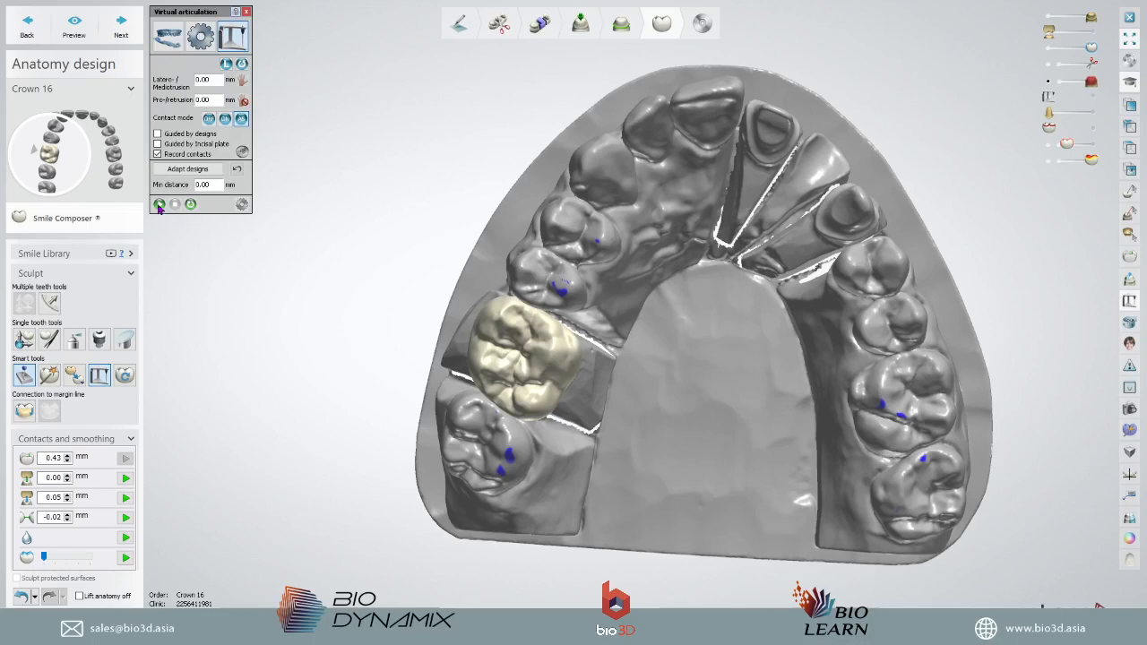
pyautogui.click(159, 204)
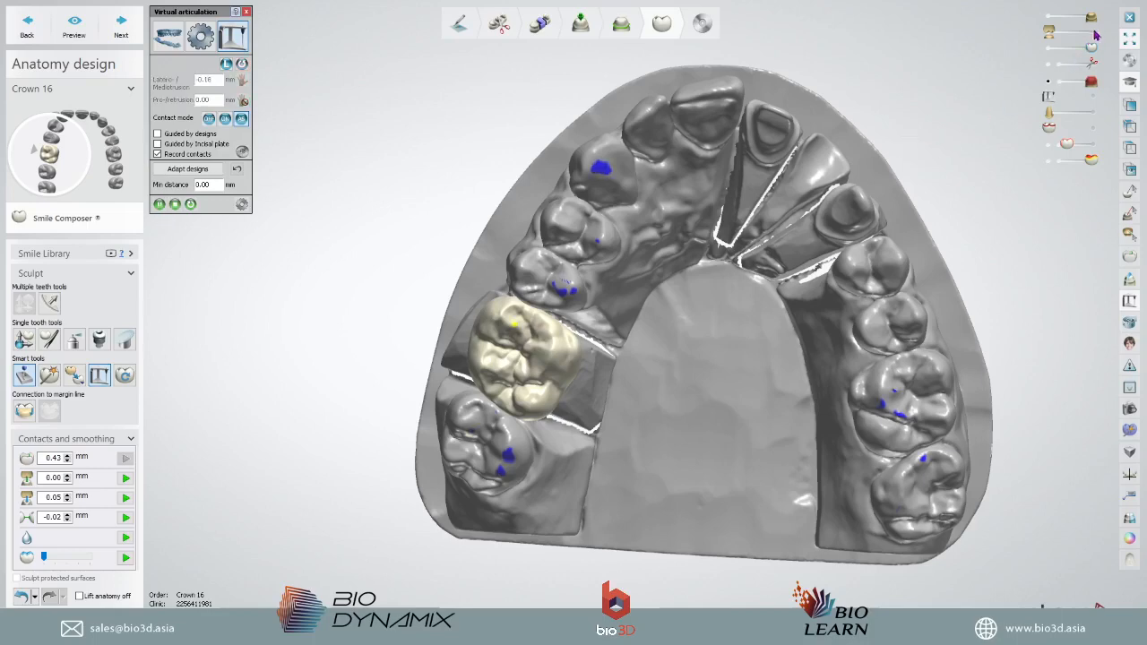
pyautogui.click(1093, 31)
pyautogui.moveTo(870, 209); pyautogui.dragTo(848, 202, button='right')
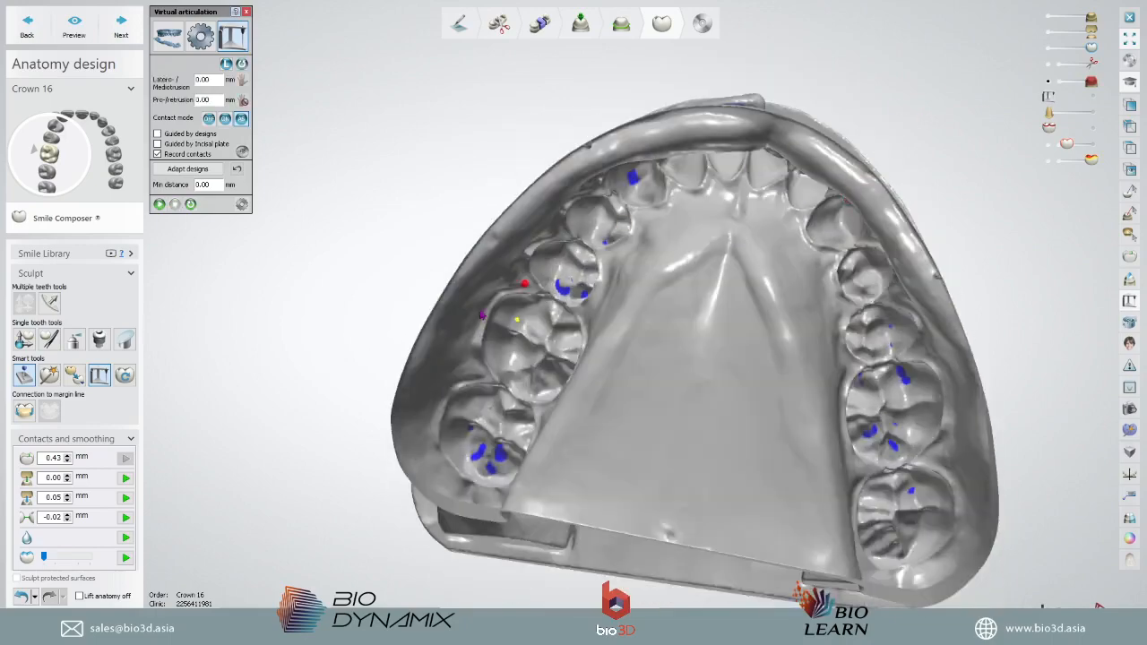
# - Hide the antagonist and adapt the crown 16 design to the recorded articulation contacts with a minimum distance of 0.00 mm
pyautogui.click(1048, 33)
pyautogui.scroll(3, 529, 343)
pyautogui.moveTo(643, 408); pyautogui.dragTo(535, 355, button='right')
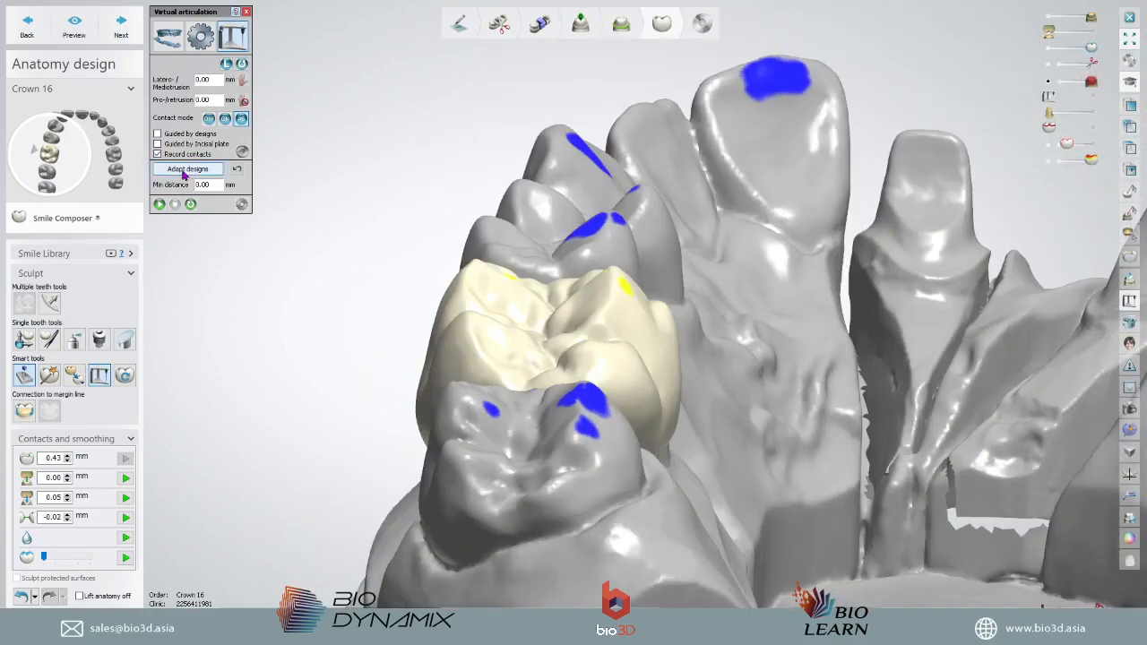
pyautogui.click(175, 170)
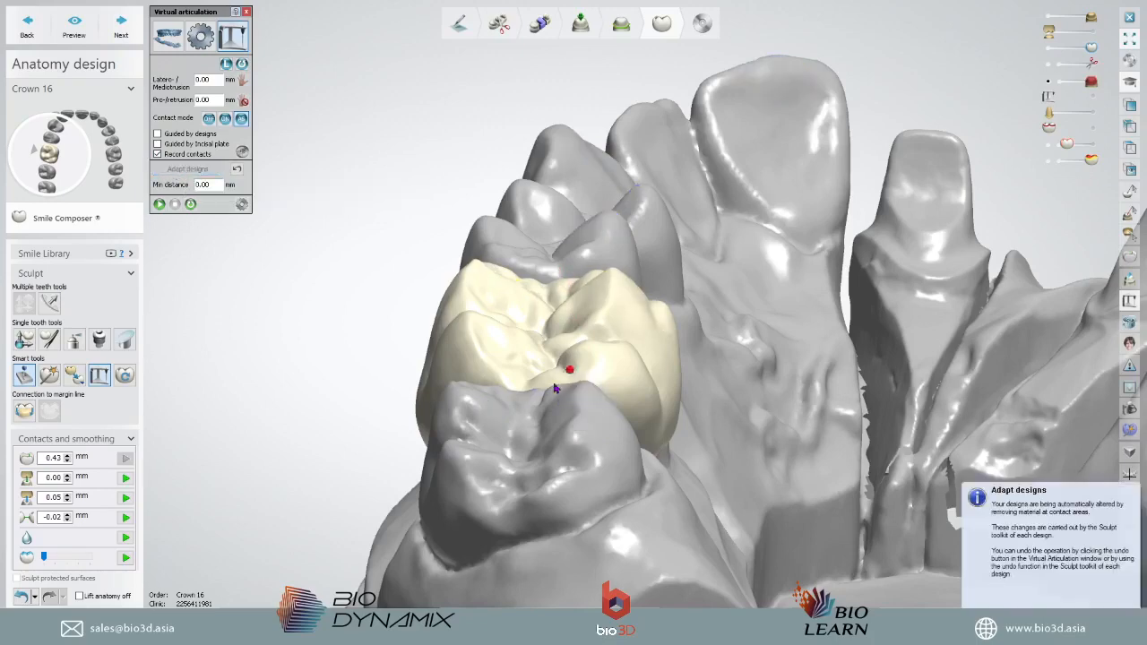
# - Rerun the articulator movement and check the contacts on the adapted crown and the antagonist, leaving the antagonist hidden
pyautogui.moveTo(568, 369); pyautogui.dragTo(549, 427, button='right')
pyautogui.scroll(-5, 445, 261)
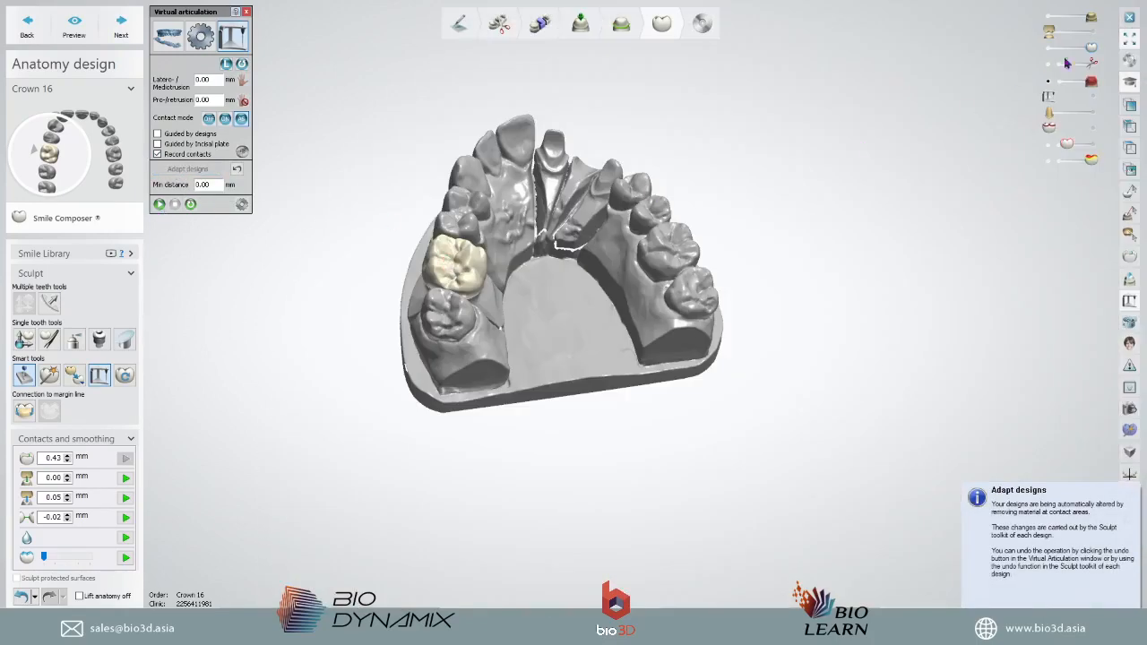
pyautogui.click(1086, 33)
pyautogui.scroll(5, 543, 239)
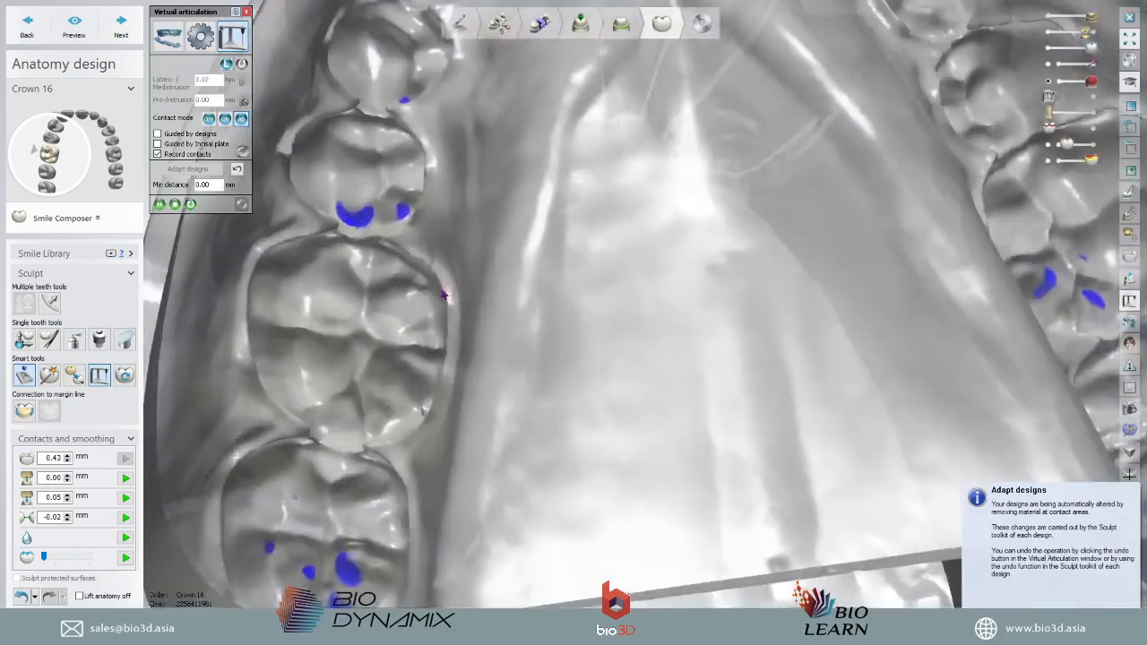
pyautogui.moveTo(444, 294); pyautogui.dragTo(481, 313, button='right')
pyautogui.click(1047, 32)
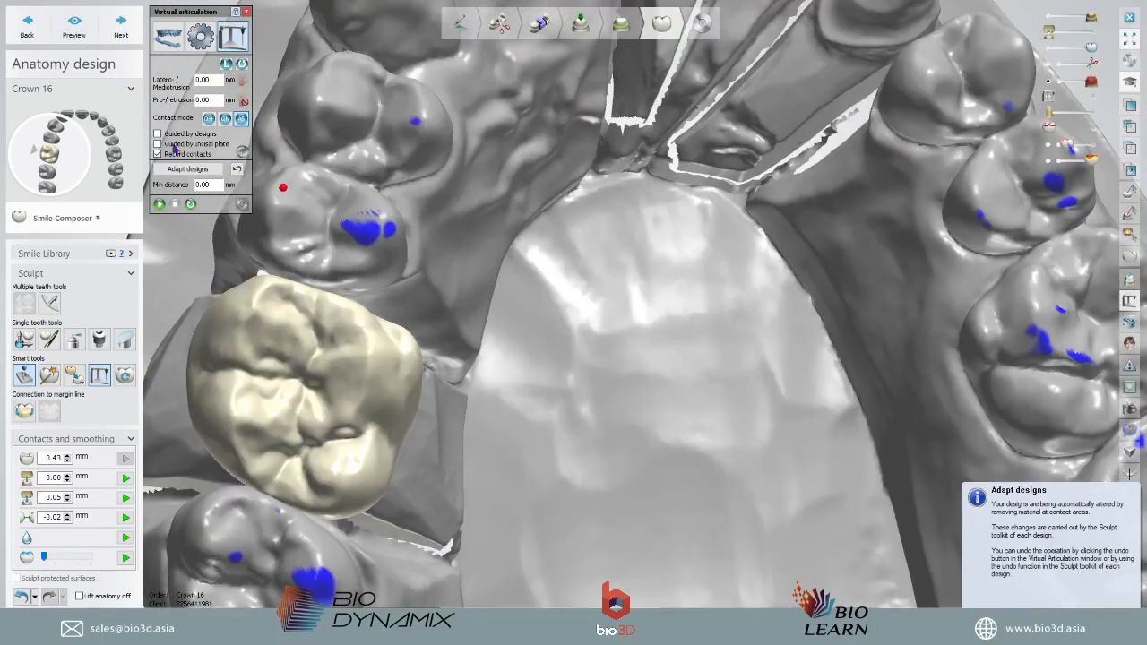
# - Set the articulation to be guided by designs and replay the movement to examine the contacts on crown 16
pyautogui.click(158, 134)
pyautogui.scroll(-5, 573, 330)
pyautogui.moveTo(631, 385); pyautogui.dragTo(618, 305, button='right')
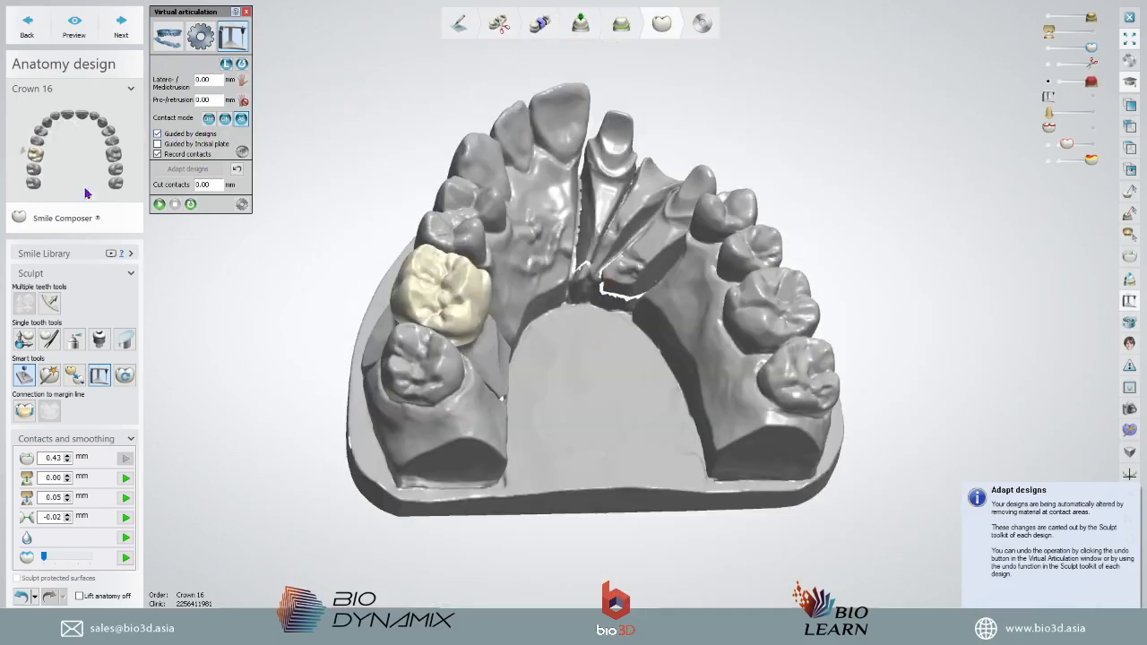
pyautogui.scroll(4, 513, 341)
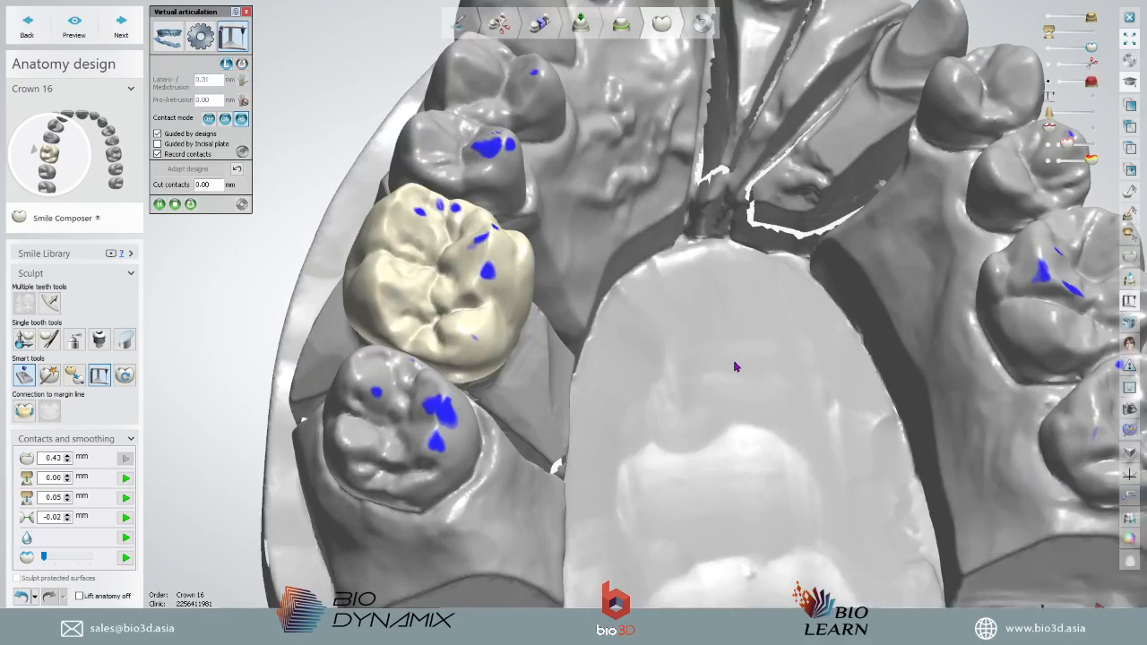
pyautogui.scroll(-4, 689, 323)
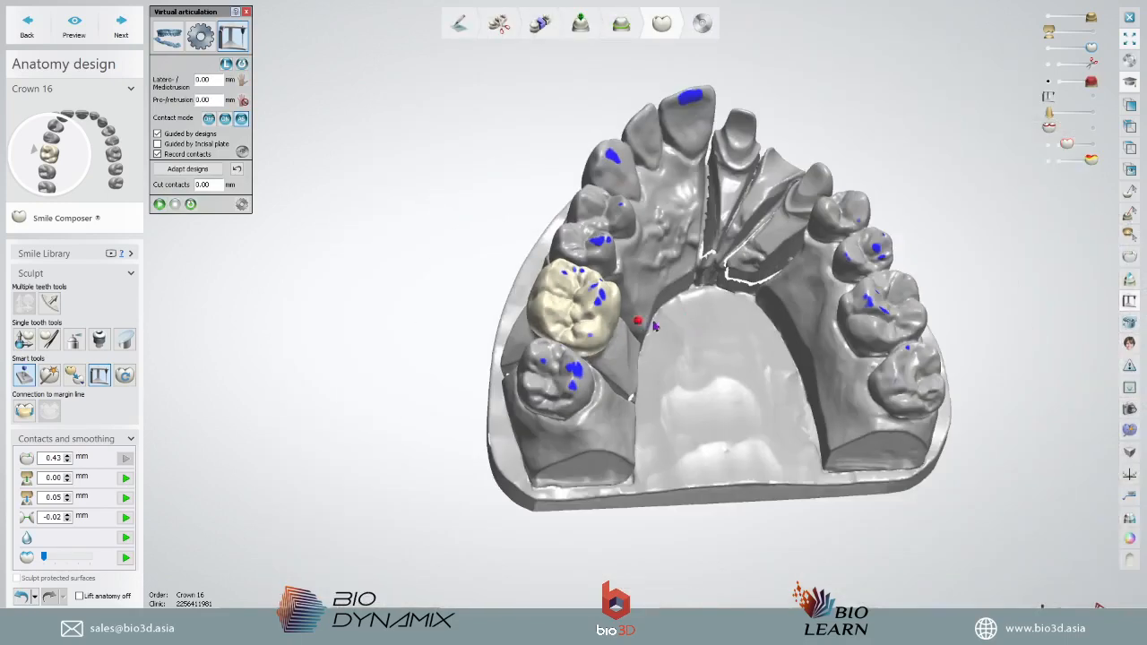
pyautogui.moveTo(757, 350); pyautogui.dragTo(711, 325, button='right')
pyautogui.scroll(4, 712, 326)
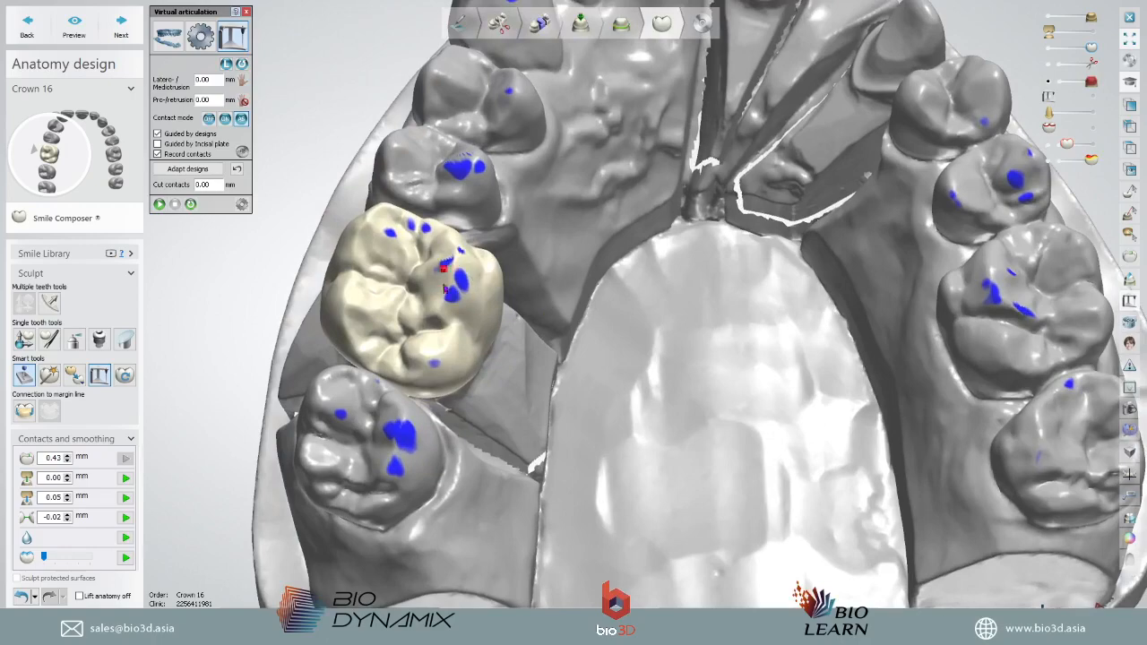
# - Show the antagonist and examine from the cheek side how crown 16 meets the opposing teeth
pyautogui.scroll(-3, 645, 295)
pyautogui.moveTo(645, 296); pyautogui.dragTo(680, 275, button='right')
pyautogui.click(1091, 31)
pyautogui.moveTo(678, 182); pyautogui.dragTo(501, 381, button='right')
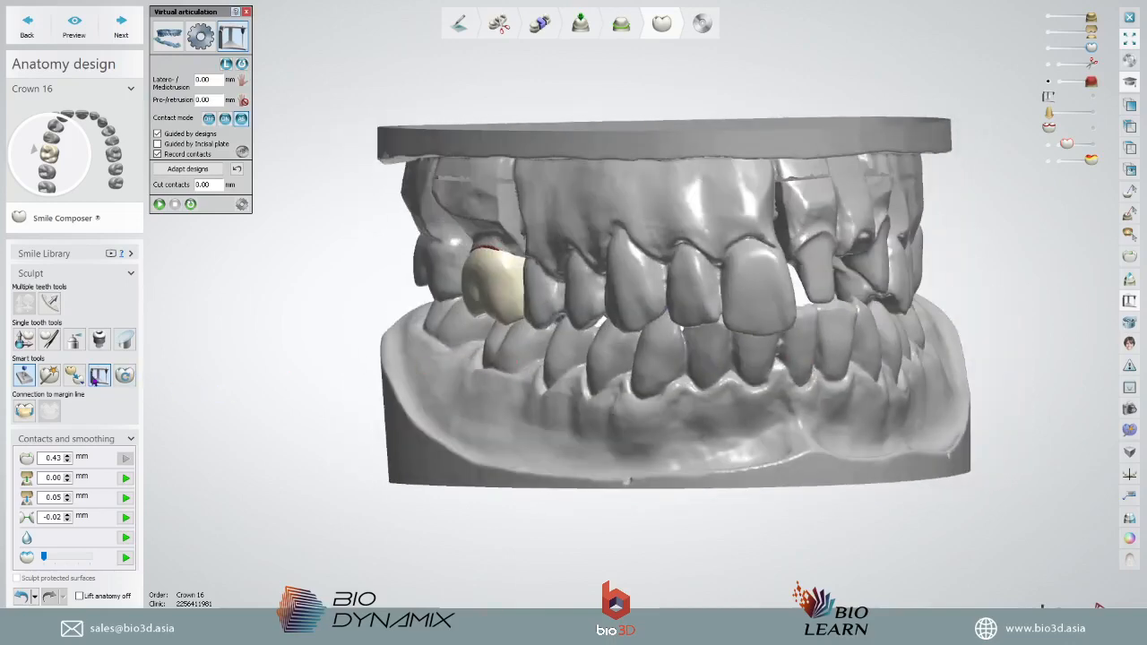
pyautogui.scroll(3, 509, 313)
pyautogui.moveTo(509, 313); pyautogui.dragTo(601, 318, button='right')
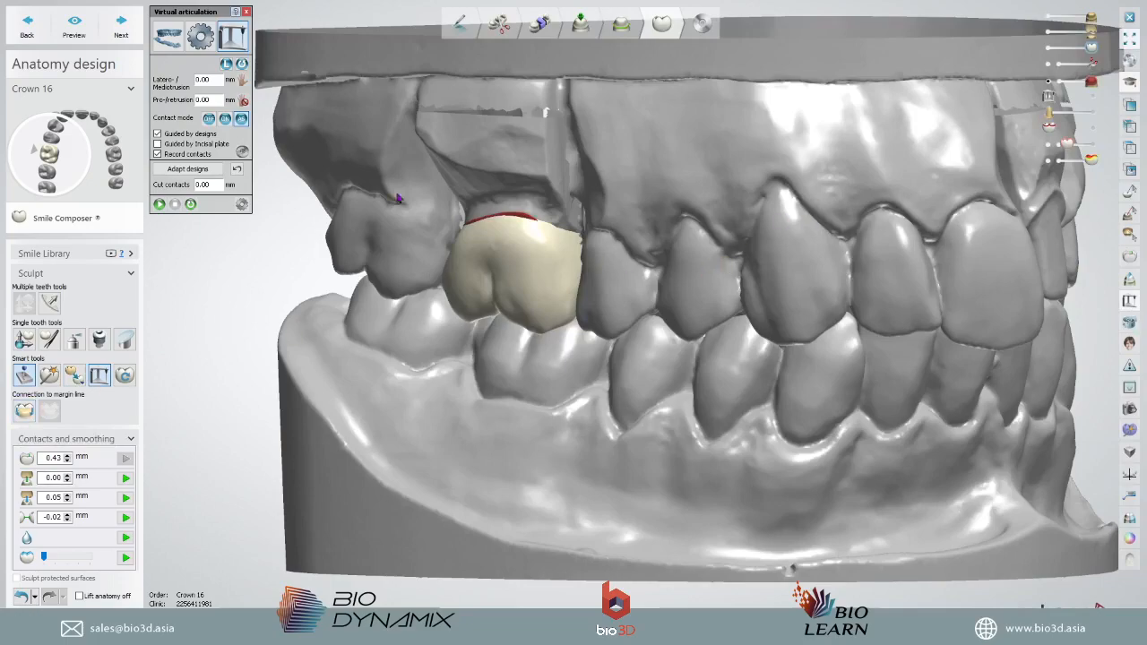
# - Close the virtual articulation and hide the antagonist
pyautogui.moveTo(567, 197); pyautogui.dragTo(736, 259, button='right')
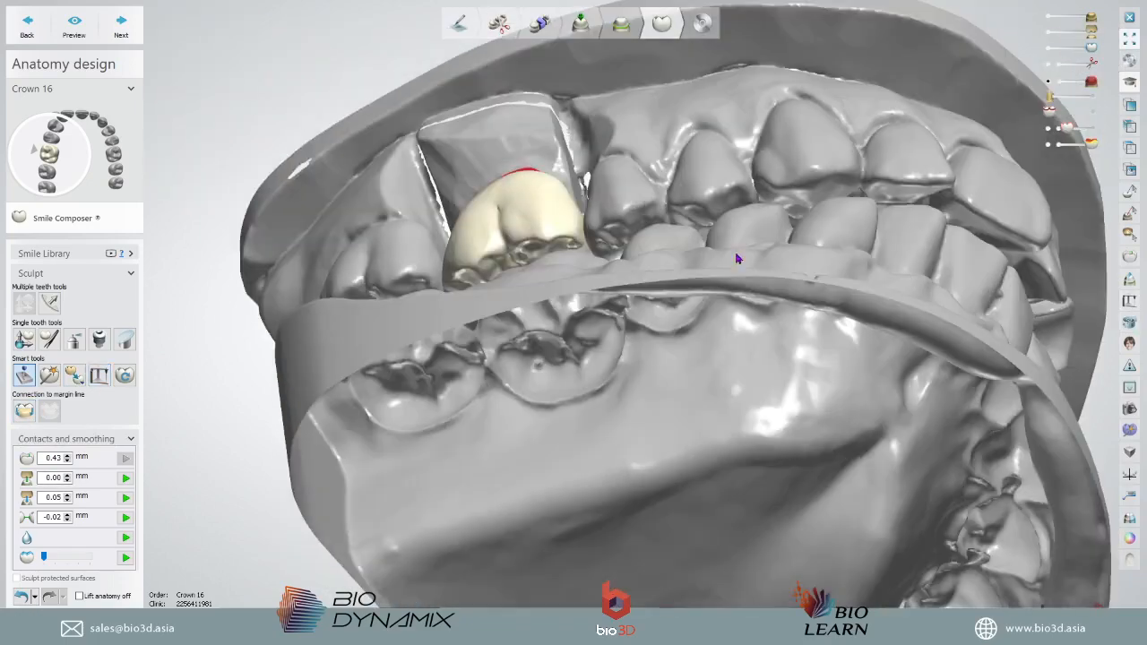
pyautogui.click(1049, 32)
pyautogui.moveTo(796, 326); pyautogui.dragTo(607, 322, button='right')
pyautogui.scroll(-3, 693, 333)
# - Connect crown 16 to the margin line with a 0.20 mm margin line offset, 55° offset angle and 0.10 mm extension offset
pyautogui.click(25, 411)
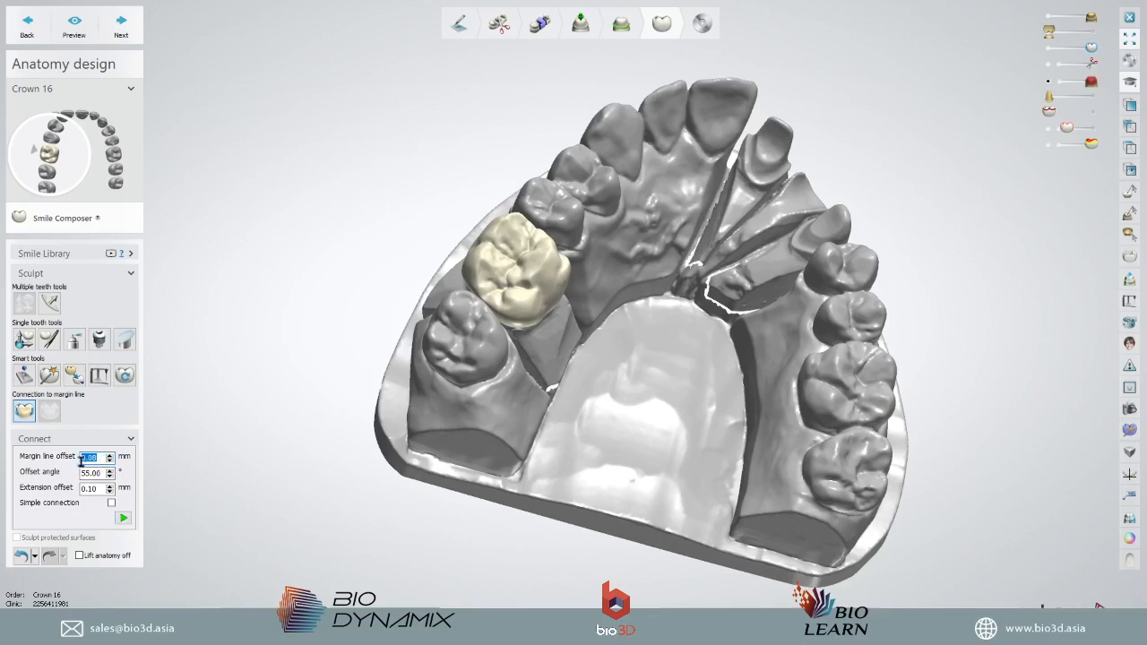
pyautogui.moveTo(419, 414); pyautogui.dragTo(451, 511, button='right')
pyautogui.scroll(3, 477, 367)
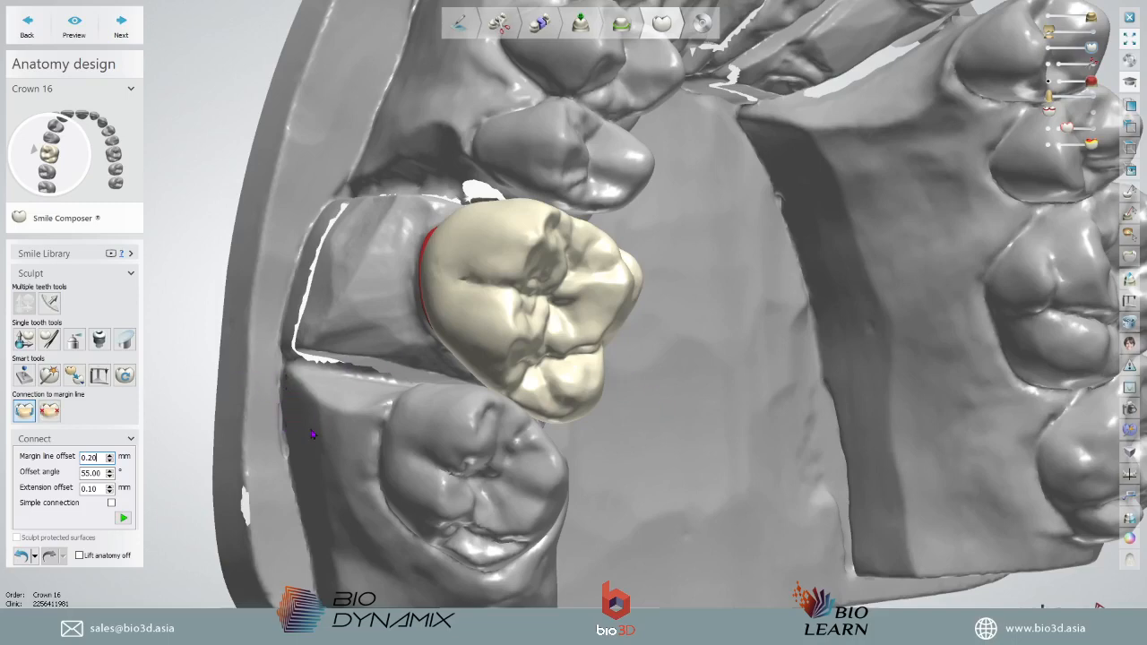
# - Examine the connected margin of crown 16 with the preparation model hidden, and again with the model shown
pyautogui.moveTo(315, 431); pyautogui.dragTo(425, 395, button='right')
pyautogui.click(1046, 16)
pyautogui.moveTo(525, 404); pyautogui.dragTo(624, 328, button='right')
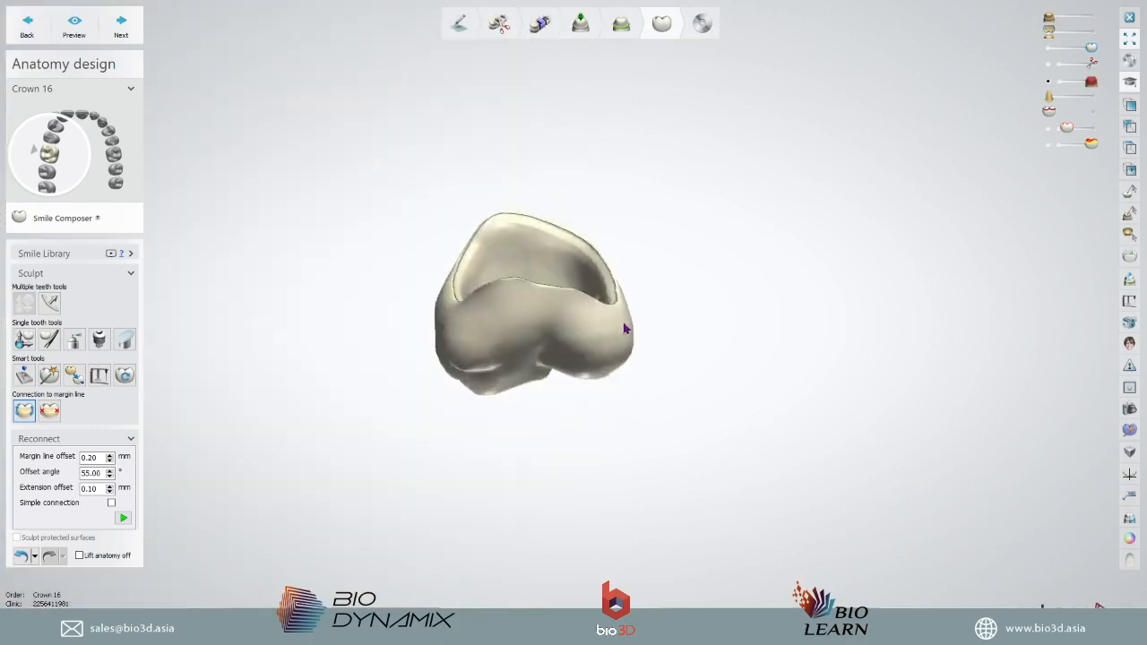
pyautogui.scroll(4, 529, 358)
pyautogui.moveTo(443, 389); pyautogui.dragTo(730, 432, button='right')
pyautogui.click(1093, 16)
pyautogui.scroll(-5, 863, 161)
pyautogui.moveTo(863, 162); pyautogui.dragTo(697, 227, button='right')
pyautogui.scroll(6, 697, 228)
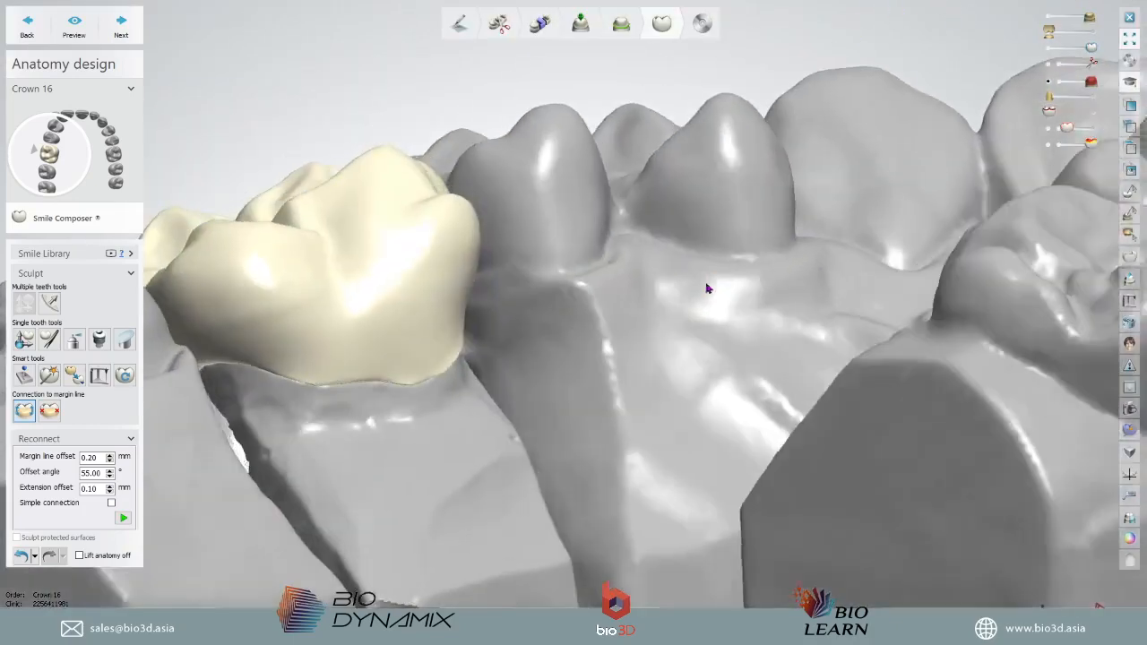
# - Smooth the crown surface just above the margin with the wax knife at 3.00 mm radius and strength 2.00
pyautogui.click(77, 343)
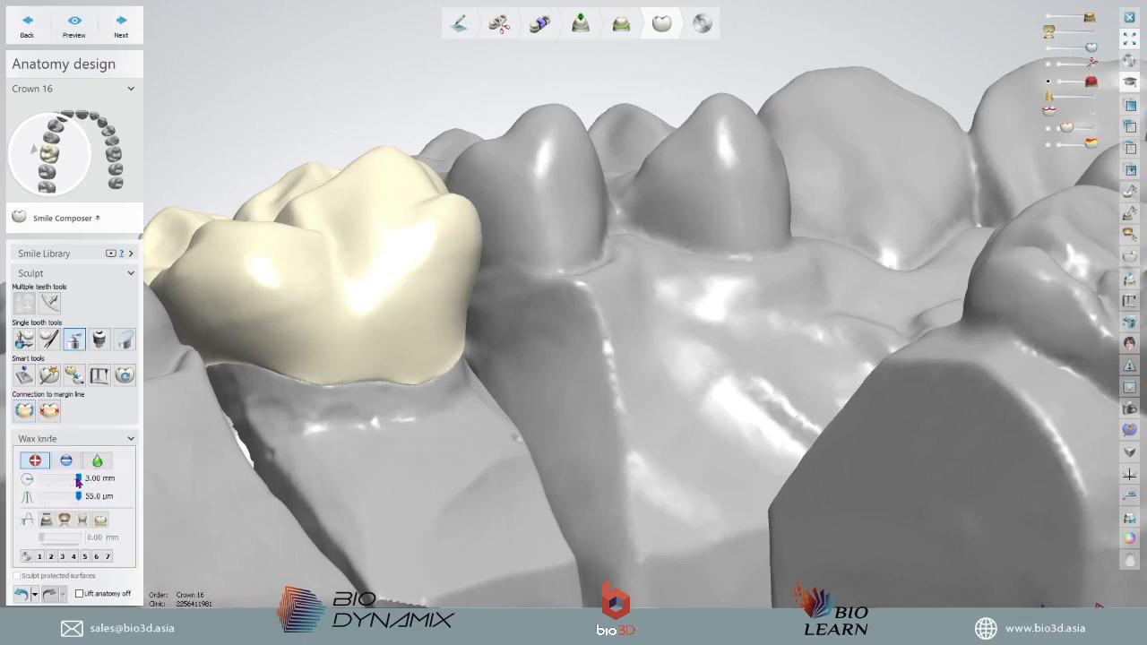
pyautogui.scroll(4, 453, 312)
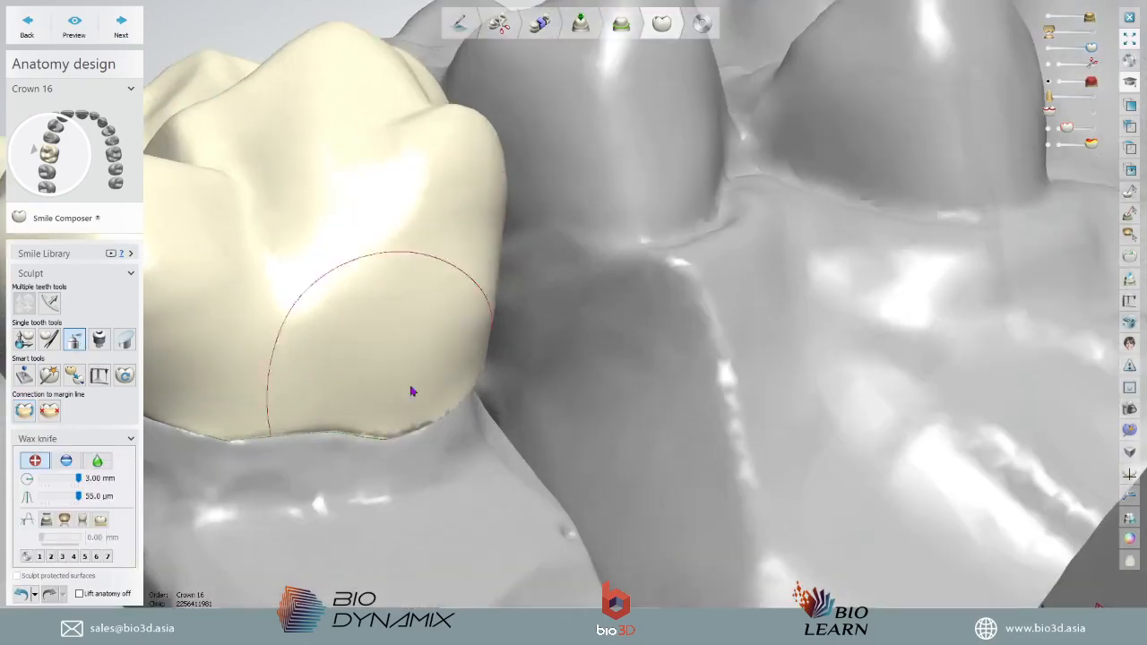
pyautogui.click(97, 459)
pyautogui.scroll(-3, 364, 407)
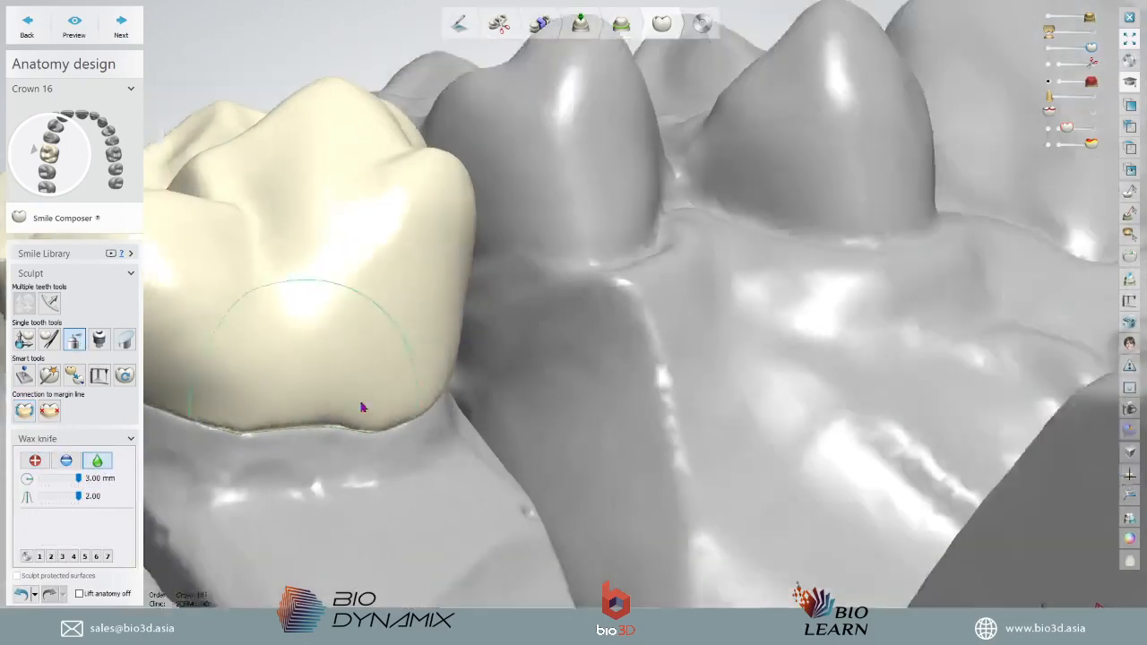
pyautogui.moveTo(364, 407); pyautogui.dragTo(529, 349, button='right')
pyautogui.moveTo(530, 349); pyautogui.dragTo(616, 303, button='middle')
pyautogui.moveTo(372, 388)
pyautogui.mouseDown()
pyautogui.moveTo(364, 369)
pyautogui.moveTo(412, 367)
pyautogui.mouseUp()
# - Examine the finished crown 16 and its shape within the whole upper arch from several angles
pyautogui.moveTo(537, 385)
pyautogui.mouseDown(button='right')
pyautogui.moveTo(564, 374)
pyautogui.moveTo(537, 392)
pyautogui.moveTo(599, 539)
pyautogui.moveTo(556, 435)
pyautogui.moveTo(625, 468)
pyautogui.moveTo(631, 430)
pyautogui.moveTo(622, 453)
pyautogui.moveTo(663, 448)
pyautogui.moveTo(672, 463)
pyautogui.mouseUp(button='right')
pyautogui.scroll(-4, 564, 374)
pyautogui.scroll(4, 625, 468)
pyautogui.scroll(-4, 655, 462)
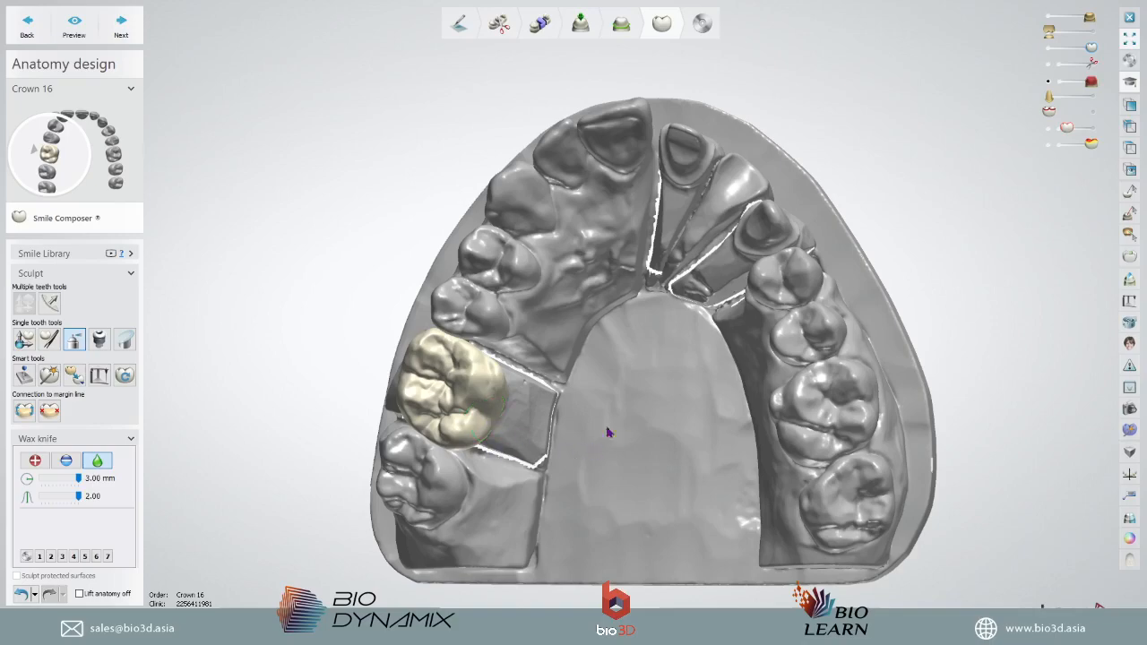
pyautogui.moveTo(563, 471); pyautogui.dragTo(614, 411, button='right')
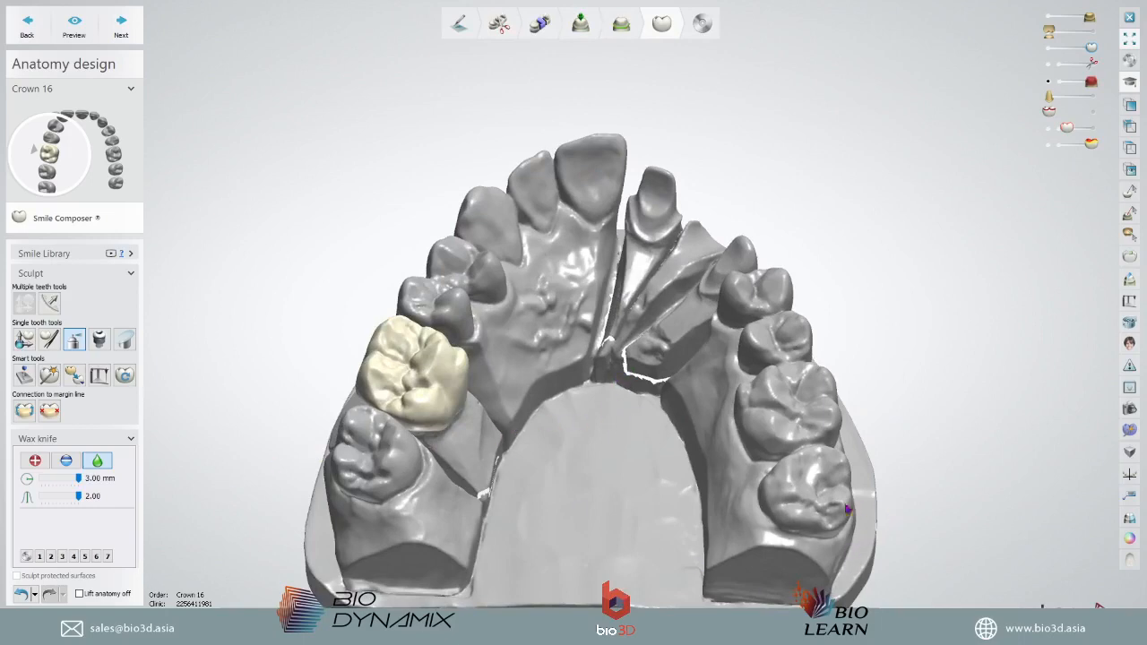
pyautogui.moveTo(847, 509); pyautogui.dragTo(660, 498, button='right')
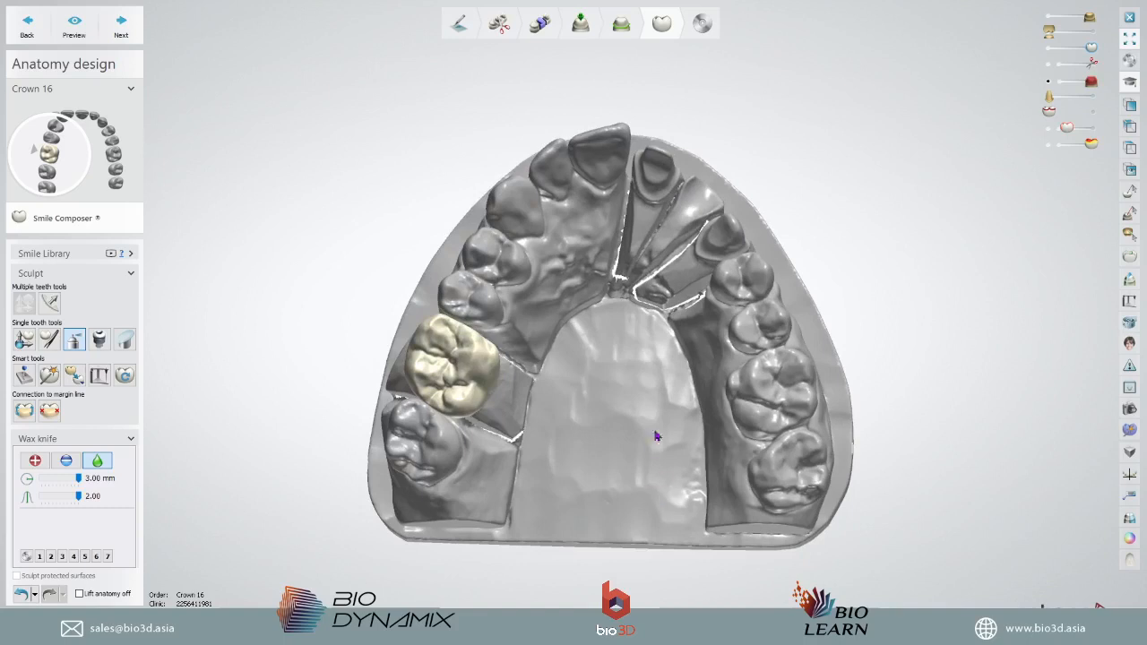
pyautogui.moveTo(607, 388)
pyautogui.mouseDown(button='right')
pyautogui.moveTo(609, 489)
pyautogui.moveTo(619, 389)
pyautogui.mouseUp(button='right')
pyautogui.moveTo(585, 325); pyautogui.dragTo(579, 292, button='right')
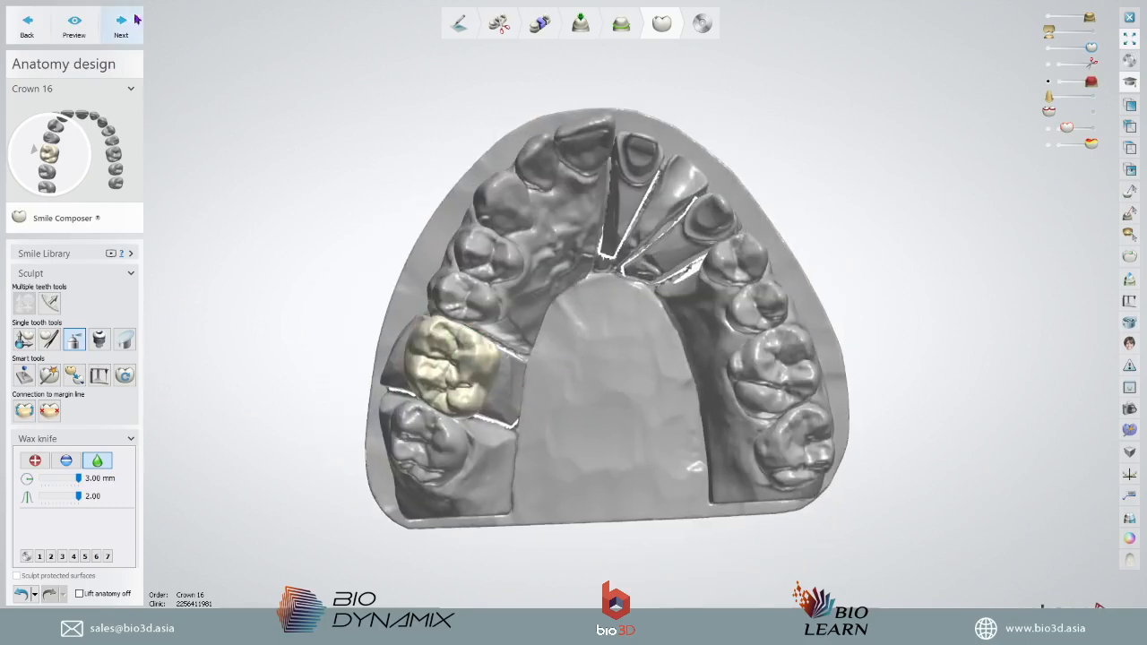
# - Proceed from anatomy design to saving the completed crown 16, and view the saved crown from the cheek side
pyautogui.click(120, 37)
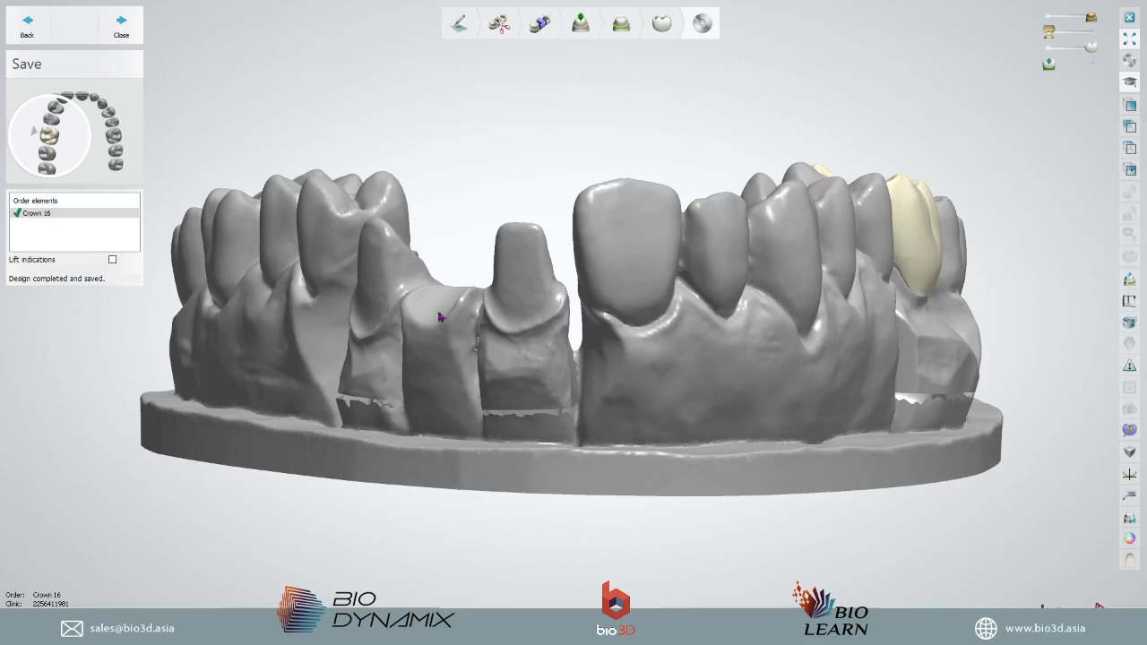
pyautogui.moveTo(440, 317); pyautogui.dragTo(506, 322, button='right')
pyautogui.moveTo(506, 323); pyautogui.dragTo(301, 381, button='middle')
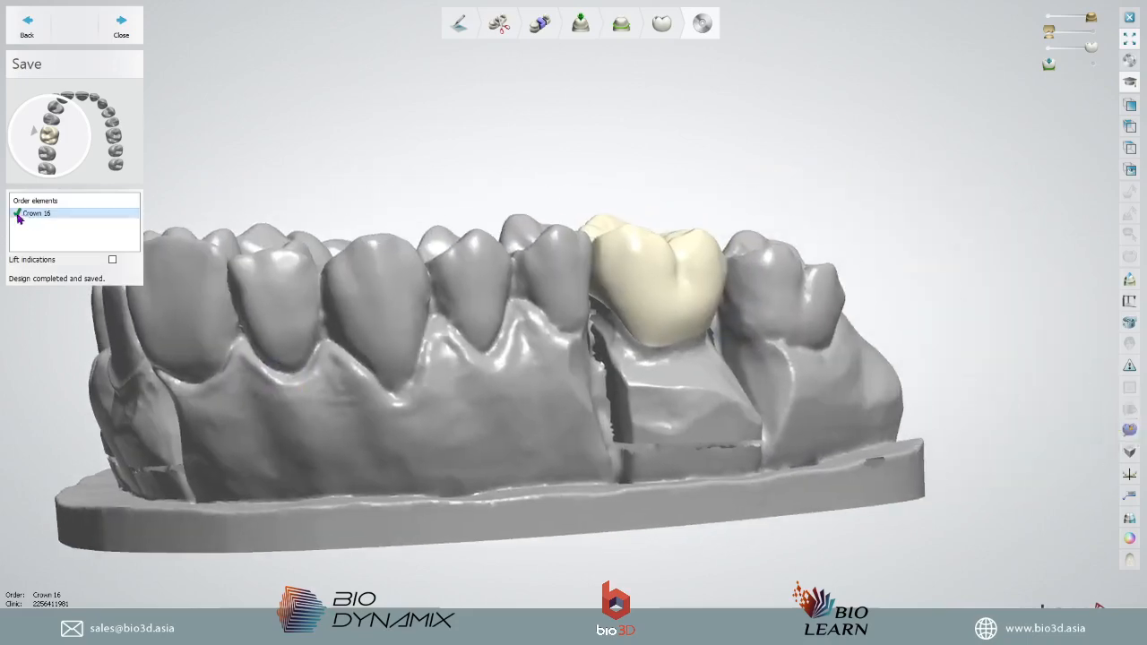
pyautogui.scroll(3, 752, 321)
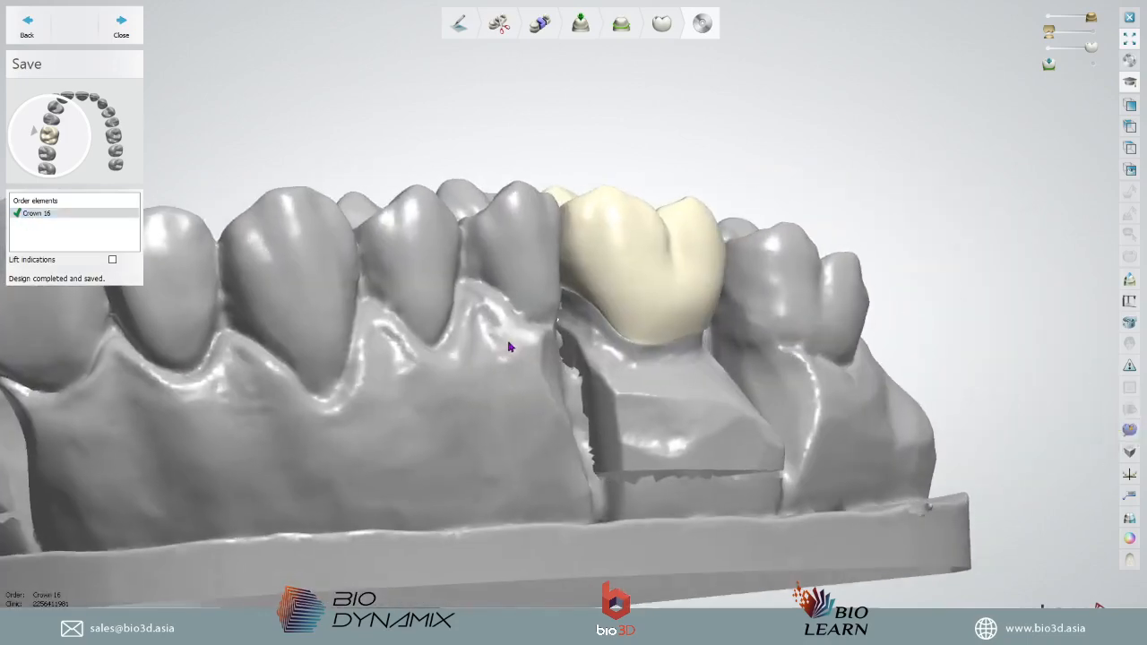
# - Turn the lift indications on and off again while viewing the saved crown
pyautogui.click(112, 258)
pyautogui.moveTo(465, 324); pyautogui.dragTo(77, 377, button='right')
pyautogui.click(113, 260)
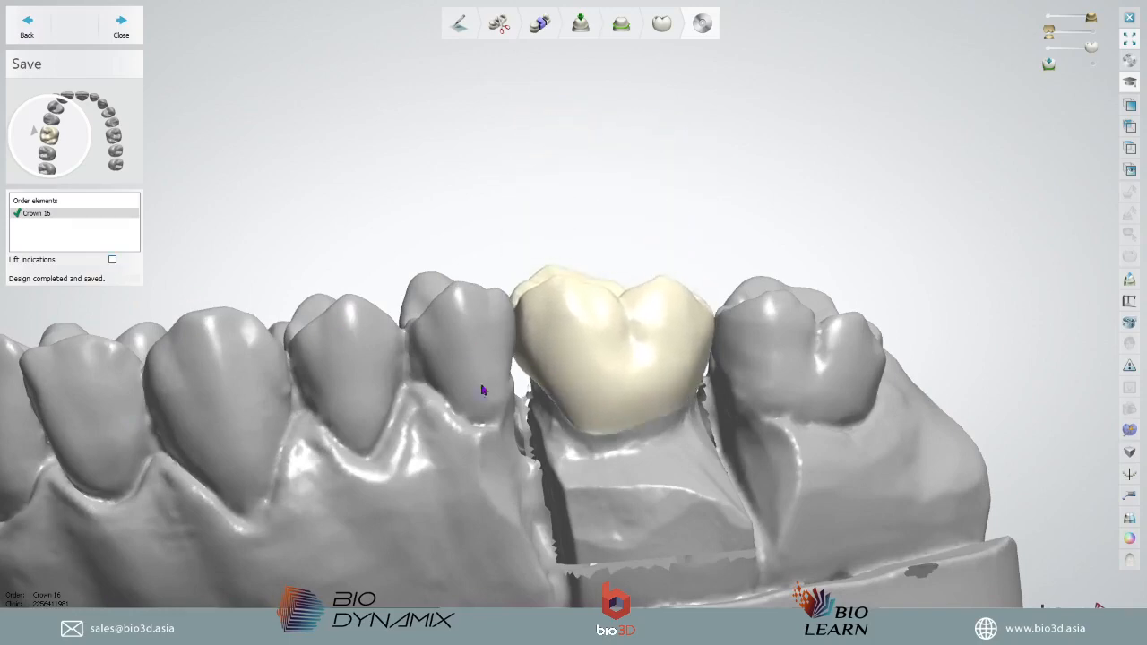
pyautogui.scroll(-3, 609, 401)
# - Display the models in their scanned colours and show the antagonist in occlusion with crown 16
pyautogui.click(1130, 540)
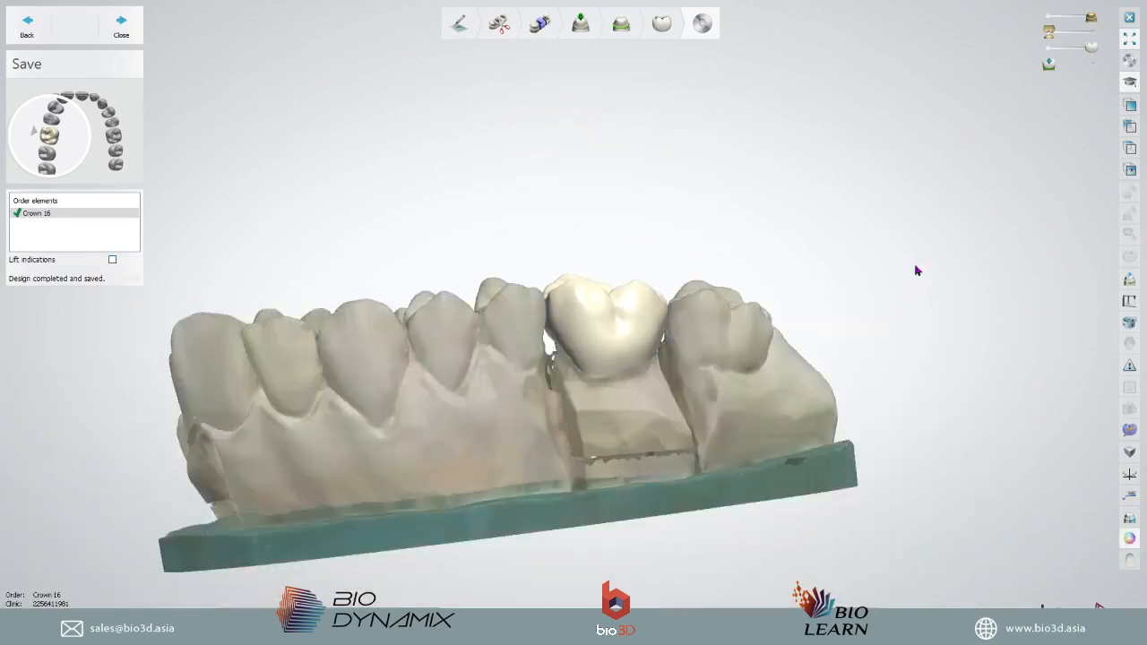
pyautogui.moveTo(916, 269); pyautogui.dragTo(788, 394, button='right')
pyautogui.click(1091, 34)
pyautogui.moveTo(851, 134); pyautogui.dragTo(864, 307, button='right')
# - Display crown 16 with a realistic tooth shade and turn off the scanned model colours
pyautogui.click(1129, 567)
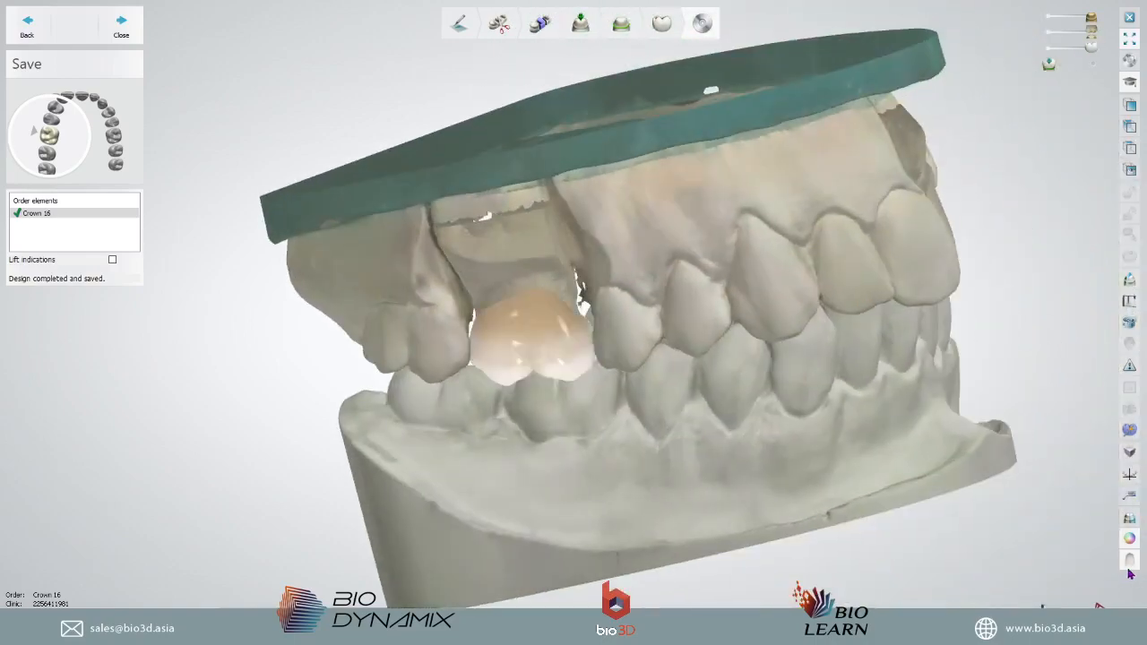
pyautogui.moveTo(995, 516)
pyautogui.mouseDown(button='right')
pyautogui.moveTo(794, 440)
pyautogui.moveTo(716, 430)
pyautogui.mouseUp(button='right')
pyautogui.click(1130, 540)
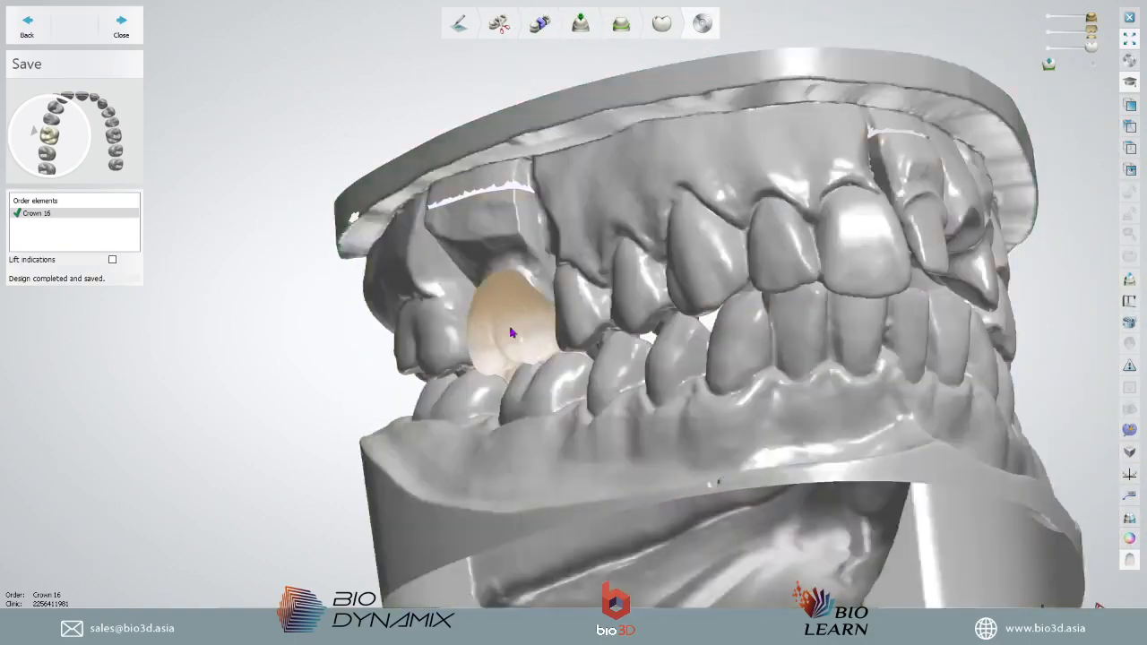
# - Examine the shaded crown 16 against its neighbours and antagonist, and turn off the realistic tooth shade
pyautogui.moveTo(511, 331); pyautogui.dragTo(590, 158, button='right')
pyautogui.scroll(4, 561, 356)
pyautogui.scroll(-6, 590, 159)
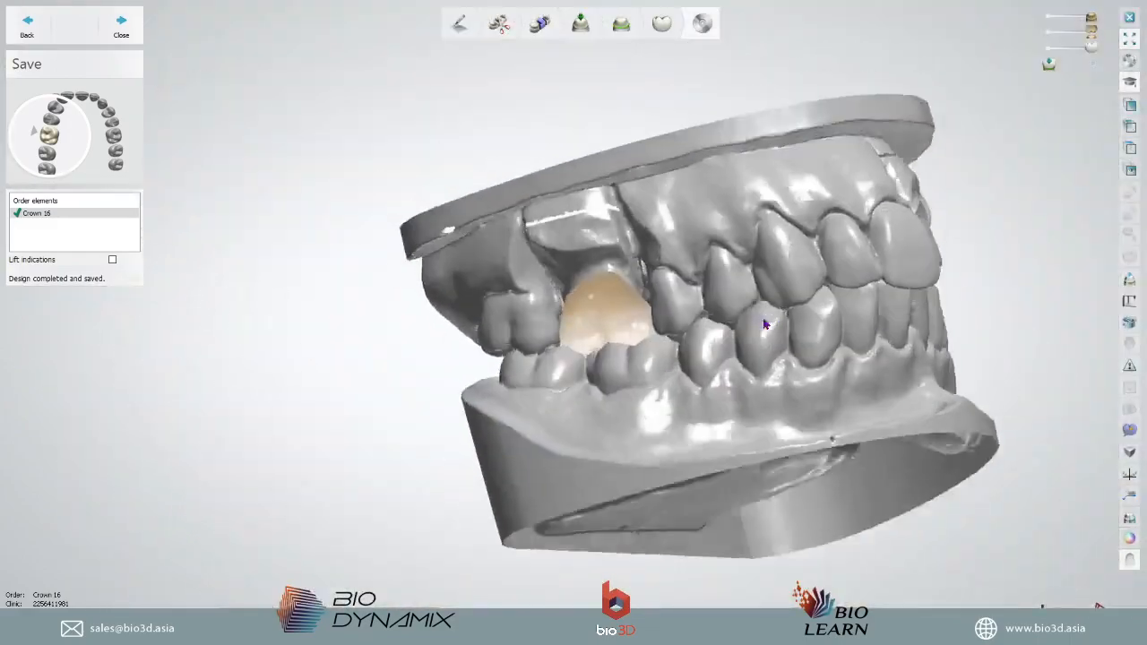
pyautogui.moveTo(765, 325); pyautogui.dragTo(801, 359, button='right')
pyautogui.click(1131, 562)
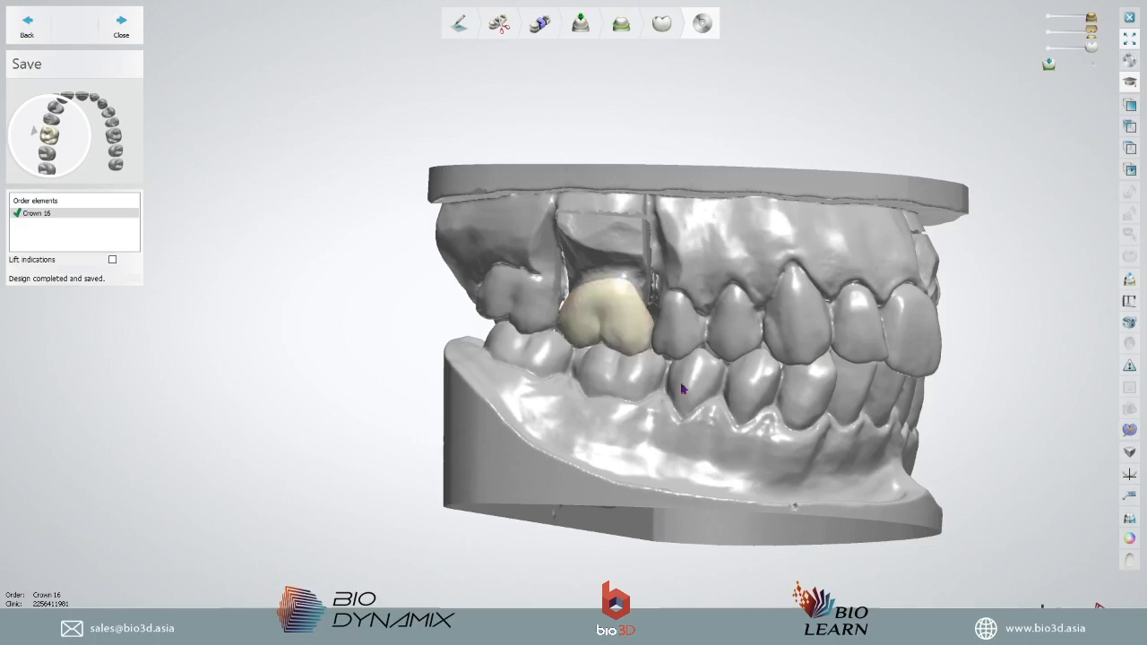
# - Close the completed crown 16 design and return to the order list in 3Shape Dental Manager
pyautogui.moveTo(683, 386)
pyautogui.mouseDown(button='right')
pyautogui.moveTo(878, 397)
pyautogui.moveTo(499, 402)
pyautogui.moveTo(617, 424)
pyautogui.moveTo(741, 424)
pyautogui.moveTo(724, 426)
pyautogui.mouseUp(button='right')
pyautogui.moveTo(547, 402); pyautogui.dragTo(626, 410, button='middle')
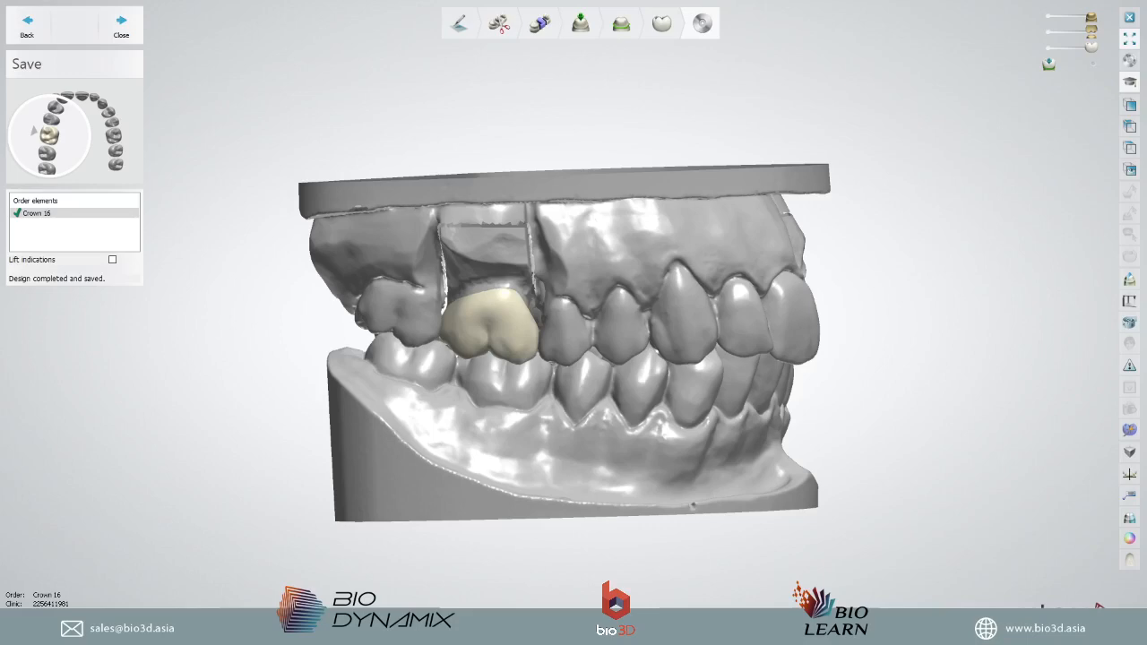
pyautogui.moveTo(945, 436); pyautogui.dragTo(844, 417, button='right')
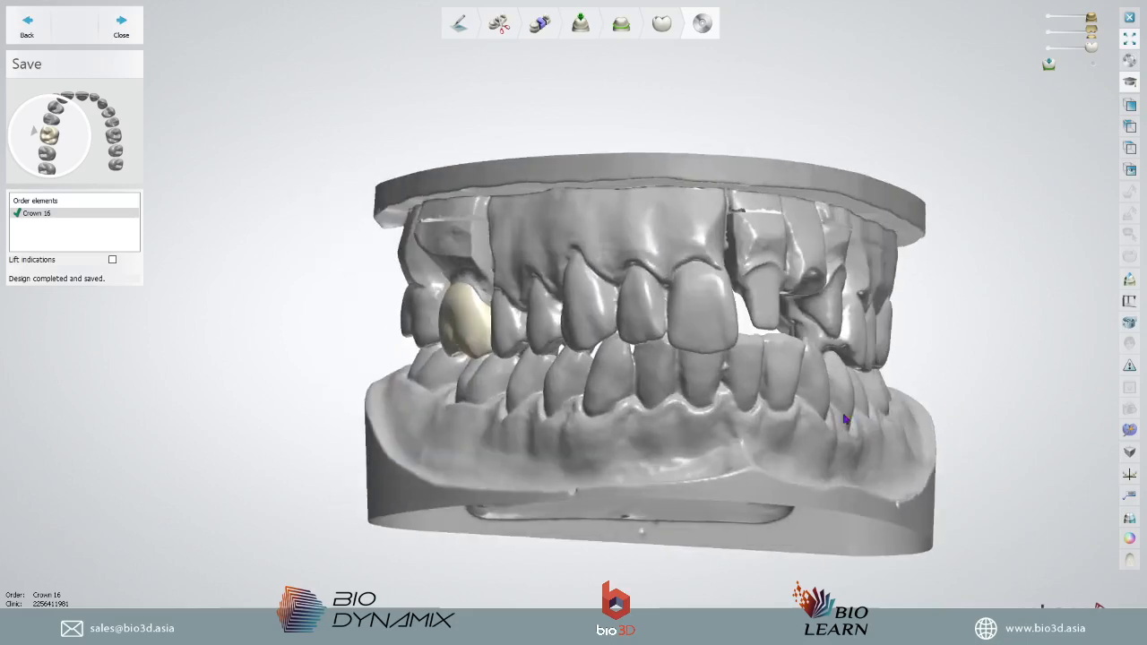
pyautogui.click(123, 36)
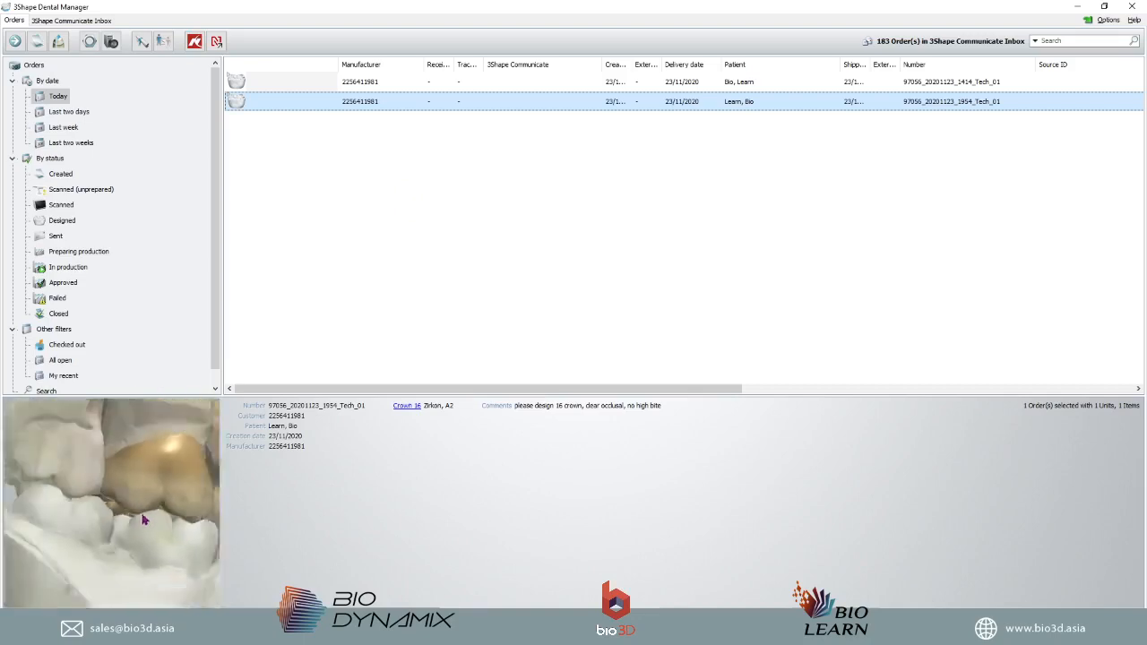
# - Open the manufacturing folder of the crown 16 order in File Explorer
pyautogui.rightClick(267, 106)
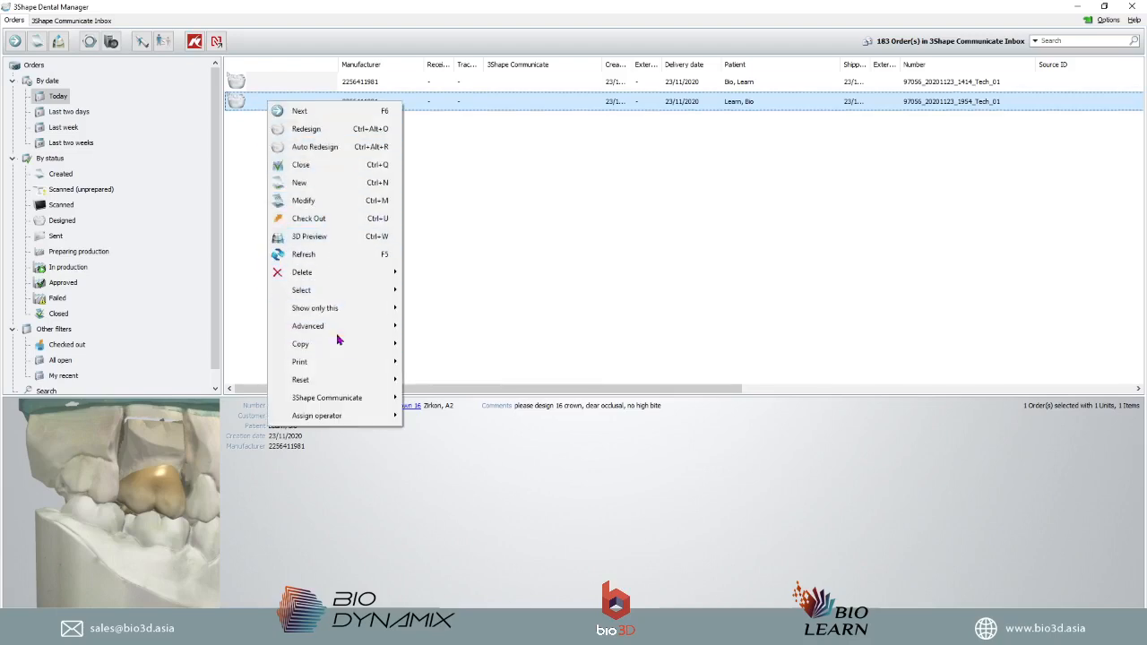
pyautogui.moveTo(332, 326)
pyautogui.click(460, 434)
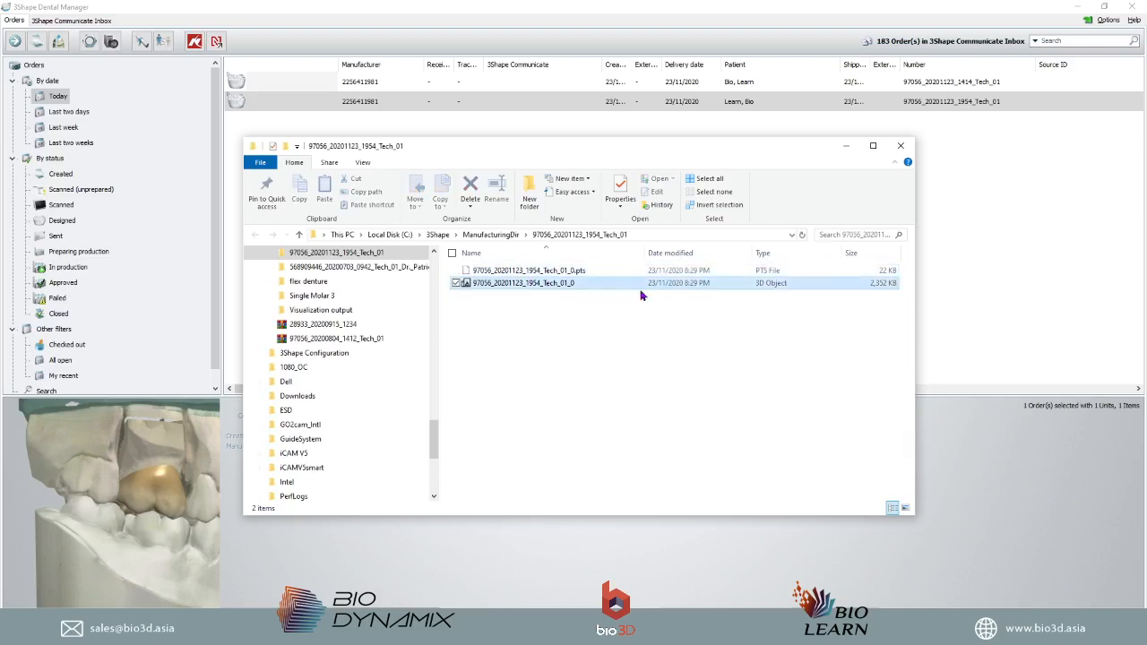
# - Open the crown's 3D object file from the manufacturing folder in 3Shape 3D Viewer
pyautogui.rightClick(574, 286)
pyautogui.moveTo(638, 372)
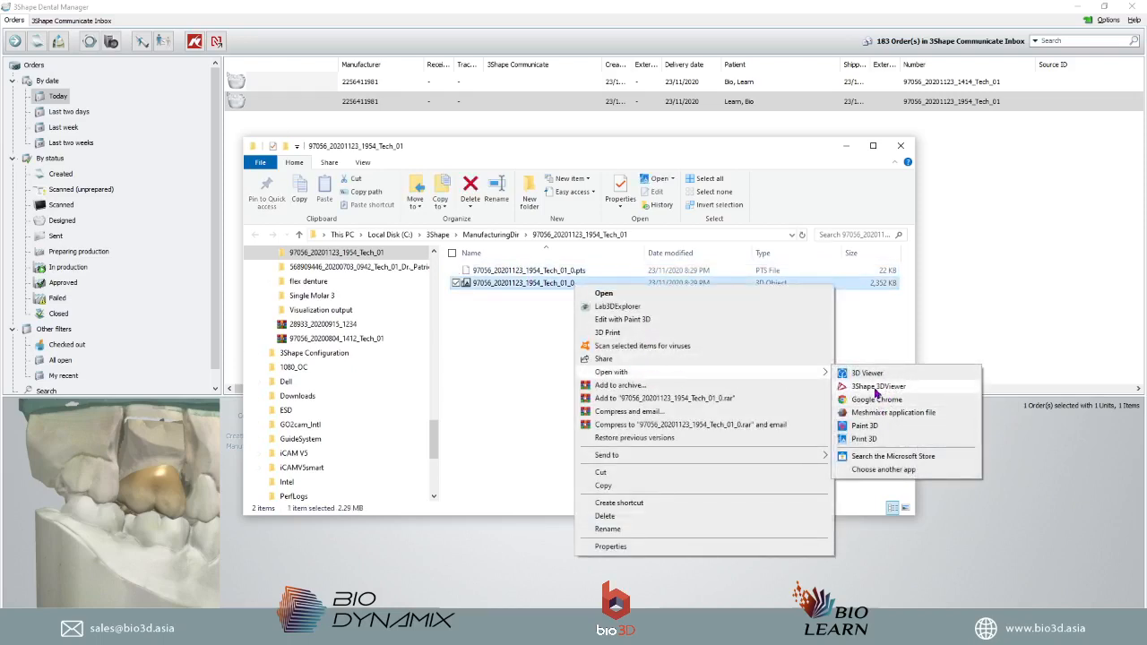
pyautogui.click(876, 388)
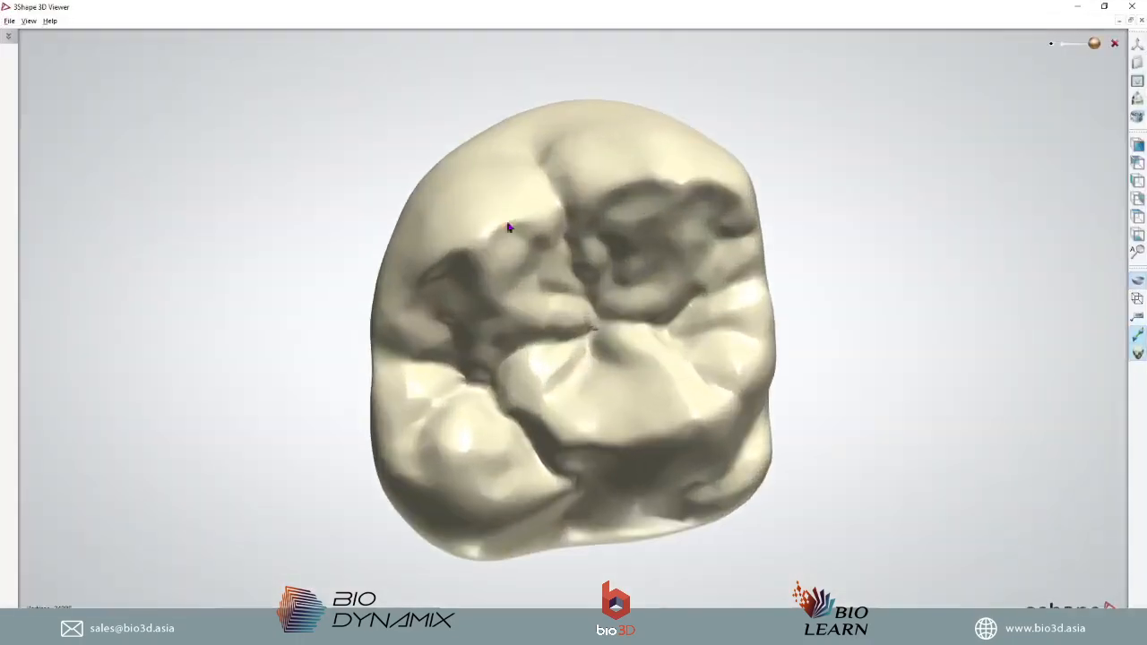
# - Examine the exported crown from its occlusal and outer sides, and close 3Shape 3D Viewer
pyautogui.moveTo(509, 225); pyautogui.dragTo(1045, 185, button='right')
pyautogui.scroll(-3, 555, 364)
pyautogui.scroll(4, 668, 299)
pyautogui.scroll(-3, 973, 235)
pyautogui.moveTo(966, 237); pyautogui.dragTo(825, 291, button='middle')
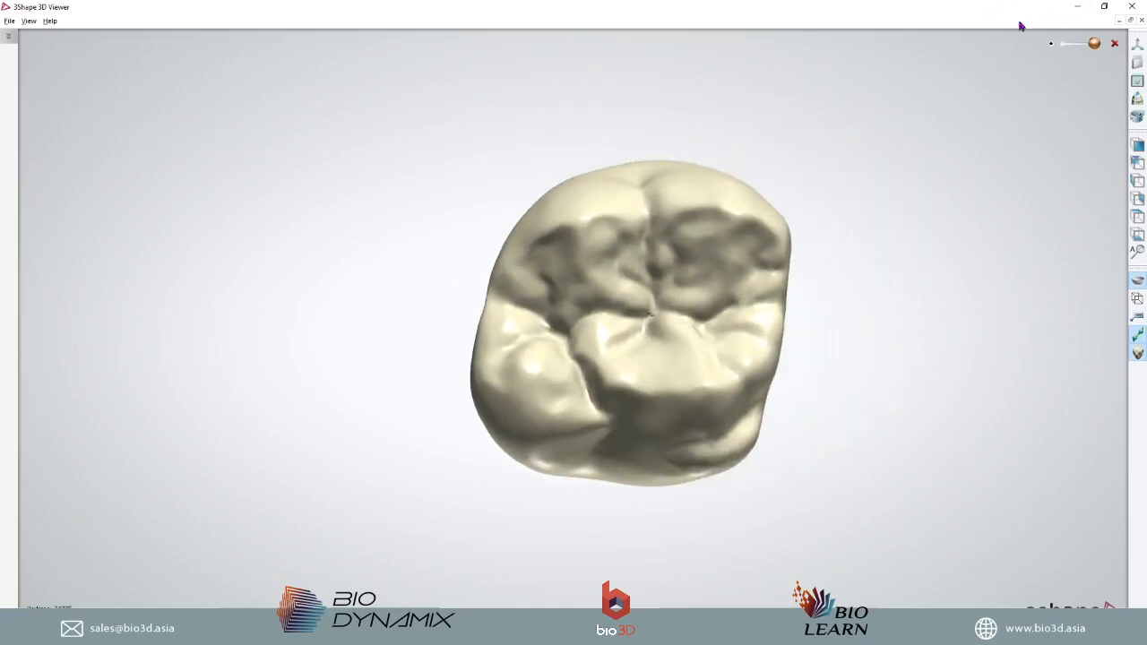
pyautogui.scroll(-1, 721, 273)
pyautogui.moveTo(722, 273); pyautogui.dragTo(709, 364, button='right')
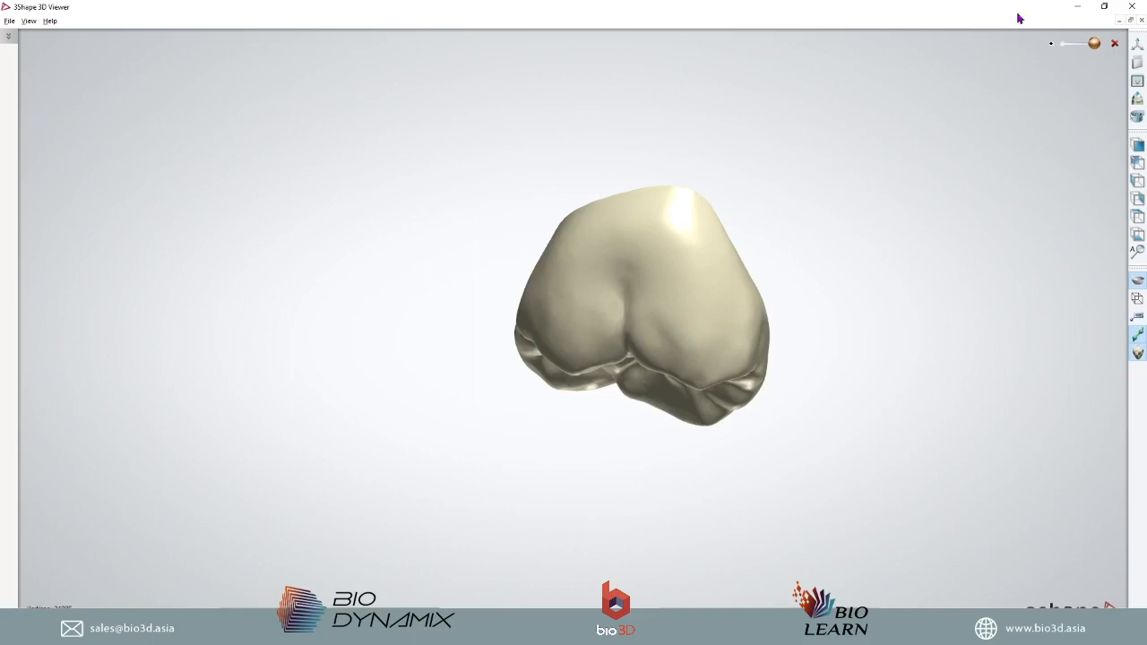
pyautogui.moveTo(1014, 12); pyautogui.dragTo(692, 122)
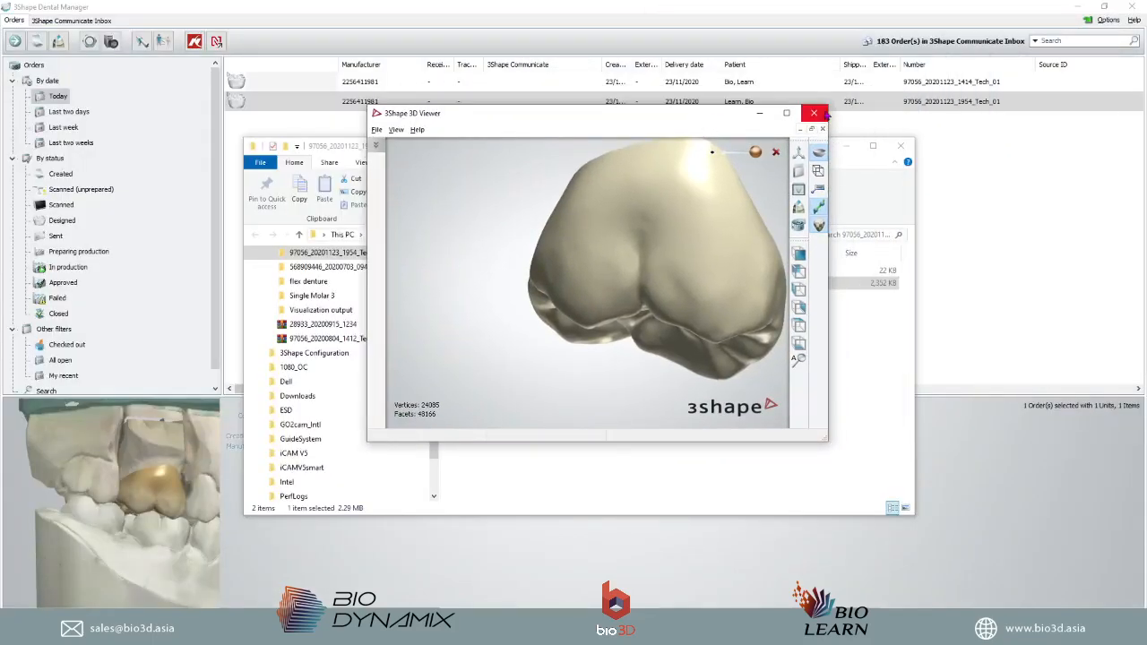
pyautogui.click(814, 113)
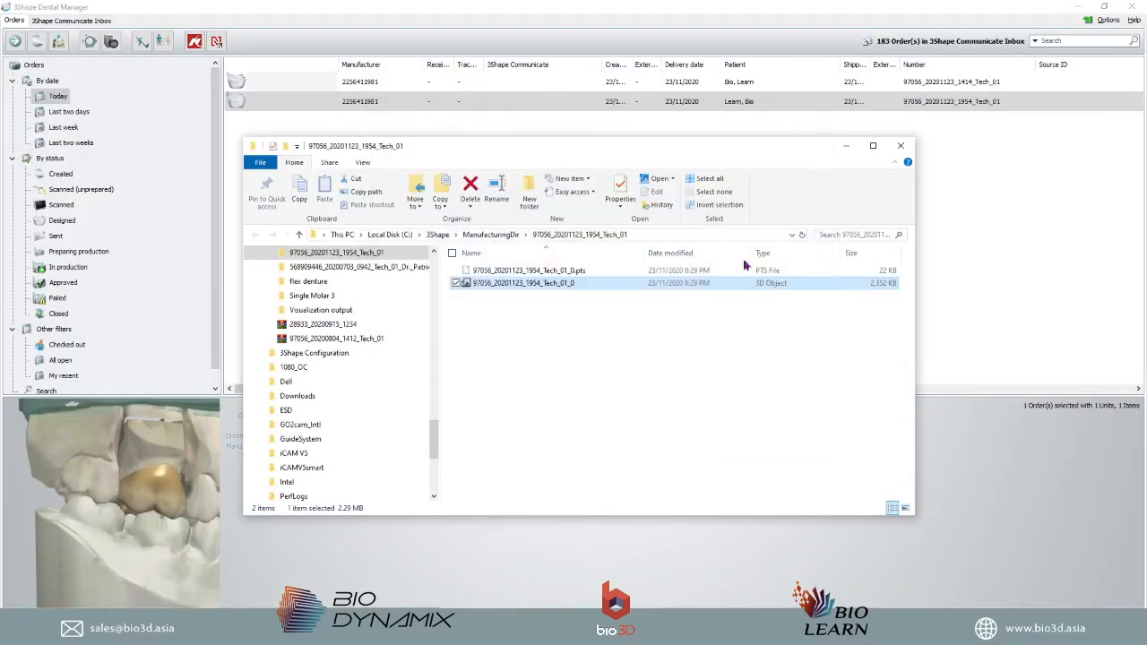
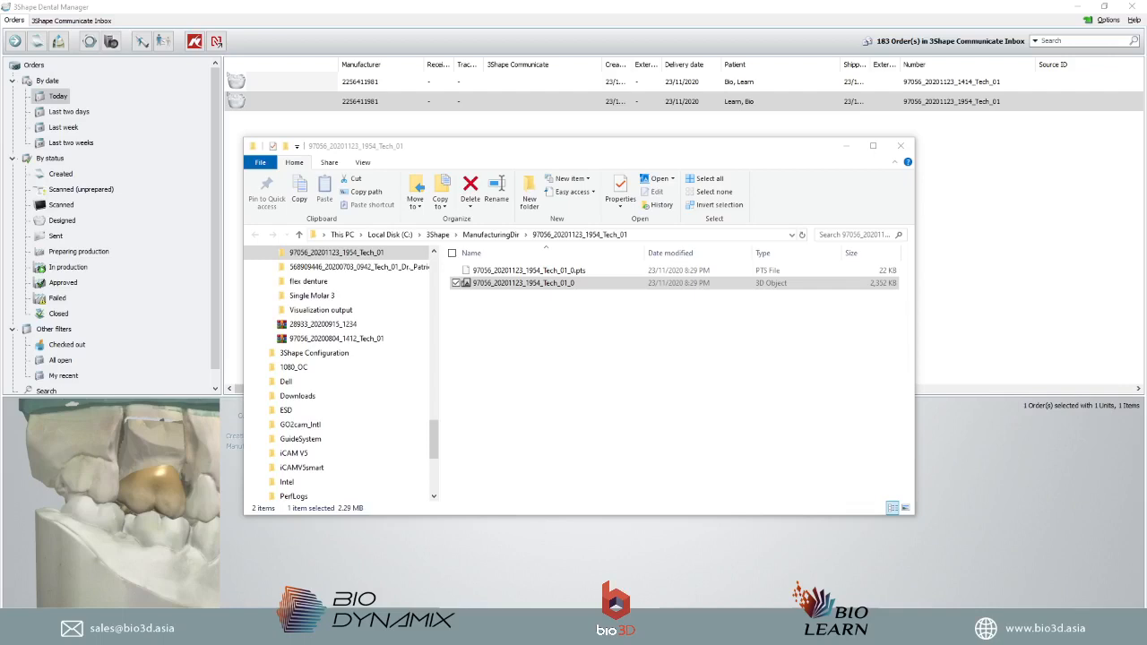
# - Check the file type in the properties of the crown's 3D object file and close the properties
pyautogui.rightClick(567, 285)
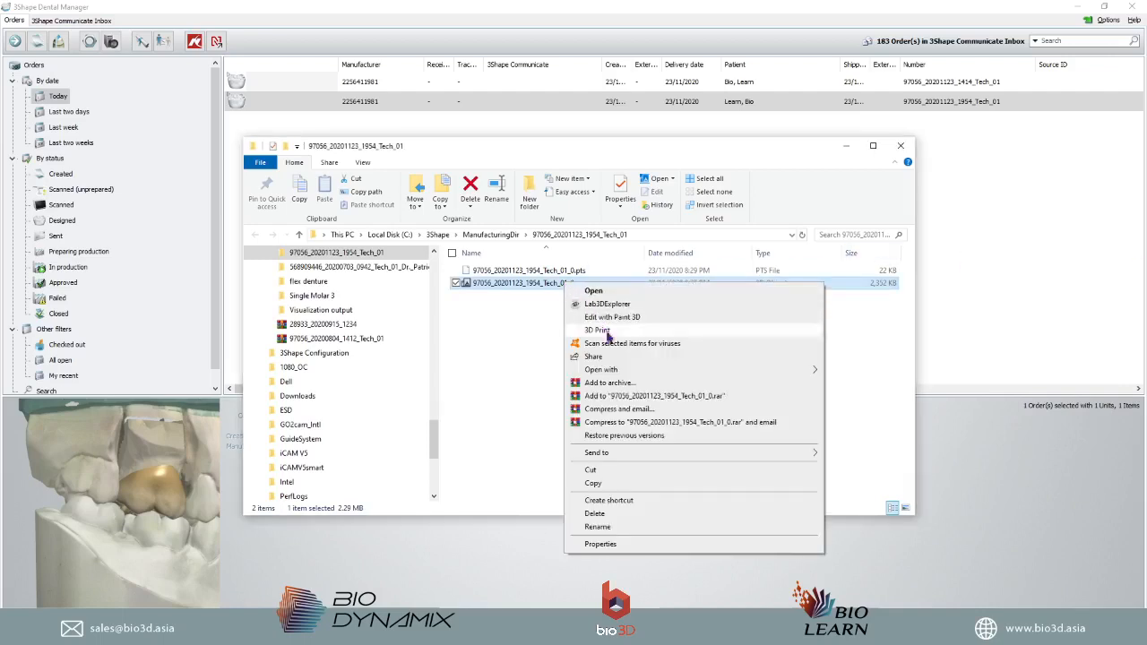
pyautogui.click(599, 544)
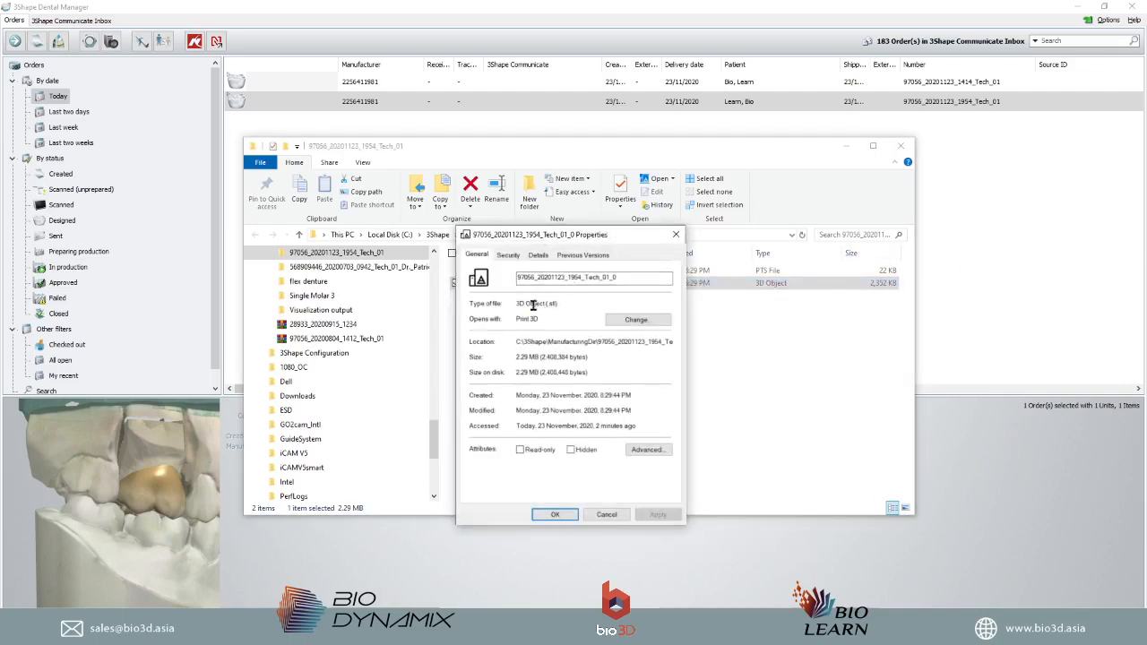
pyautogui.moveTo(517, 306); pyautogui.dragTo(554, 306)
pyautogui.click(676, 235)
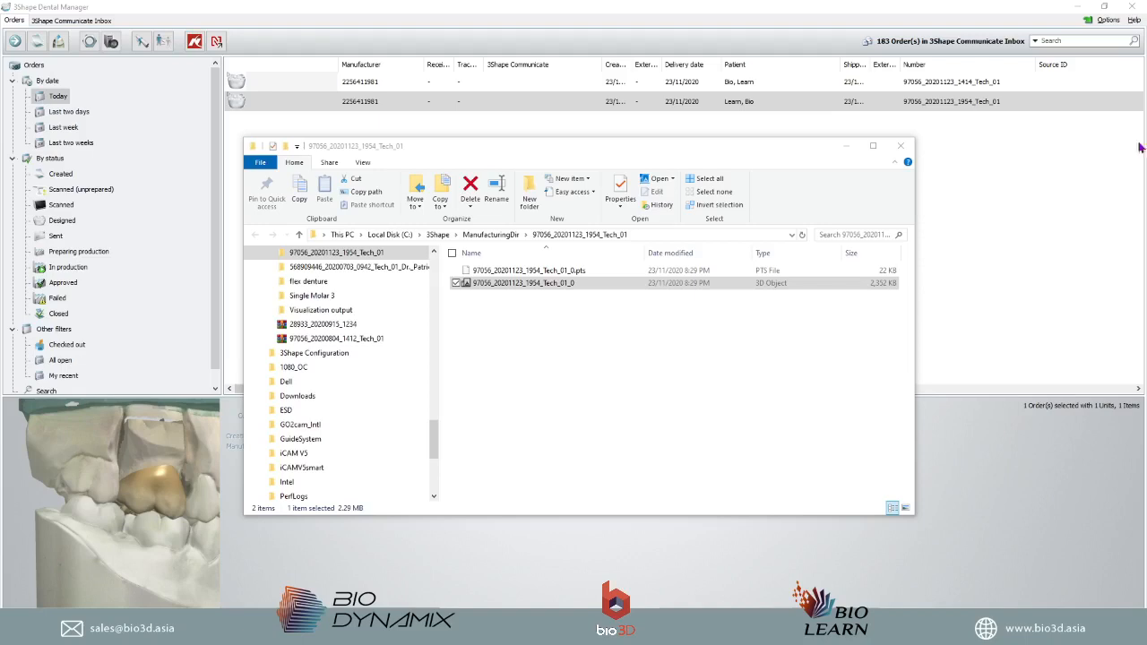
# - Close the order's manufacturing folder to return to the order list
pyautogui.click(343, 105)
pyautogui.click(471, 150)
pyautogui.click(900, 145)
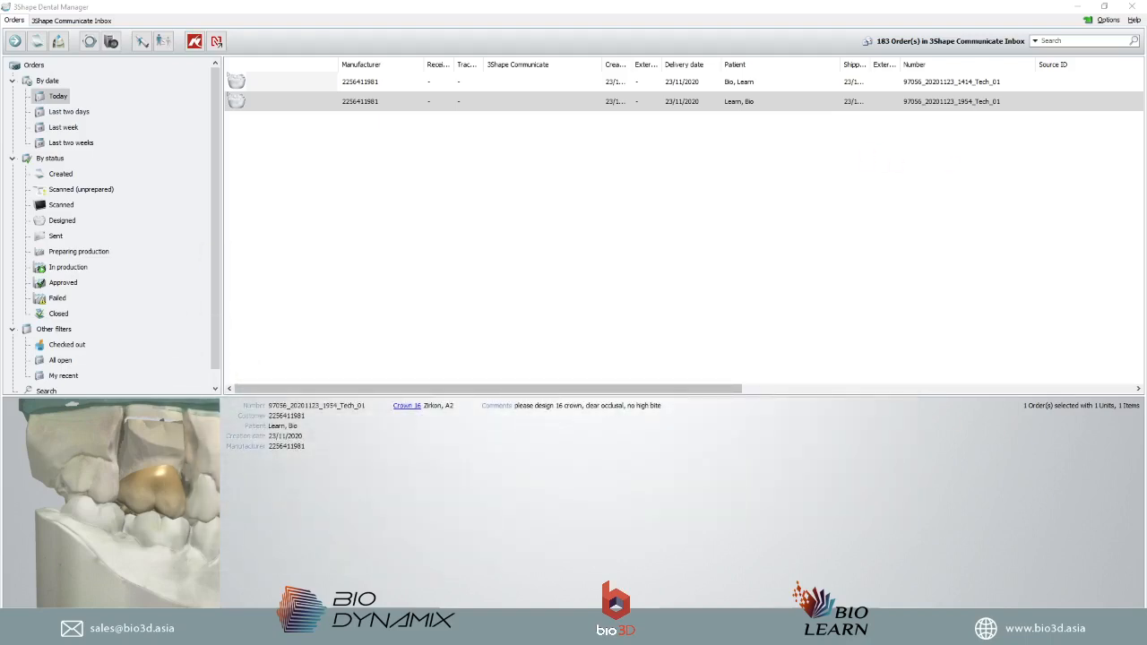